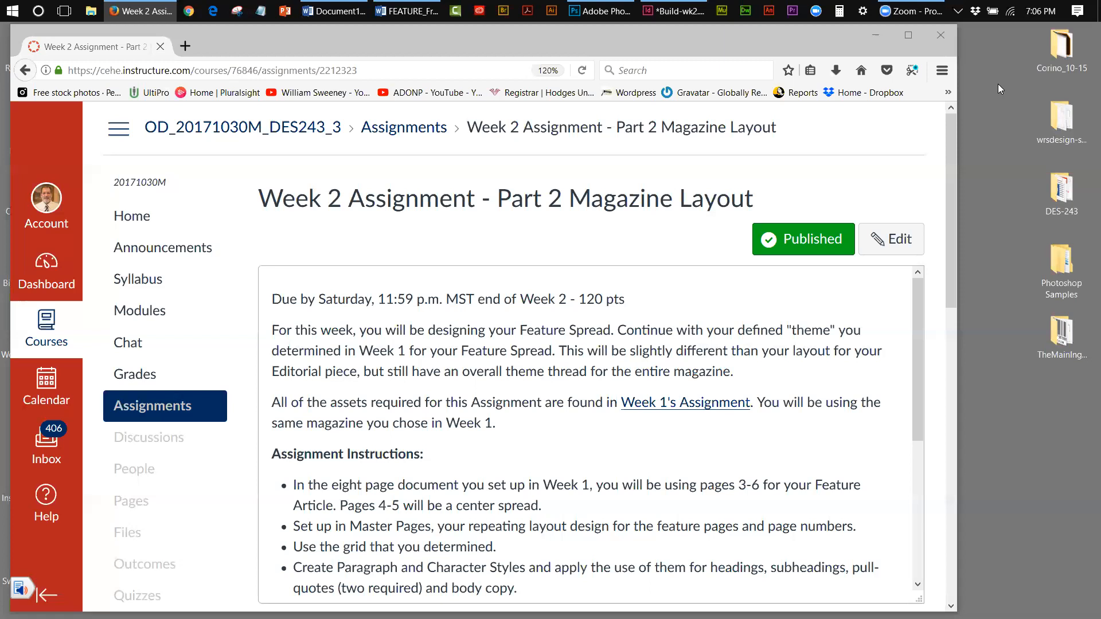
Review the Week 2 magazine layout assignment's instructions and submission requirements.
{"action": "left_click_drag", "start_coordinate": [920, 313], "coordinate": [906, 370]}
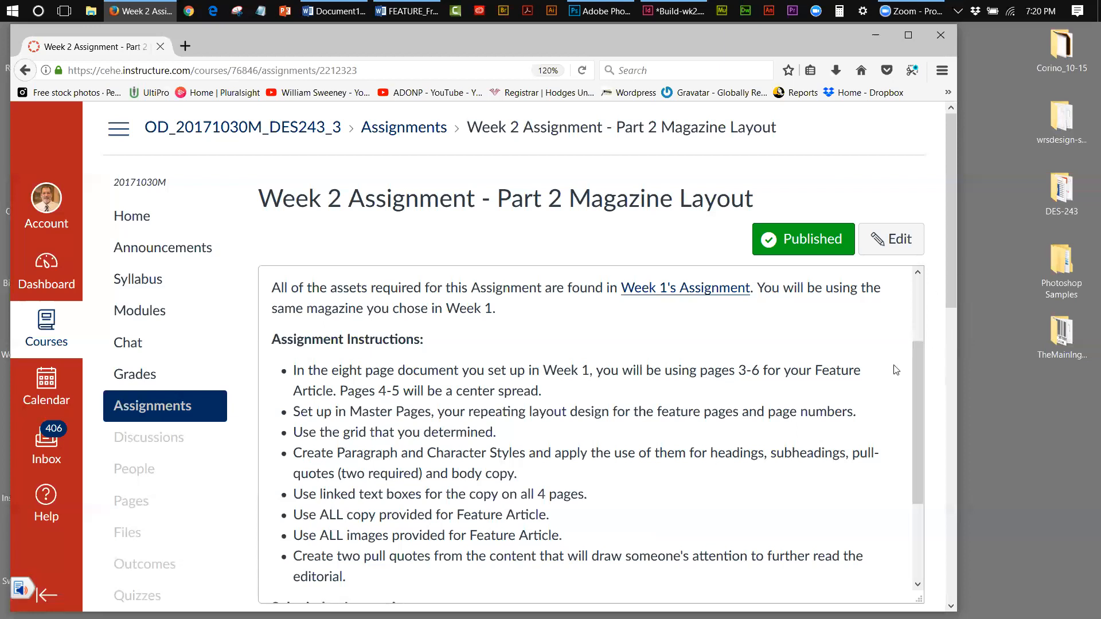
{"action": "scroll", "coordinate": [916, 367], "scroll_direction": "down", "scroll_amount": 3}
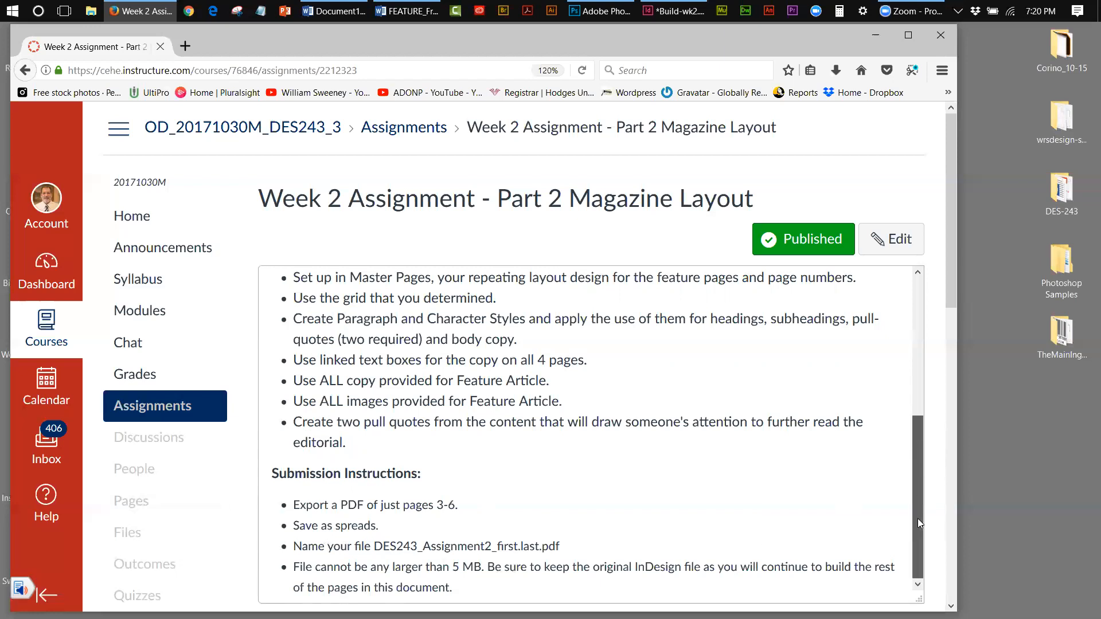
{"action": "left_click_drag", "start_coordinate": [918, 518], "coordinate": [911, 566]}
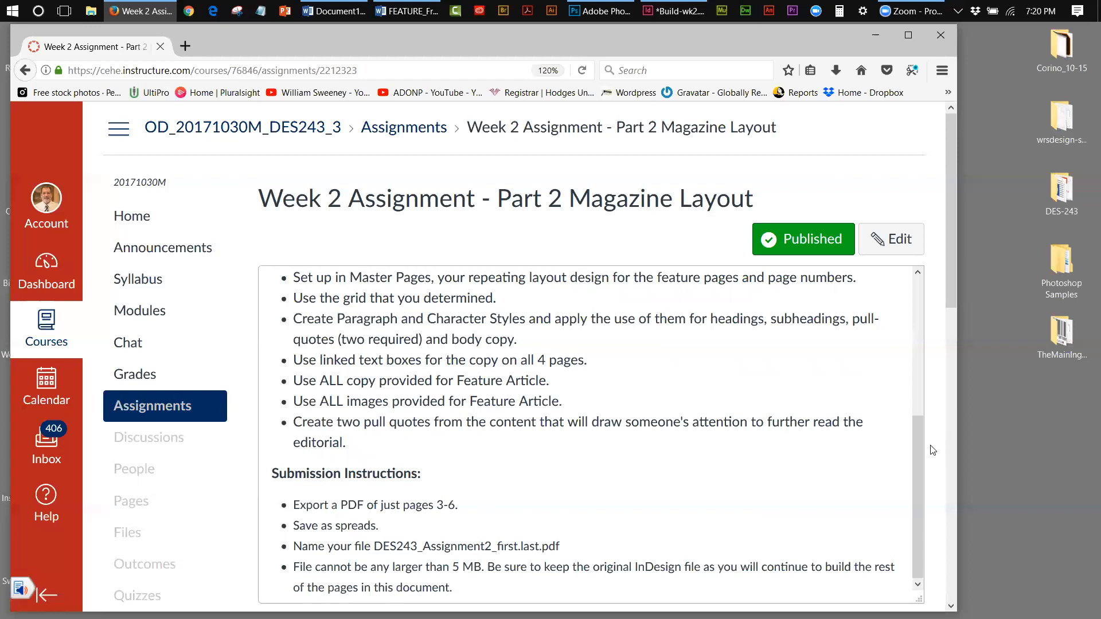
{"action": "left_click_drag", "start_coordinate": [919, 442], "coordinate": [918, 325]}
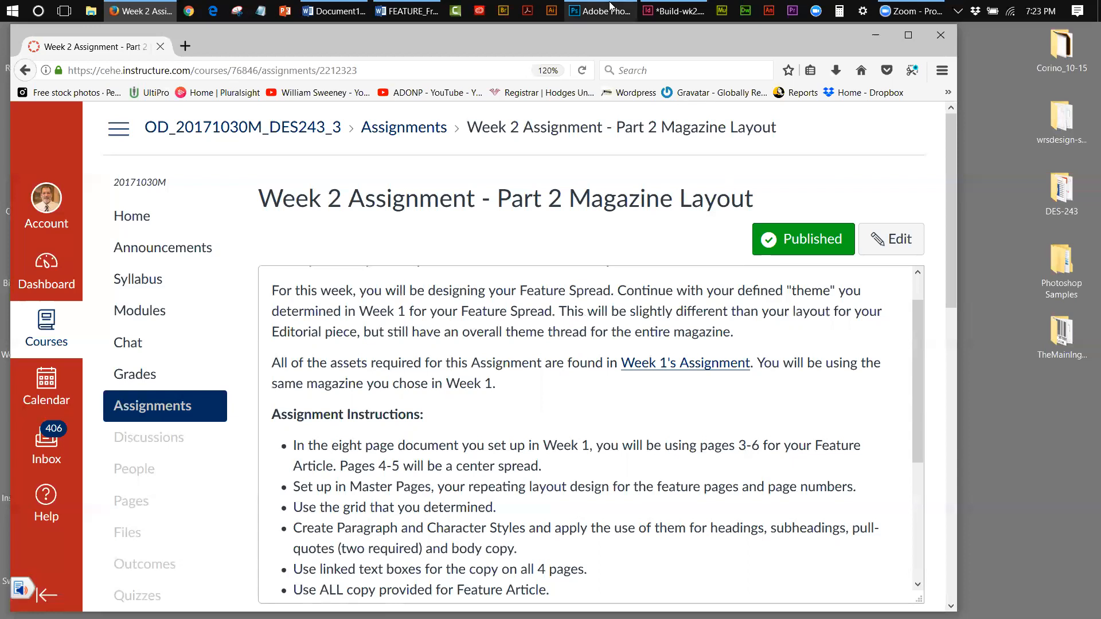
Switch to the FEATURE_Fresh_Herbs document in Word and move its window clear of the screen edge.
{"action": "mouse_move", "coordinate": [680, 13]}
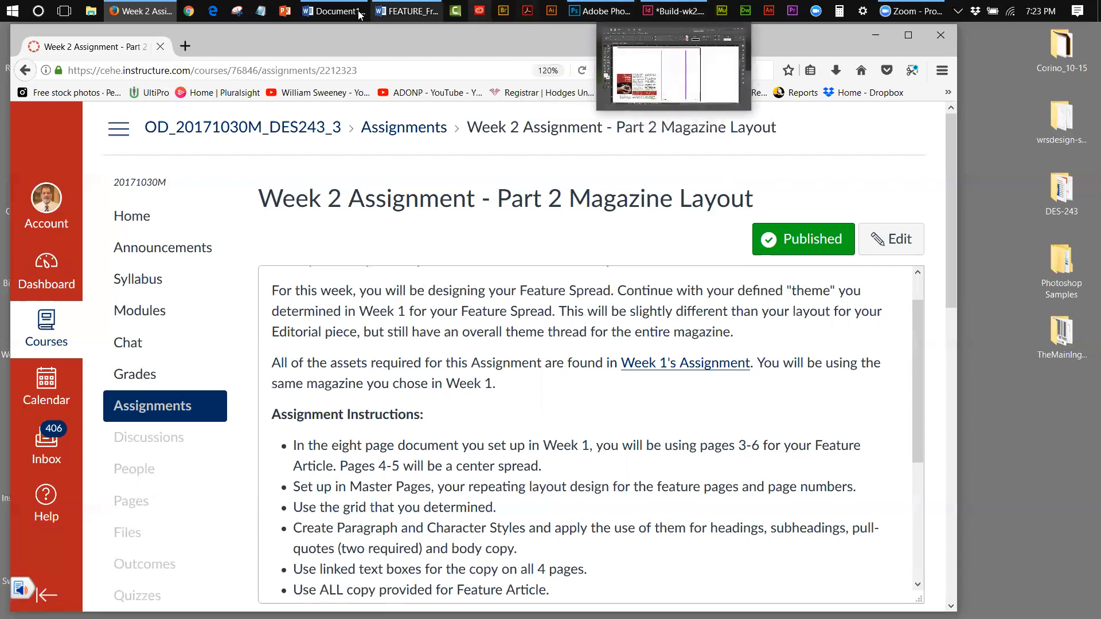
{"action": "mouse_move", "coordinate": [396, 11]}
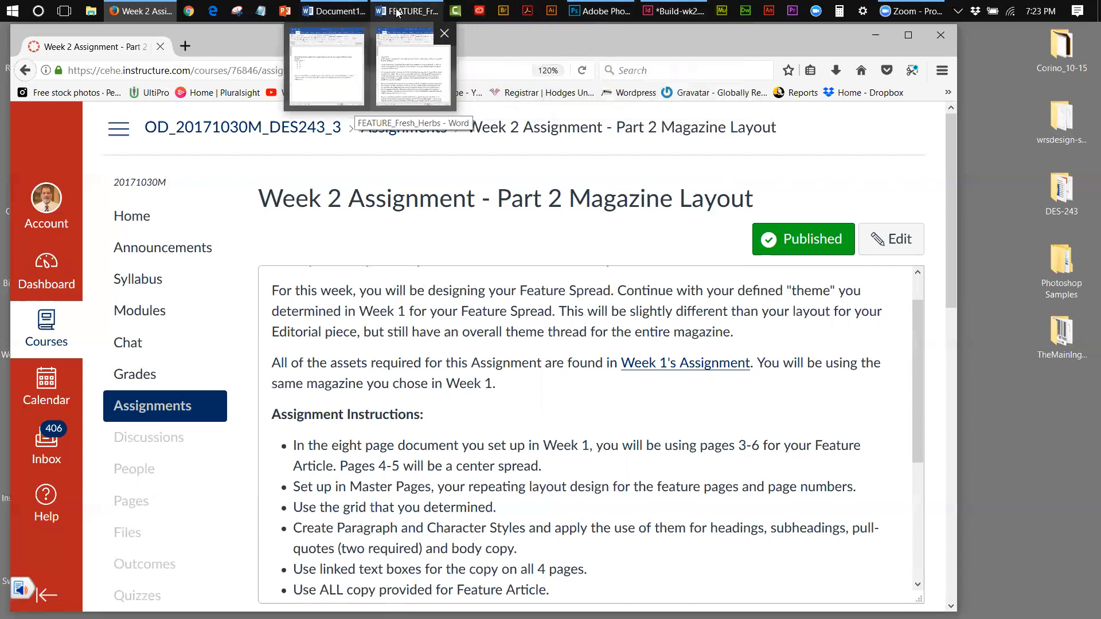
{"action": "left_click", "coordinate": [397, 13]}
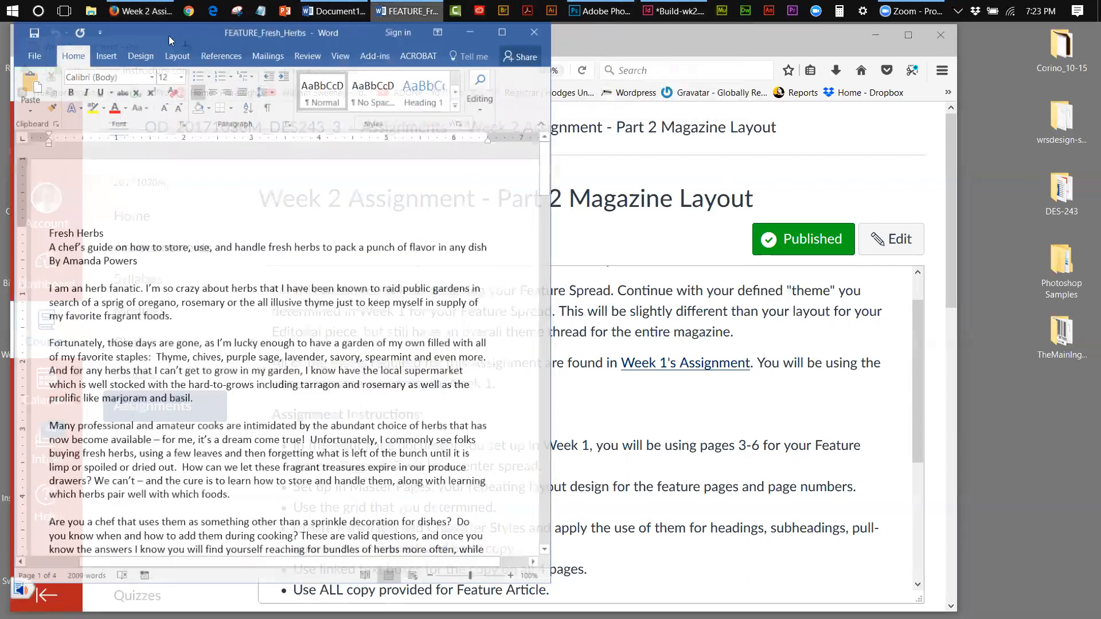
{"action": "left_click_drag", "start_coordinate": [163, 35], "coordinate": [289, 49]}
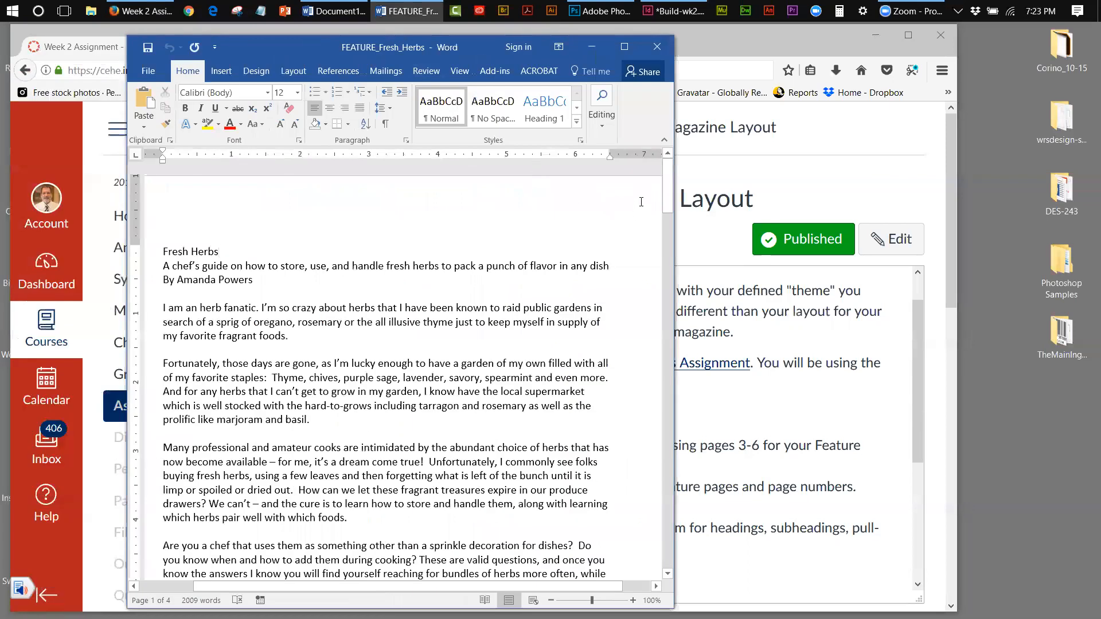
Delete the blank lines between the introductory paragraphs, from below the byline to "Are you a chef that uses them".
{"action": "left_click", "coordinate": [665, 196]}
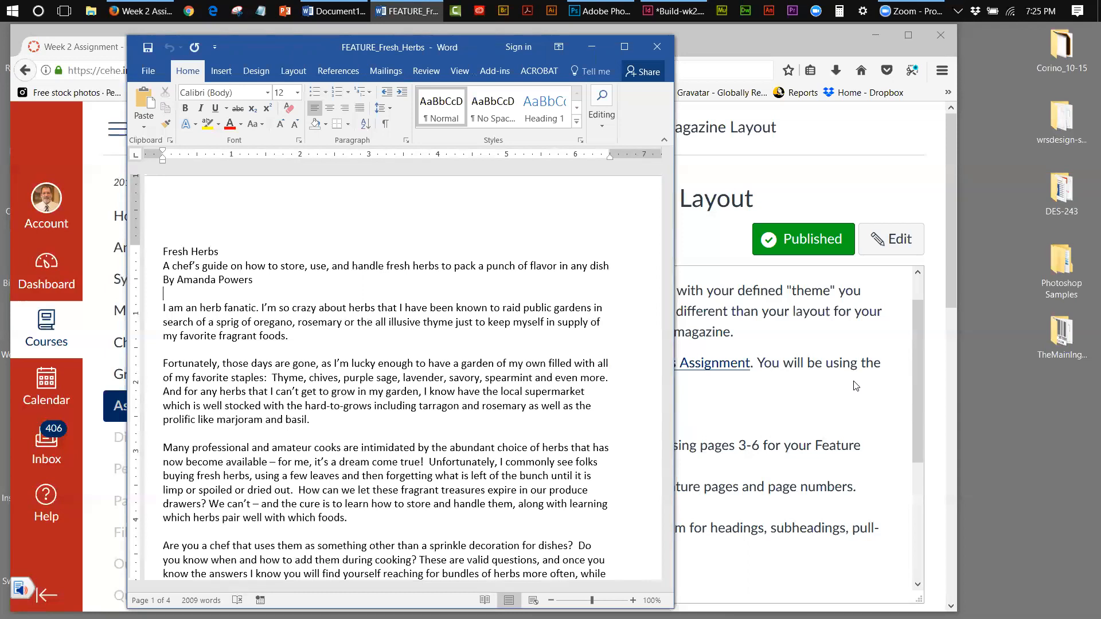
{"action": "key", "text": "BackSpace"}
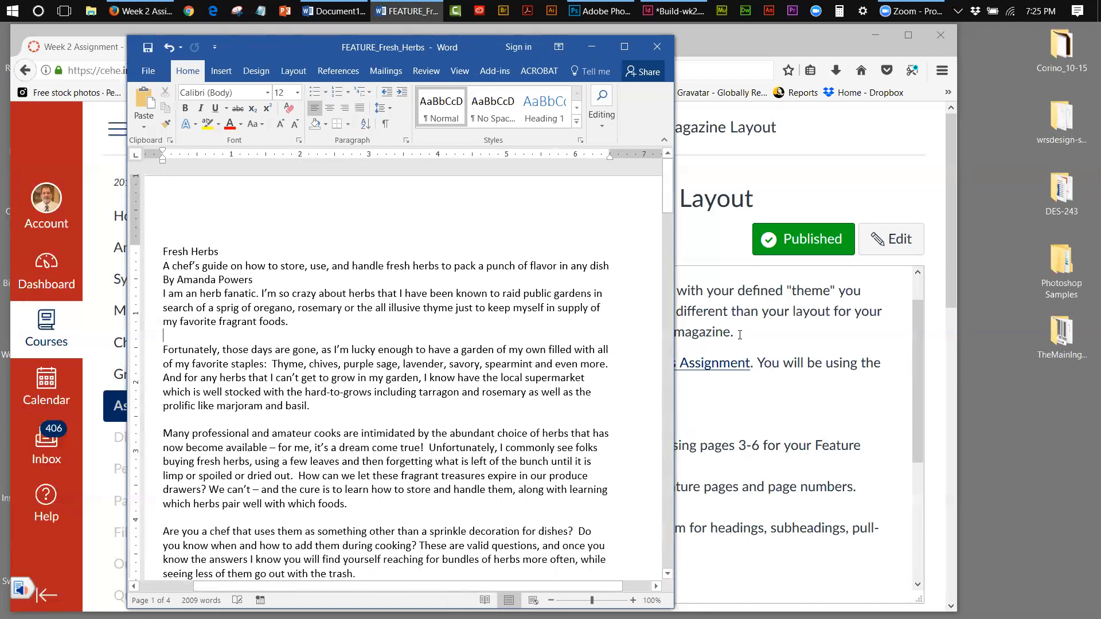
{"action": "key", "text": "BackSpace"}
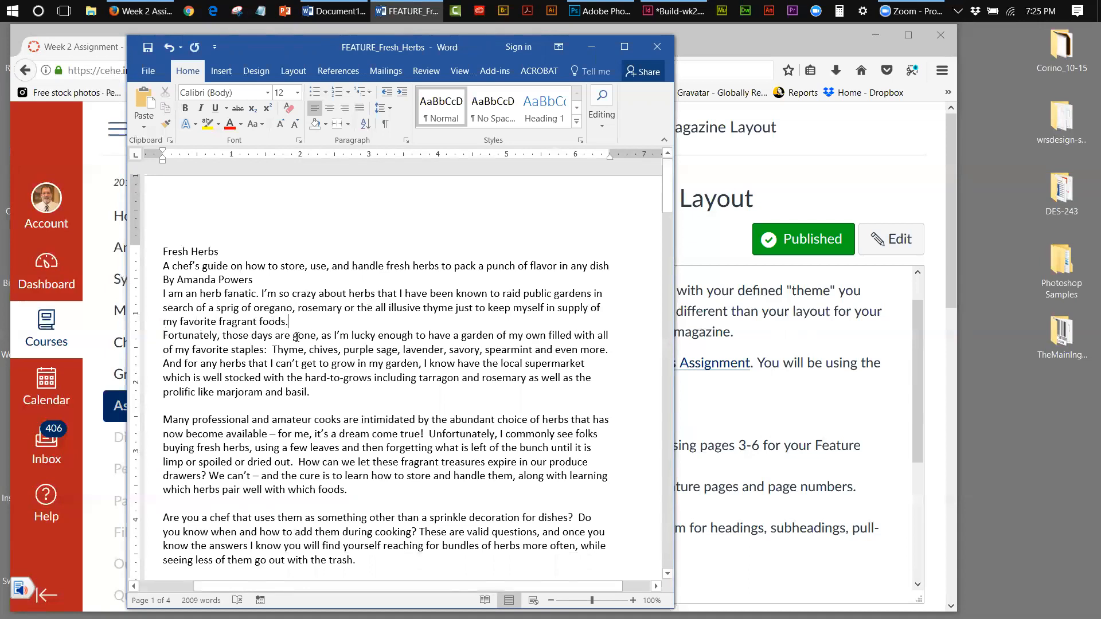
{"action": "left_click", "coordinate": [164, 406]}
{"action": "key", "text": "BackSpace"}
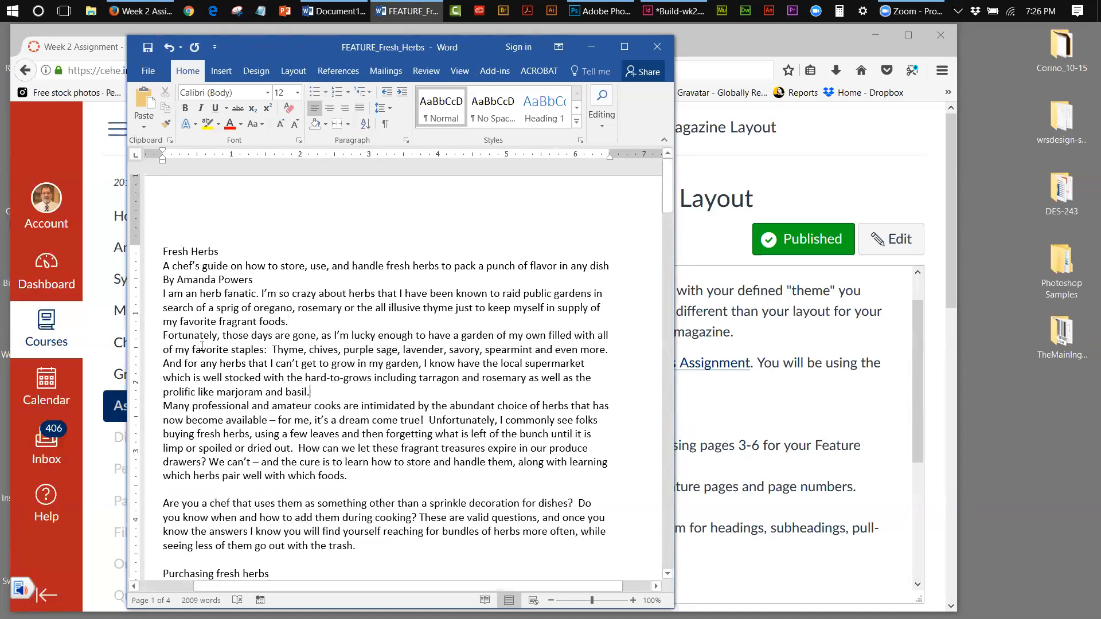
{"action": "left_click", "coordinate": [168, 489]}
{"action": "key", "text": "BackSpace"}
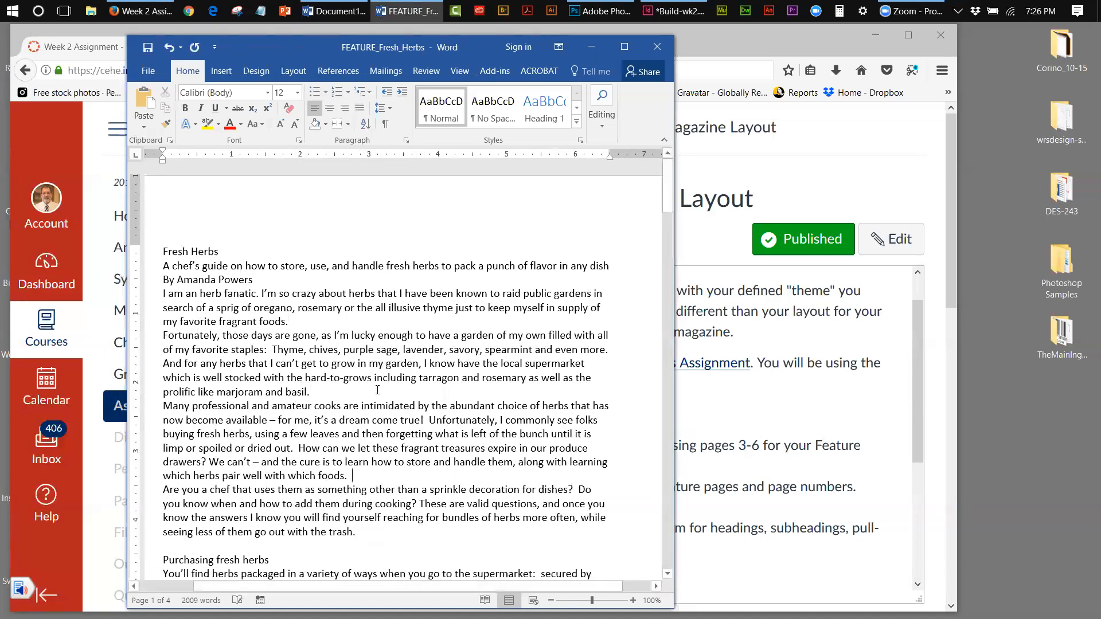
Delete the blank lines around the "Purchasing fresh herbs" section, including those before "You might explore" and "TLC is required for fragile herbs".
{"action": "left_click_drag", "start_coordinate": [665, 194], "coordinate": [665, 226]}
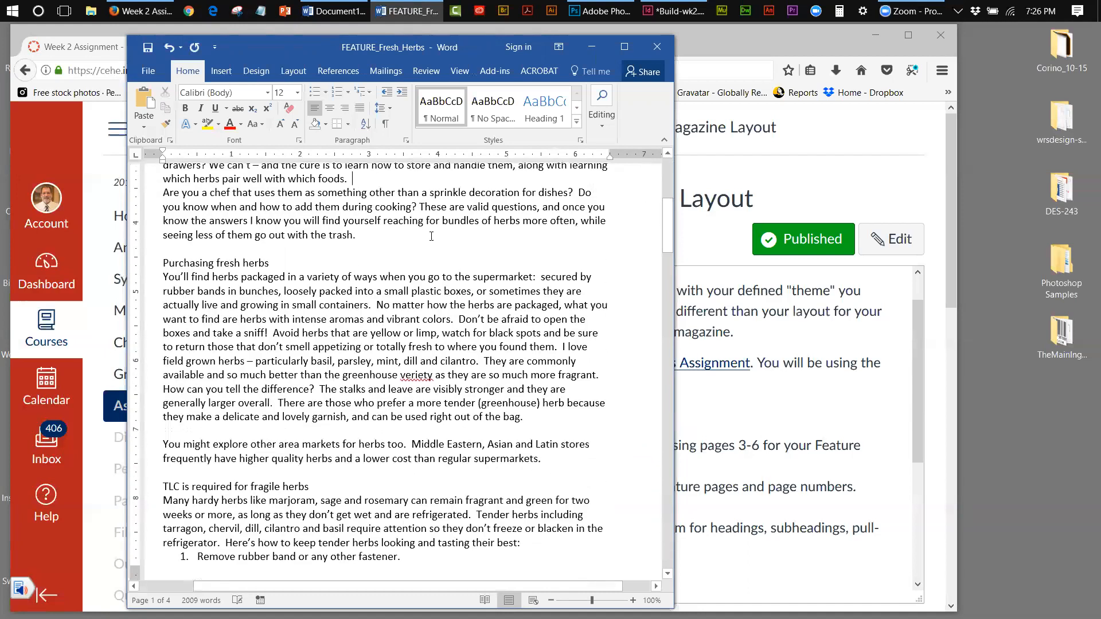
{"action": "left_click", "coordinate": [163, 250]}
{"action": "key", "text": "BackSpace"}
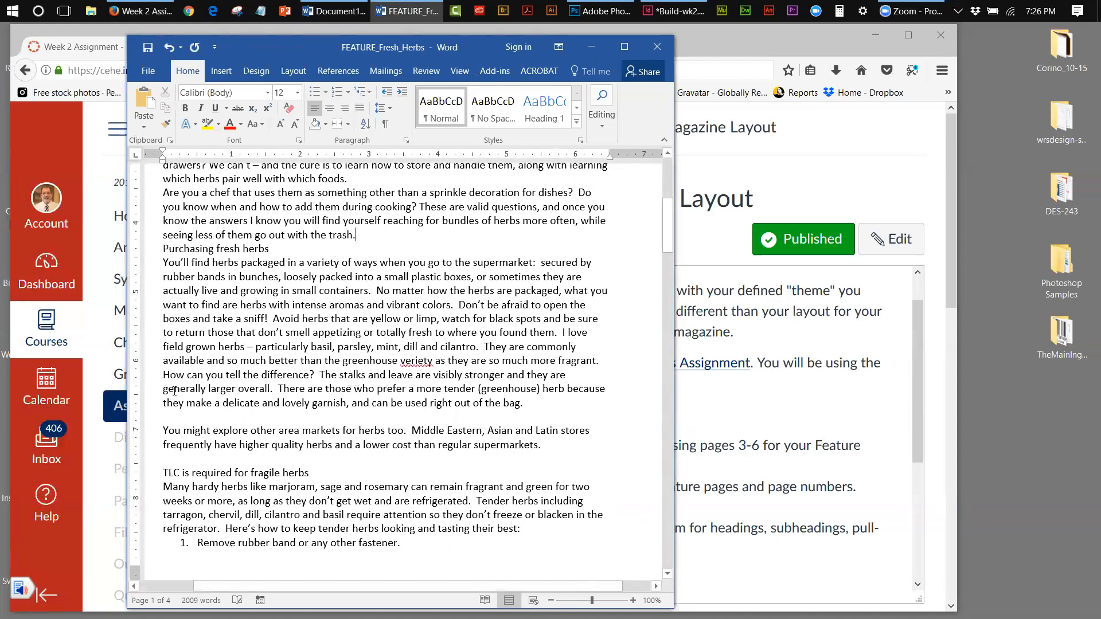
{"action": "left_click", "coordinate": [169, 417]}
{"action": "key", "text": "BackSpace"}
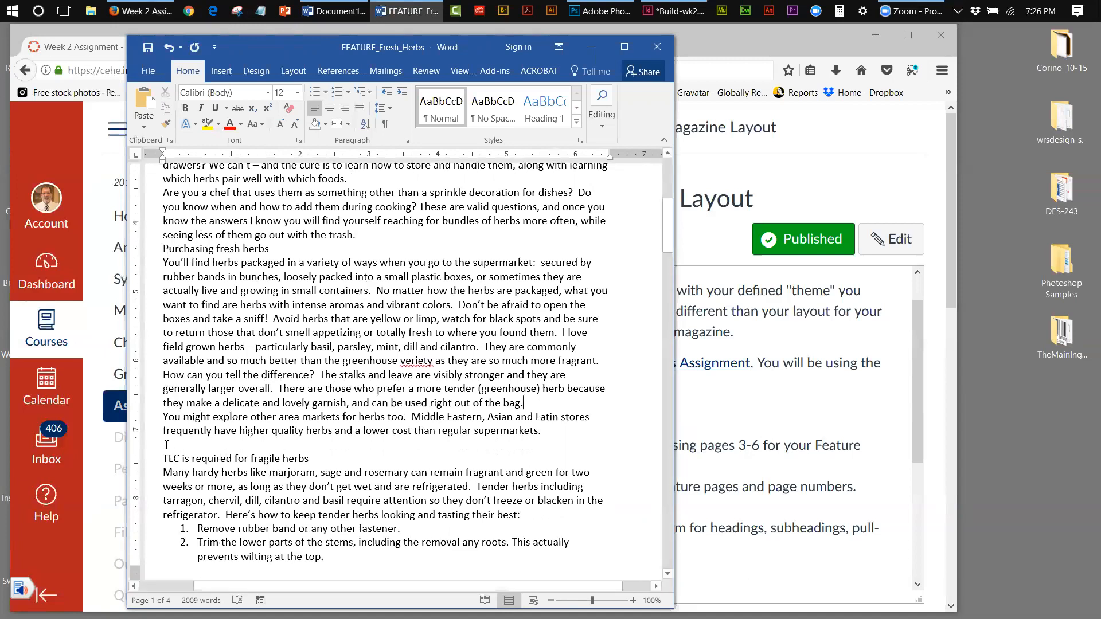
{"action": "left_click", "coordinate": [166, 446]}
{"action": "key", "text": "BackSpace"}
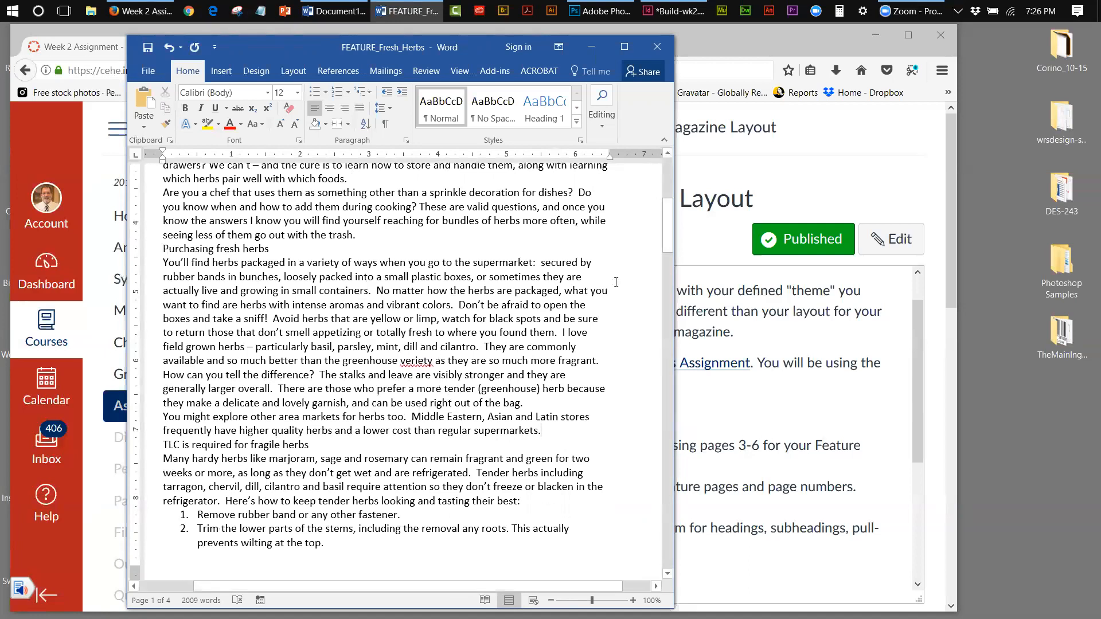
Delete the blank lines after numbered item 3, between the two pesto paragraphs, and before the "Herb storage" heading.
{"action": "left_click_drag", "start_coordinate": [670, 223], "coordinate": [671, 289]}
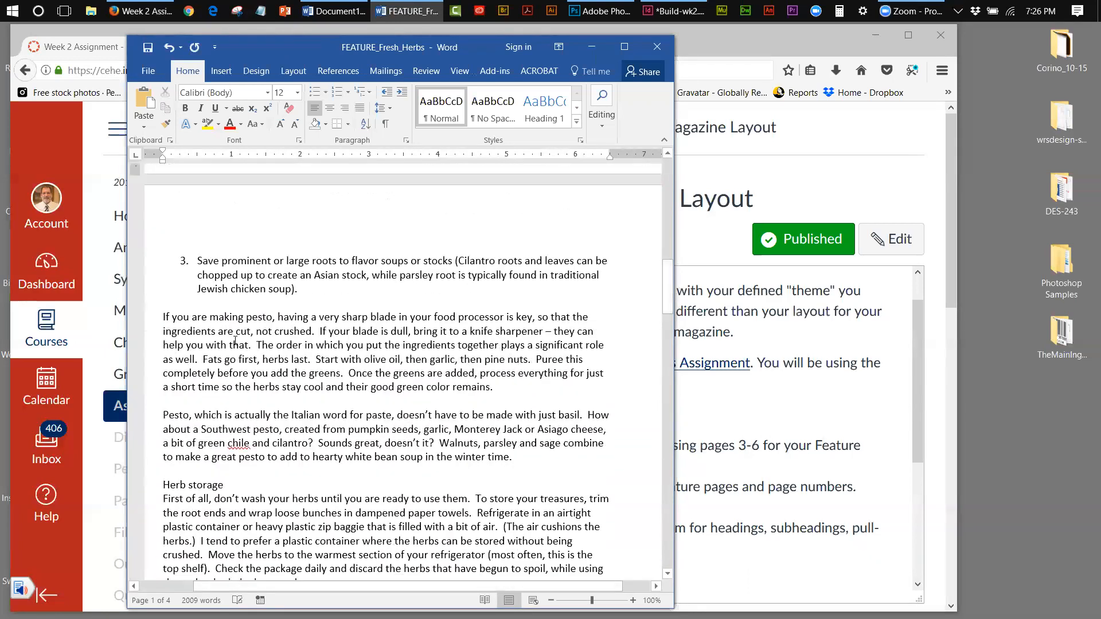
{"action": "left_click", "coordinate": [167, 299]}
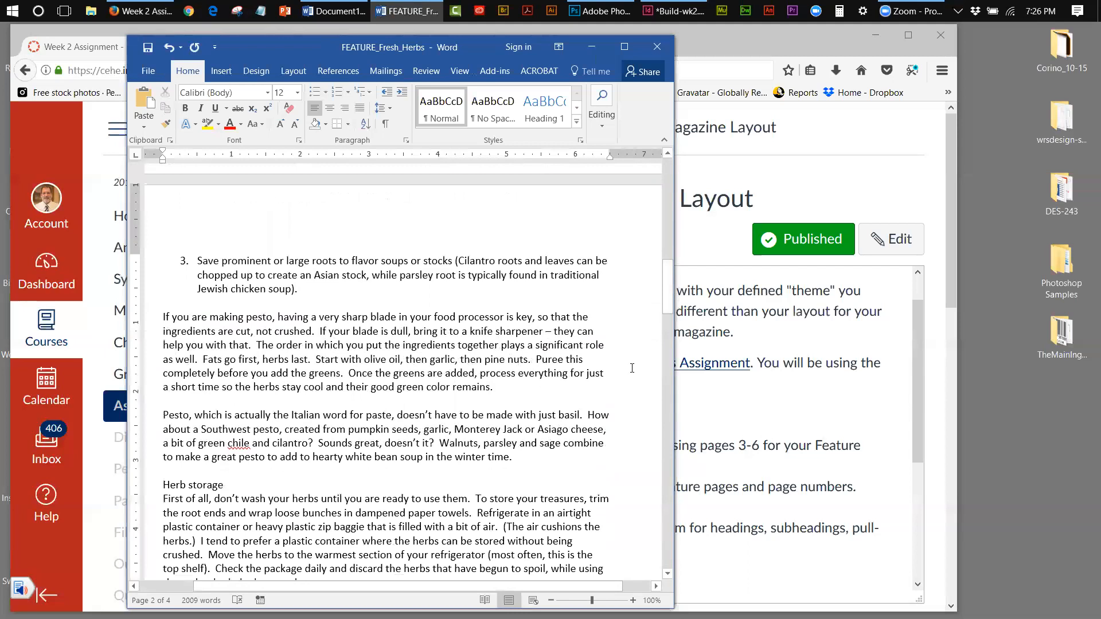
{"action": "key", "text": "BackSpace"}
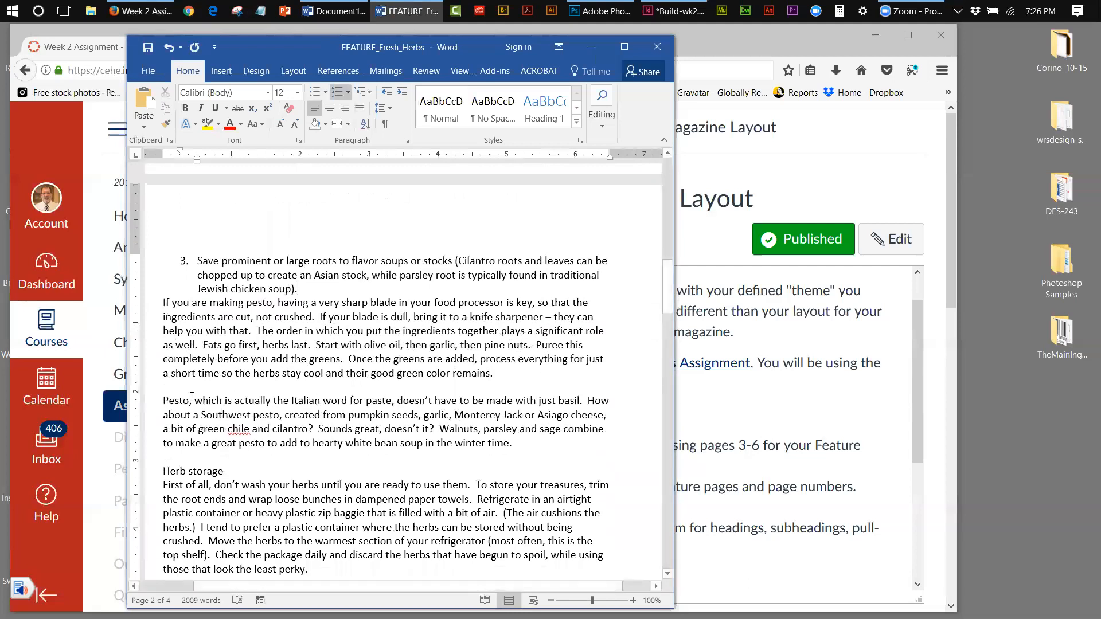
{"action": "left_click", "coordinate": [172, 387]}
{"action": "key", "text": "BackSpace"}
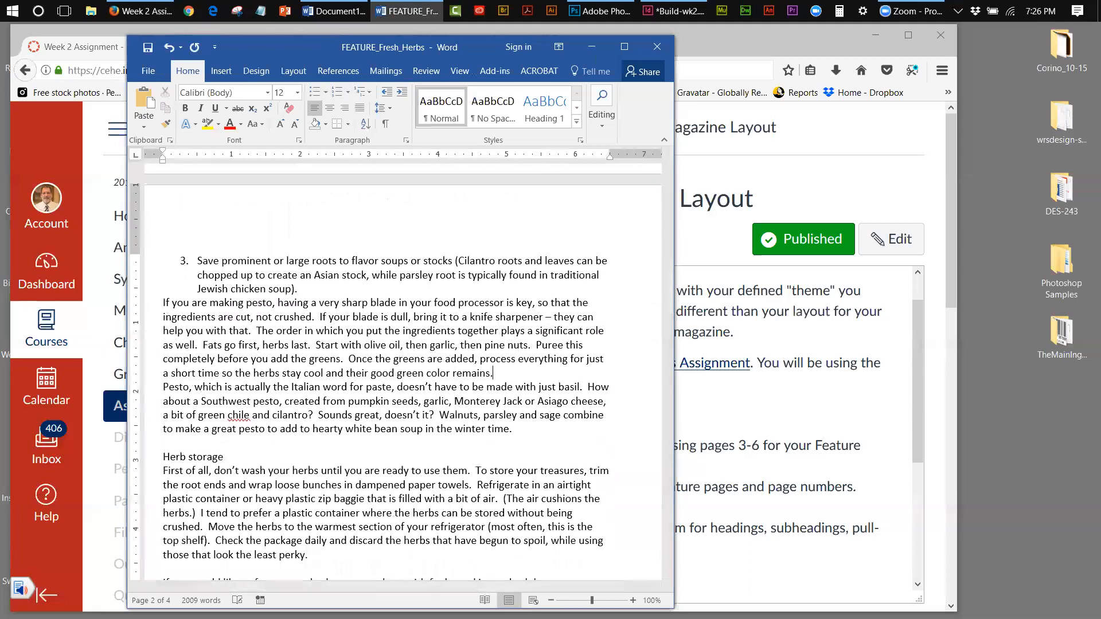
{"action": "left_click", "coordinate": [172, 444]}
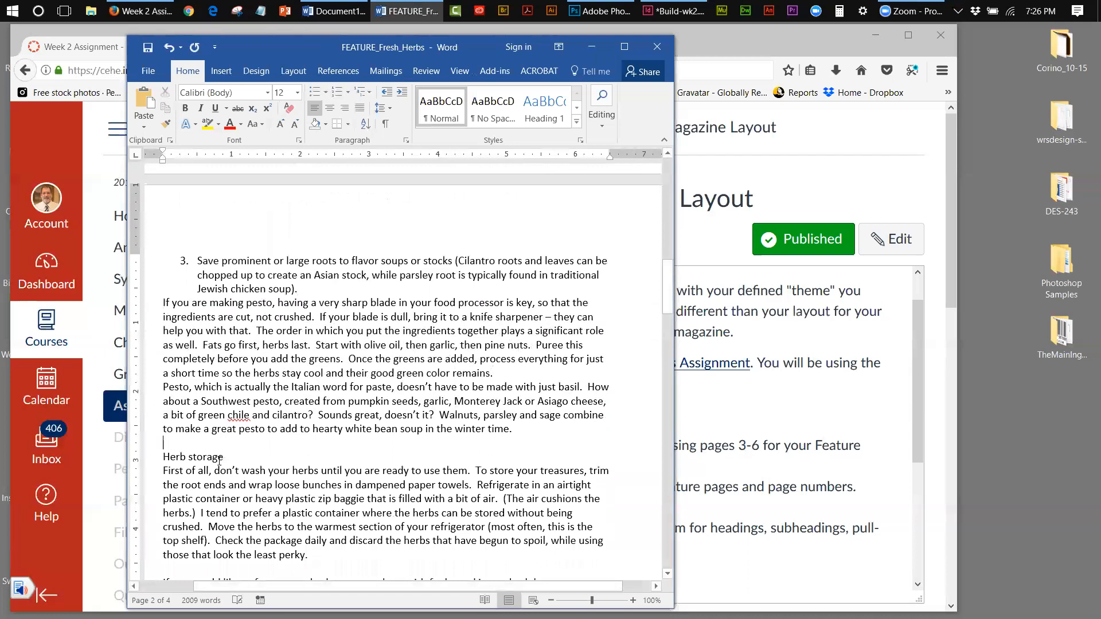
{"action": "key", "text": "BackSpace"}
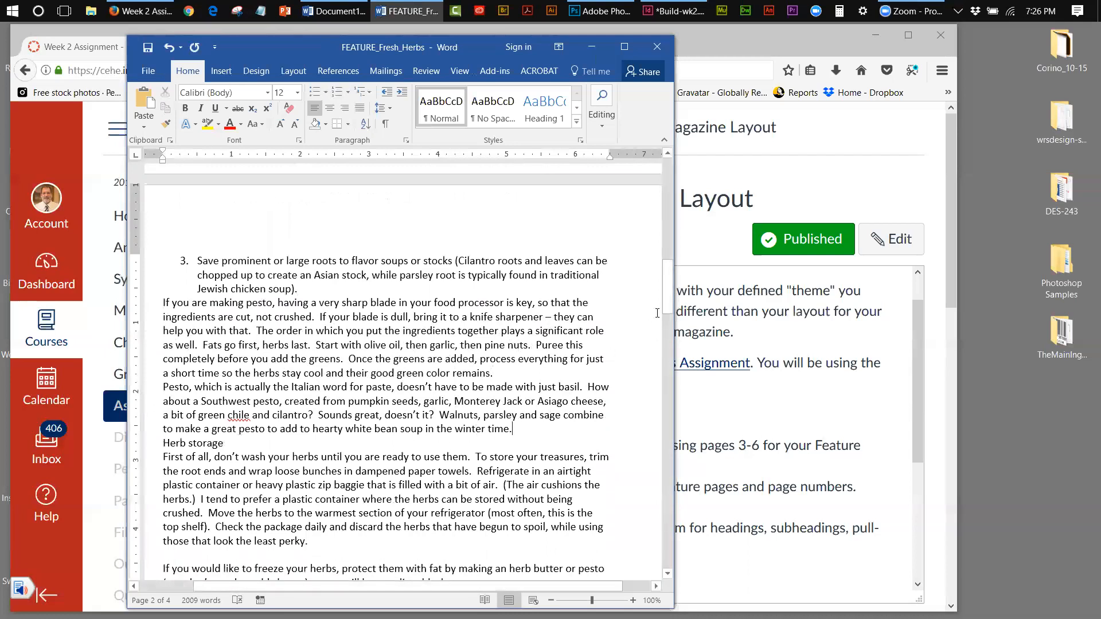
Delete the blank lines within the "Herb storage" and "Cleaning herbs" sections, up to the "Tools are important" heading.
{"action": "scroll", "coordinate": [669, 320], "scroll_direction": "down", "scroll_amount": 6}
{"action": "left_click", "coordinate": [171, 288]}
{"action": "key", "text": "BackSpace"}
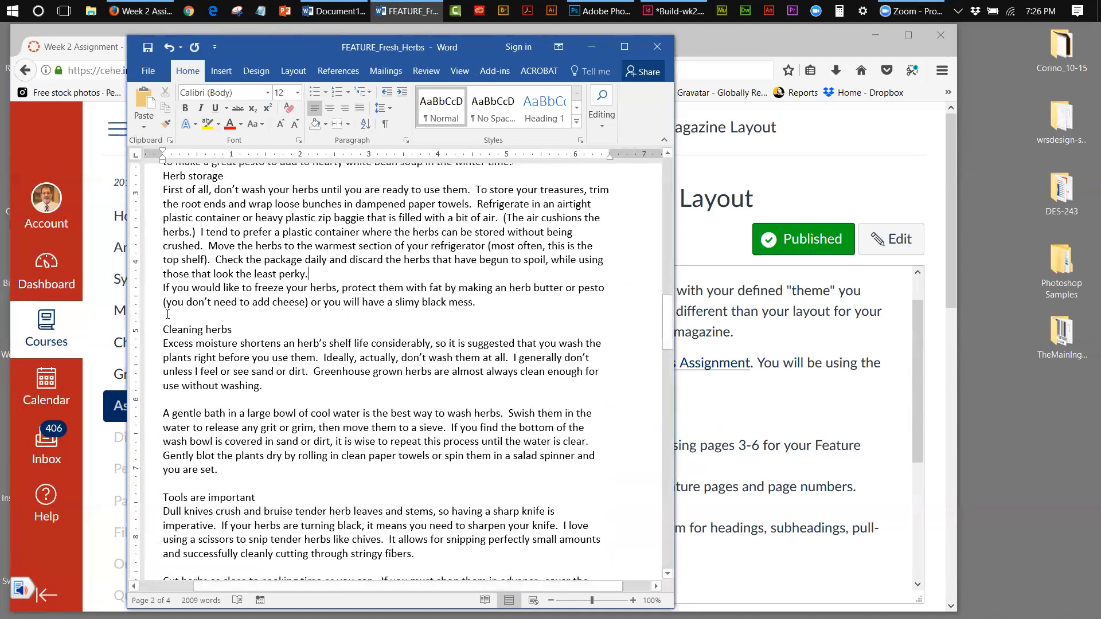
{"action": "key", "text": "BackSpace"}
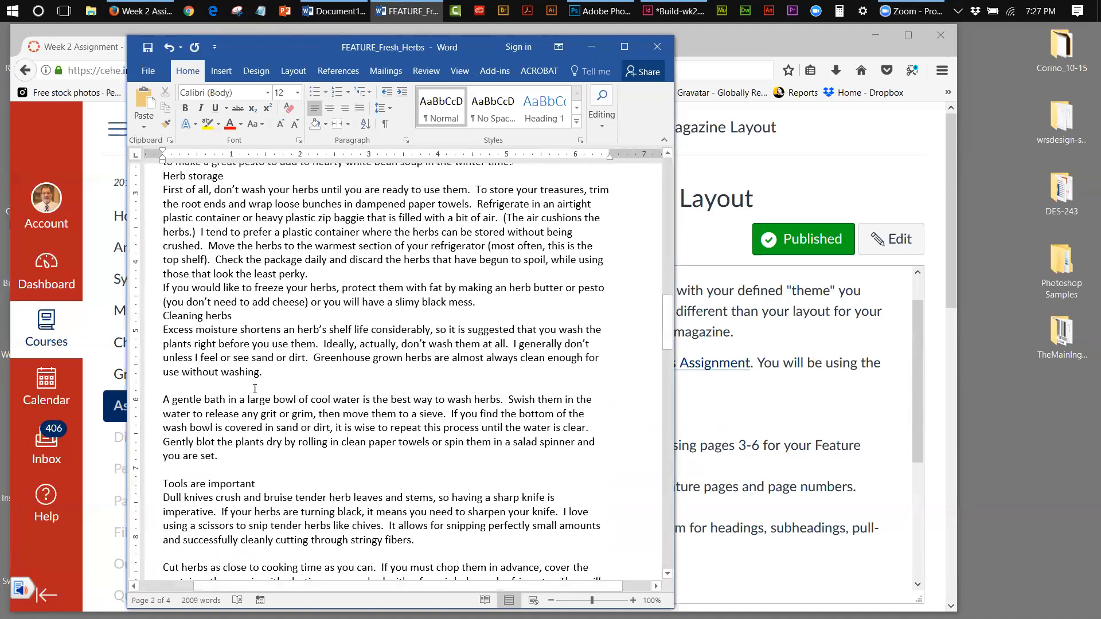
{"action": "key", "text": "BackSpace"}
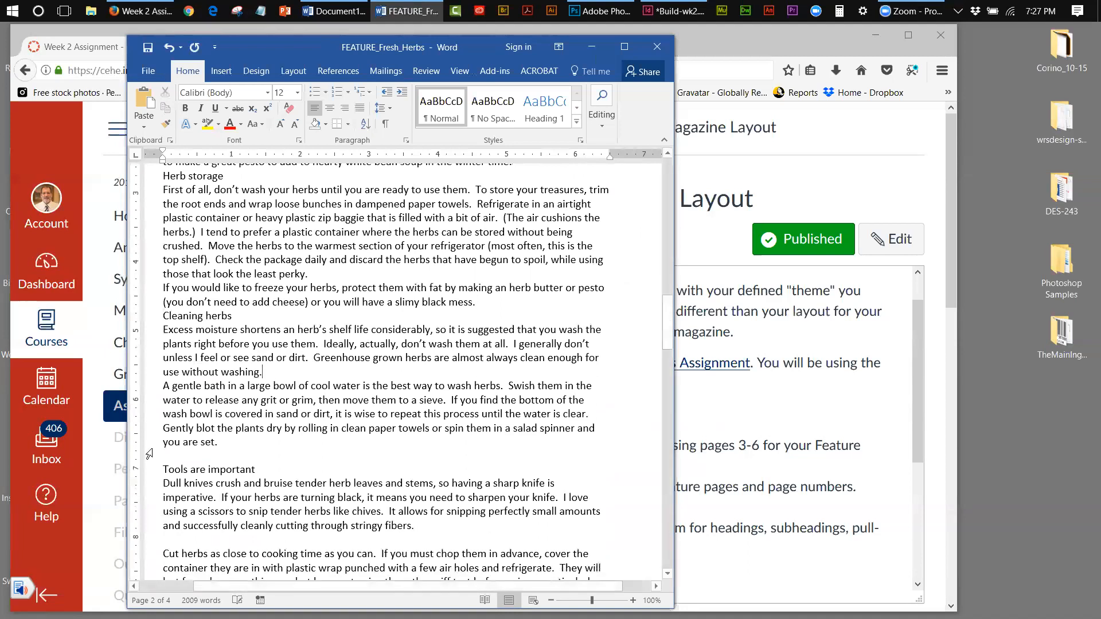
{"action": "key", "text": "BackSpace"}
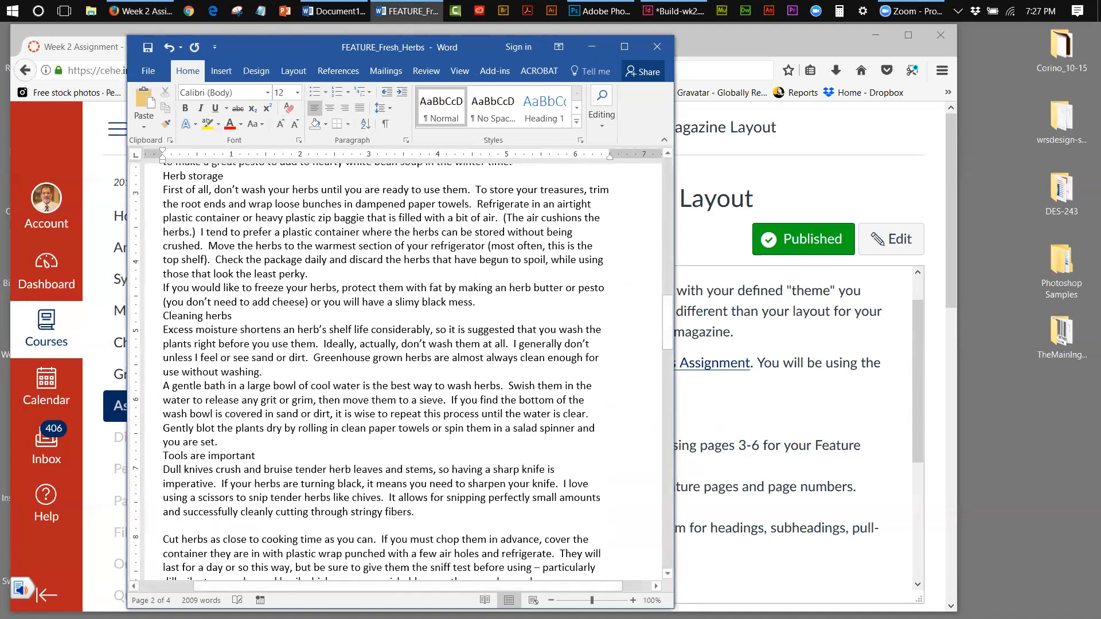
Delete the blank lines before the "Cut herbs as close to cooking time" paragraph and the "Cooking with herbs" heading.
{"action": "left_click_drag", "start_coordinate": [668, 315], "coordinate": [671, 345]}
{"action": "left_click", "coordinate": [166, 317]}
{"action": "key", "text": "BackSpace"}
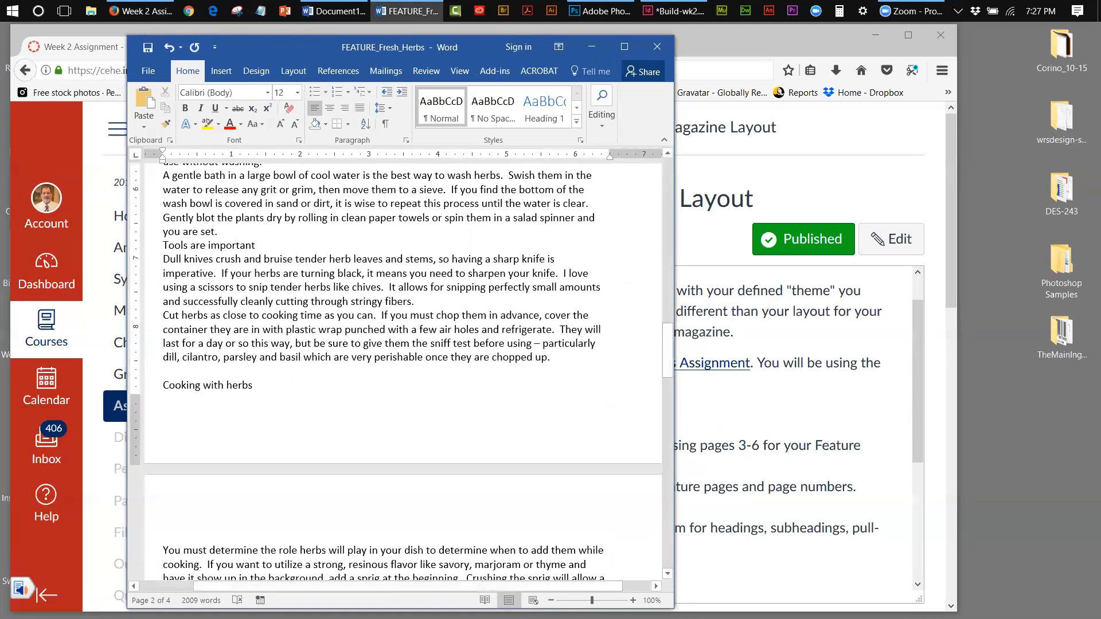
{"action": "key", "text": "BackSpace"}
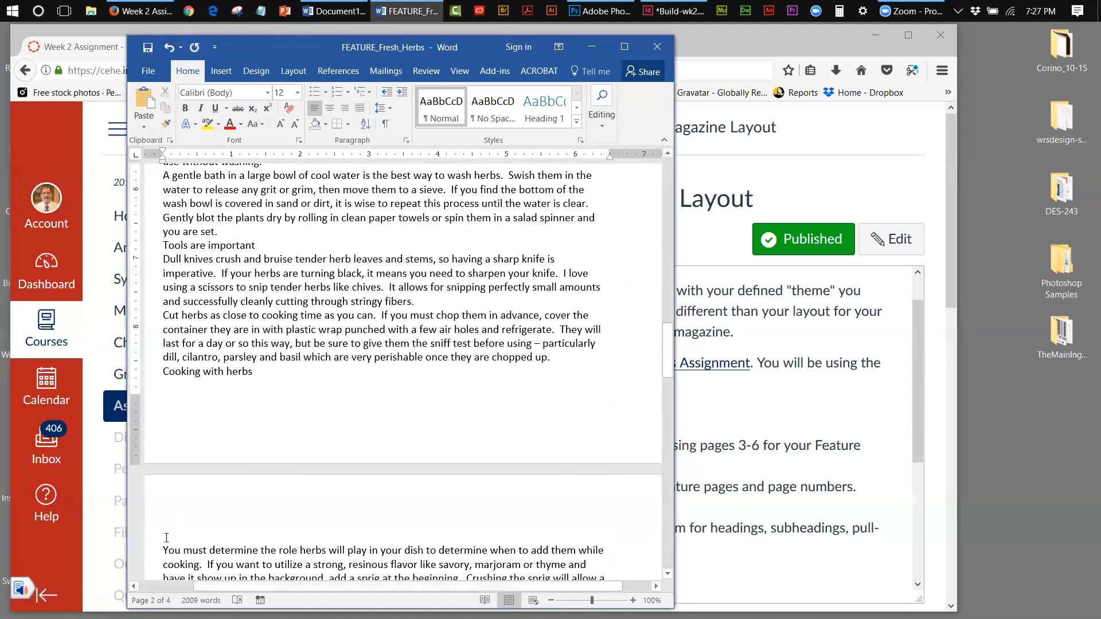
{"action": "left_click", "coordinate": [165, 549]}
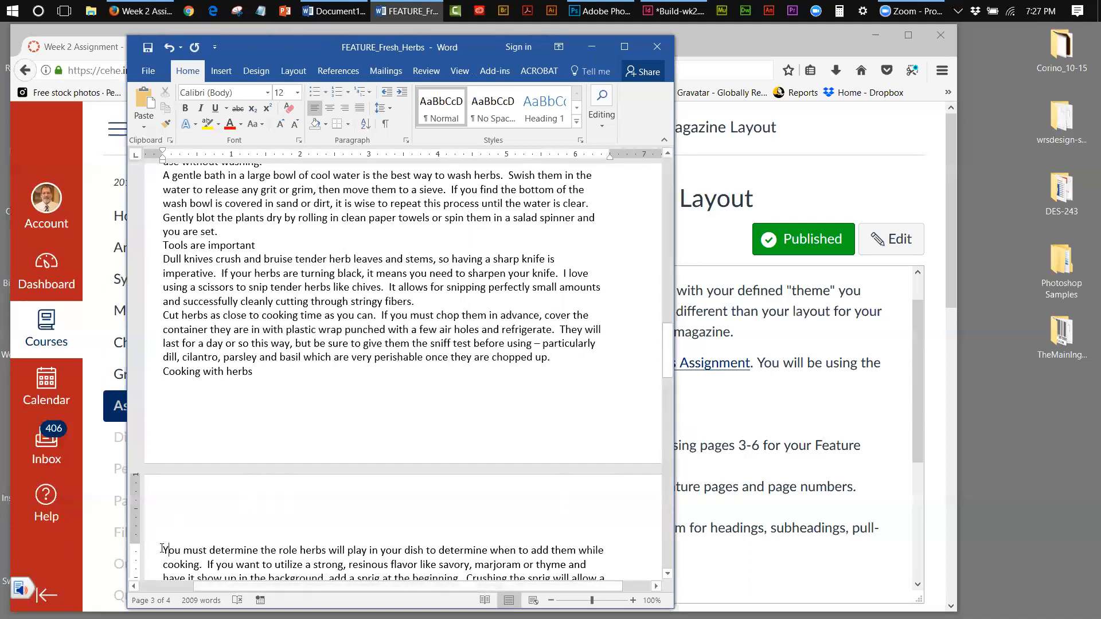
{"action": "key", "text": "BackSpace"}
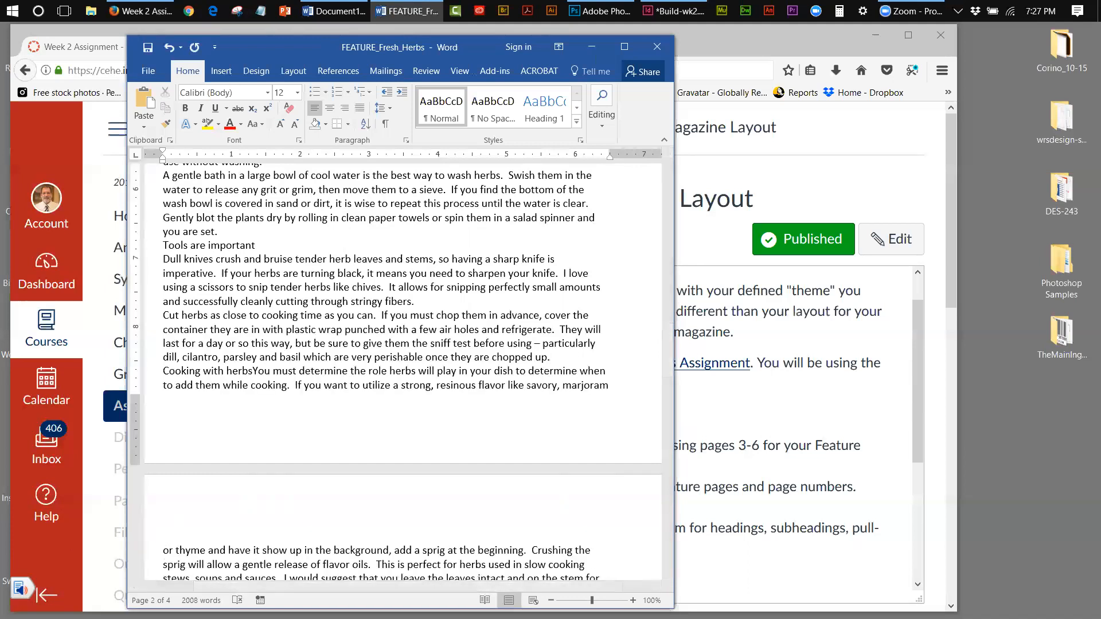
{"action": "key", "text": "Return"}
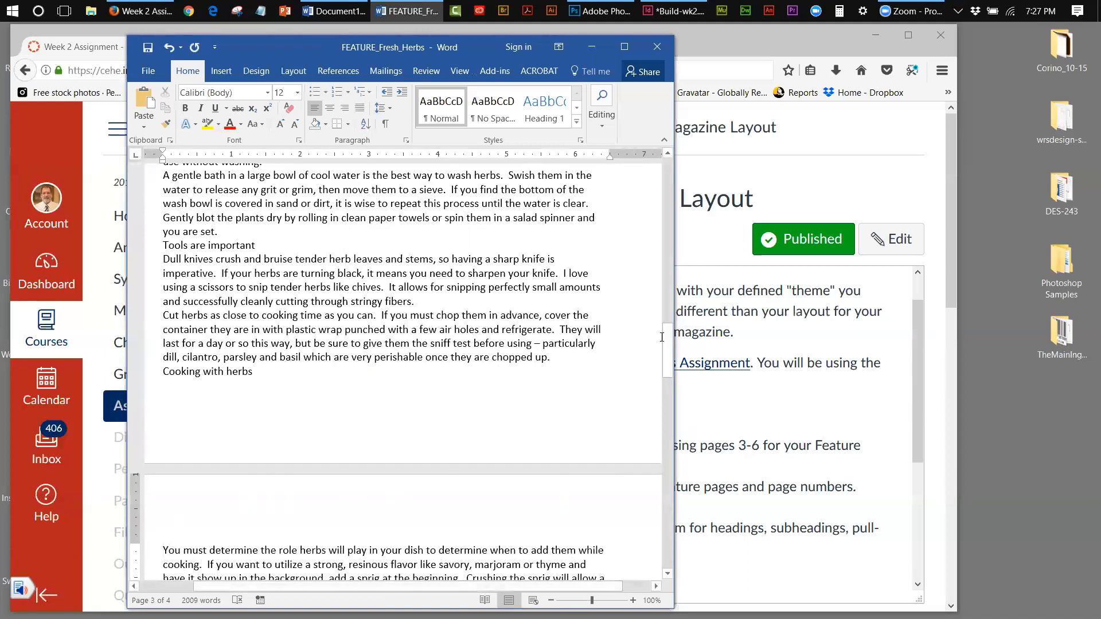
Delete the blank line before the "Chop an herb and add it near the end" paragraph.
{"action": "scroll", "coordinate": [665, 344], "scroll_direction": "down", "scroll_amount": 5}
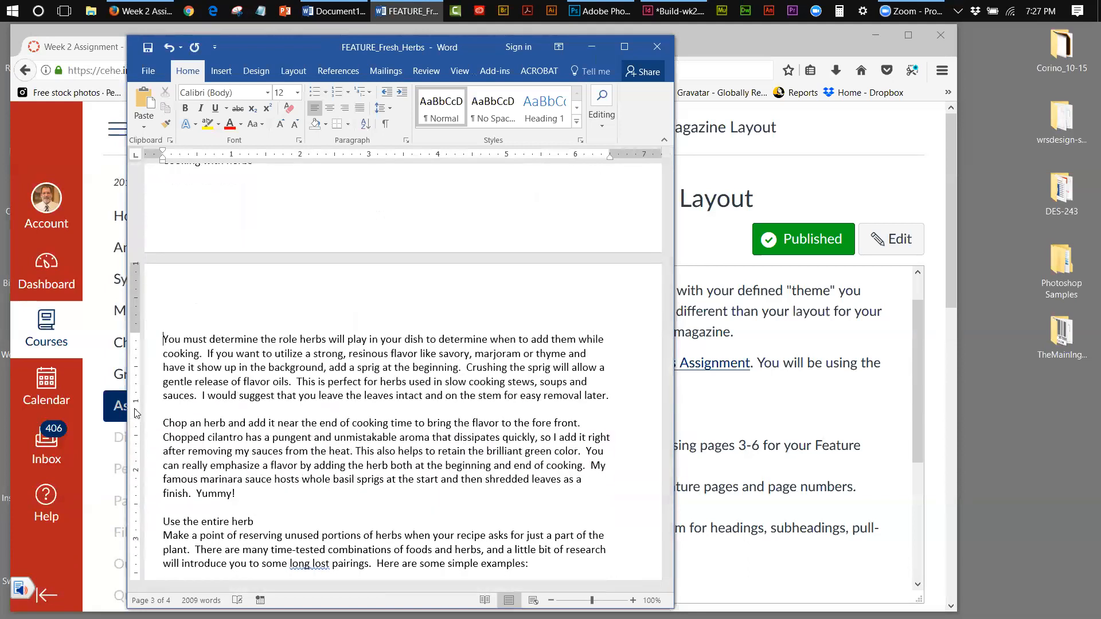
{"action": "left_click", "coordinate": [165, 409]}
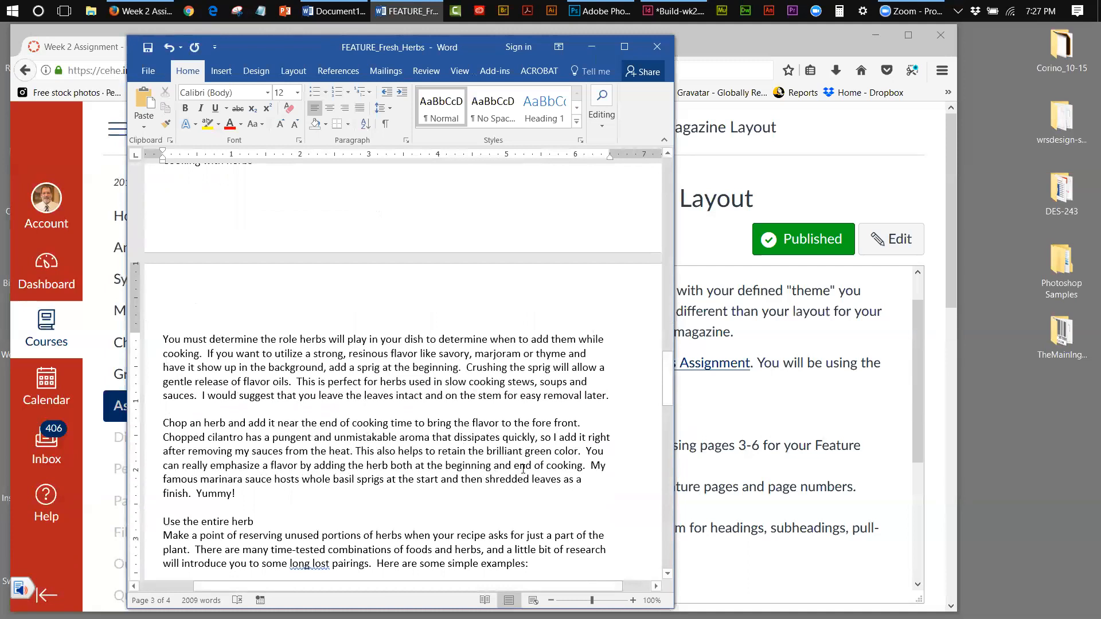
{"action": "key", "text": "Delete"}
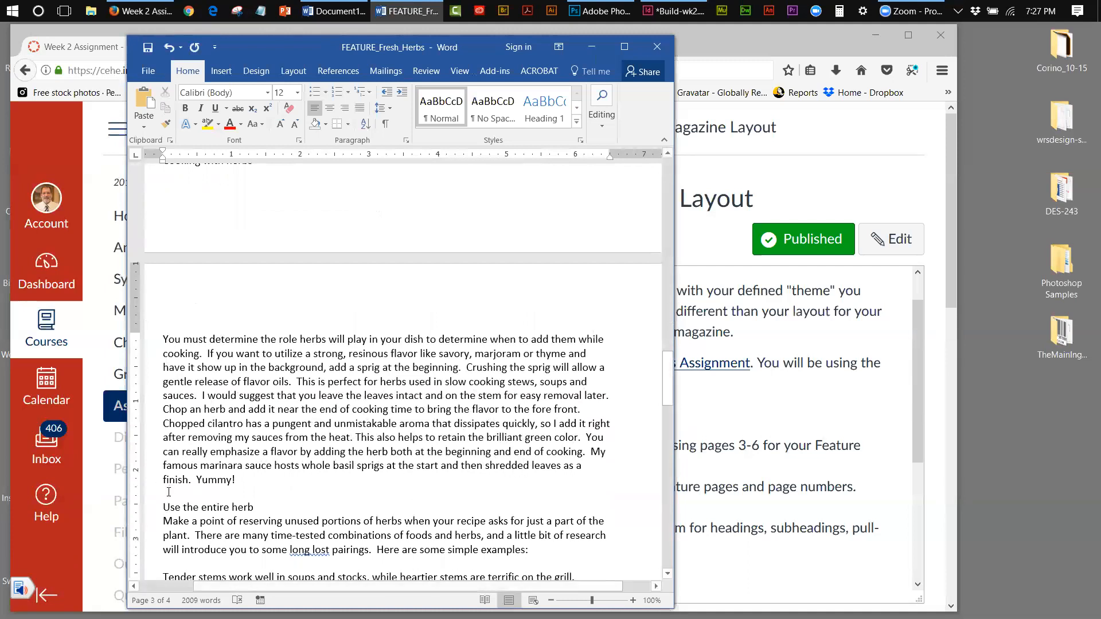
Delete the blank lines before the "Use the entire herb" heading and the "Tender stems work well" paragraph.
{"action": "key", "text": "BackSpace"}
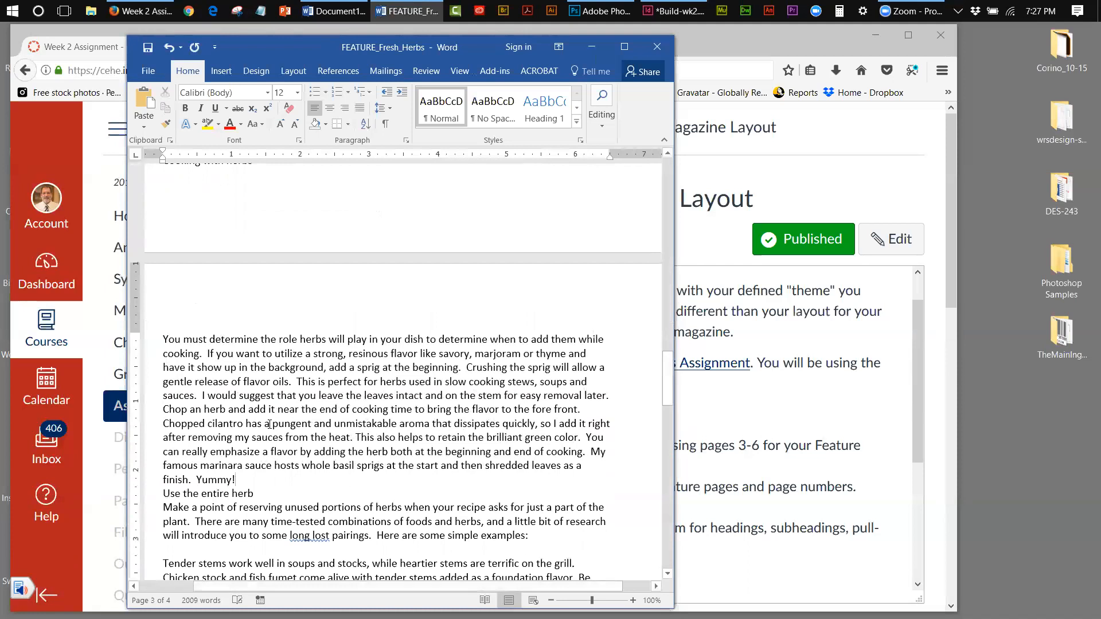
{"action": "left_click_drag", "start_coordinate": [663, 371], "coordinate": [671, 401]}
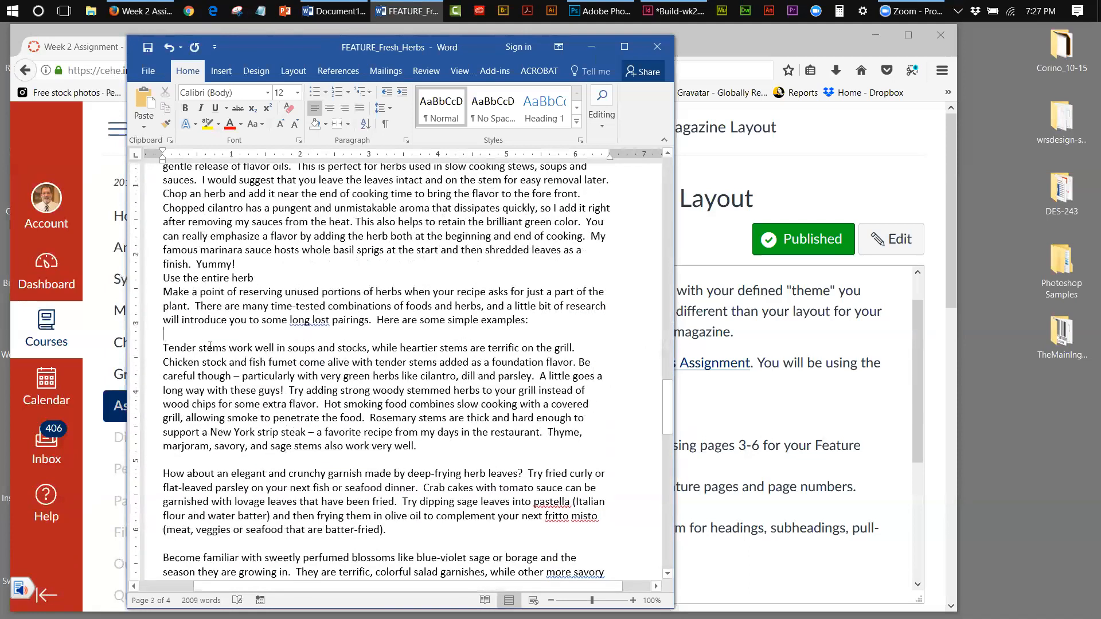
{"action": "key", "text": "BackSpace"}
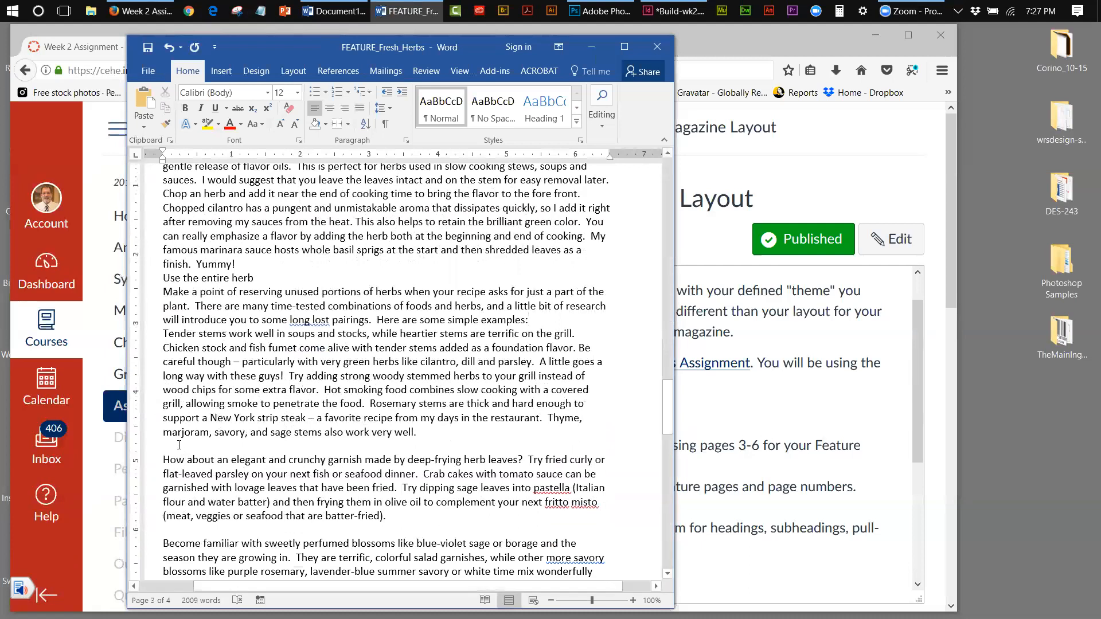
{"action": "left_click", "coordinate": [377, 319]}
{"action": "key", "text": "ctrl+z"}
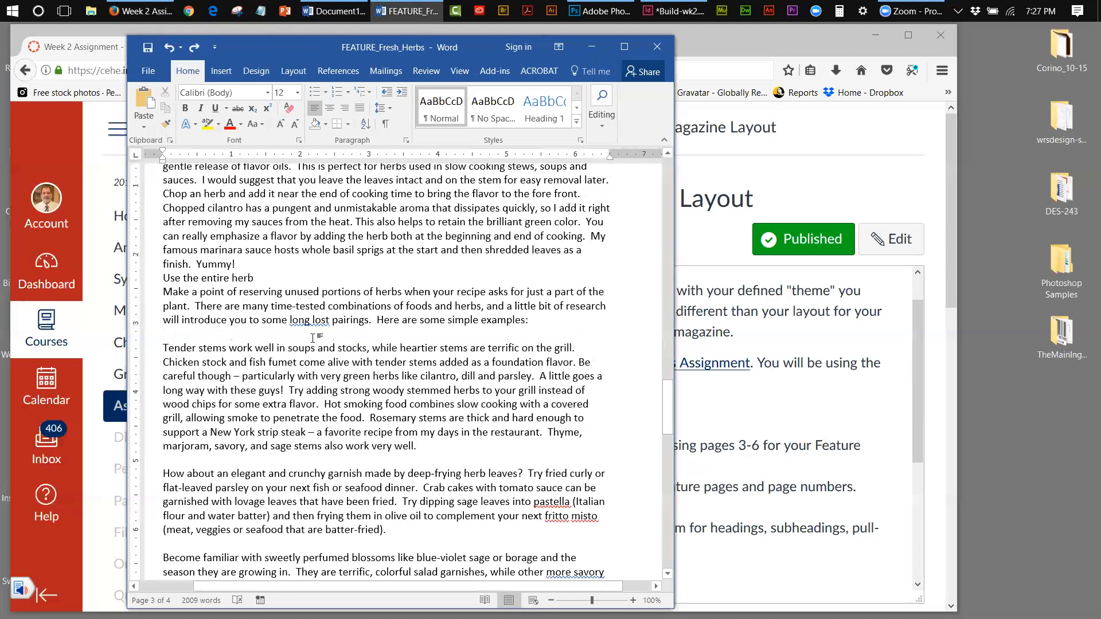
{"action": "key", "text": "ctrl+y"}
Delete the blank lines before the "How about an elegant and crunchy garnish" and "Become familiar with sweetly perfumed blossoms" paragraphs.
{"action": "left_click", "coordinate": [172, 447]}
{"action": "key", "text": "BackSpace"}
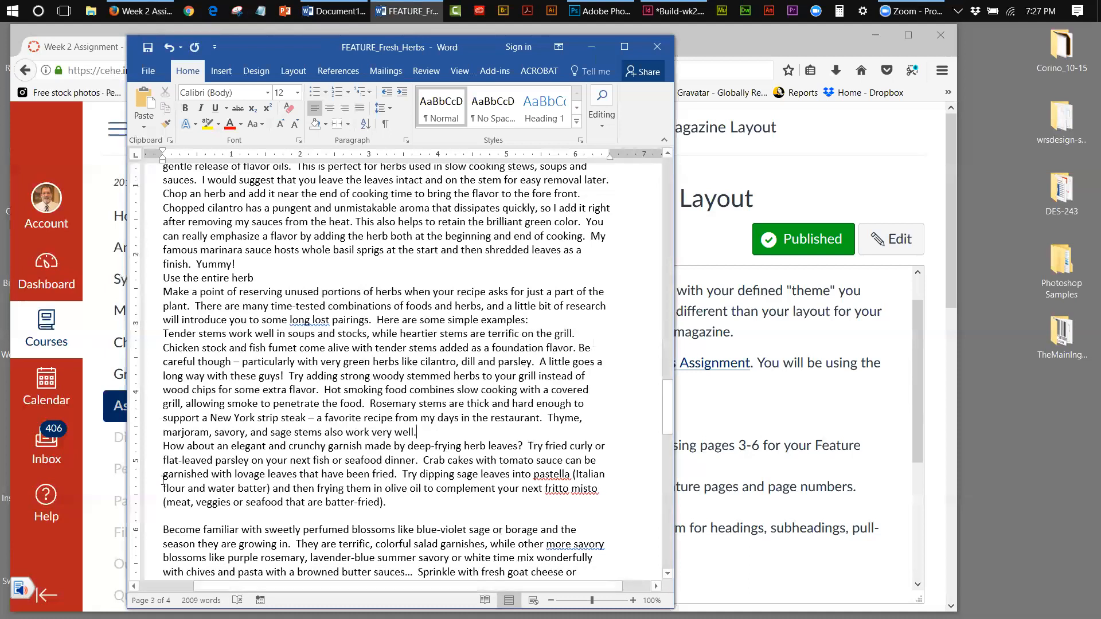
{"action": "key", "text": "BackSpace"}
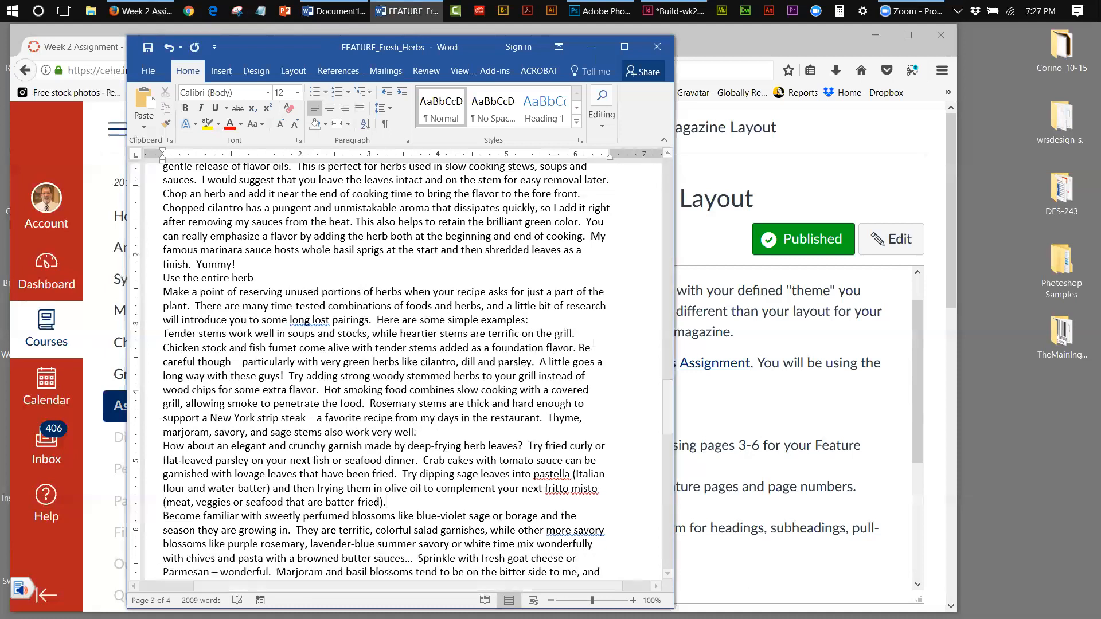
Delete the blank lines before the "Drying herb" heading and the "If you are growing your own plants" paragraph.
{"action": "left_click_drag", "start_coordinate": [670, 409], "coordinate": [670, 441]}
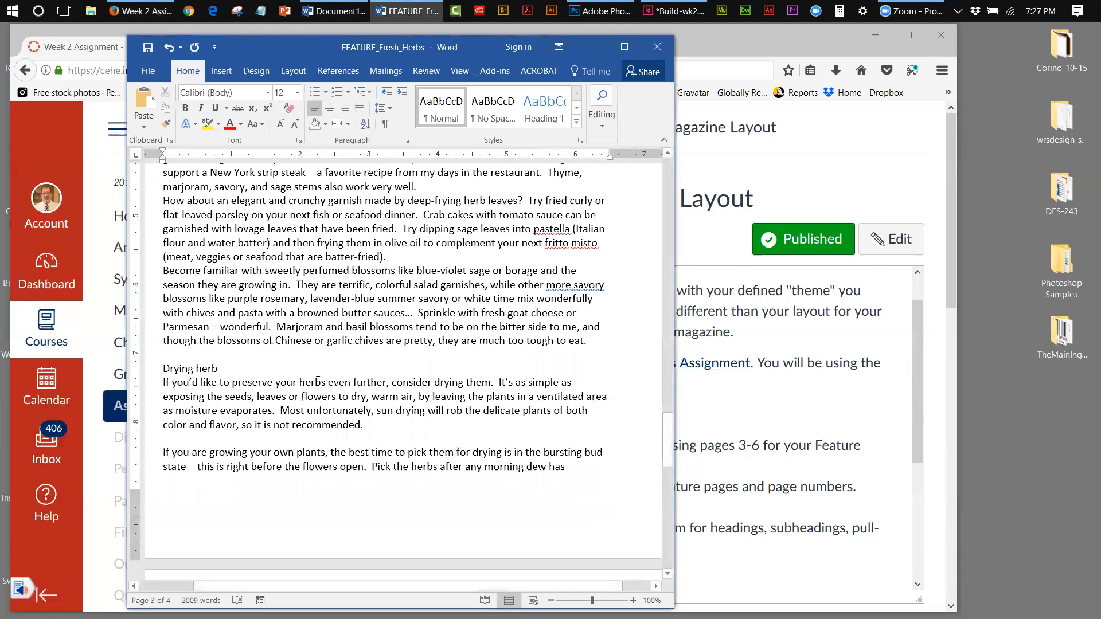
{"action": "left_click", "coordinate": [183, 356]}
{"action": "key", "text": "BackSpace"}
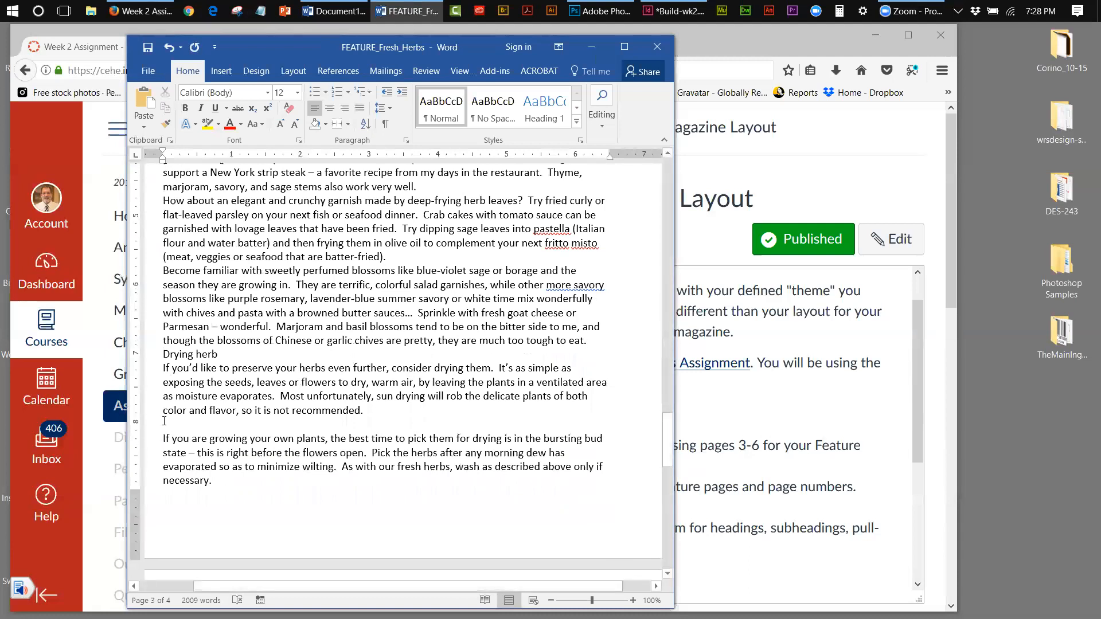
{"action": "key", "text": "BackSpace"}
Delete the blank lines before the "When cooking" and "The high water content" paragraphs, keeping both as separate paragraphs.
{"action": "left_click_drag", "start_coordinate": [667, 434], "coordinate": [657, 477]}
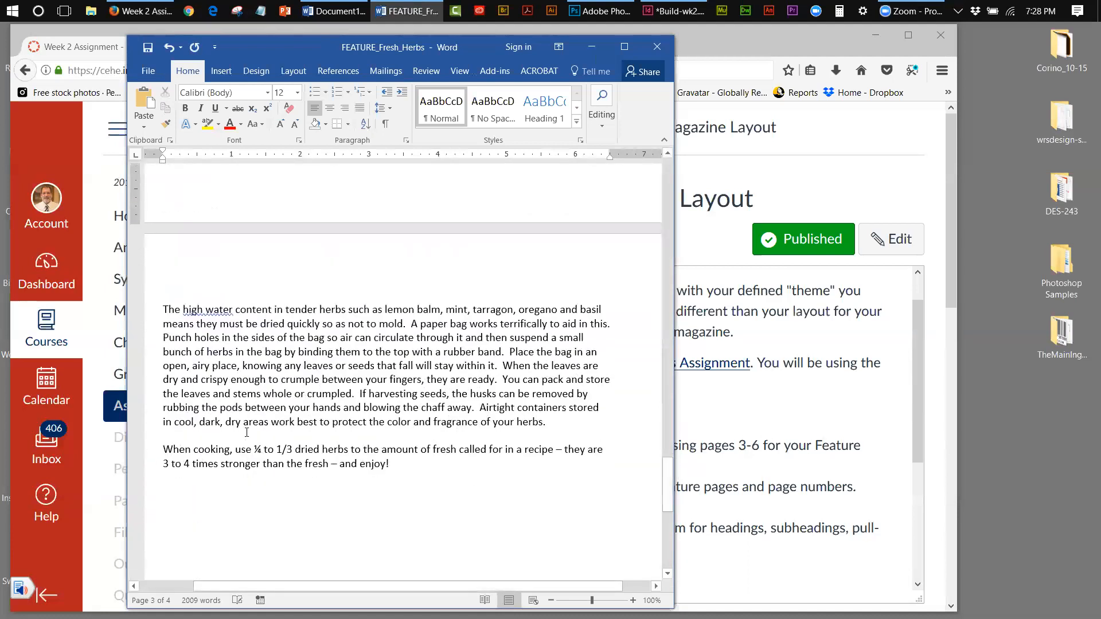
{"action": "left_click", "coordinate": [179, 439]}
{"action": "key", "text": "BackSpace"}
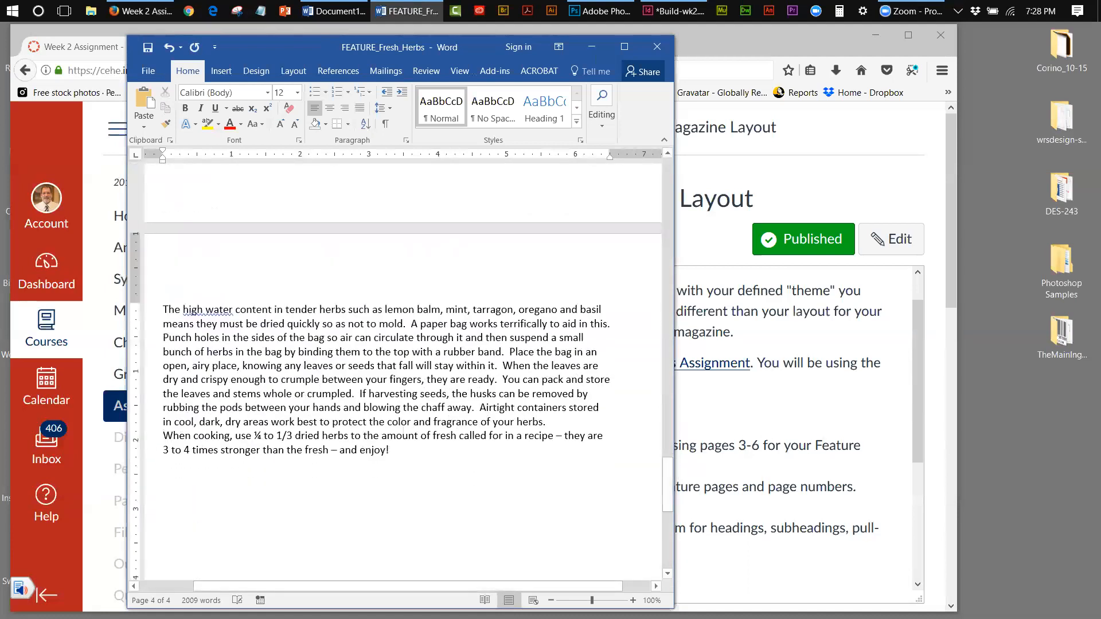
{"action": "key", "text": "ctrl+Up"}
{"action": "left_click_drag", "start_coordinate": [667, 495], "coordinate": [667, 474]}
{"action": "key", "text": "BackSpace"}
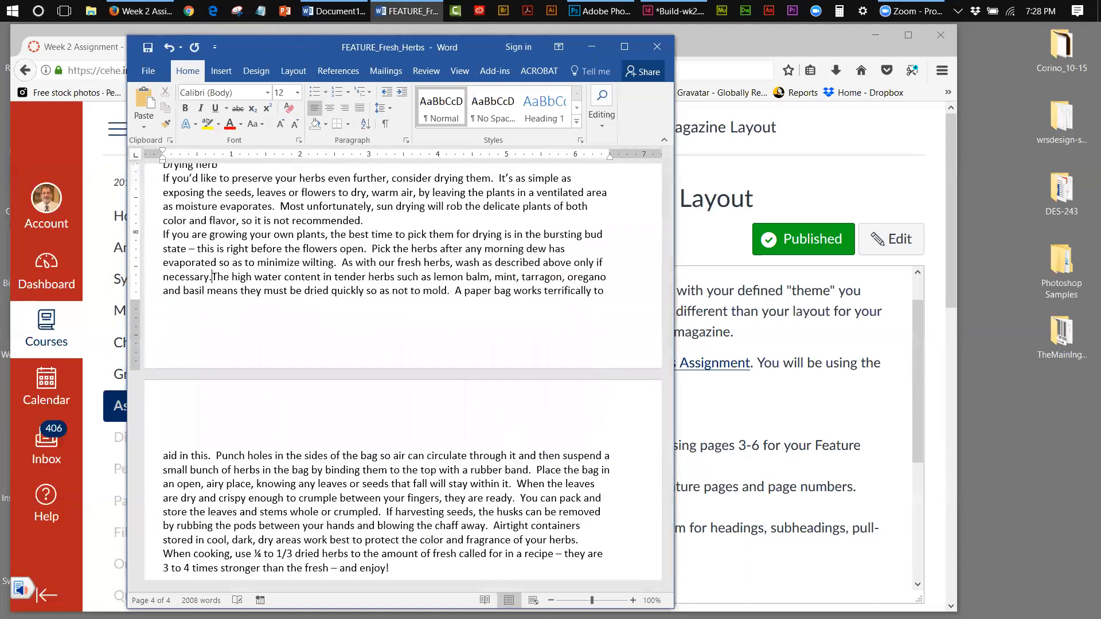
{"action": "key", "text": "ctrl+Return"}
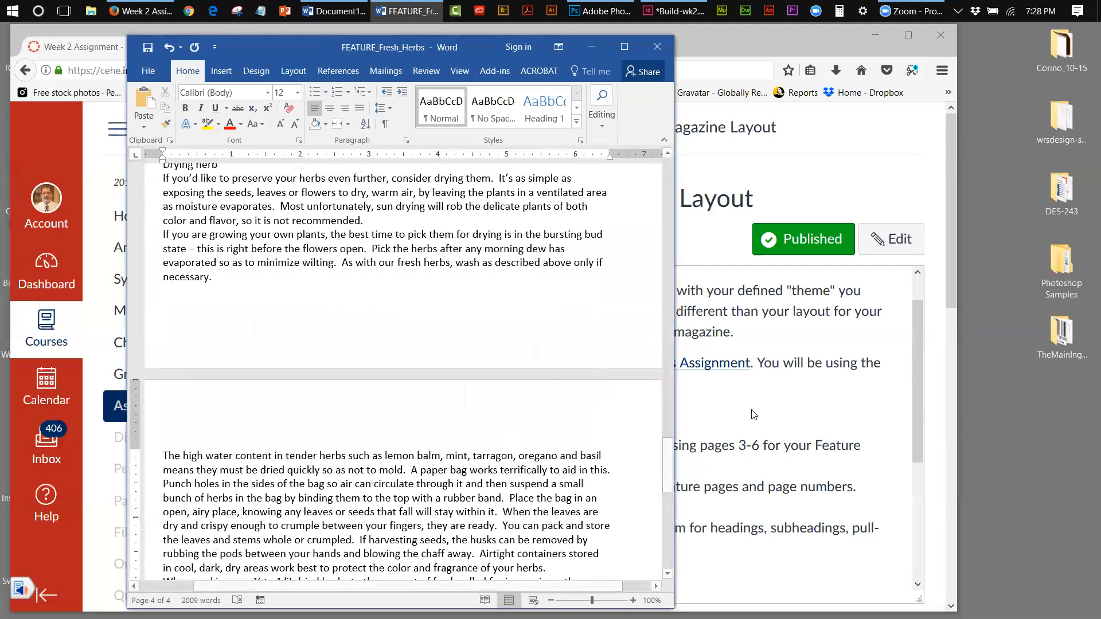
Run the spelling and grammar check, changing "high water" to "high-water" and "veriety" to "variety".
{"action": "left_click_drag", "start_coordinate": [665, 471], "coordinate": [670, 398]}
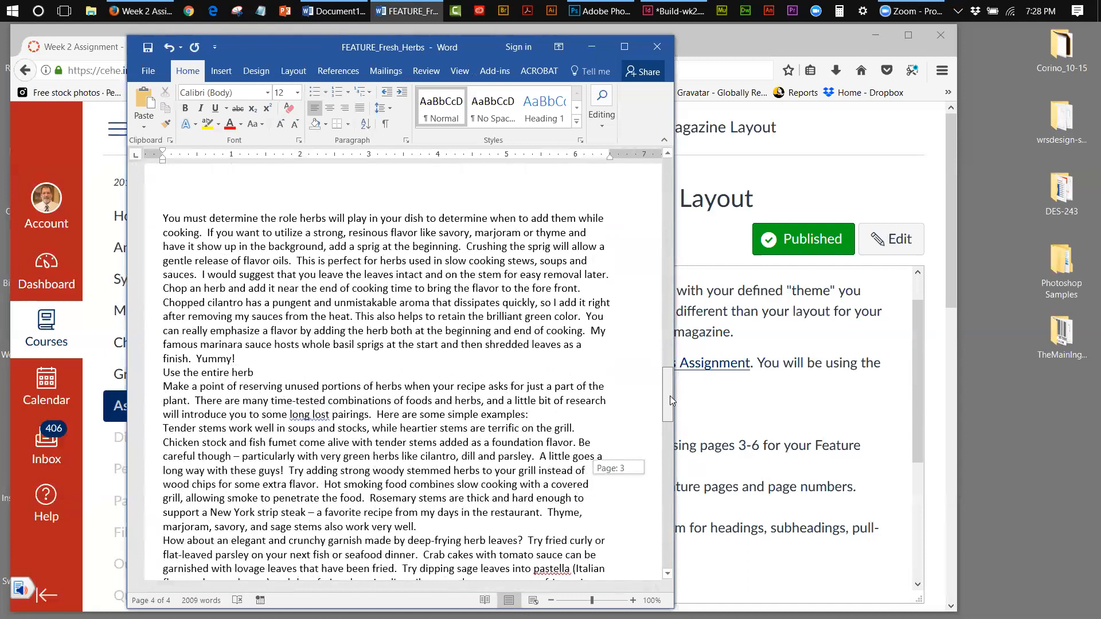
{"action": "left_click_drag", "start_coordinate": [670, 396], "coordinate": [670, 395]}
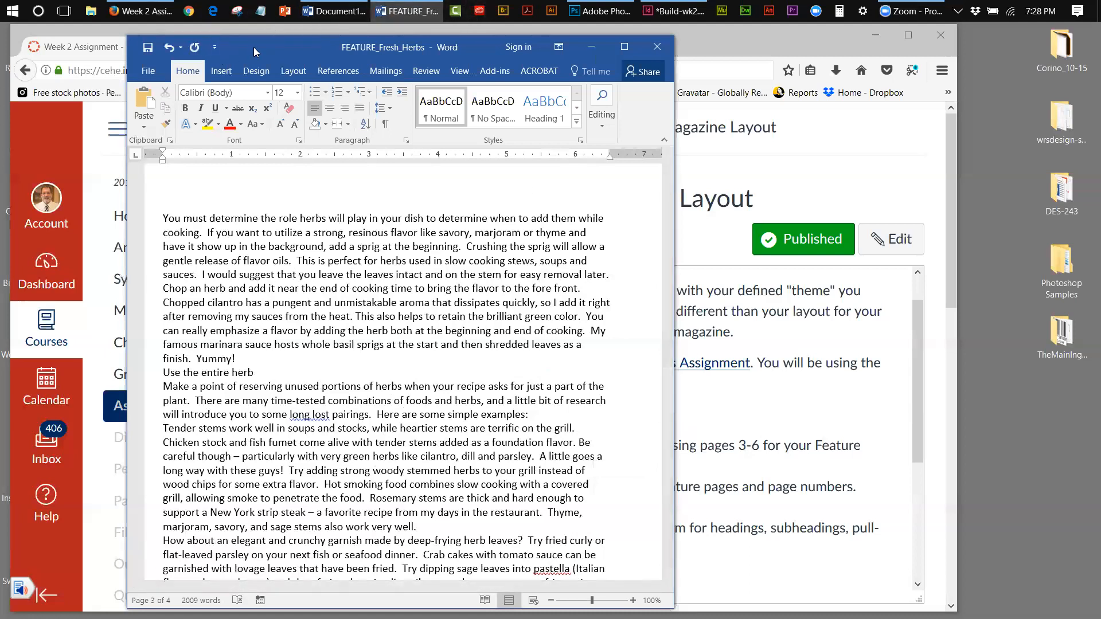
{"action": "left_click_drag", "start_coordinate": [254, 47], "coordinate": [257, 71]}
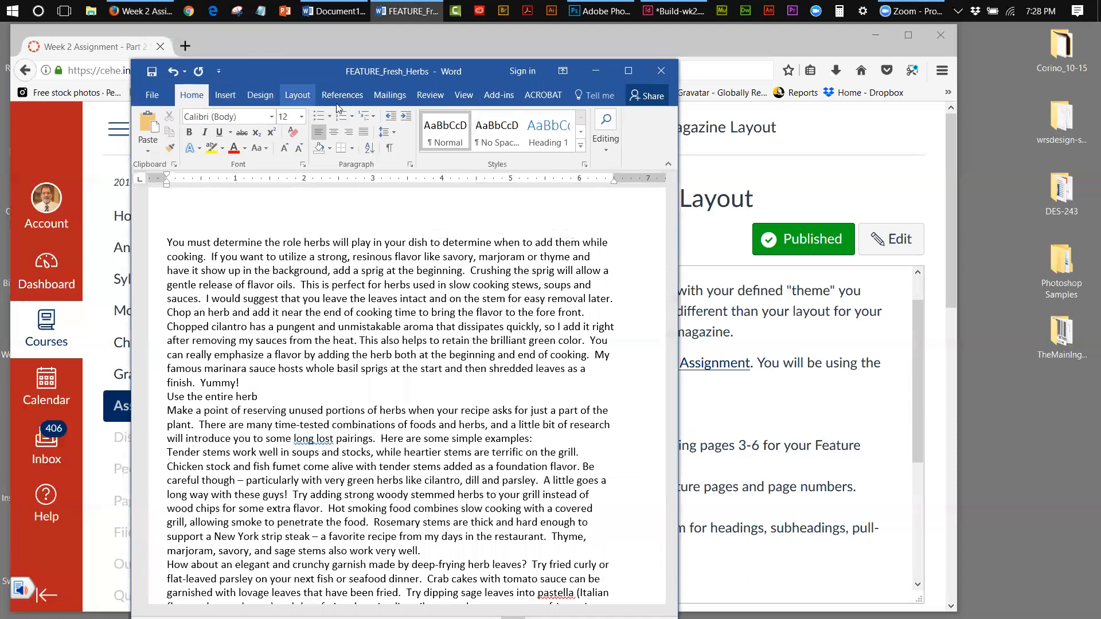
{"action": "left_click", "coordinate": [431, 98]}
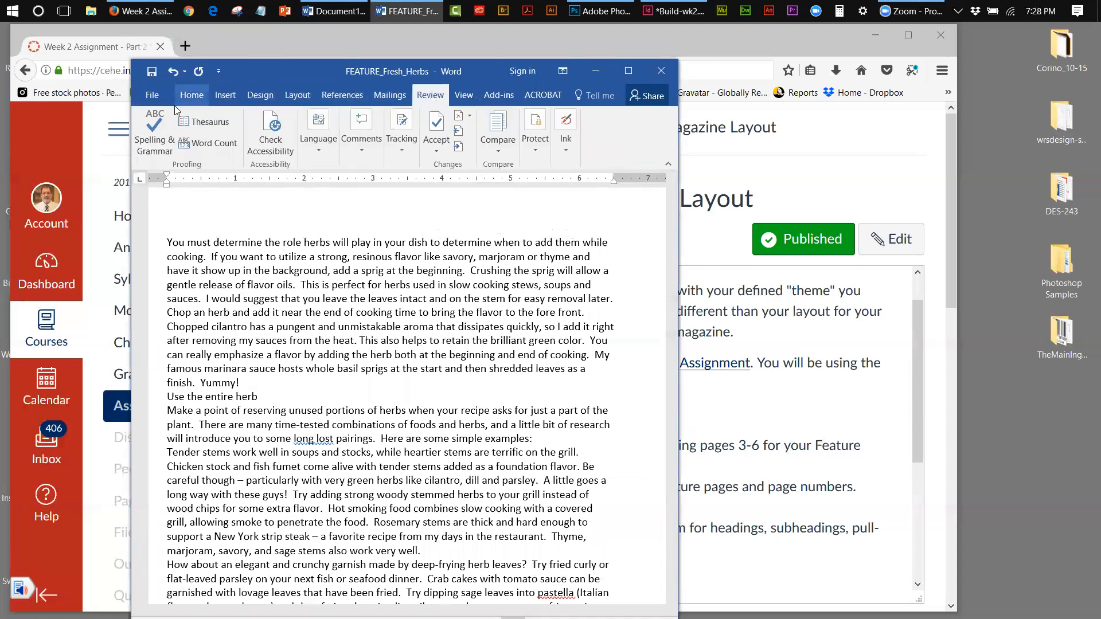
{"action": "left_click", "coordinate": [154, 133]}
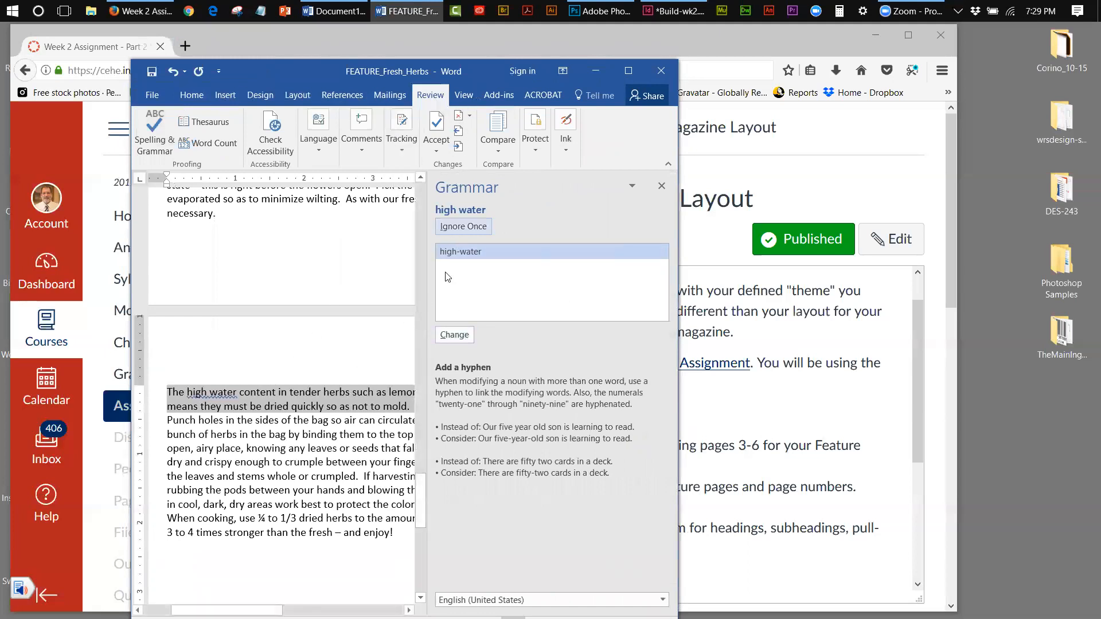
{"action": "left_click", "coordinate": [452, 334]}
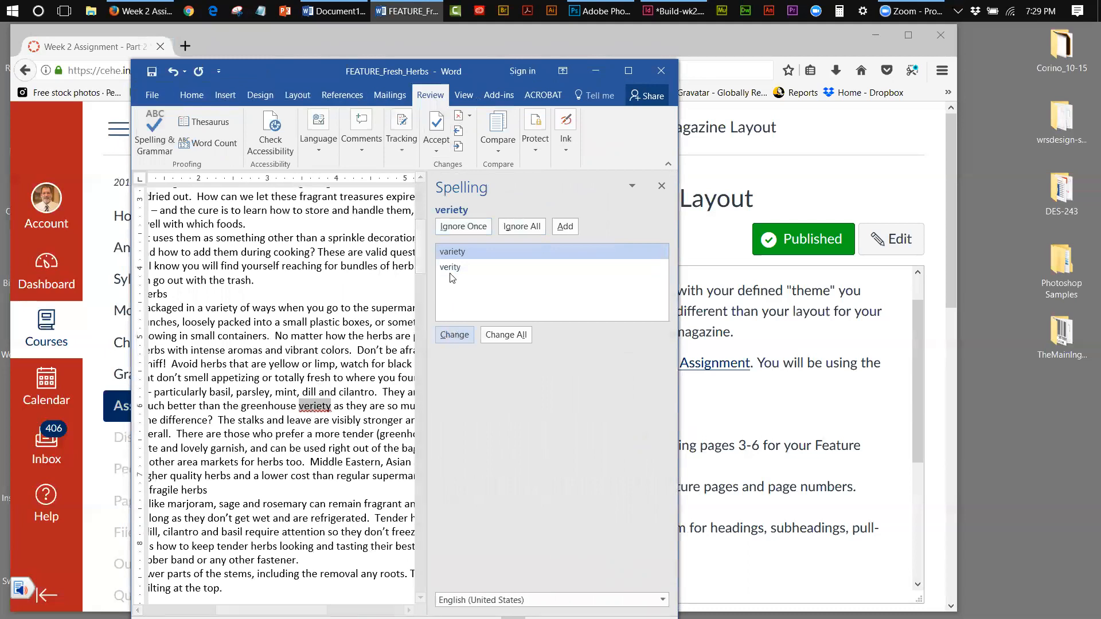
{"action": "left_click", "coordinate": [456, 341]}
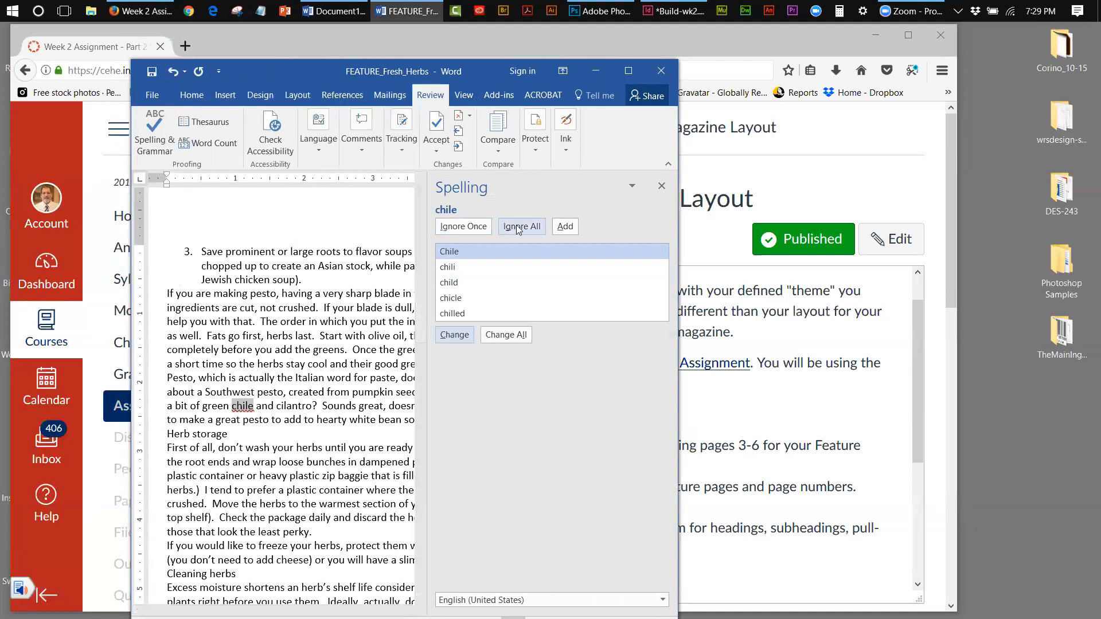
Ignore the flagged word "chile" and change "long lost" to "long-lost".
{"action": "left_click", "coordinate": [499, 227]}
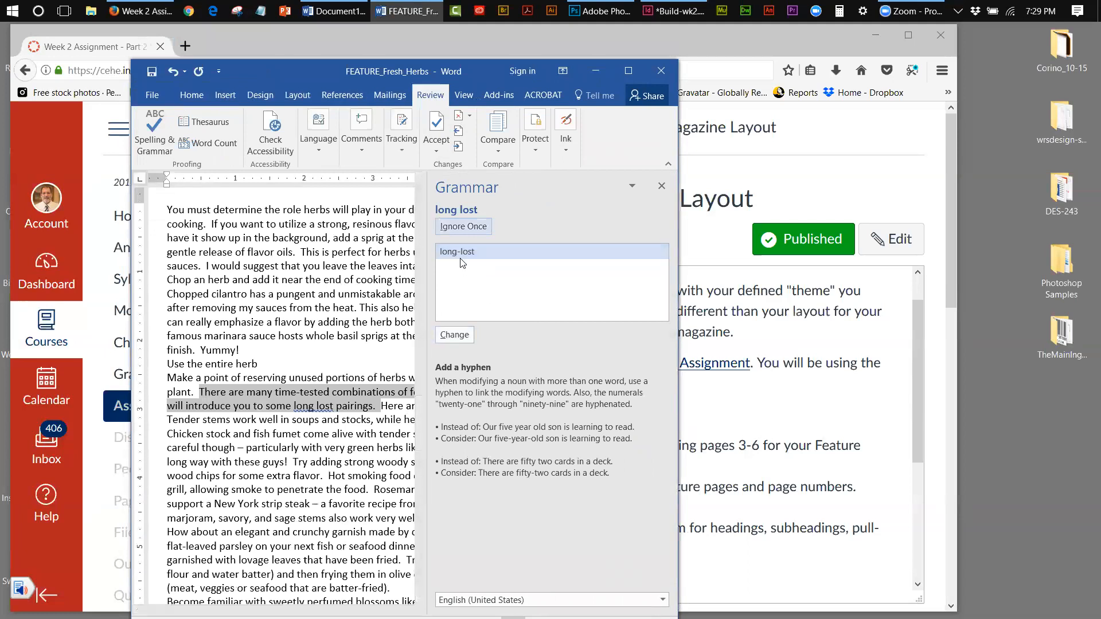
{"action": "left_click", "coordinate": [462, 341]}
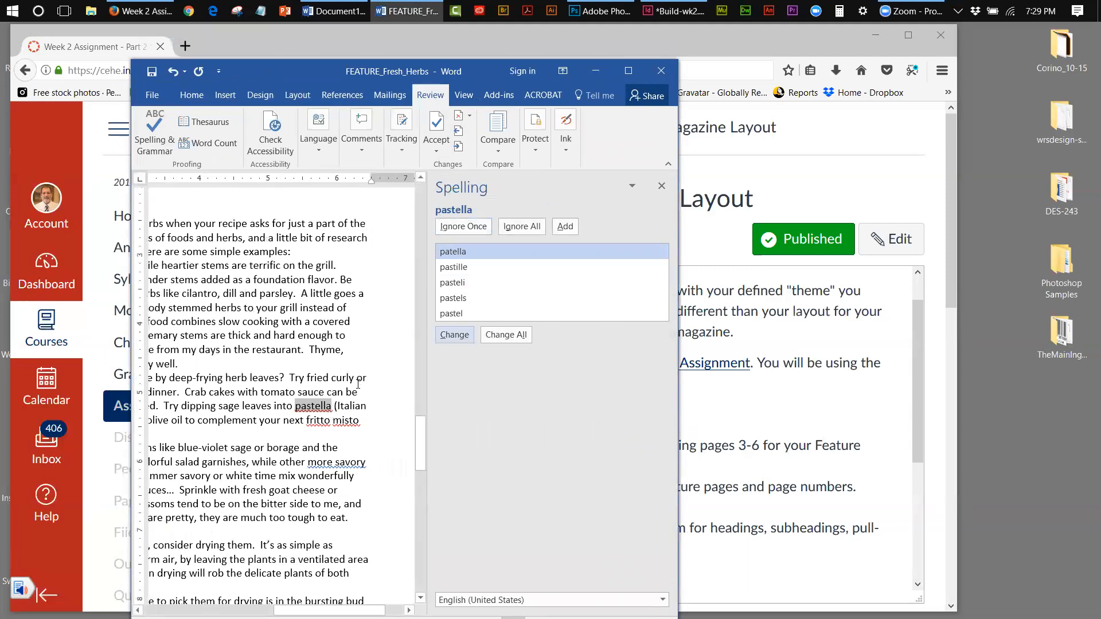
Ignore the flagged Italian words "pastella", "fritto" and "misto" in the spelling check.
{"action": "left_click", "coordinate": [464, 227]}
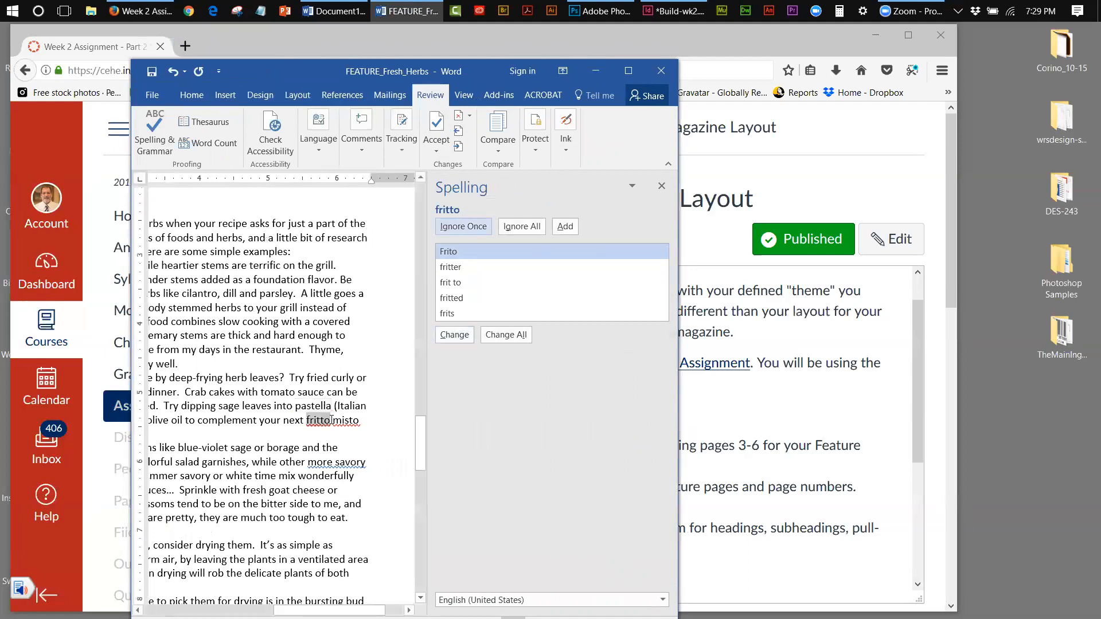
{"action": "left_click", "coordinate": [448, 228]}
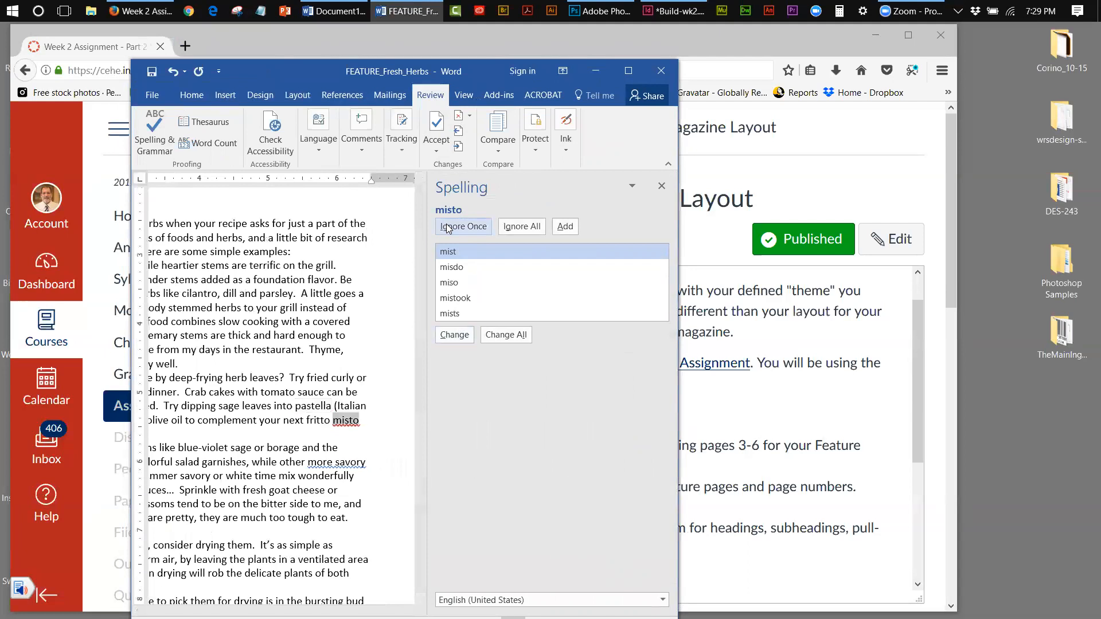
{"action": "left_click", "coordinate": [448, 228]}
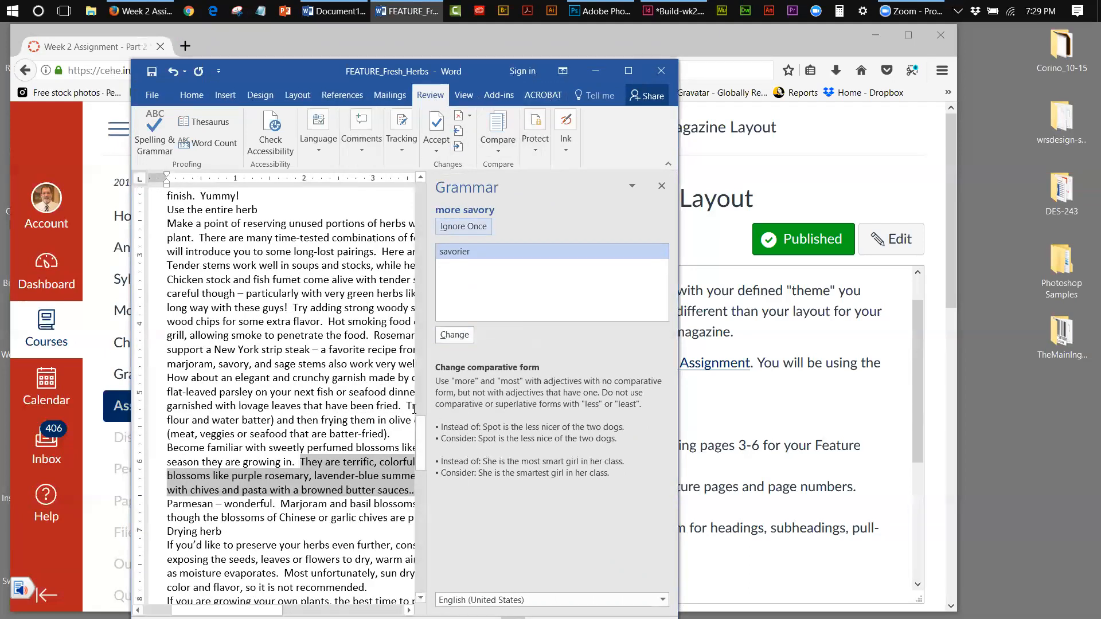
Ignore the grammar suggestion for "more savory" and finish the spelling and grammar check.
{"action": "left_click_drag", "start_coordinate": [226, 609], "coordinate": [323, 610]}
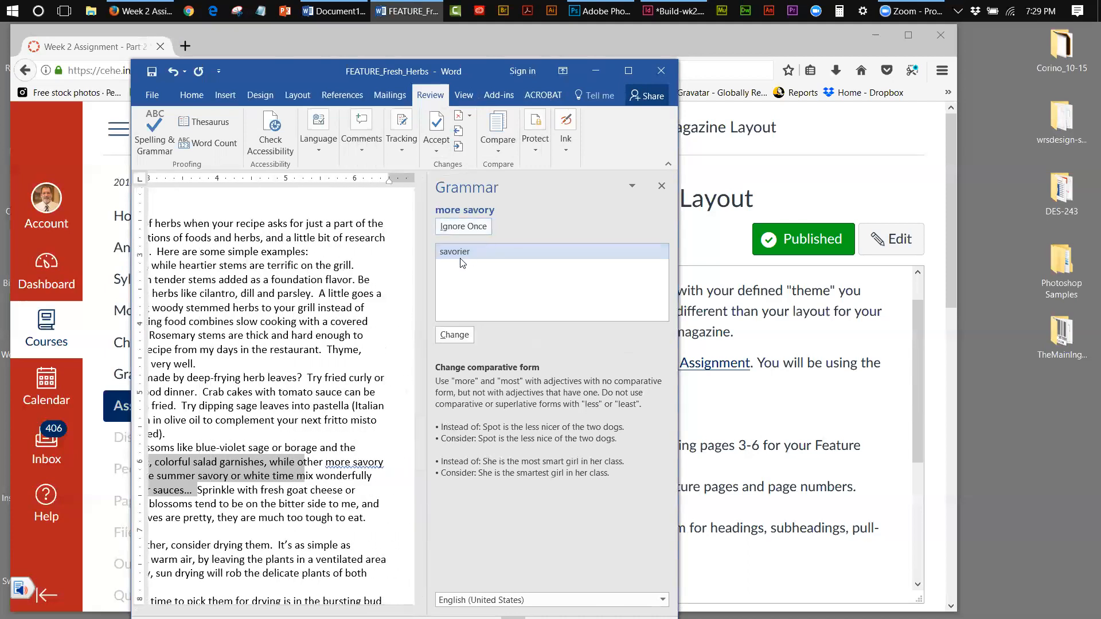
{"action": "left_click", "coordinate": [455, 228]}
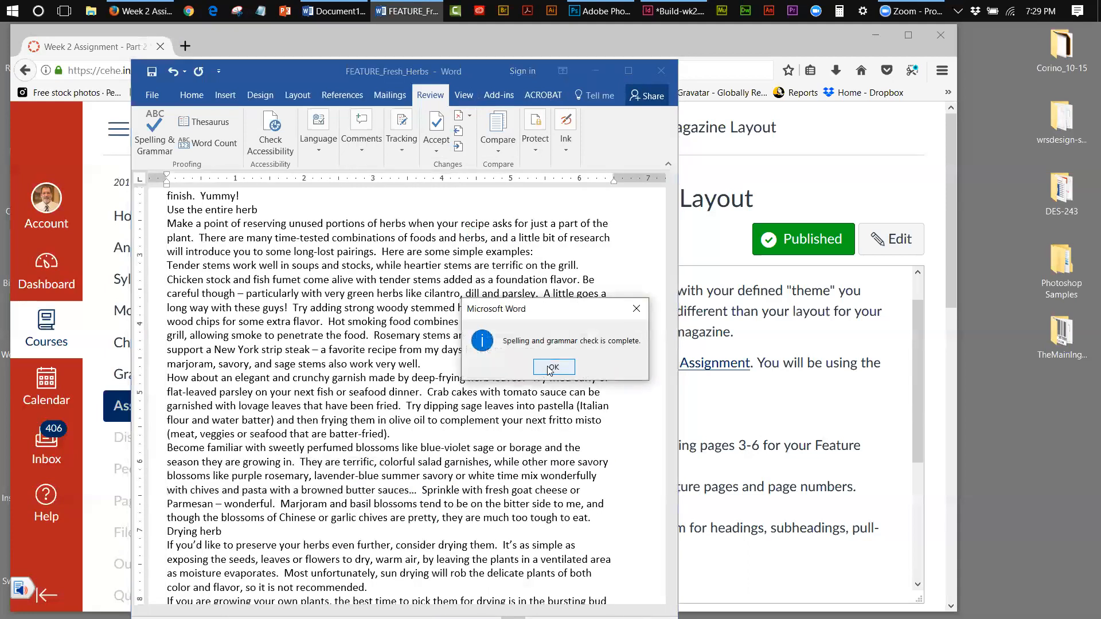
{"action": "left_click", "coordinate": [554, 367]}
Review the beginning of the article and bring the Week 2 assignment page to the front.
{"action": "left_click_drag", "start_coordinate": [671, 446], "coordinate": [657, 213]}
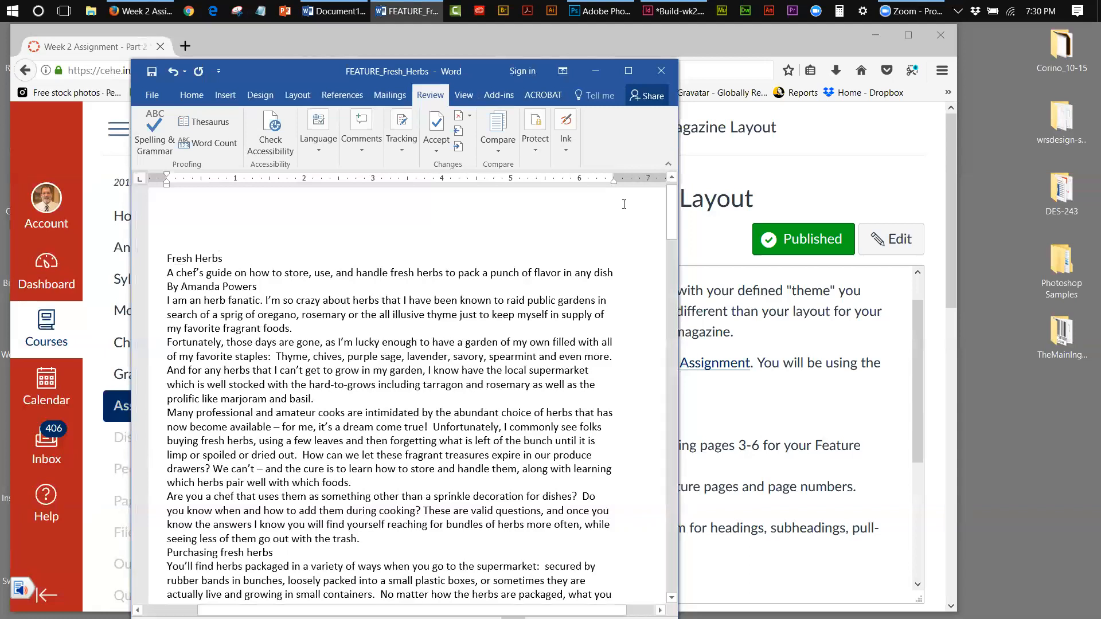
{"action": "left_click_drag", "start_coordinate": [258, 69], "coordinate": [200, 69]}
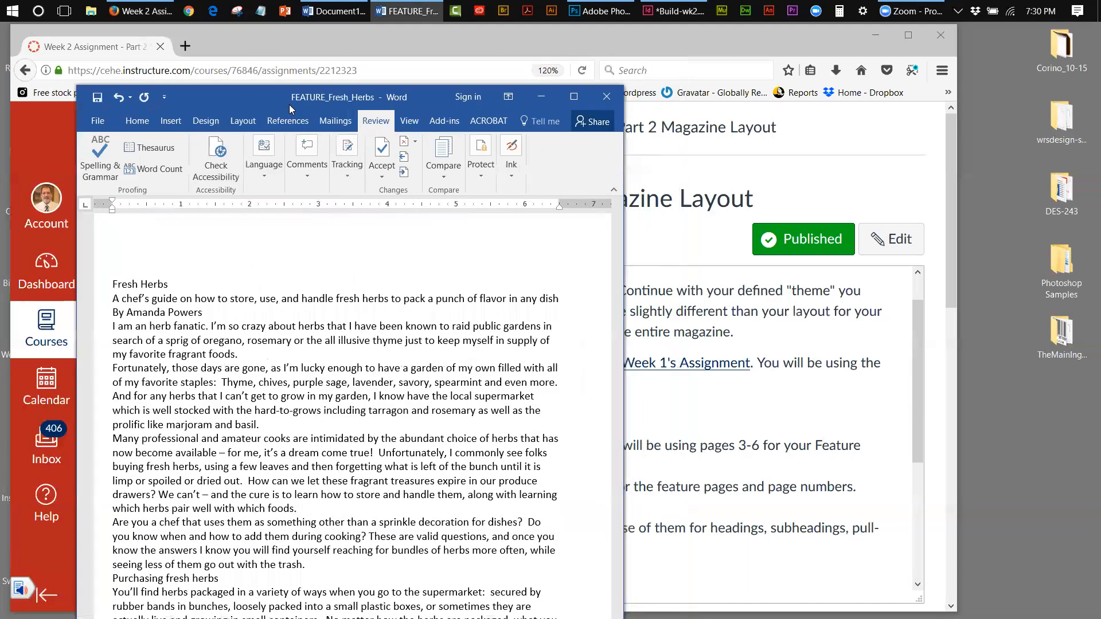
{"action": "left_click", "coordinate": [595, 205]}
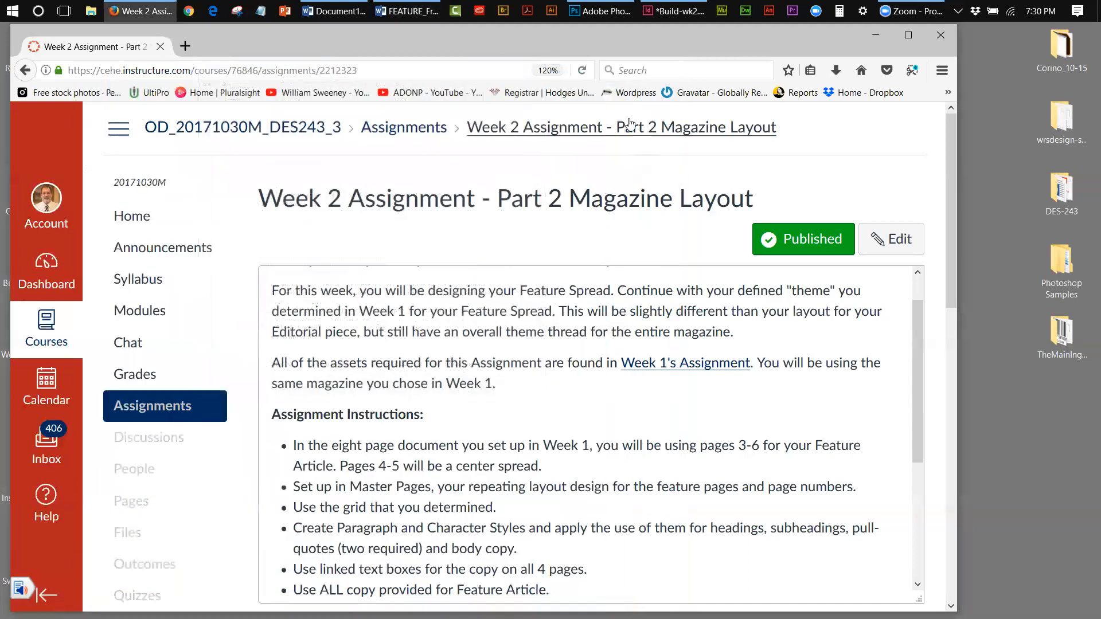
Switch to Photoshop and open 58482-iphone-promo from the Desktop folder TheMainIngrediant_Magazine, under articles and FEATURE_Images.
{"action": "left_click", "coordinate": [595, 13]}
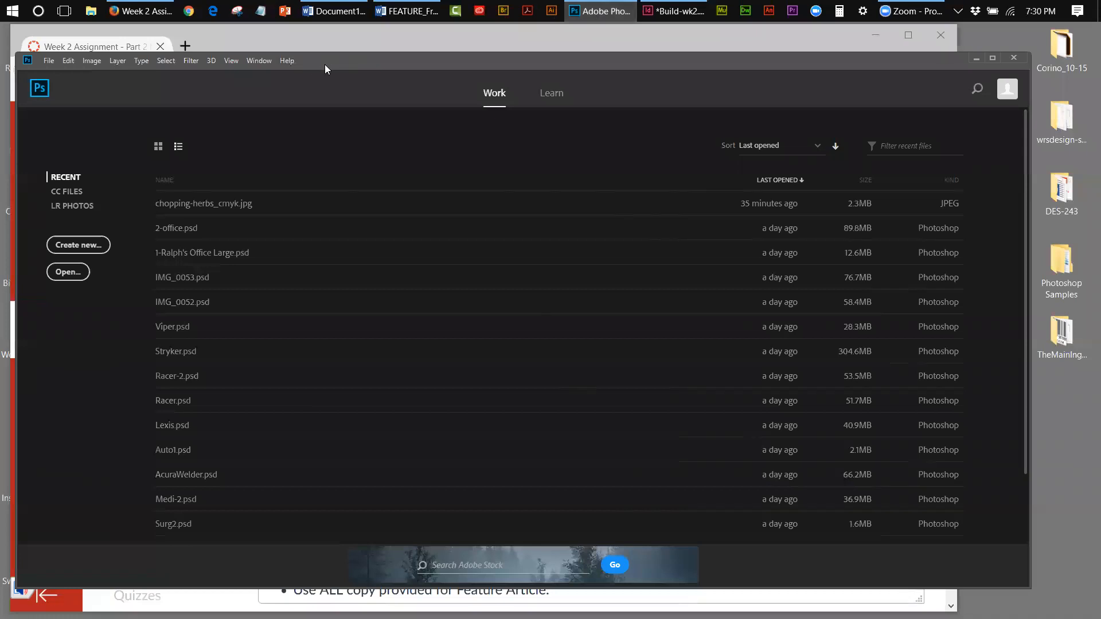
{"action": "left_click_drag", "start_coordinate": [325, 64], "coordinate": [324, 92]}
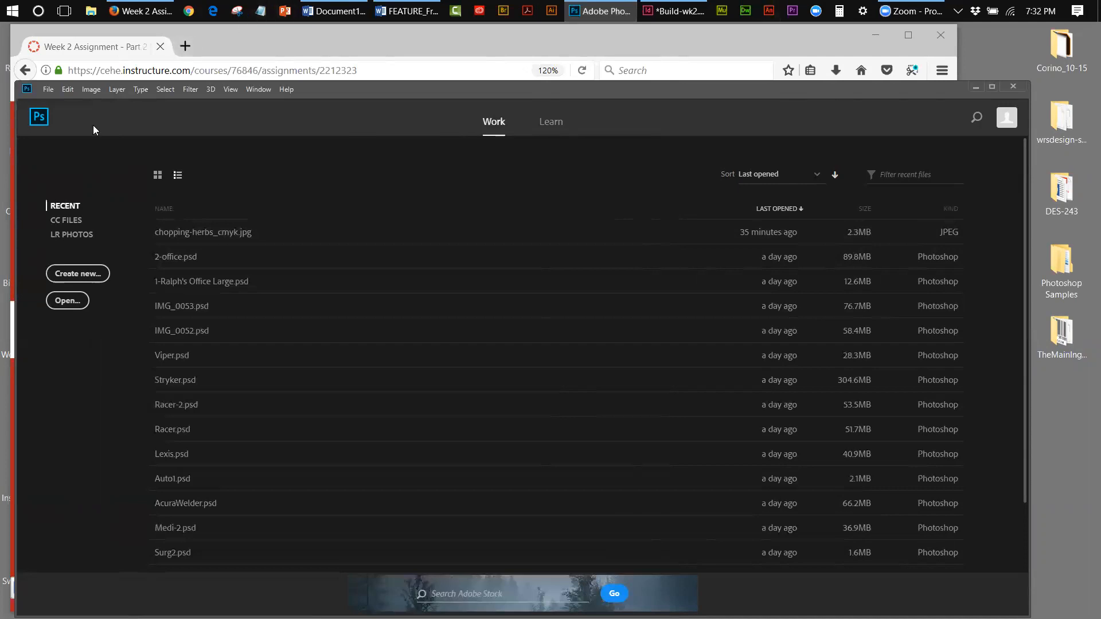
{"action": "left_click", "coordinate": [45, 89]}
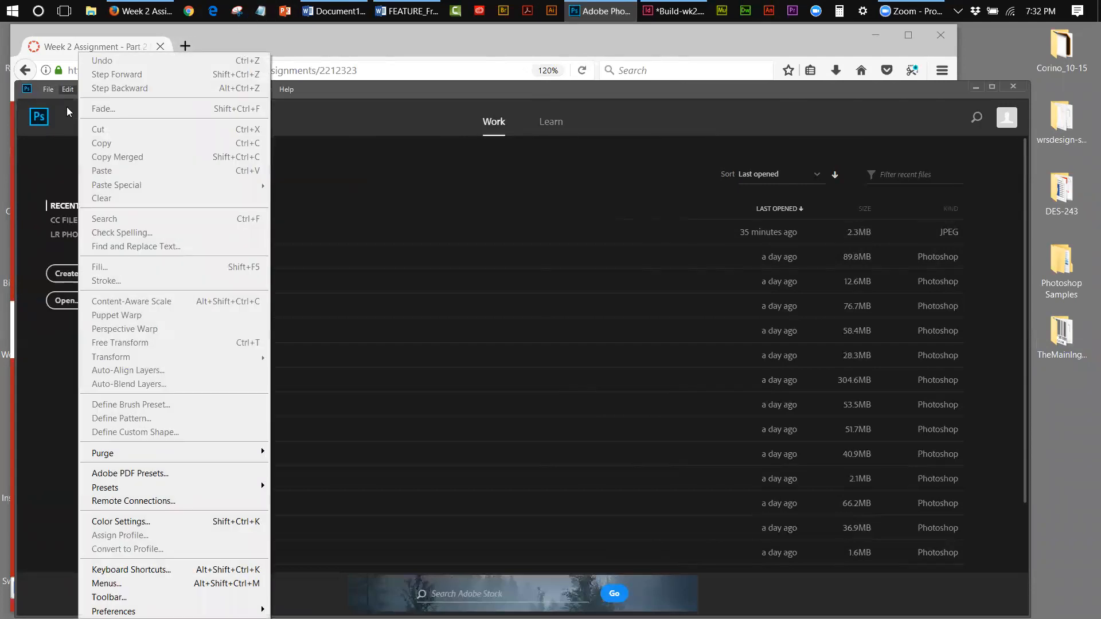
{"action": "left_click", "coordinate": [62, 117]}
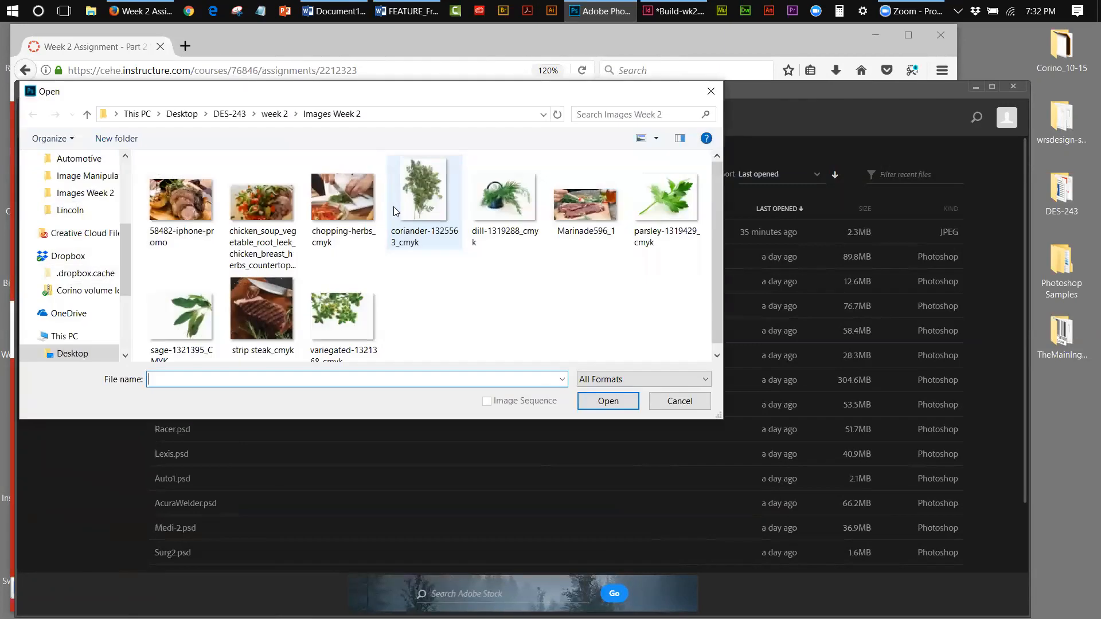
{"action": "left_click", "coordinate": [233, 114]}
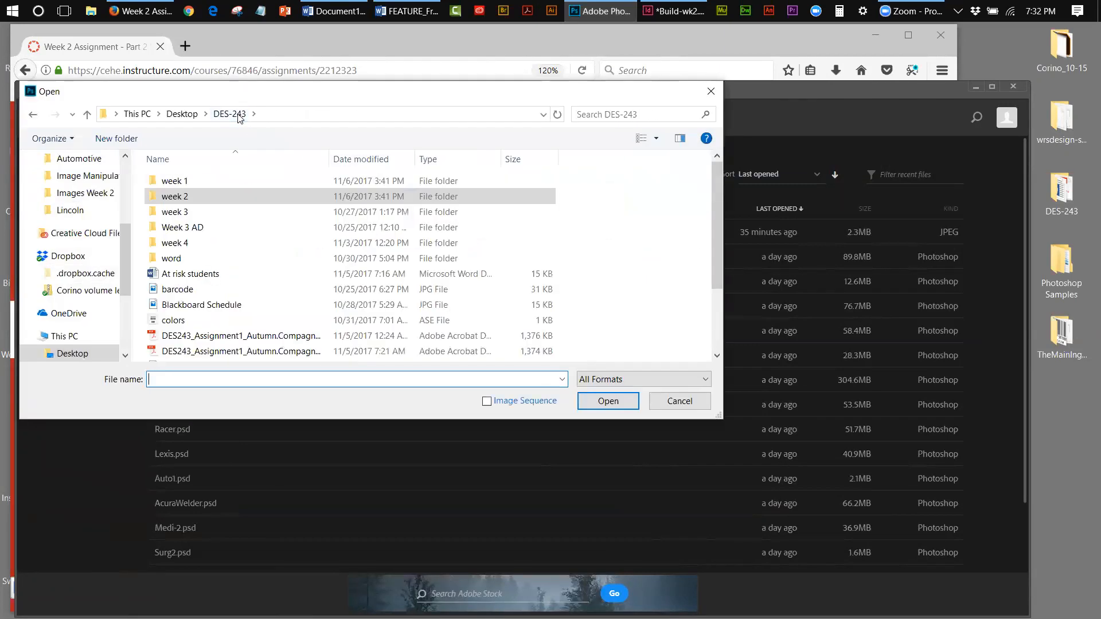
{"action": "left_click", "coordinate": [181, 115]}
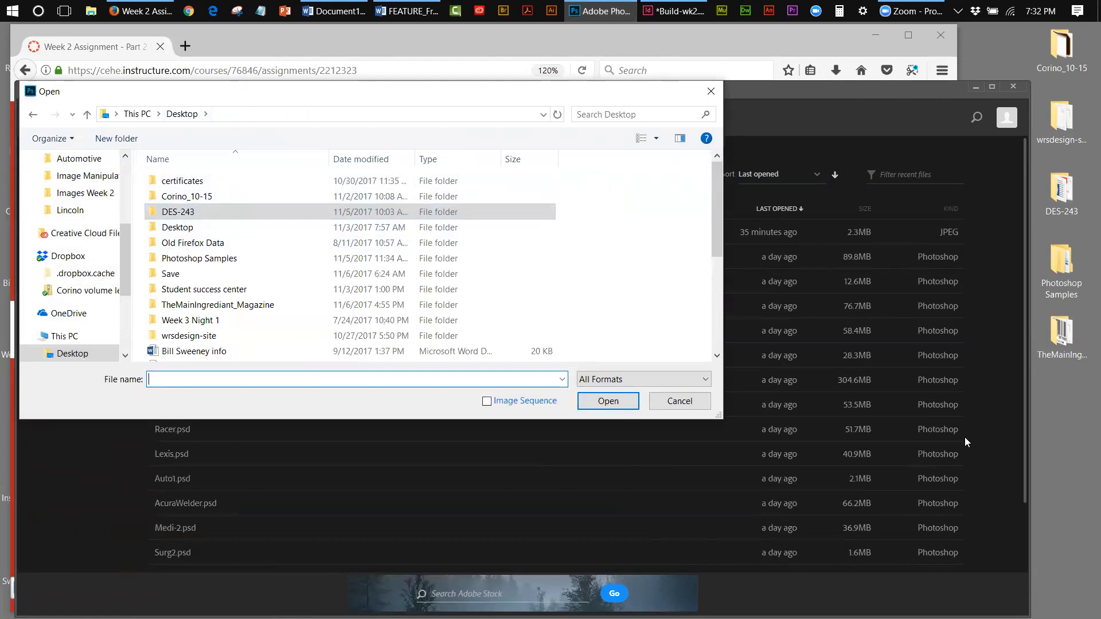
{"action": "double_click", "coordinate": [185, 305]}
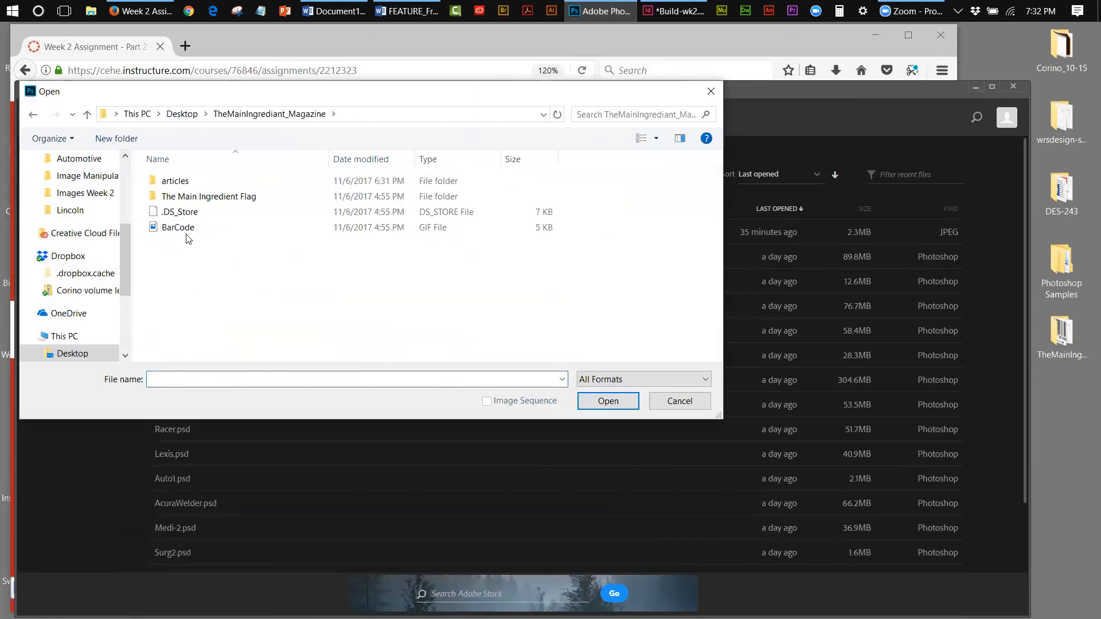
{"action": "double_click", "coordinate": [176, 183]}
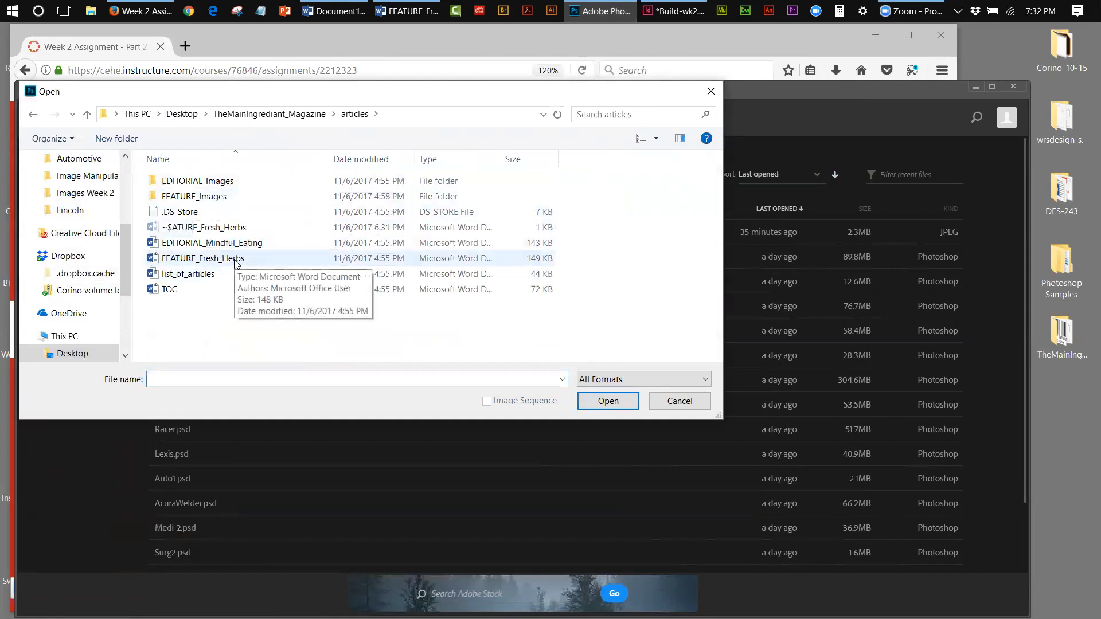
{"action": "left_click", "coordinate": [216, 201]}
{"action": "double_click", "coordinate": [217, 201]}
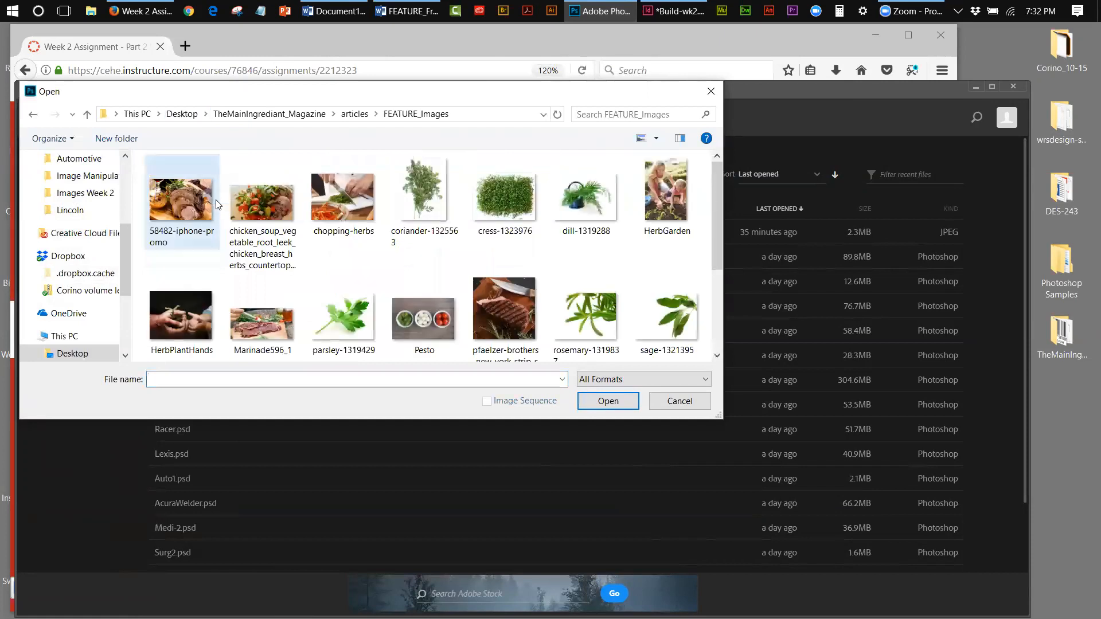
{"action": "left_click", "coordinate": [217, 204]}
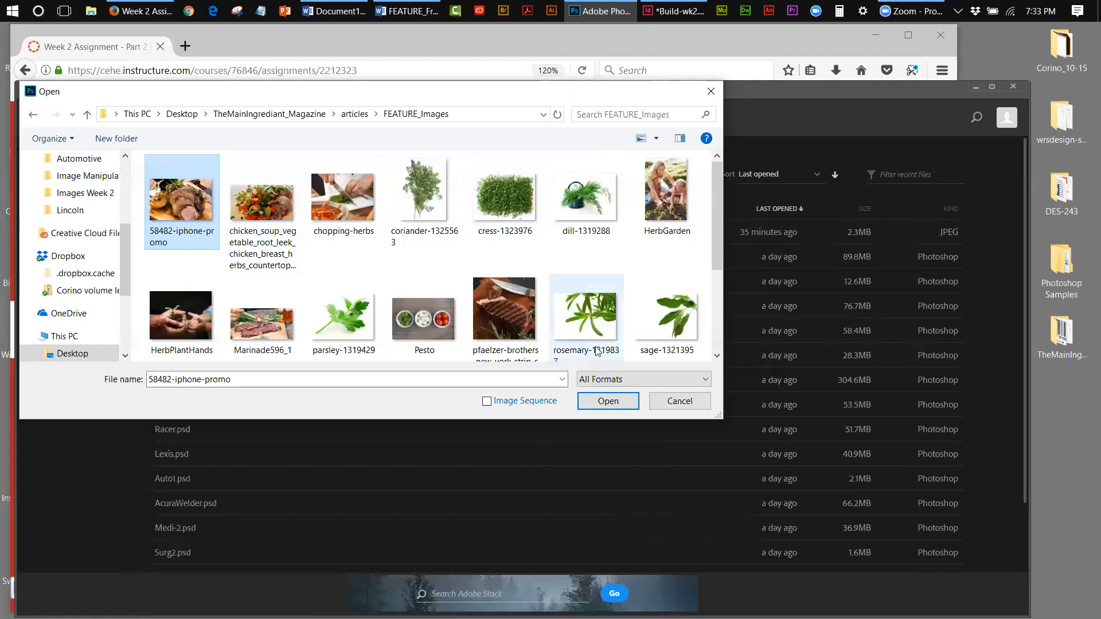
{"action": "left_click", "coordinate": [627, 397]}
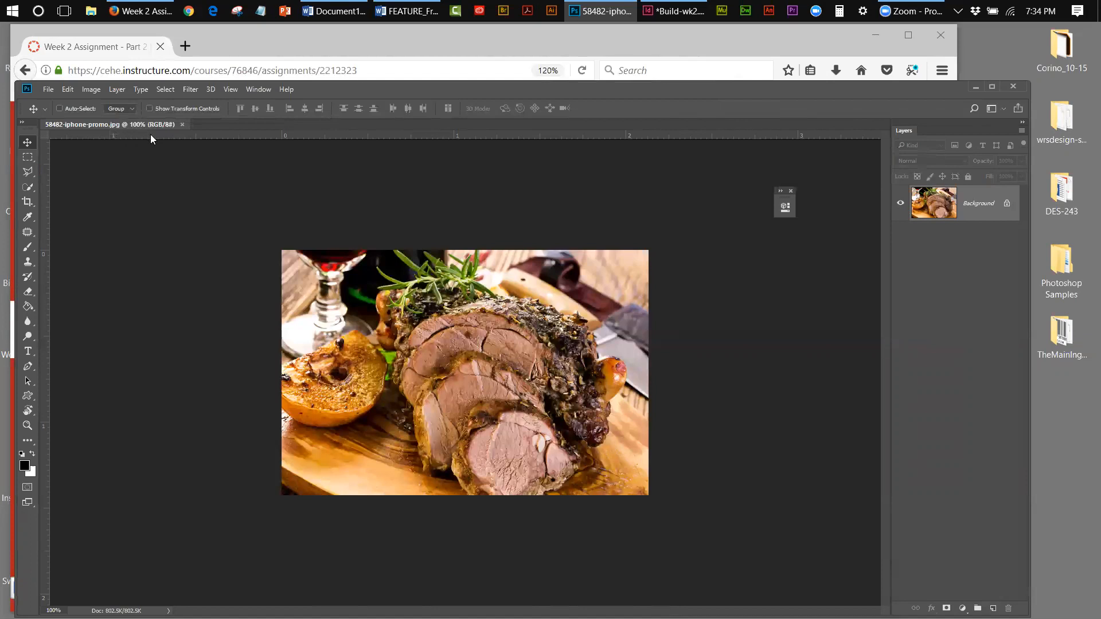
Check the roast image's dimensions and resolution without changing them.
{"action": "left_click", "coordinate": [99, 91]}
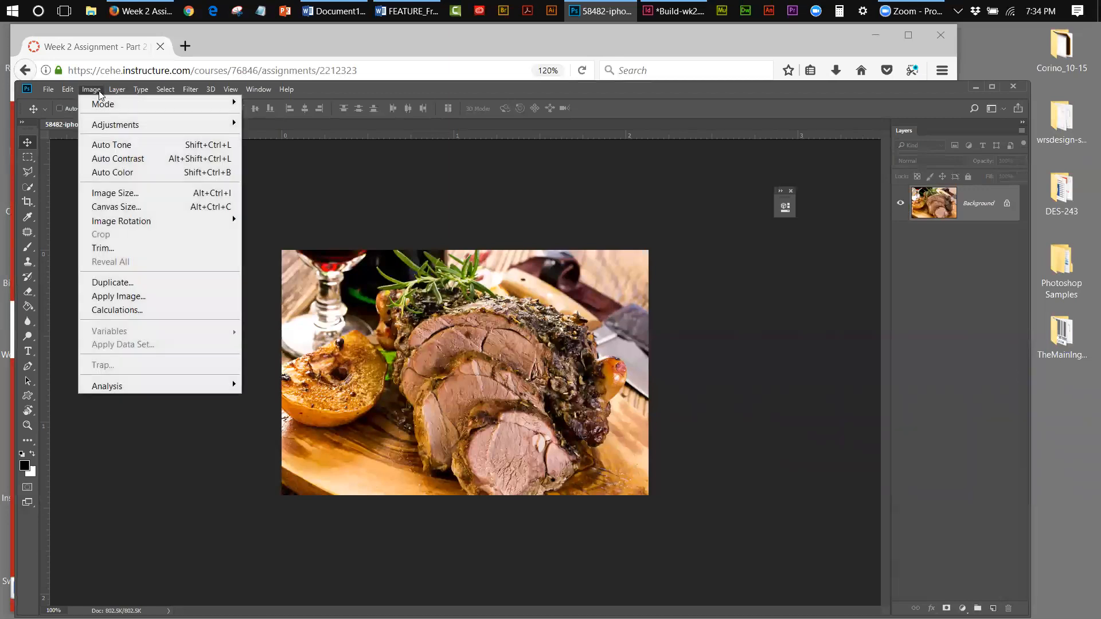
{"action": "left_click", "coordinate": [154, 193]}
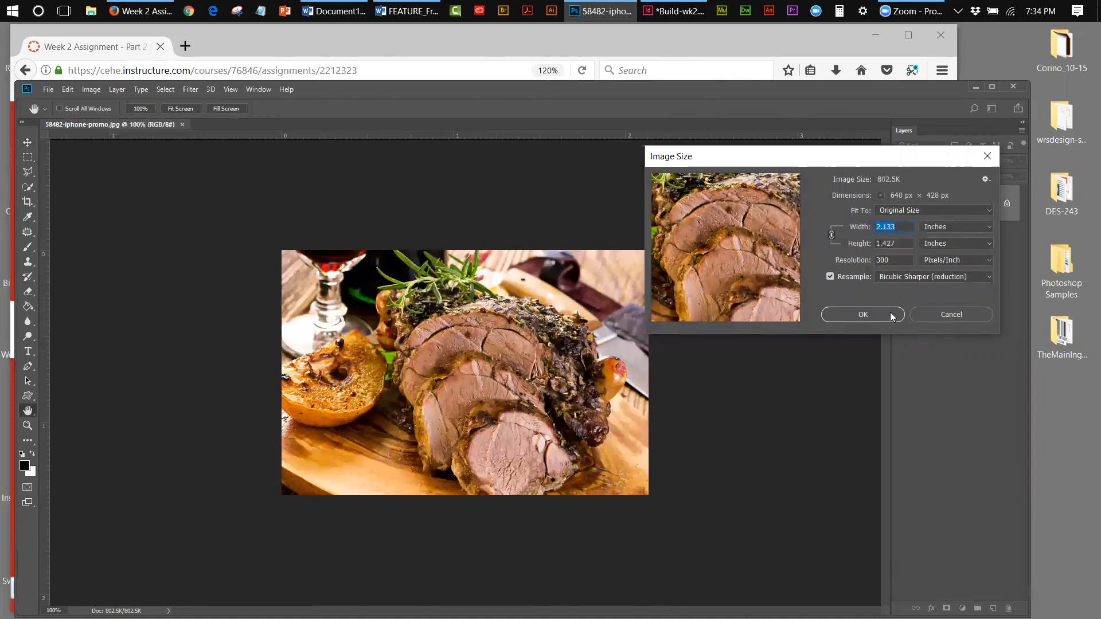
{"action": "left_click", "coordinate": [934, 313]}
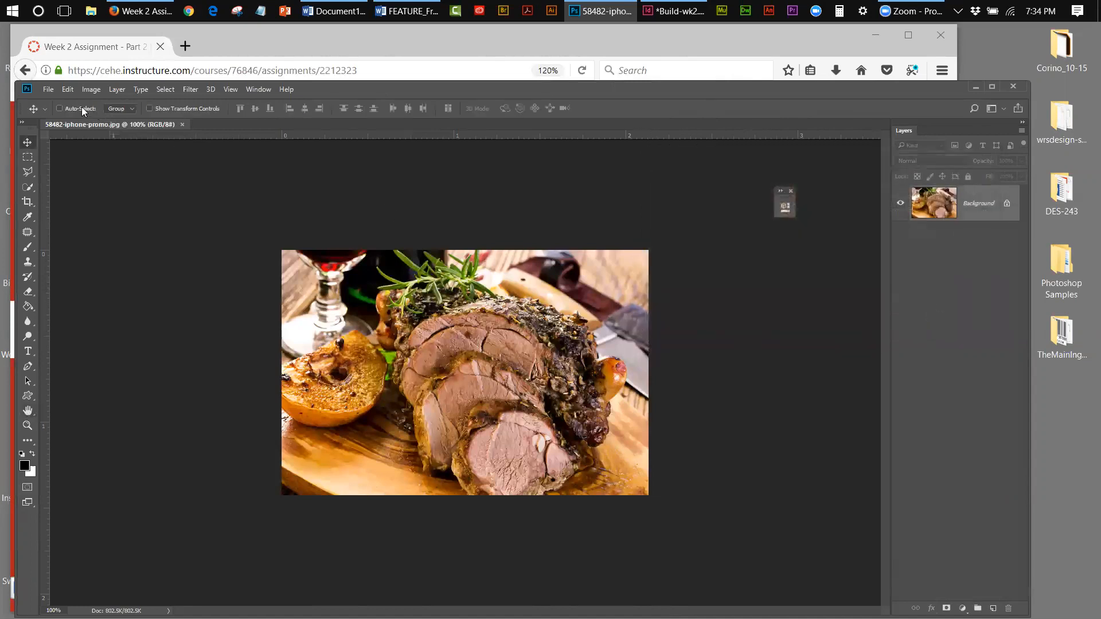
Save the roast image in TIFF format as 58482-iphone-promo in the FEATURE_Images folder.
{"action": "left_click", "coordinate": [45, 90]}
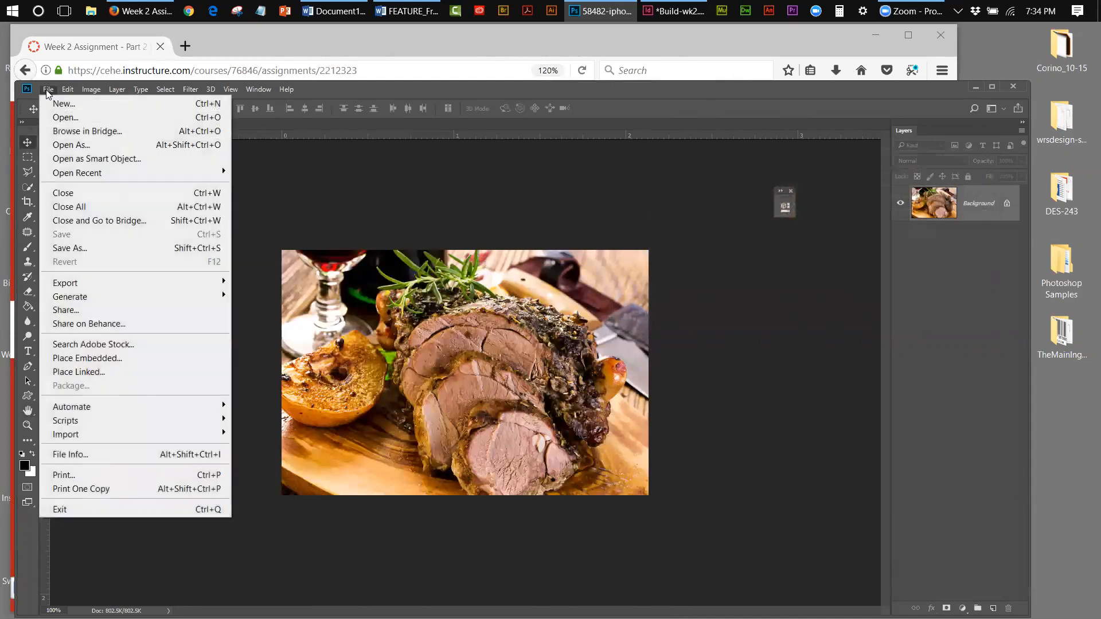
{"action": "left_click", "coordinate": [92, 248]}
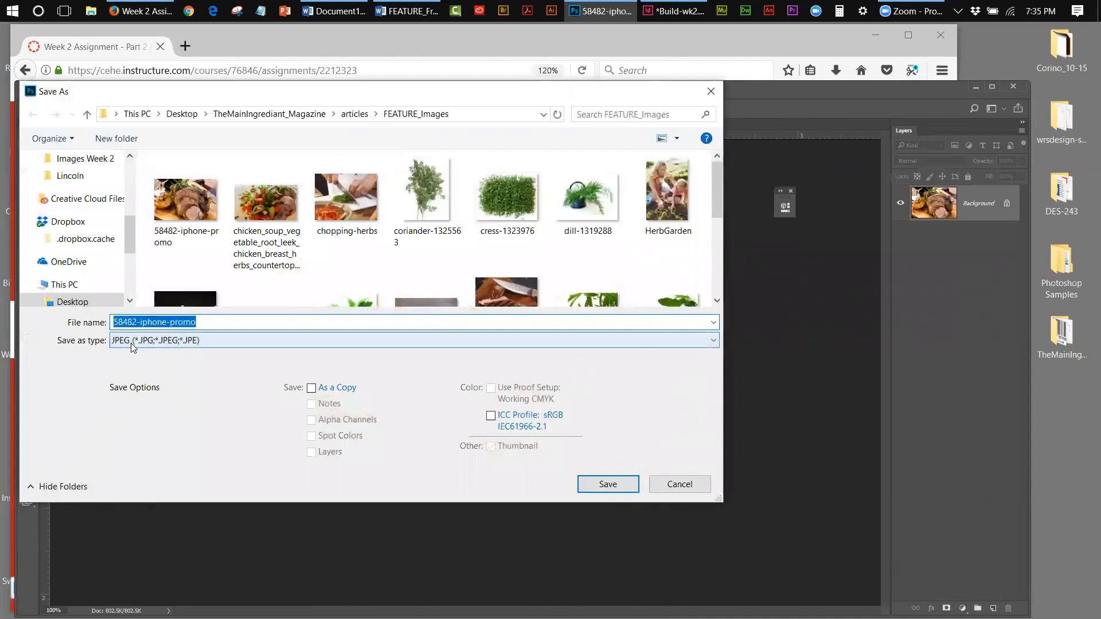
{"action": "left_click", "coordinate": [153, 343]}
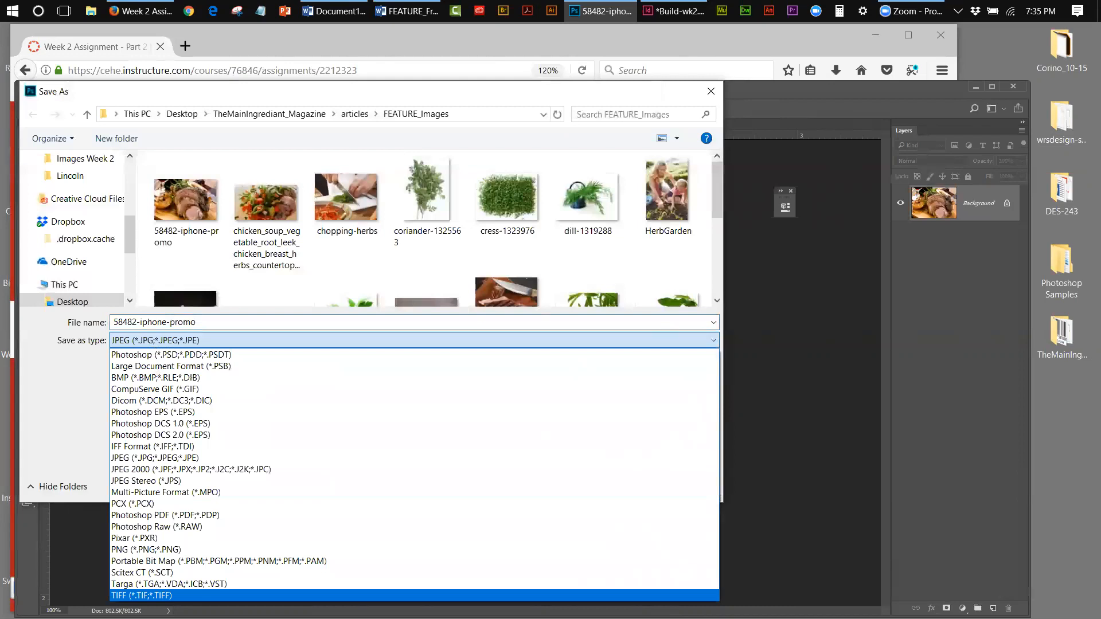
{"action": "left_click", "coordinate": [167, 597]}
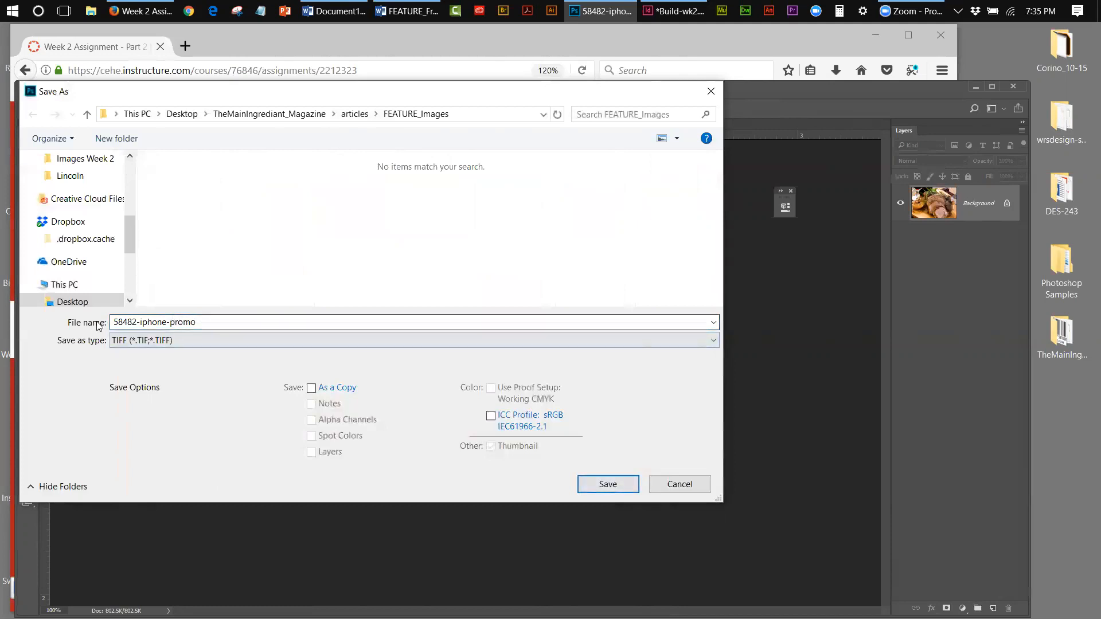
{"action": "left_click", "coordinate": [207, 340]}
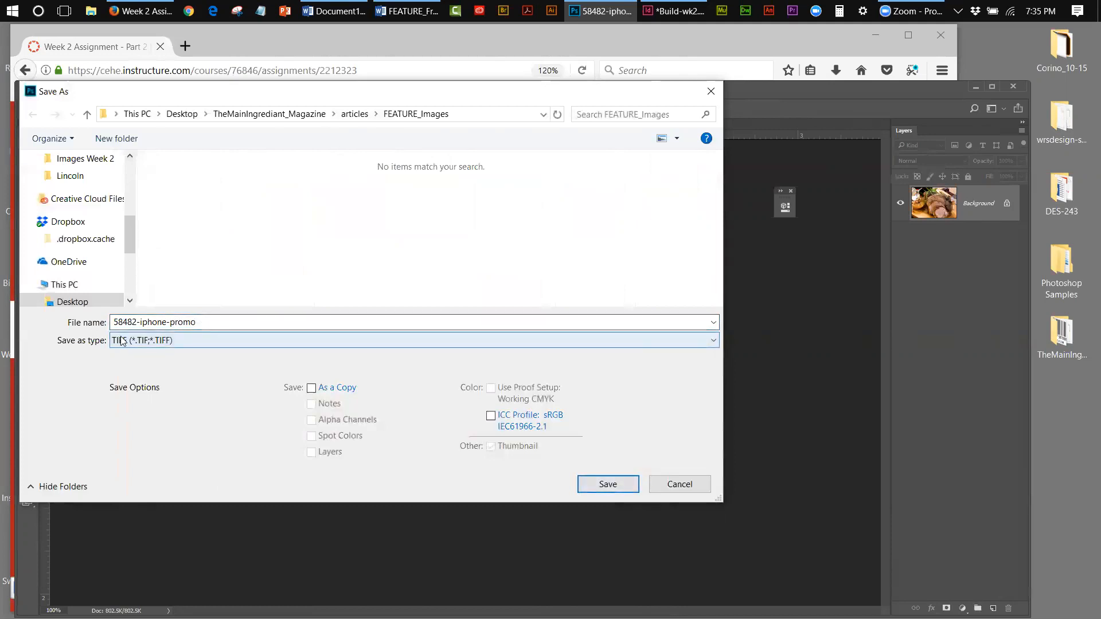
{"action": "left_click", "coordinate": [615, 488]}
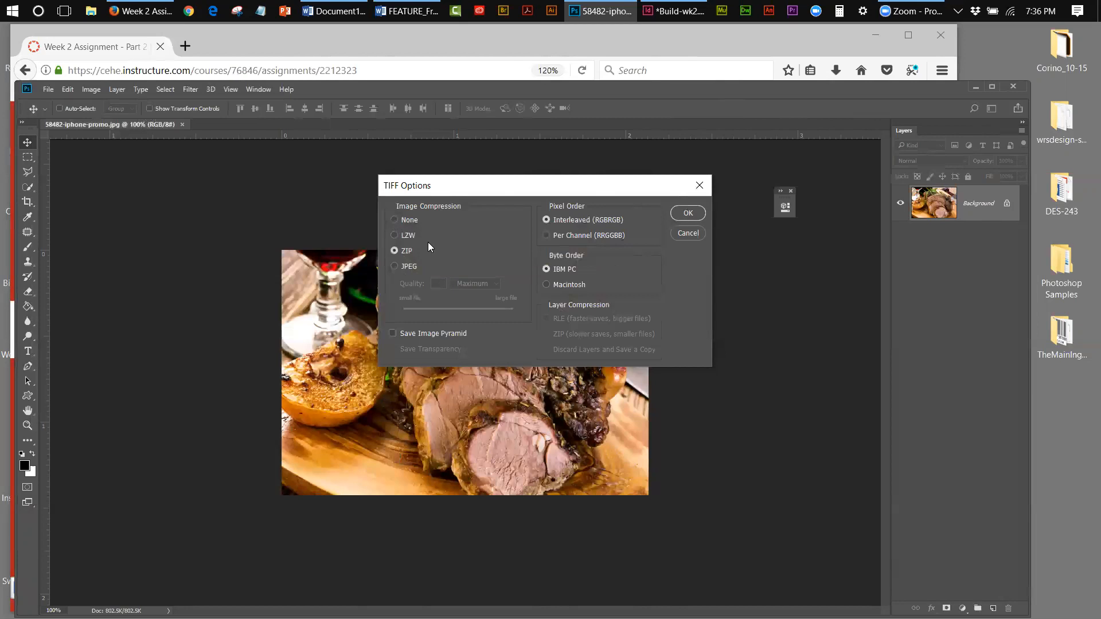
Try JPEG compression for the TIFF, set it back to ZIP, and complete the save.
{"action": "left_click", "coordinate": [395, 267]}
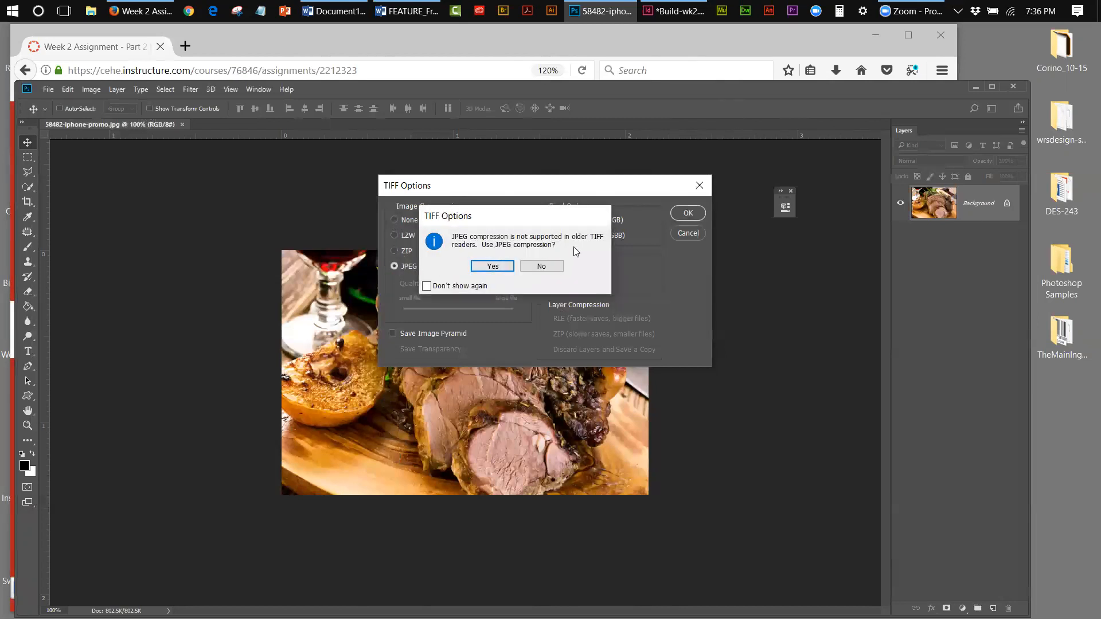
{"action": "left_click", "coordinate": [499, 266]}
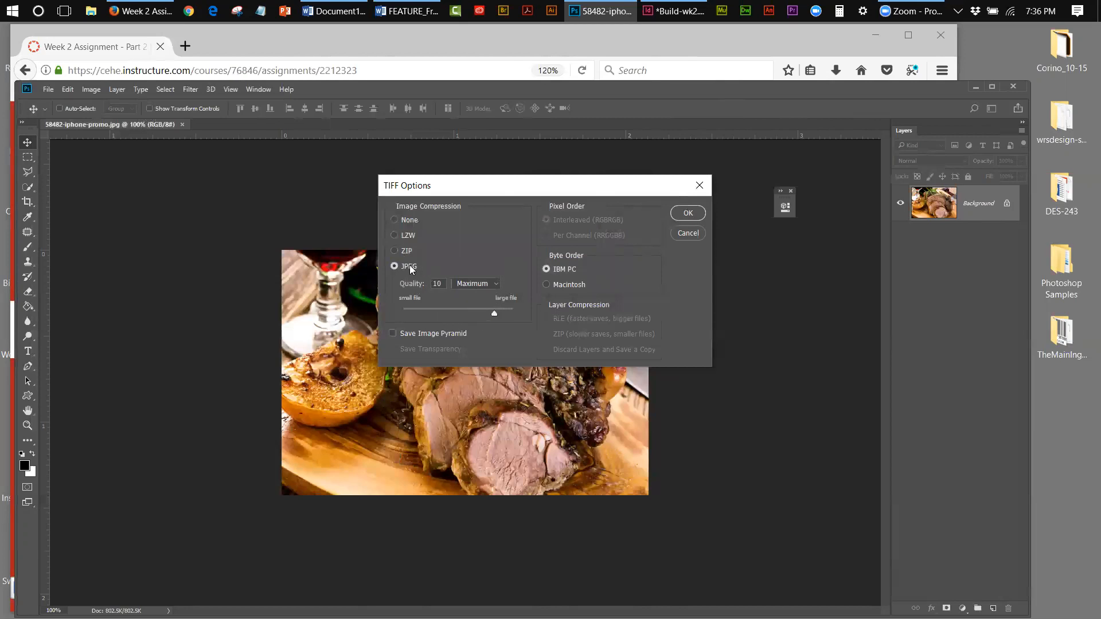
{"action": "left_click", "coordinate": [395, 251]}
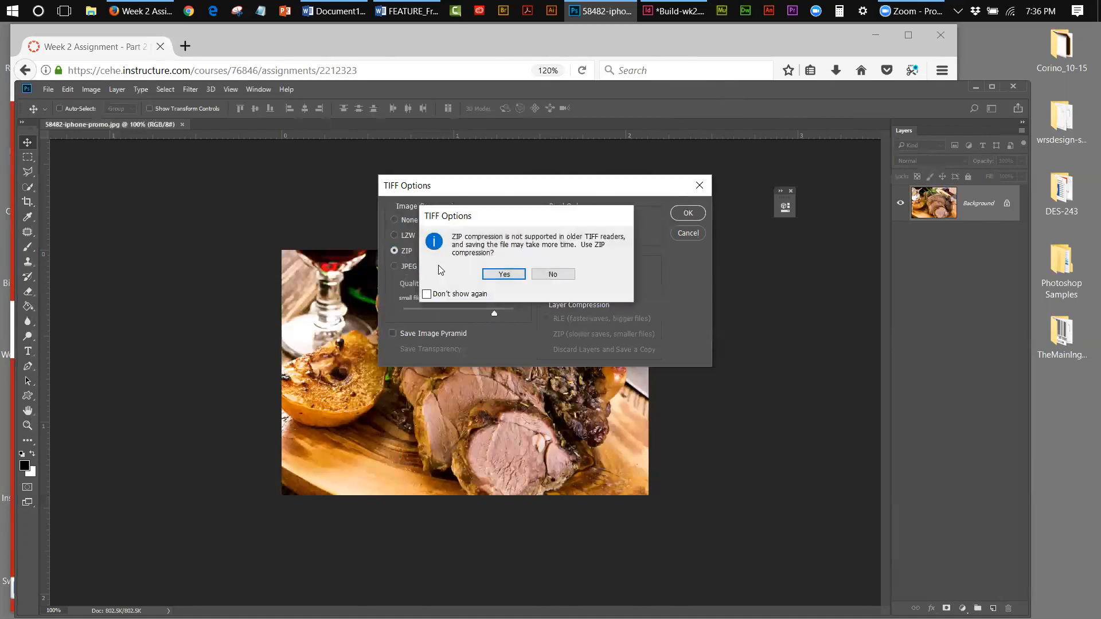
{"action": "left_click", "coordinate": [506, 273]}
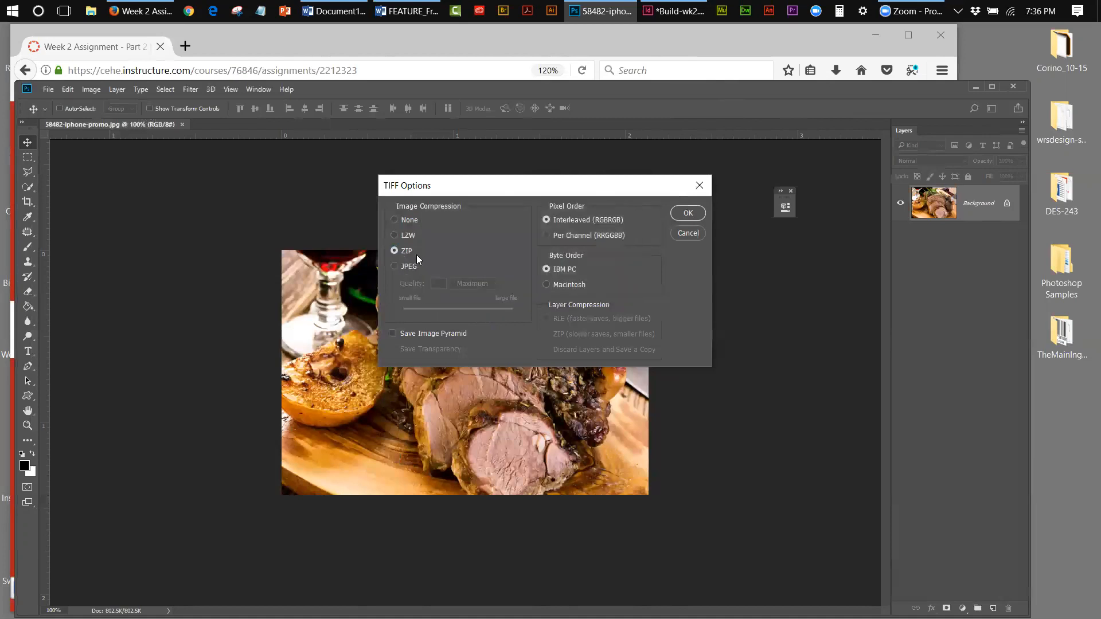
{"action": "left_click", "coordinate": [690, 214]}
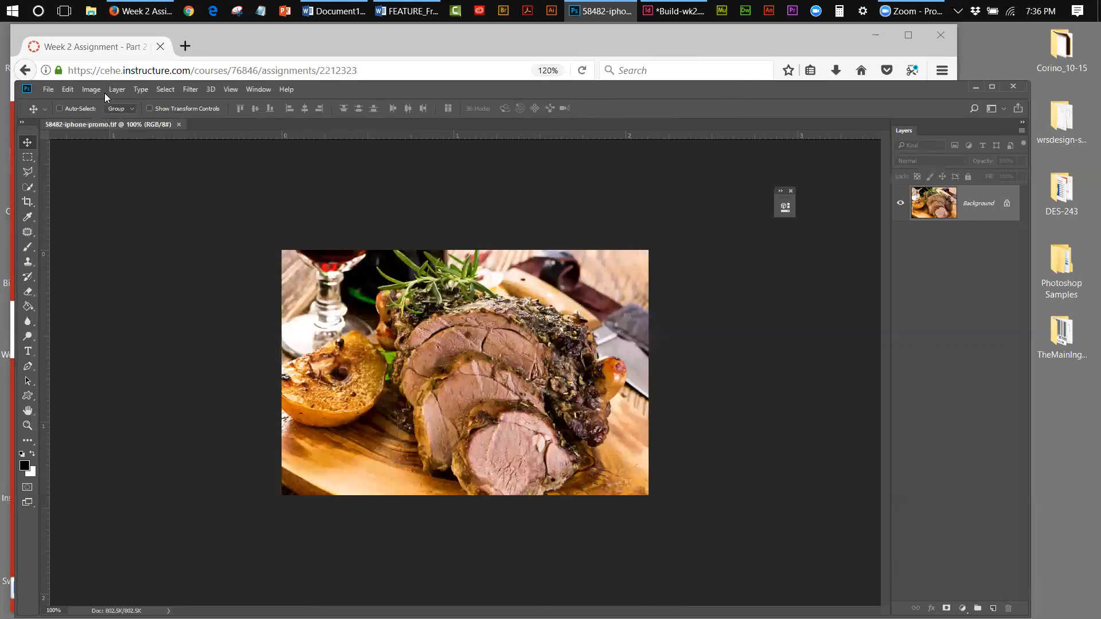
Convert the roast TIFF to CMYK Color and close it with the changes saved.
{"action": "left_click", "coordinate": [87, 90]}
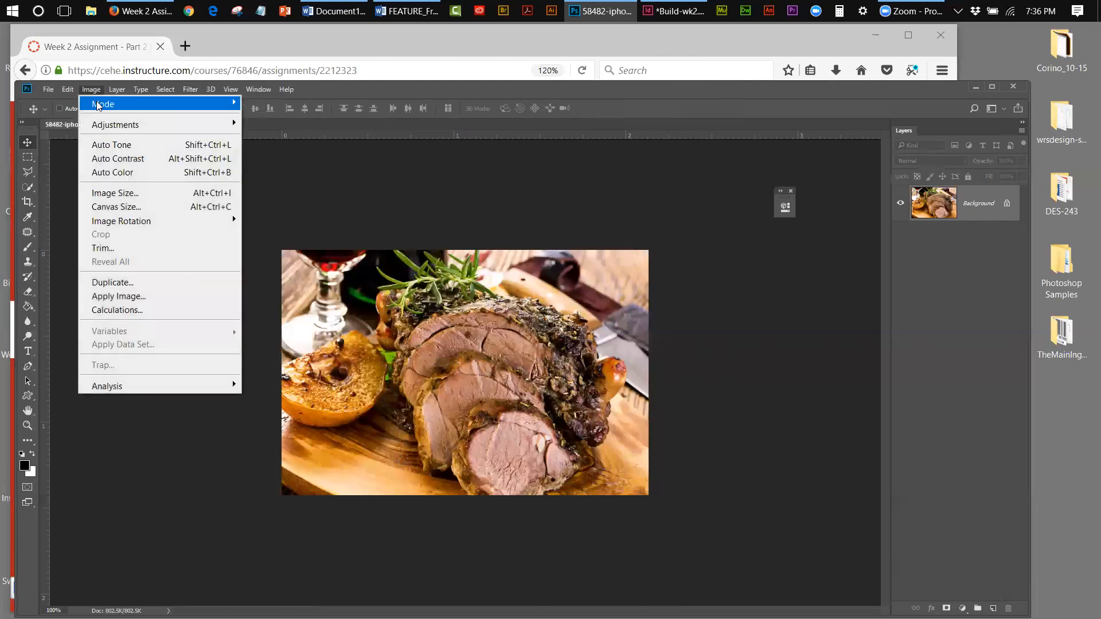
{"action": "mouse_move", "coordinate": [97, 105]}
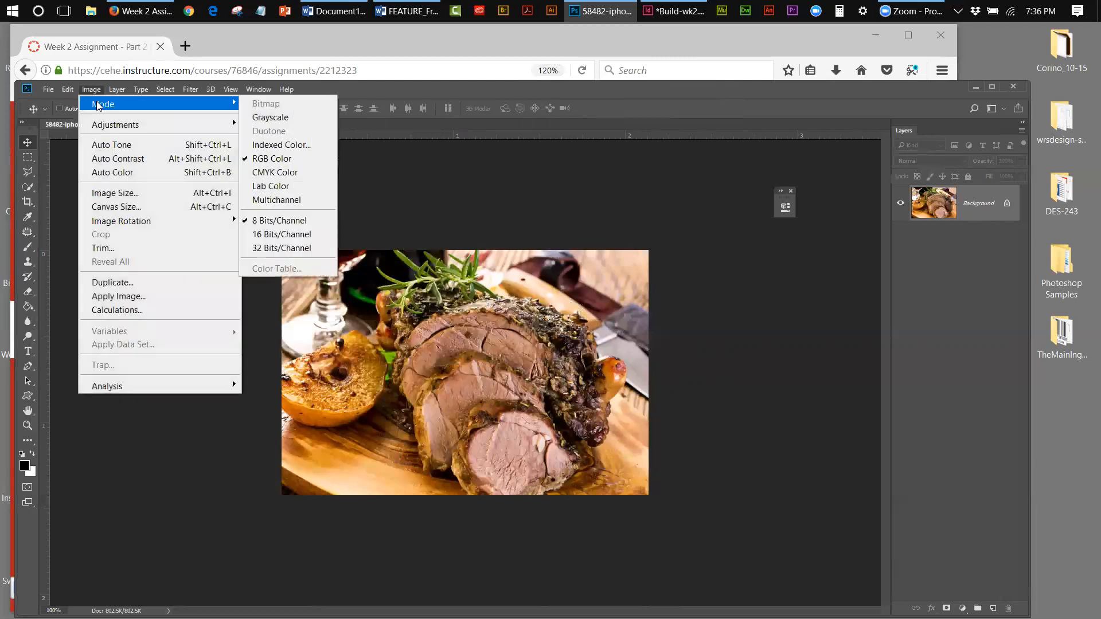
{"action": "left_click", "coordinate": [263, 171]}
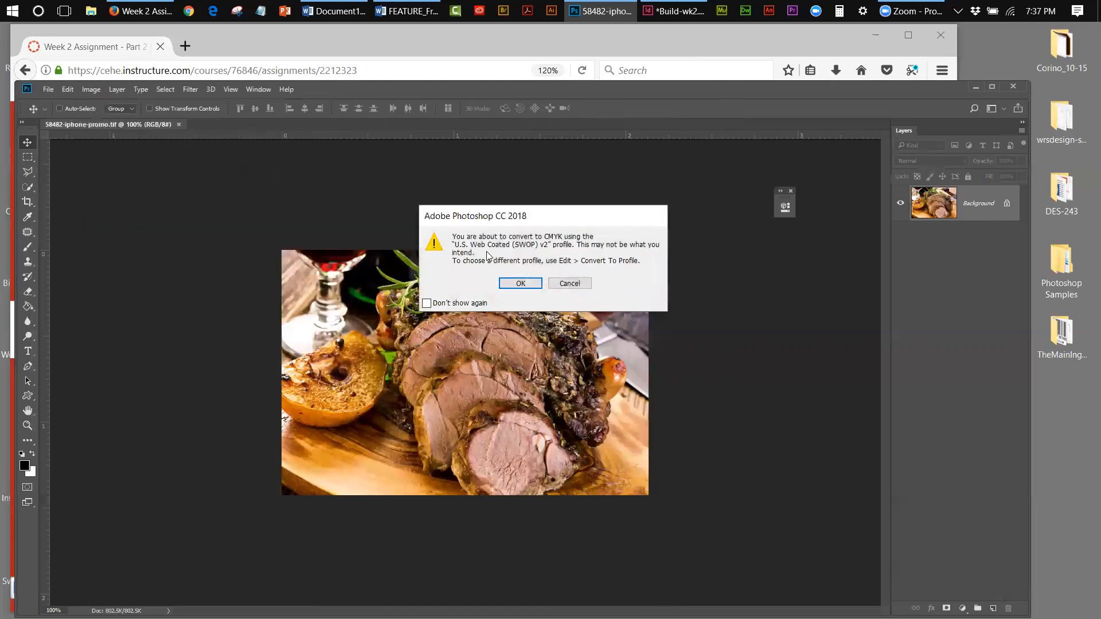
{"action": "left_click", "coordinate": [540, 287]}
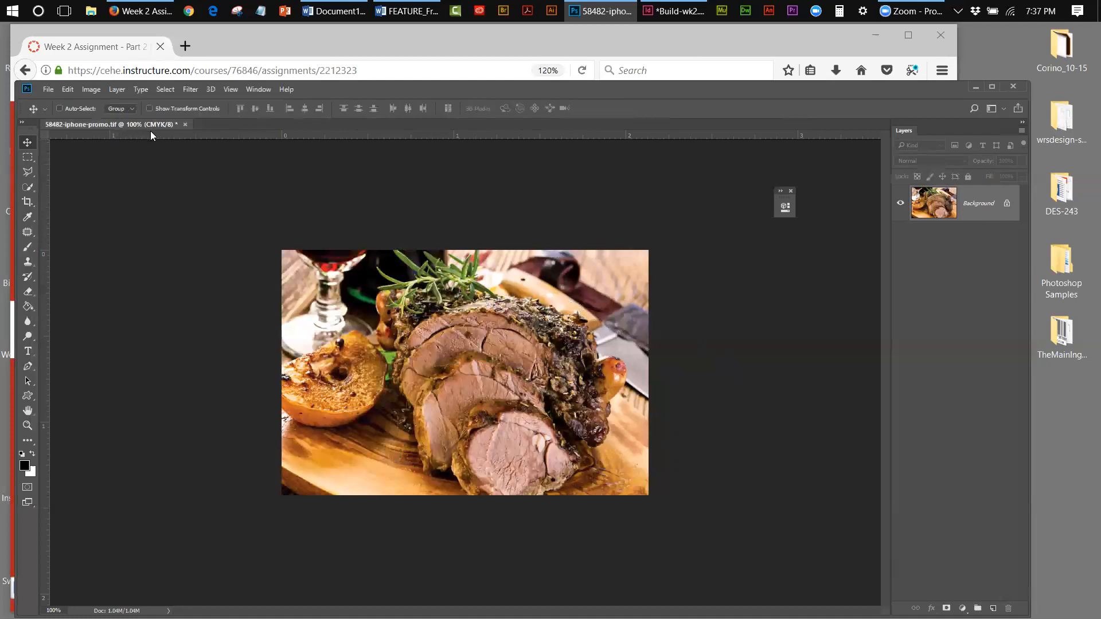
{"action": "left_click", "coordinate": [185, 124]}
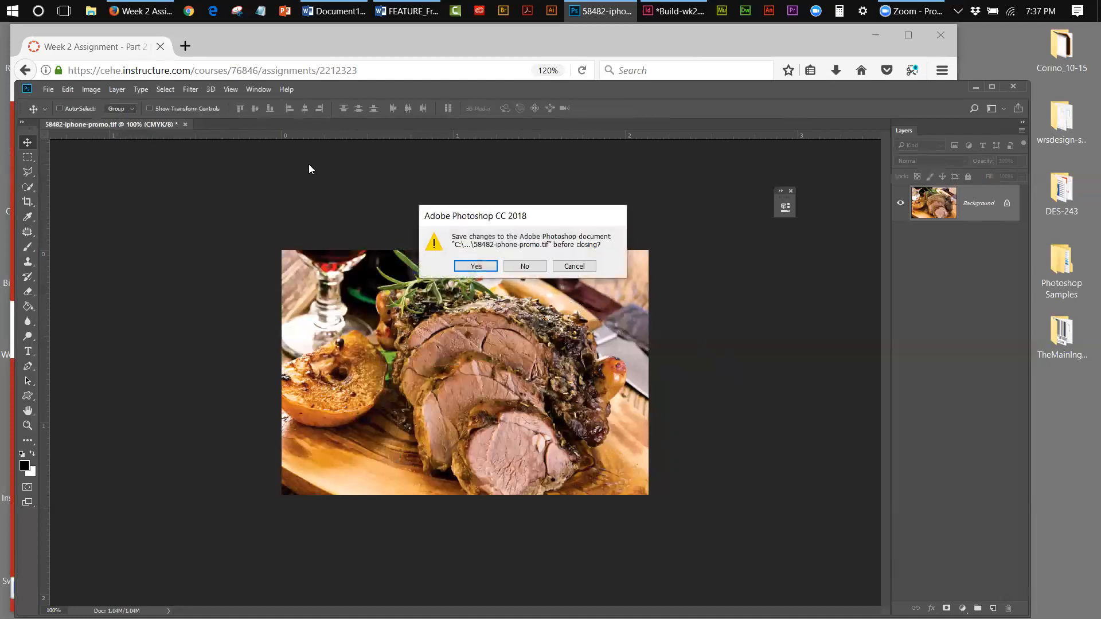
{"action": "left_click", "coordinate": [495, 267]}
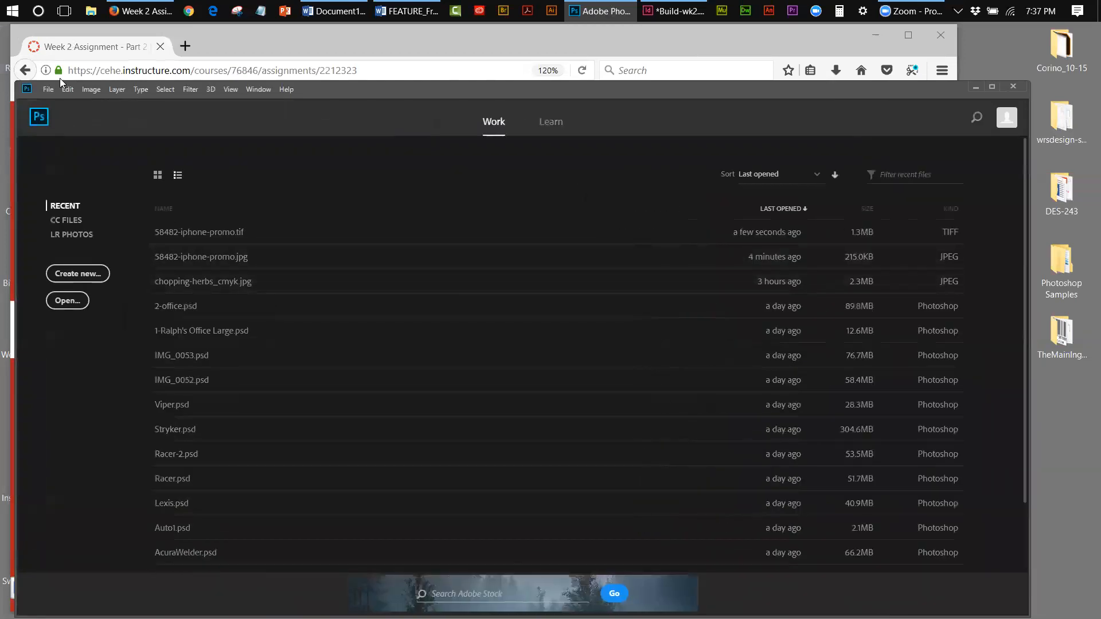
Open chicken_soup_vegetable_root_leek_chicken_breast_herbs_countertop_cutting-1326938 from the FEATURE_Images folder.
{"action": "left_click", "coordinate": [50, 89]}
{"action": "left_click", "coordinate": [60, 115]}
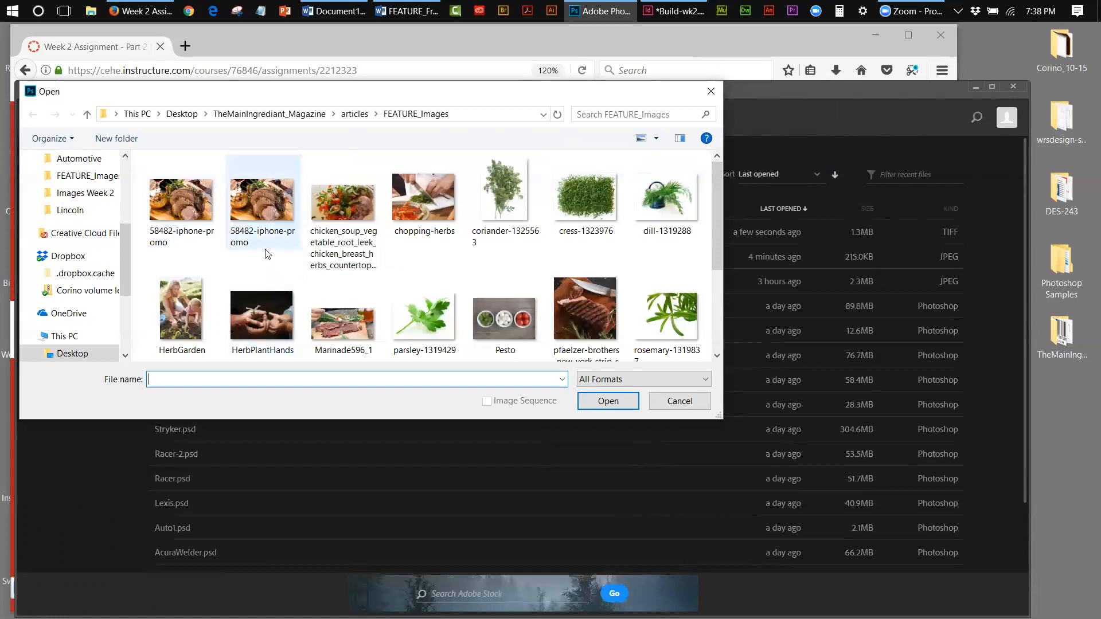
{"action": "left_click", "coordinate": [346, 205]}
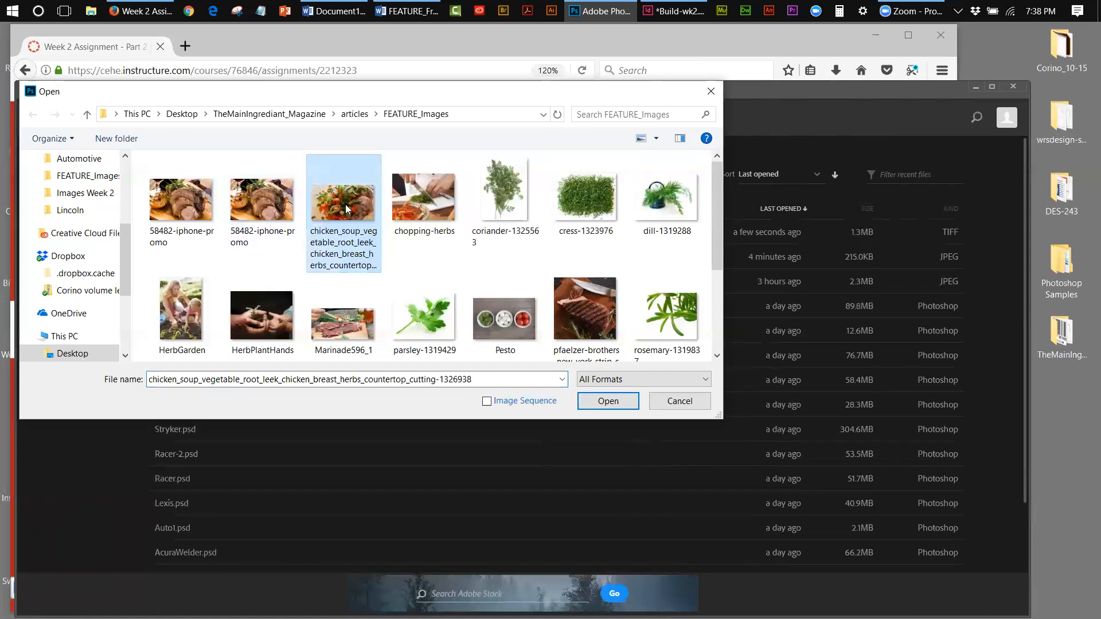
{"action": "left_click", "coordinate": [594, 401]}
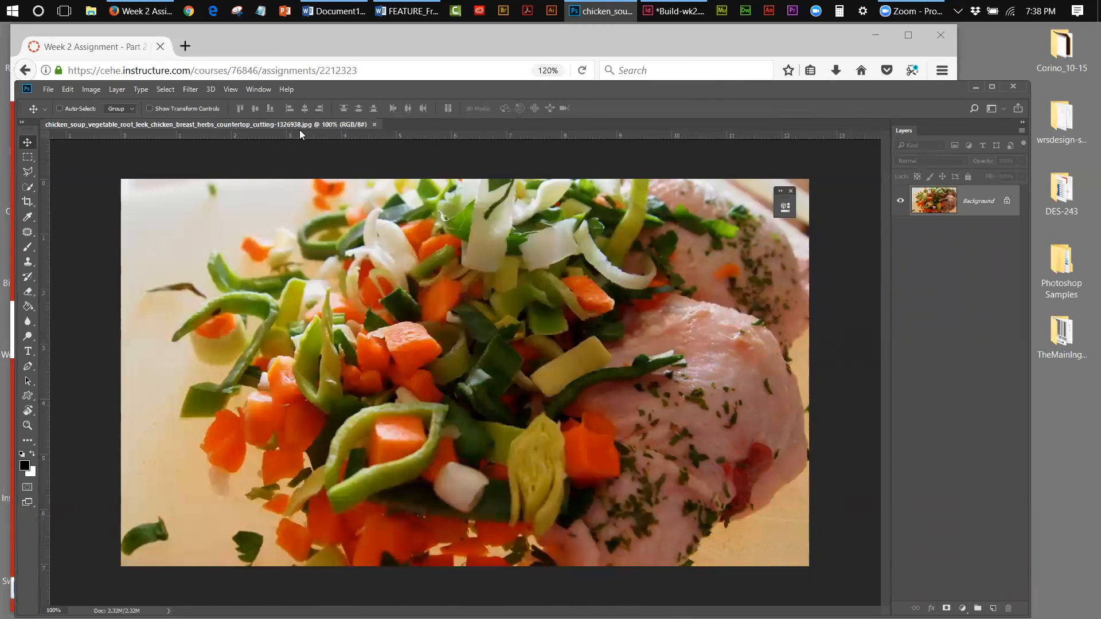
Save the chicken soup vegetable image as a TIFF with ZIP compression in the FEATURE_Images folder and close it.
{"action": "left_click", "coordinate": [49, 89]}
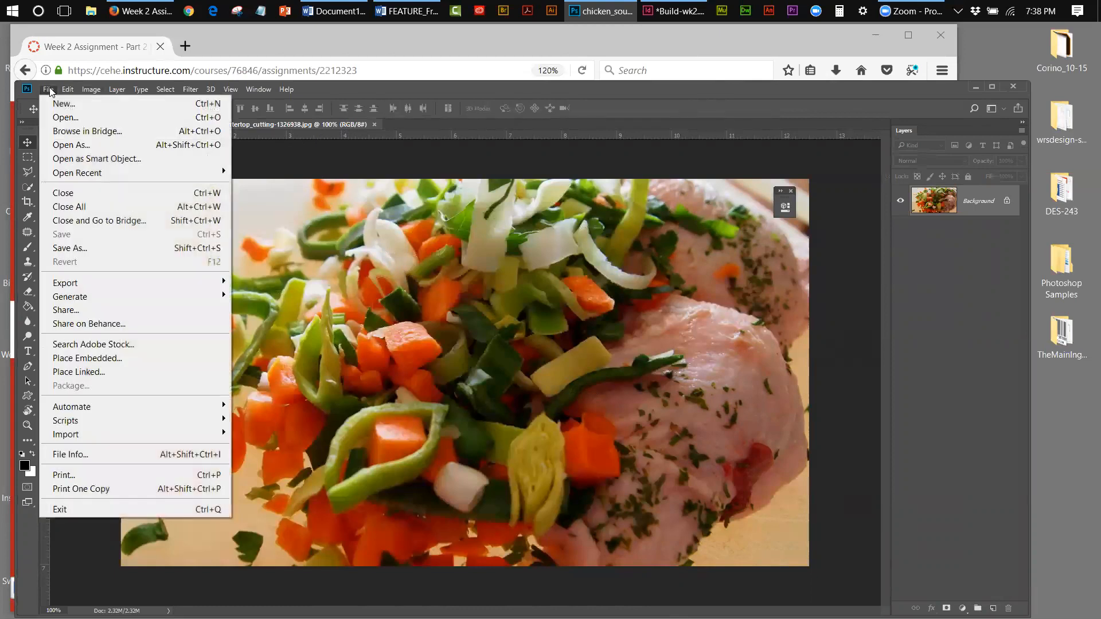
{"action": "left_click", "coordinate": [70, 248]}
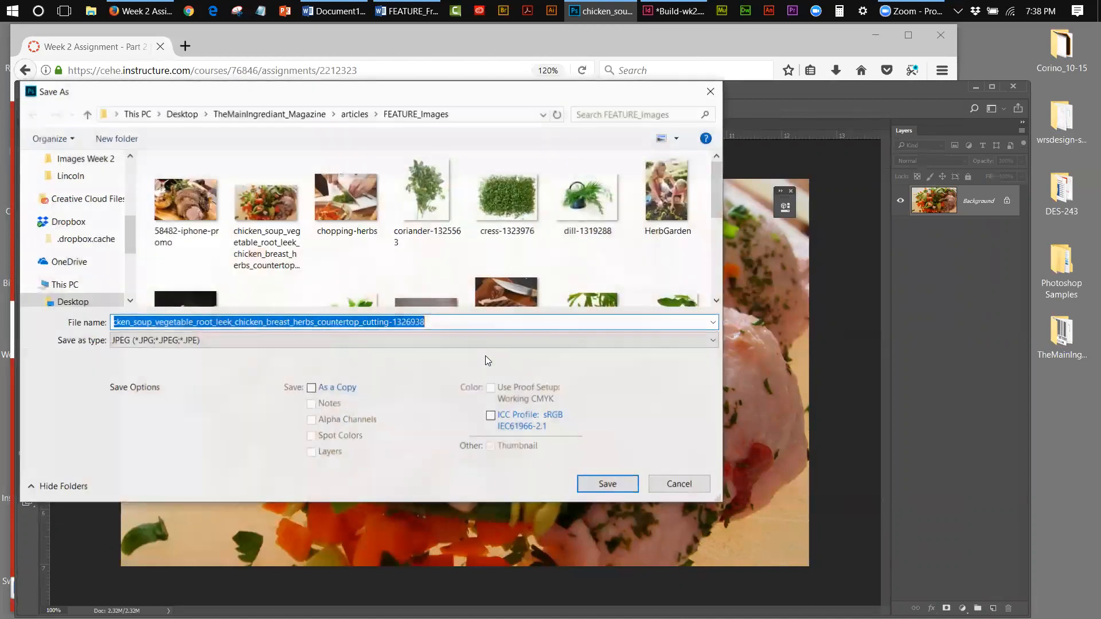
{"action": "left_click", "coordinate": [165, 342]}
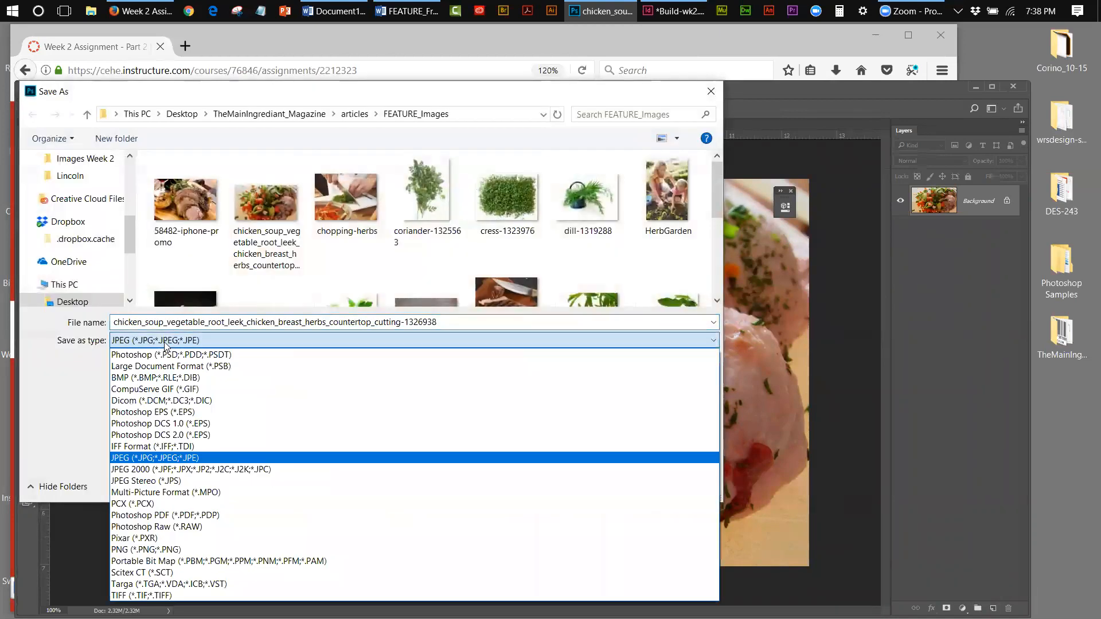
{"action": "left_click", "coordinate": [144, 598]}
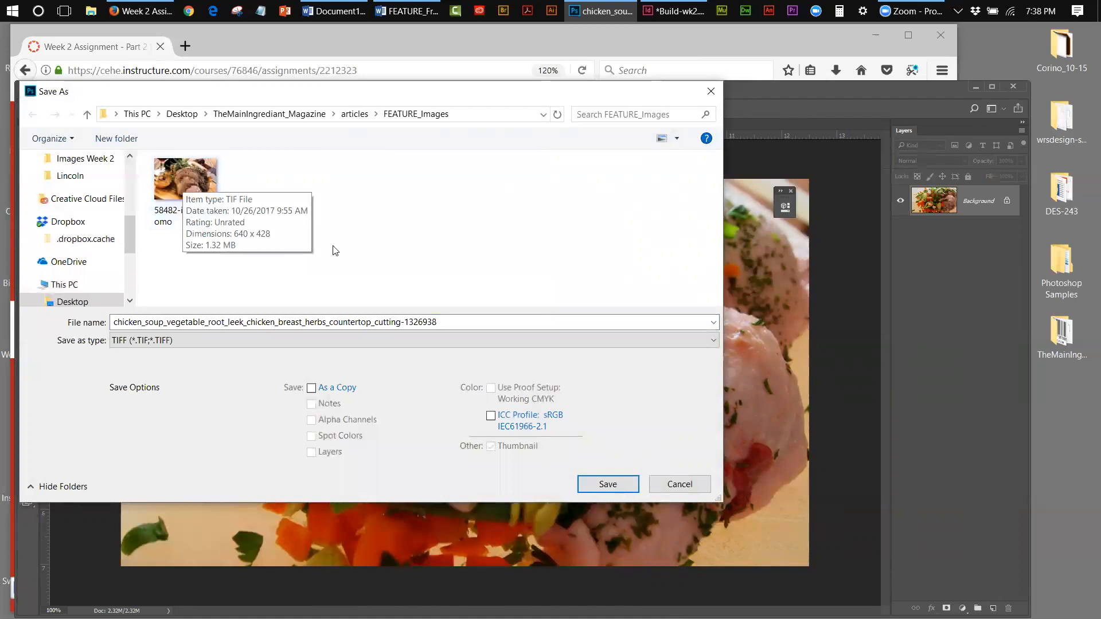
{"action": "left_click", "coordinate": [597, 485]}
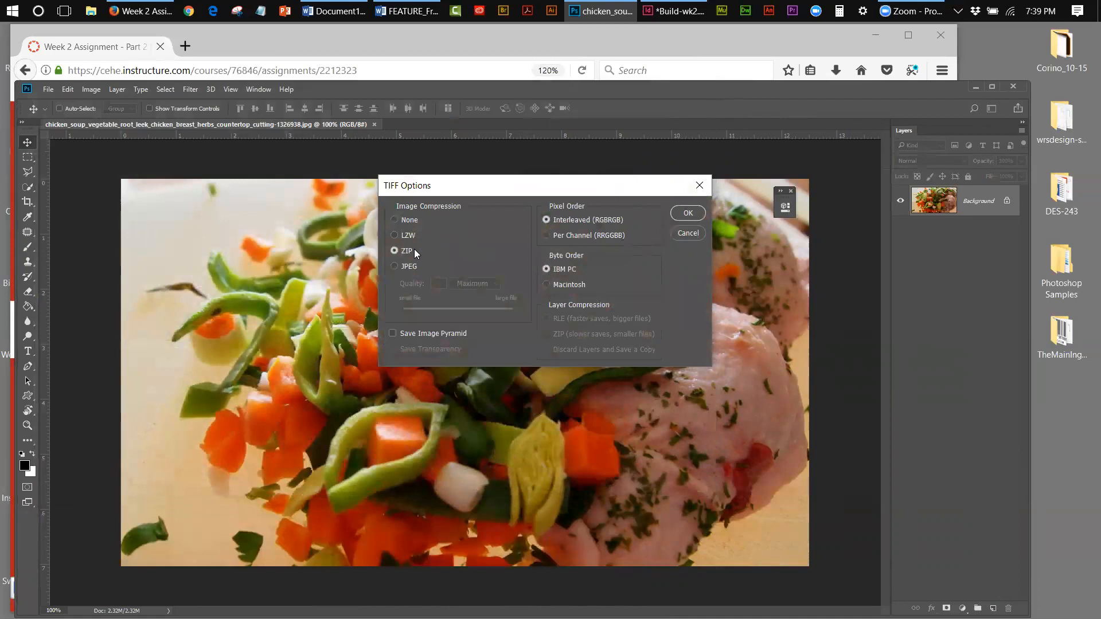
{"action": "left_click", "coordinate": [687, 213]}
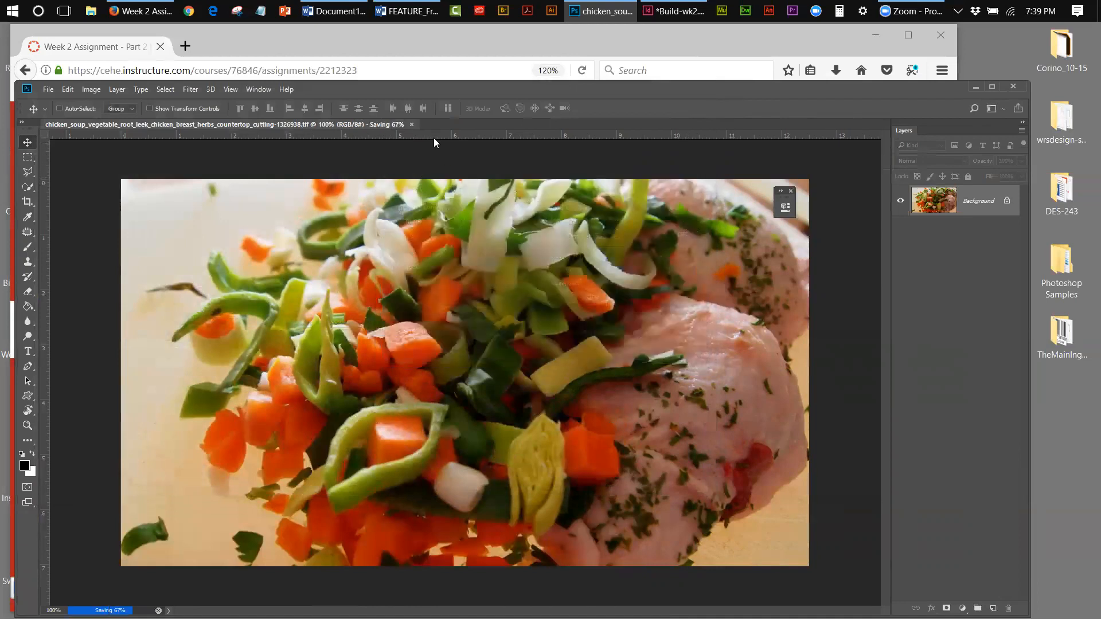
{"action": "left_click", "coordinate": [370, 125]}
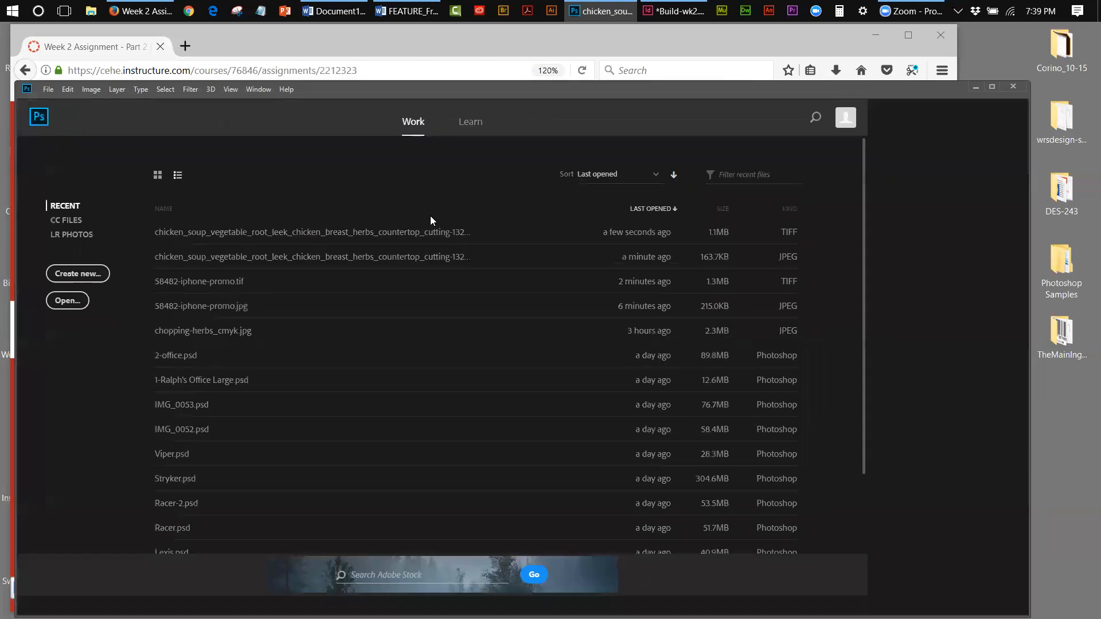
Open the chopping-herbs image from the FEATURE_Images folder.
{"action": "left_click", "coordinate": [45, 90]}
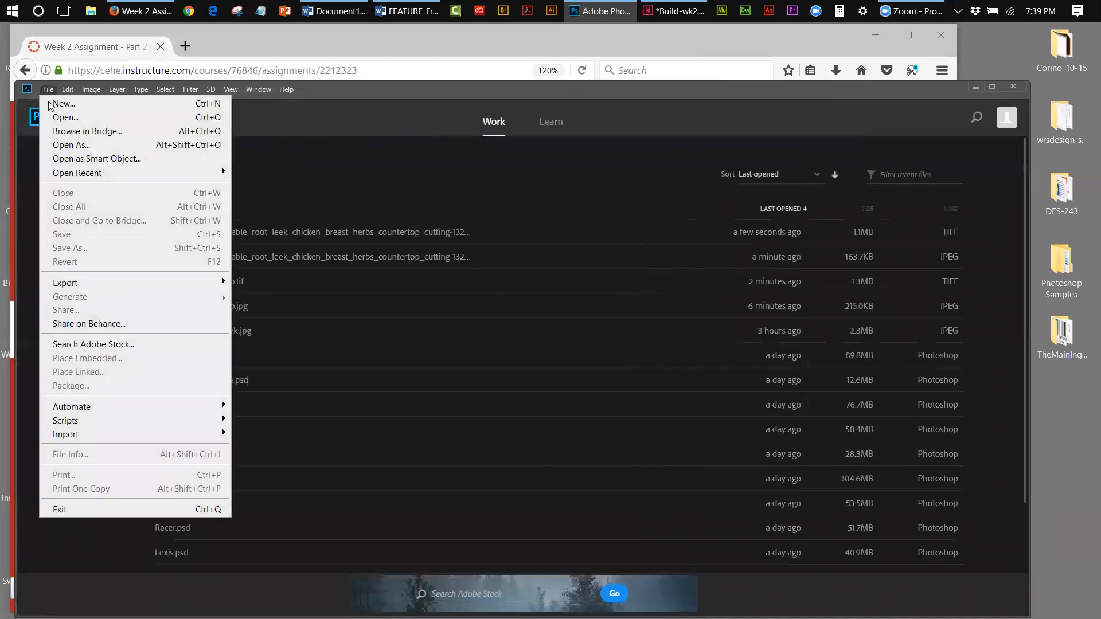
{"action": "left_click", "coordinate": [86, 117]}
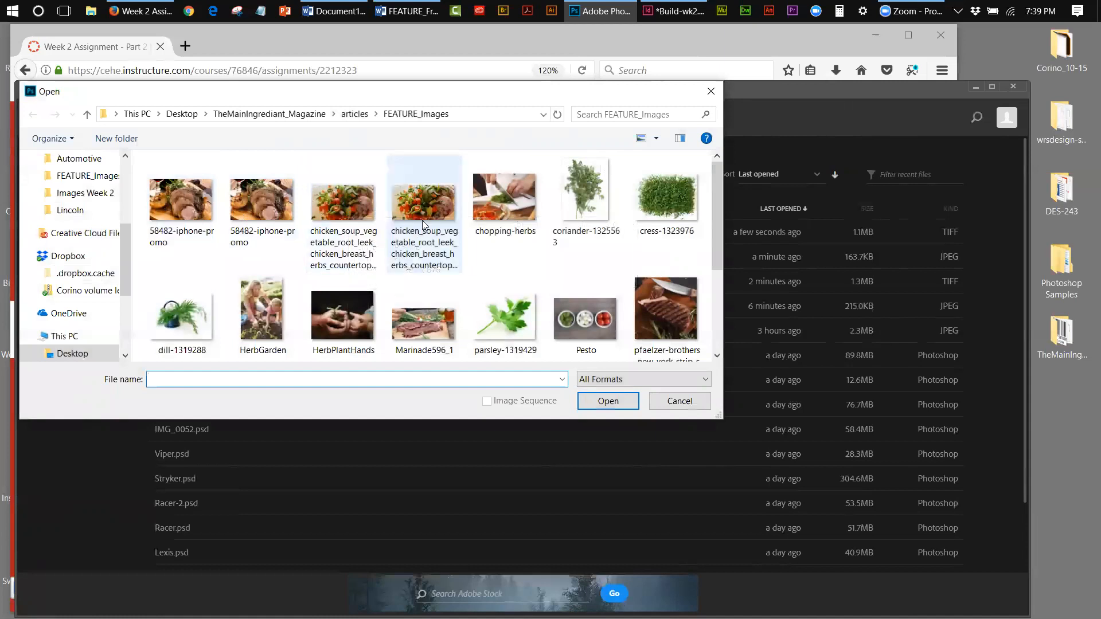
{"action": "double_click", "coordinate": [503, 221]}
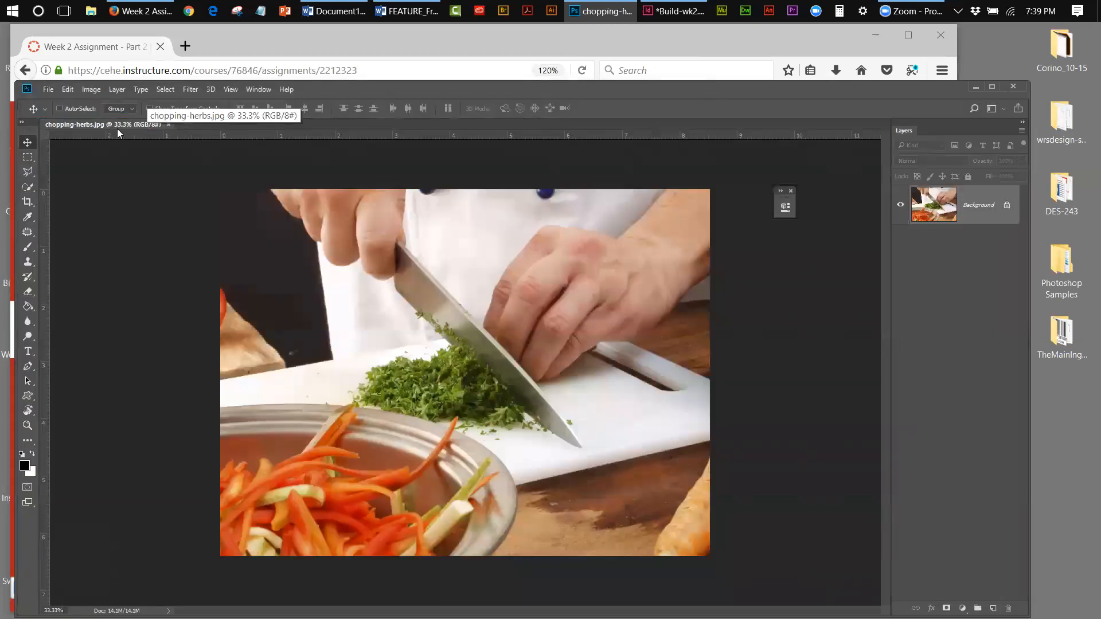
Save the image in TIFF format as chopping-herbs in the FEATURE_Images folder, using ZIP compression.
{"action": "left_click", "coordinate": [97, 89]}
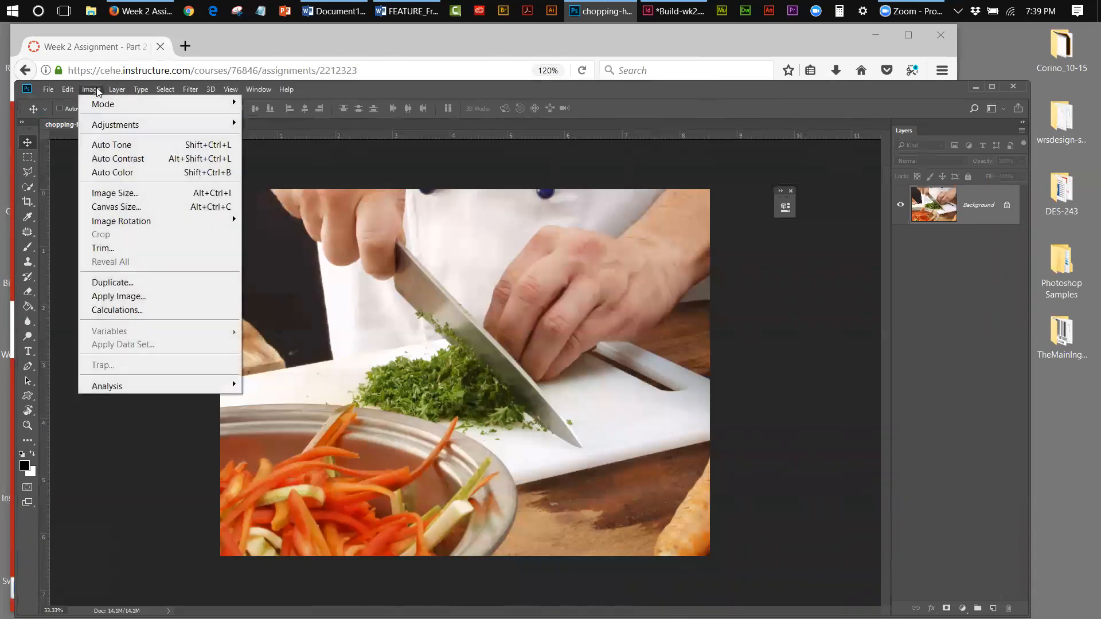
{"action": "left_click", "coordinate": [48, 90]}
{"action": "left_click", "coordinate": [48, 89]}
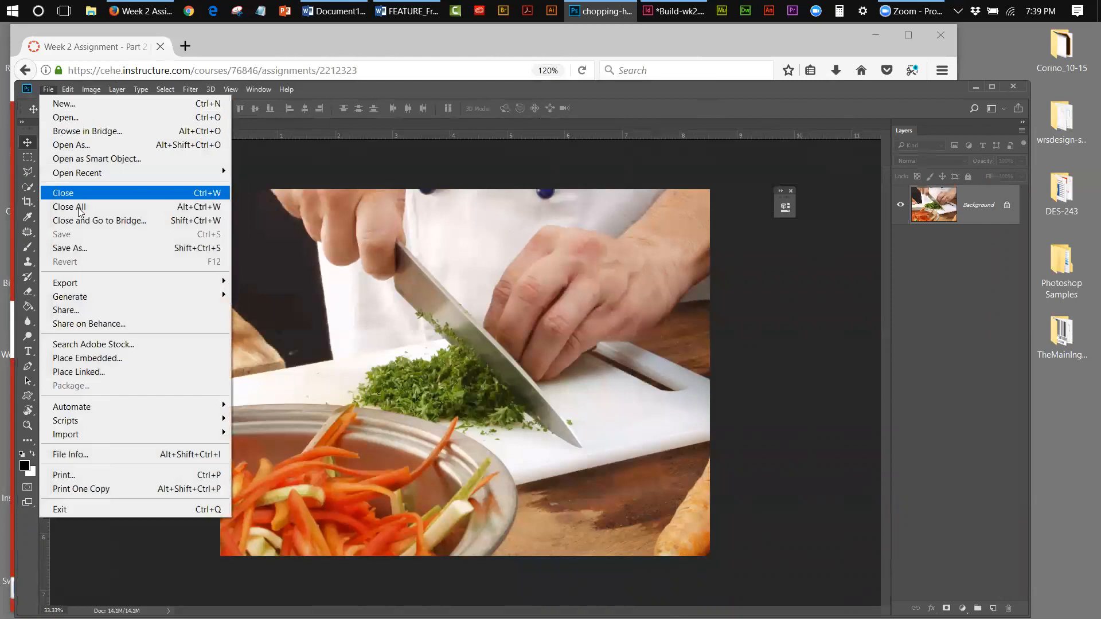
{"action": "left_click", "coordinate": [84, 250]}
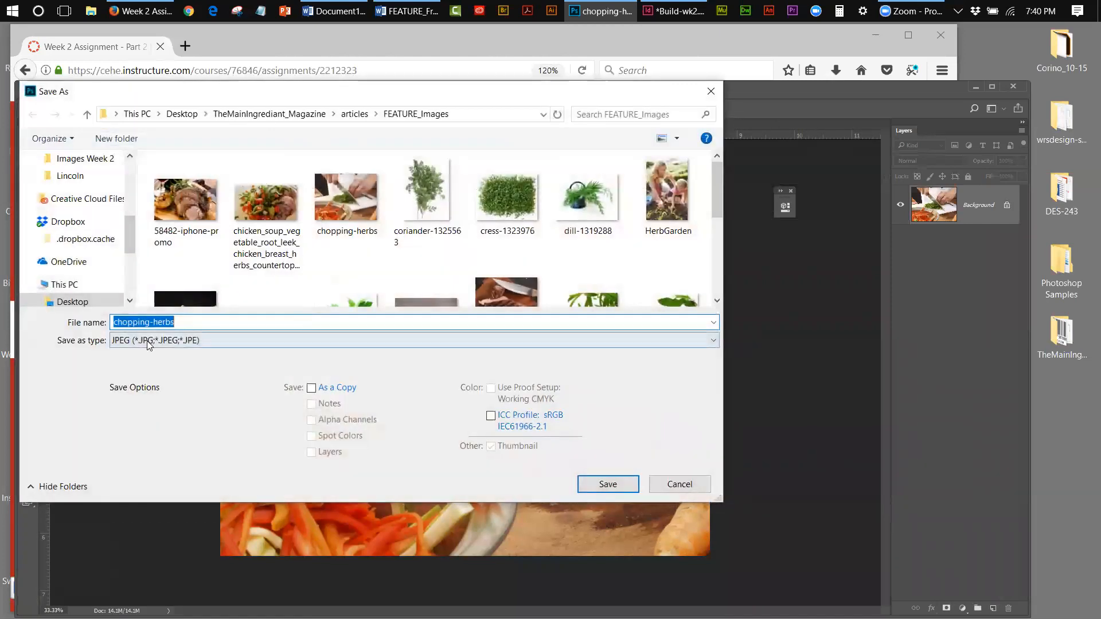
{"action": "left_click", "coordinate": [148, 344]}
{"action": "left_click", "coordinate": [534, 597]}
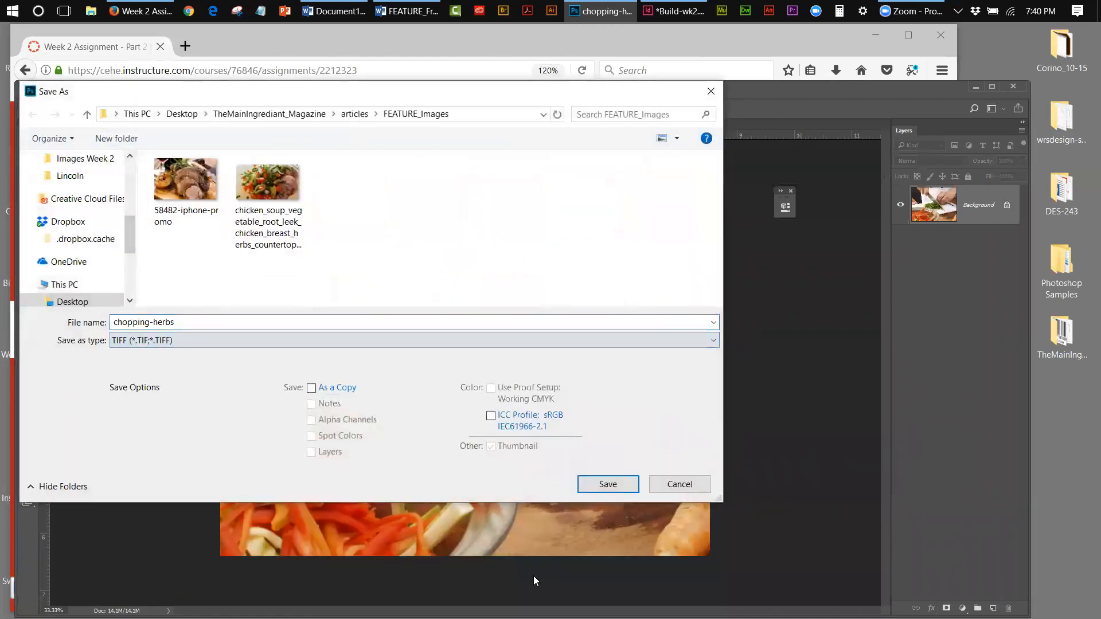
{"action": "left_click", "coordinate": [609, 485]}
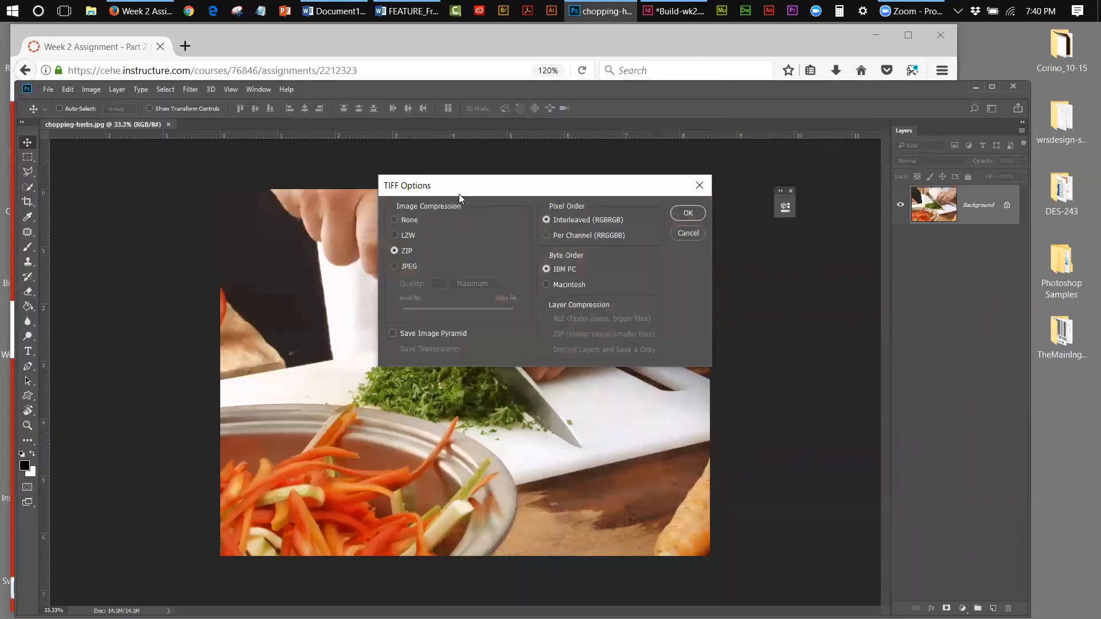
{"action": "left_click", "coordinate": [686, 214]}
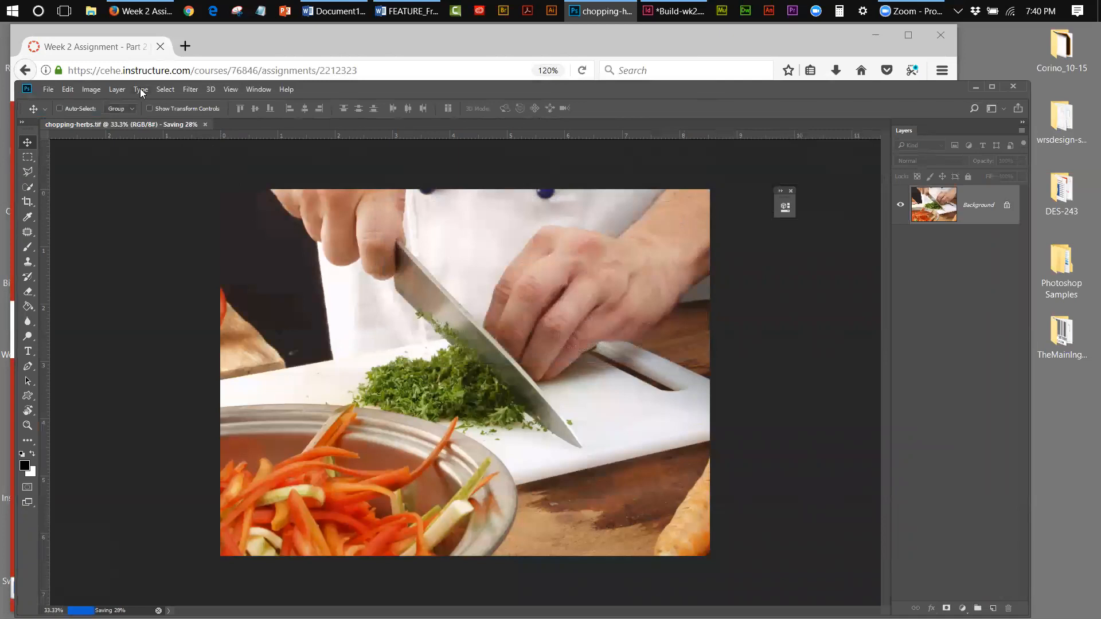
Convert the chopping-herbs TIFF to CMYK Color and close it with the changes saved.
{"action": "left_click", "coordinate": [91, 90]}
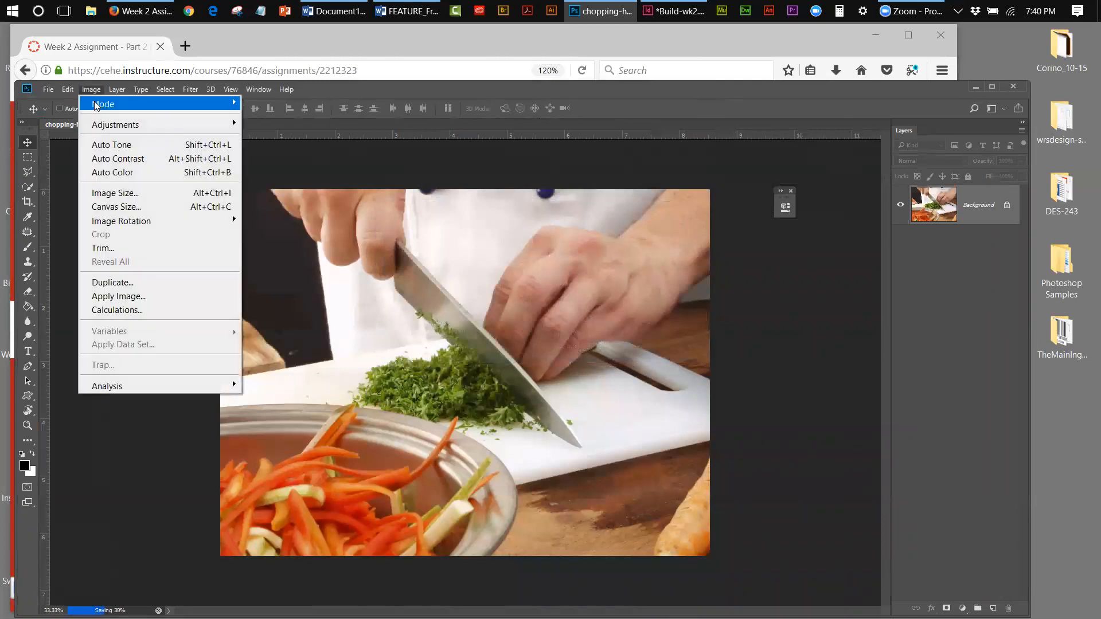
{"action": "mouse_move", "coordinate": [96, 106]}
{"action": "left_click", "coordinate": [261, 172]}
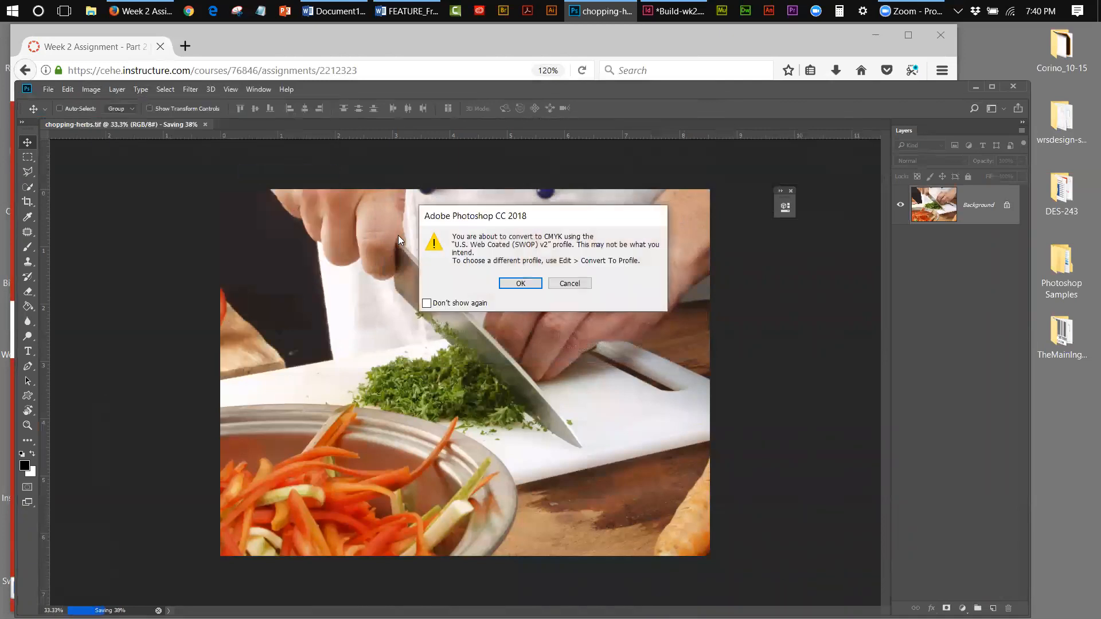
{"action": "left_click", "coordinate": [534, 285]}
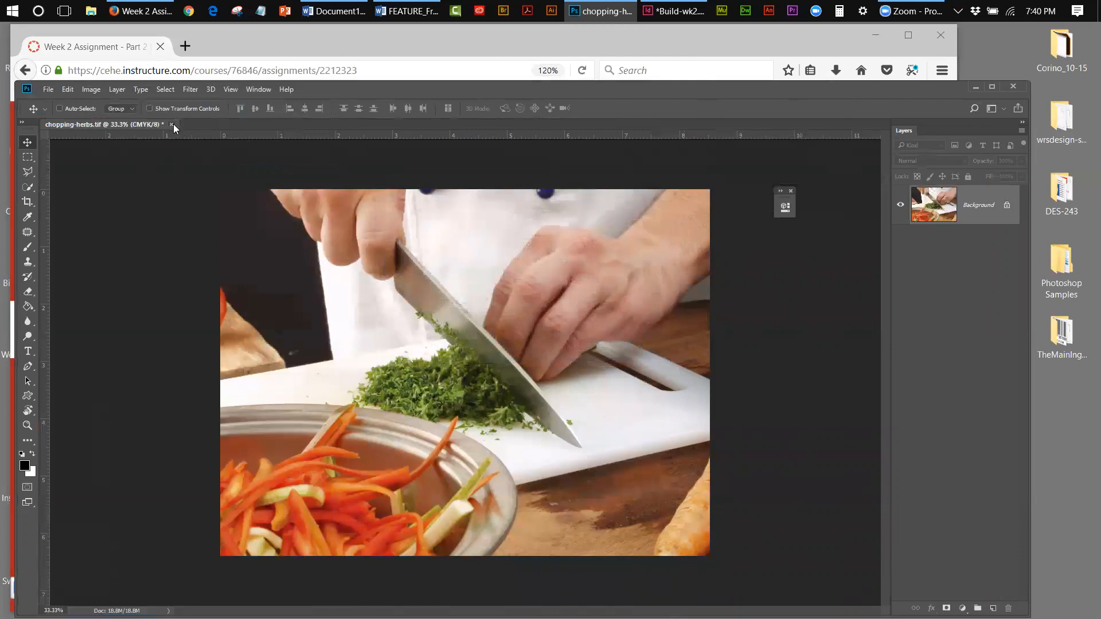
{"action": "left_click", "coordinate": [171, 125]}
{"action": "left_click", "coordinate": [474, 266]}
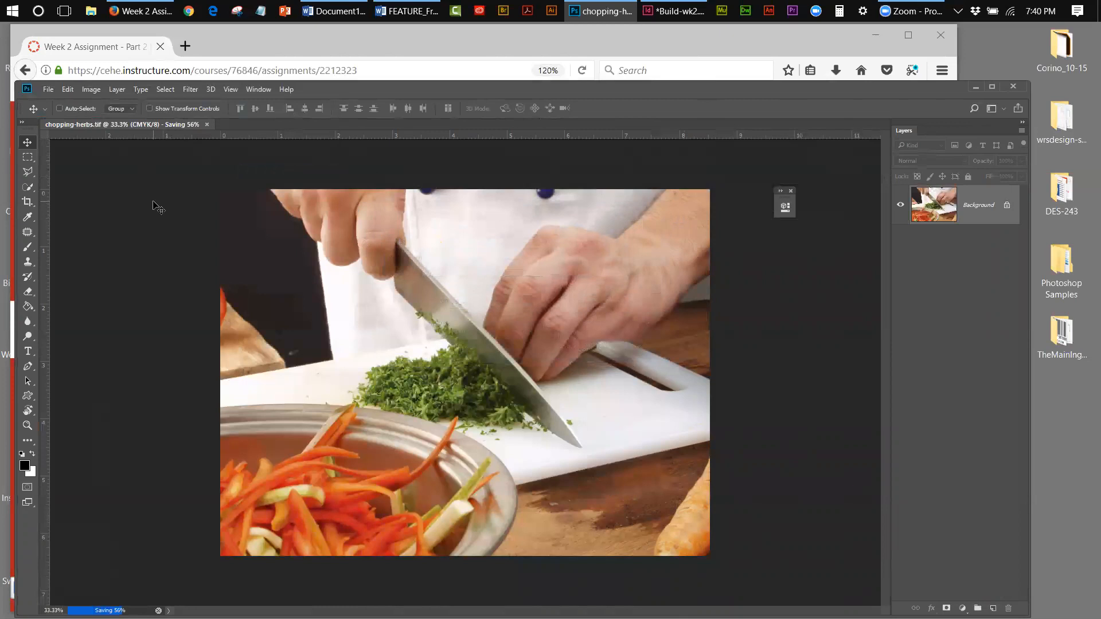
{"action": "left_click", "coordinate": [207, 124]}
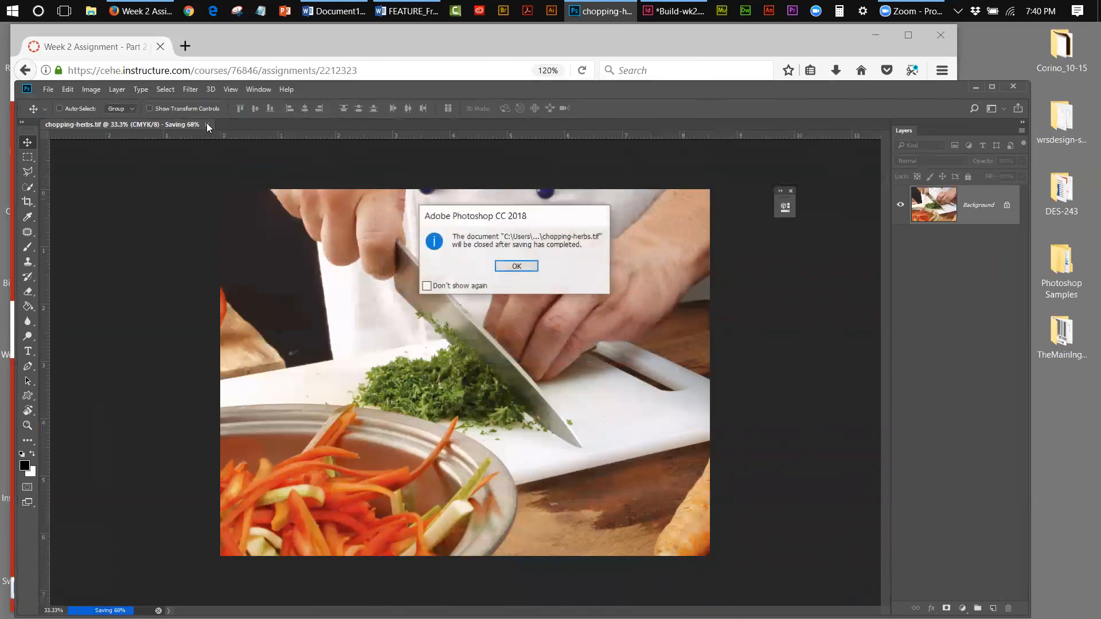
{"action": "left_click", "coordinate": [516, 267]}
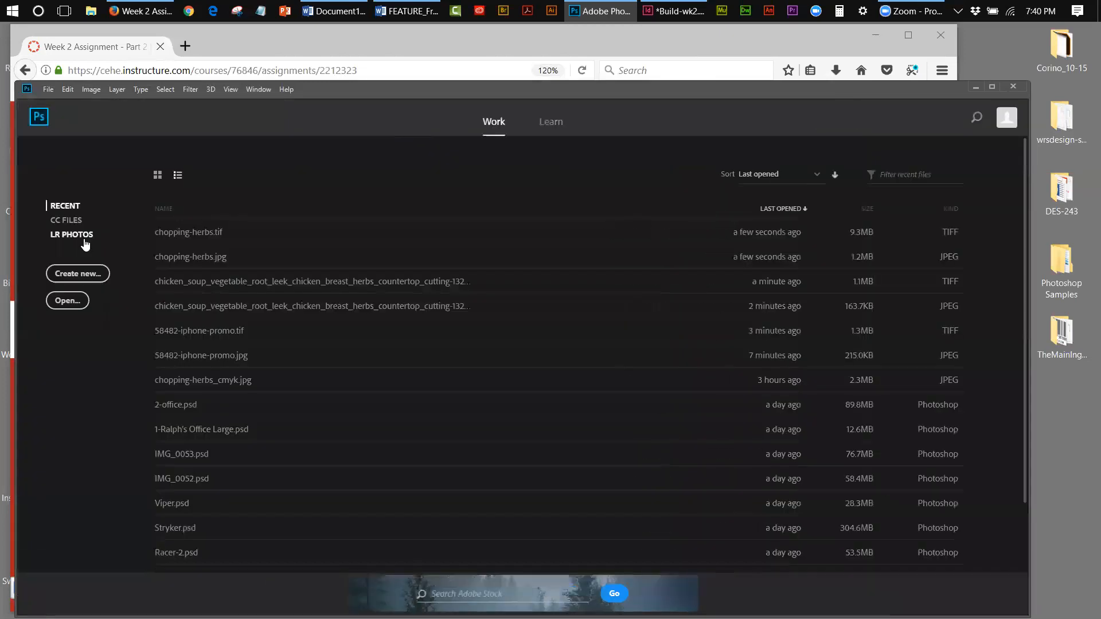
Minimize Photoshop and switch to the FEATURE_Fresh_Herbs document in Word to review the article's opening text.
{"action": "left_click", "coordinate": [977, 89]}
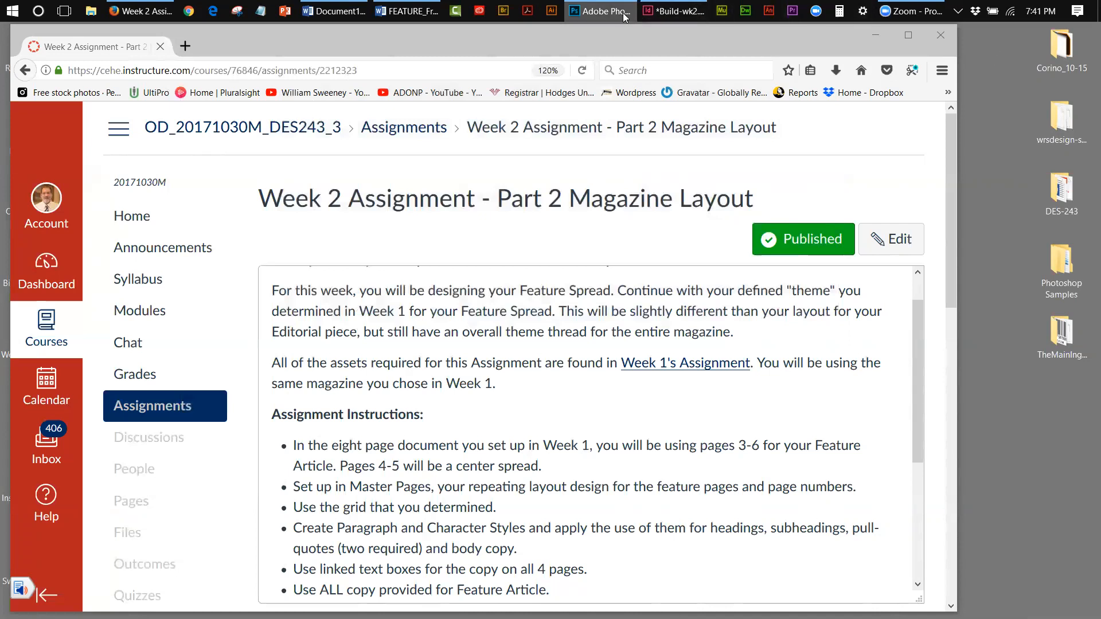
{"action": "mouse_move", "coordinate": [625, 16]}
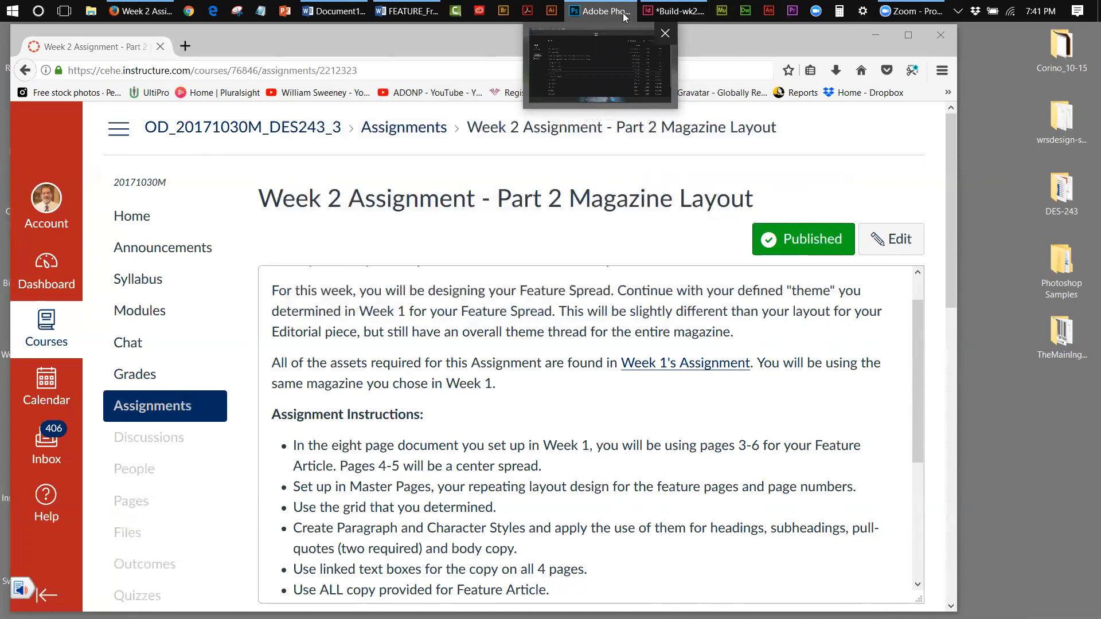
{"action": "left_click", "coordinate": [399, 12]}
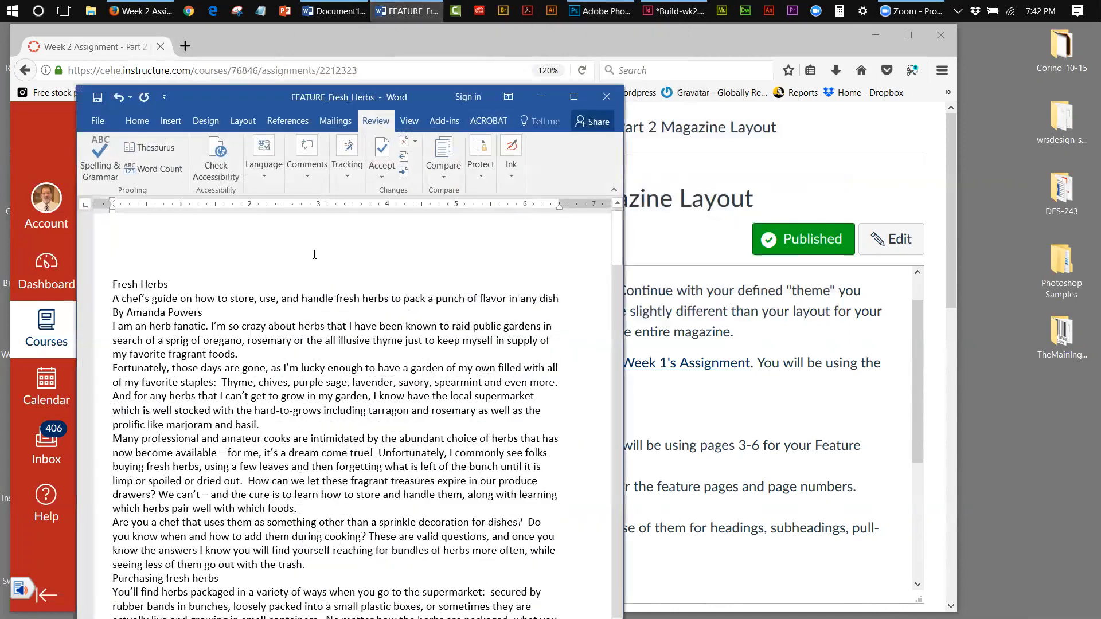
{"action": "left_click", "coordinate": [209, 326]}
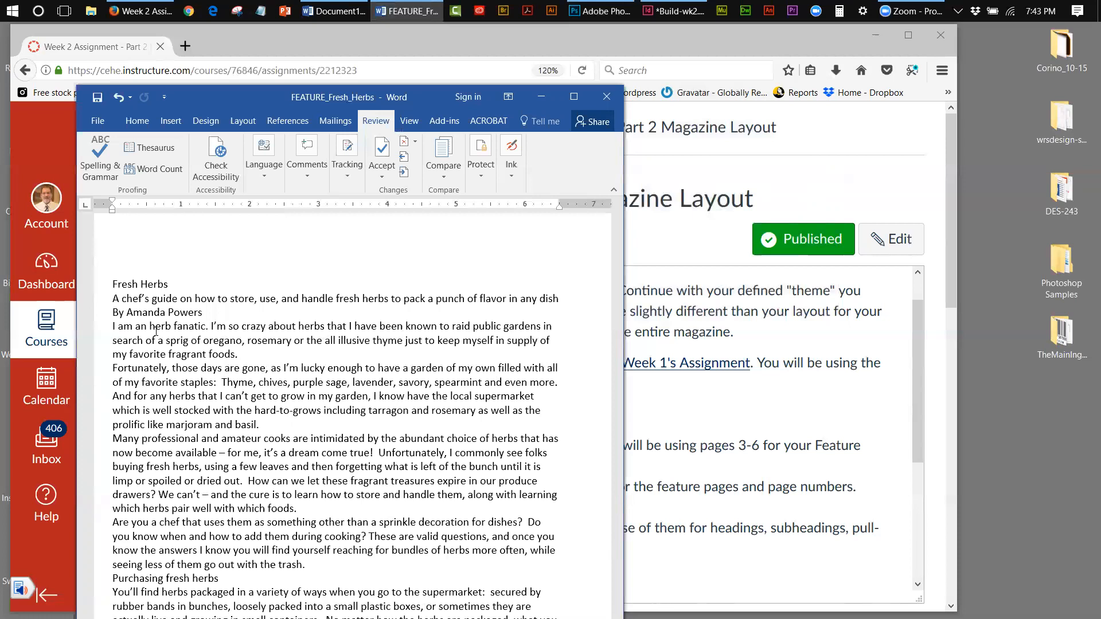
Bring Photoshop up and minimize it again, and minimize the Word article to reveal the Week 2 assignment page.
{"action": "left_click", "coordinate": [605, 12]}
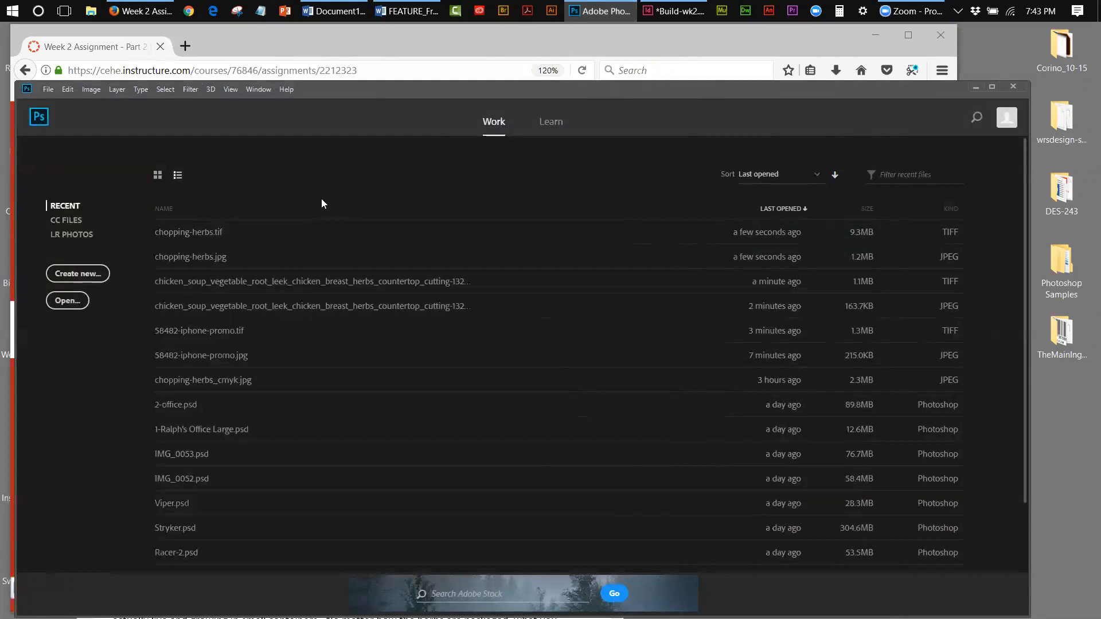
{"action": "left_click", "coordinate": [972, 88]}
{"action": "left_click_drag", "start_coordinate": [441, 99], "coordinate": [428, 98]}
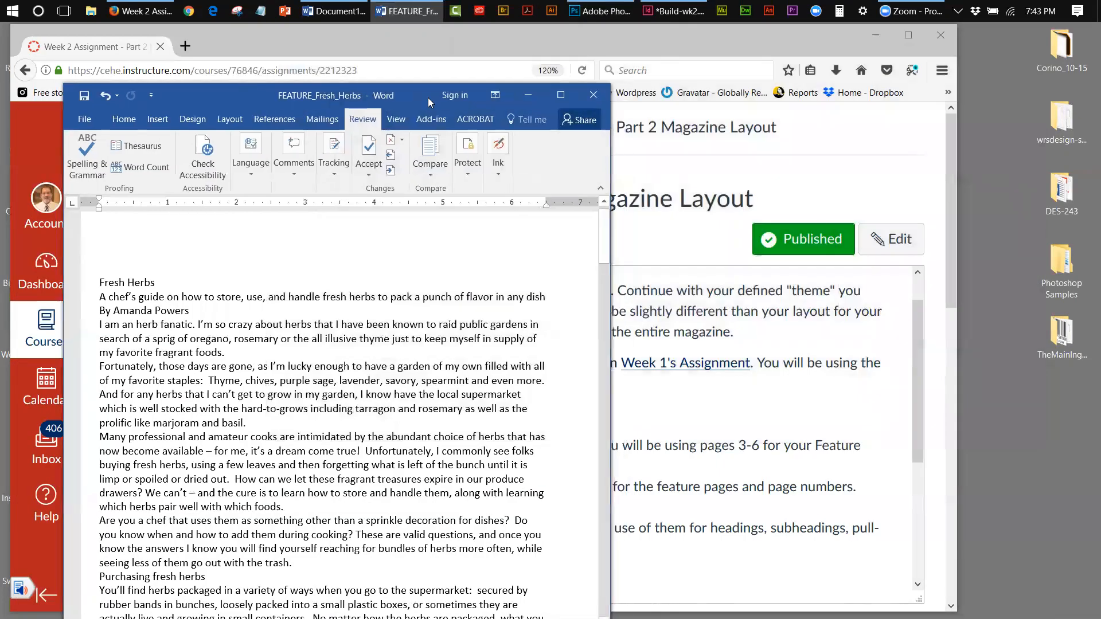
{"action": "left_click", "coordinate": [522, 95]}
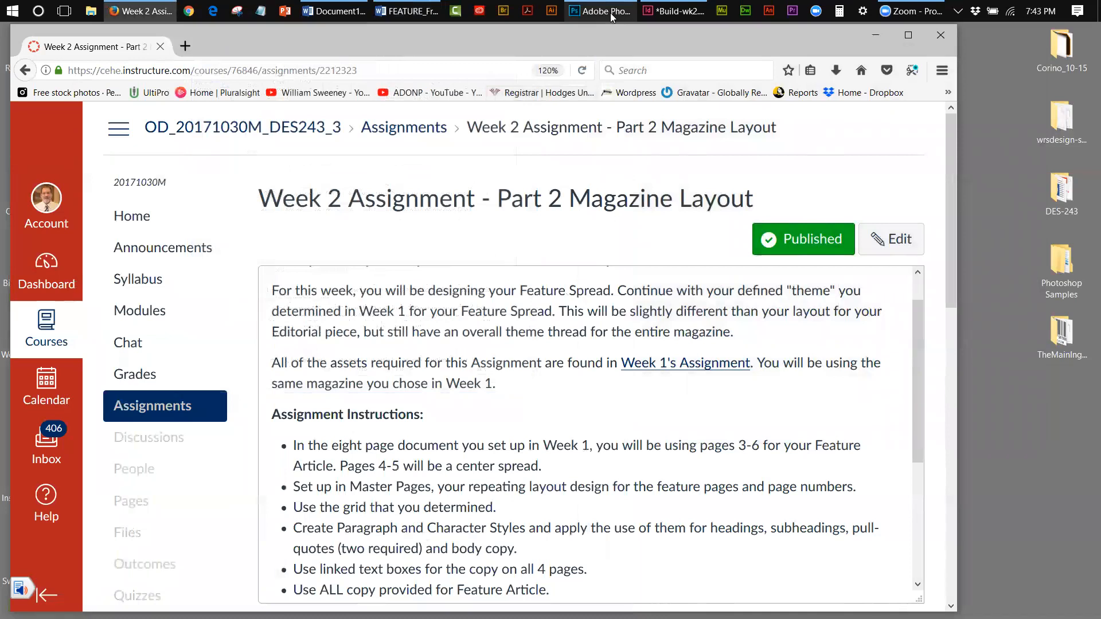
Switch to Build-wk2.indd in InDesign and examine the editorial layout on pages 6-7 and 2-3.
{"action": "mouse_move", "coordinate": [612, 16]}
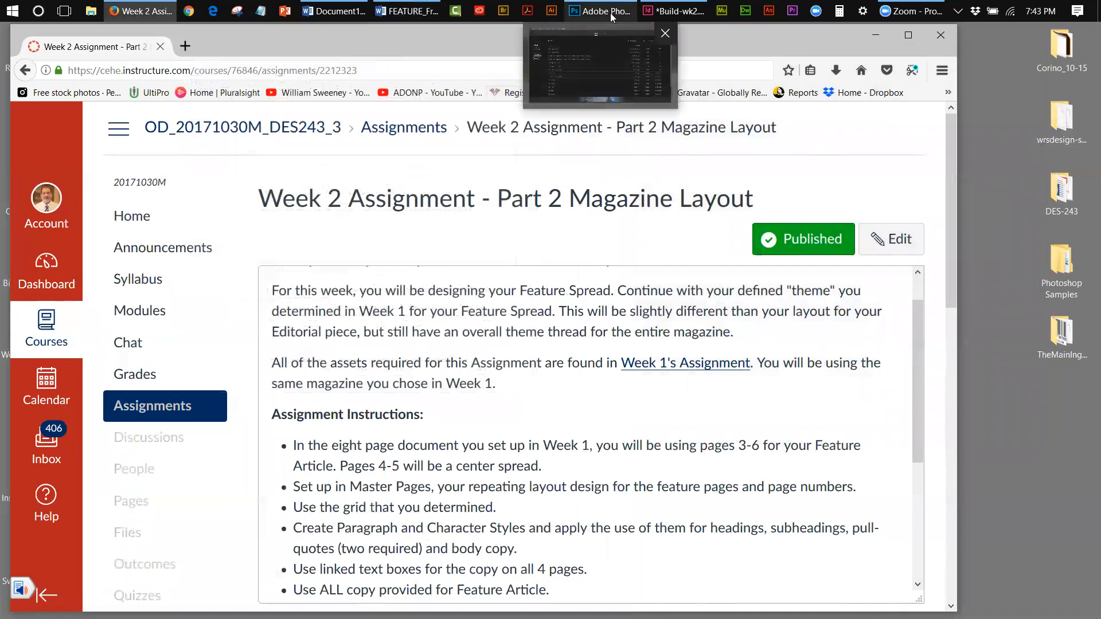
{"action": "left_click", "coordinate": [664, 9]}
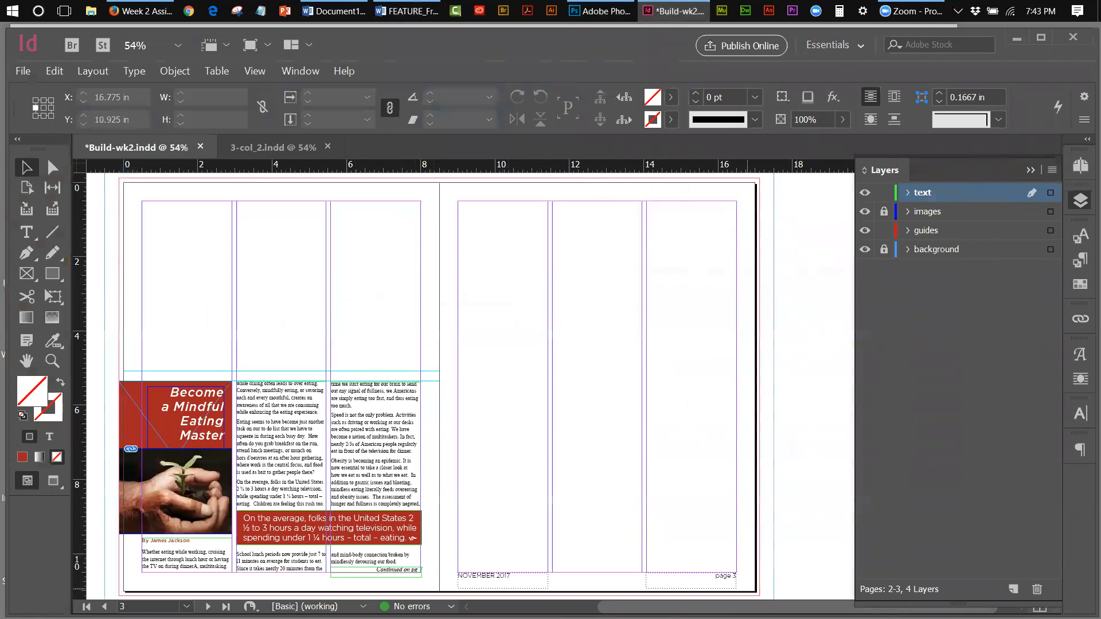
{"action": "left_click", "coordinate": [1081, 165]}
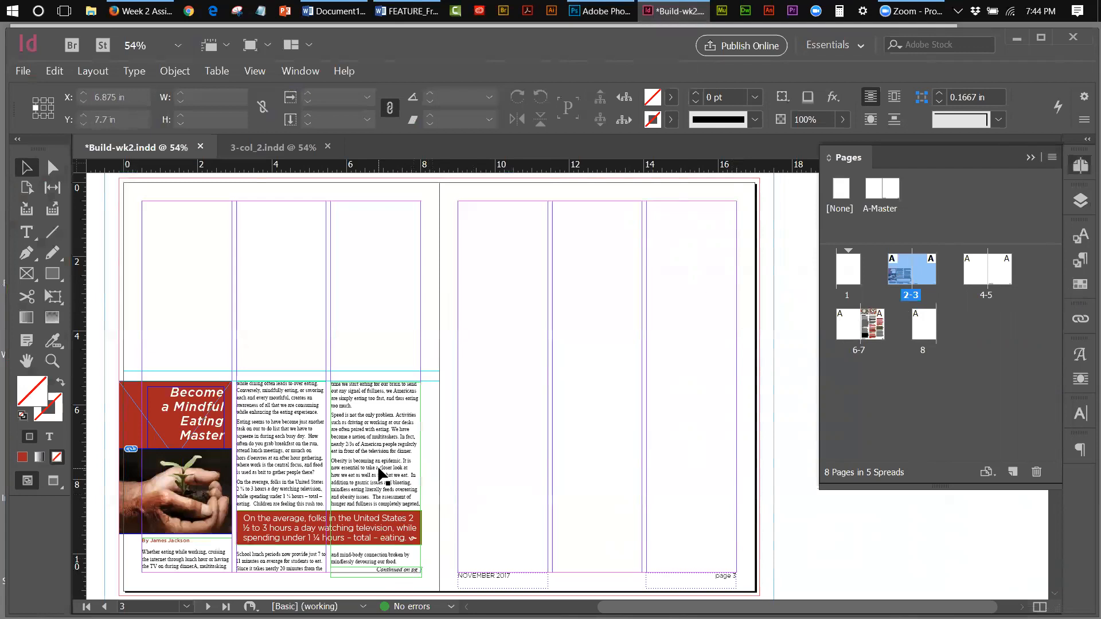
{"action": "double_click", "coordinate": [876, 333]}
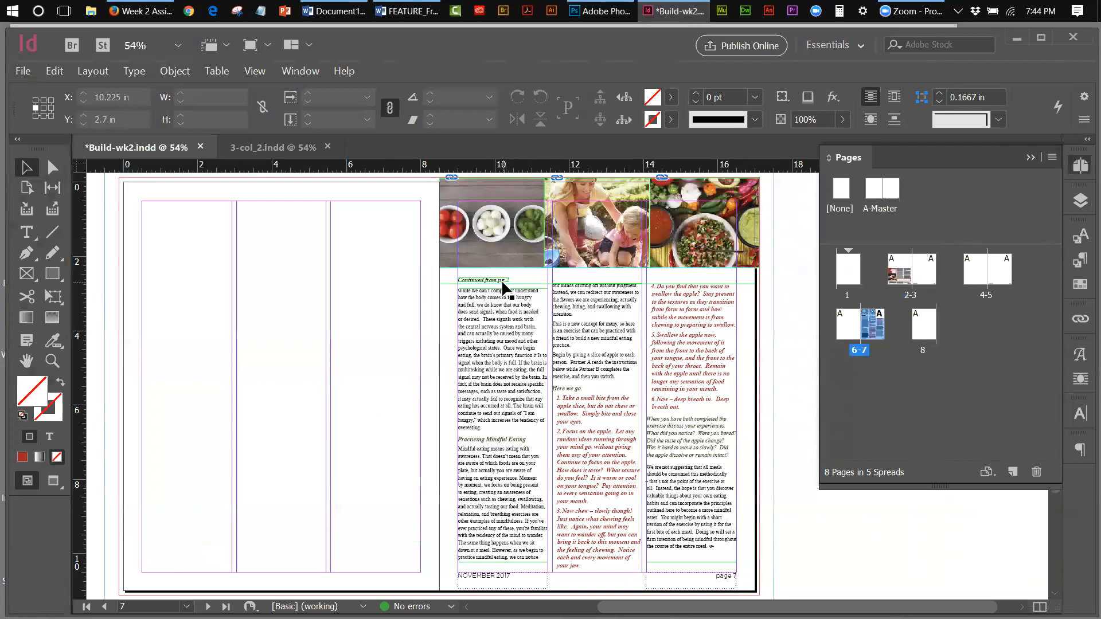
{"action": "left_click", "coordinate": [905, 300]}
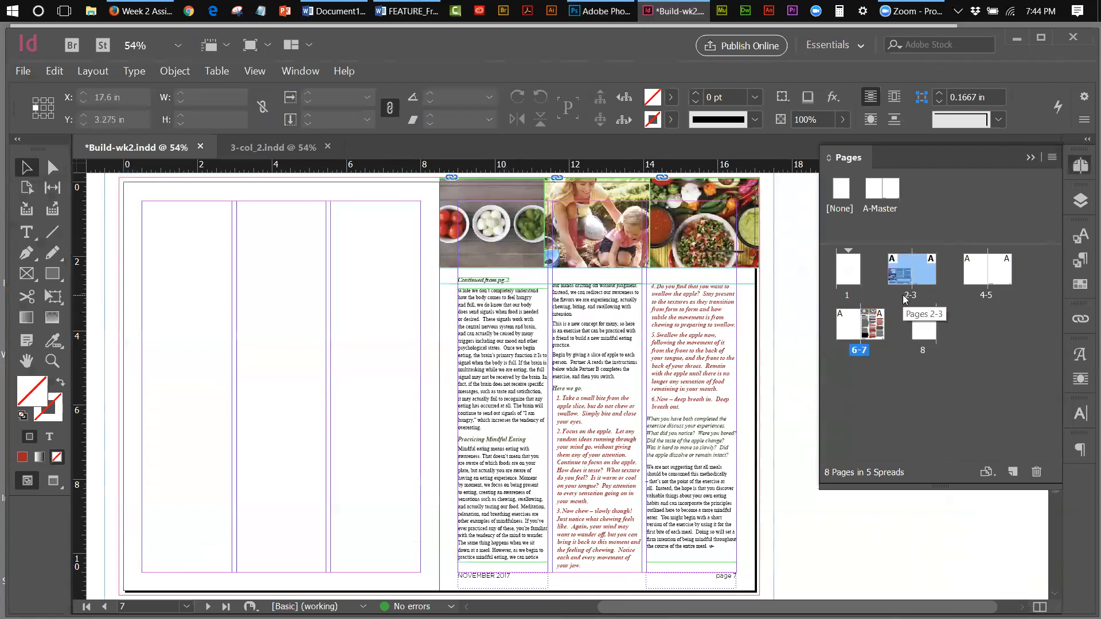
{"action": "double_click", "coordinate": [905, 299]}
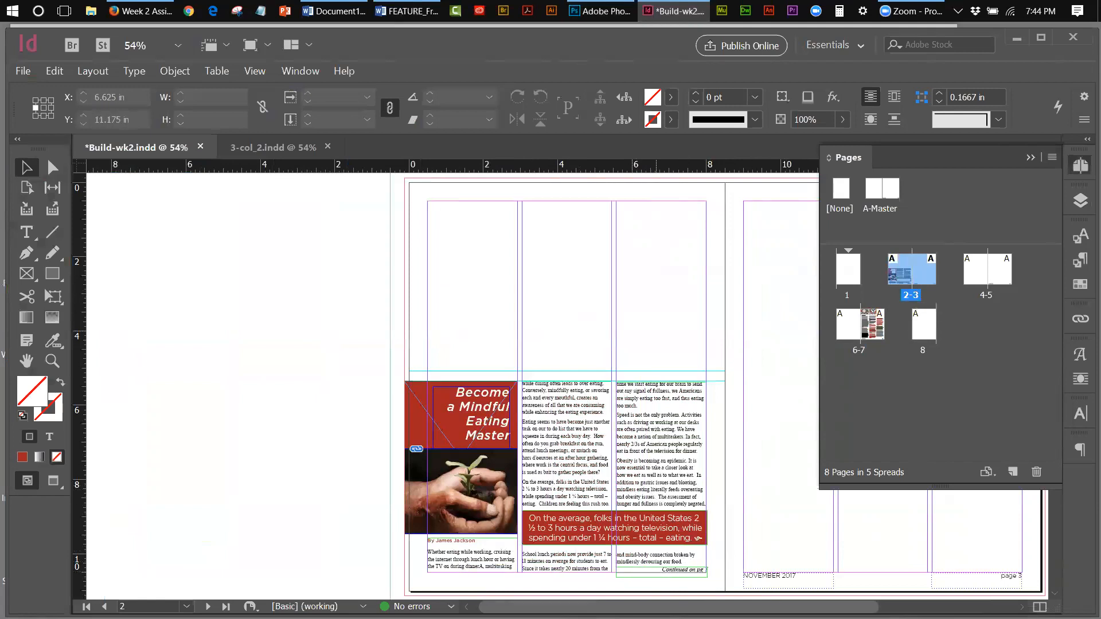
Draw a text frame about 2.4 in wide in the upper part of page 3's first column.
{"action": "scroll", "coordinate": [662, 429], "scroll_direction": "right", "scroll_amount": 5}
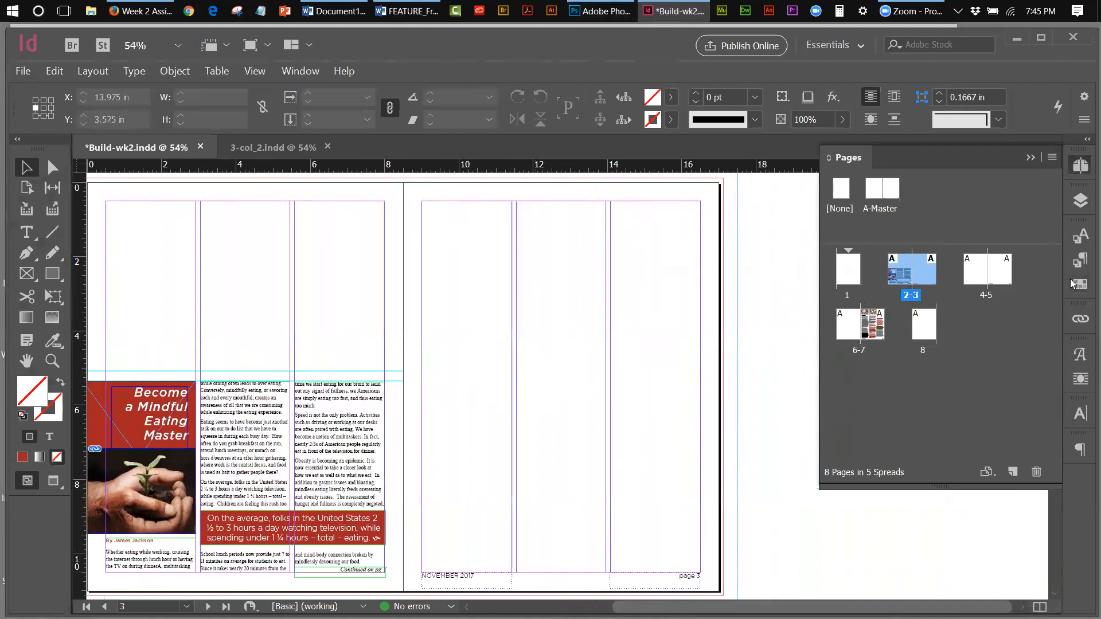
{"action": "left_click", "coordinate": [26, 232]}
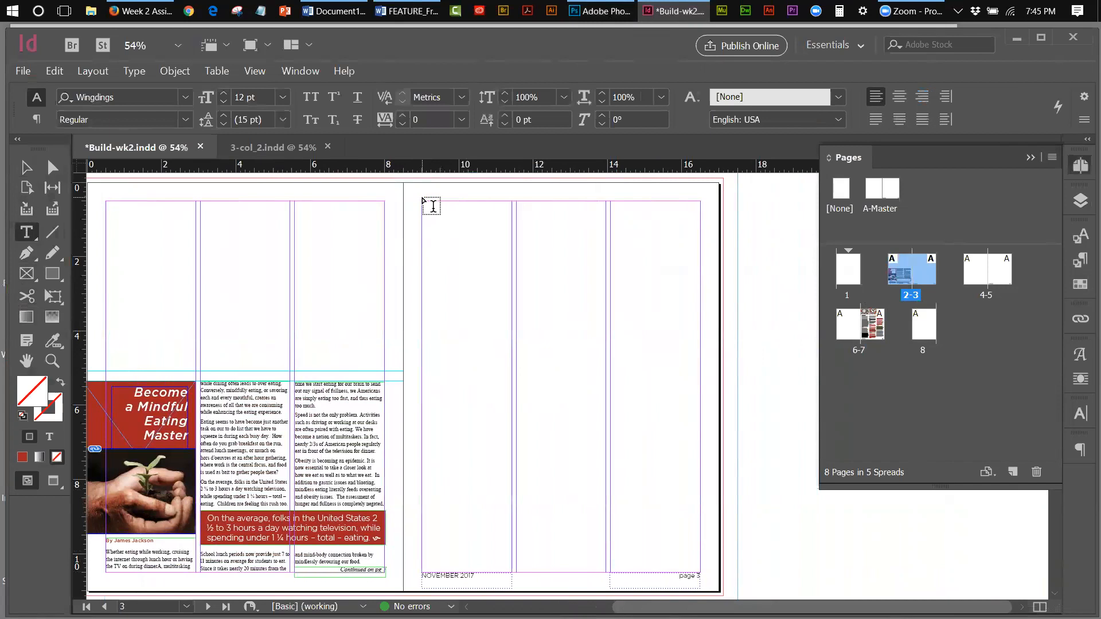
{"action": "left_click_drag", "start_coordinate": [432, 208], "coordinate": [513, 338]}
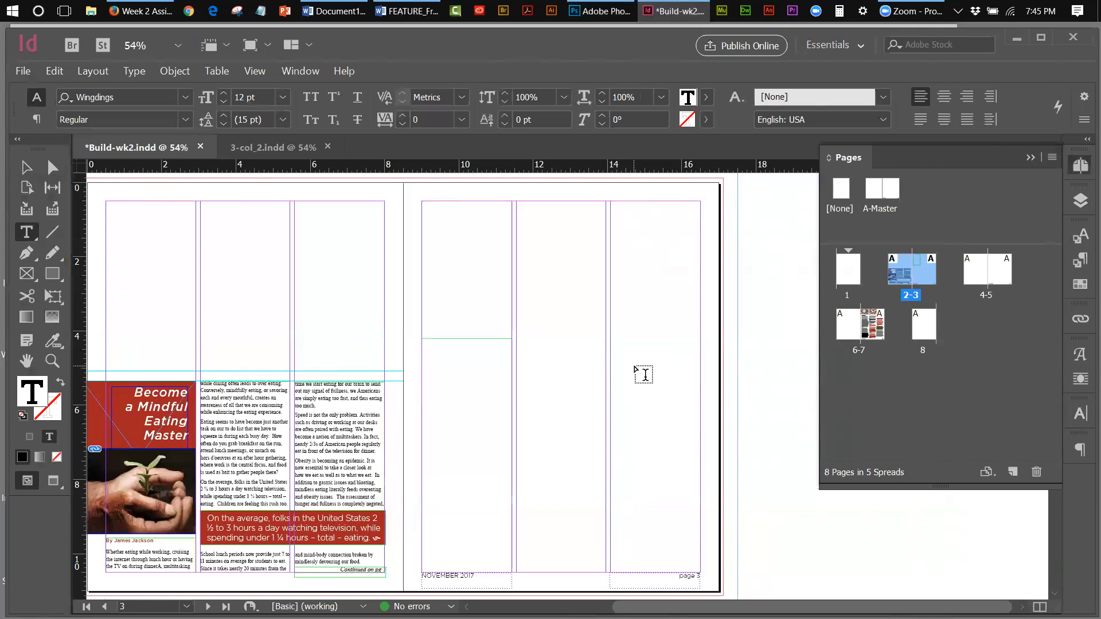
Switch to Document1 in Word, copy the leading quiz question with the herb fanatic paragraph, and minimize Word.
{"action": "left_click", "coordinate": [349, 12]}
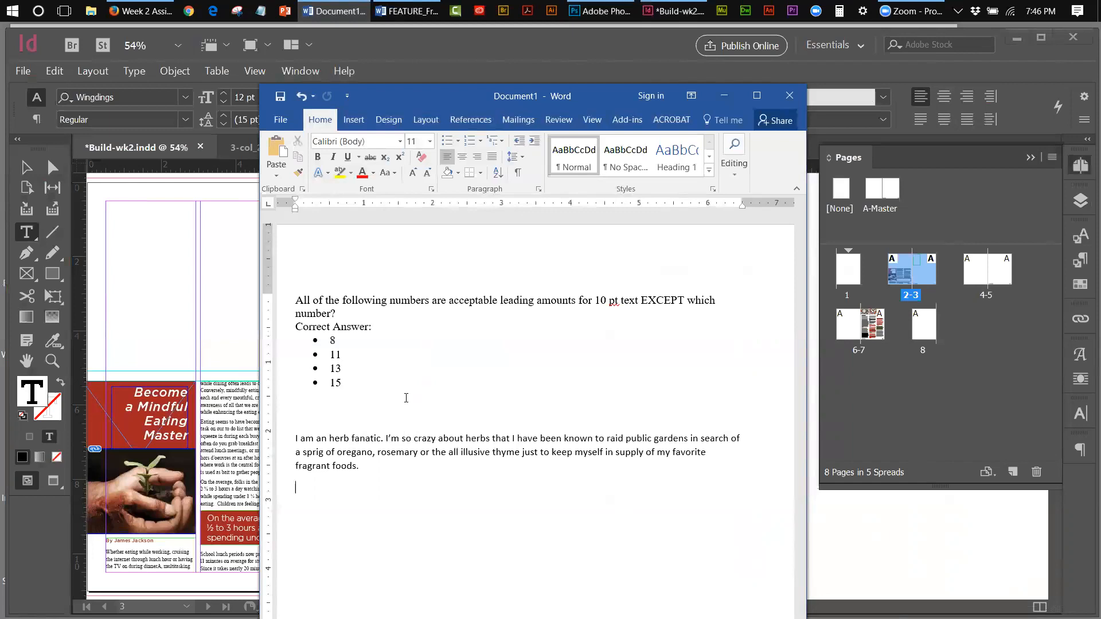
{"action": "left_click_drag", "start_coordinate": [362, 468], "coordinate": [296, 300]}
{"action": "right_click", "coordinate": [309, 298]}
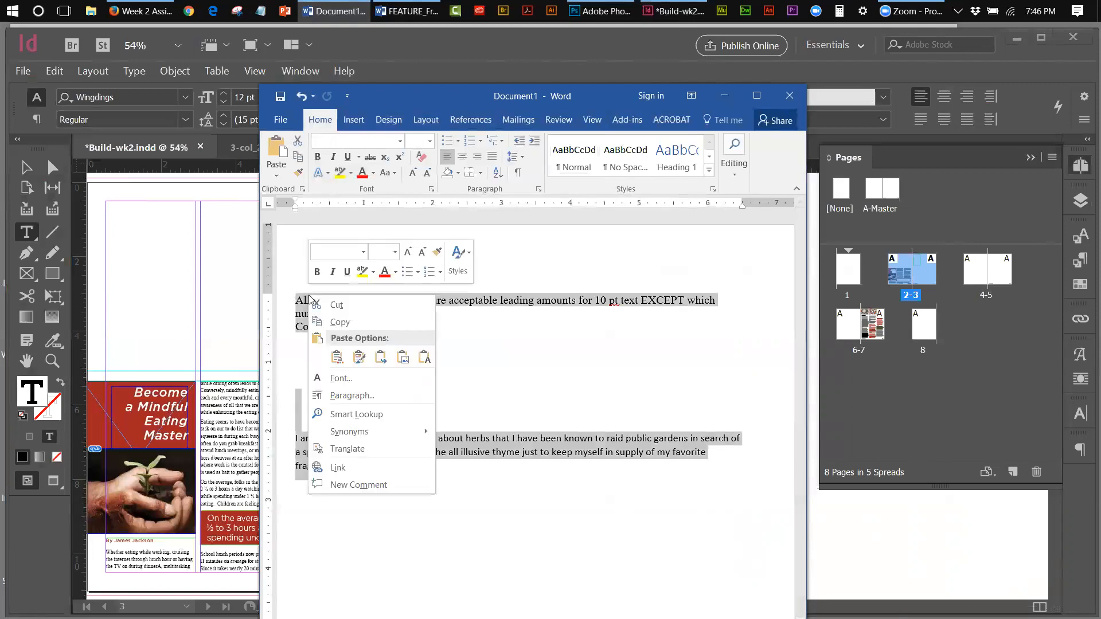
{"action": "left_click", "coordinate": [340, 322]}
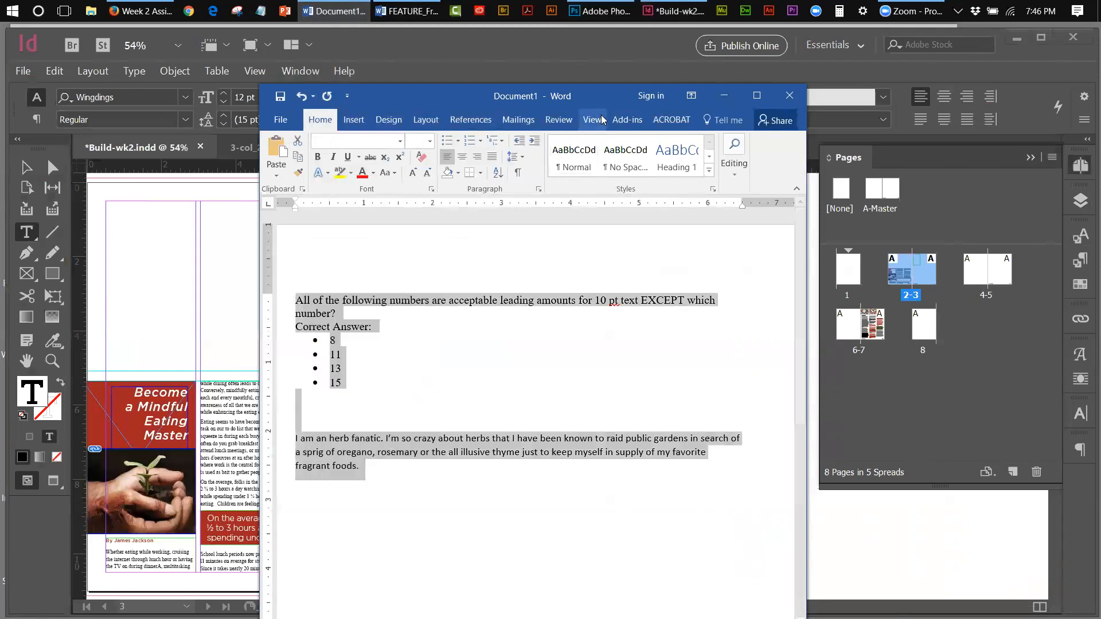
{"action": "left_click", "coordinate": [731, 95]}
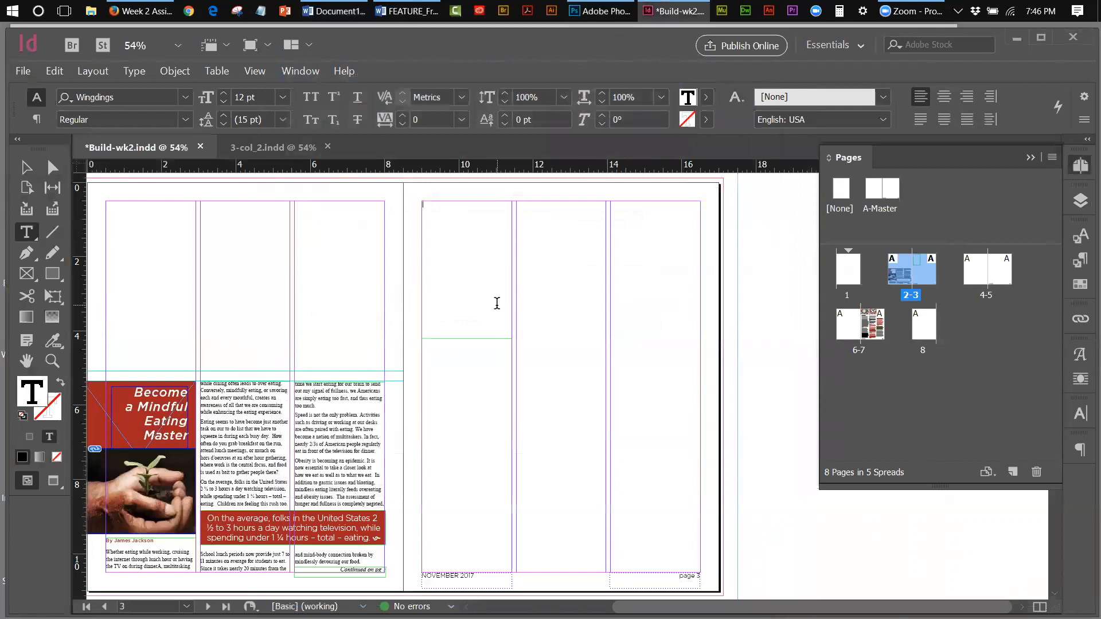
Paste the copied text into the new frame on page 3 and extend the frame downward to 7 in tall.
{"action": "key", "text": "ctrl+v"}
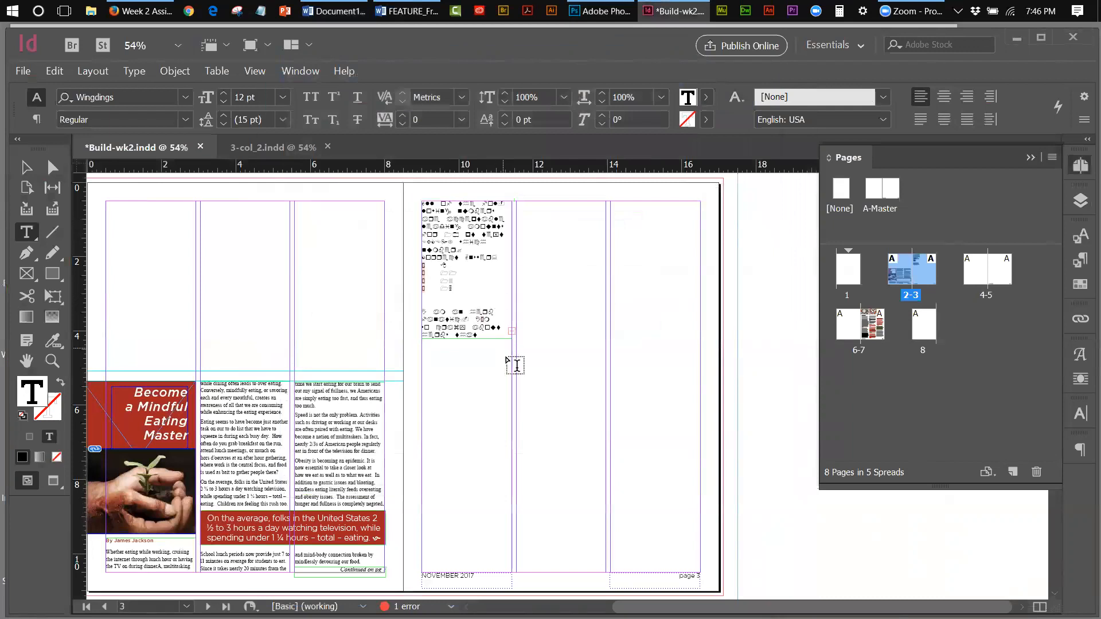
{"action": "key", "text": "Escape"}
{"action": "left_click_drag", "start_coordinate": [470, 338], "coordinate": [472, 461]}
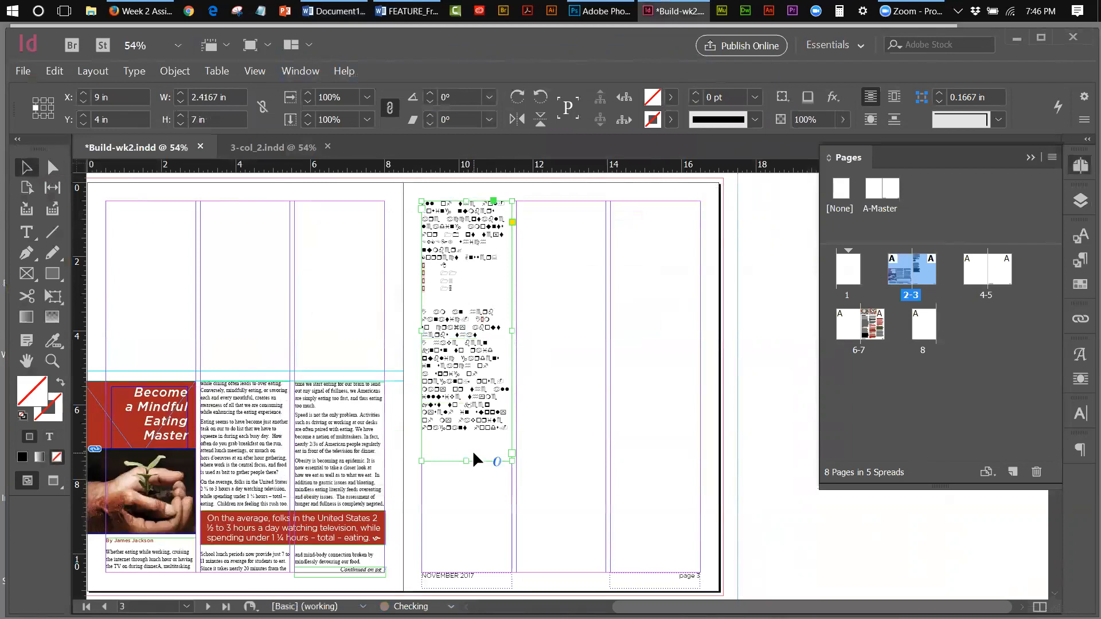
Format all the pasted text on page 3 as Times New Roman at 10 pt.
{"action": "triple_click", "coordinate": [488, 412]}
{"action": "left_click_drag", "start_coordinate": [508, 428], "coordinate": [423, 202]}
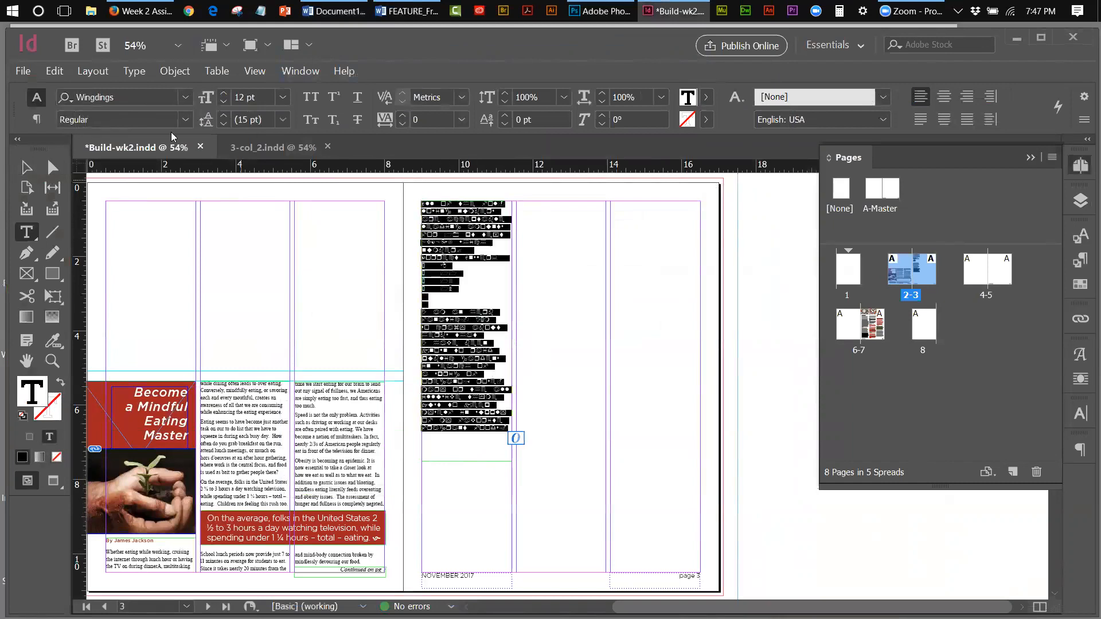
{"action": "left_click", "coordinate": [186, 97]}
{"action": "left_click", "coordinate": [186, 96]}
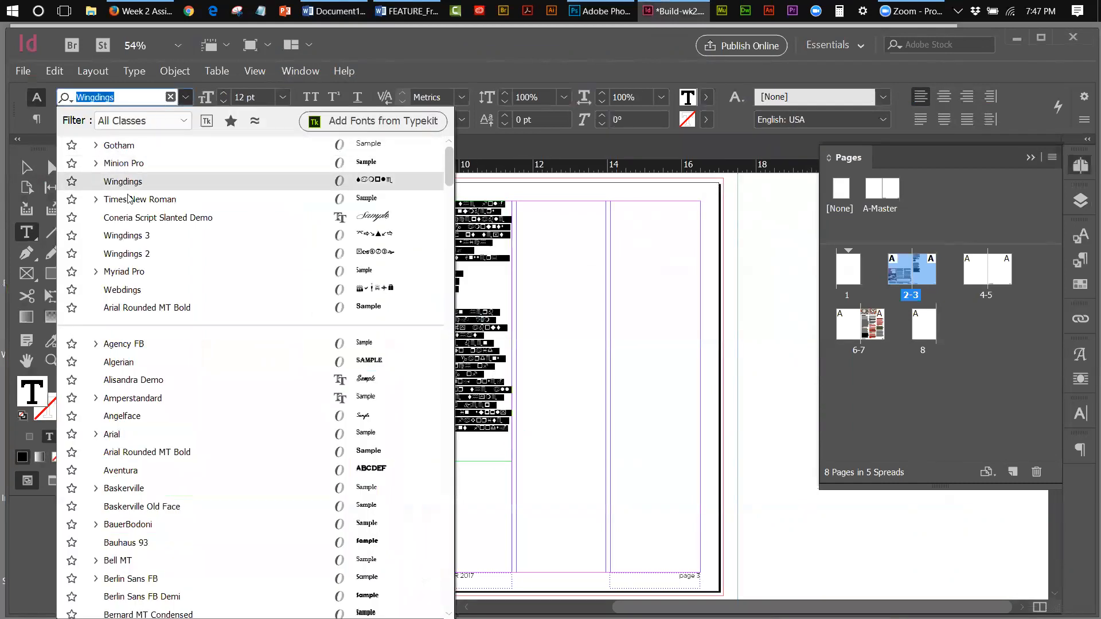
{"action": "left_click", "coordinate": [153, 200]}
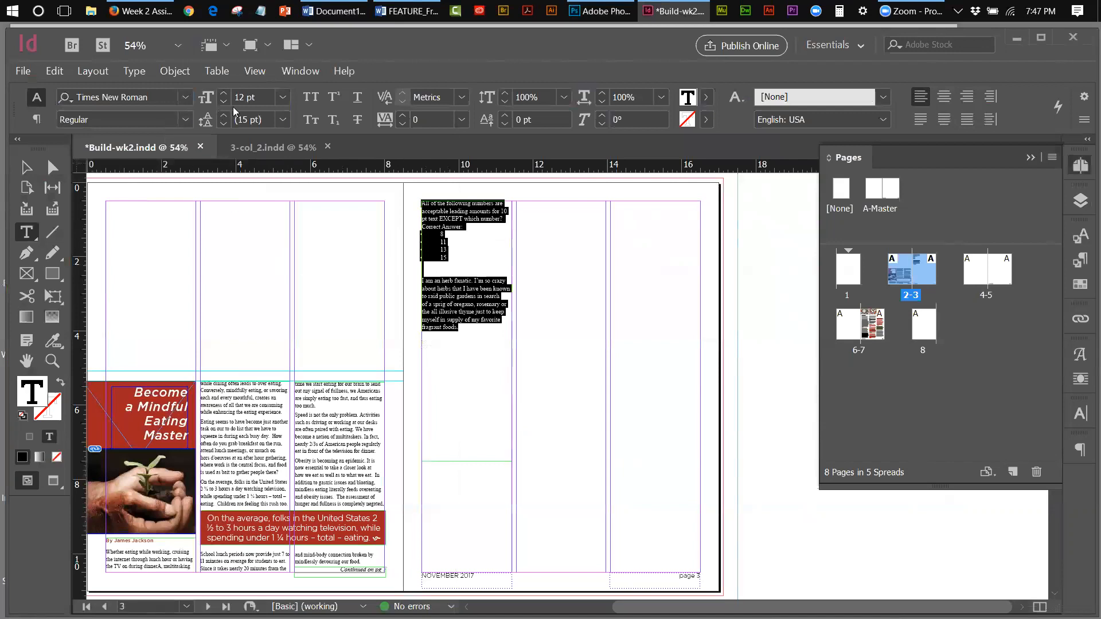
{"action": "left_click", "coordinate": [282, 98]}
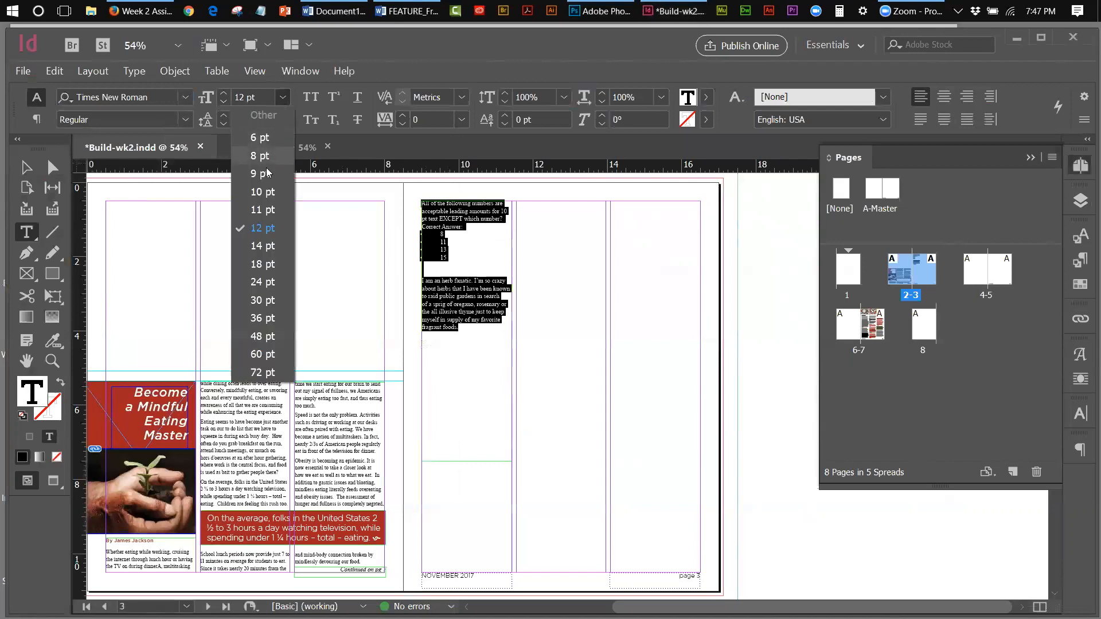
{"action": "left_click", "coordinate": [263, 192]}
{"action": "left_click", "coordinate": [51, 362]}
{"action": "left_click", "coordinate": [434, 224]}
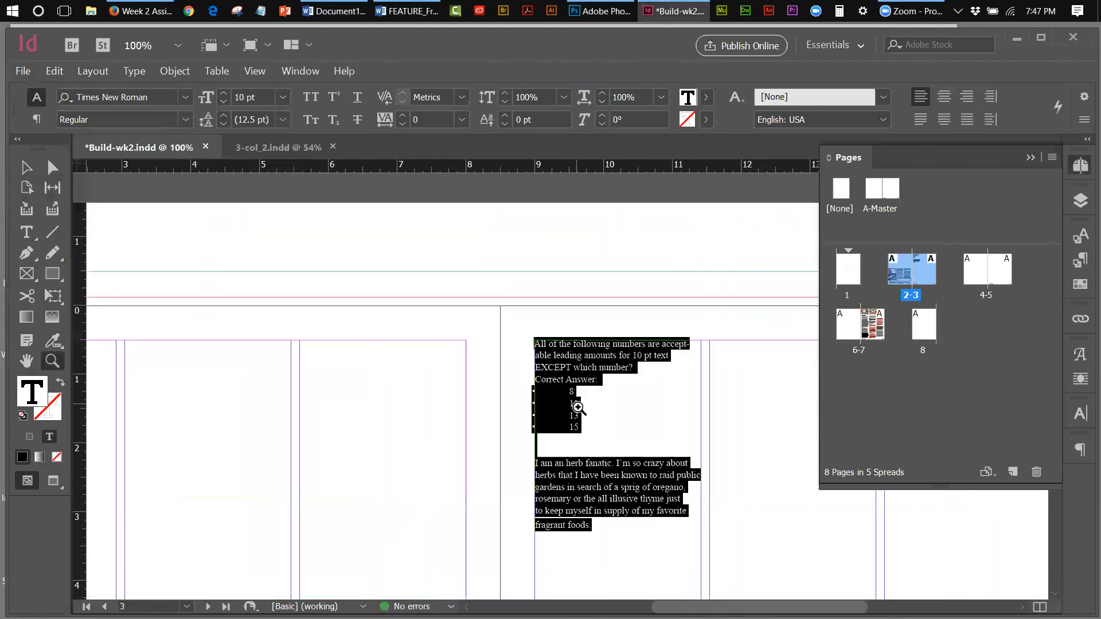
{"action": "left_click", "coordinate": [578, 407]}
{"action": "key", "text": "v"}
{"action": "left_click", "coordinate": [191, 253]}
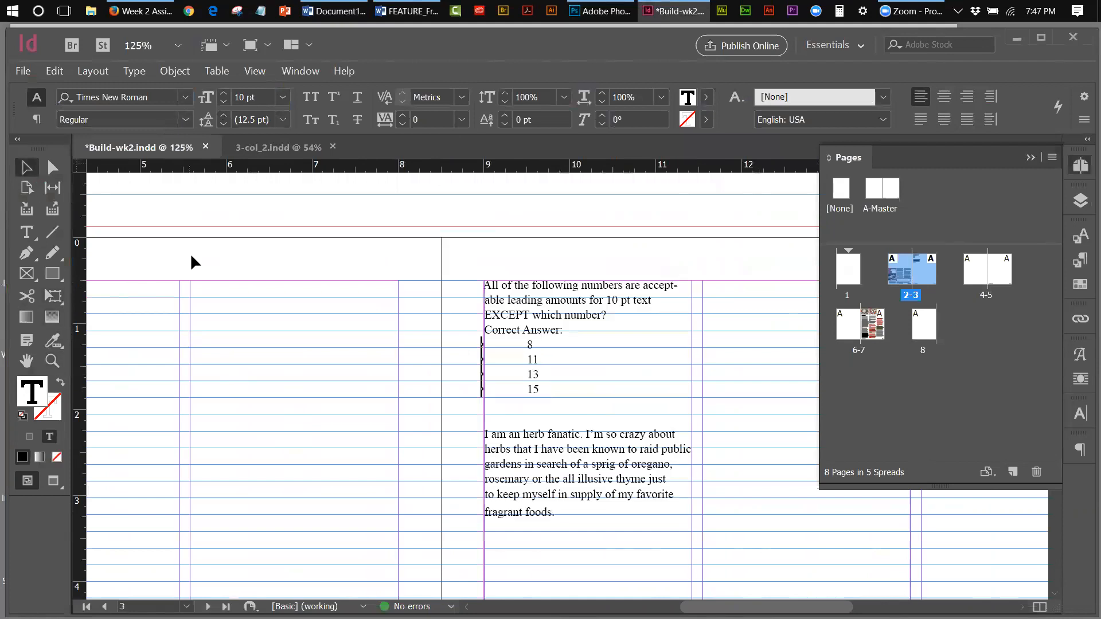
Set the leading of the herb fanatic paragraph to 15 pt and deselect the text to view its spacing.
{"action": "double_click", "coordinate": [542, 450]}
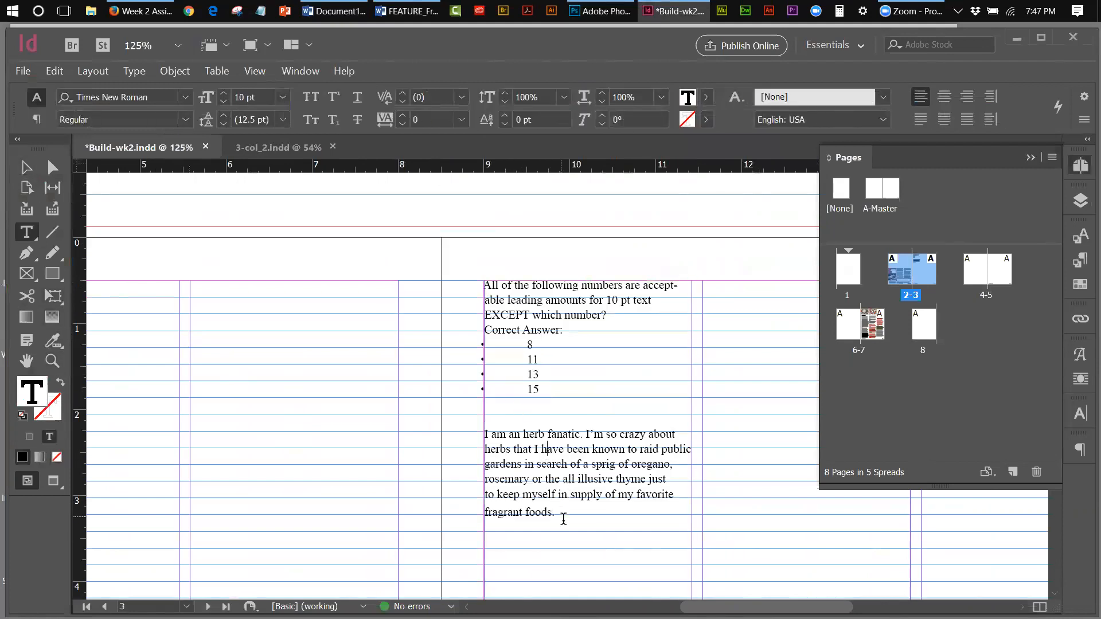
{"action": "left_click_drag", "start_coordinate": [563, 514], "coordinate": [486, 431]}
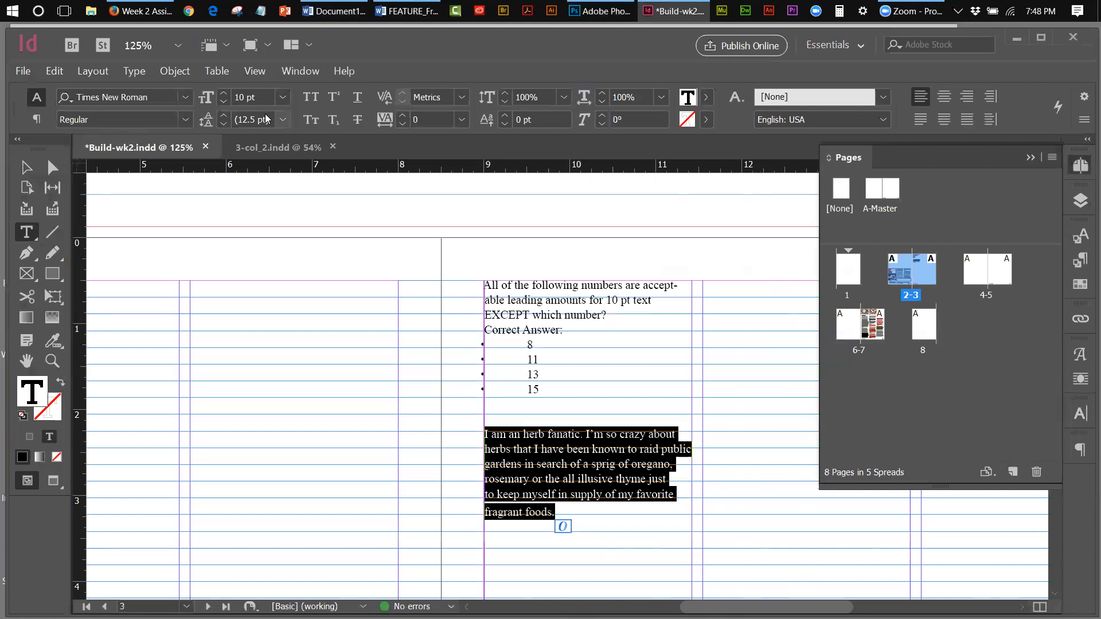
{"action": "left_click", "coordinate": [283, 119]}
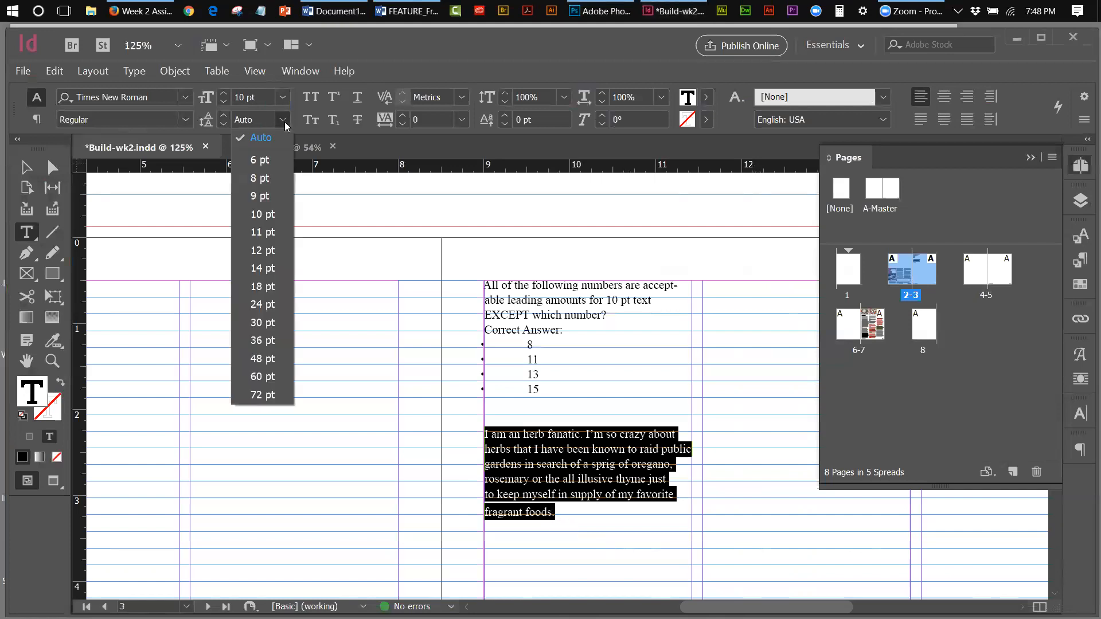
{"action": "left_click", "coordinate": [267, 270]}
{"action": "left_click", "coordinate": [224, 115]}
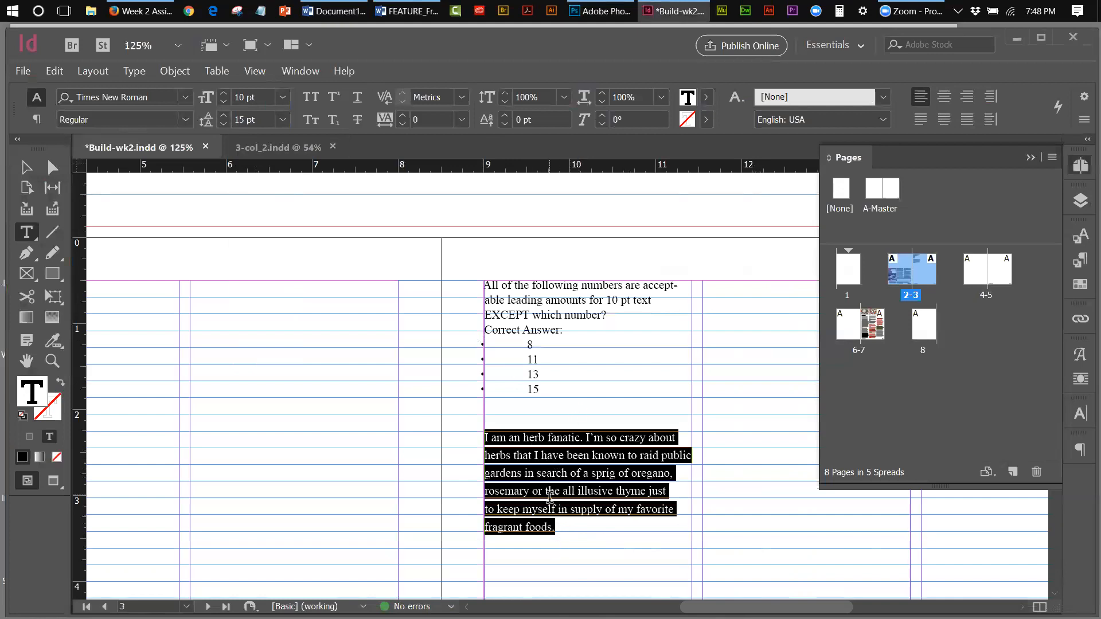
{"action": "left_click", "coordinate": [25, 166]}
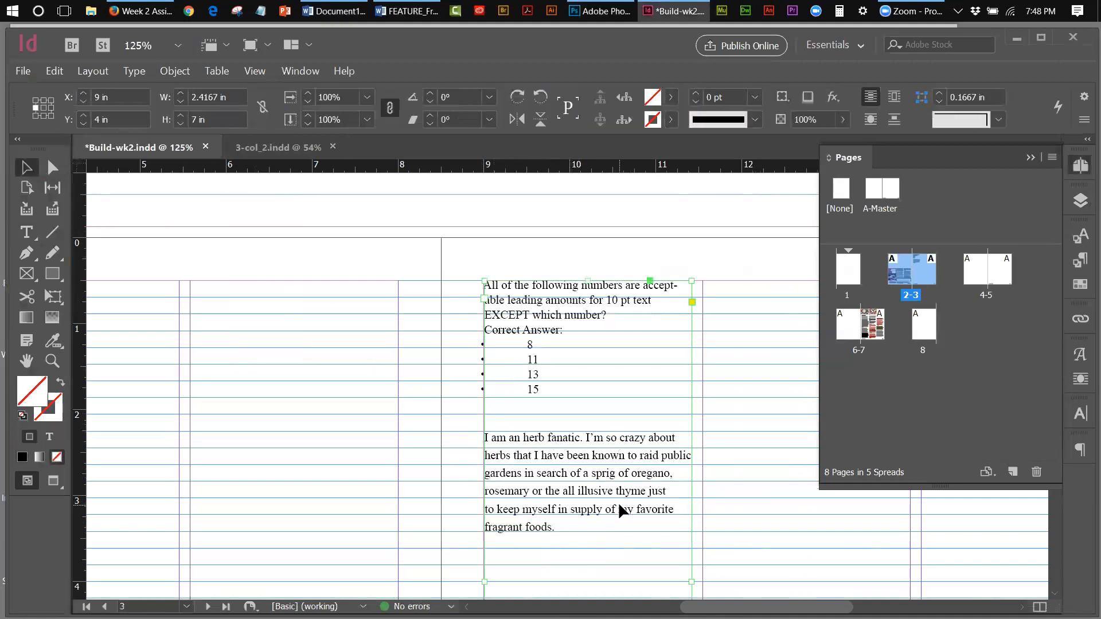
Reduce the herb fanatic paragraph's leading to 13 pt and deselect the text to view its spacing.
{"action": "double_click", "coordinate": [560, 516]}
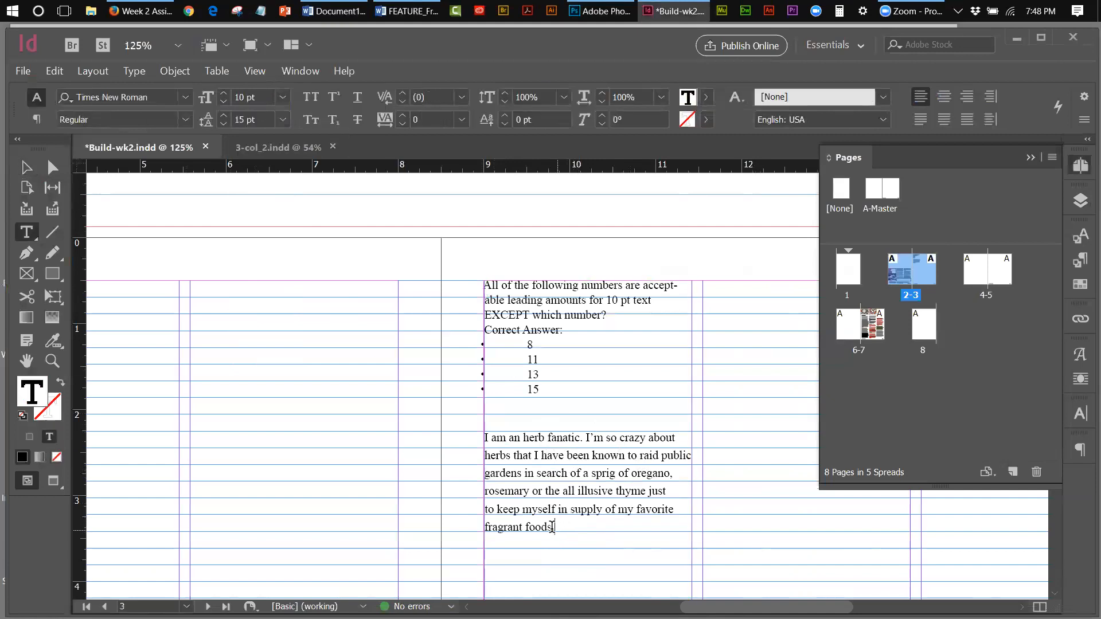
{"action": "left_click_drag", "start_coordinate": [555, 529], "coordinate": [485, 434]}
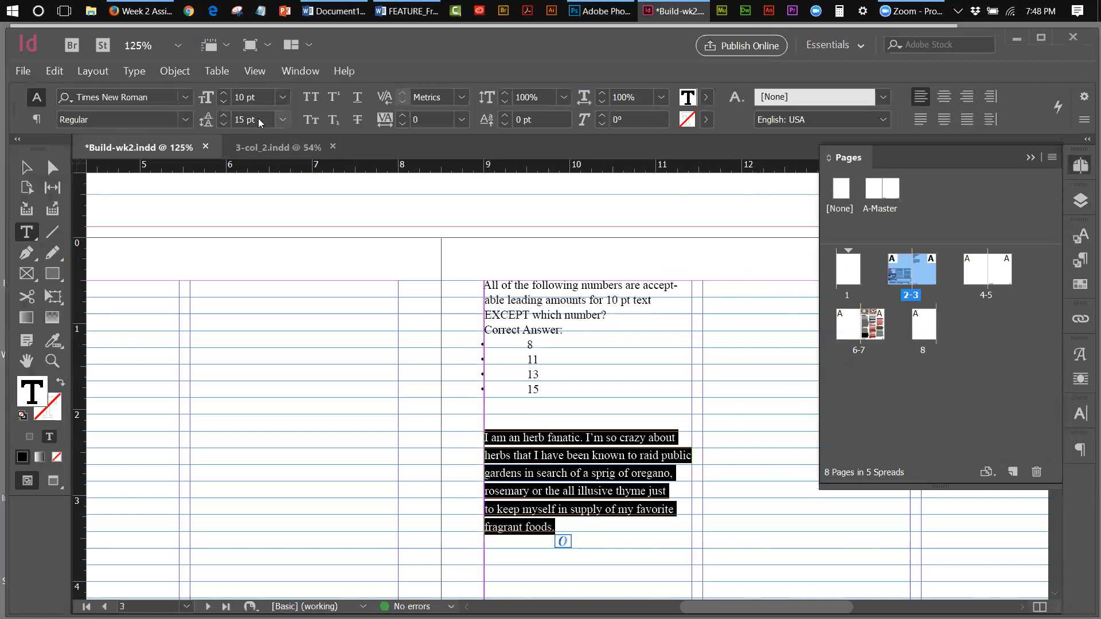
{"action": "left_click", "coordinate": [224, 123]}
{"action": "left_click", "coordinate": [224, 124]}
{"action": "left_click", "coordinate": [26, 167]}
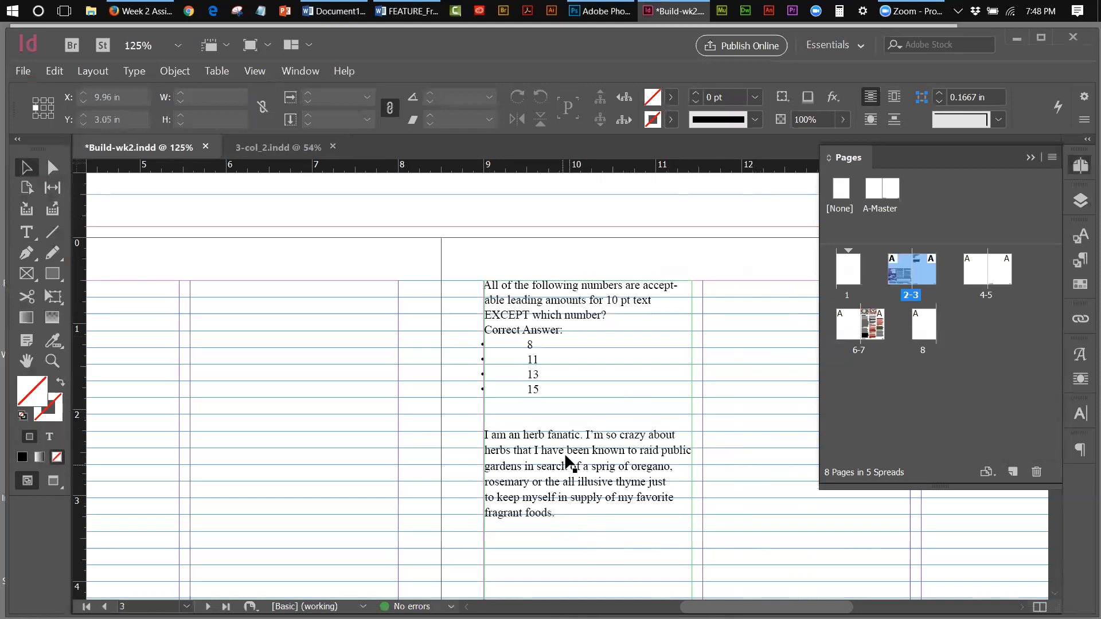
Reduce the herb fanatic paragraph's leading to 11 pt and deselect the text to view its spacing.
{"action": "double_click", "coordinate": [557, 512]}
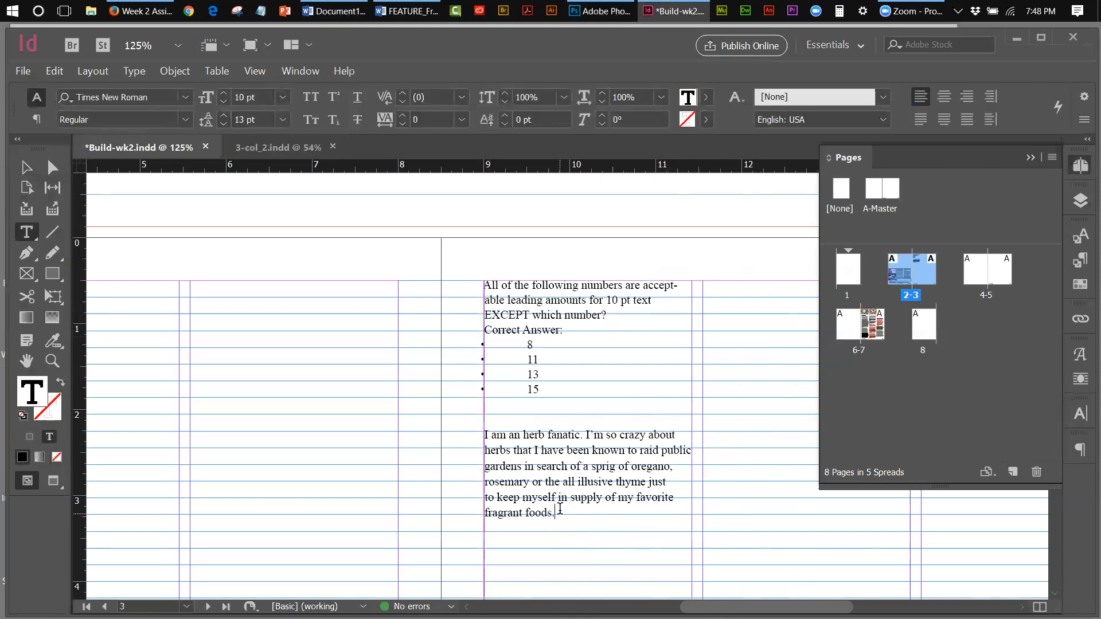
{"action": "left_click_drag", "start_coordinate": [556, 512], "coordinate": [485, 434]}
{"action": "left_click", "coordinate": [224, 124]}
{"action": "left_click", "coordinate": [224, 123]}
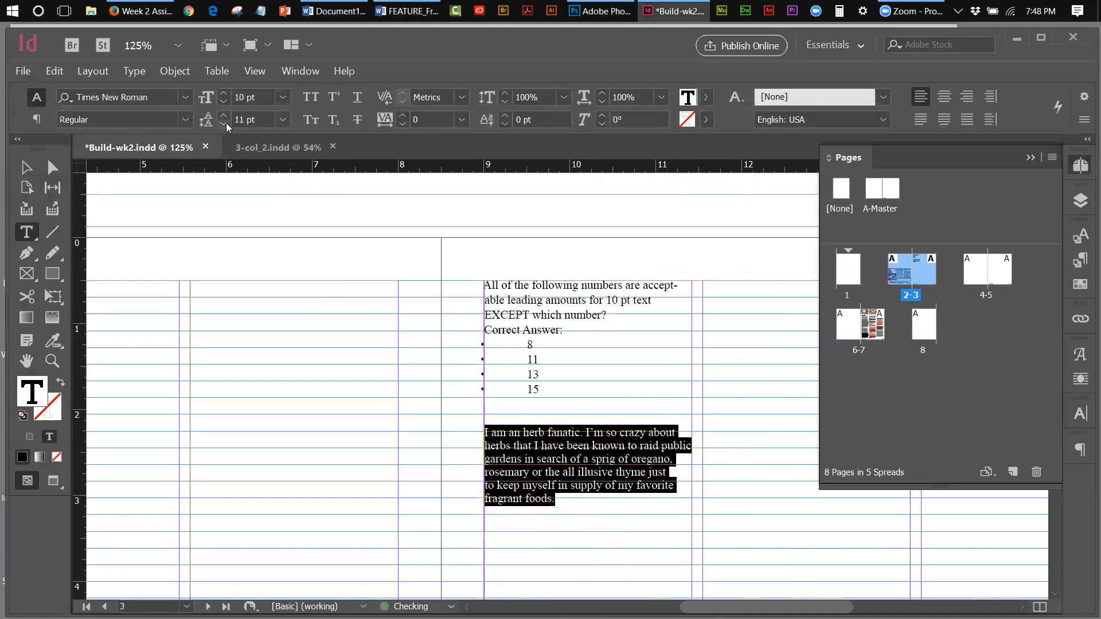
{"action": "left_click", "coordinate": [30, 168]}
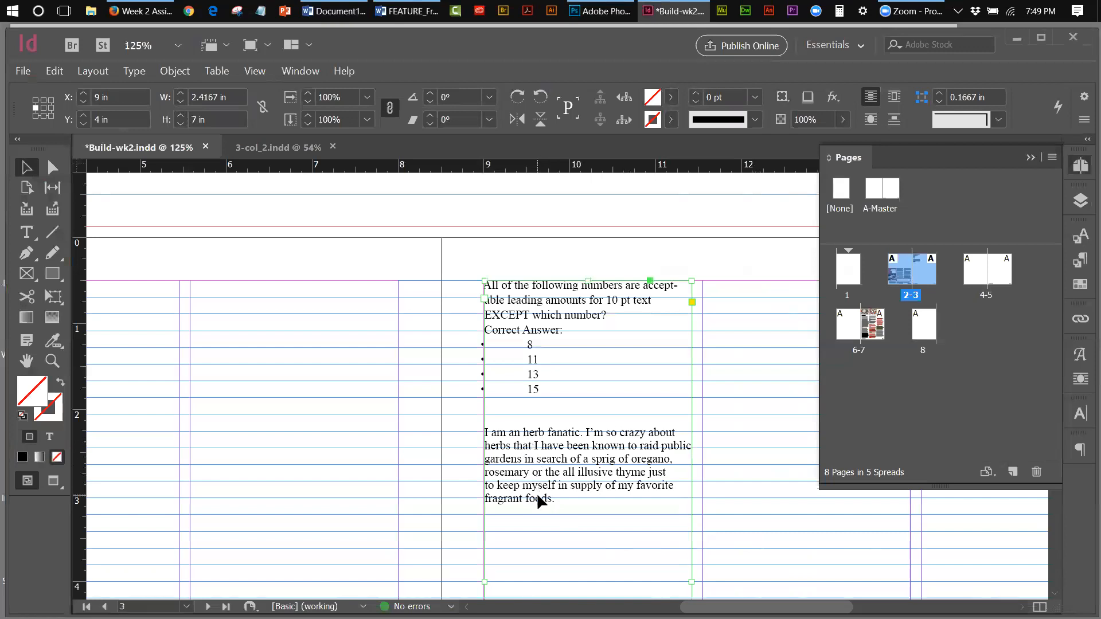
Set the herb fanatic paragraph solid with 10 pt leading and deselect the text to view its spacing.
{"action": "double_click", "coordinate": [568, 510]}
{"action": "left_click_drag", "start_coordinate": [566, 506], "coordinate": [482, 434]}
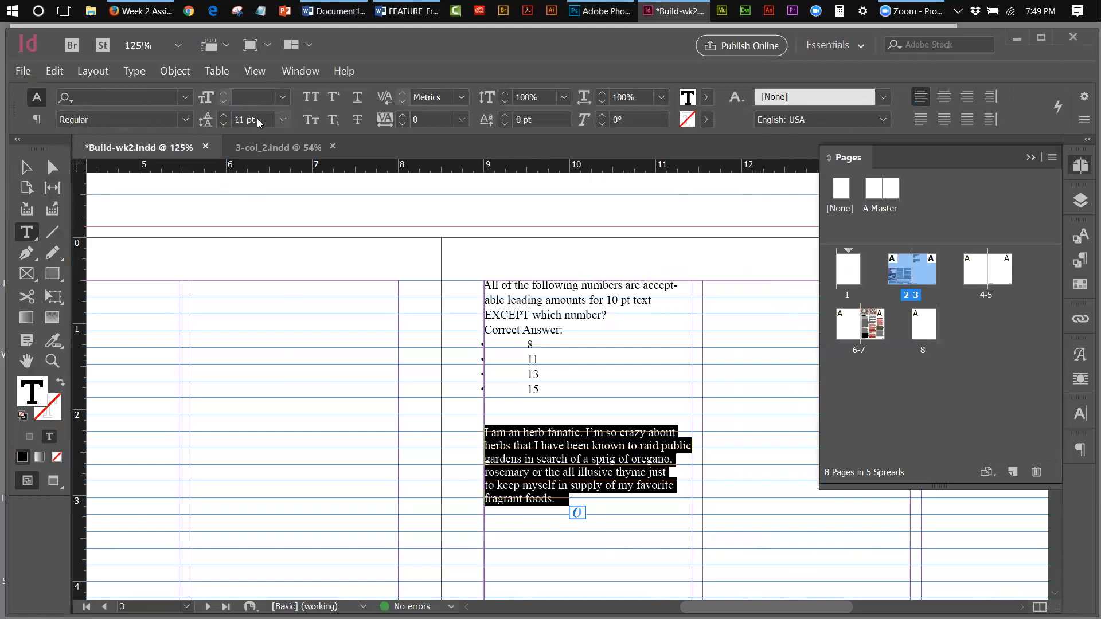
{"action": "left_click", "coordinate": [529, 446]}
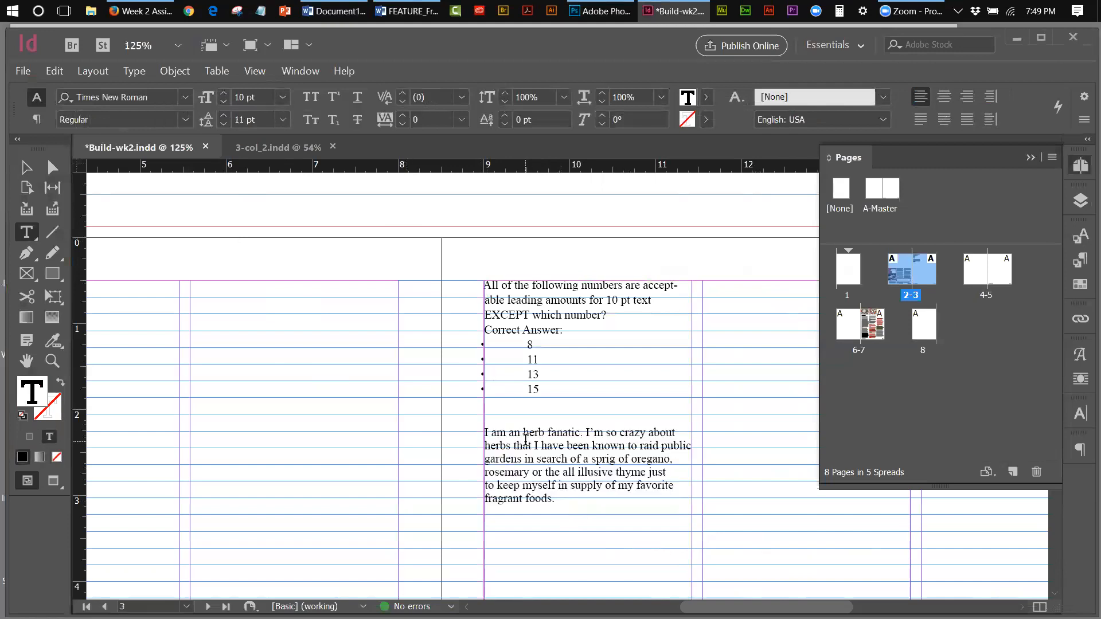
{"action": "left_click_drag", "start_coordinate": [556, 502], "coordinate": [484, 434]}
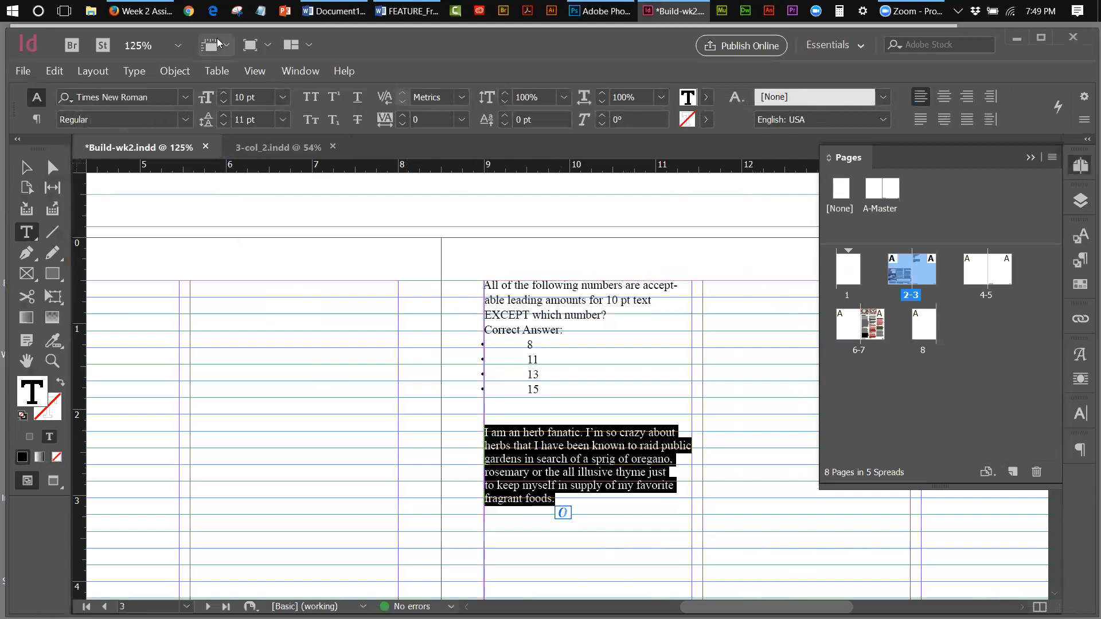
{"action": "left_click", "coordinate": [224, 116]}
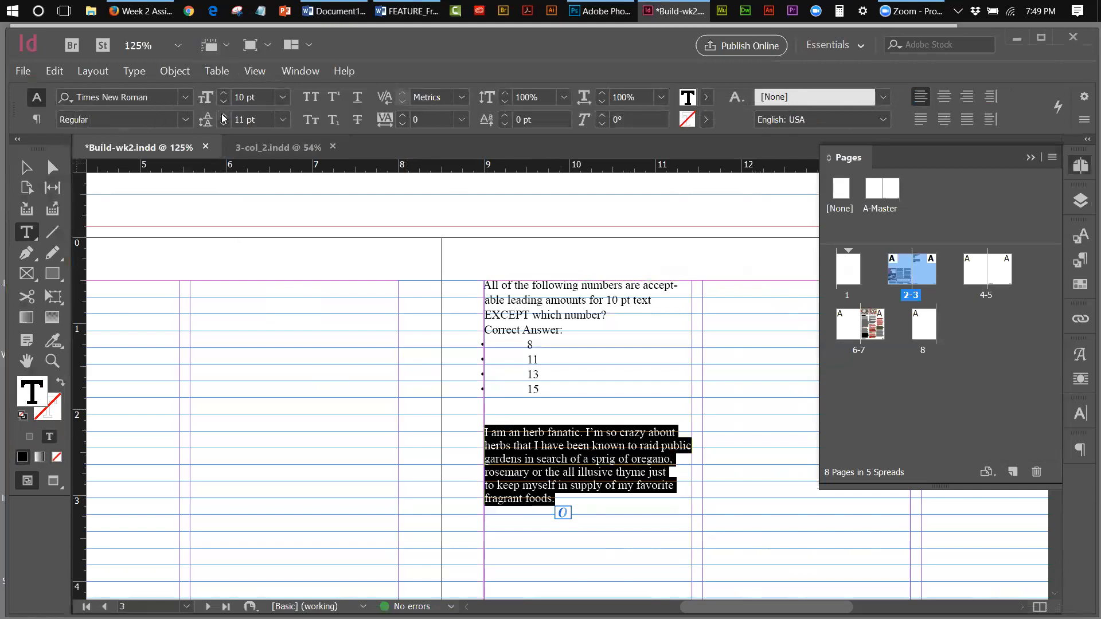
{"action": "left_click", "coordinate": [221, 122]}
{"action": "left_click", "coordinate": [221, 123]}
{"action": "left_click", "coordinate": [25, 167]}
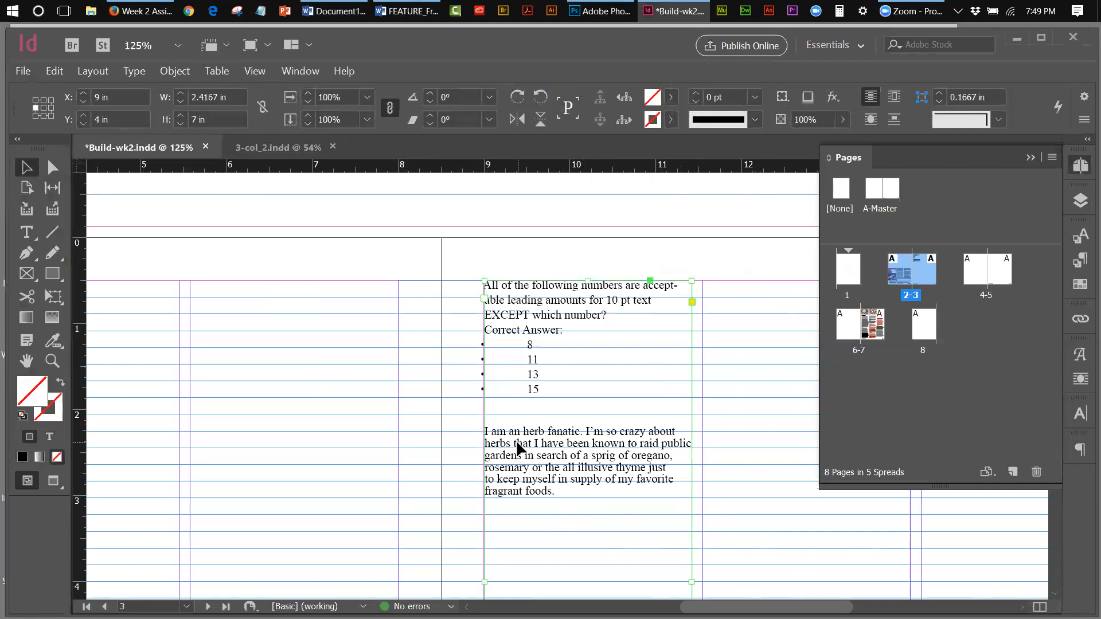
Tighten the herb fanatic paragraph's leading to 8 pt and deselect the text to view its overlapping lines.
{"action": "double_click", "coordinate": [548, 494]}
{"action": "left_click_drag", "start_coordinate": [555, 493], "coordinate": [485, 431]}
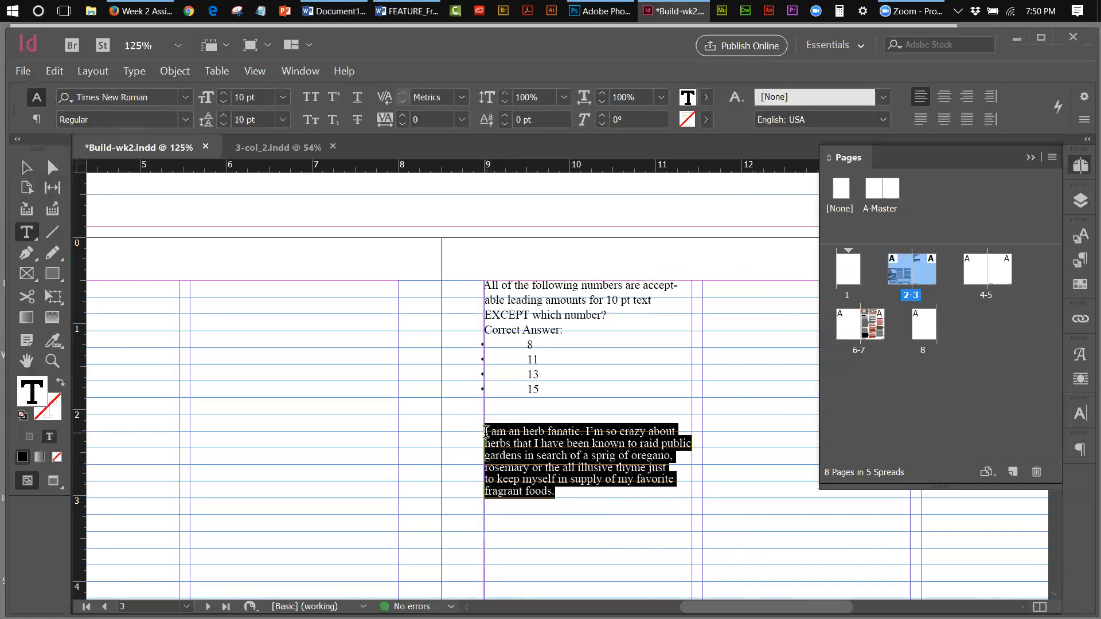
{"action": "left_click", "coordinate": [225, 124]}
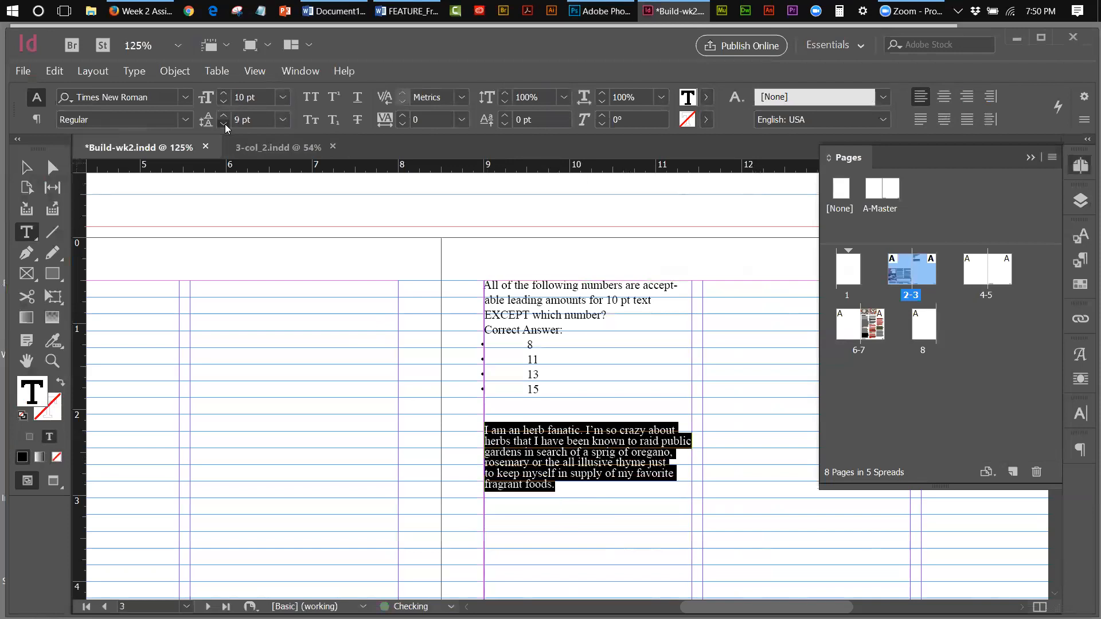
{"action": "left_click", "coordinate": [225, 124]}
{"action": "left_click", "coordinate": [26, 167]}
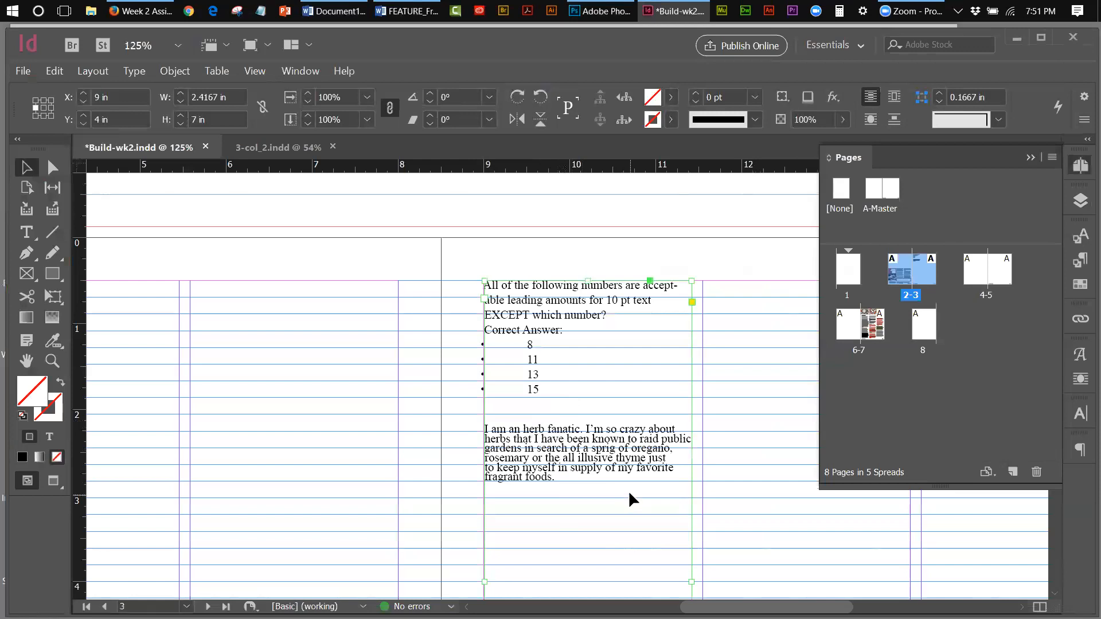
Set the herb fanatic paragraph's leading to 12 pt and deselect the text to view its spacing.
{"action": "double_click", "coordinate": [552, 474]}
{"action": "left_click_drag", "start_coordinate": [551, 472], "coordinate": [481, 430]}
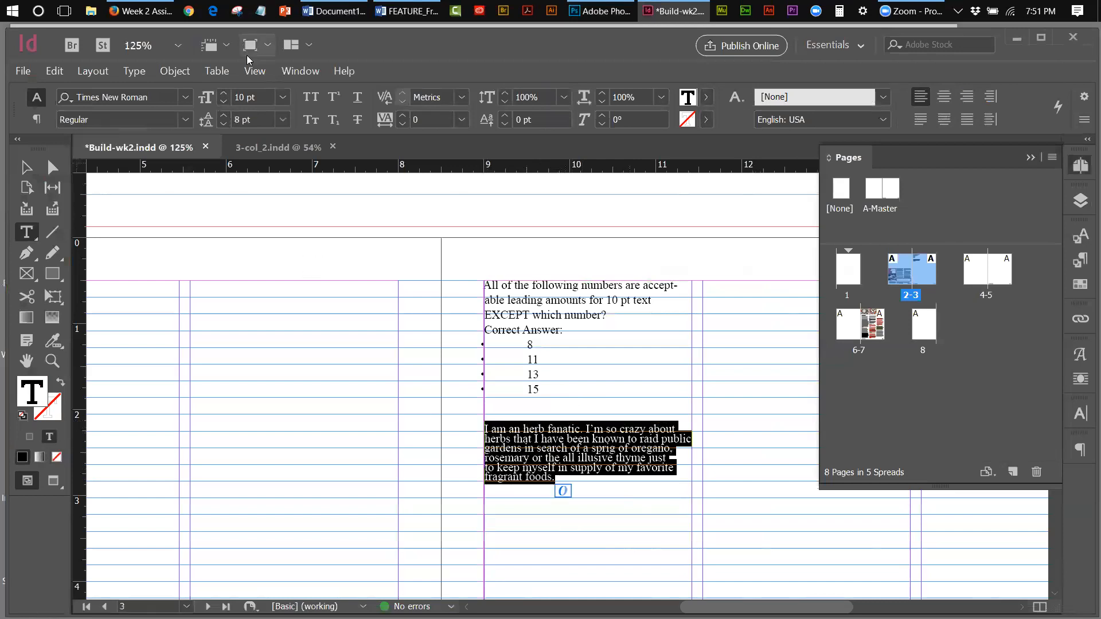
{"action": "left_click", "coordinate": [239, 121]}
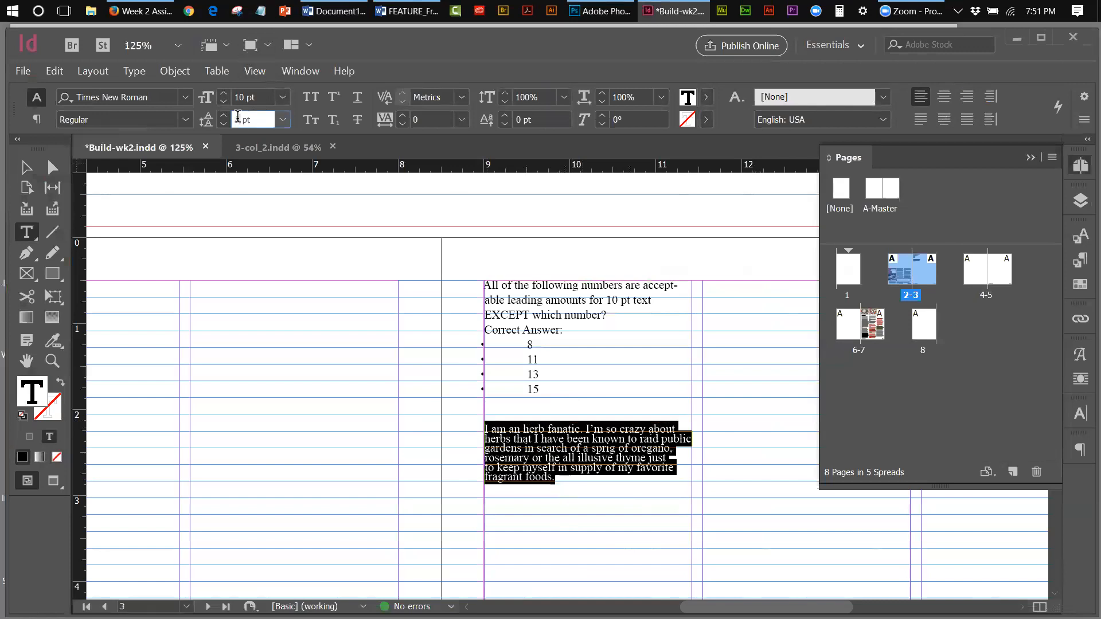
{"action": "double_click", "coordinate": [239, 120]}
{"action": "type", "text": "12"}
{"action": "left_click", "coordinate": [35, 168]}
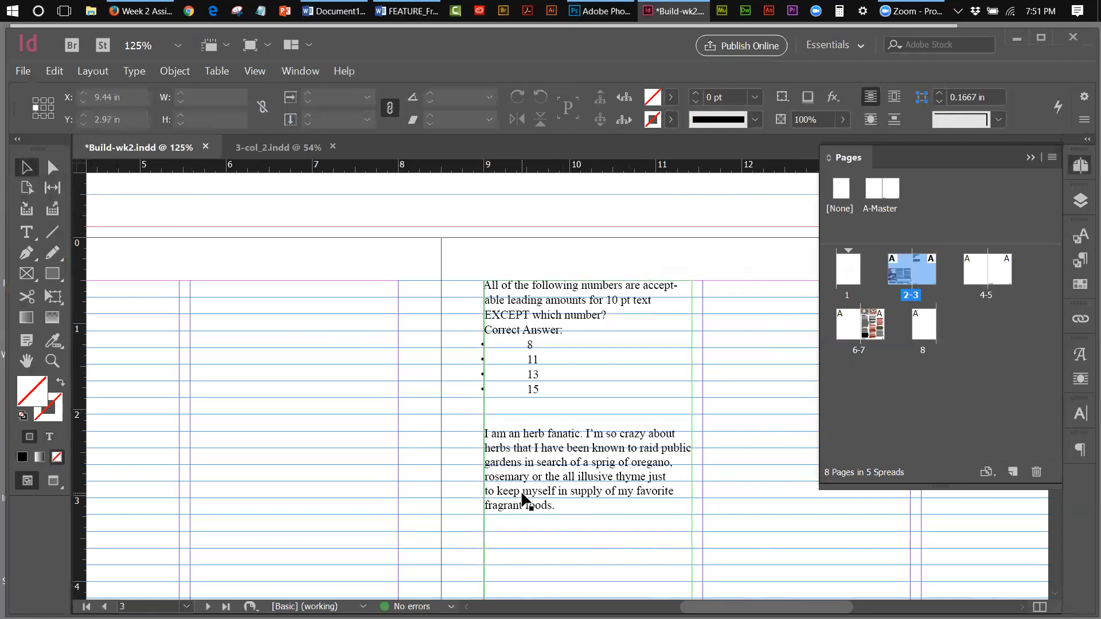
Increase the herb fanatic paragraph's leading to 13 pt and deselect the text to compare its spacing.
{"action": "double_click", "coordinate": [554, 504]}
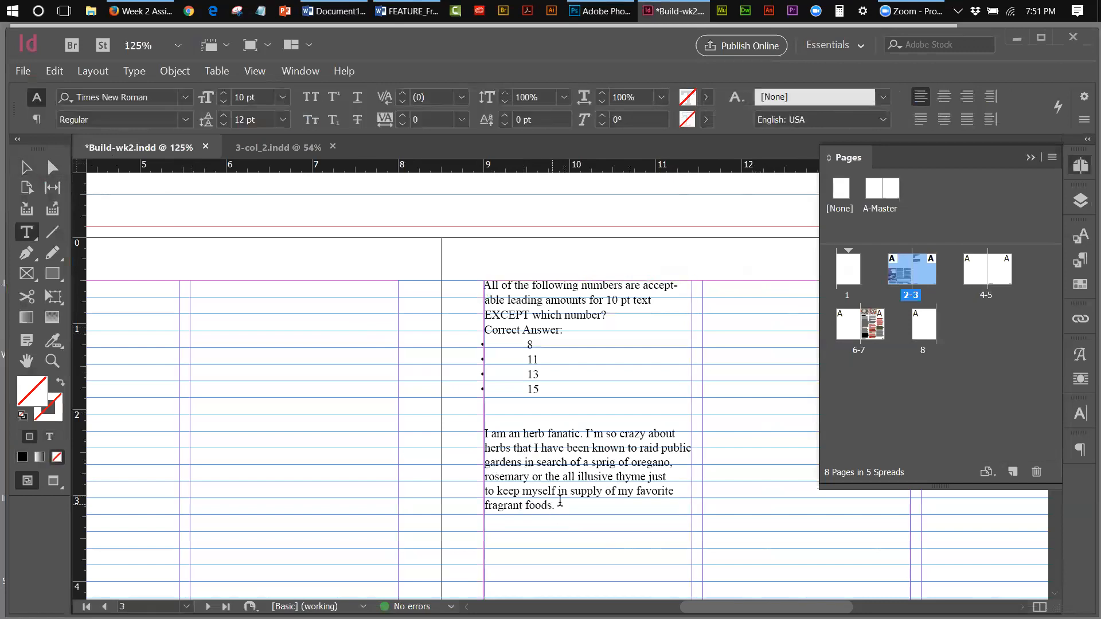
{"action": "left_click_drag", "start_coordinate": [557, 505], "coordinate": [471, 410]}
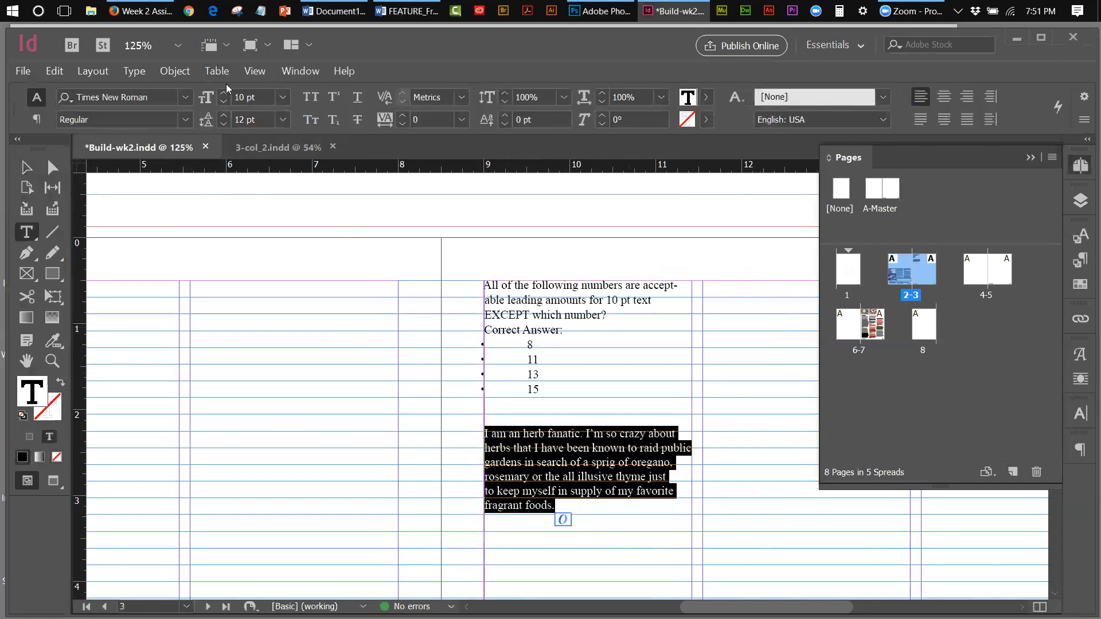
{"action": "left_click", "coordinate": [245, 118]}
{"action": "left_click_drag", "start_coordinate": [245, 117], "coordinate": [240, 117]}
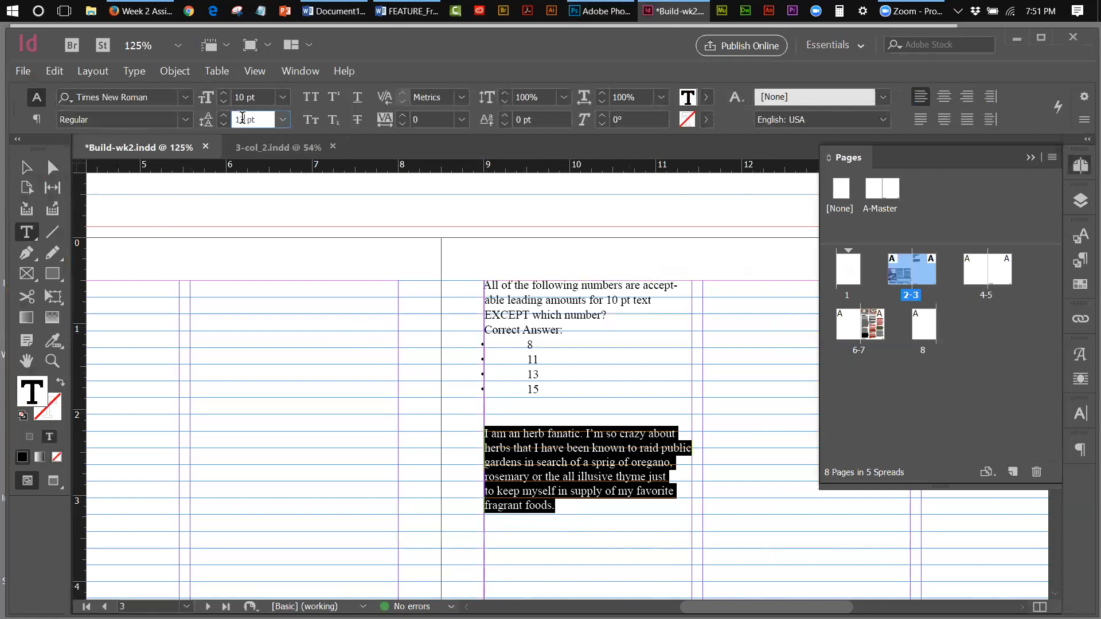
{"action": "type", "text": "3"}
{"action": "left_click", "coordinate": [38, 173]}
Delete the leading practice text frame from page 3 and fit the whole spread in the window.
{"action": "left_click", "coordinate": [652, 454]}
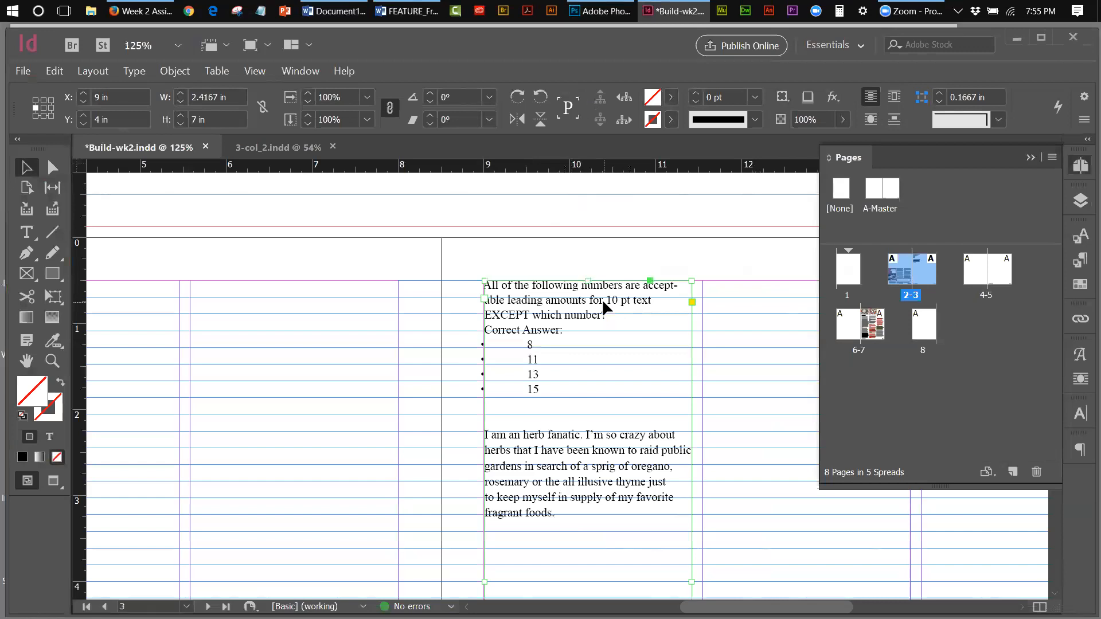
{"action": "key", "text": "Delete"}
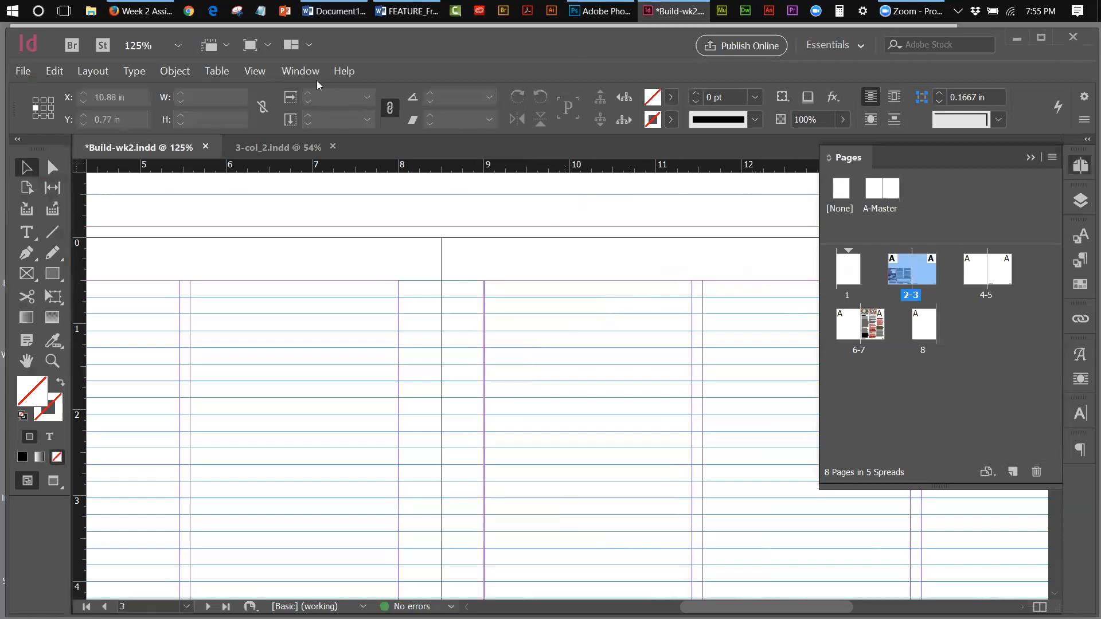
{"action": "left_click", "coordinate": [254, 71]}
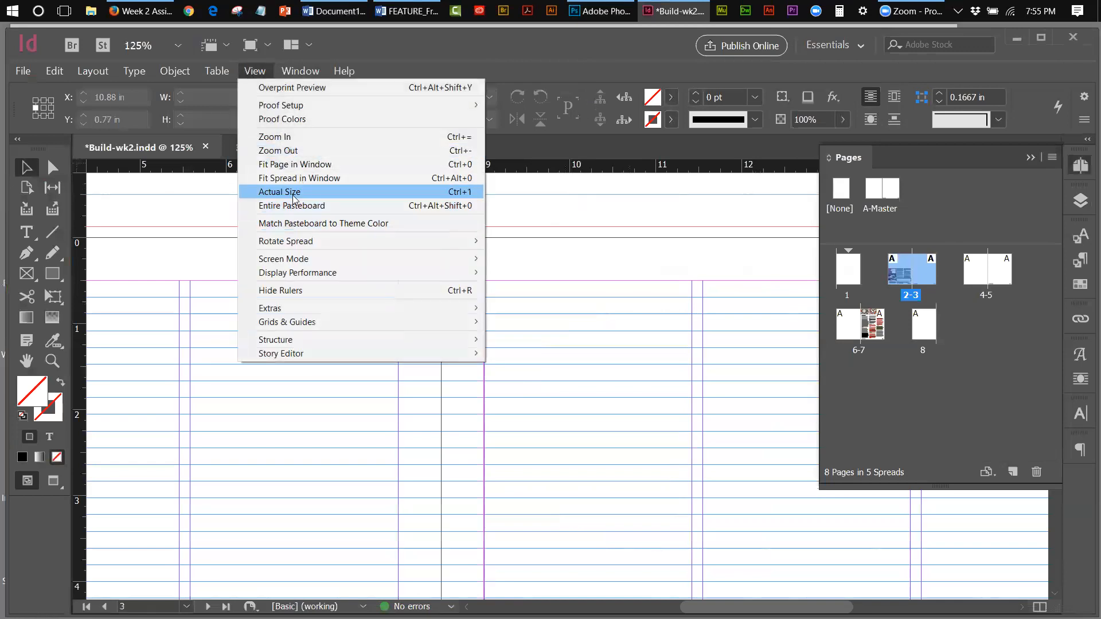
{"action": "left_click", "coordinate": [304, 178]}
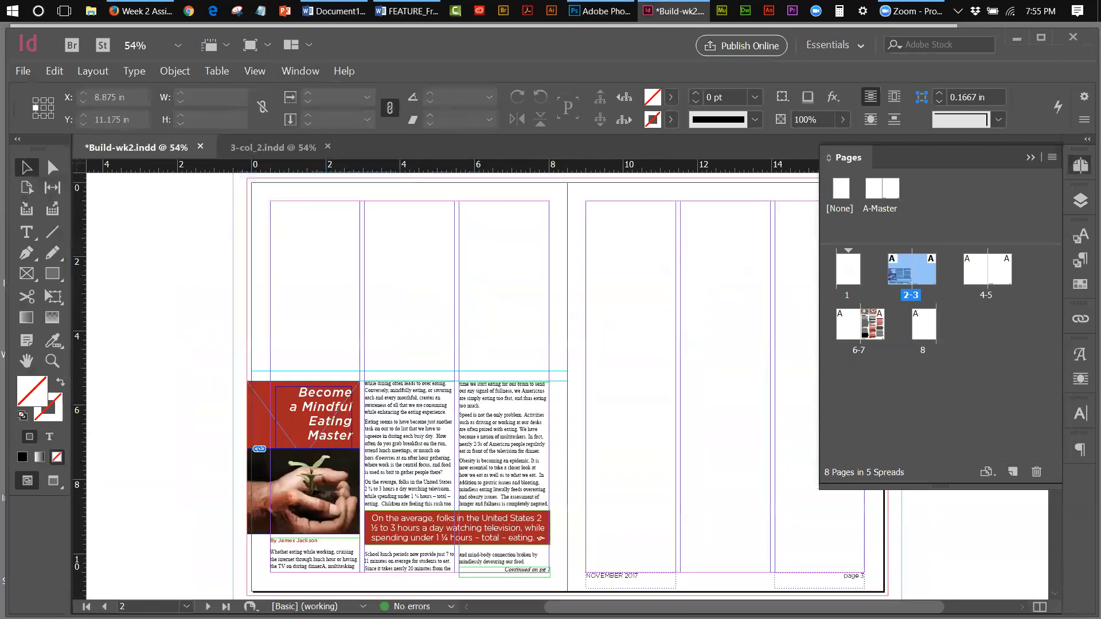
{"action": "scroll", "coordinate": [528, 421], "scroll_direction": "right", "scroll_amount": 3}
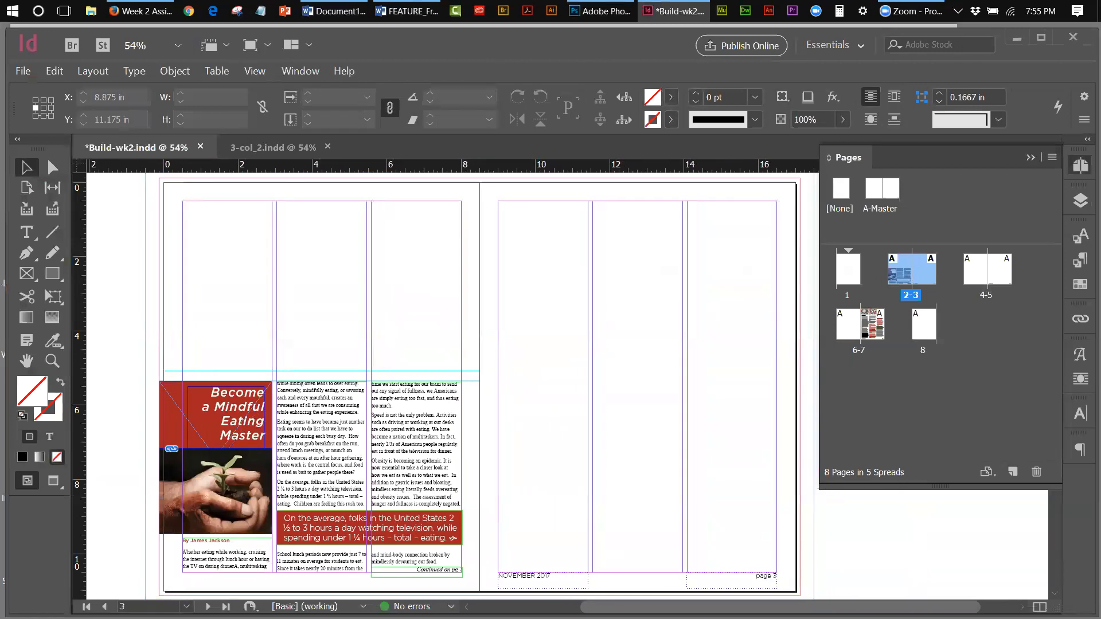
In 3-col_2.indd, reduce the leading of the Fresh Herbs headline on page 3 to 32 pt and deselect the text.
{"action": "left_click", "coordinate": [267, 148]}
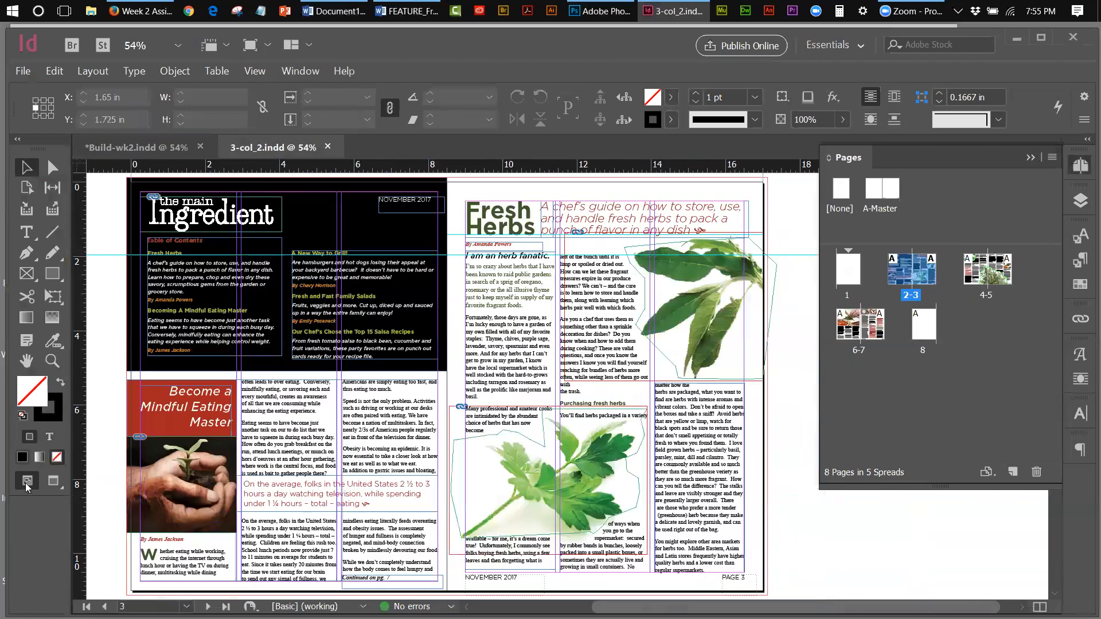
{"action": "left_click", "coordinate": [52, 361]}
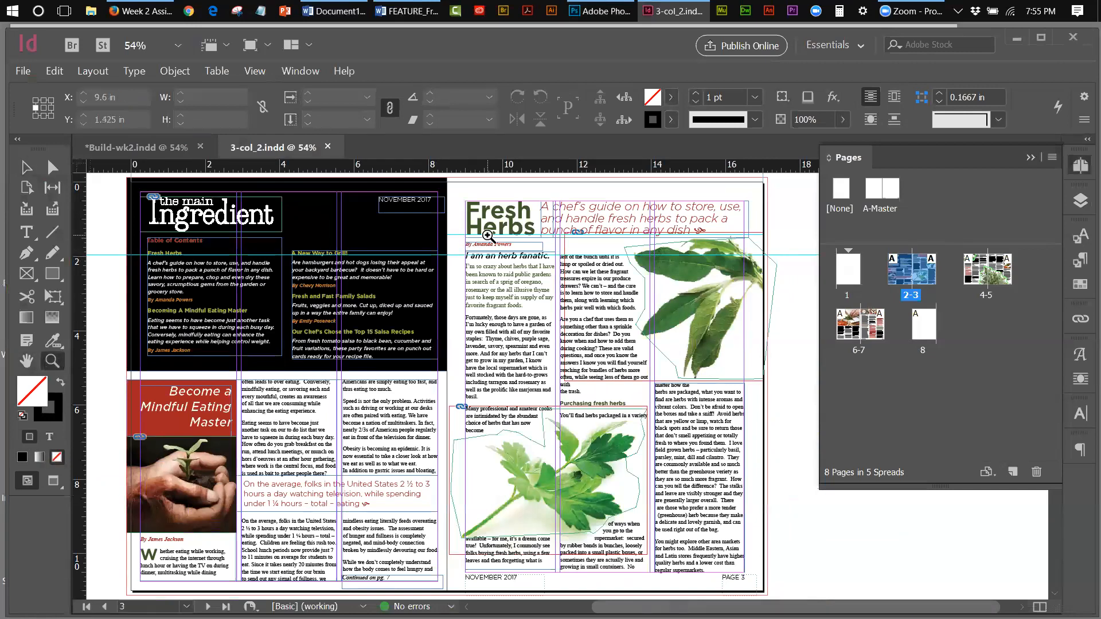
{"action": "left_click", "coordinate": [498, 238]}
{"action": "left_click", "coordinate": [608, 377]}
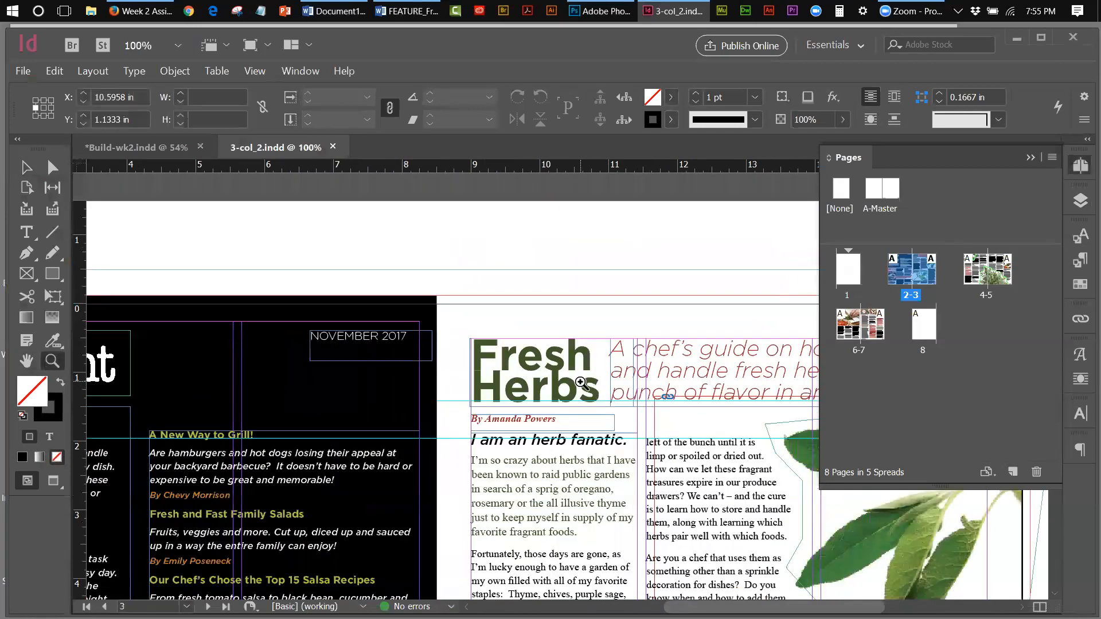
{"action": "left_click", "coordinate": [591, 401]}
{"action": "left_click", "coordinate": [559, 400]}
{"action": "left_click", "coordinate": [26, 167]}
{"action": "double_click", "coordinate": [499, 388]}
{"action": "left_click_drag", "start_coordinate": [608, 395], "coordinate": [414, 313]}
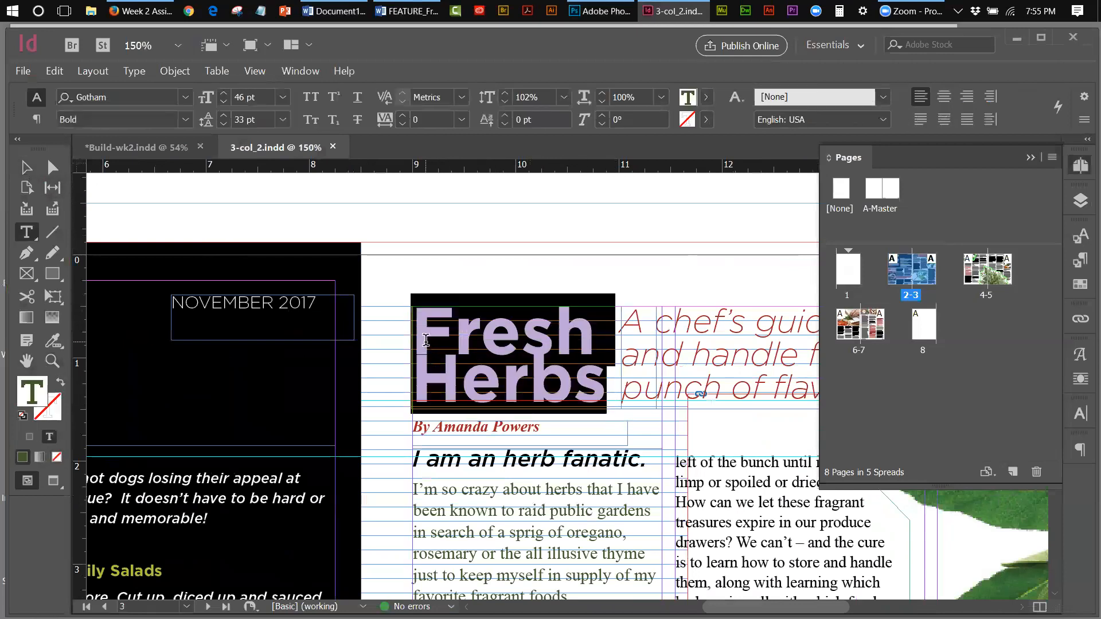
{"action": "left_click", "coordinate": [223, 124]}
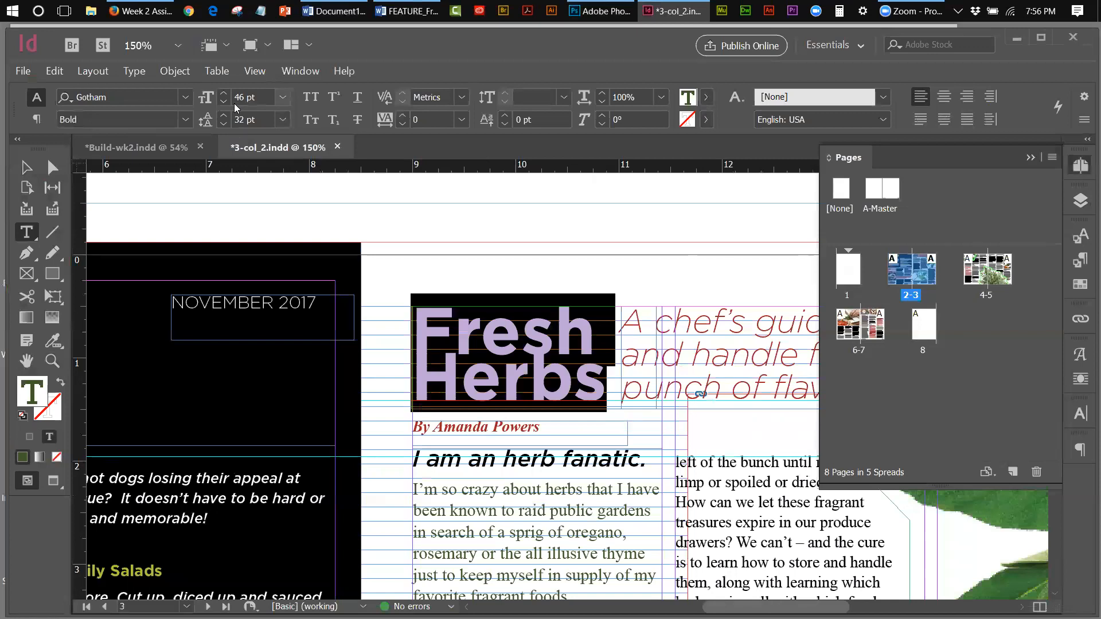
{"action": "left_click", "coordinate": [32, 170]}
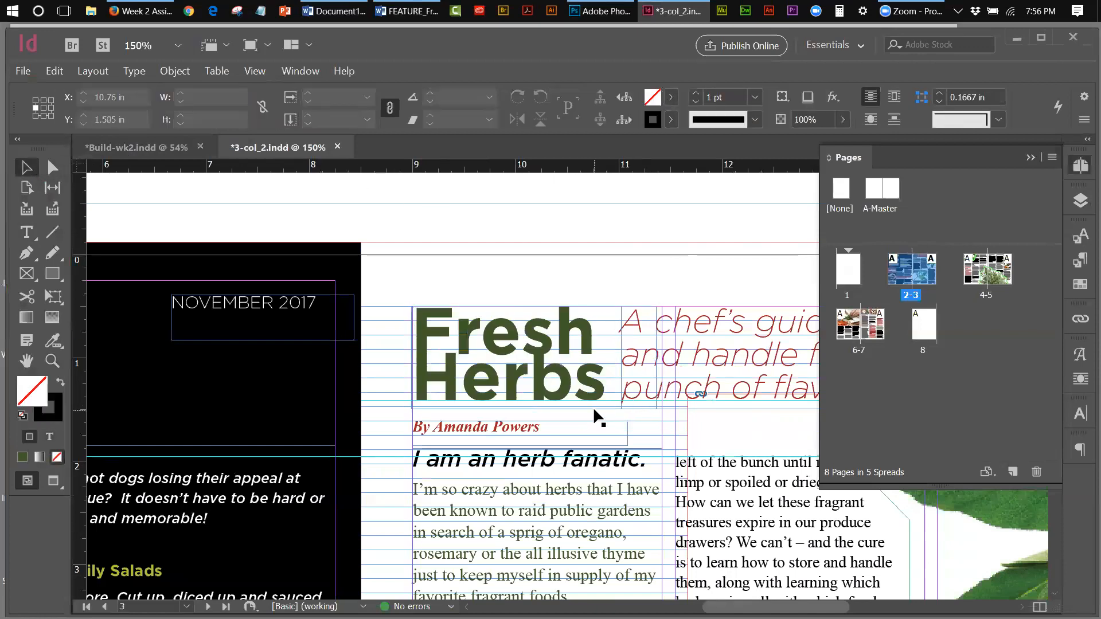
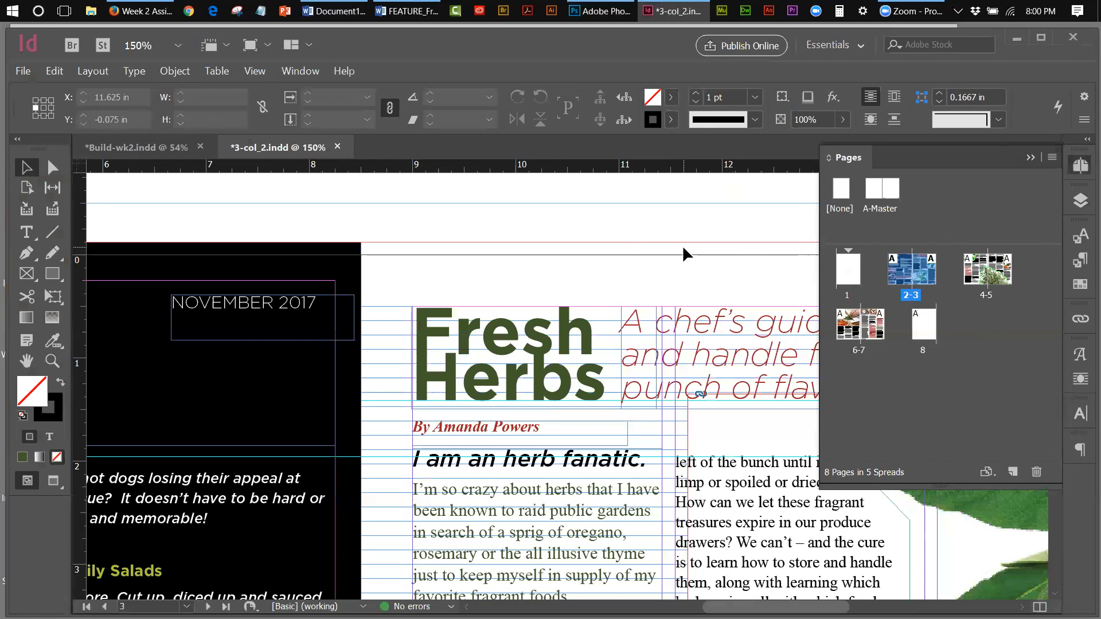
View the FEATURE_Fresh_Herbs article in Word, and open the recent file chopping-herbs.tif in Photoshop.
{"action": "left_click", "coordinate": [421, 18]}
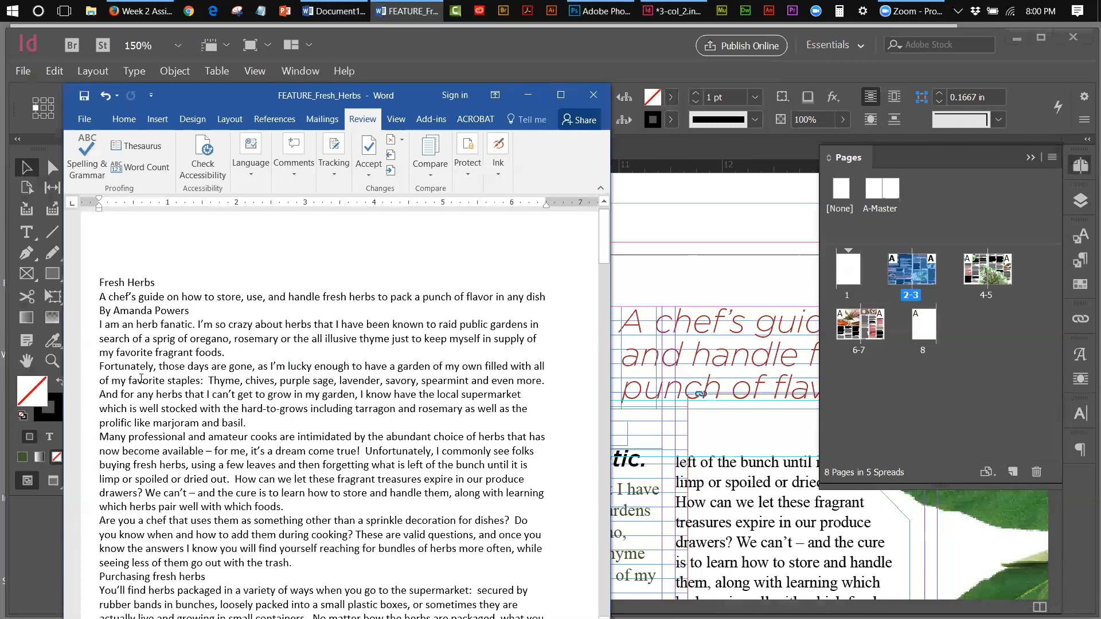
{"action": "left_click", "coordinate": [527, 95]}
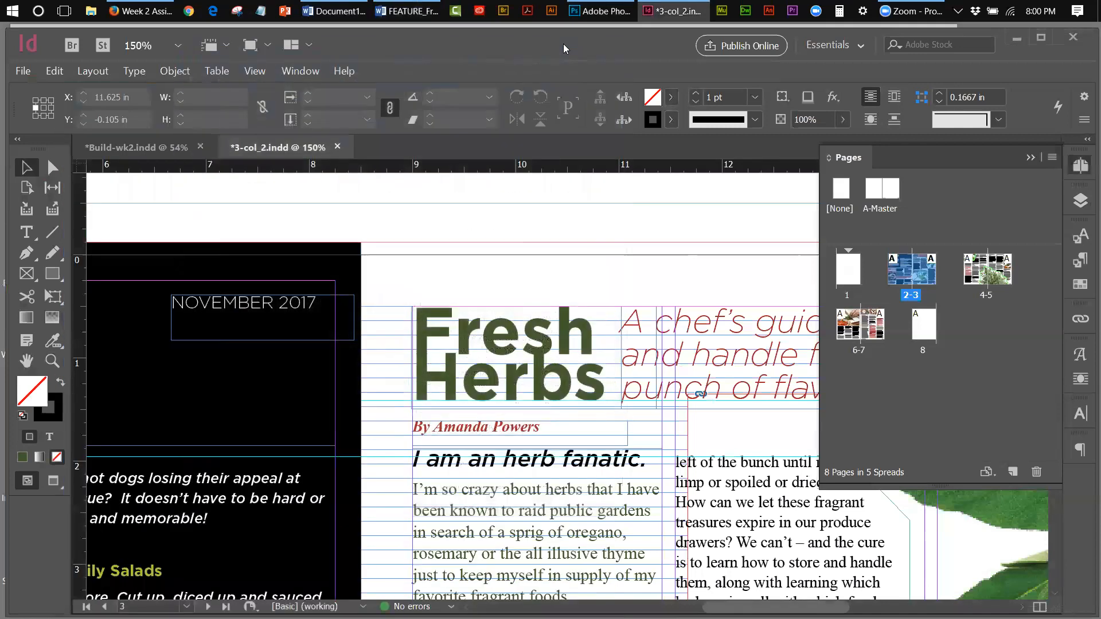
{"action": "left_click", "coordinate": [602, 16]}
{"action": "left_click", "coordinate": [176, 237]}
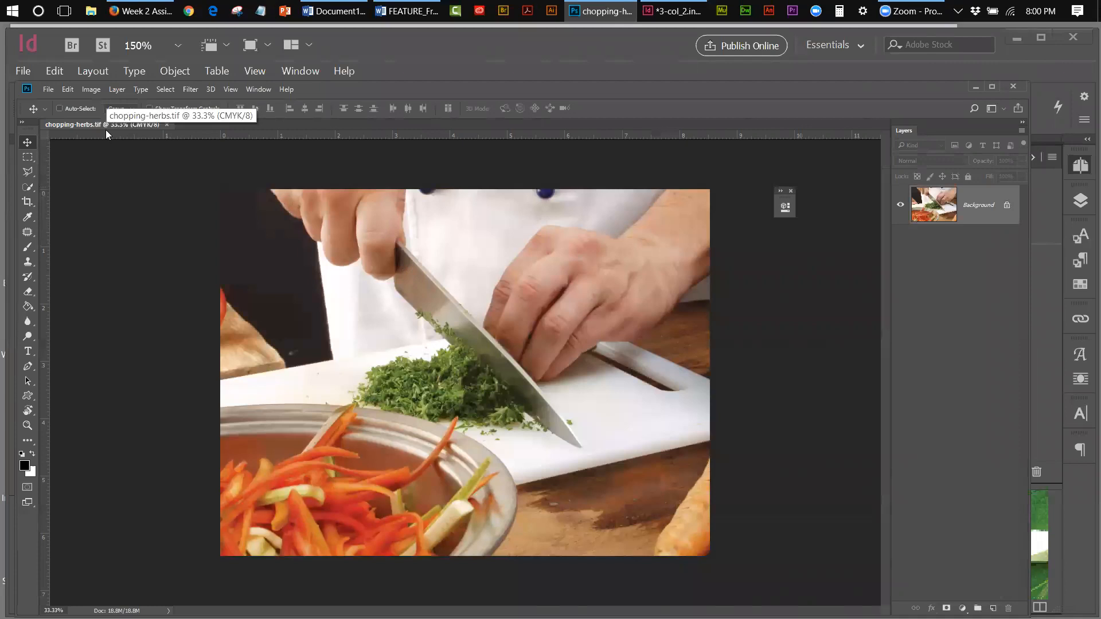
Check the print dimensions and resolution of chopping-herbs.tif in Photoshop's Image Size dialog.
{"action": "left_click", "coordinate": [95, 74]}
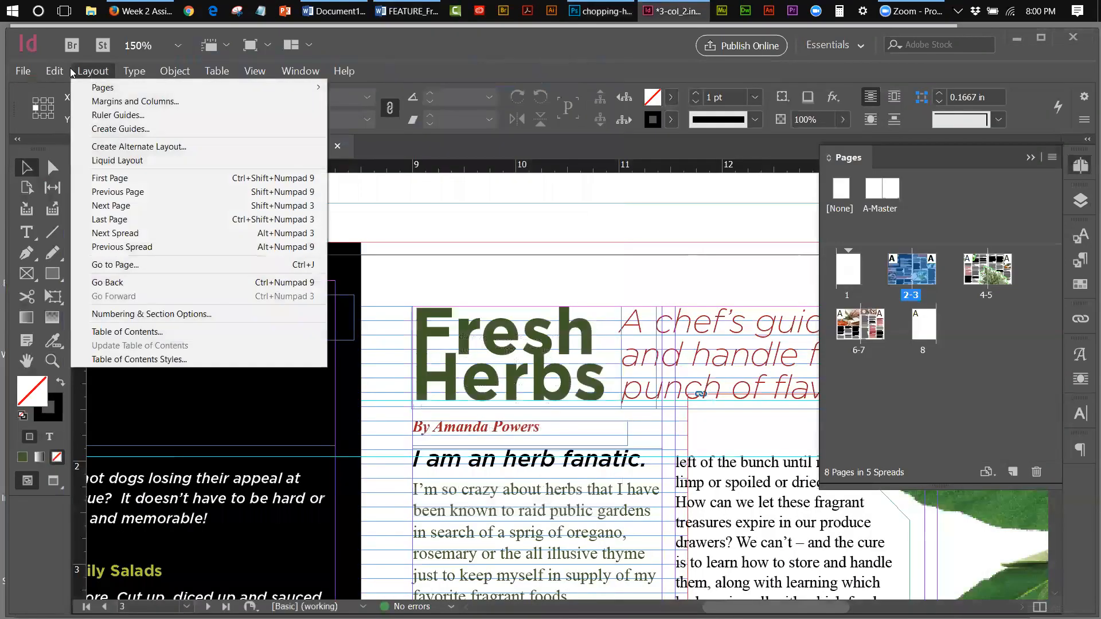
{"action": "left_click", "coordinate": [585, 13]}
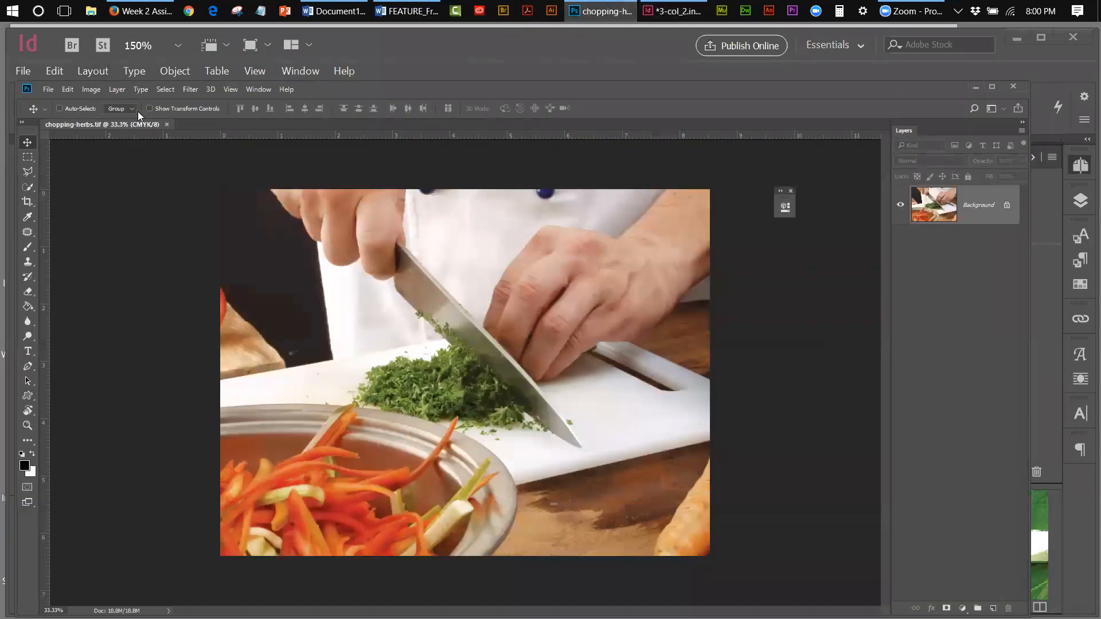
{"action": "left_click", "coordinate": [92, 90]}
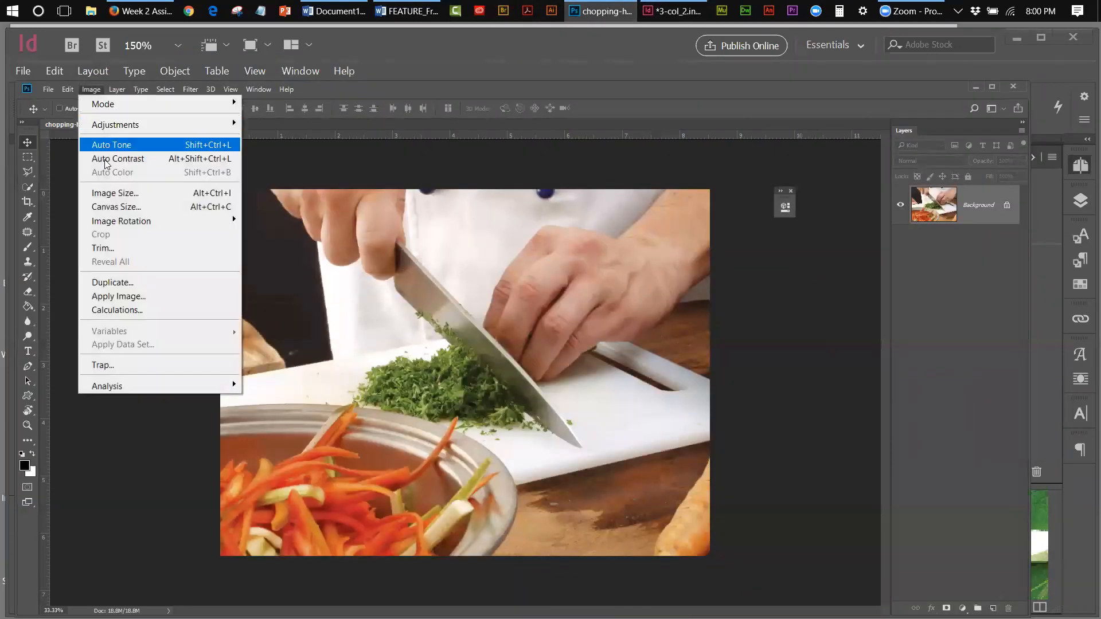
{"action": "left_click", "coordinate": [113, 193]}
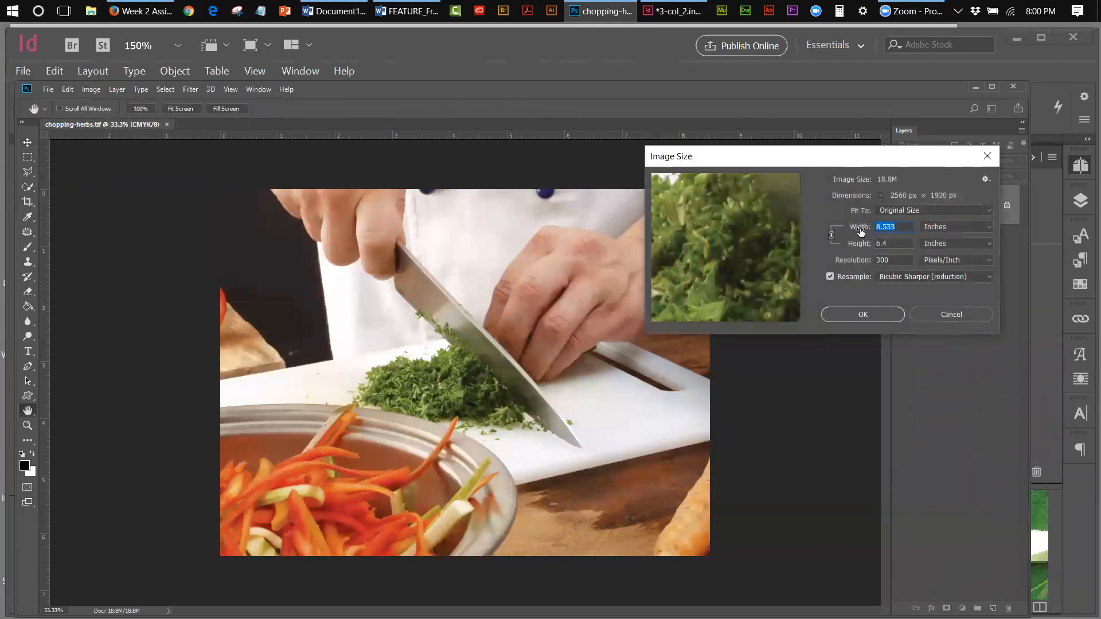
{"action": "left_click_drag", "start_coordinate": [862, 232], "coordinate": [876, 232]}
{"action": "left_click", "coordinate": [885, 313]}
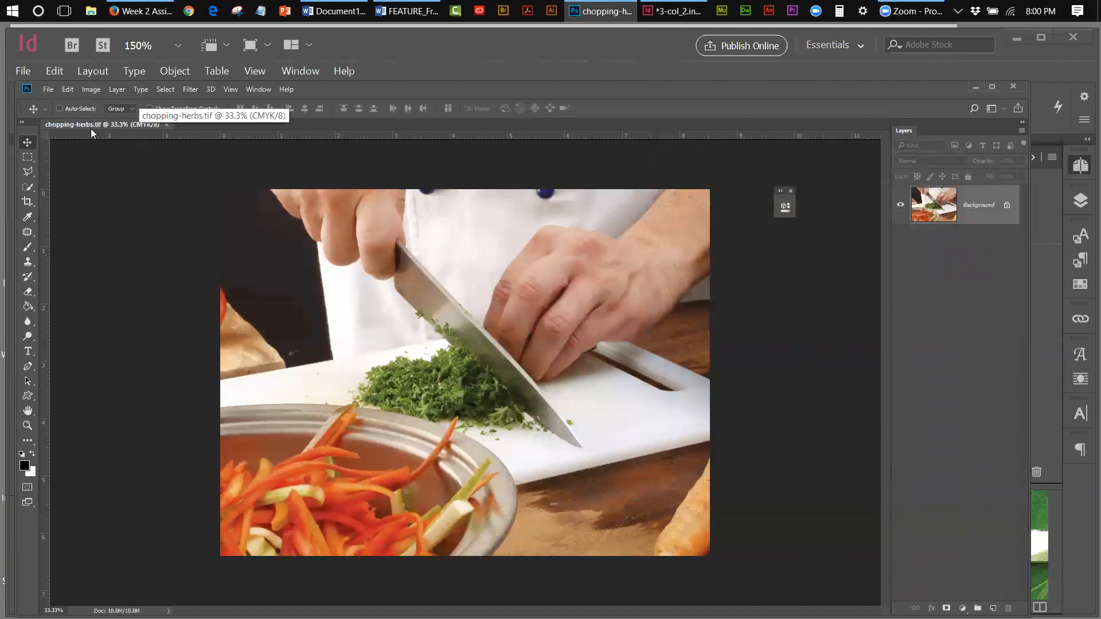
Close chopping-herbs.tif and Photoshop, and return to 3-col_2.indd in InDesign.
{"action": "left_click", "coordinate": [167, 125]}
{"action": "left_click", "coordinate": [1009, 38]}
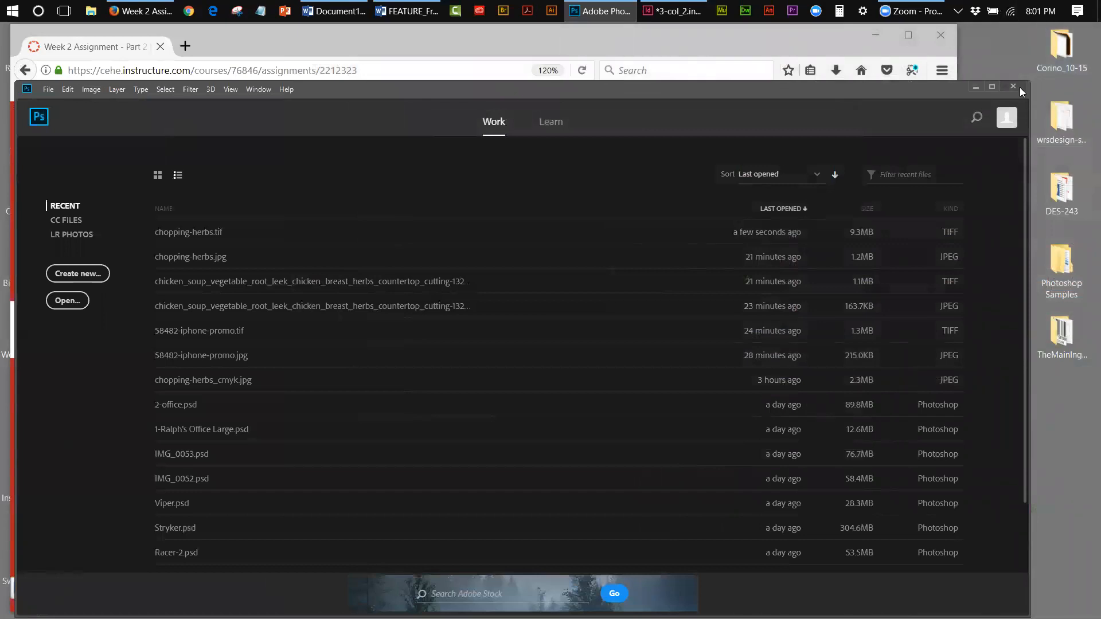
{"action": "left_click", "coordinate": [666, 10]}
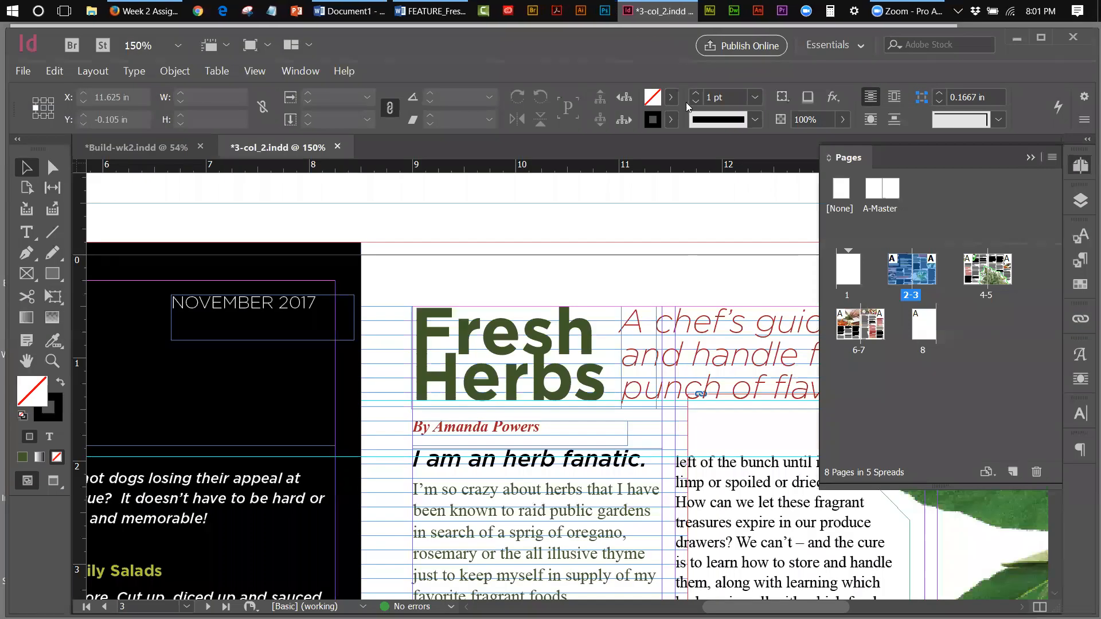
Show 3-col_2.indd as full spreads in Preview screen mode and go to spread 4-5.
{"action": "left_click", "coordinate": [1031, 157]}
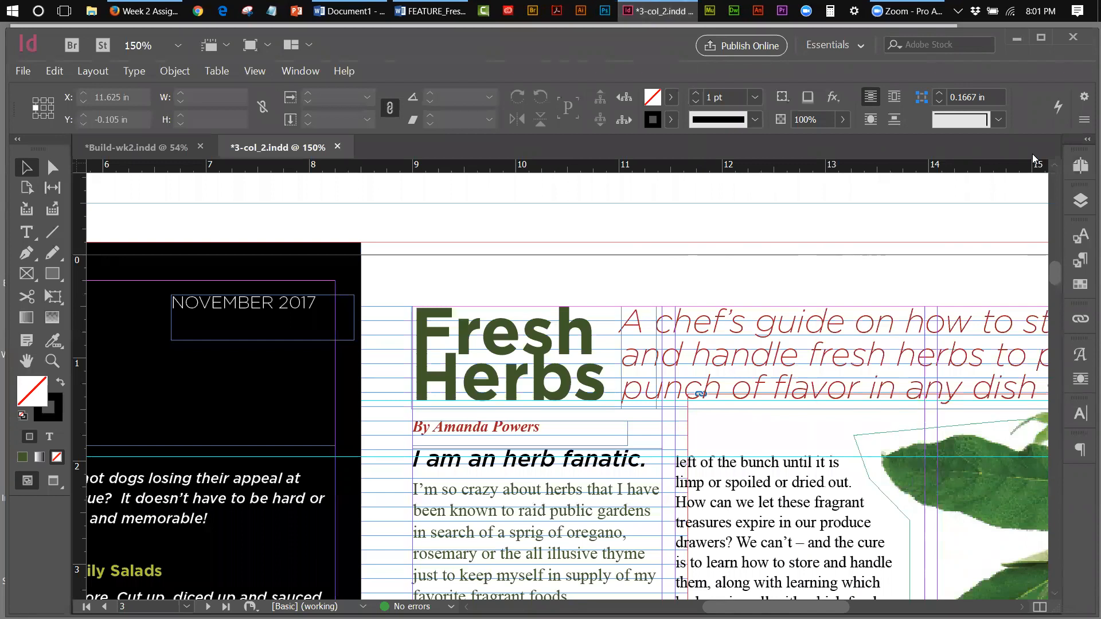
{"action": "left_click", "coordinate": [257, 76]}
{"action": "left_click", "coordinate": [281, 178]}
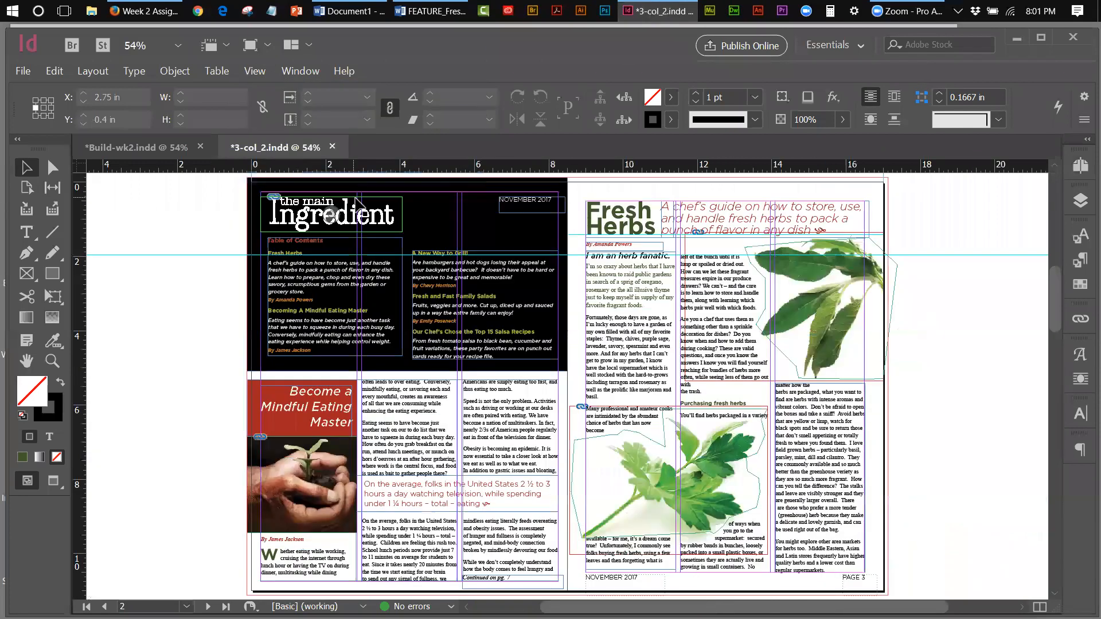
{"action": "left_click", "coordinate": [260, 73]}
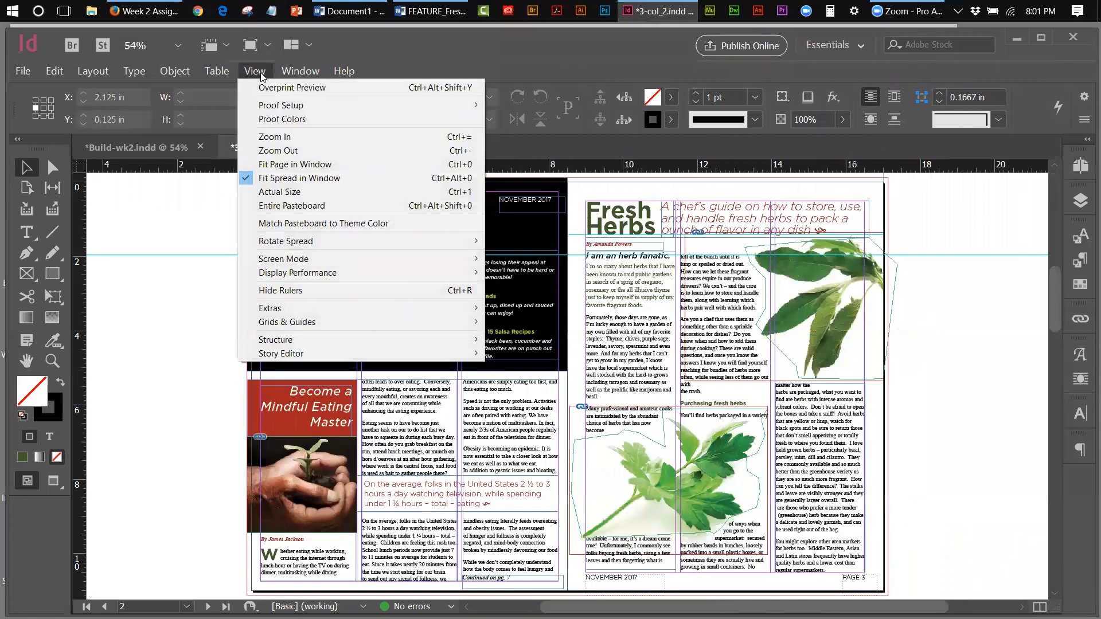
{"action": "mouse_move", "coordinate": [277, 262]}
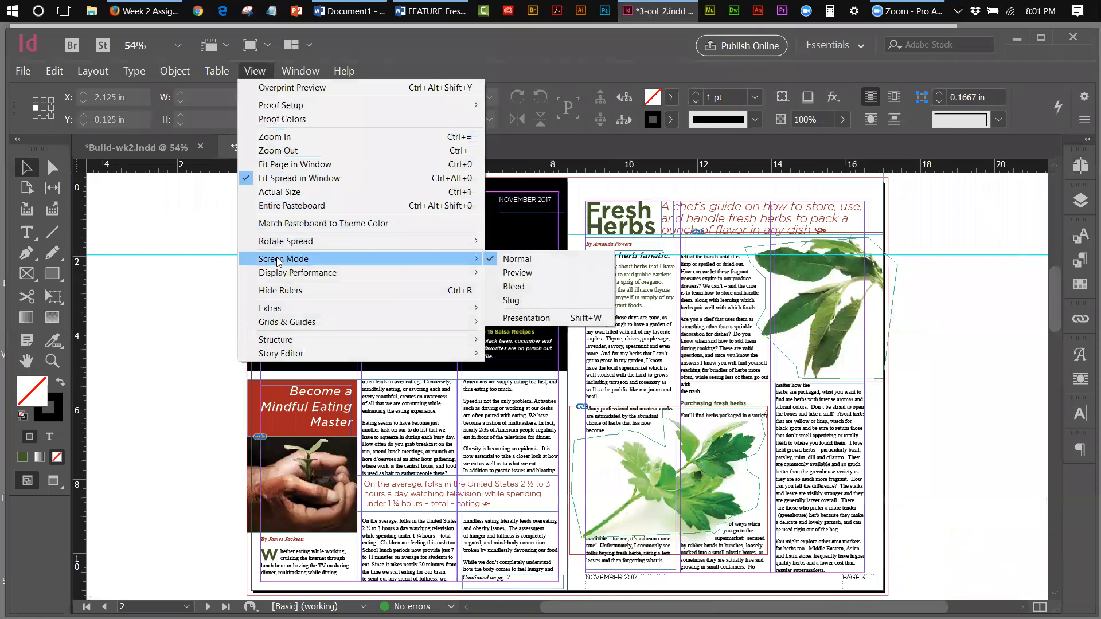
{"action": "left_click", "coordinate": [522, 274]}
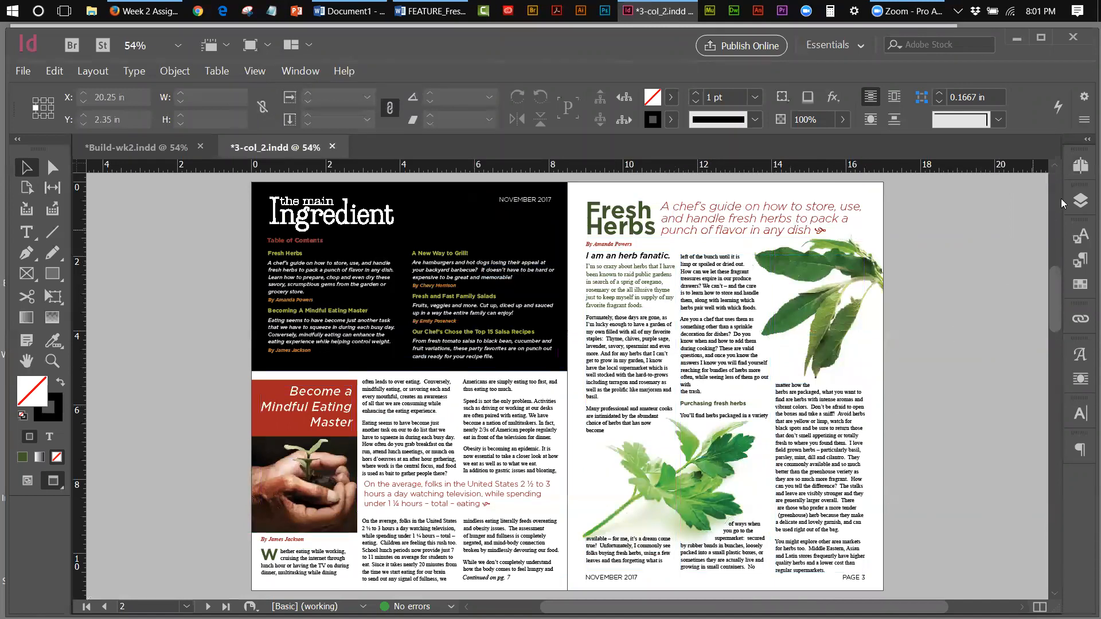
{"action": "left_click", "coordinate": [1081, 165]}
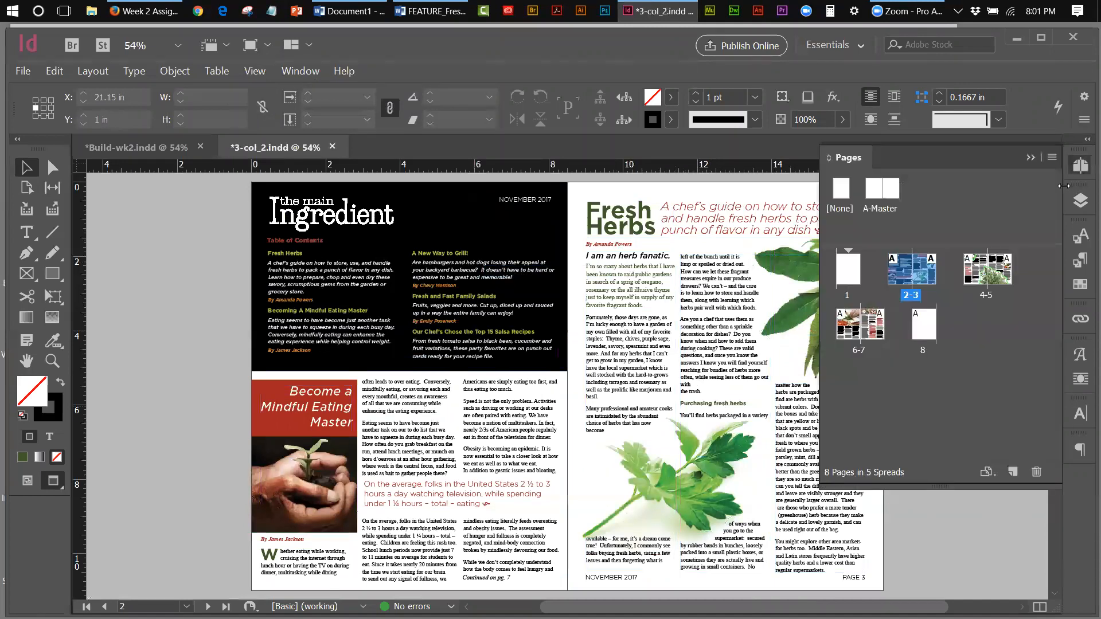
{"action": "double_click", "coordinate": [982, 297]}
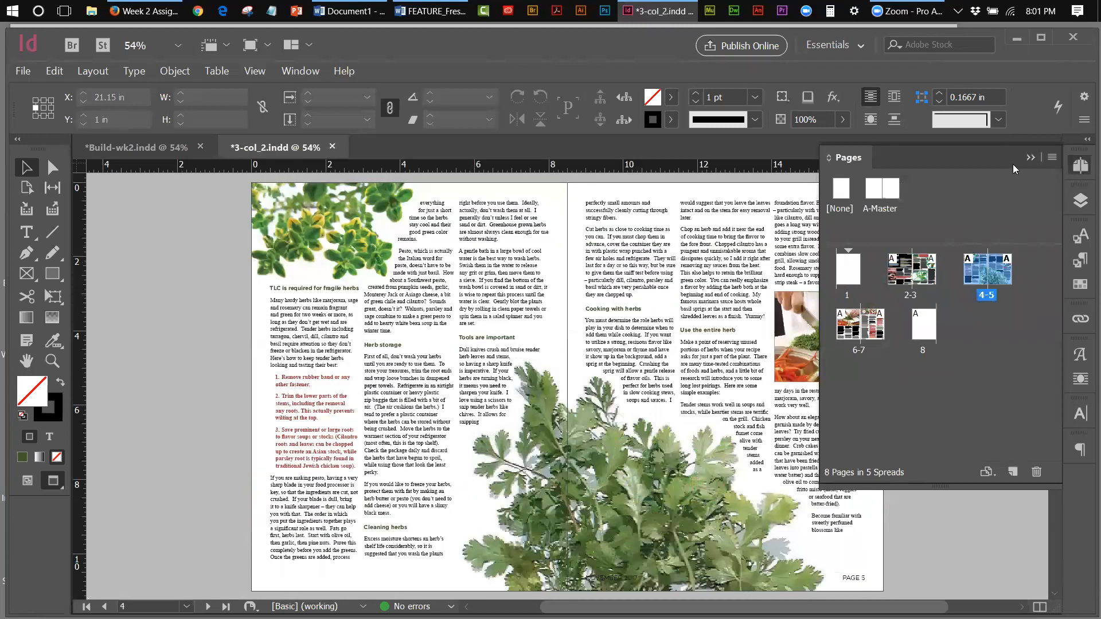
View spread 4-5 of 3-col_2.indd unobstructed, and go to spread 6-7 to examine its layout.
{"action": "left_click", "coordinate": [1027, 160]}
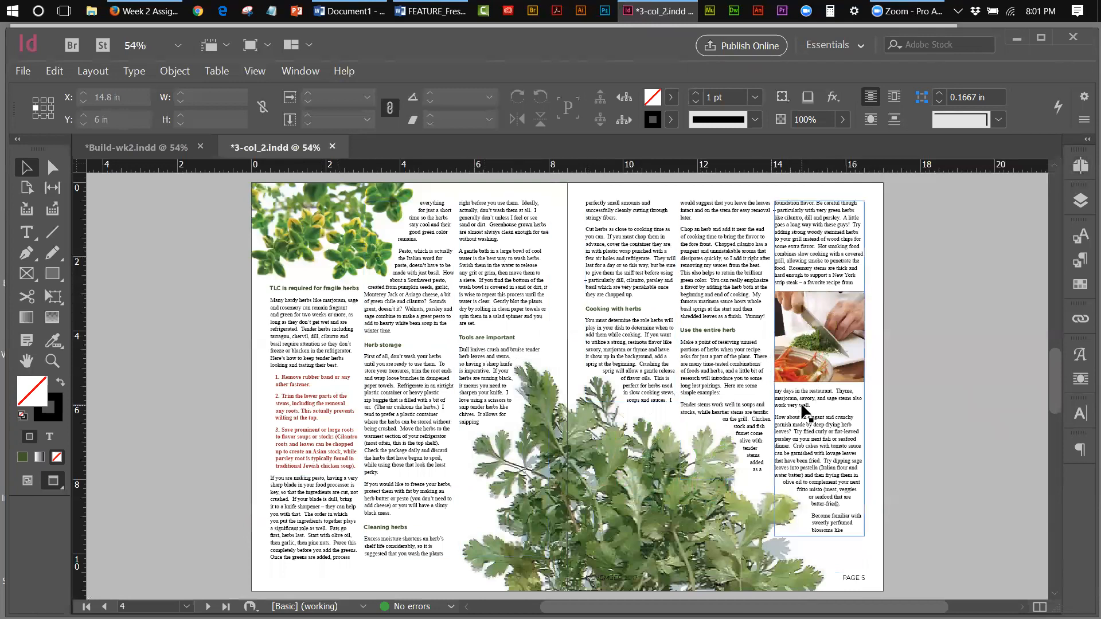
{"action": "left_click", "coordinate": [1080, 165]}
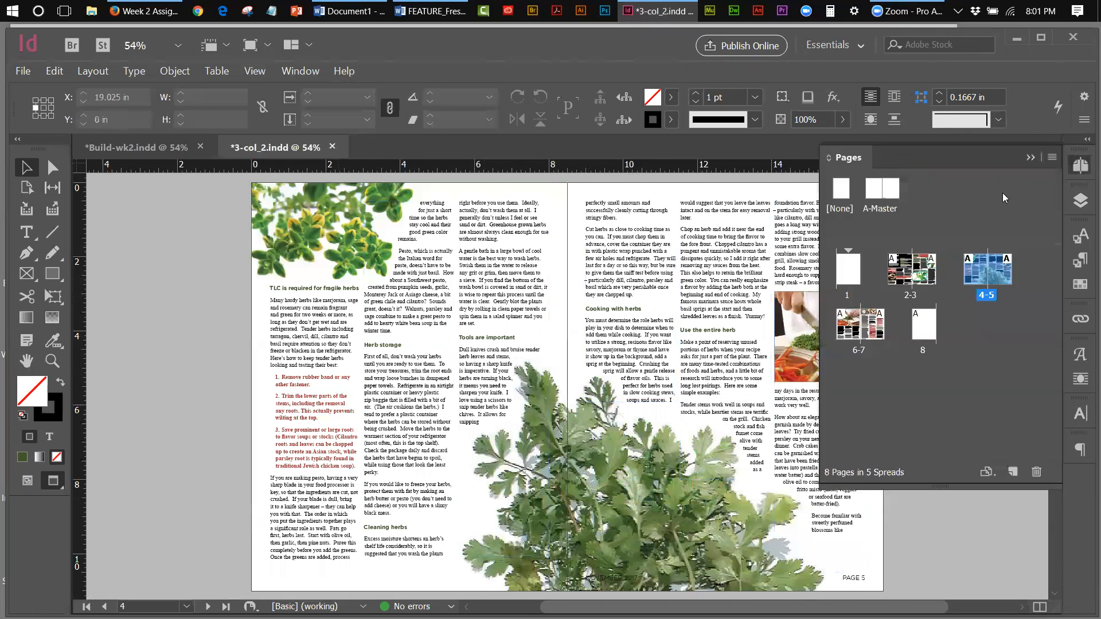
{"action": "double_click", "coordinate": [857, 352]}
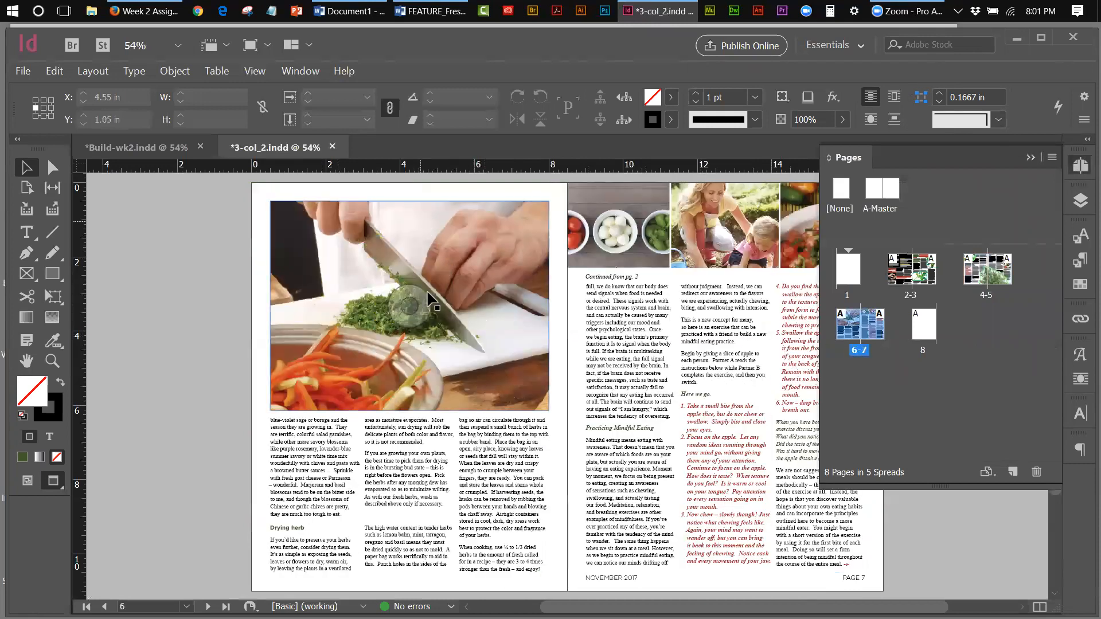
{"action": "left_click", "coordinate": [1031, 158]}
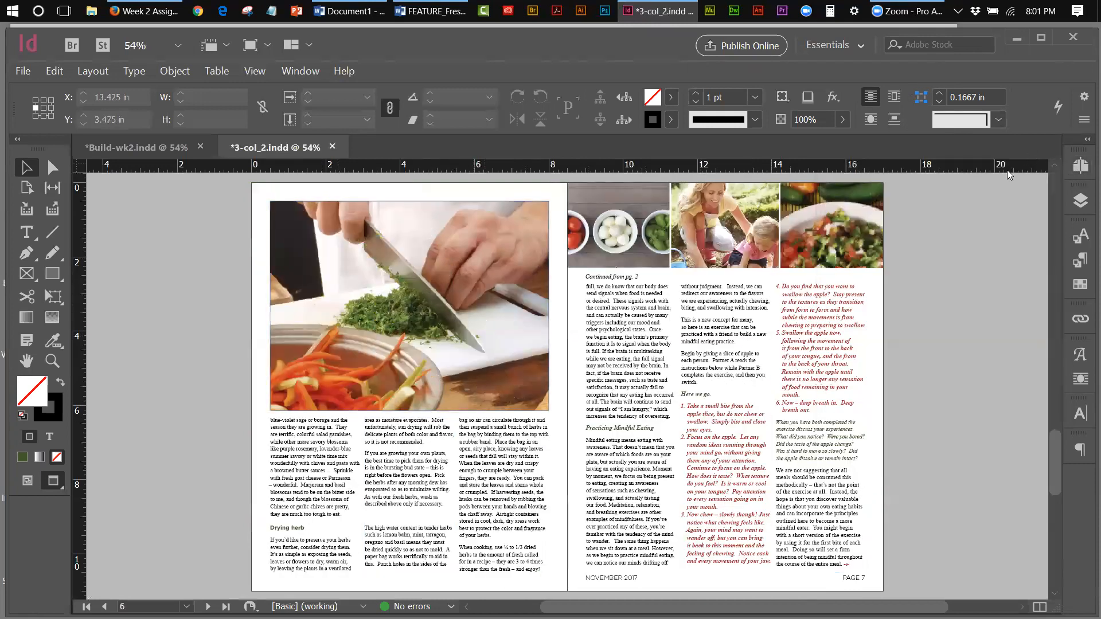
Go to spread 2-3 of 3-col_2.indd and examine the contents page and the Fresh Herbs opening page.
{"action": "left_click", "coordinate": [1081, 169]}
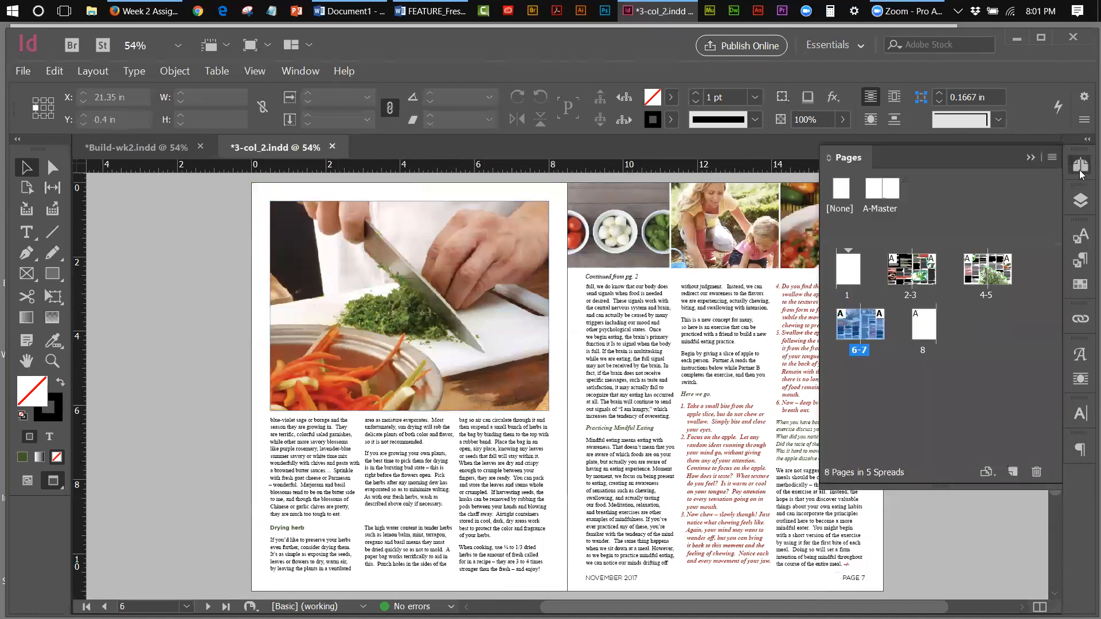
{"action": "left_click", "coordinate": [913, 297]}
{"action": "double_click", "coordinate": [912, 298]}
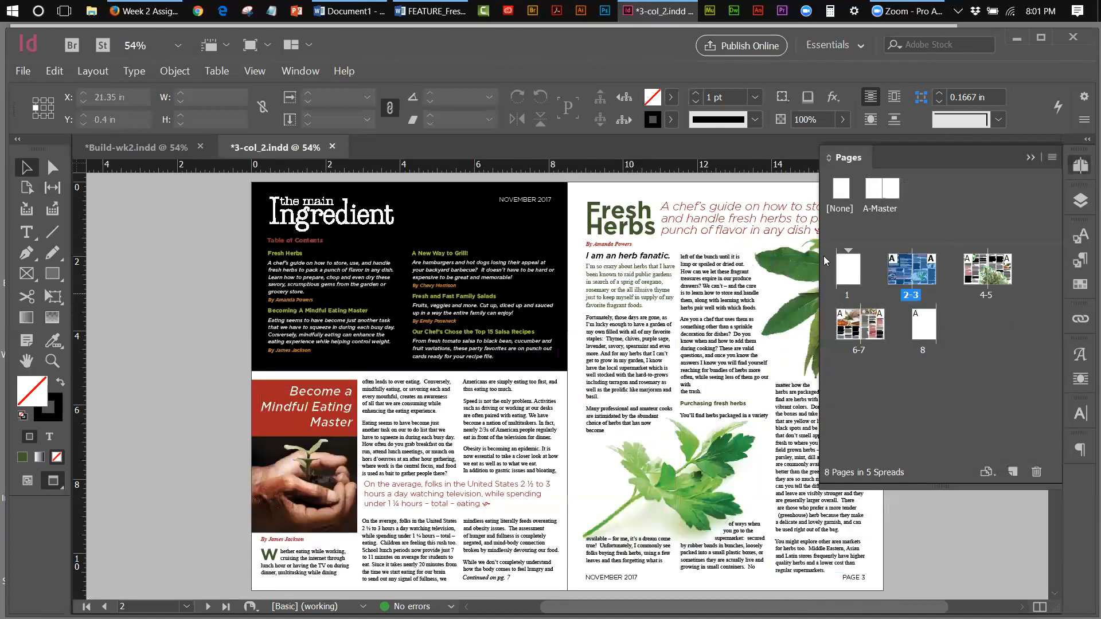
{"action": "left_click", "coordinate": [1029, 158]}
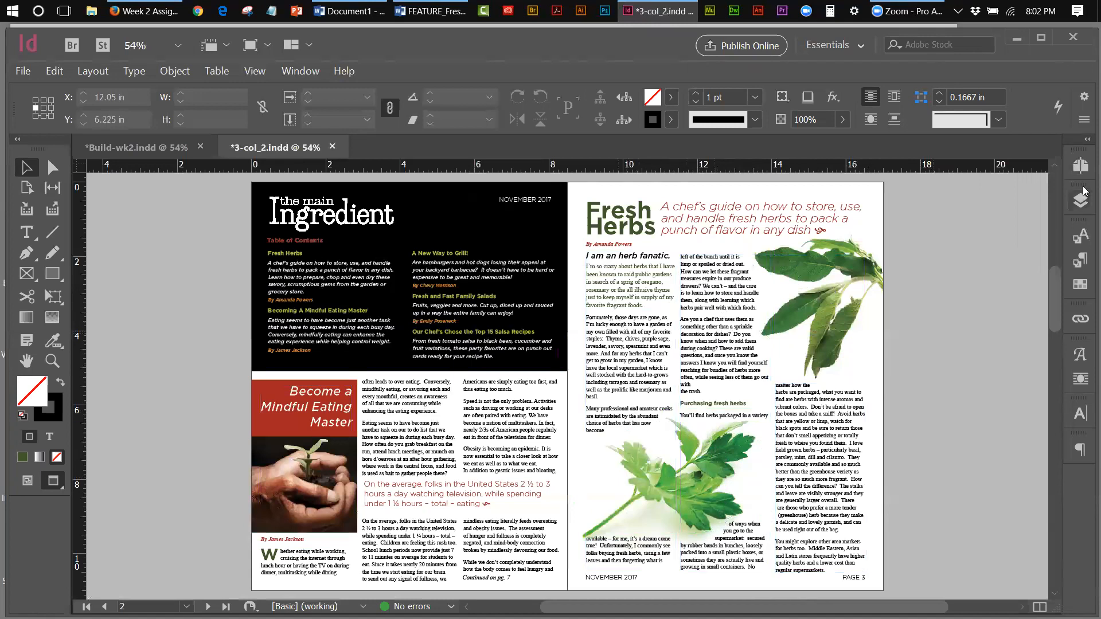
Go to spread 4-5 and examine how the Fresh Herbs article continues around its images.
{"action": "left_click", "coordinate": [1081, 166]}
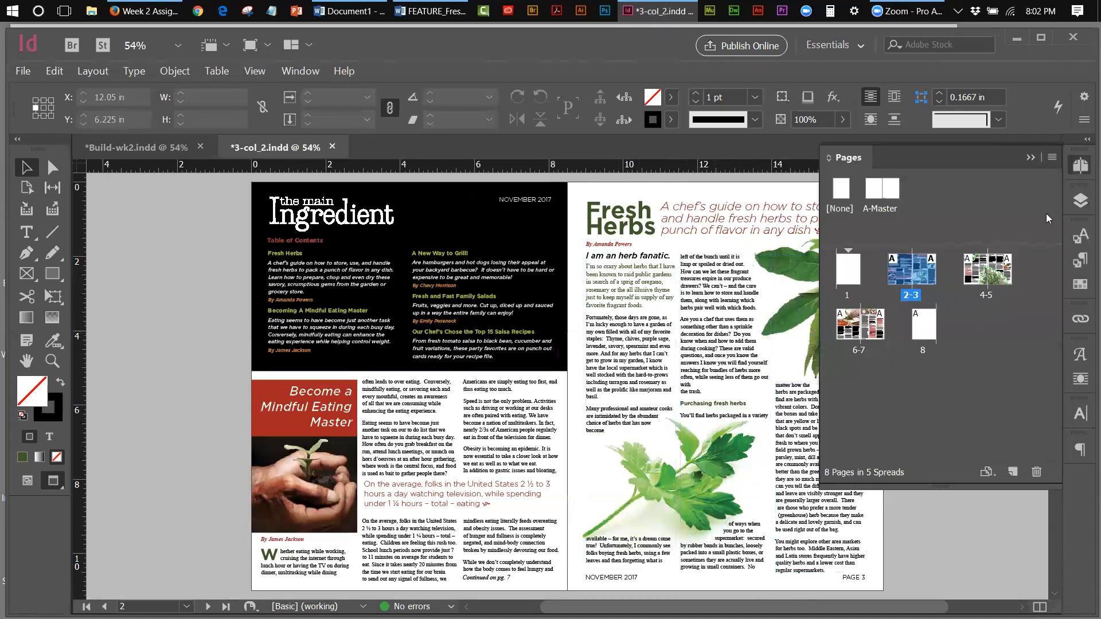
{"action": "left_click", "coordinate": [987, 299]}
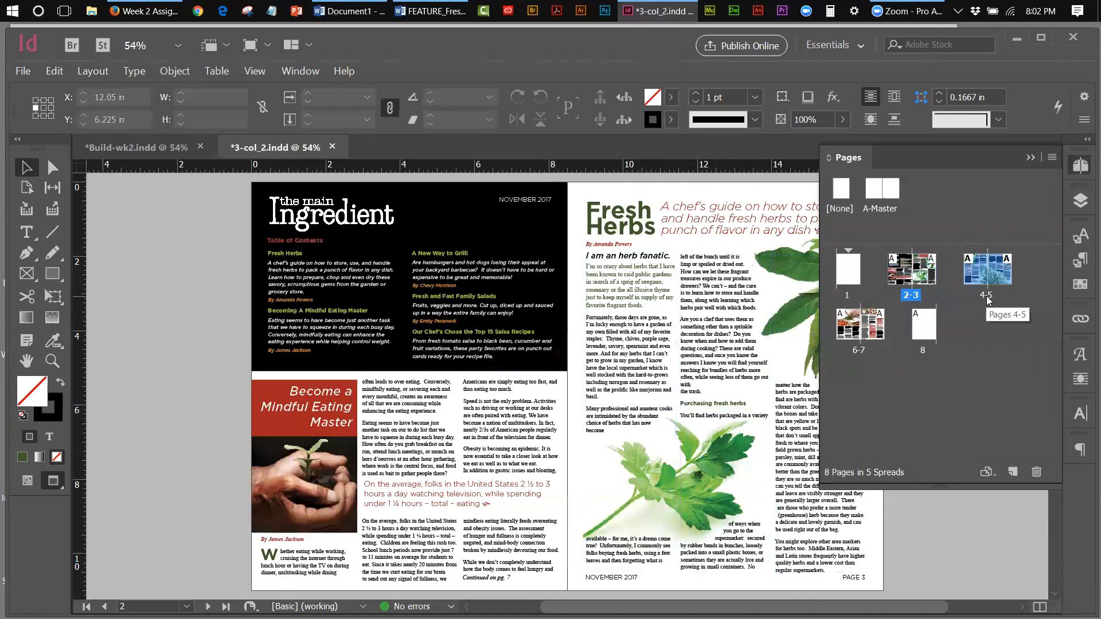
{"action": "double_click", "coordinate": [988, 297]}
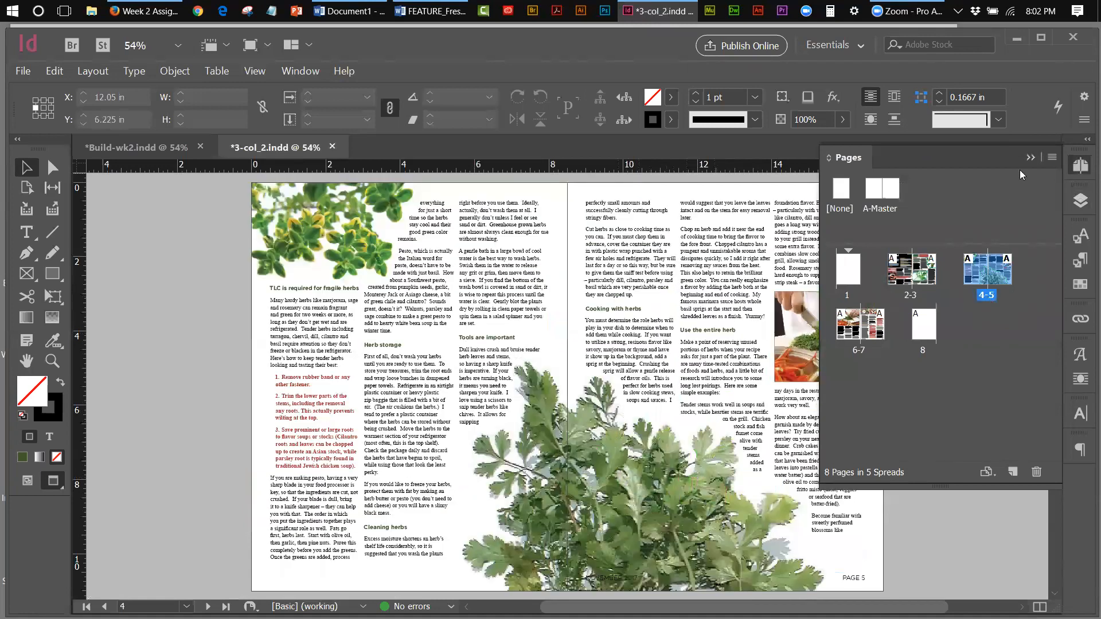
{"action": "left_click", "coordinate": [1030, 160]}
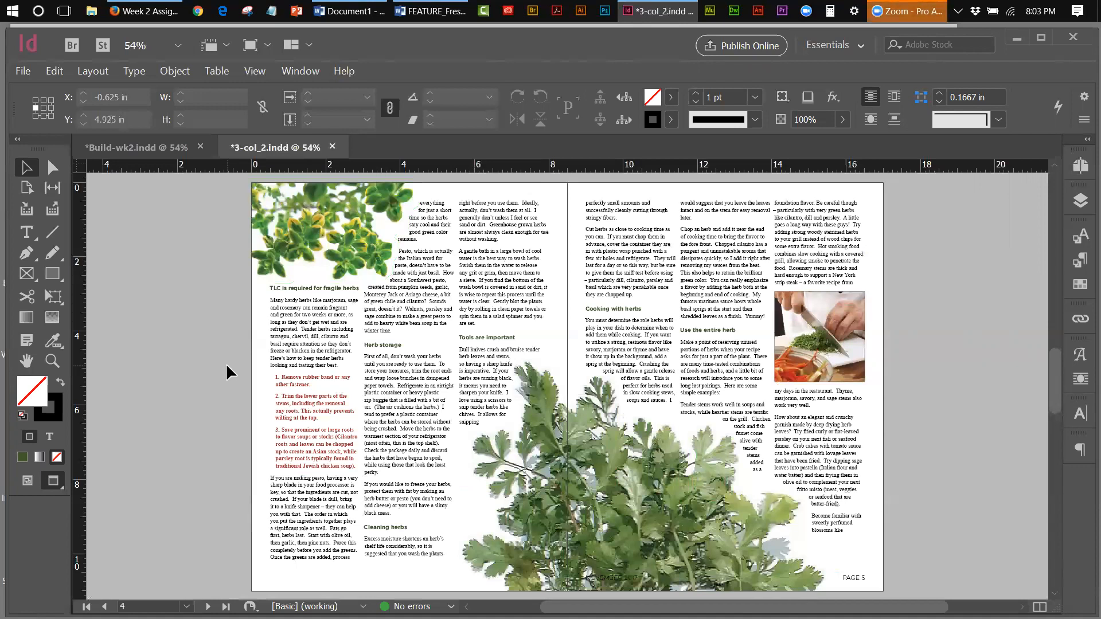
Return to spread 2-3 of 3-col_2.indd and bring the whole Fresh Herbs opening page into view.
{"action": "left_click", "coordinate": [1080, 166]}
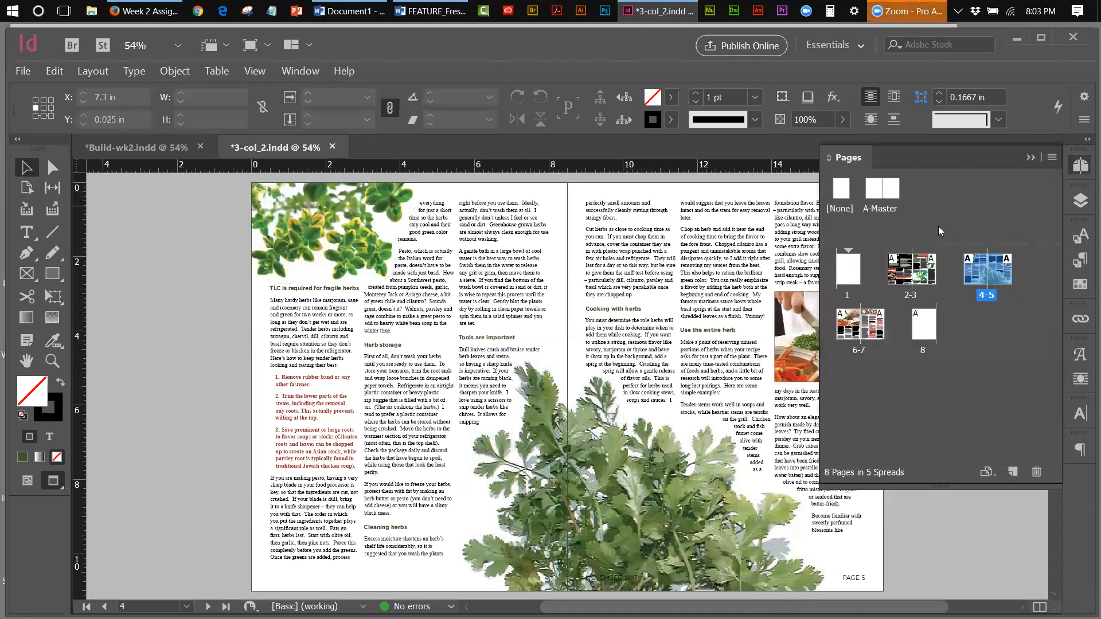
{"action": "left_click", "coordinate": [928, 274]}
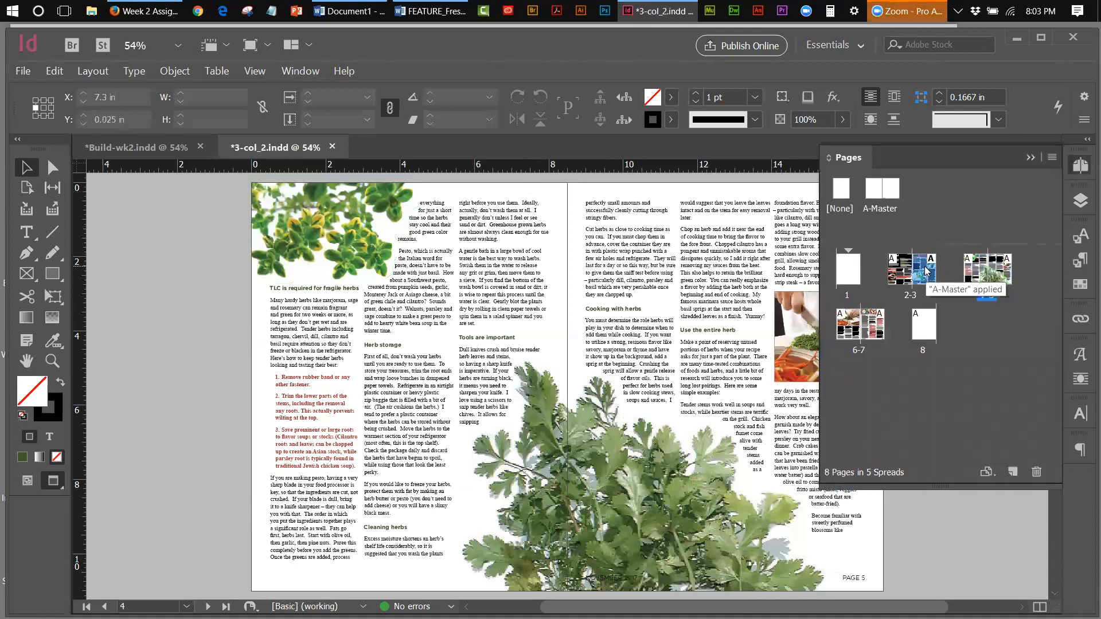
{"action": "double_click", "coordinate": [917, 296]}
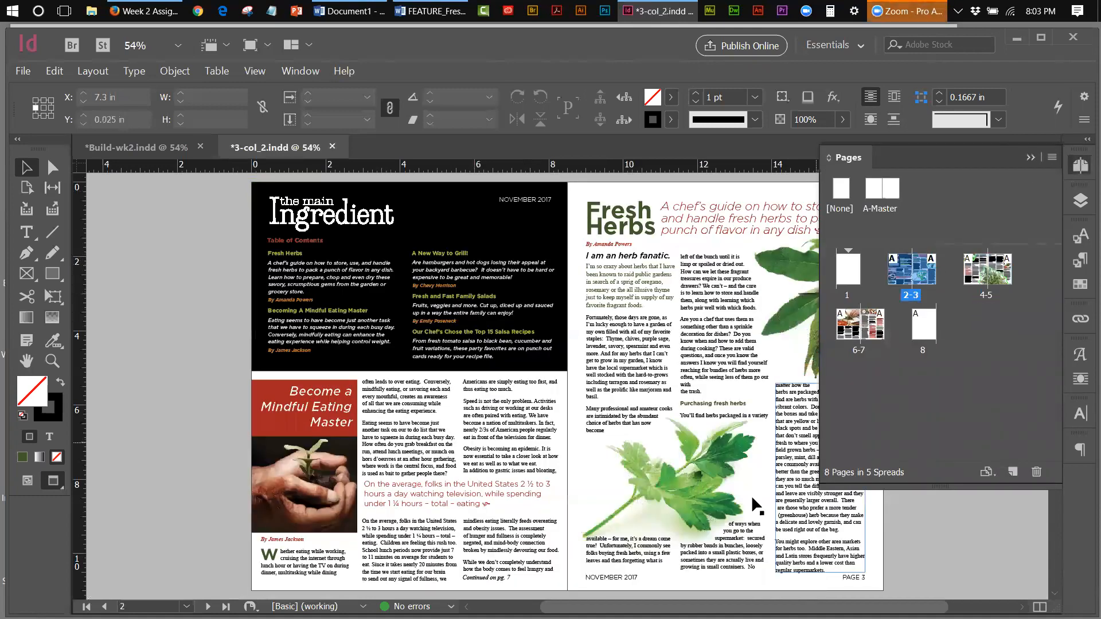
{"action": "scroll", "coordinate": [754, 504], "scroll_direction": "right", "scroll_amount": 3}
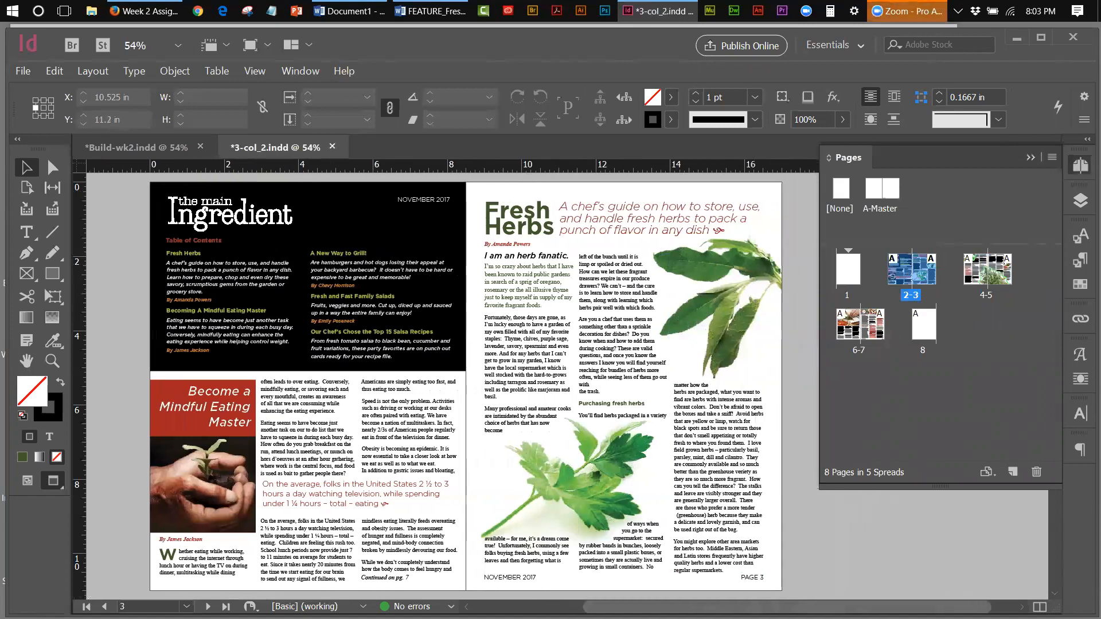
Switch to Build-wk2.indd and review its baseline grid settings in the Grids preferences.
{"action": "left_click", "coordinate": [139, 148]}
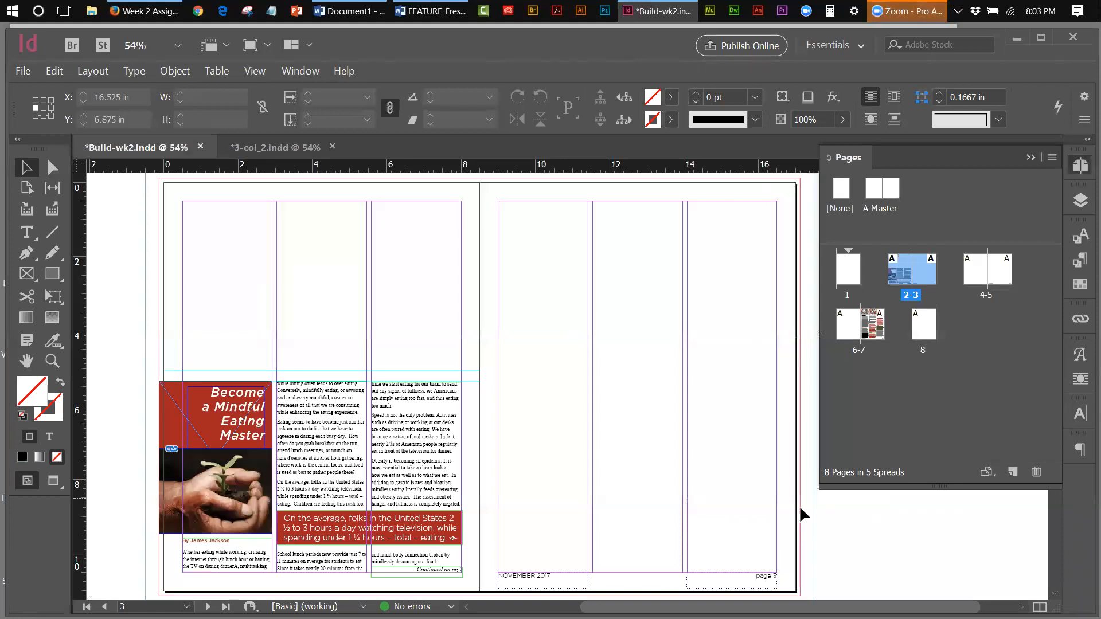
{"action": "left_click", "coordinate": [1031, 157]}
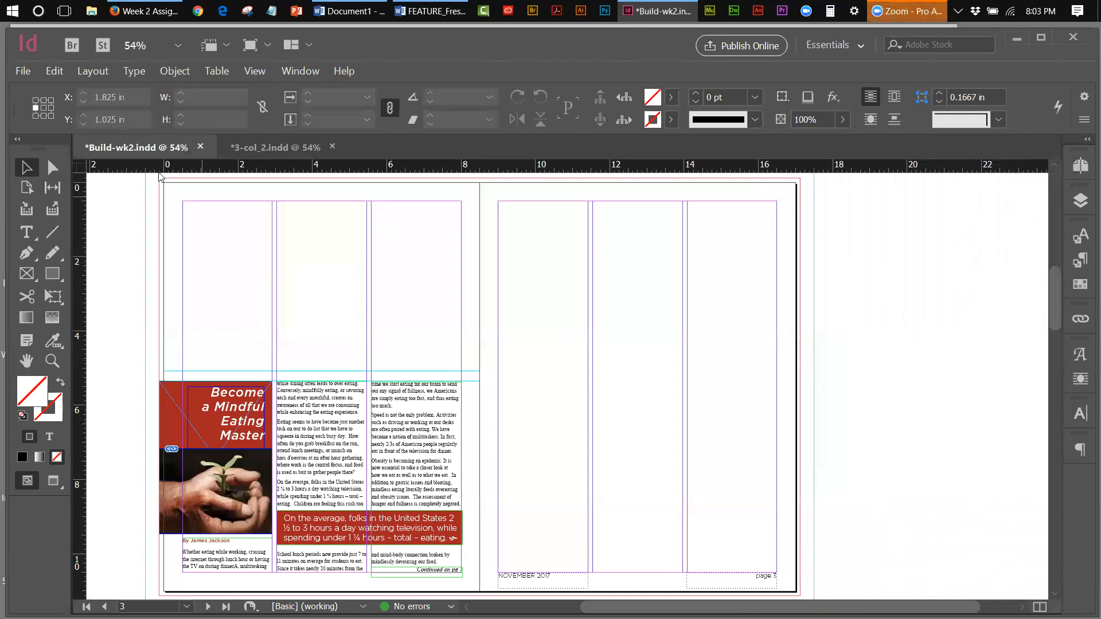
{"action": "left_click", "coordinate": [23, 71]}
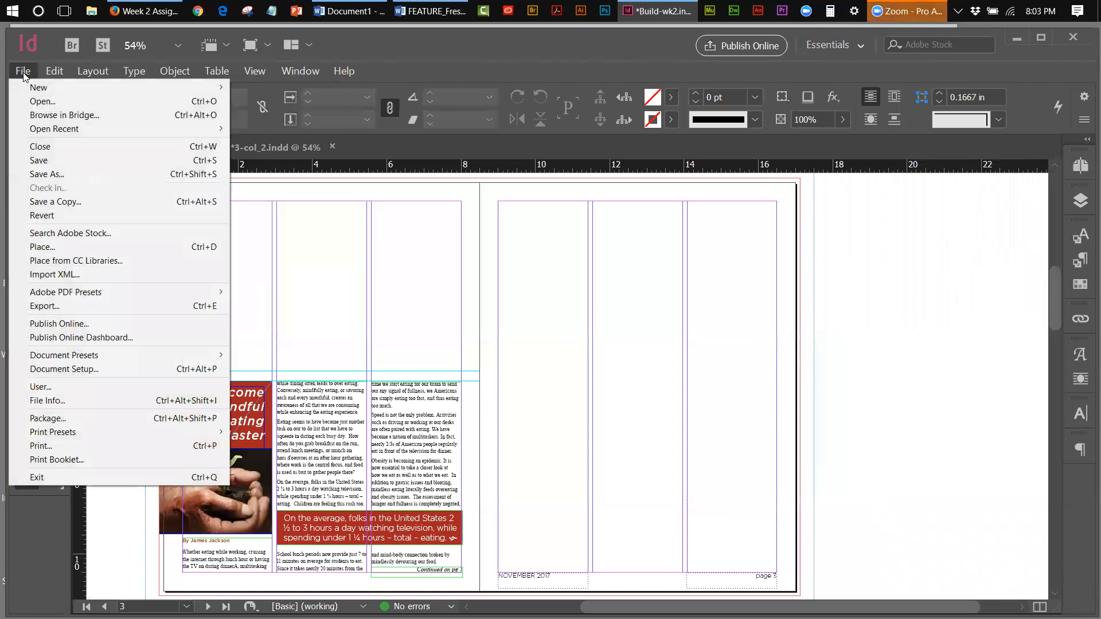
{"action": "mouse_move", "coordinate": [48, 73]}
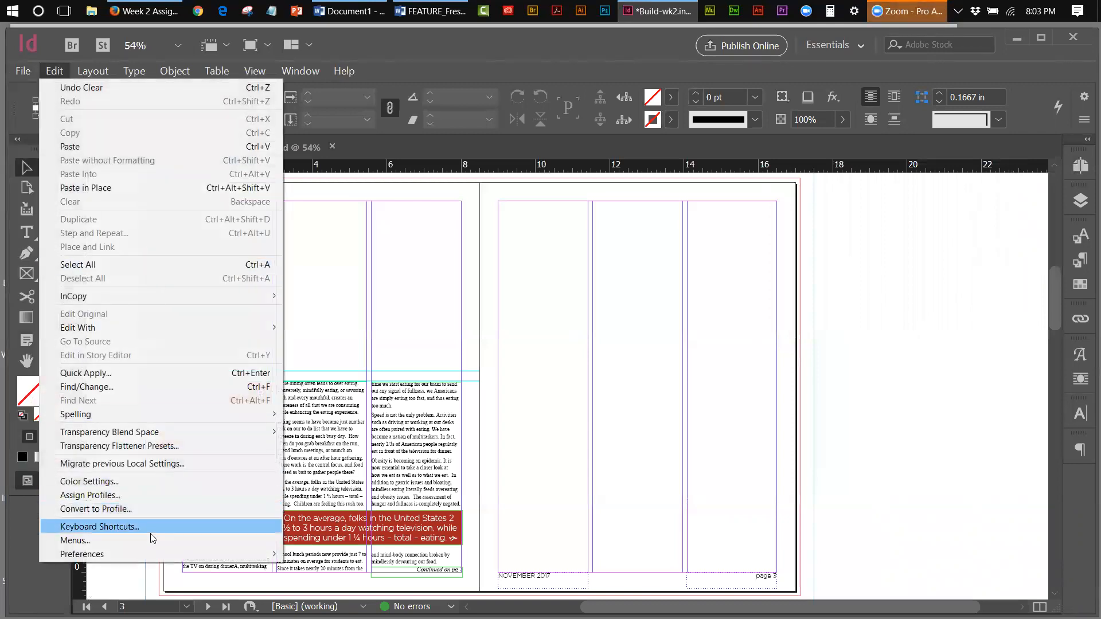
{"action": "mouse_move", "coordinate": [144, 555]}
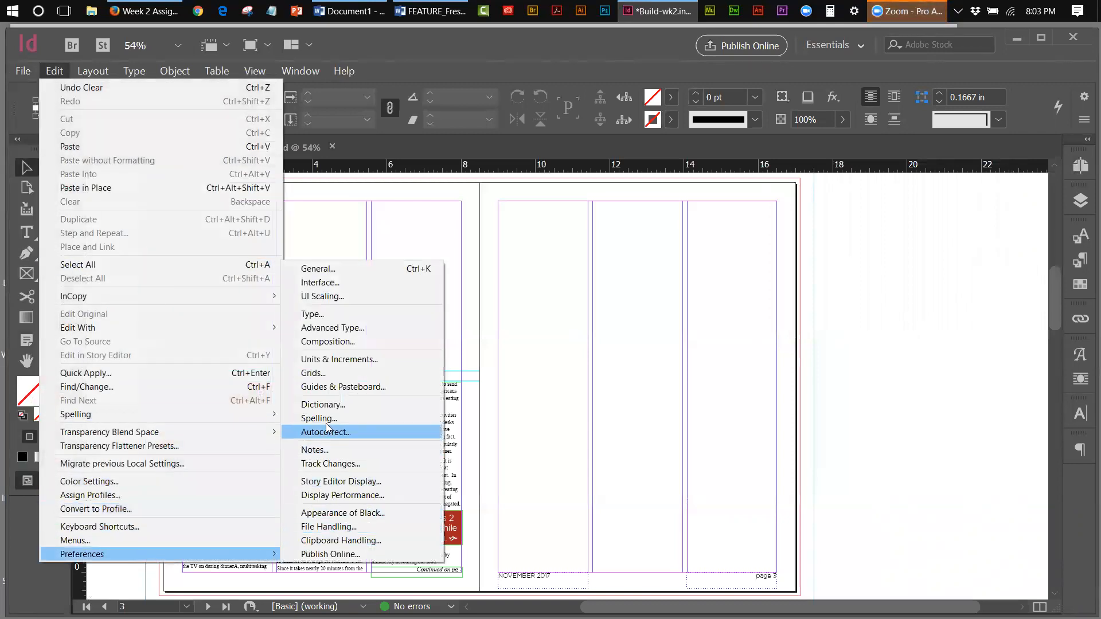
{"action": "left_click", "coordinate": [322, 379]}
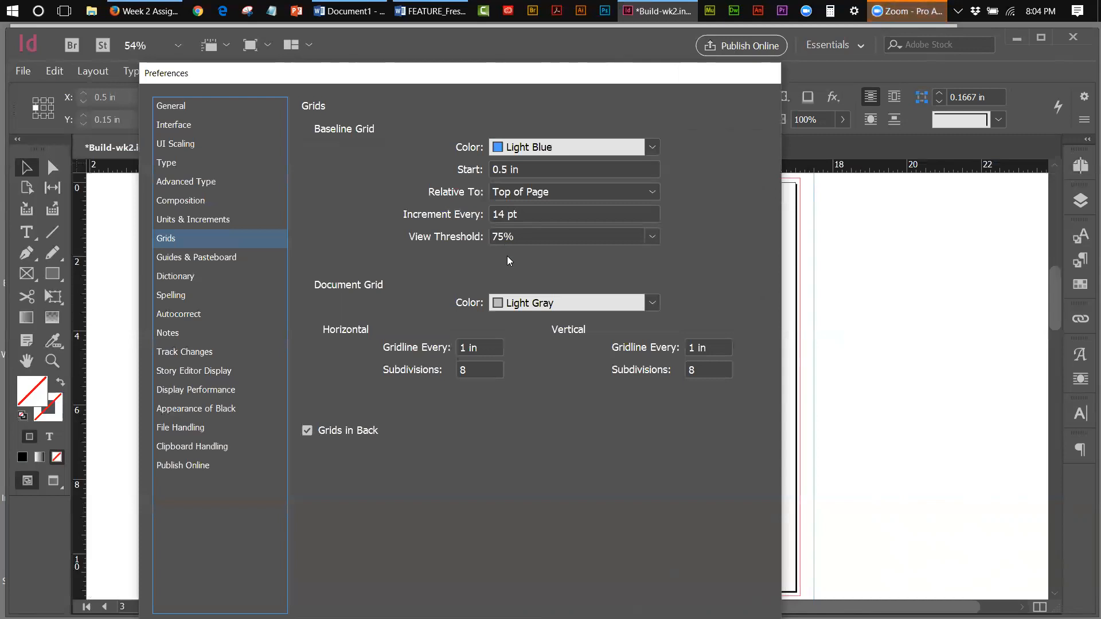
{"action": "left_click_drag", "start_coordinate": [308, 74], "coordinate": [309, 78]}
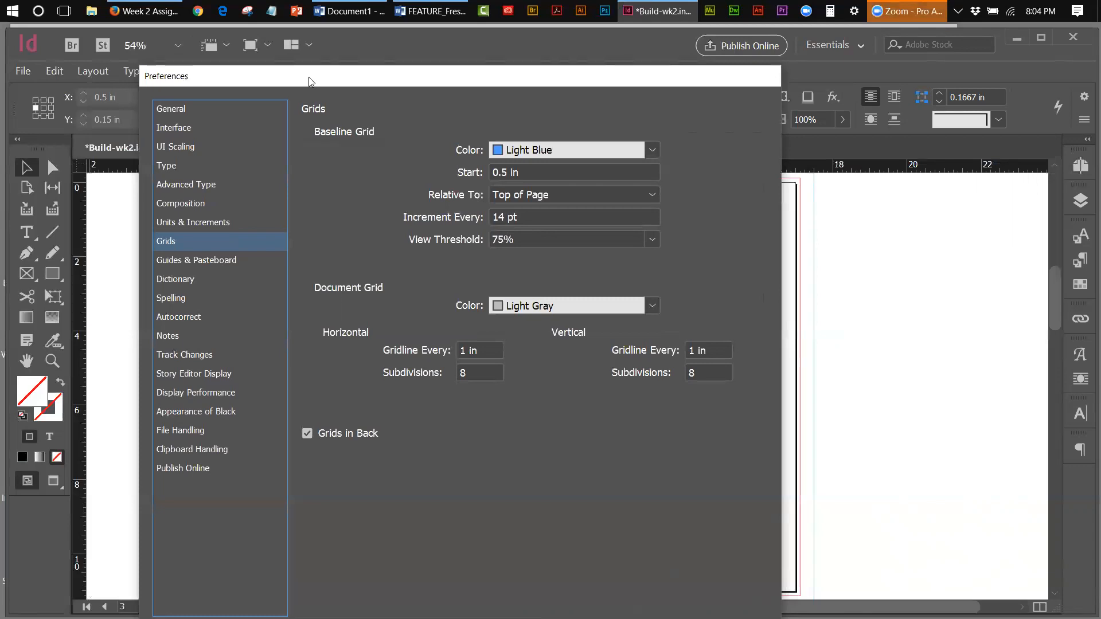
{"action": "left_click_drag", "start_coordinate": [308, 81], "coordinate": [299, 45]}
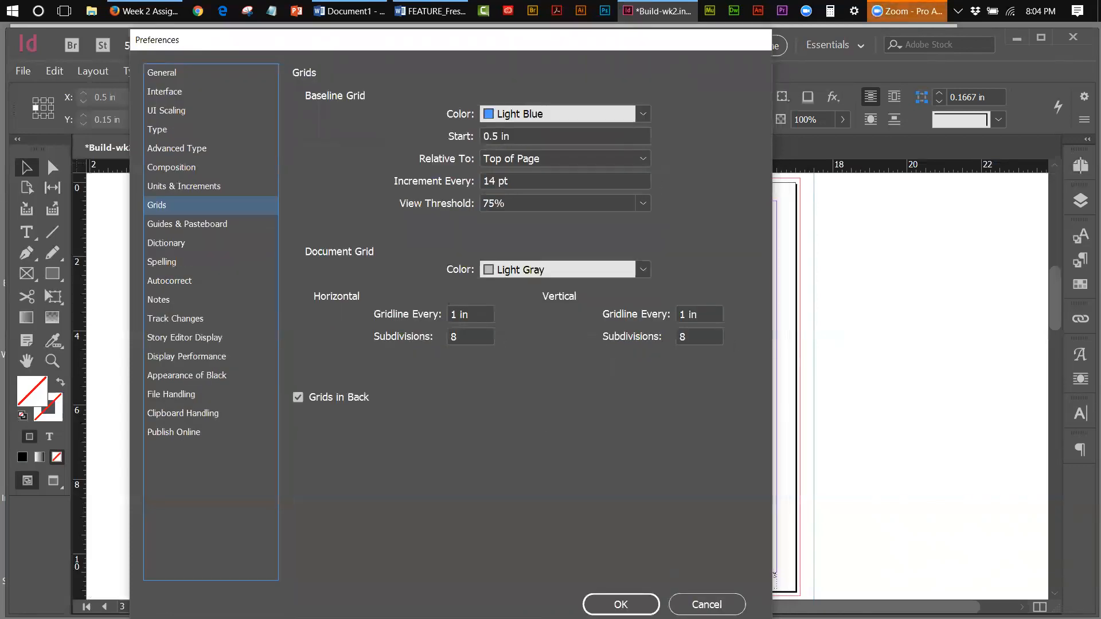
{"action": "left_click", "coordinate": [625, 604]}
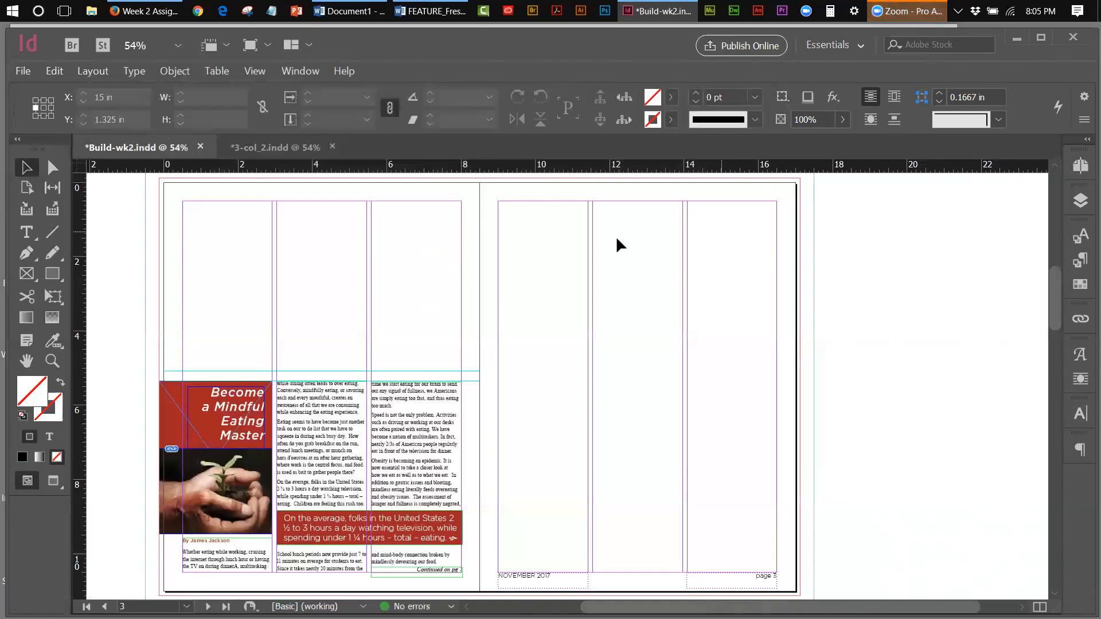
Check the margins, column number and gutter of spread 2-3 in the Margins and Columns settings.
{"action": "left_click", "coordinate": [92, 71]}
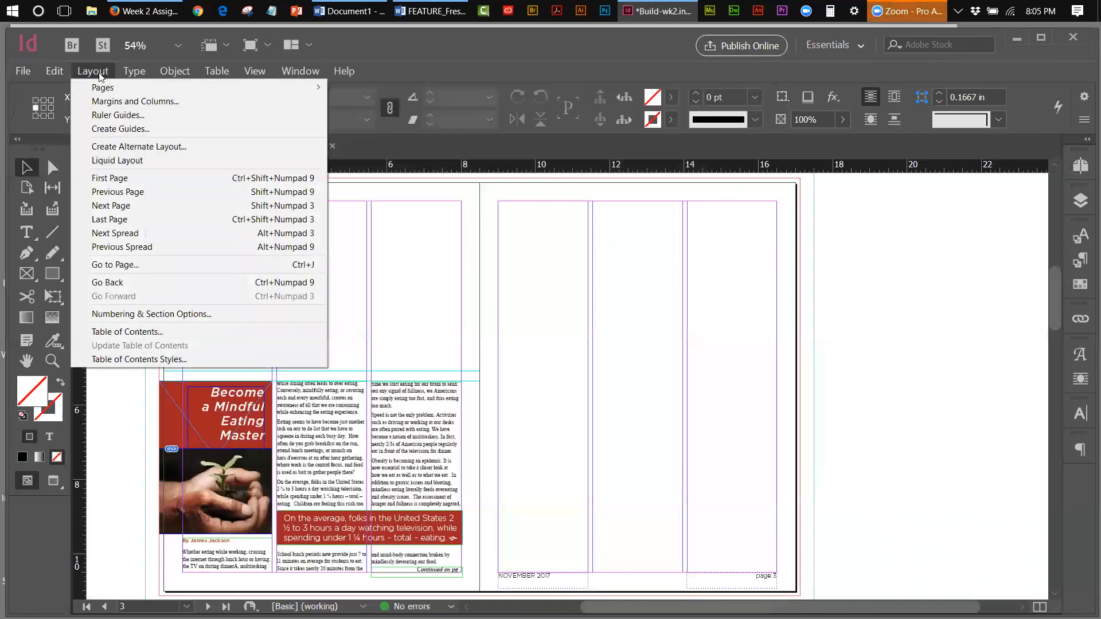
{"action": "left_click", "coordinate": [122, 98]}
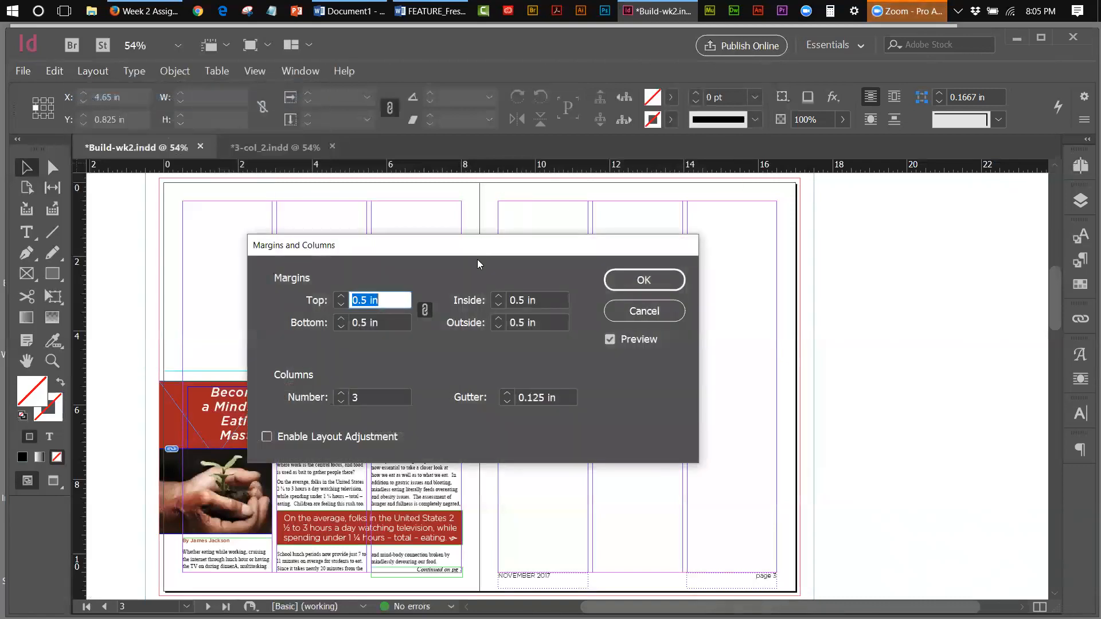
{"action": "left_click_drag", "start_coordinate": [471, 246], "coordinate": [515, 211]}
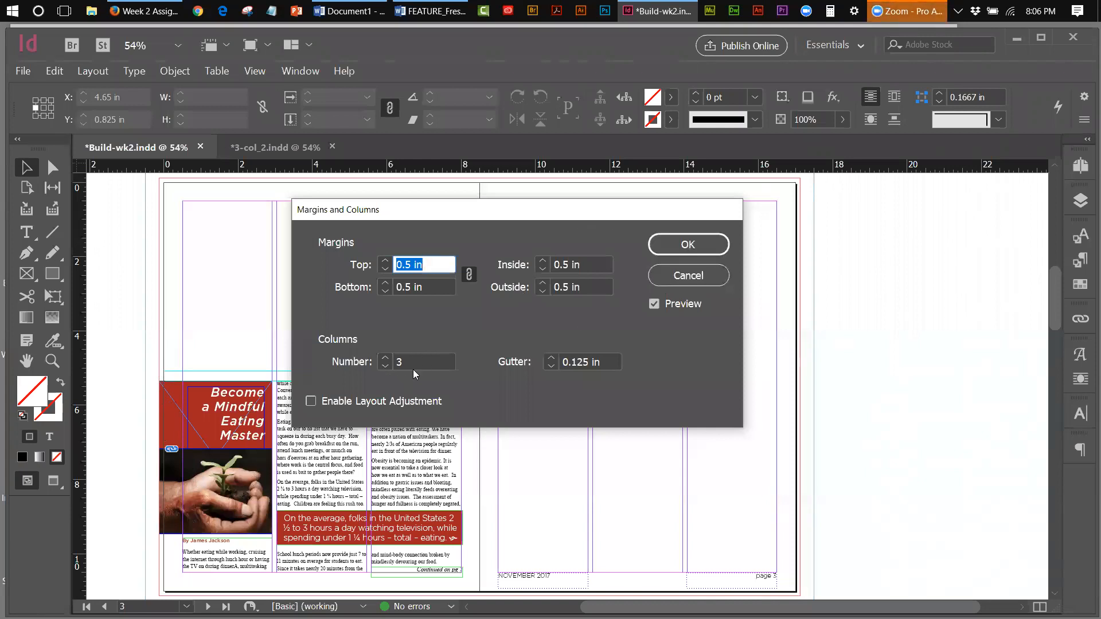
{"action": "left_click", "coordinate": [670, 250]}
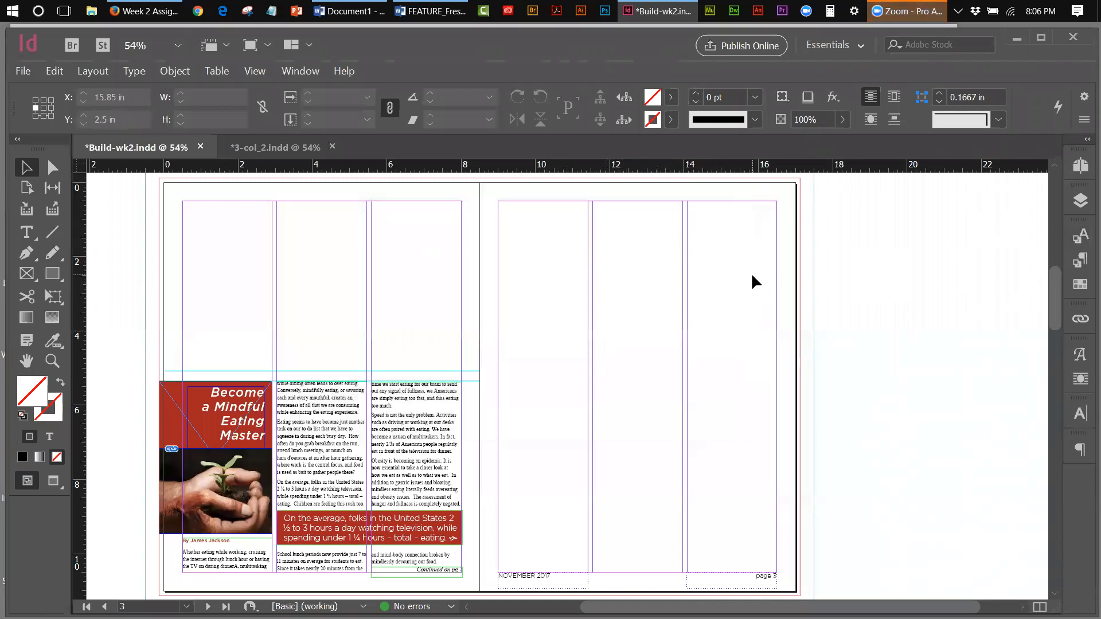
Open the A-Master spread and check its column number in the Margins and Columns settings.
{"action": "left_click", "coordinate": [1082, 168]}
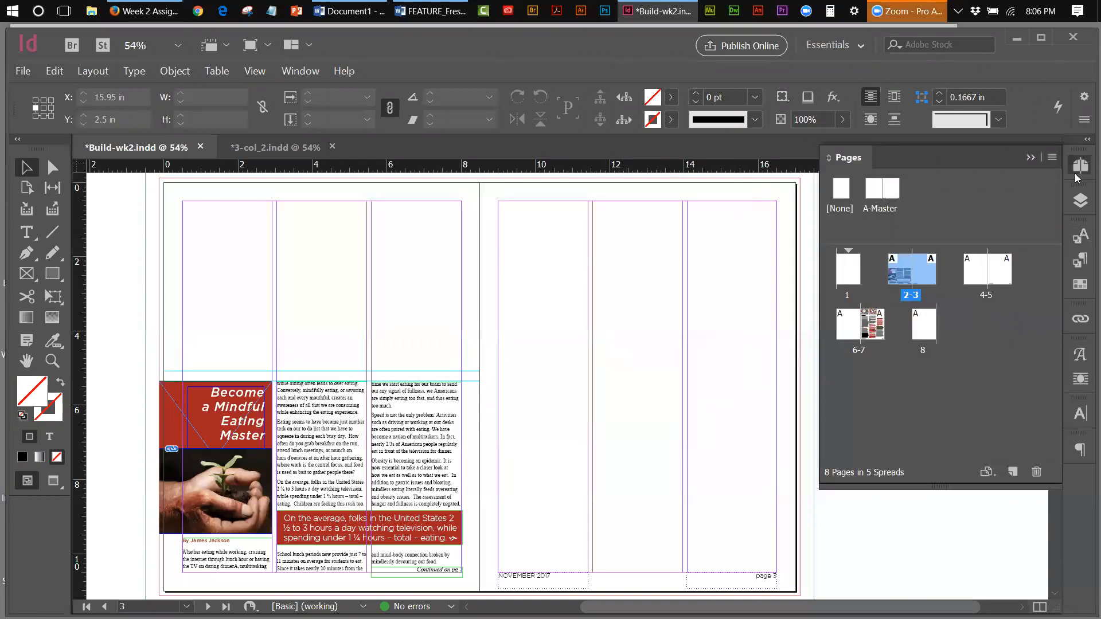
{"action": "double_click", "coordinate": [882, 209]}
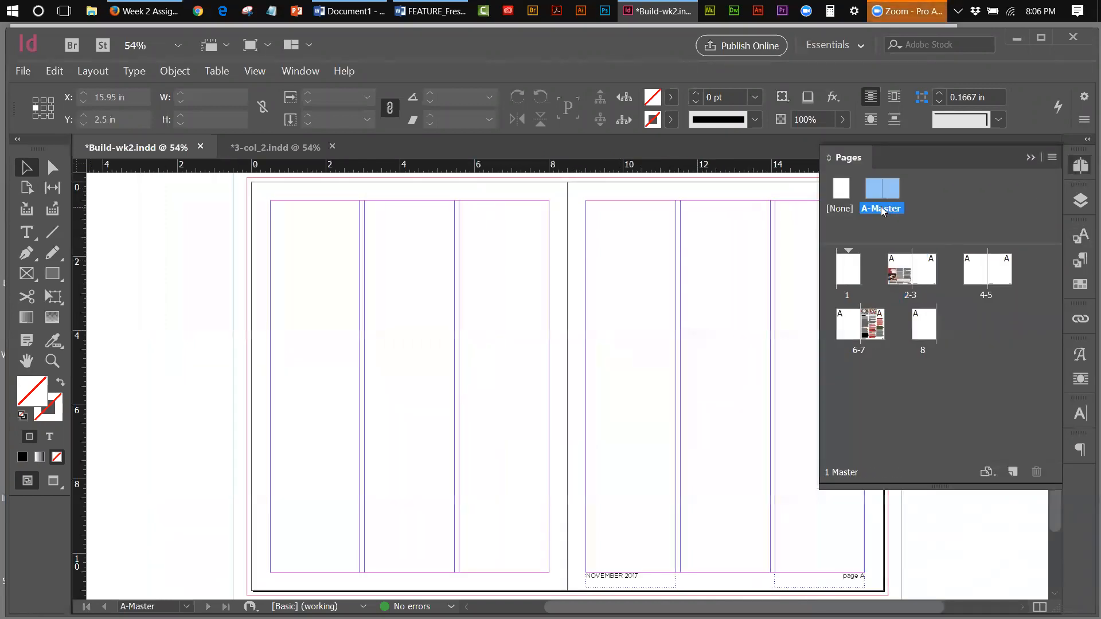
{"action": "left_click", "coordinate": [85, 71]}
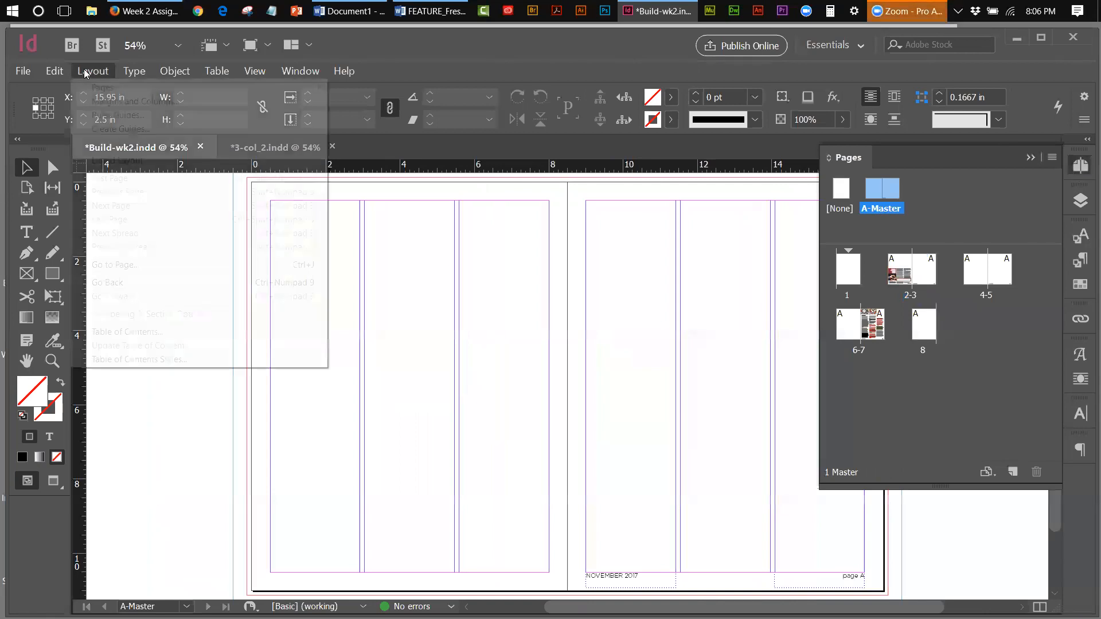
{"action": "left_click", "coordinate": [135, 101]}
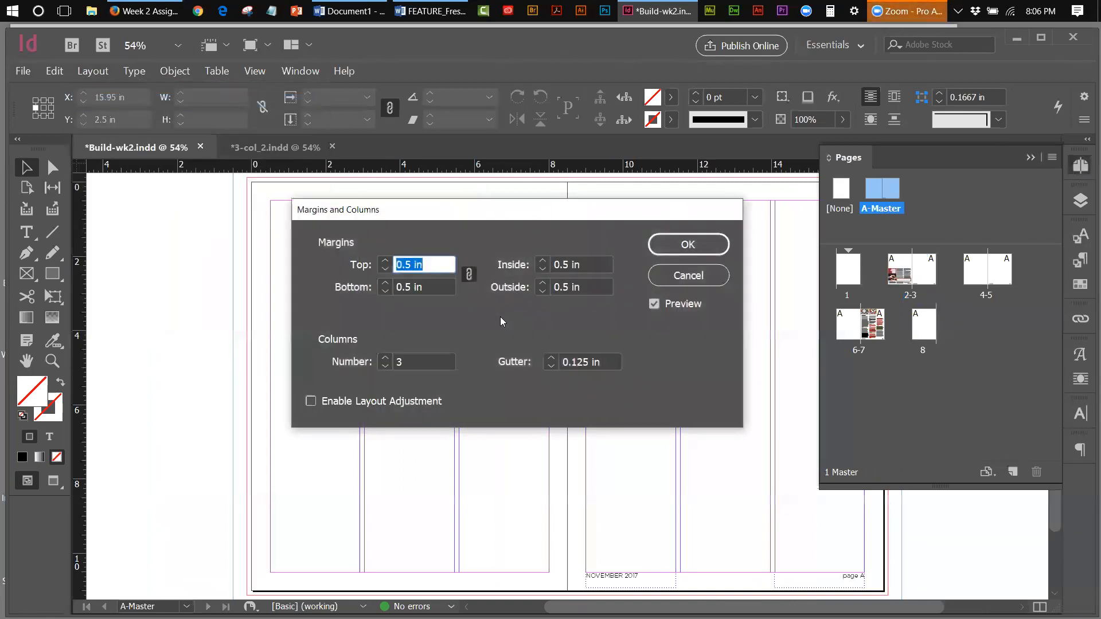
{"action": "left_click", "coordinate": [411, 362]}
{"action": "left_click_drag", "start_coordinate": [411, 362], "coordinate": [396, 362]}
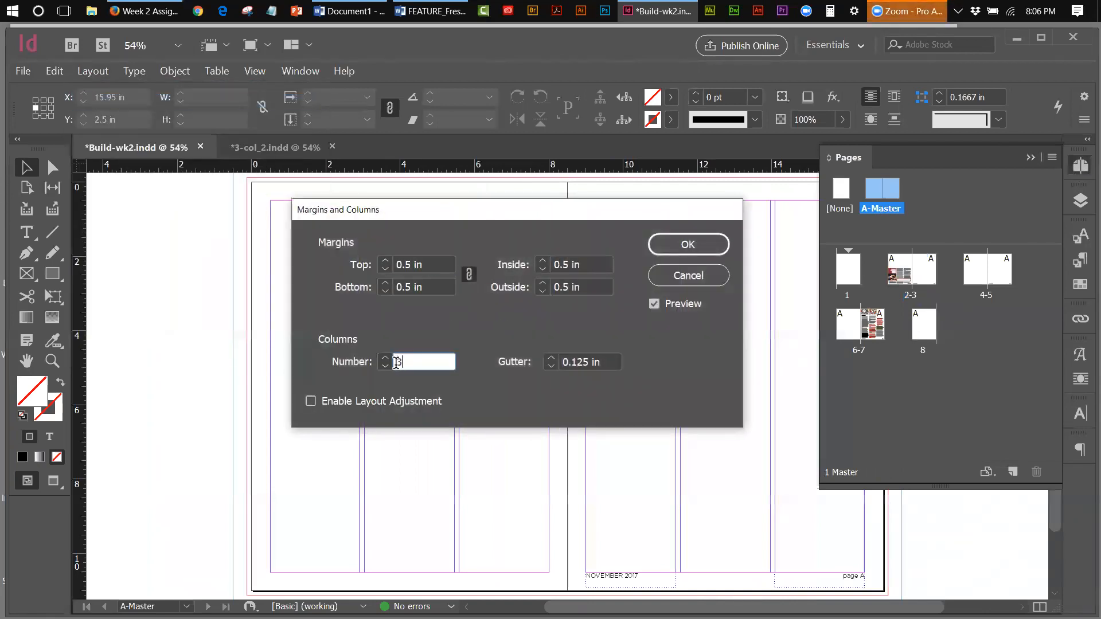
{"action": "left_click", "coordinate": [688, 244]}
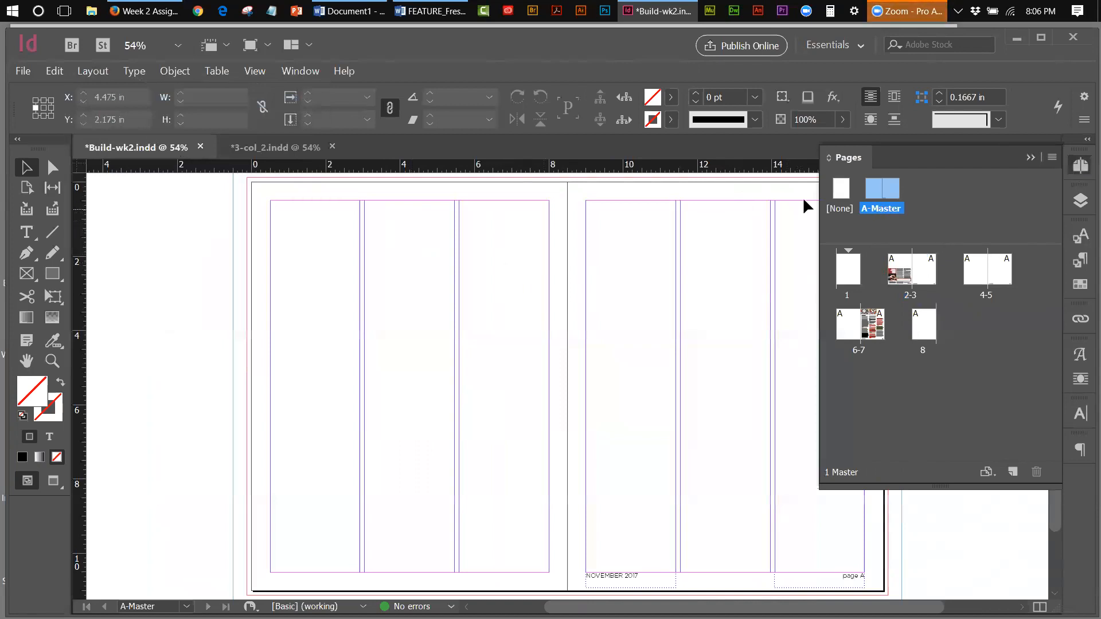
Set the A-Master spread's column number to 4 in the Margins and Columns settings.
{"action": "left_click", "coordinate": [99, 75]}
{"action": "left_click", "coordinate": [110, 99]}
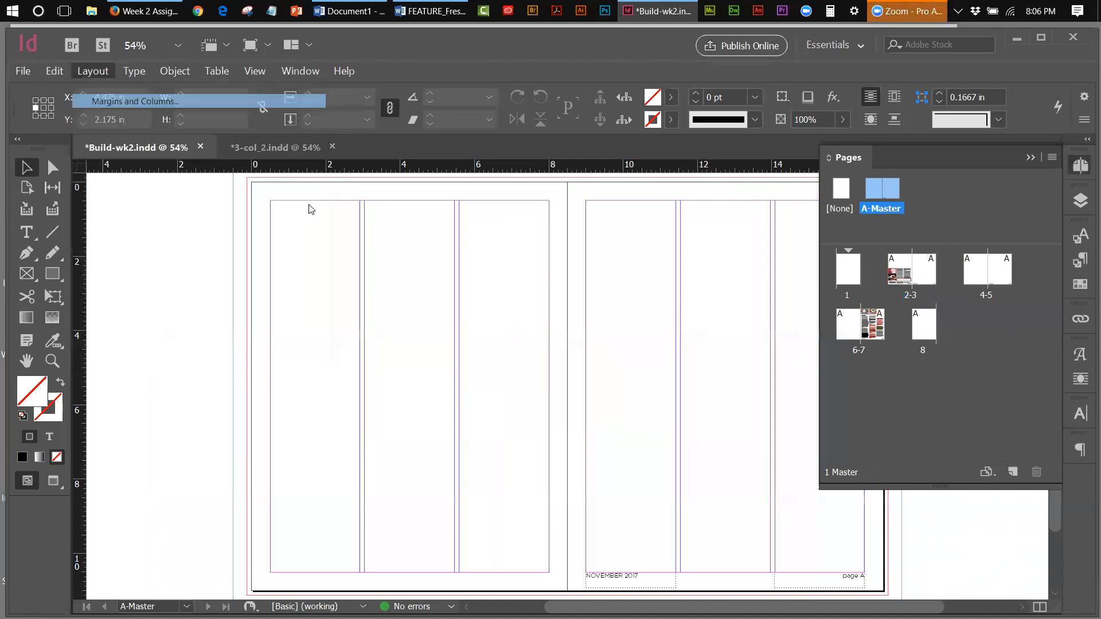
{"action": "left_click", "coordinate": [385, 357]}
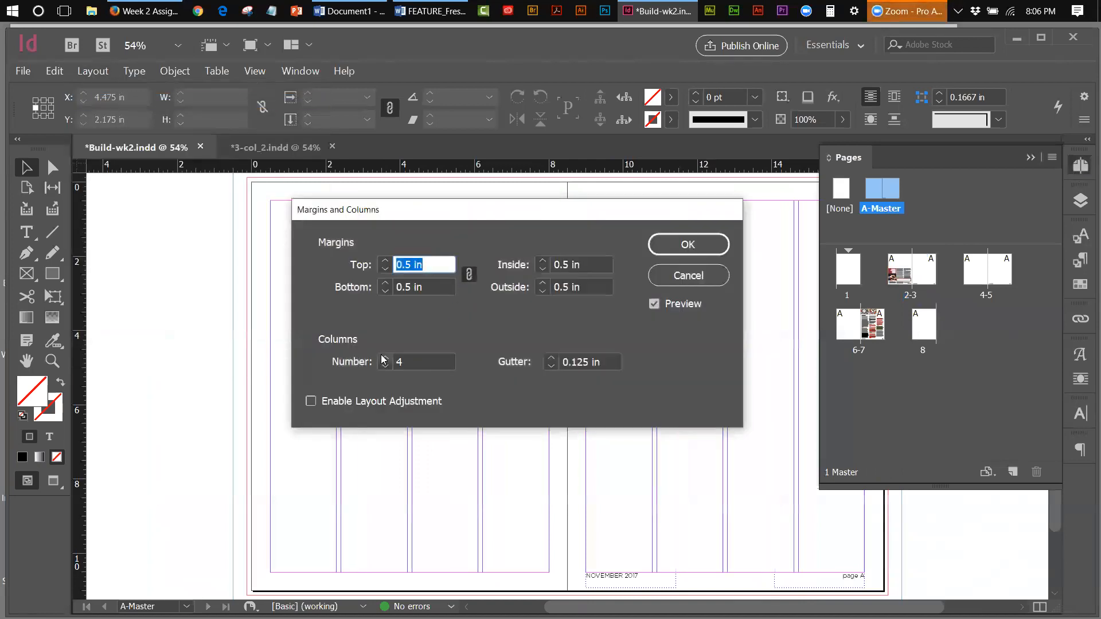
{"action": "left_click", "coordinate": [691, 238]}
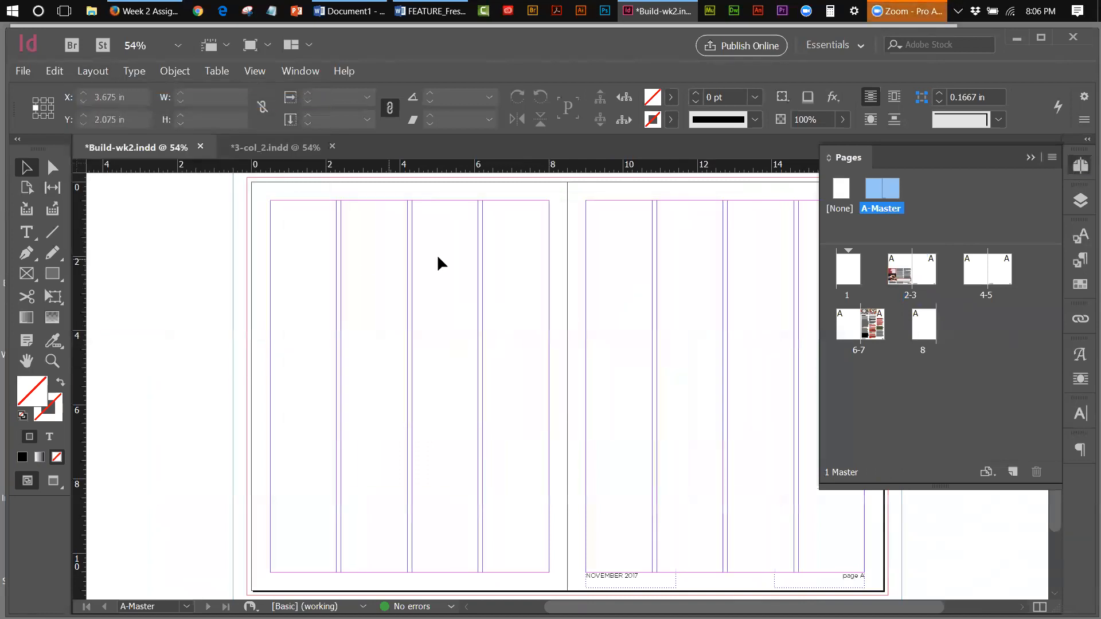
Return to spread 2-3 and try to apply the four-column A-Master to it.
{"action": "double_click", "coordinate": [908, 277]}
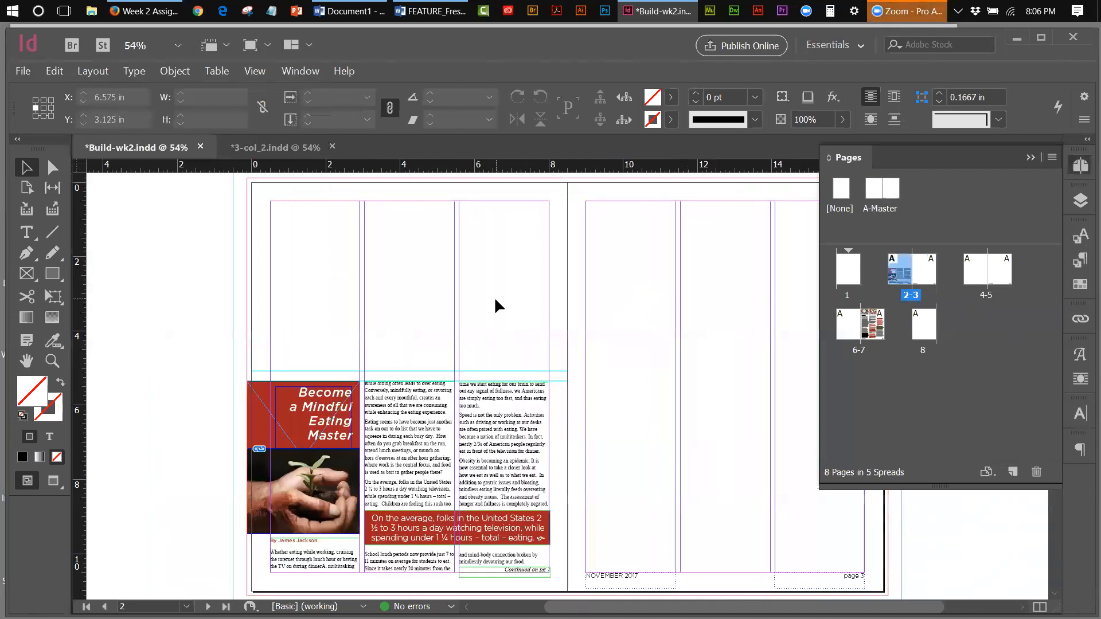
{"action": "left_click_drag", "start_coordinate": [883, 191], "coordinate": [911, 297]}
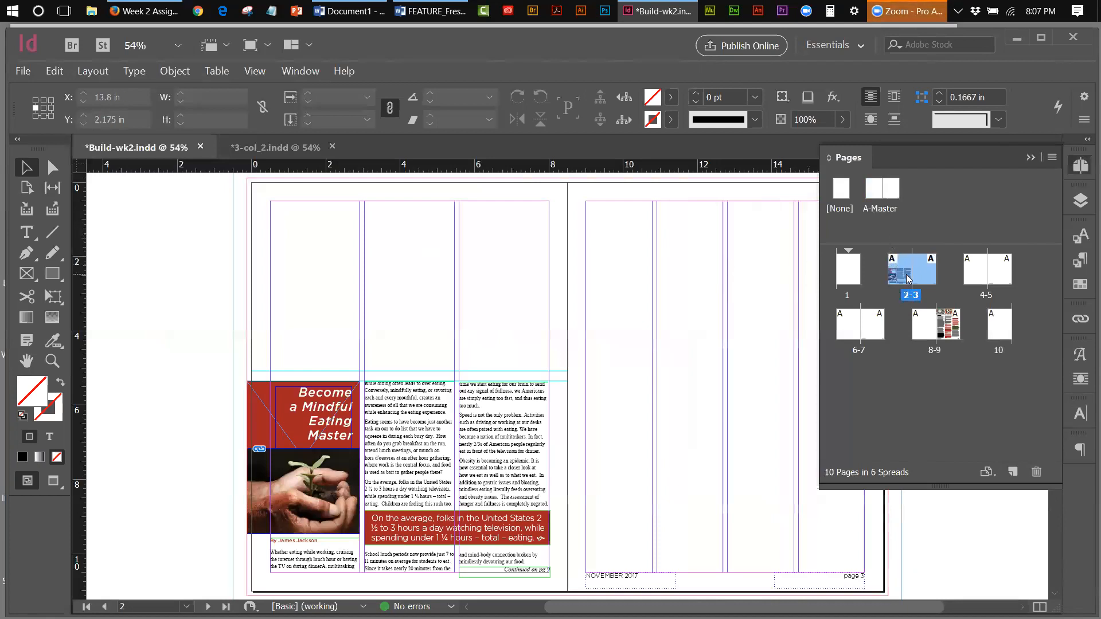
Undo the page insertion and the A-Master column change.
{"action": "left_click", "coordinate": [52, 70]}
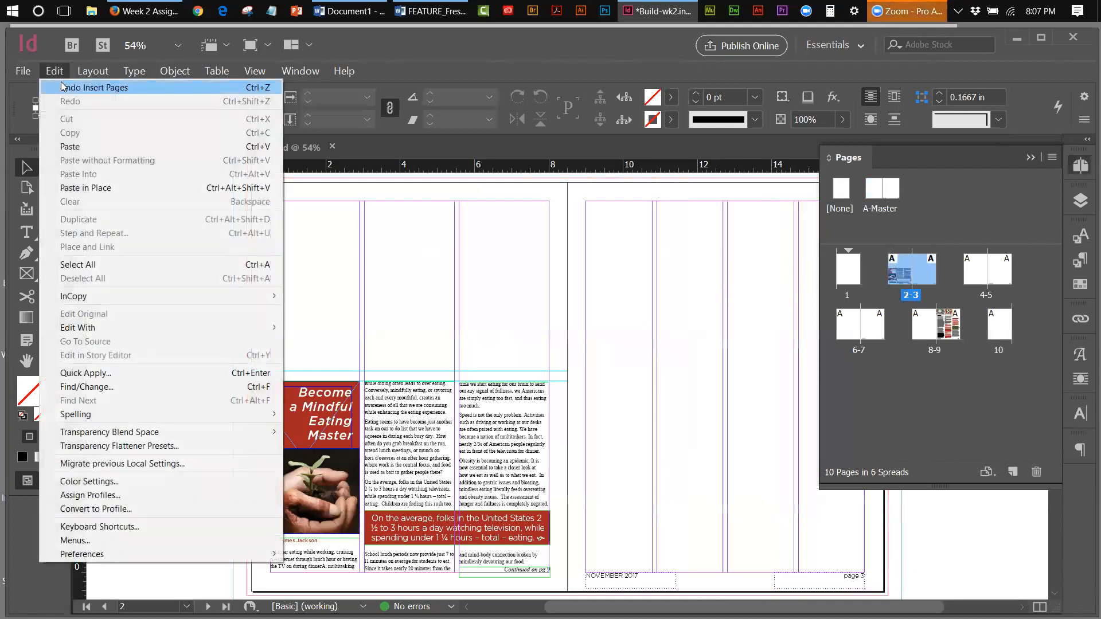
{"action": "left_click", "coordinate": [55, 86]}
{"action": "left_click", "coordinate": [52, 70]}
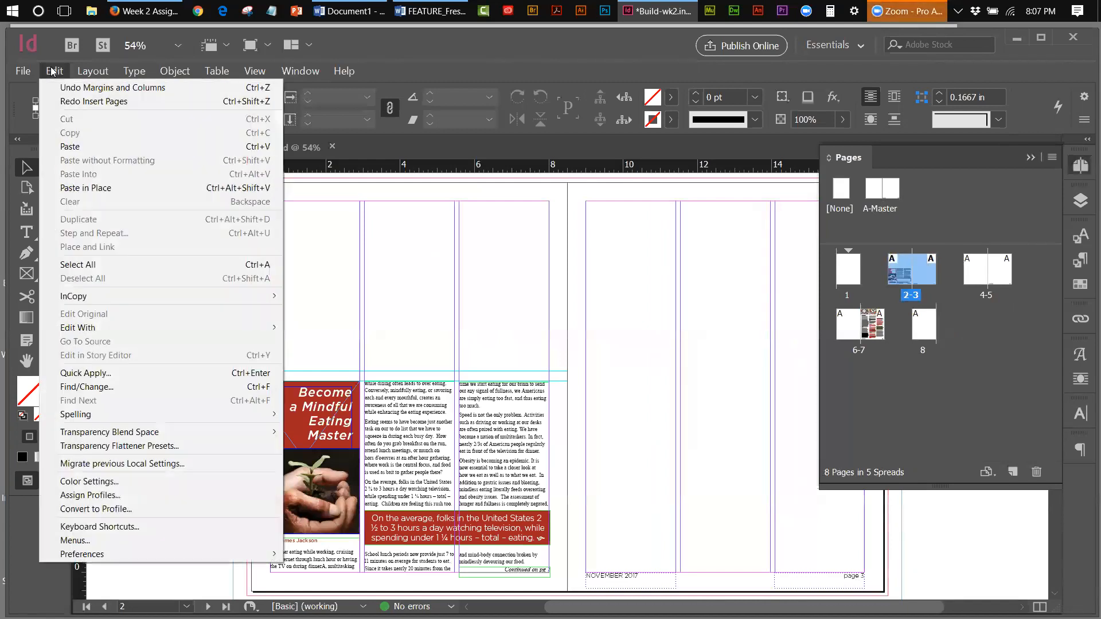
{"action": "left_click", "coordinate": [73, 85]}
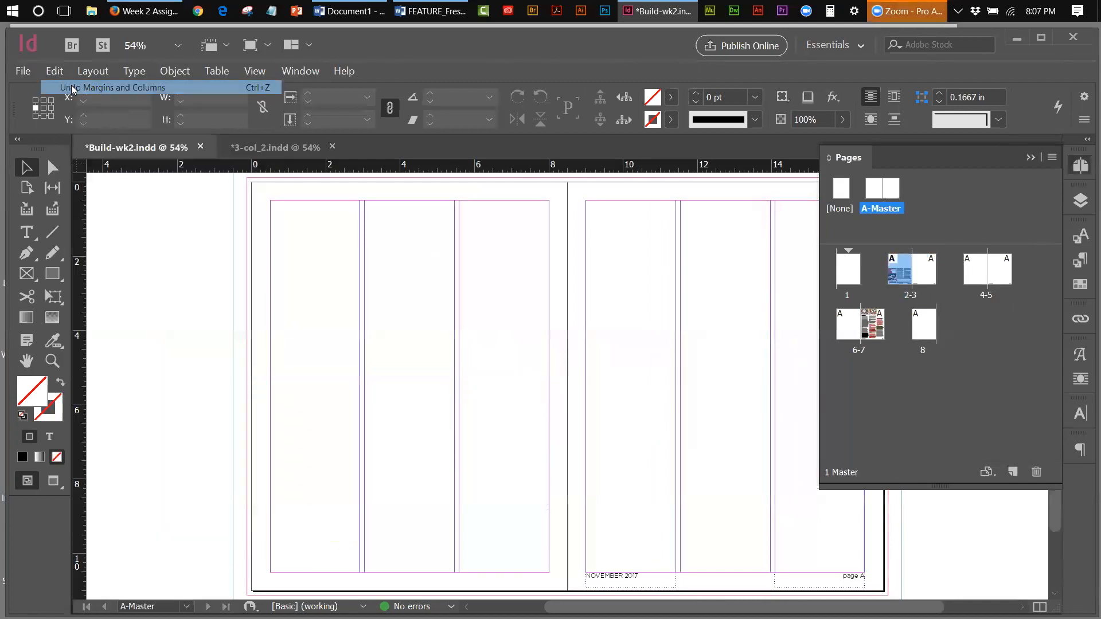
Go back to page 3 of spread 2-3 and collapse the Pages panel.
{"action": "left_click", "coordinate": [884, 211]}
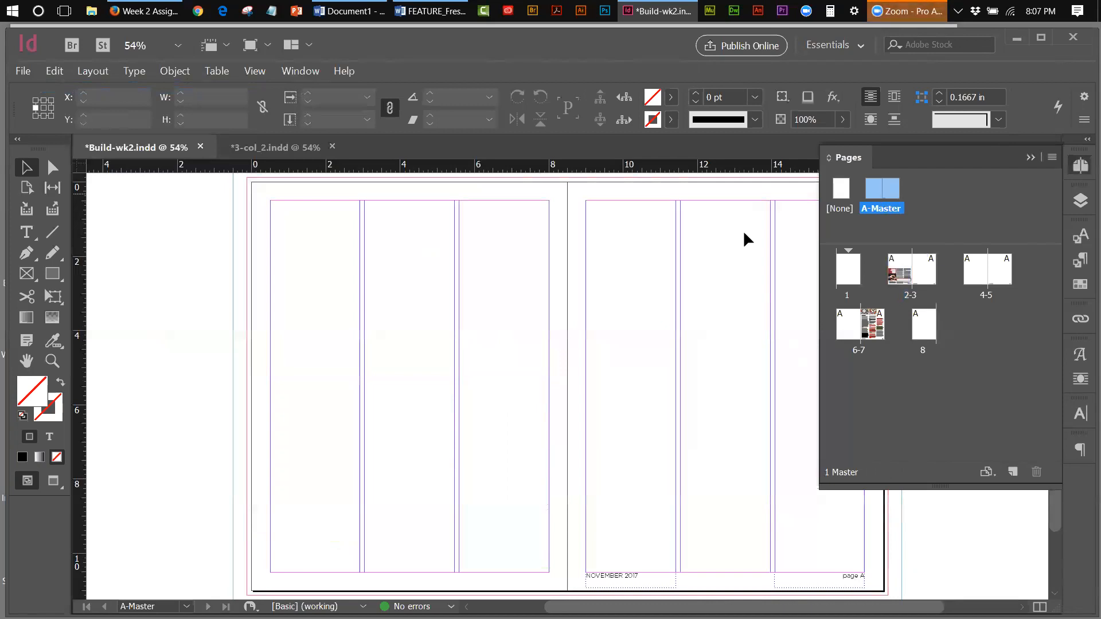
{"action": "double_click", "coordinate": [914, 280]}
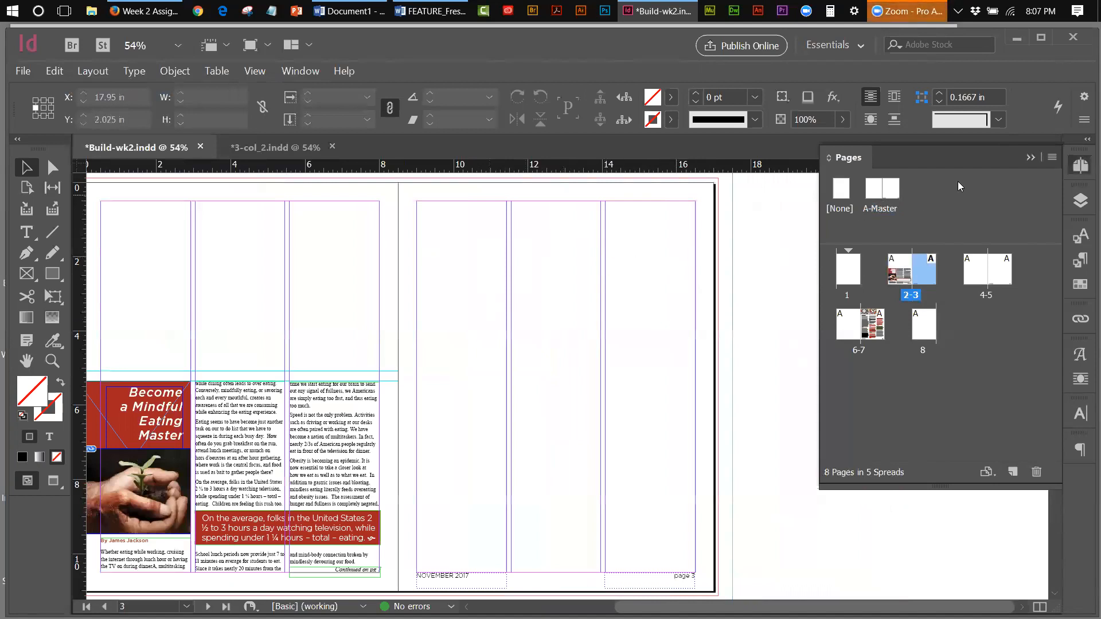
{"action": "left_click", "coordinate": [1029, 157]}
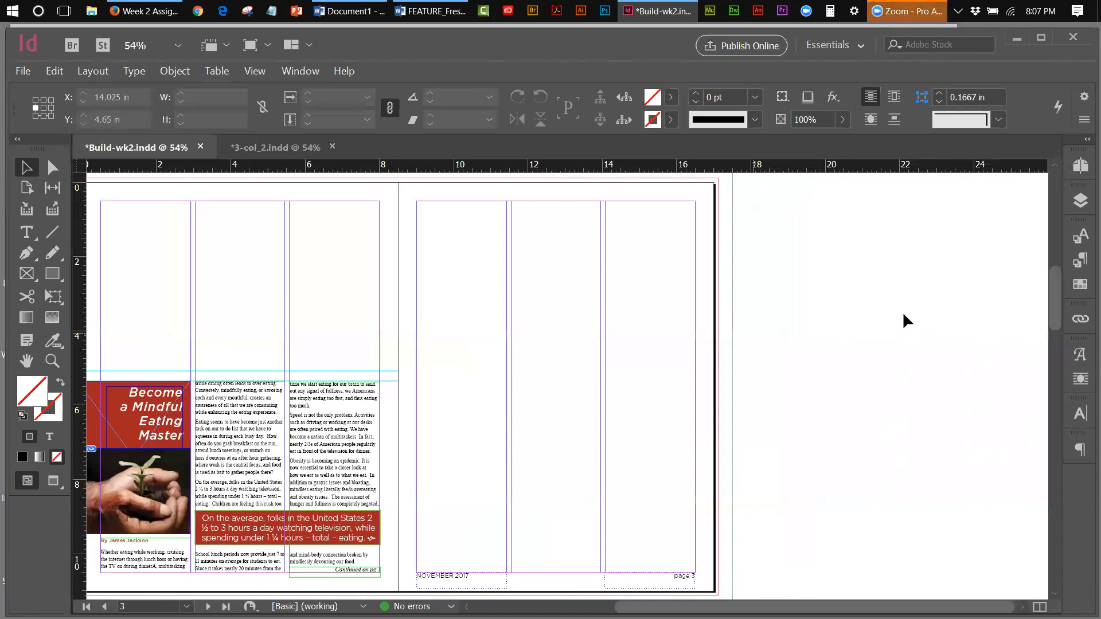
Place the text cursor in the article's body copy and open the main-body paragraph style's basic character formats.
{"action": "left_click", "coordinate": [1071, 263]}
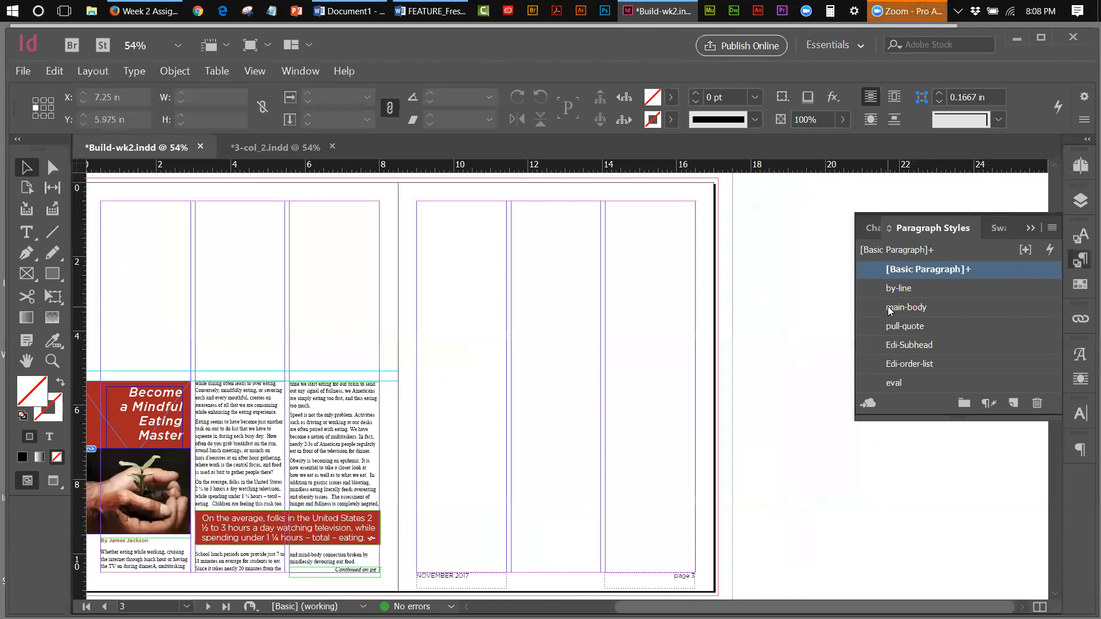
{"action": "double_click", "coordinate": [221, 426]}
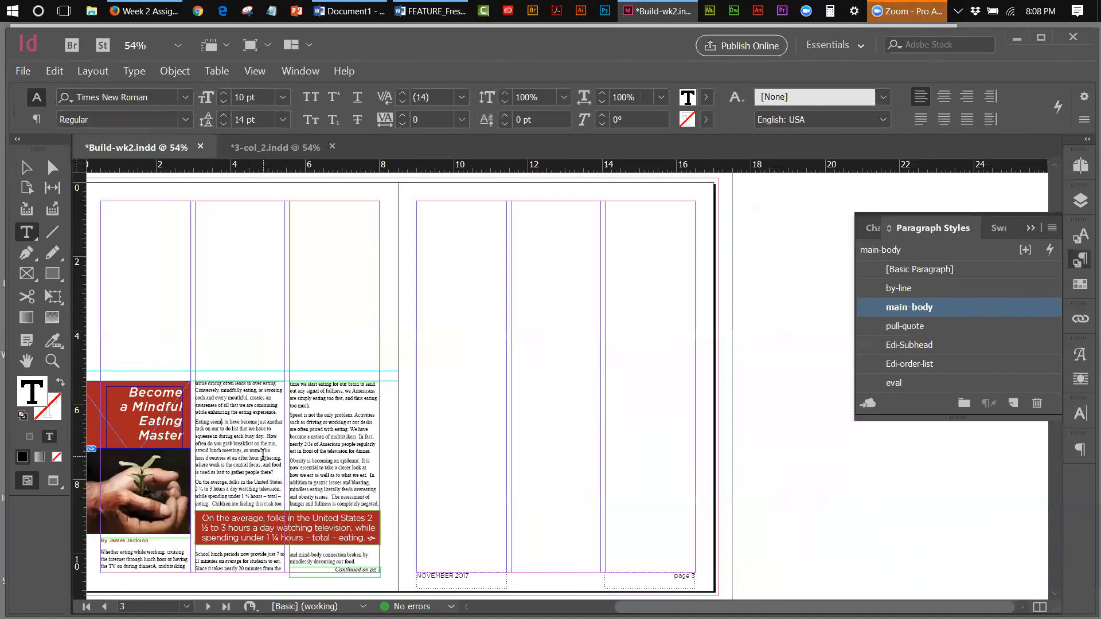
{"action": "double_click", "coordinate": [917, 308]}
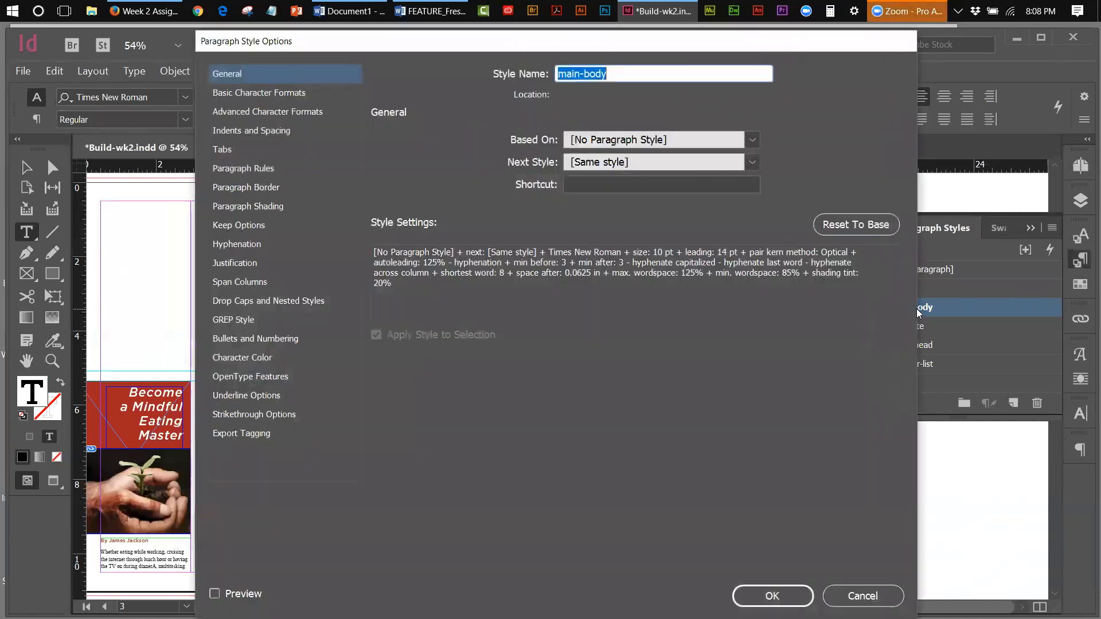
{"action": "left_click", "coordinate": [272, 94]}
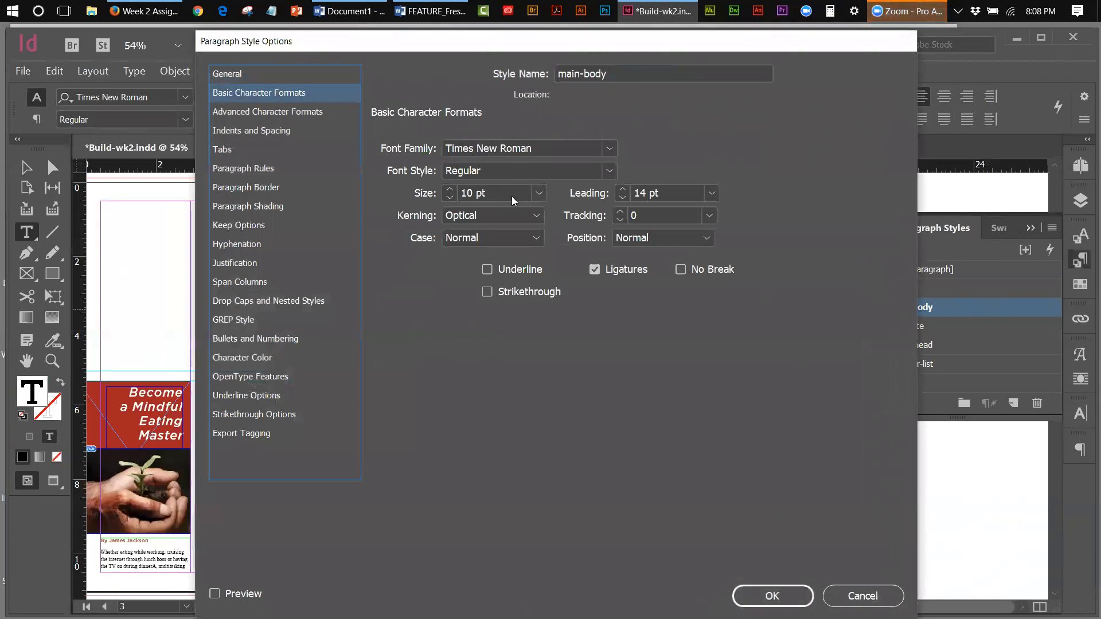
Review the kerning choices and the indents and spacing of the main-body style, and close its options without changes.
{"action": "left_click", "coordinate": [536, 215]}
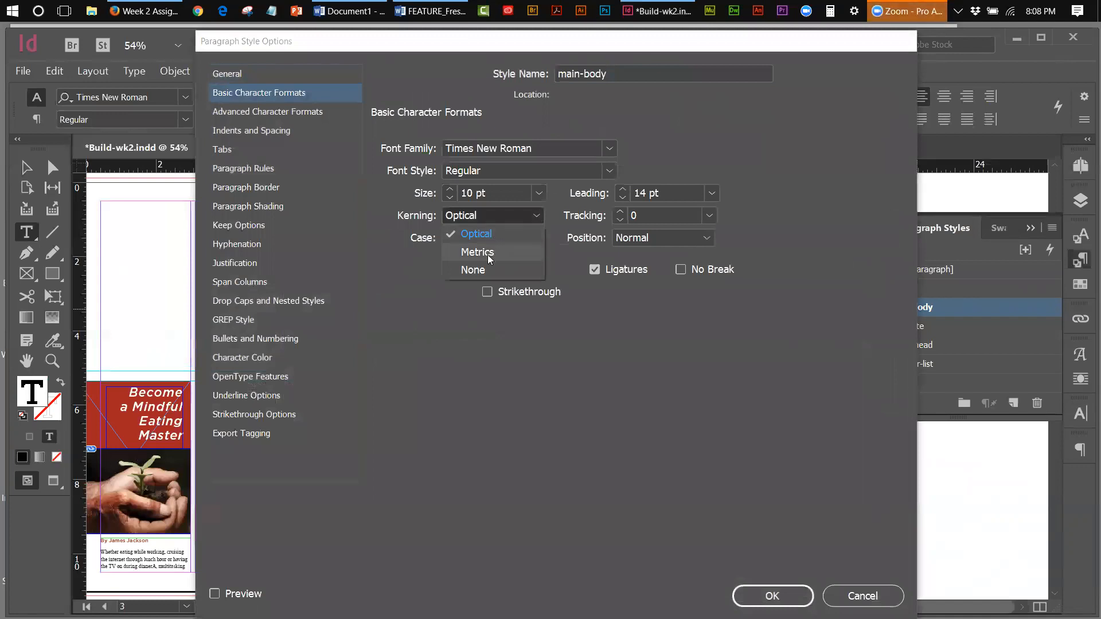
{"action": "left_click", "coordinate": [475, 218]}
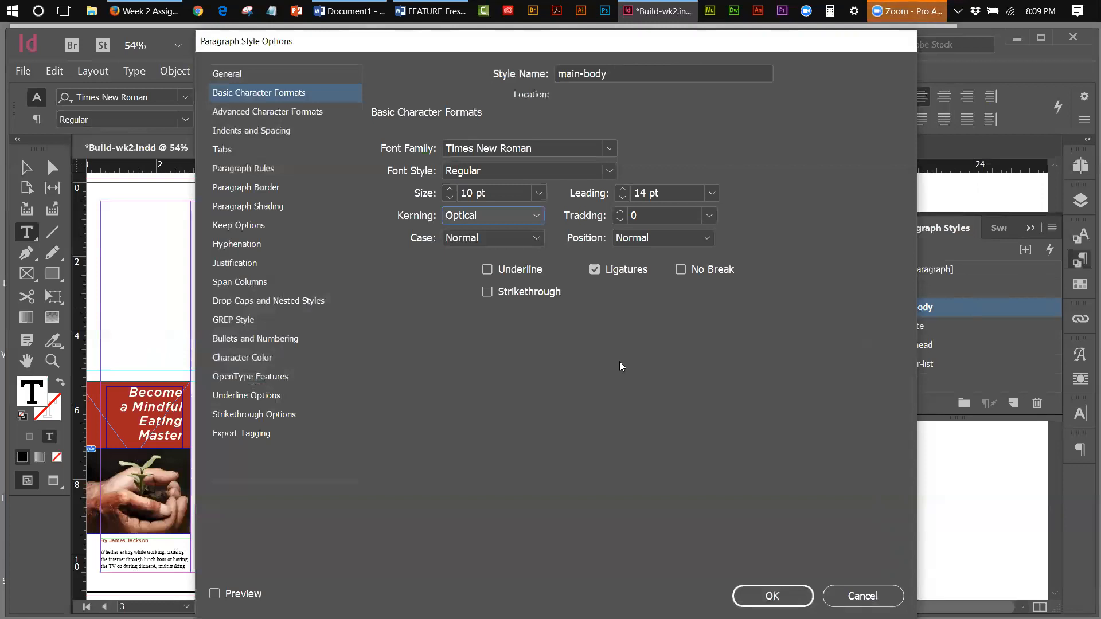
{"action": "left_click", "coordinate": [526, 217]}
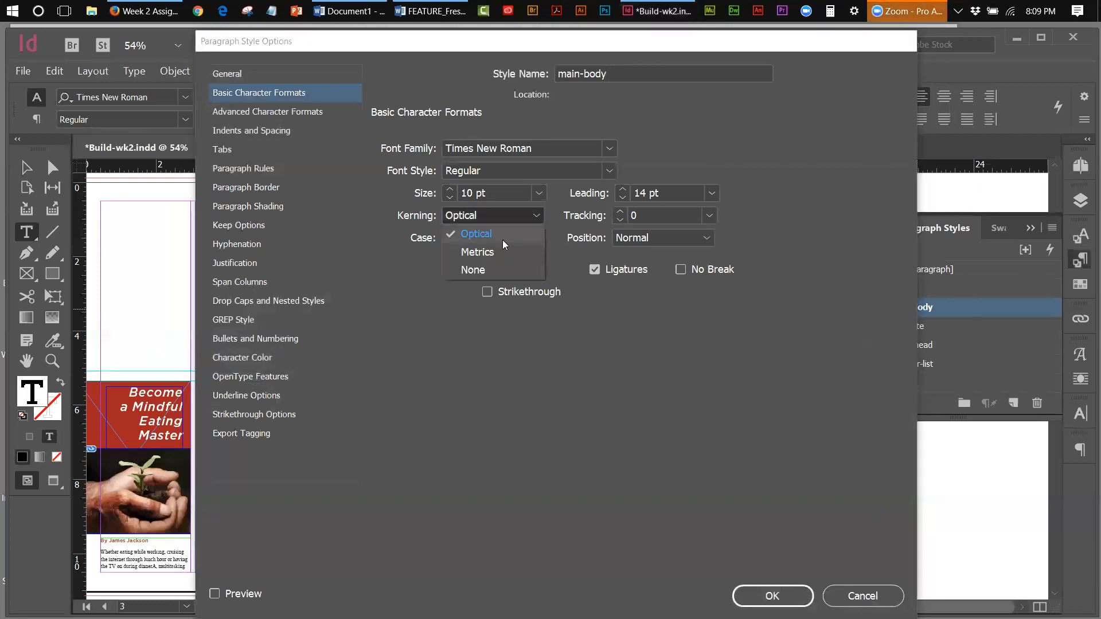
{"action": "left_click", "coordinate": [524, 221]}
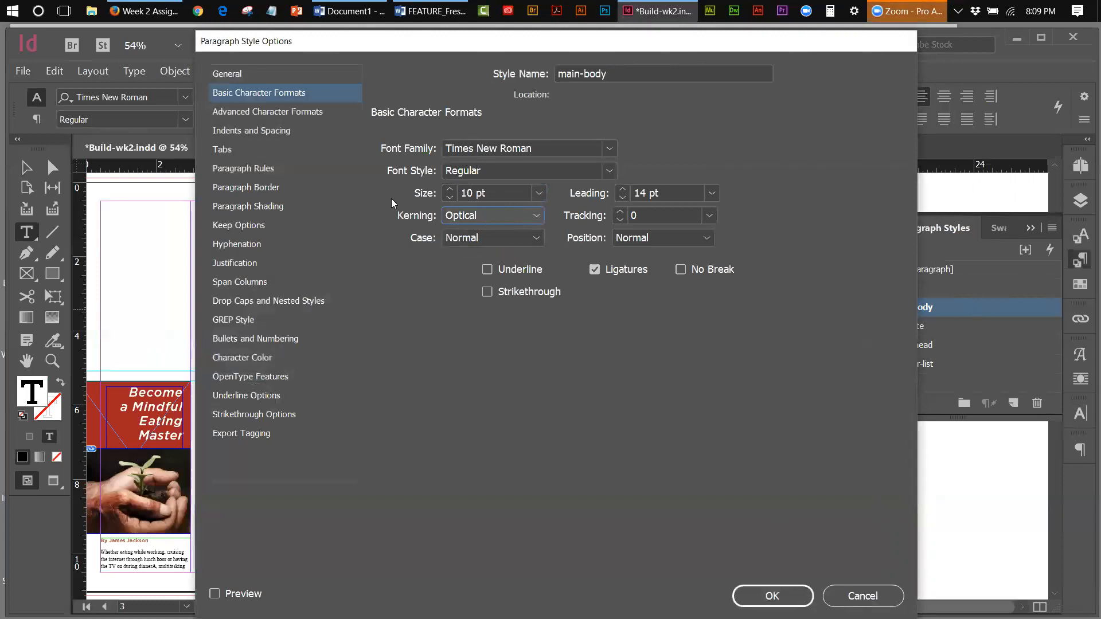
{"action": "left_click", "coordinate": [287, 132]}
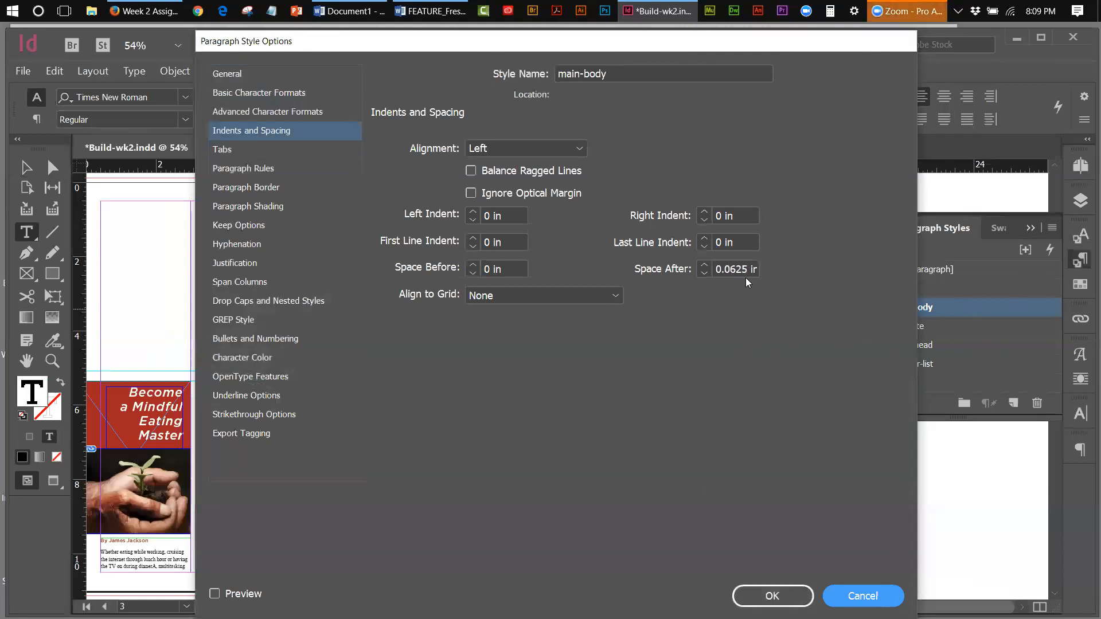
{"action": "left_click", "coordinate": [863, 596]}
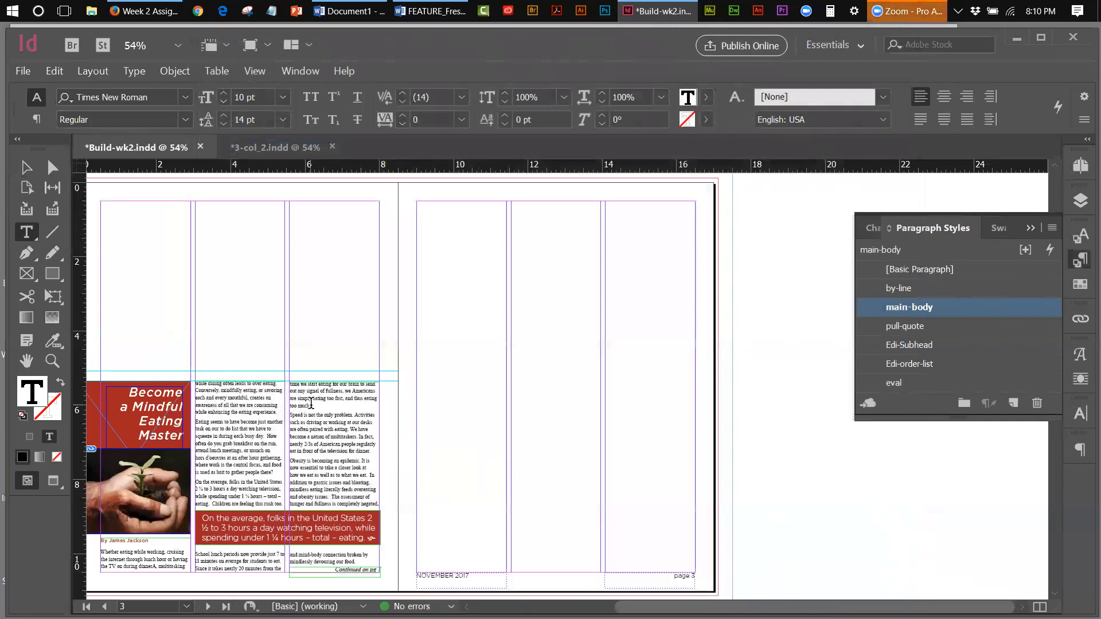
Add an empty paragraph after the one ending "too much." in the article's third column and remove it again.
{"action": "left_click", "coordinate": [432, 473]}
{"action": "key", "text": "Return"}
{"action": "left_click_drag", "start_coordinate": [442, 450], "coordinate": [390, 325]}
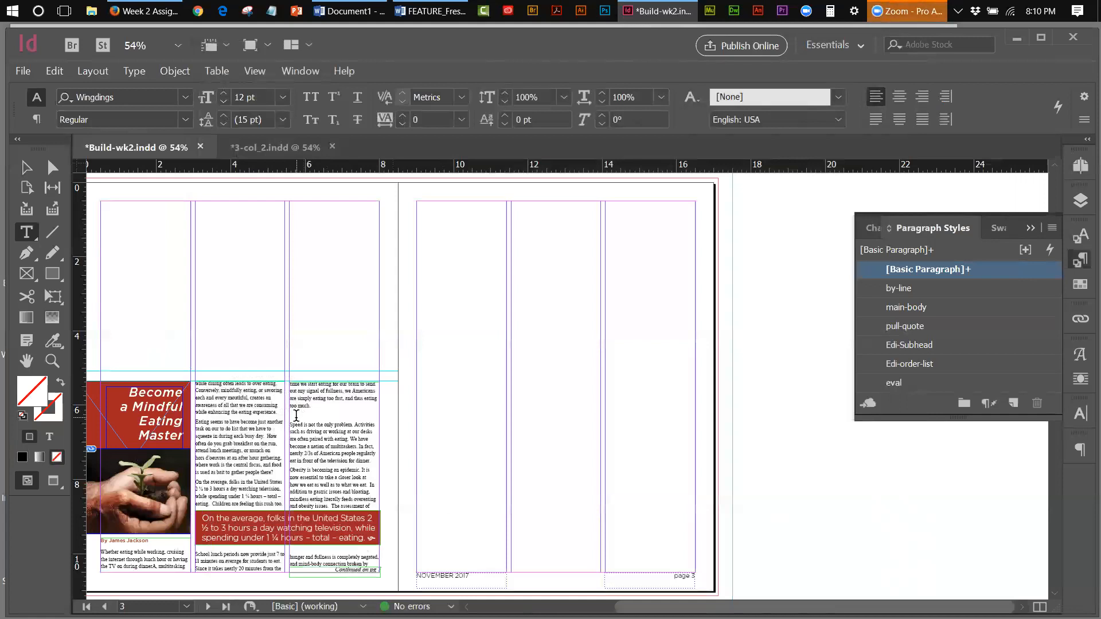
{"action": "left_click", "coordinate": [297, 416]}
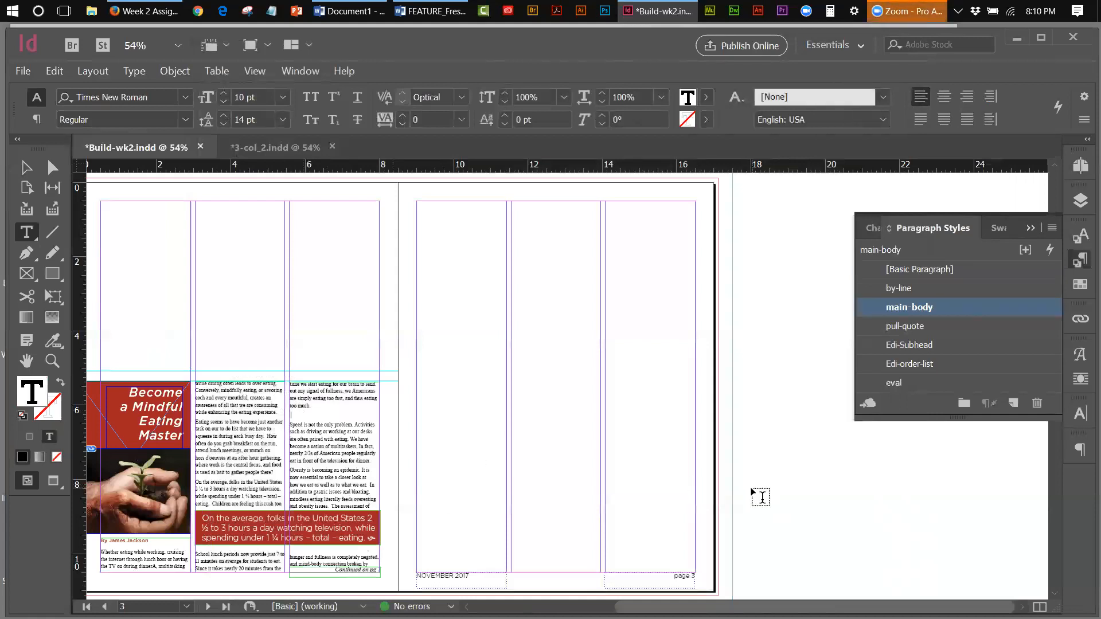
{"action": "key", "text": "BackSpace"}
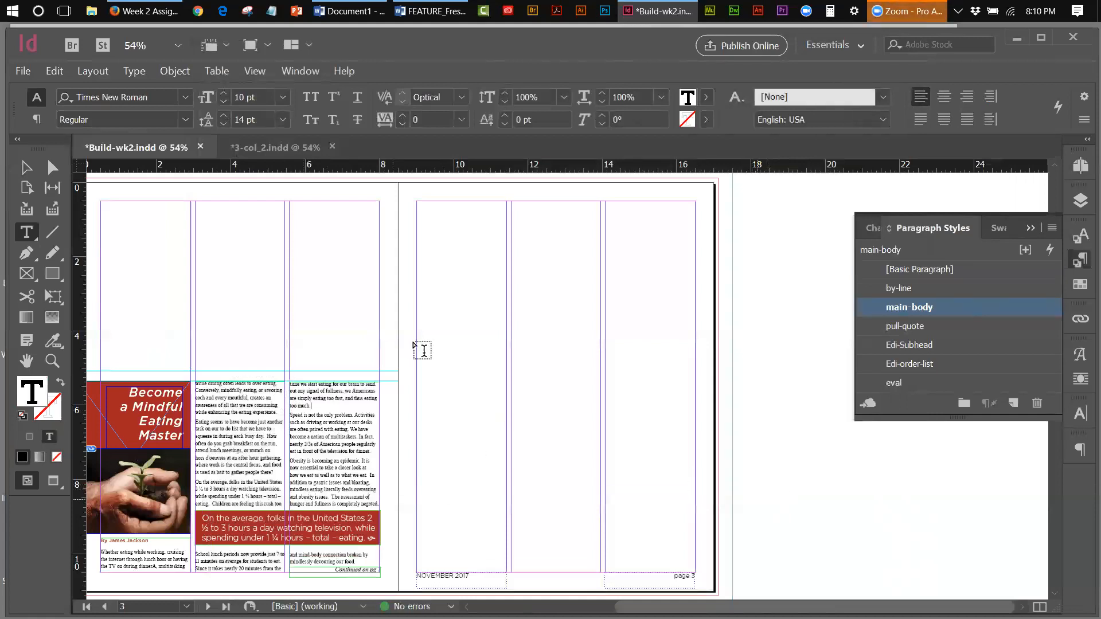
Switch to the FEATURE_Fresh_Herbs document in Word to examine its paragraph breaks, and return to the InDesign layout.
{"action": "left_click", "coordinate": [26, 167]}
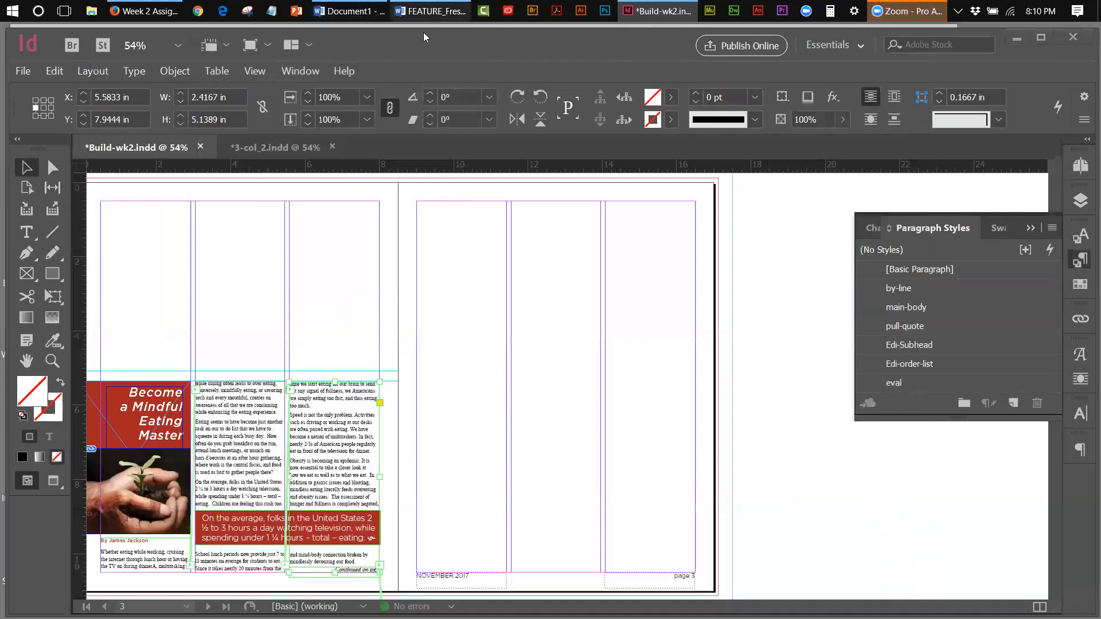
{"action": "left_click", "coordinate": [424, 11]}
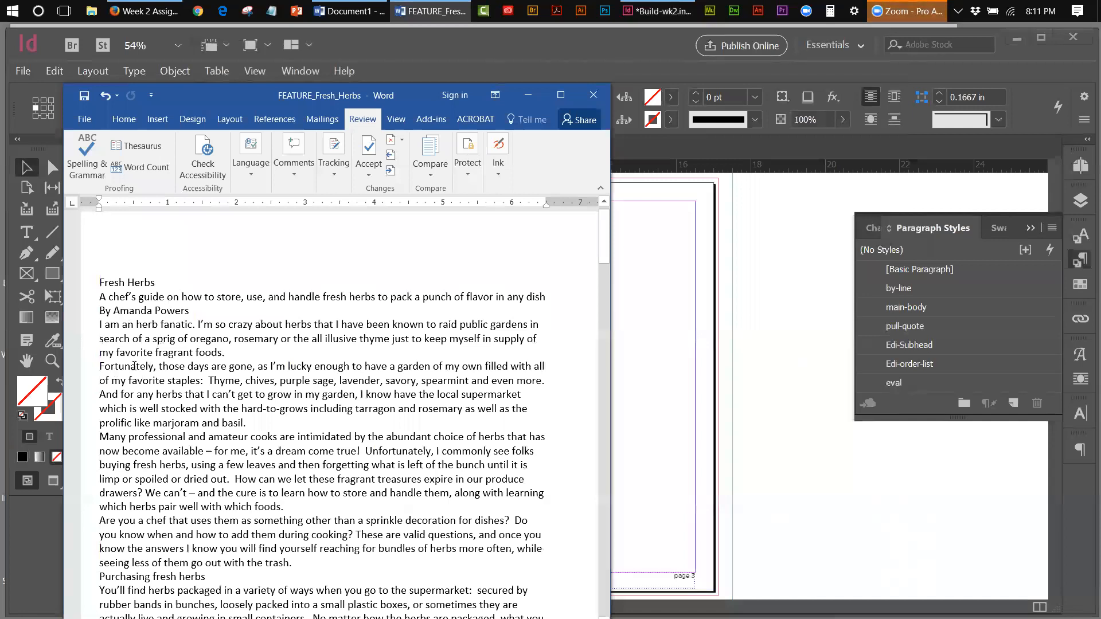
{"action": "left_click", "coordinate": [527, 95]}
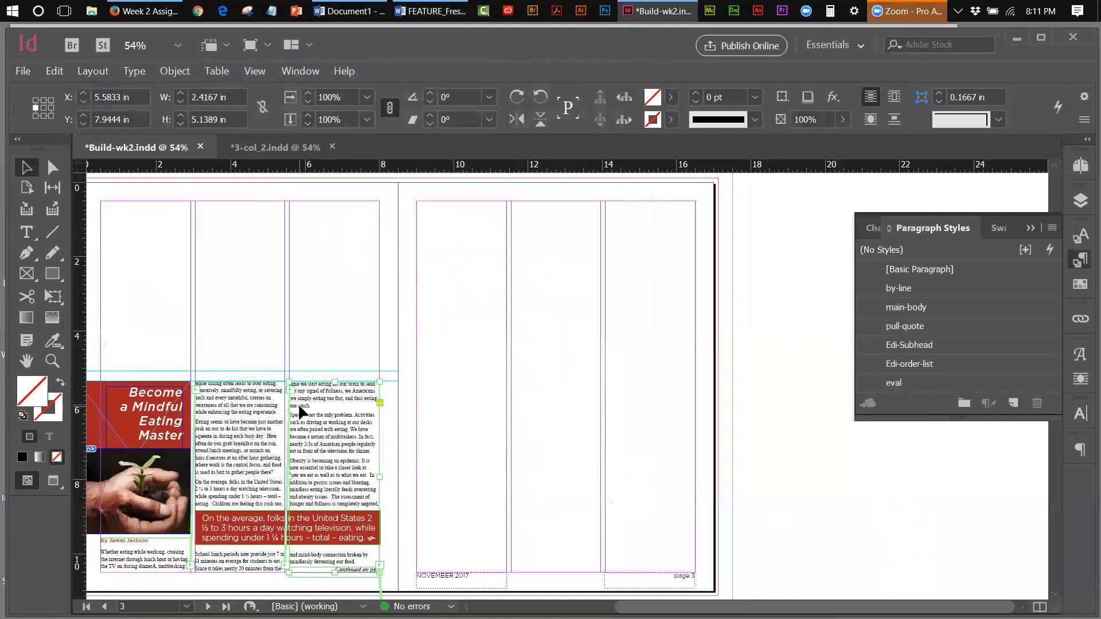
Set the main-body paragraph style's Space After to 0.125 in.
{"action": "double_click", "coordinate": [926, 314]}
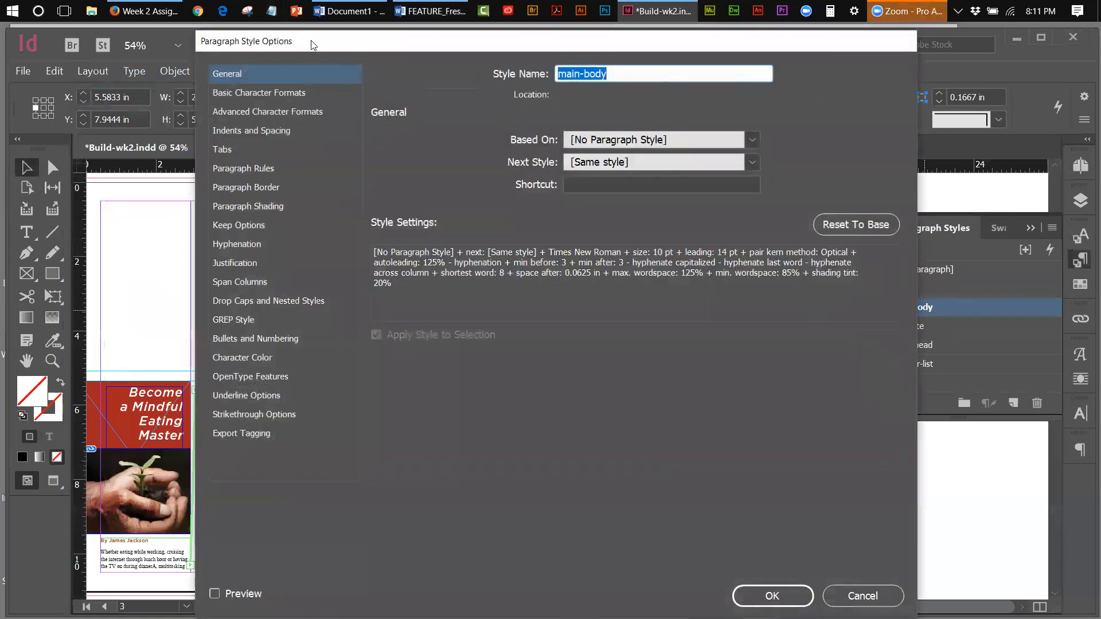
{"action": "left_click_drag", "start_coordinate": [314, 45], "coordinate": [540, 97]}
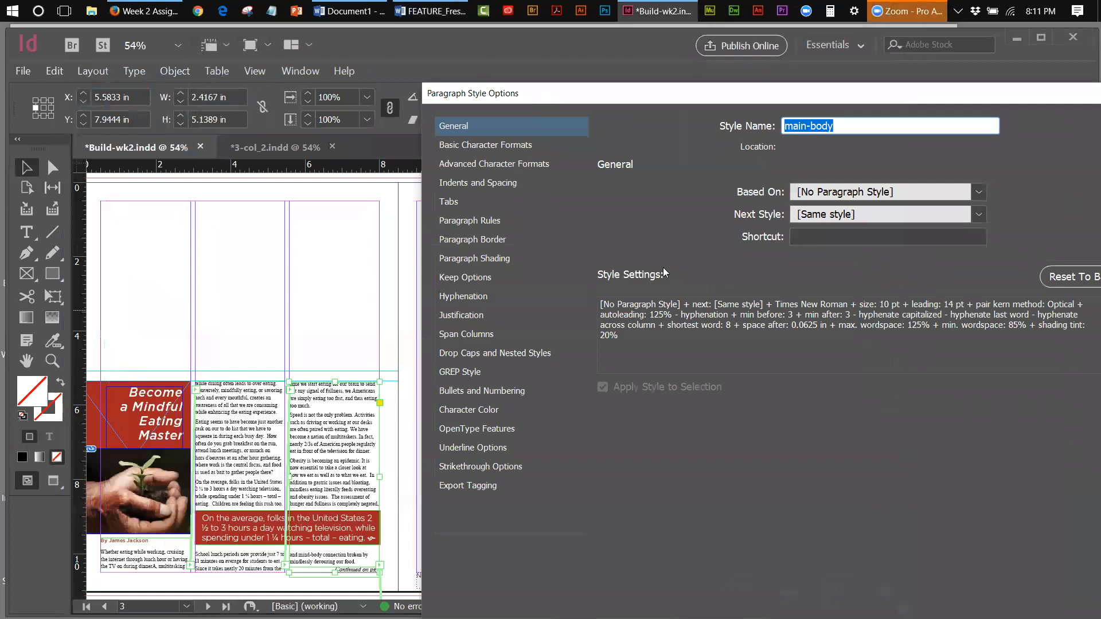
{"action": "left_click", "coordinate": [502, 183]}
{"action": "left_click", "coordinate": [931, 318]}
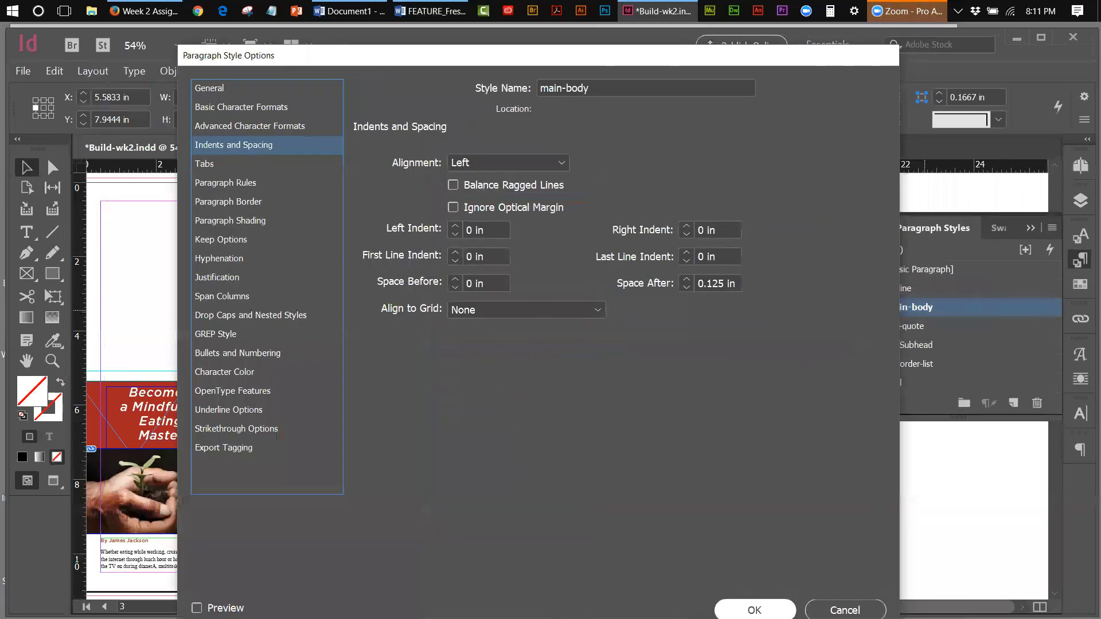
{"action": "left_click", "coordinate": [755, 608]}
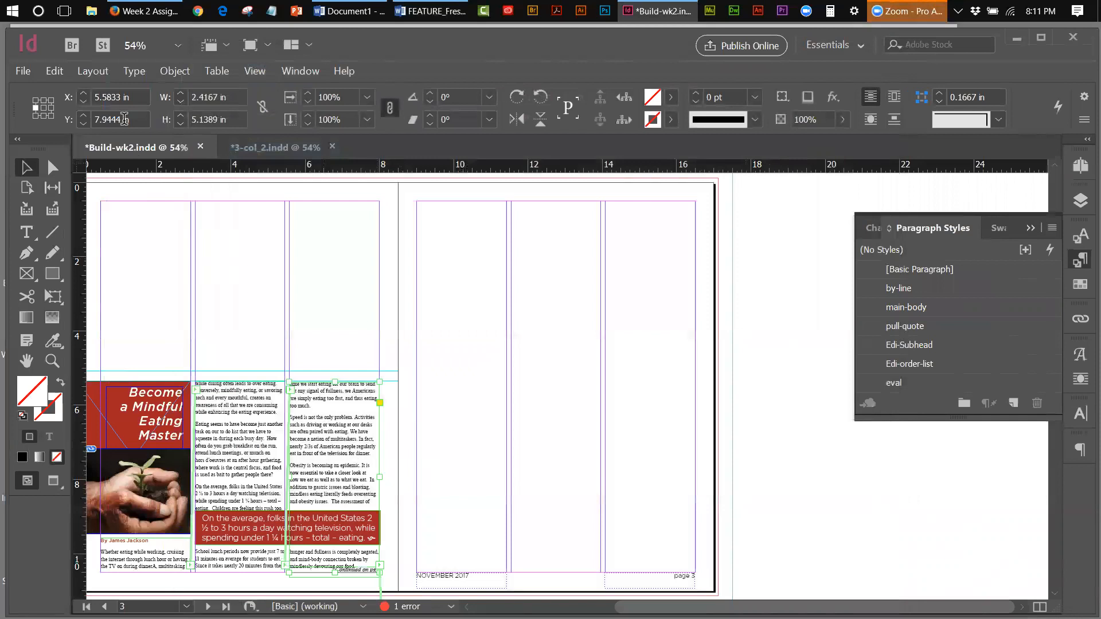
Undo the main-body paragraph style change and deselect the article's text frame.
{"action": "left_click", "coordinate": [57, 72]}
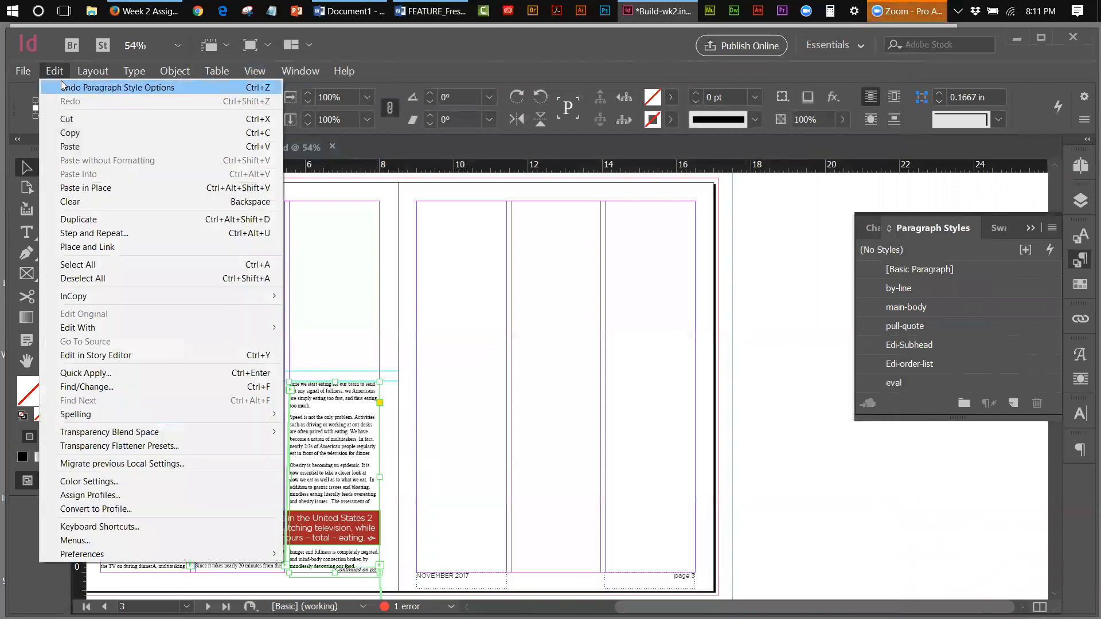
{"action": "left_click", "coordinate": [64, 88]}
{"action": "left_click", "coordinate": [765, 343]}
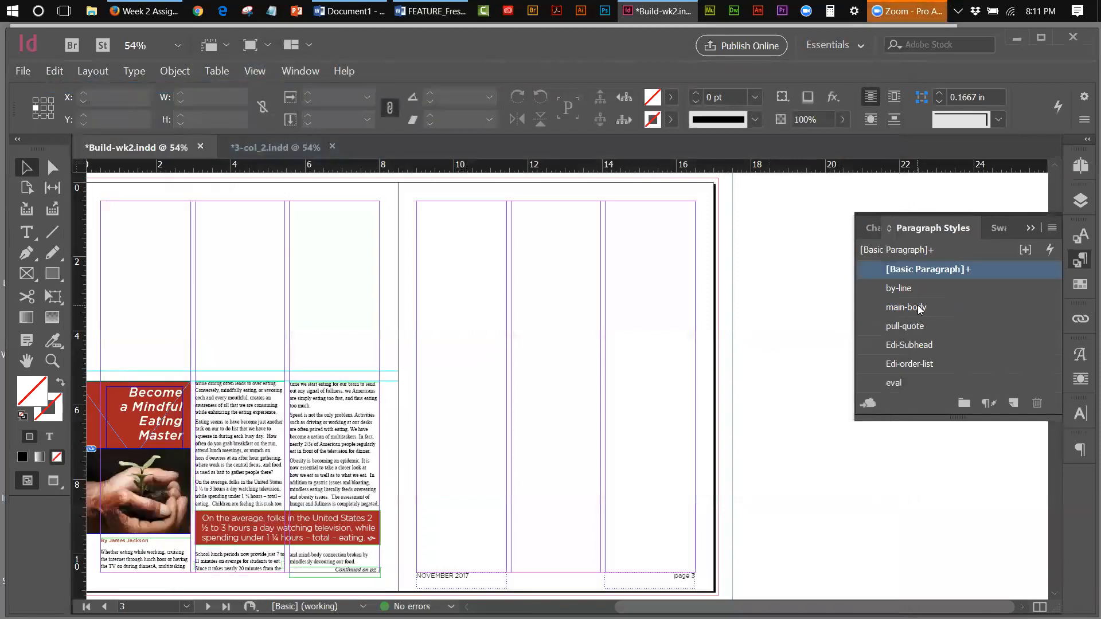
Review the main-body paragraph style's indents and spacing settings and close them without changes.
{"action": "double_click", "coordinate": [913, 309]}
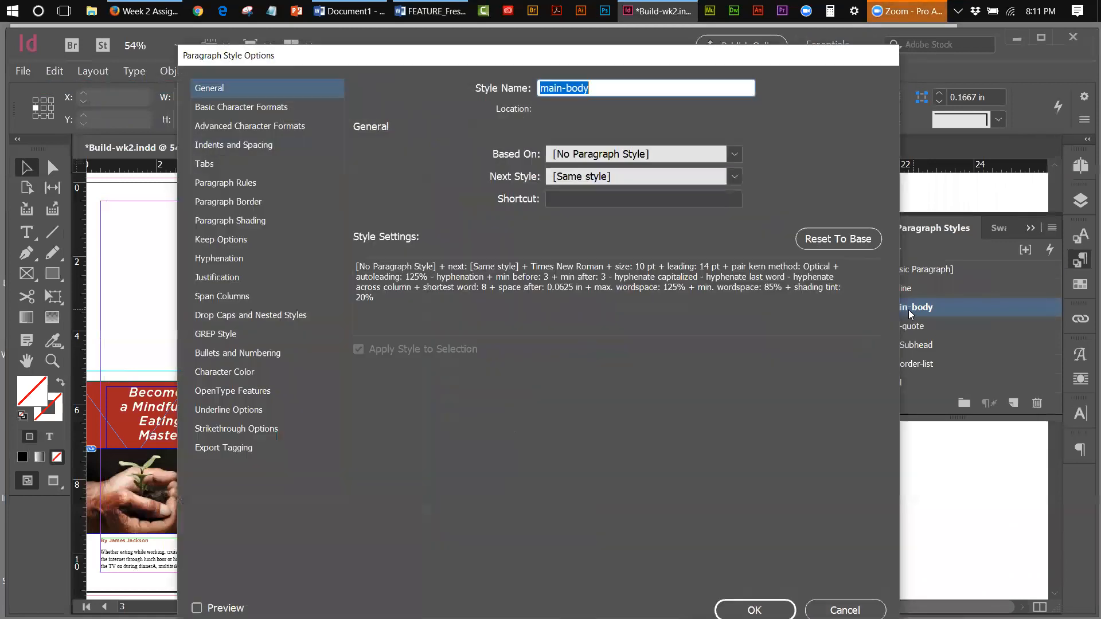
{"action": "left_click", "coordinate": [221, 145]}
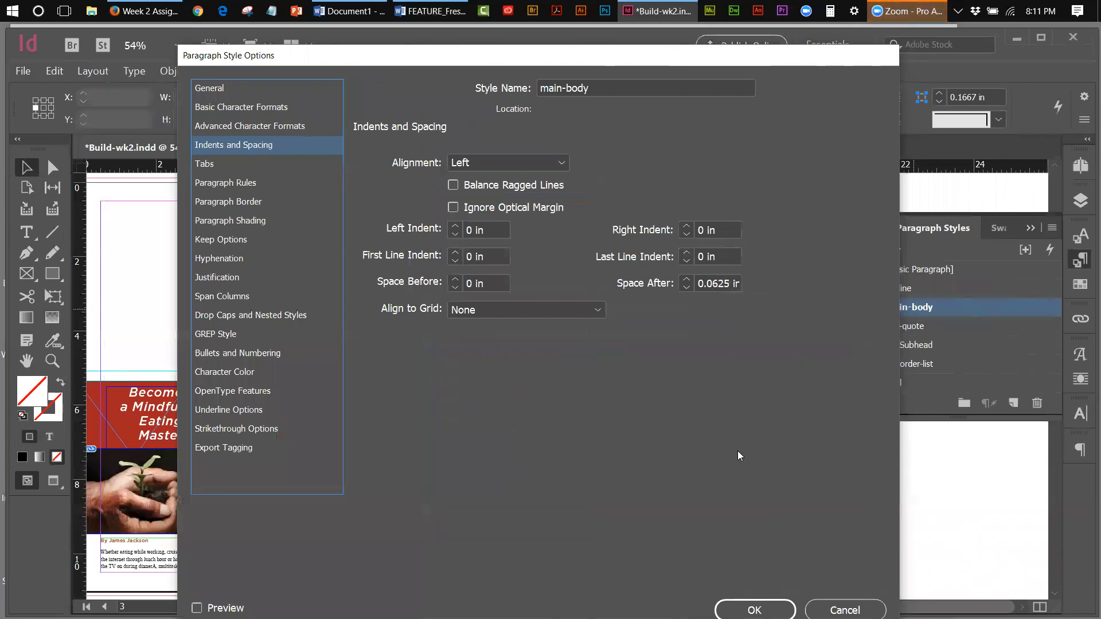
{"action": "left_click", "coordinate": [845, 610]}
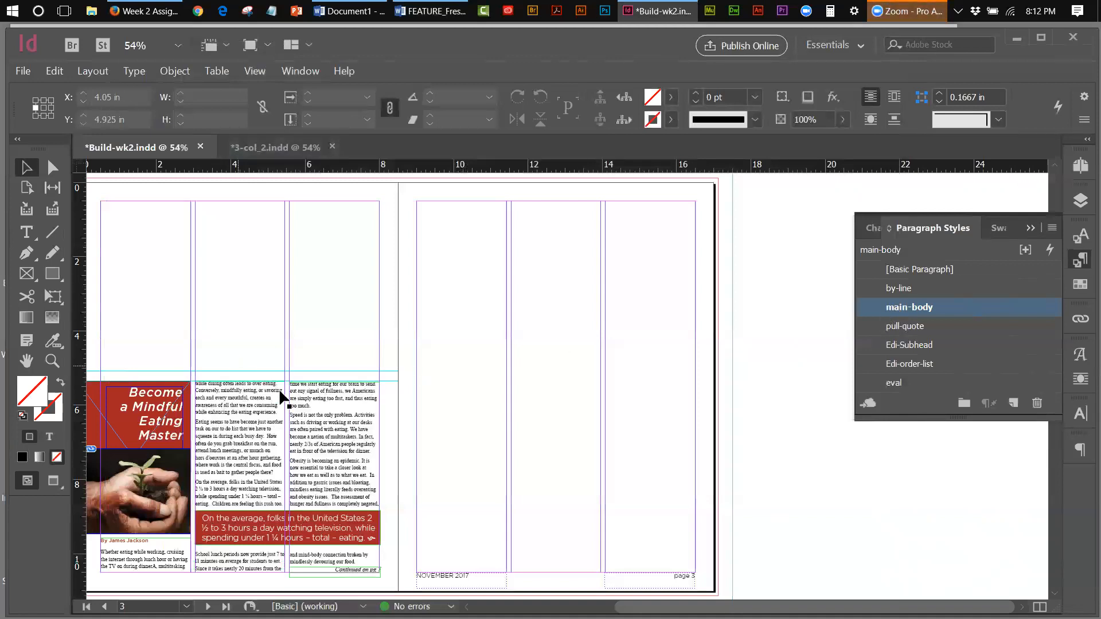
With the article's third-column text active, review main-body's basic character formats and its indents and spacing, leaving the style unchanged.
{"action": "key", "text": "t"}
{"action": "left_click", "coordinate": [323, 414]}
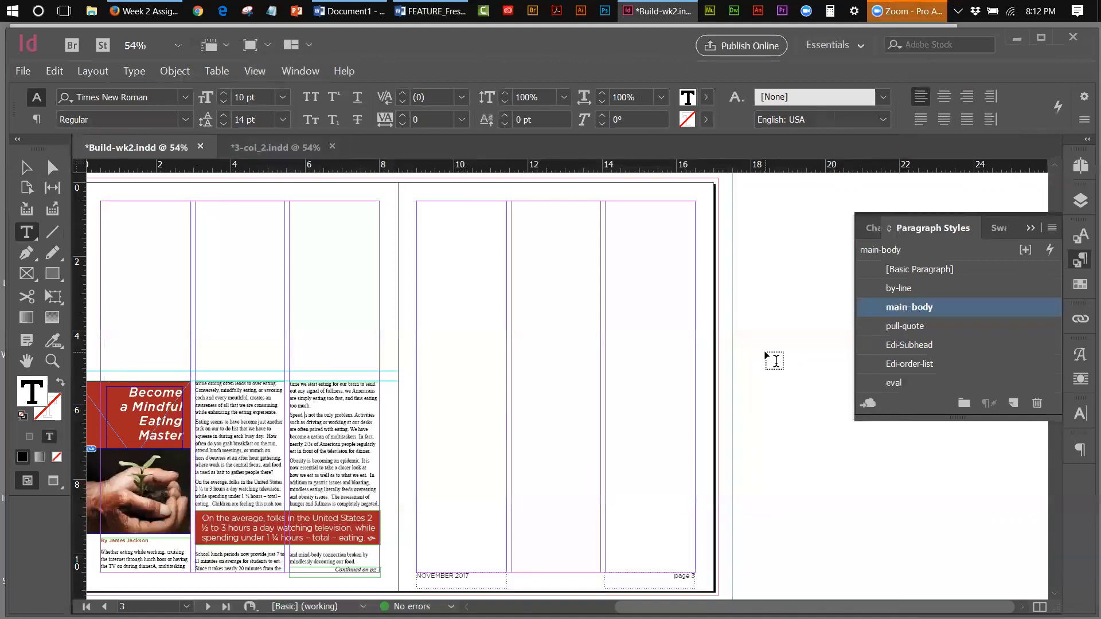
{"action": "double_click", "coordinate": [898, 308]}
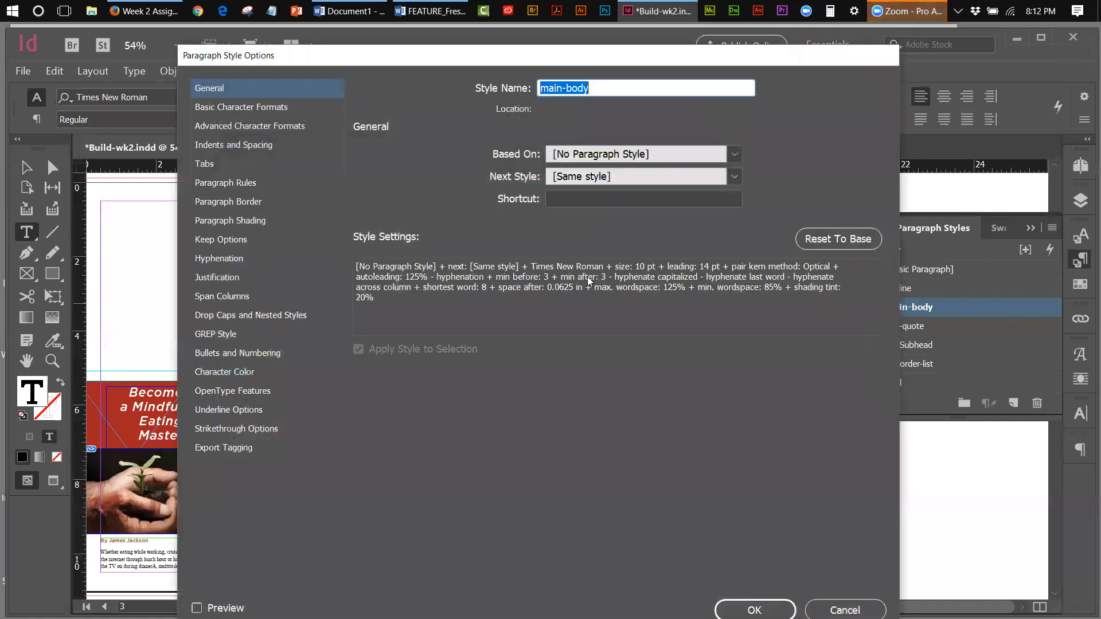
{"action": "left_click", "coordinate": [253, 108]}
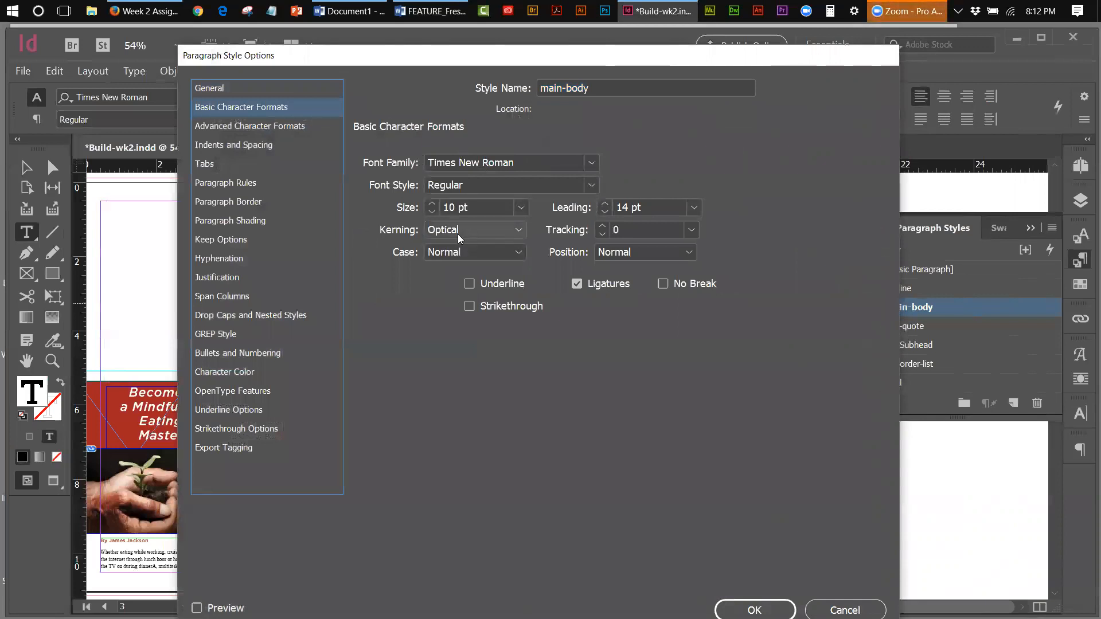
{"action": "left_click", "coordinate": [213, 146]}
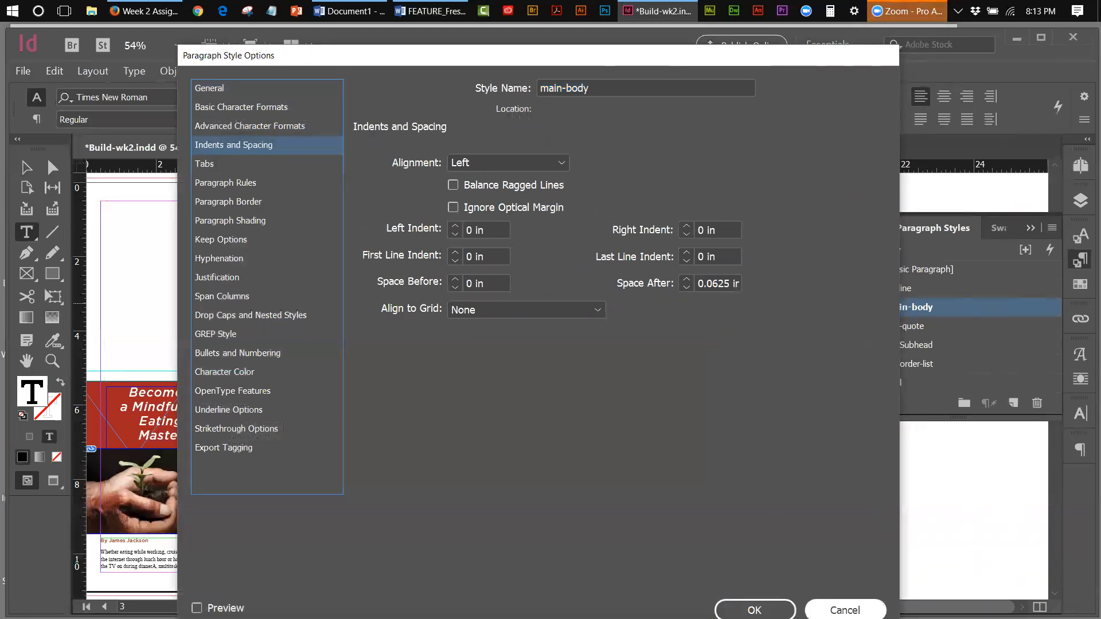
{"action": "left_click", "coordinate": [845, 610]}
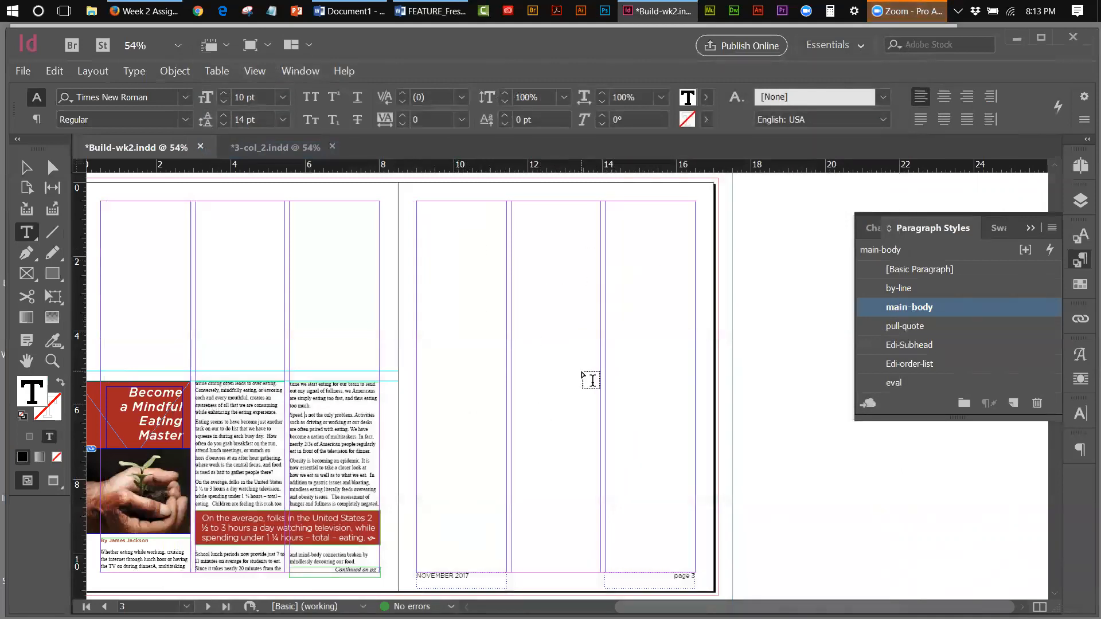
{"action": "left_click", "coordinate": [1031, 228]}
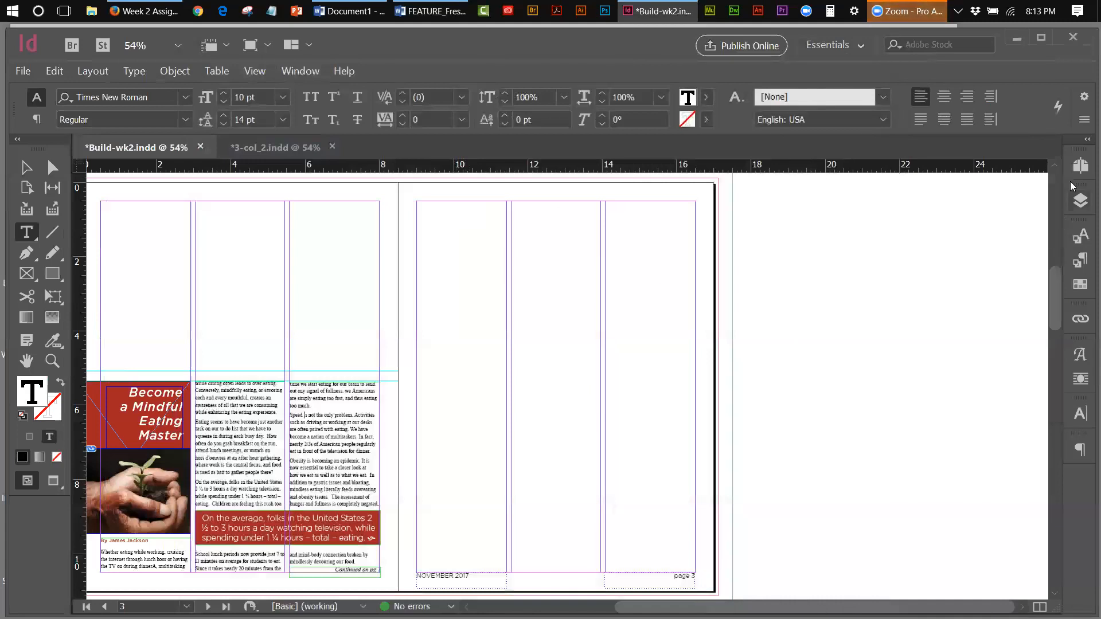
In 3-col_2.indd, check the paragraph style applied to the first column of the Fresh Herbs body text.
{"action": "left_click", "coordinate": [309, 148]}
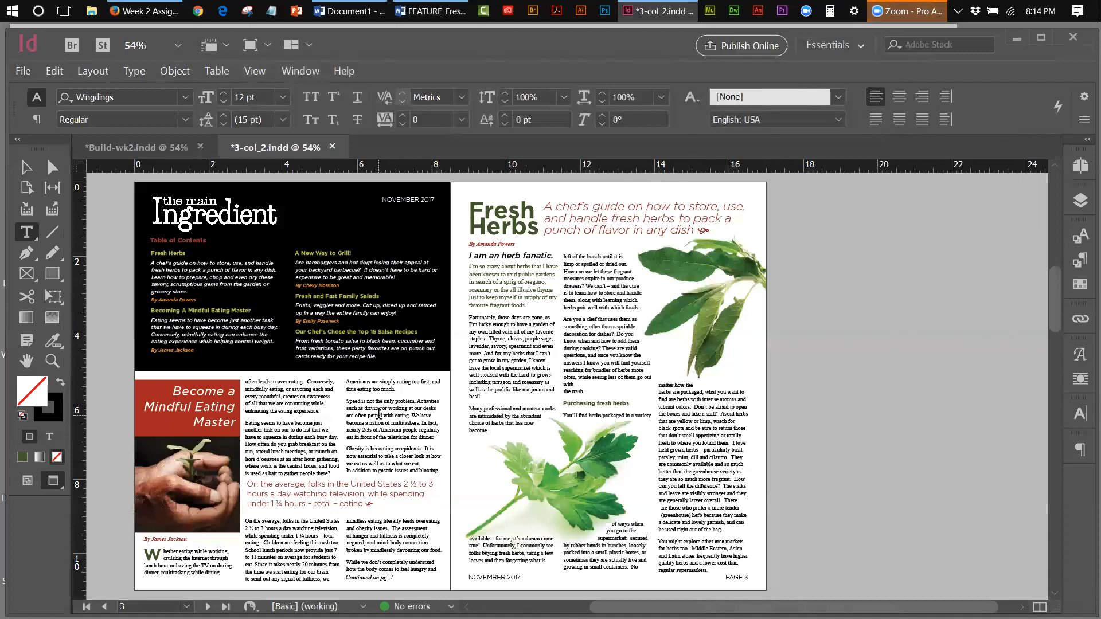
{"action": "left_click", "coordinate": [536, 346]}
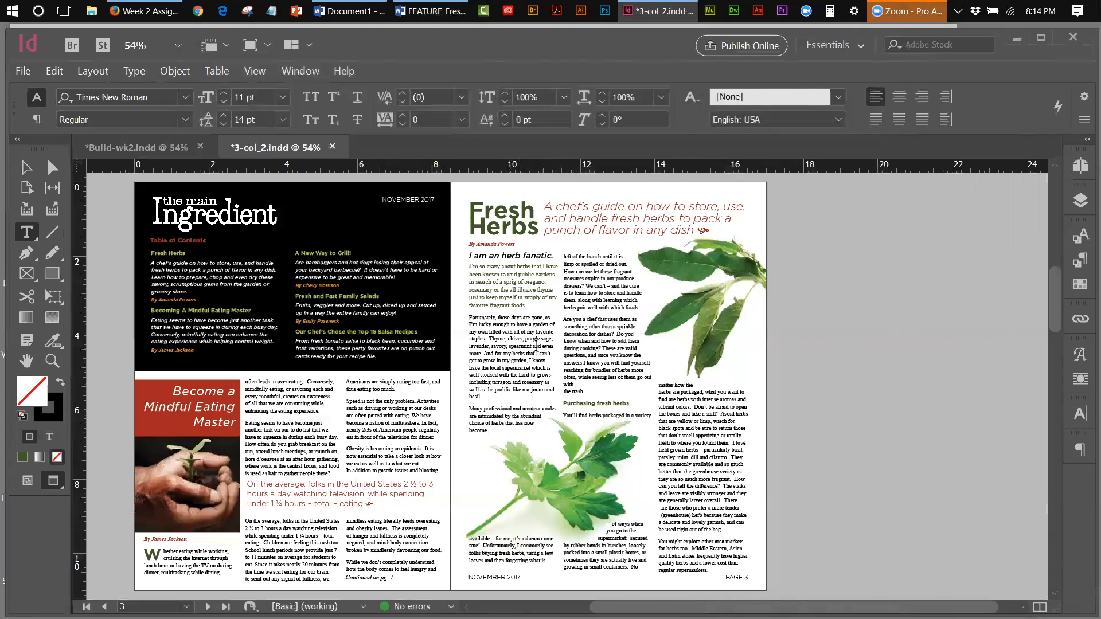
{"action": "left_click", "coordinate": [1080, 260]}
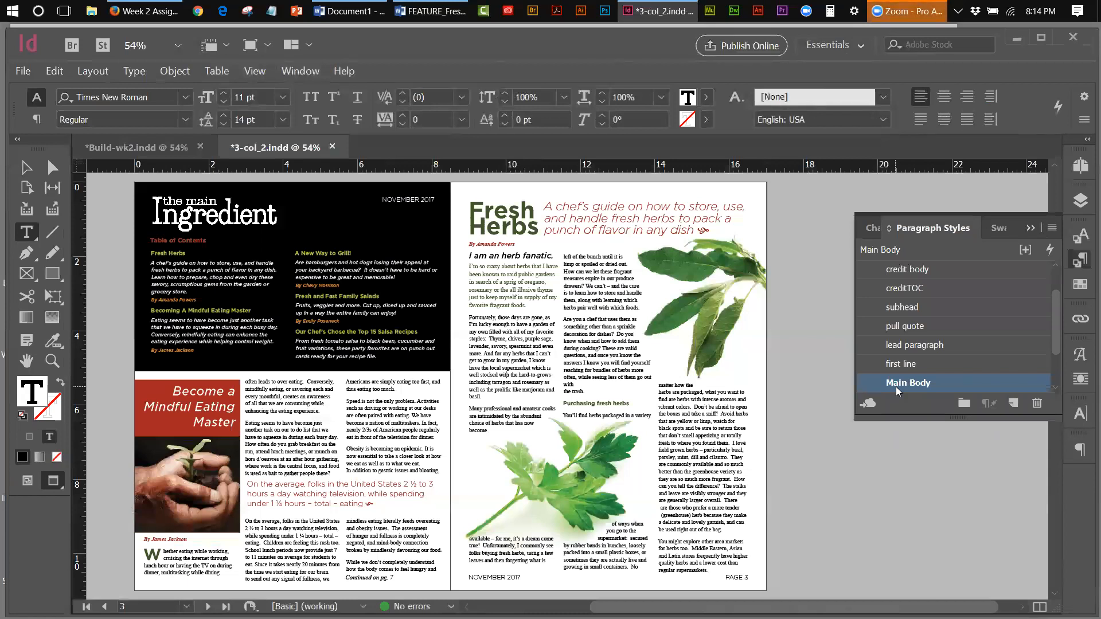
{"action": "left_click", "coordinate": [1030, 228]}
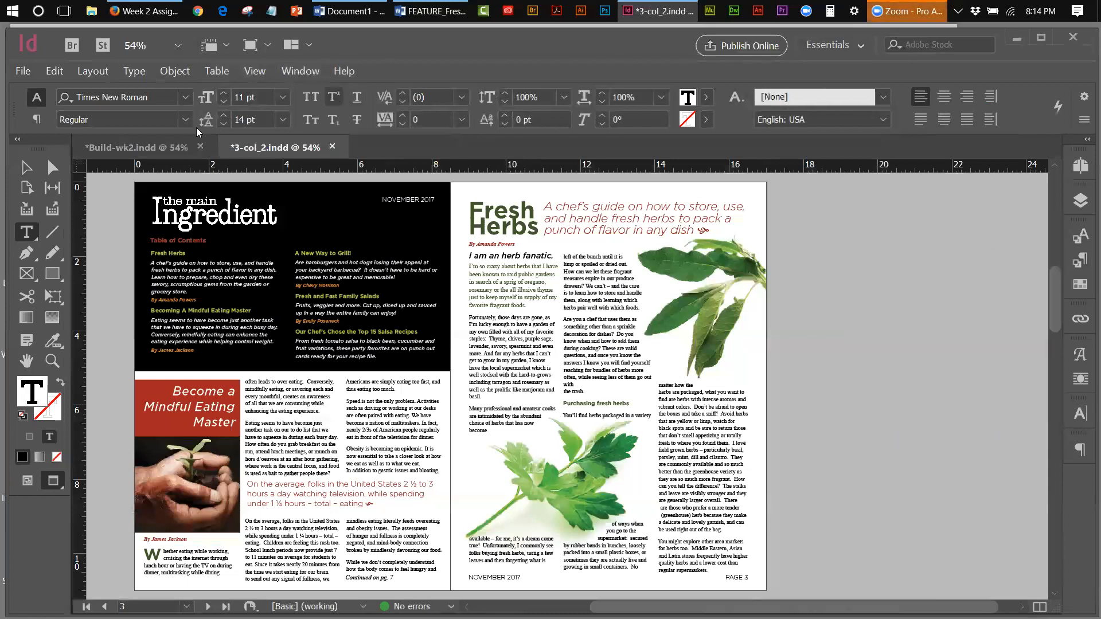
Return to Build-wk2.indd and check the paragraph style, size and leading of the Mindful Eating article's third-column text.
{"action": "left_click", "coordinate": [157, 145]}
{"action": "left_click", "coordinate": [336, 415]}
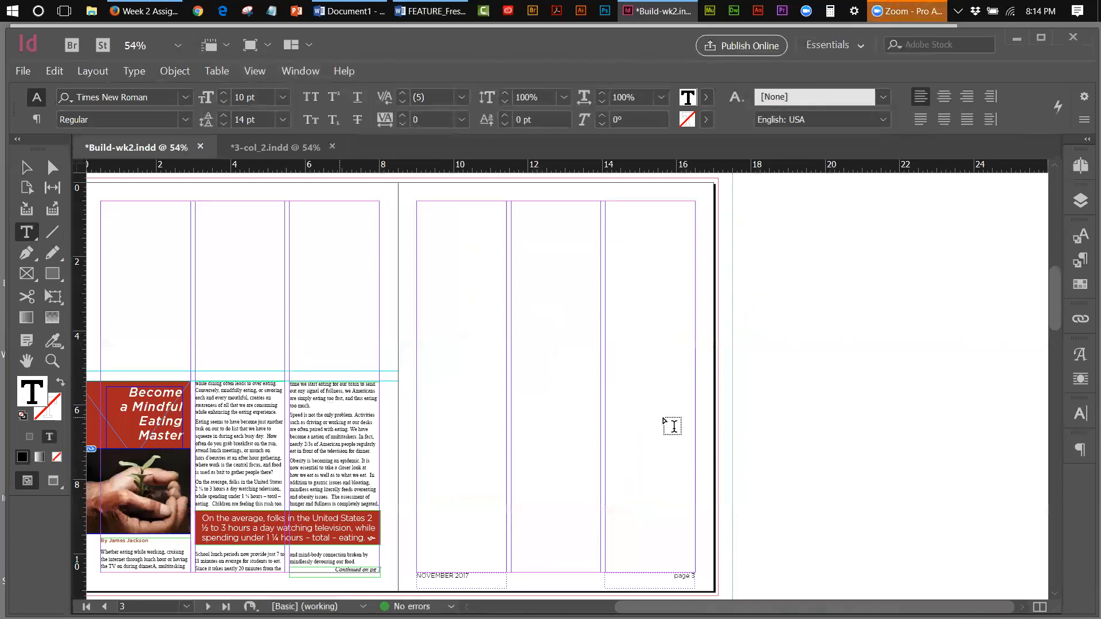
{"action": "left_click", "coordinate": [1082, 263]}
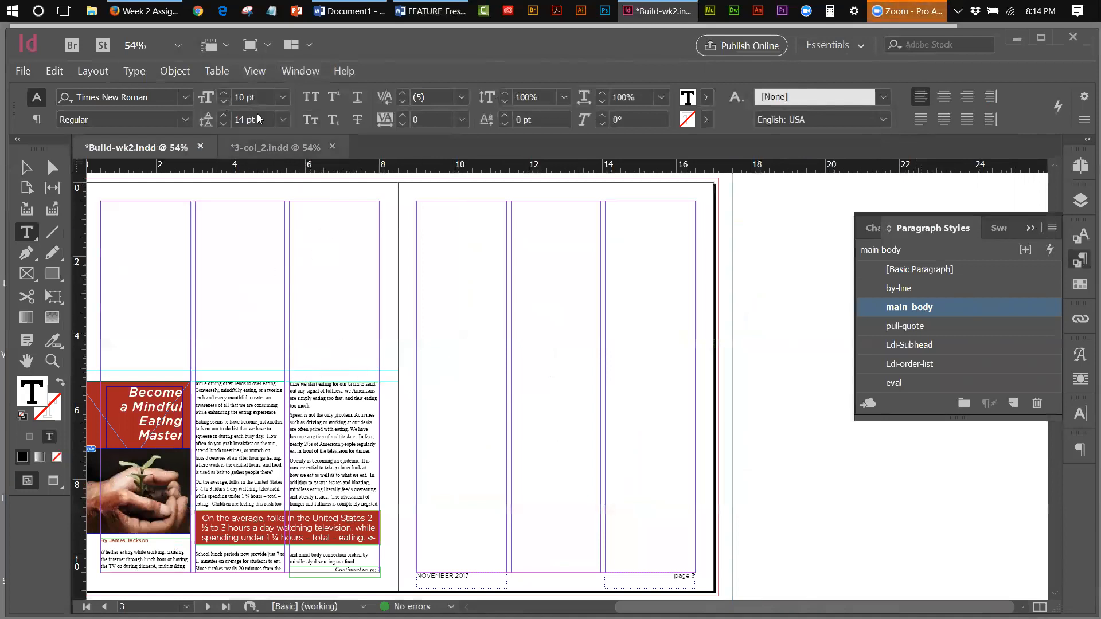
{"action": "left_click", "coordinate": [1031, 229]}
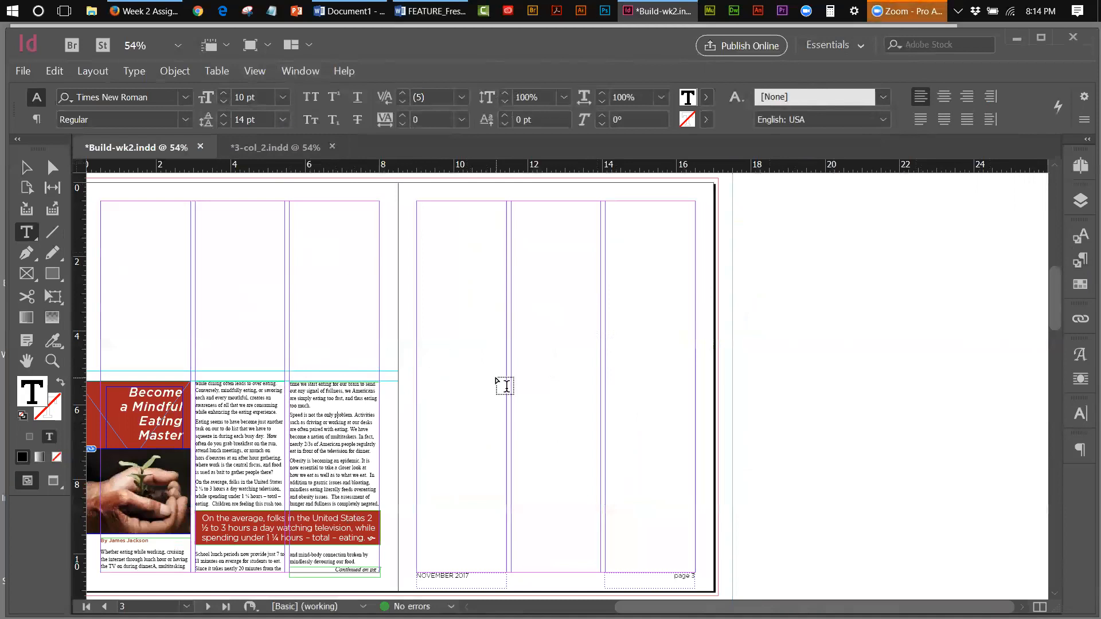
Look over the layers and the page spreads of Build-wk2.indd.
{"action": "left_click", "coordinate": [1081, 202]}
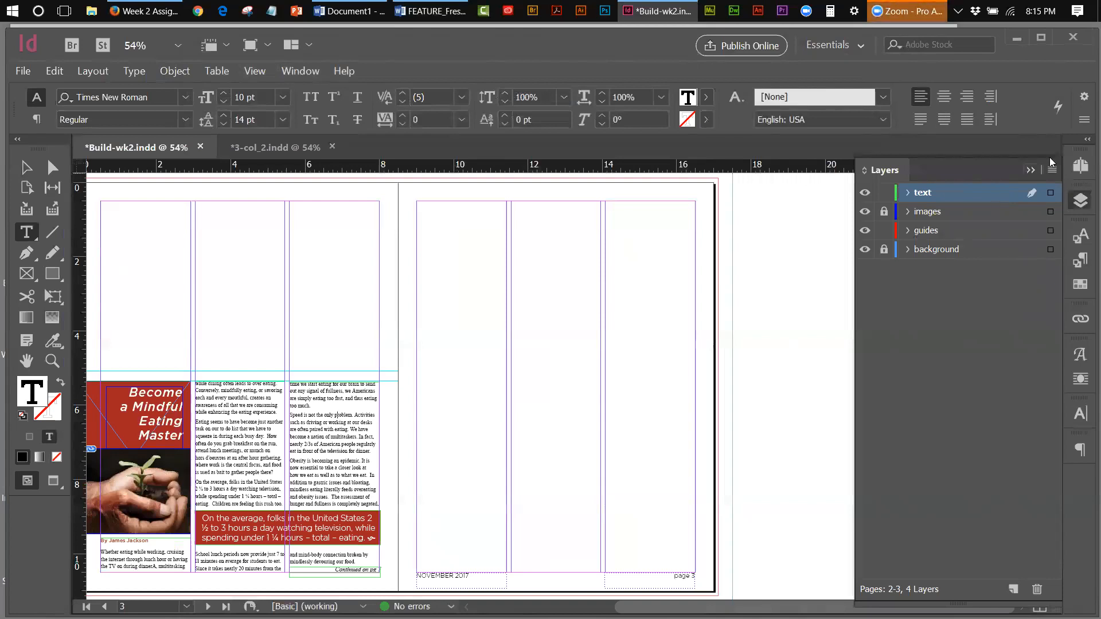
{"action": "left_click", "coordinate": [1081, 166]}
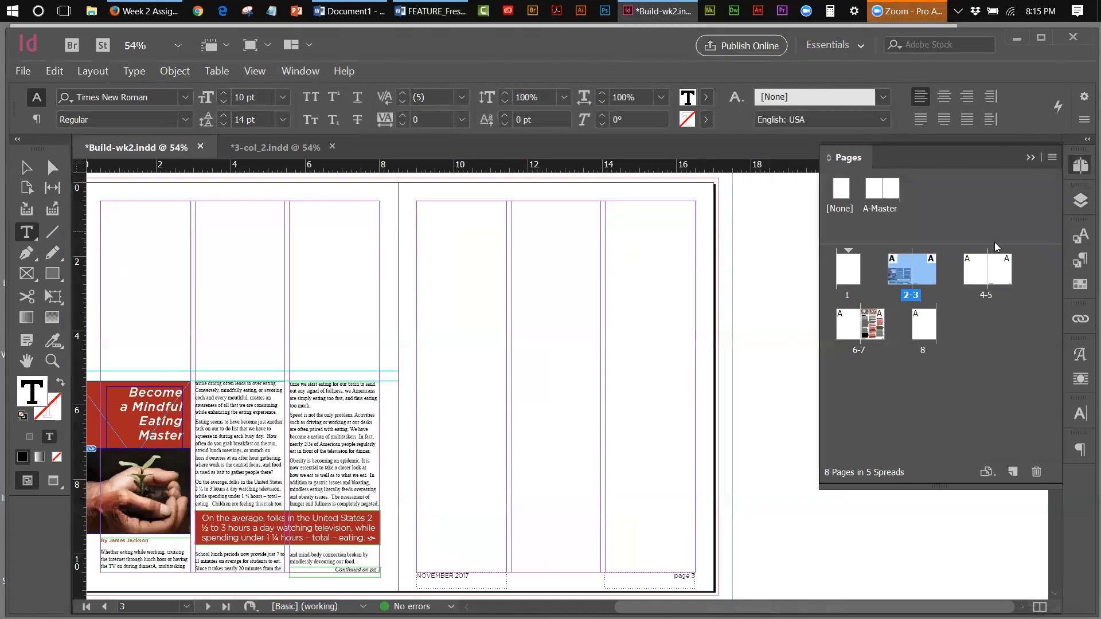
{"action": "left_click", "coordinate": [1030, 157]}
In 3-col_2.indd, toggle the background layer's visibility repeatedly to examine which artwork it holds, leaving the layer visible.
{"action": "left_click", "coordinate": [285, 148]}
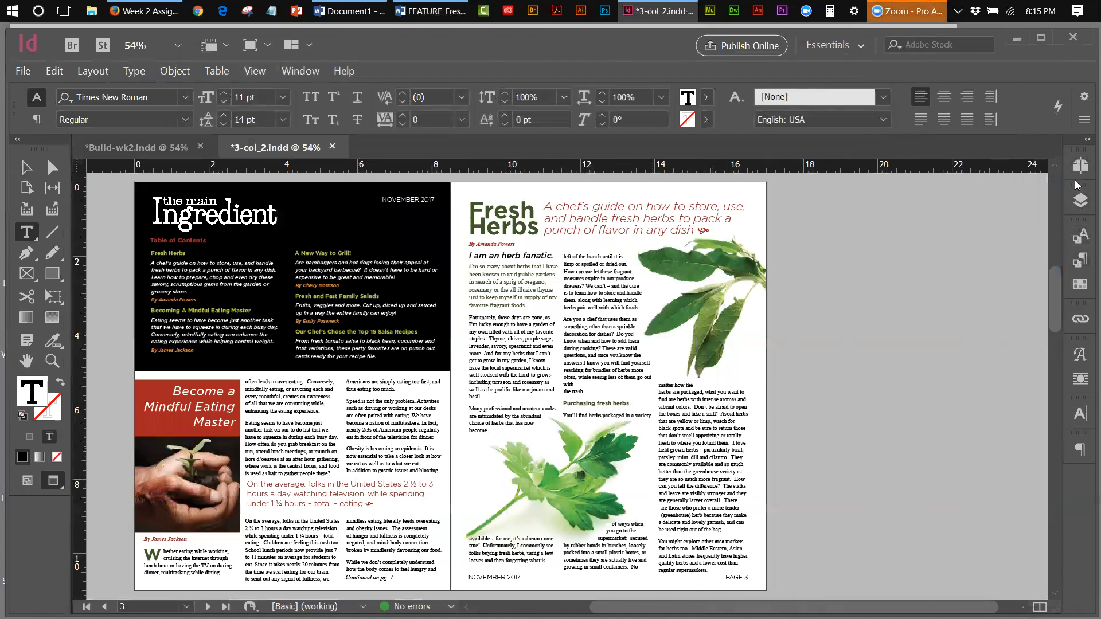
{"action": "left_click", "coordinate": [1080, 200]}
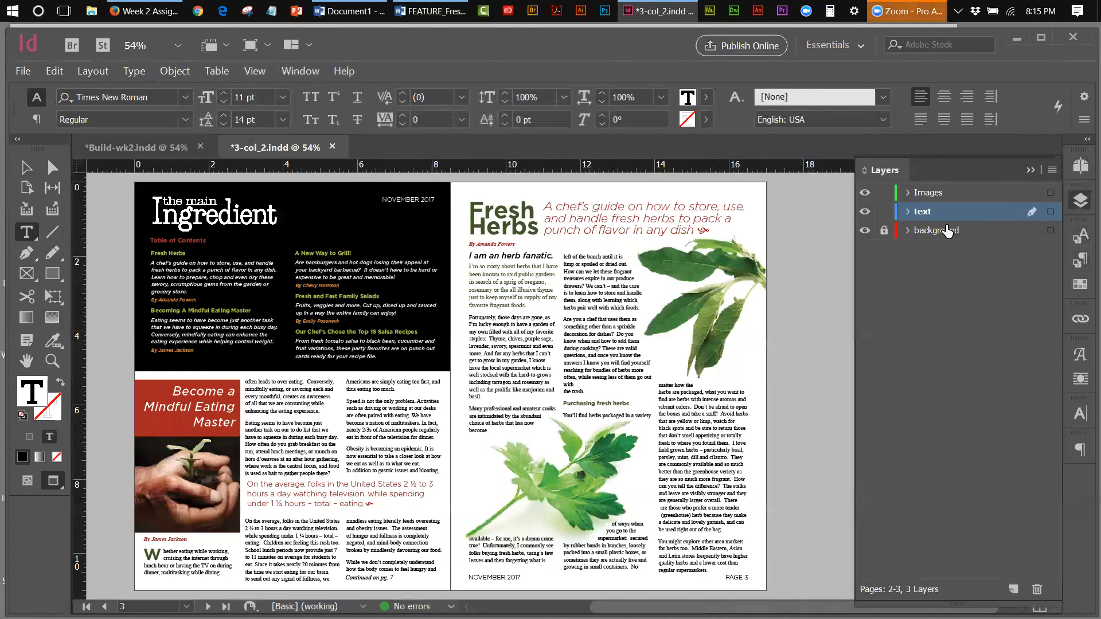
{"action": "left_click", "coordinate": [865, 232]}
{"action": "left_click", "coordinate": [865, 232]}
{"action": "left_click", "coordinate": [865, 232]}
{"action": "left_click", "coordinate": [866, 231]}
{"action": "left_click", "coordinate": [865, 231]}
{"action": "left_click", "coordinate": [865, 231]}
{"action": "left_click", "coordinate": [866, 231]}
{"action": "left_click", "coordinate": [866, 232]}
{"action": "left_click", "coordinate": [865, 232]}
{"action": "left_click", "coordinate": [866, 231]}
{"action": "left_click", "coordinate": [866, 232]}
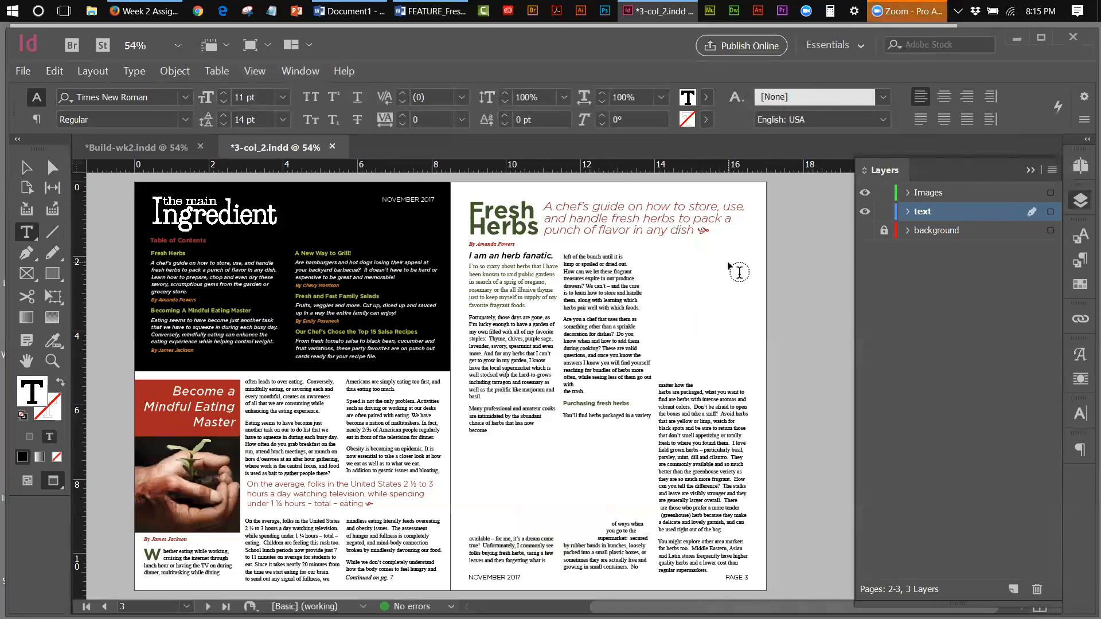
{"action": "left_click", "coordinate": [864, 230]}
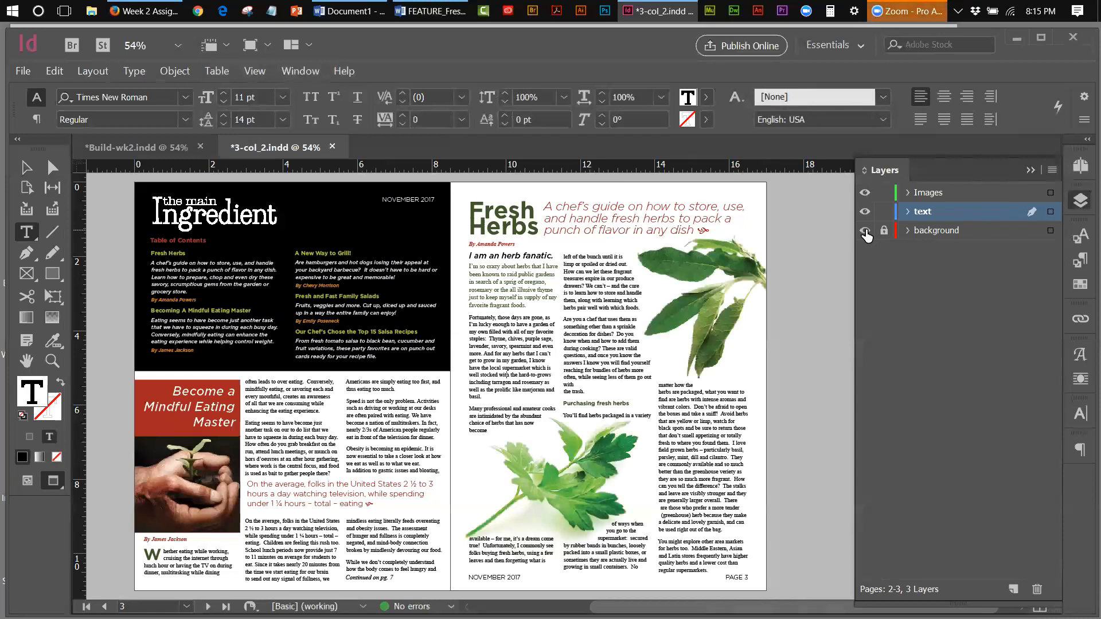
{"action": "left_click", "coordinate": [865, 231]}
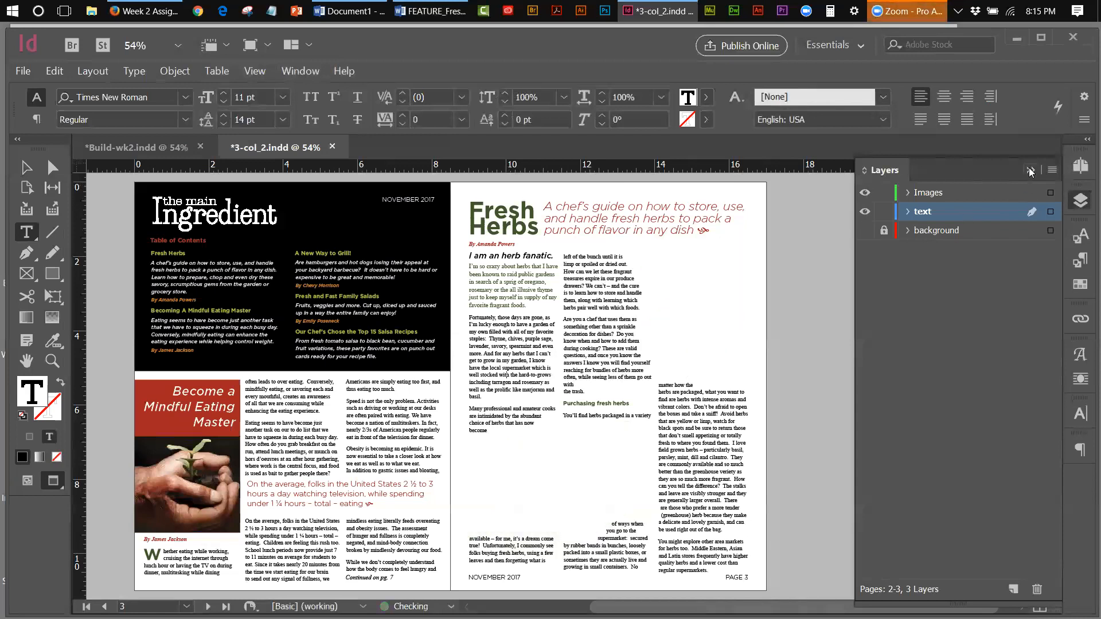
{"action": "left_click", "coordinate": [865, 230]}
{"action": "left_click", "coordinate": [1032, 170]}
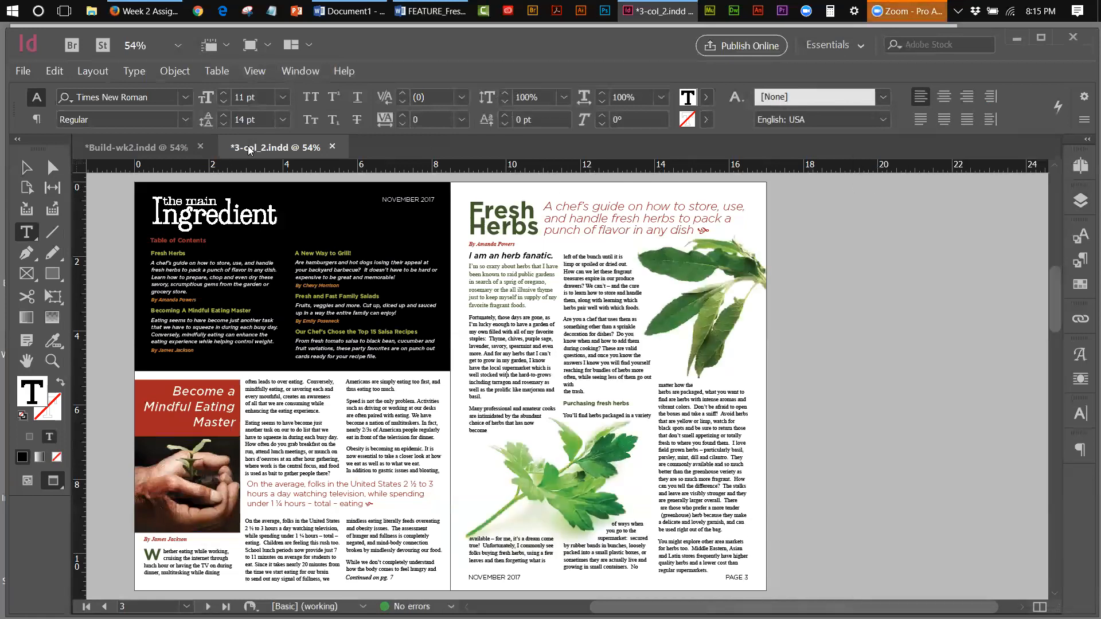
Keep Build-wk2.indd open and draw a text frame in page 3's first column, 2.4167 in wide and about 9.72 in tall.
{"action": "left_click", "coordinate": [201, 147]}
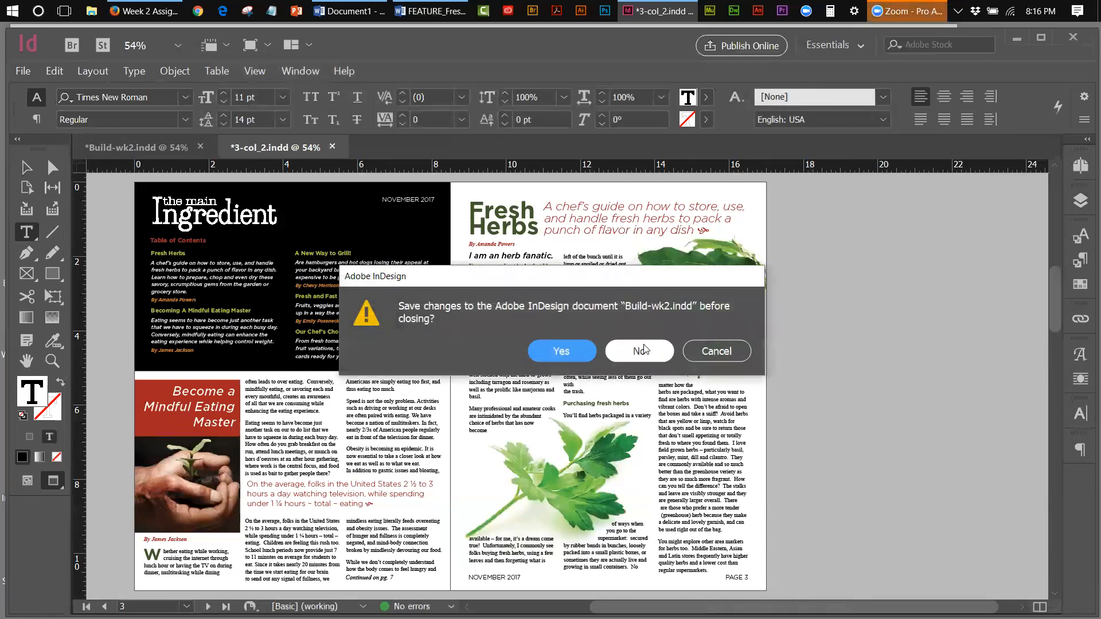
{"action": "left_click", "coordinate": [717, 351]}
{"action": "left_click", "coordinate": [129, 149]}
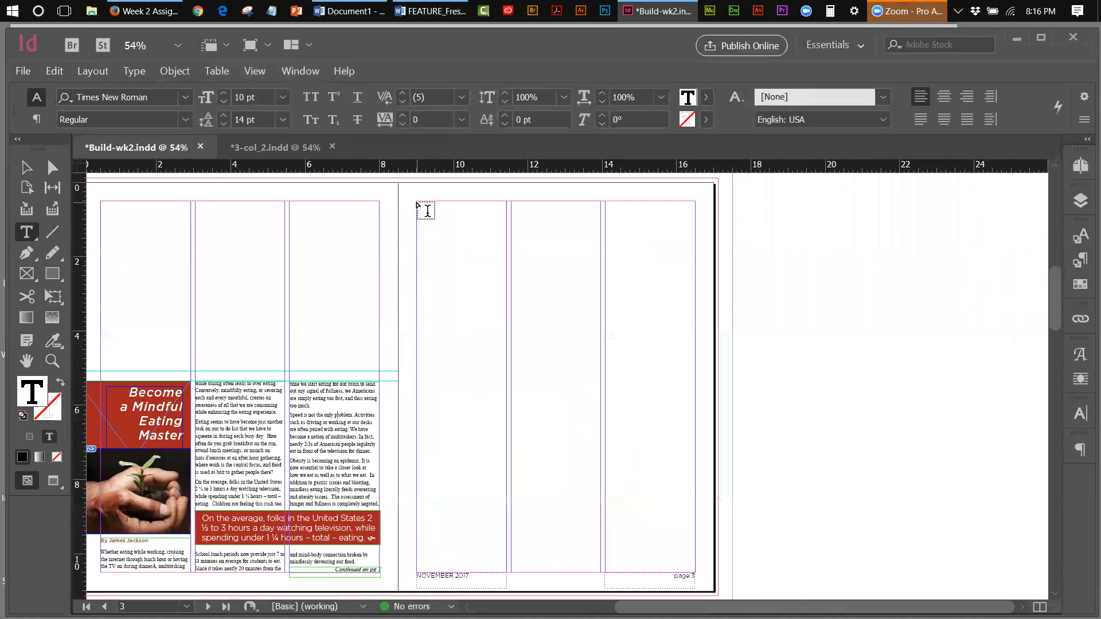
{"action": "left_click_drag", "start_coordinate": [424, 207], "coordinate": [506, 564]}
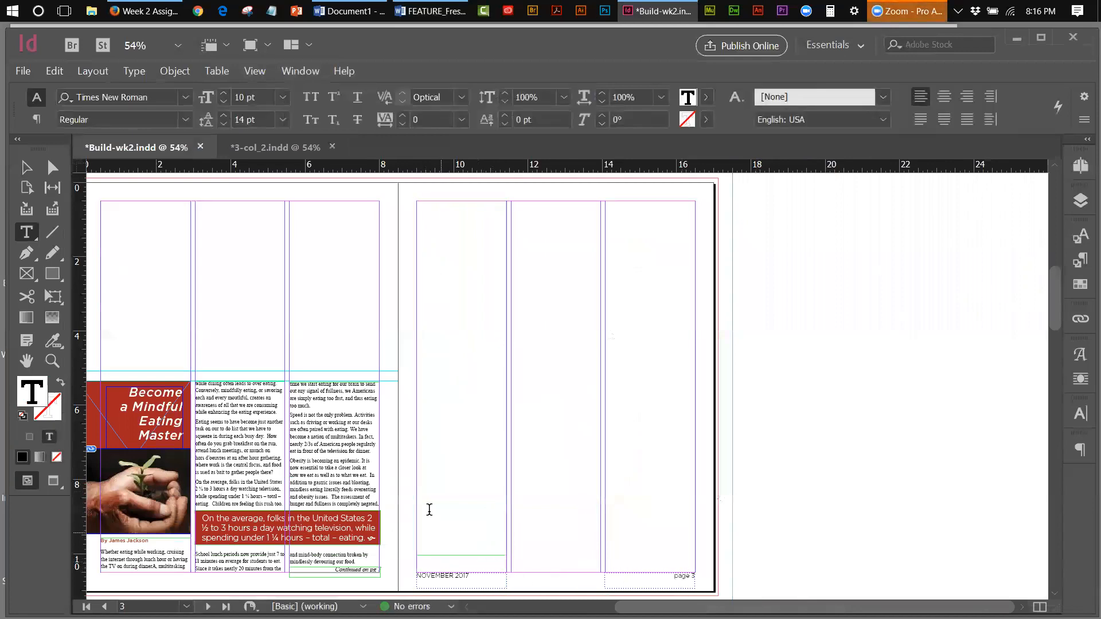
{"action": "left_click", "coordinate": [26, 166]}
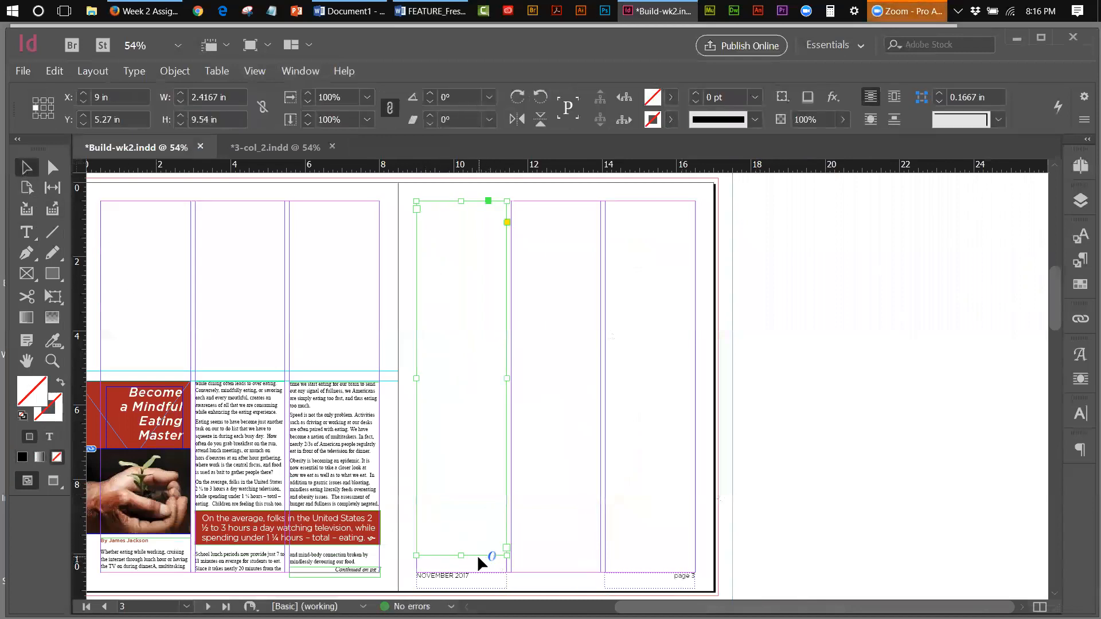
{"action": "left_click_drag", "start_coordinate": [462, 555], "coordinate": [461, 562]}
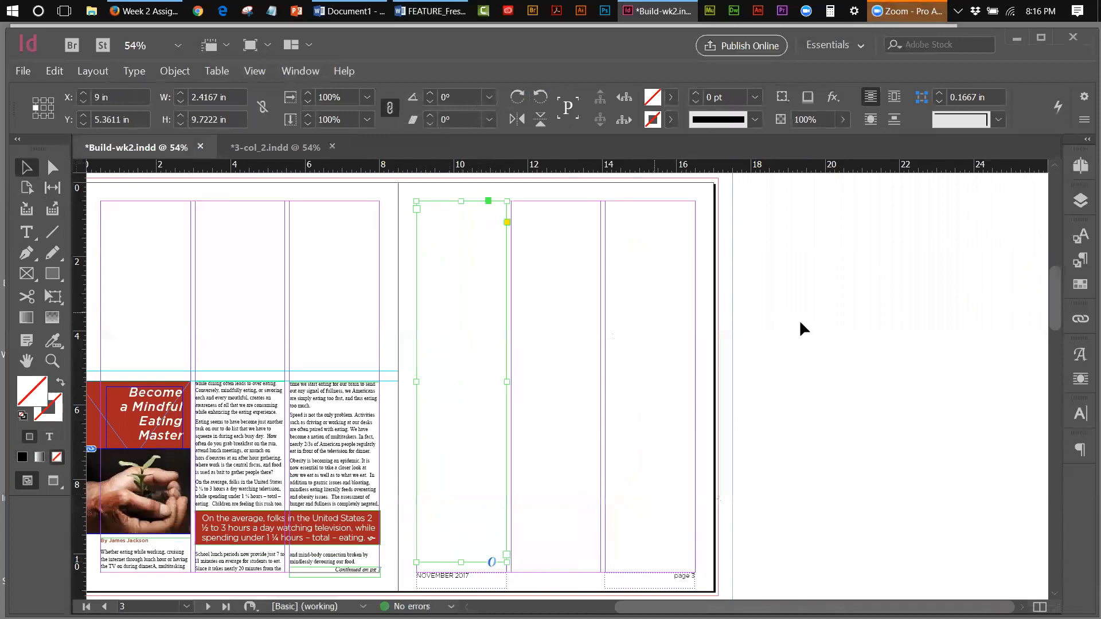
{"action": "left_click", "coordinate": [820, 328]}
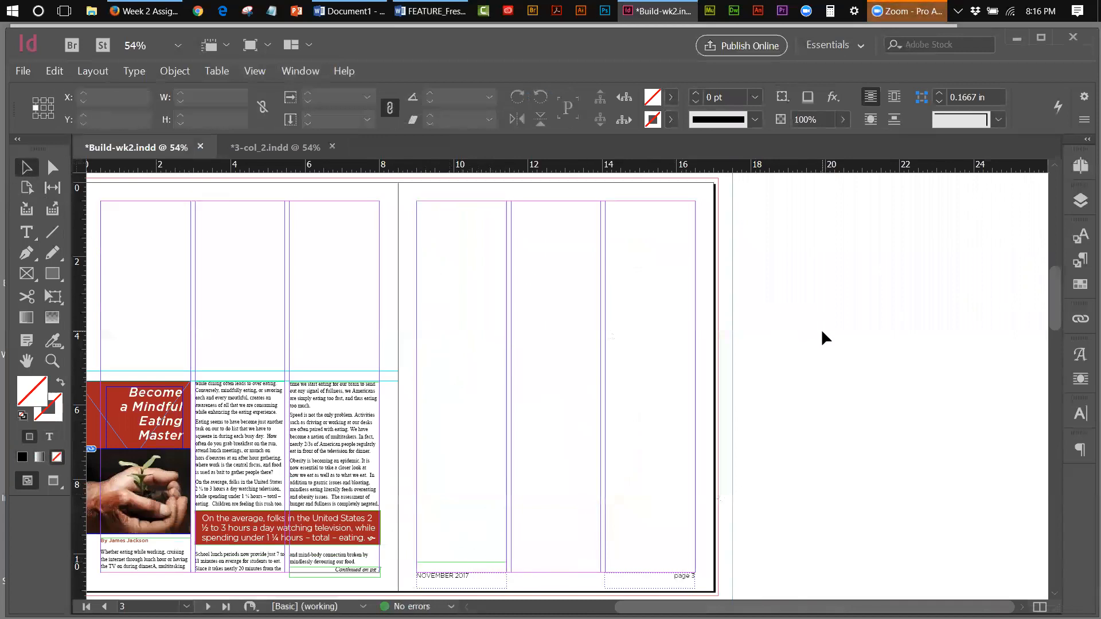
Copy the text frame in page 3's first column and paste the copy in place.
{"action": "left_click", "coordinate": [455, 331]}
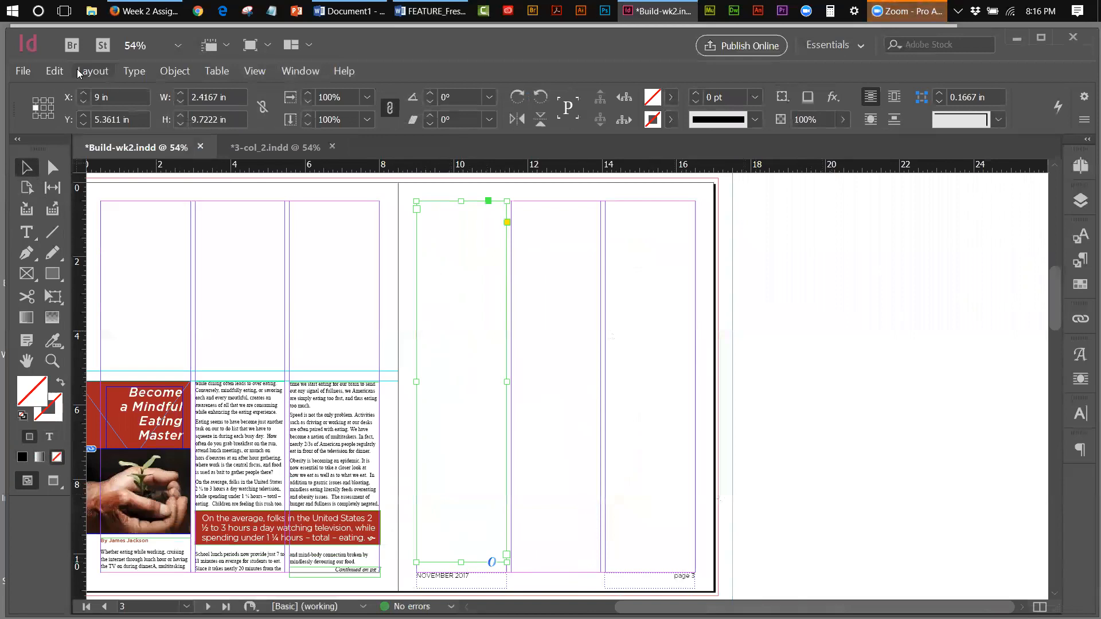
{"action": "left_click", "coordinate": [55, 71]}
{"action": "left_click", "coordinate": [86, 133]}
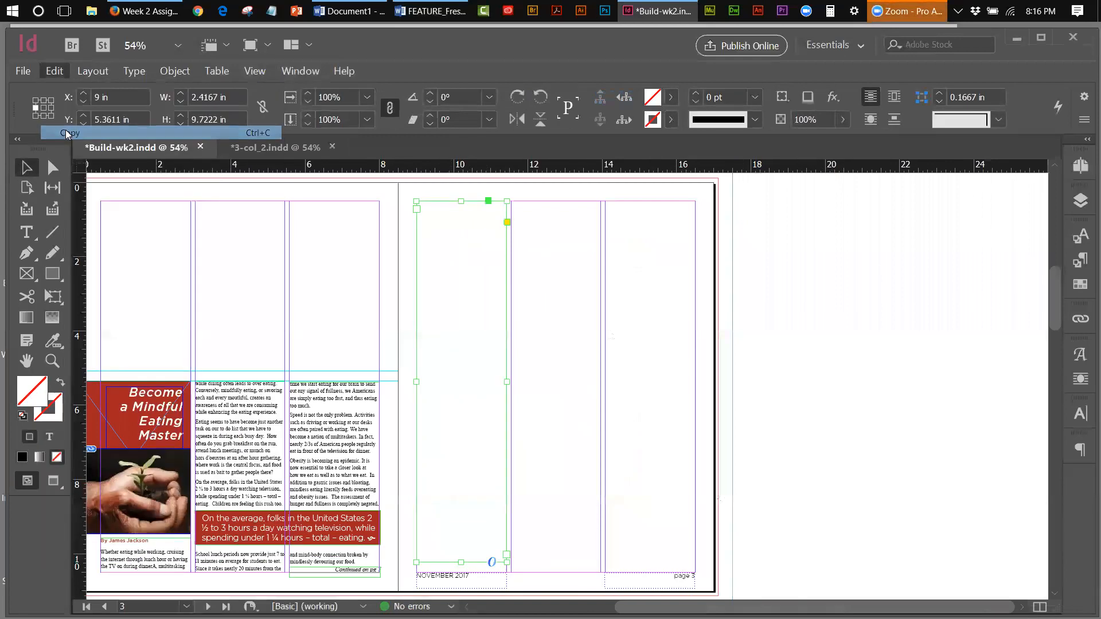
{"action": "left_click", "coordinate": [54, 71]}
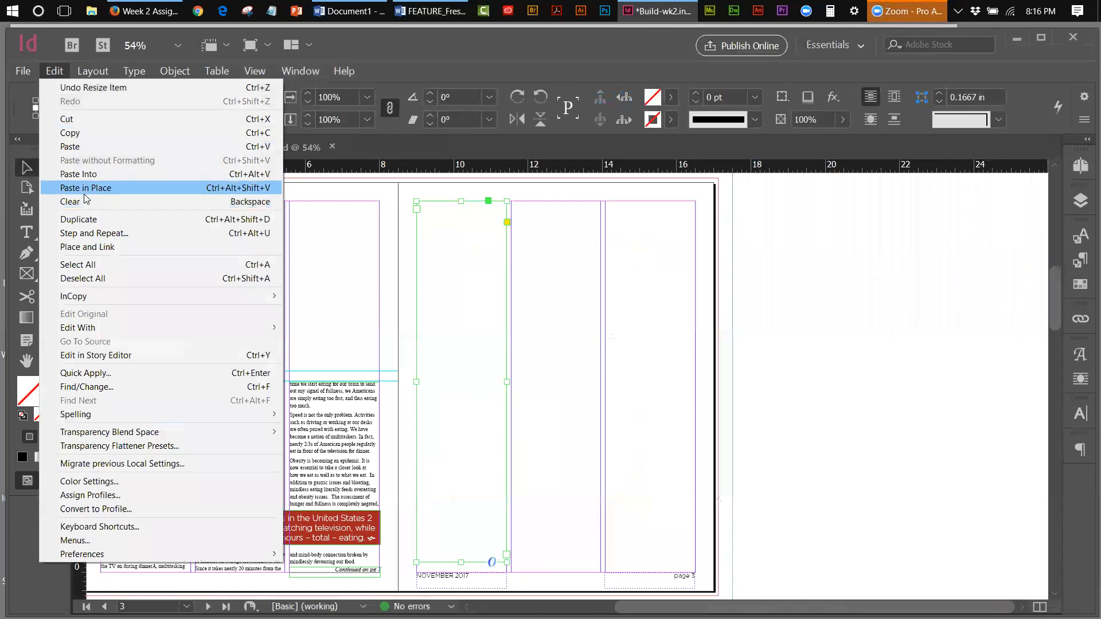
{"action": "left_click", "coordinate": [85, 192]}
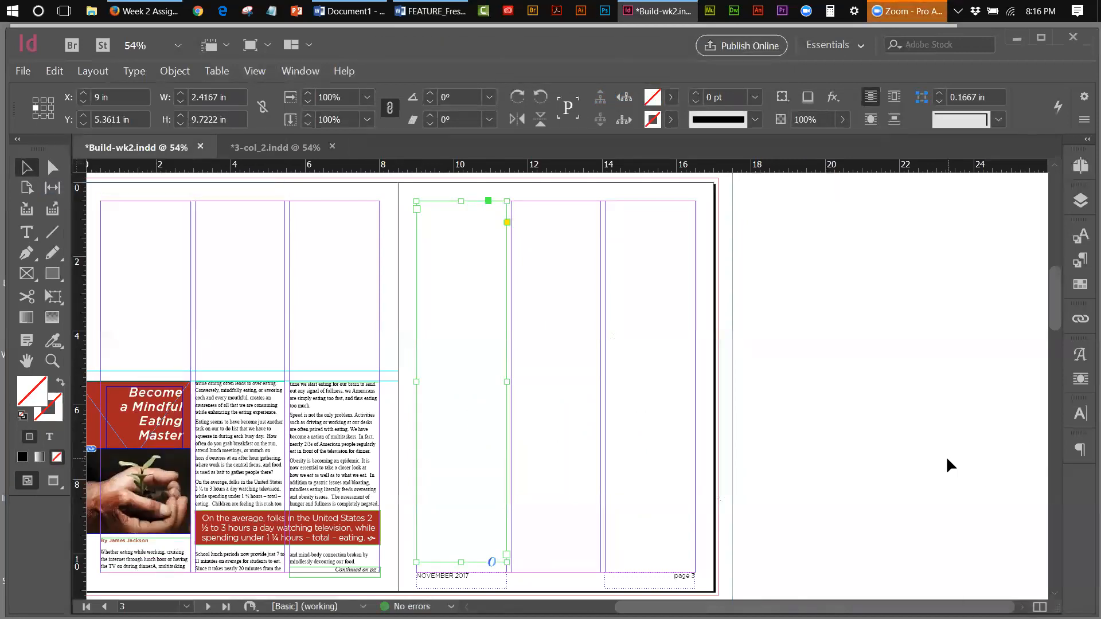
Move the pasted text frame from page 3's first column into the second column at X 11.5417 in, then deselect it.
{"action": "key", "text": "shift+Right"}
{"action": "key", "text": "shift+Right"}
{"action": "key", "text": "shift+Right"}
{"action": "key", "text": "shift+Right"}
{"action": "key", "text": "shift+Right"}
{"action": "key", "text": "shift+Right"}
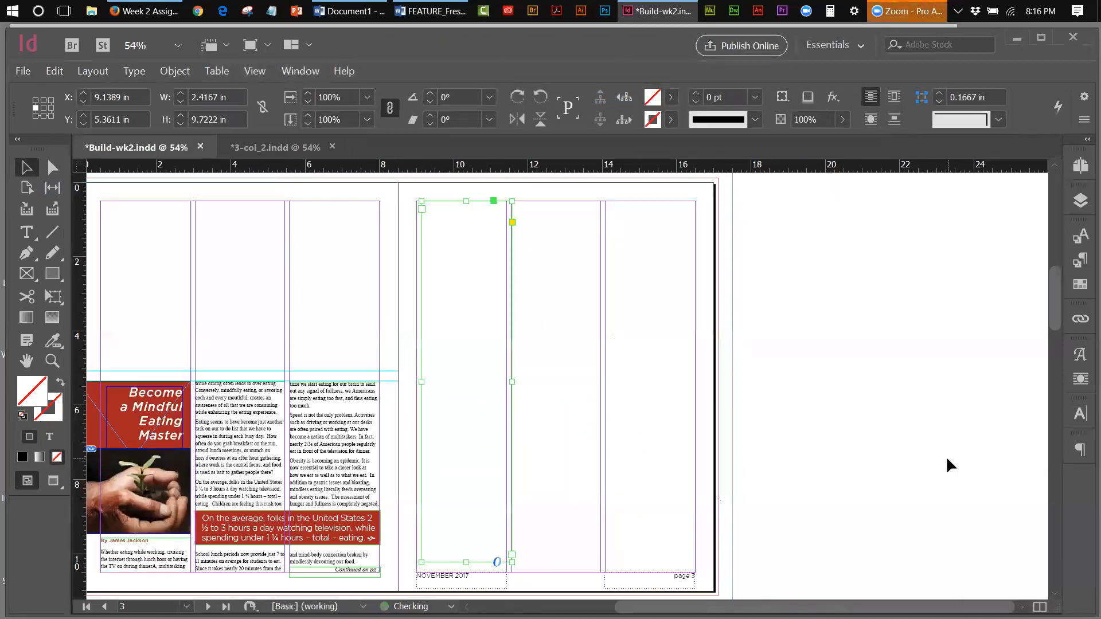
{"action": "key", "text": "shift+Right"}
{"action": "key", "text": "shift+Right"}
{"action": "key", "text": "shift+Right"}
{"action": "key", "text": "shift+Right"}
{"action": "key", "text": "shift+Right"}
{"action": "key", "text": "shift+Right"}
{"action": "key", "text": "shift+Right"}
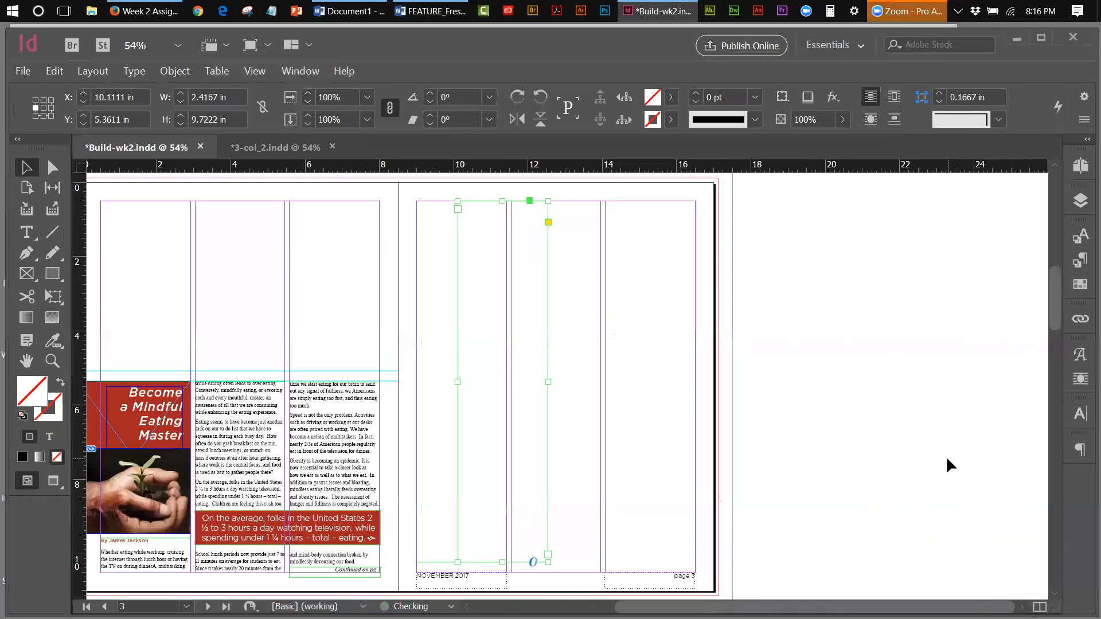
{"action": "key", "text": "shift+Right"}
{"action": "key", "text": "shift+Right"}
{"action": "key", "text": "shift+Right"}
{"action": "key", "text": "shift+Right"}
{"action": "key", "text": "shift+Right"}
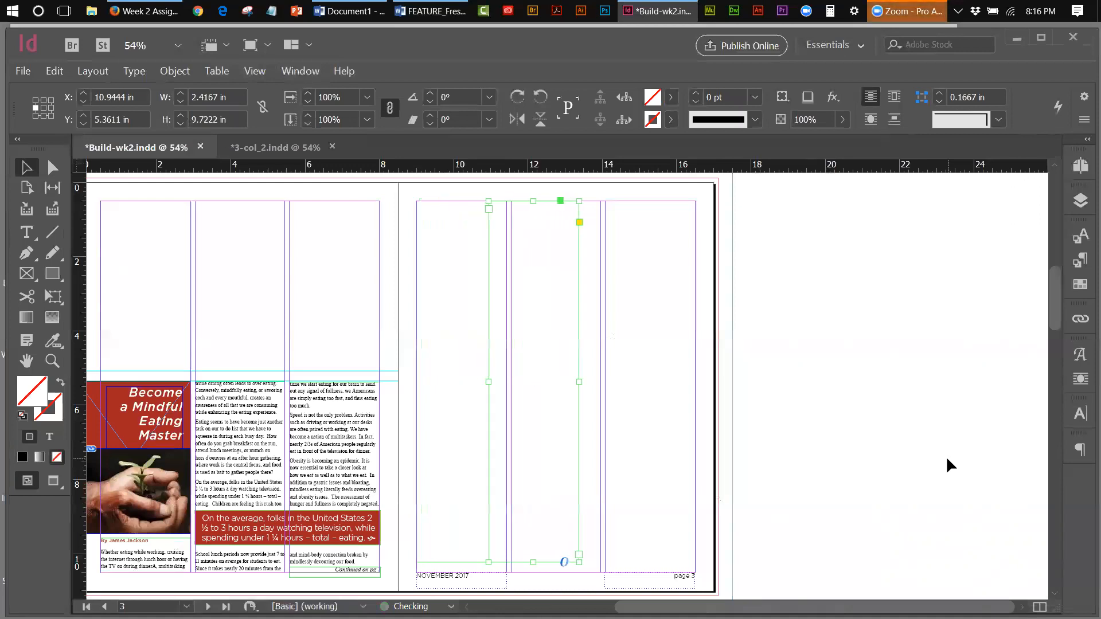
{"action": "key", "text": "Right"}
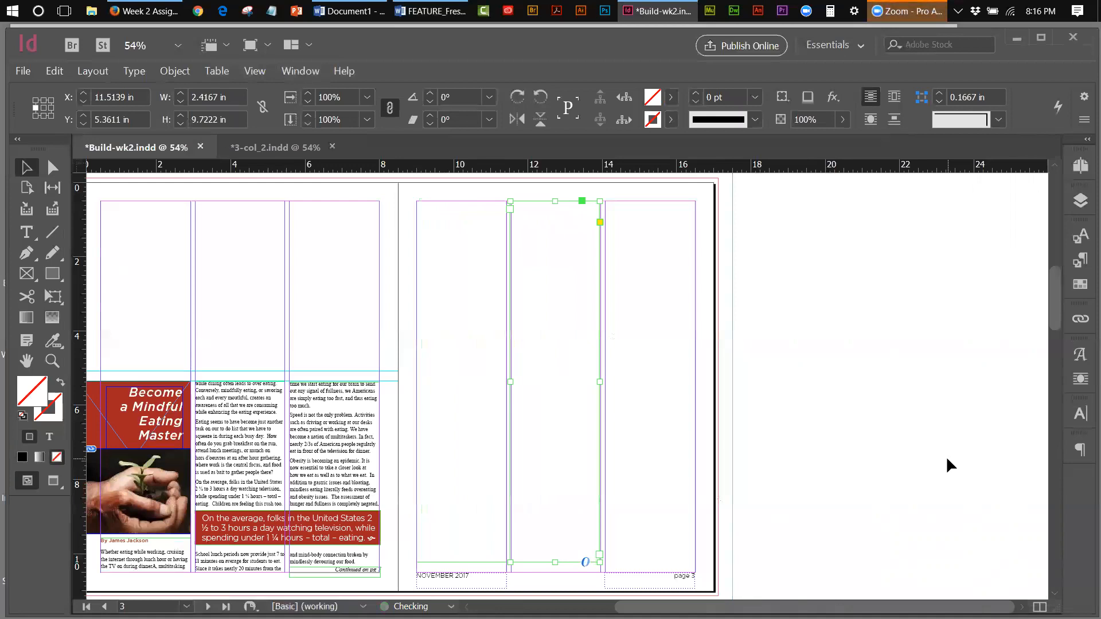
{"action": "key", "text": "Right"}
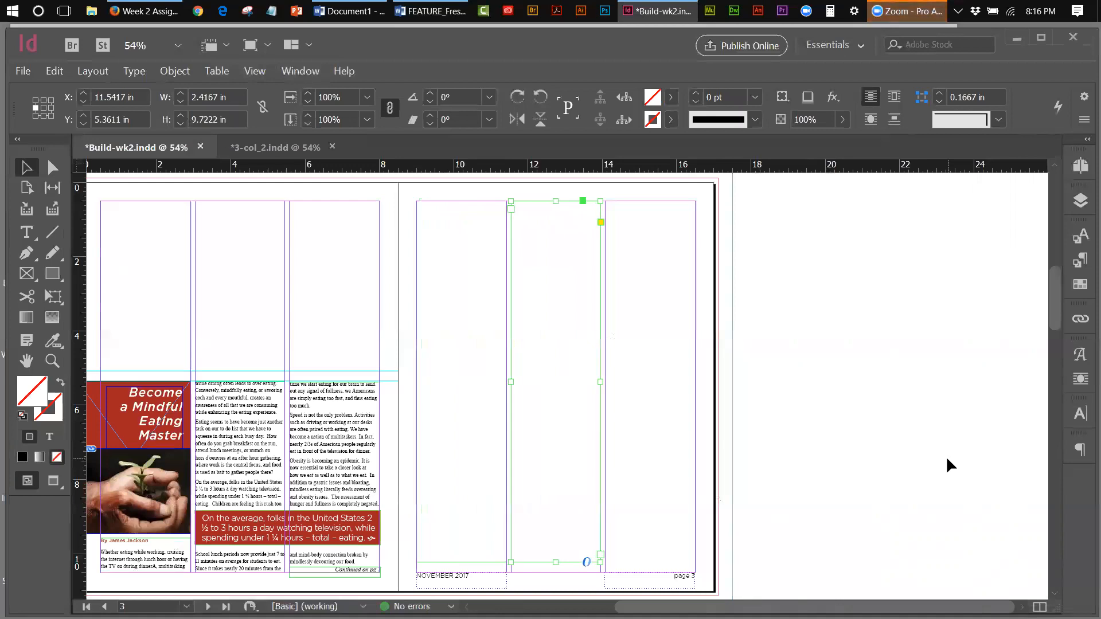
{"action": "left_click", "coordinate": [917, 425]}
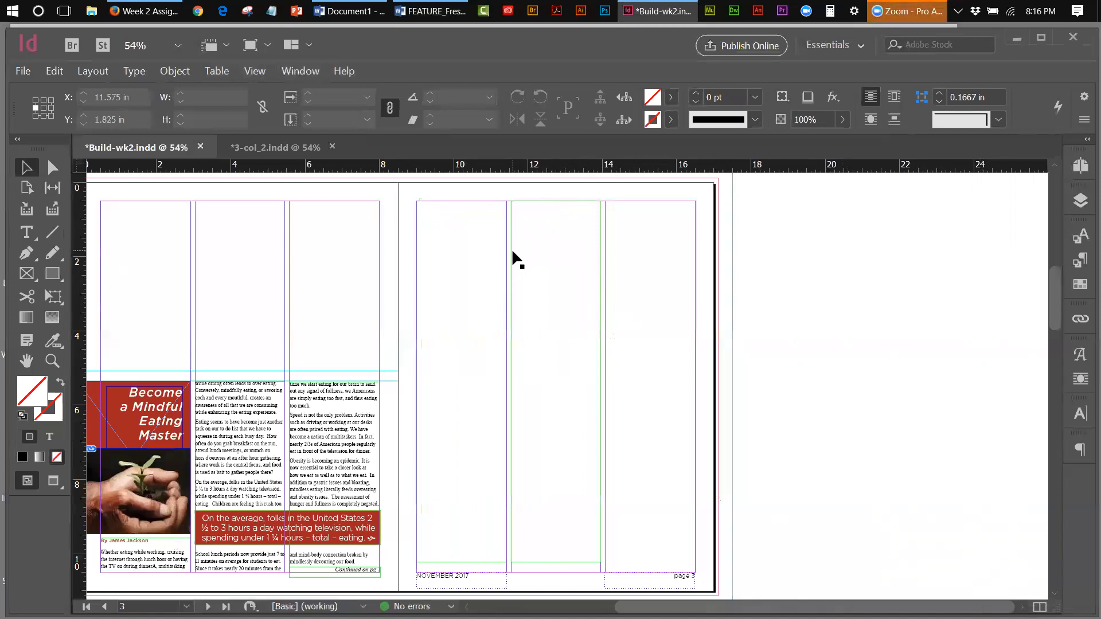
Paste another copy of the text frame in place and move it into page 3's third column at X 14.0833 in.
{"action": "left_click", "coordinate": [62, 71]}
{"action": "left_click", "coordinate": [66, 187]}
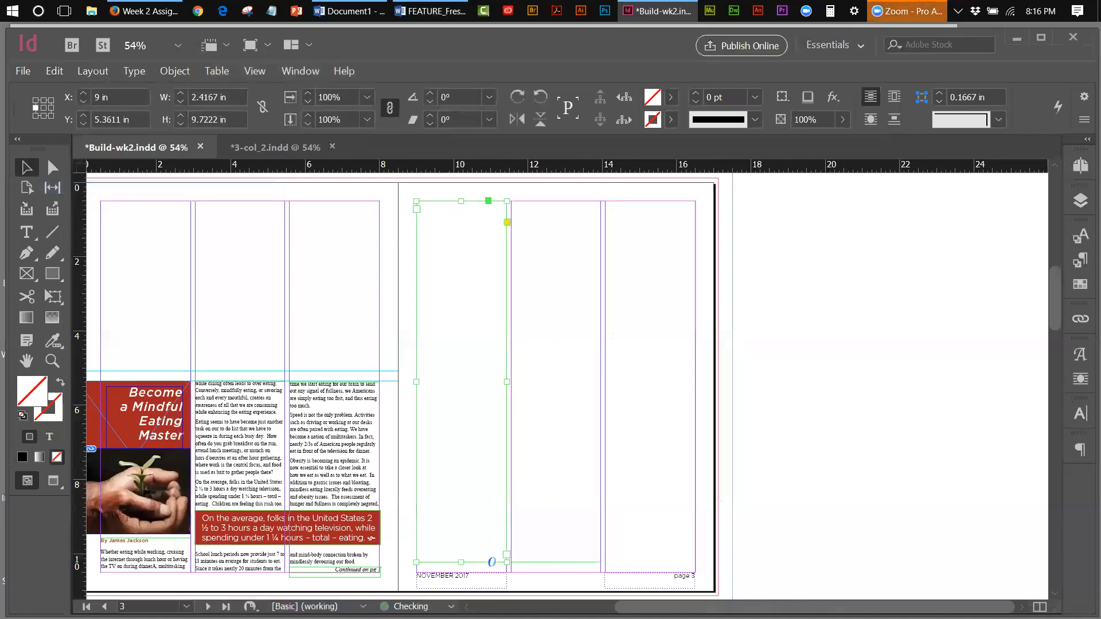
{"action": "key", "text": "shift+Right"}
{"action": "key", "text": "shift+Right"}
{"action": "key", "text": "shift+Right"}
{"action": "key", "text": "shift+Right"}
{"action": "key", "text": "shift+Right"}
{"action": "key", "text": "shift+Right"}
{"action": "key", "text": "shift+Right"}
{"action": "key", "text": "shift+Right"}
{"action": "key", "text": "shift+Right"}
{"action": "key", "text": "shift+Right"}
{"action": "key", "text": "shift+Right"}
{"action": "key", "text": "shift+Right"}
{"action": "key", "text": "shift+Right"}
{"action": "key", "text": "shift+Right"}
{"action": "key", "text": "shift+Right"}
{"action": "key", "text": "shift+Right"}
{"action": "key", "text": "shift+Right"}
{"action": "key", "text": "shift+Right"}
{"action": "key", "text": "shift+Right"}
{"action": "key", "text": "shift+Right"}
{"action": "key", "text": "shift+Right"}
{"action": "key", "text": "shift+Right"}
{"action": "key", "text": "shift+Right"}
{"action": "key", "text": "shift+Right"}
{"action": "key", "text": "shift+Right"}
{"action": "key", "text": "shift+Right"}
{"action": "key", "text": "shift+Right"}
{"action": "key", "text": "shift+Right"}
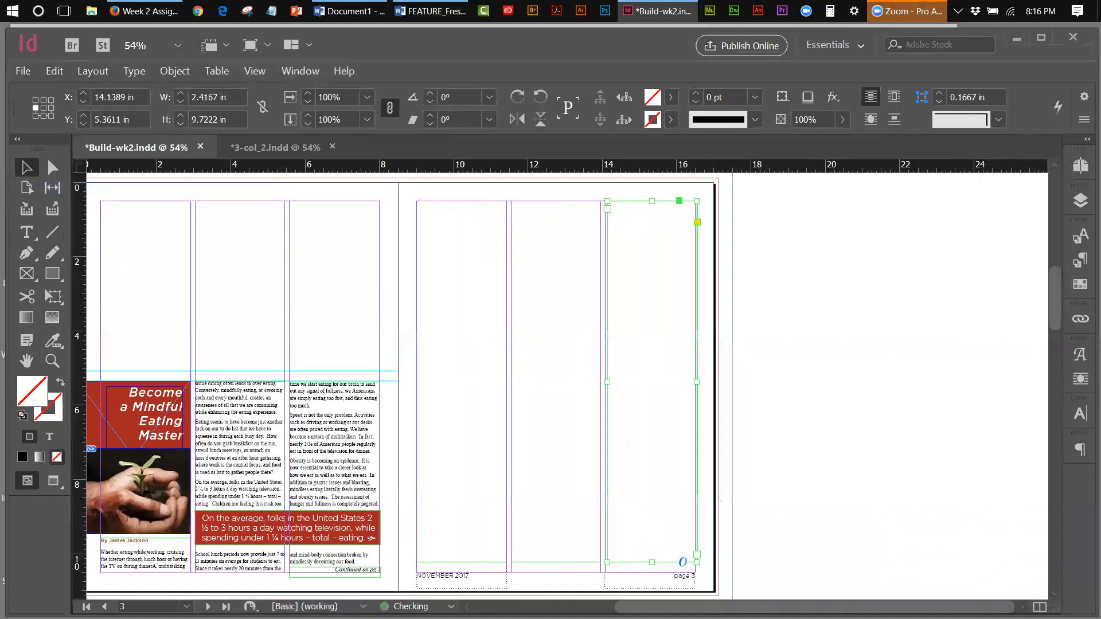
{"action": "key", "text": "Left"}
{"action": "key", "text": "Left"}
{"action": "key", "text": "Left"}
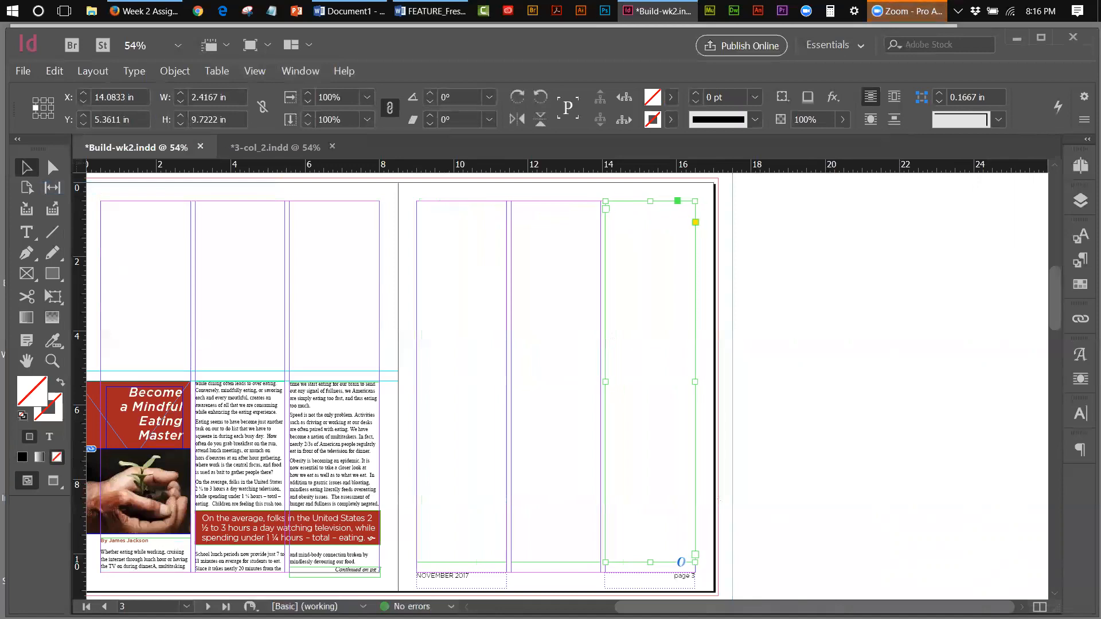
Select all three column text frames on page 3 and copy them.
{"action": "left_click", "coordinate": [906, 404]}
{"action": "left_click", "coordinate": [627, 356]}
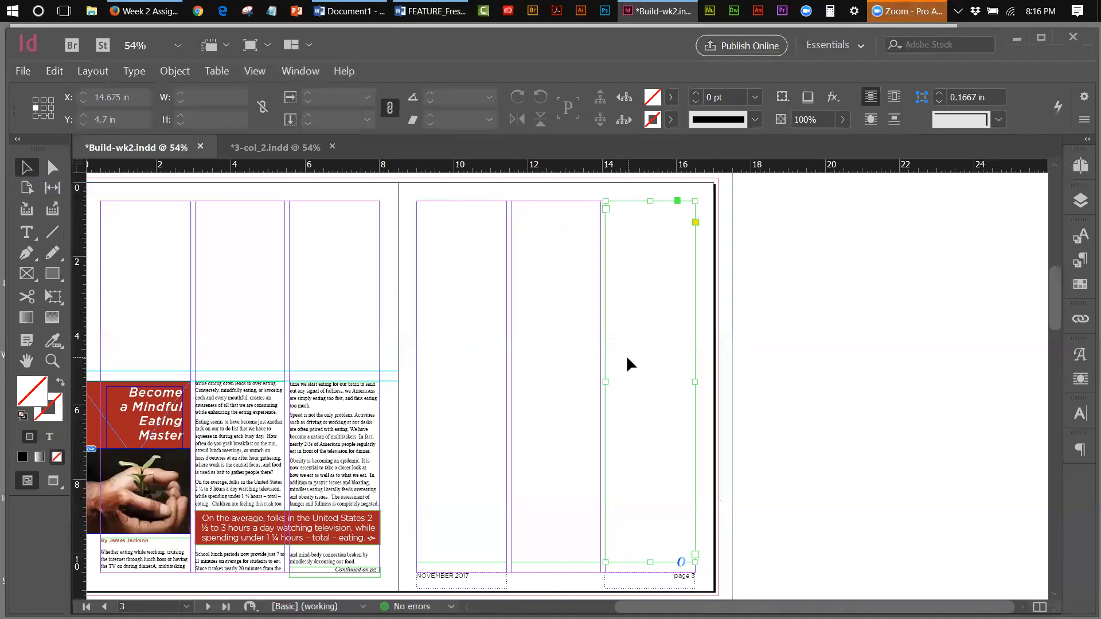
{"action": "left_click", "coordinate": [594, 346], "text": "shift"}
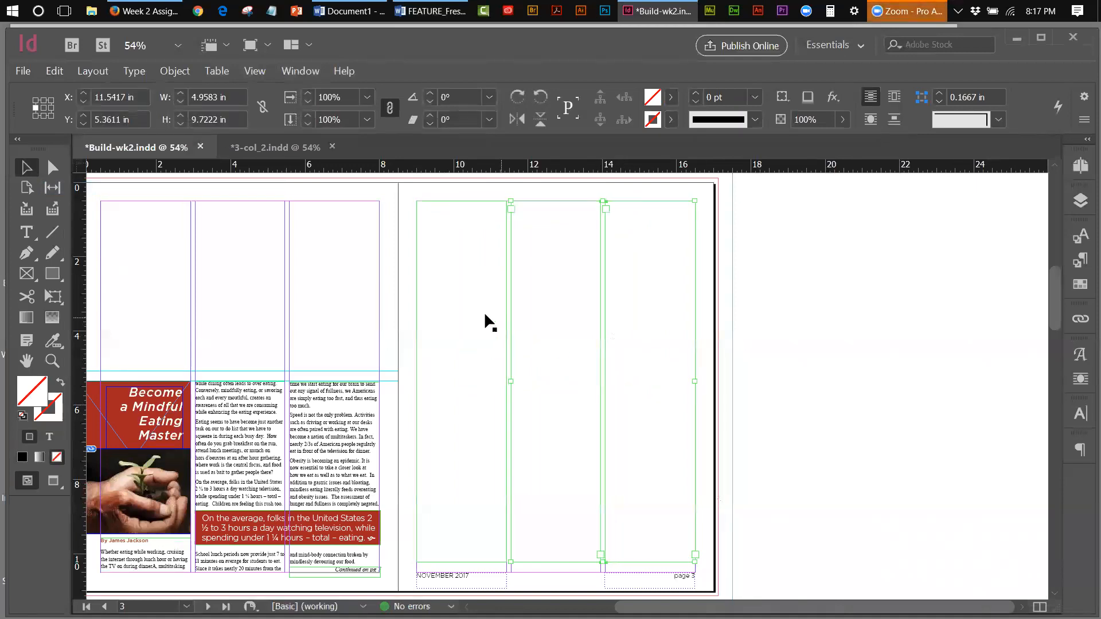
{"action": "left_click", "coordinate": [838, 317]}
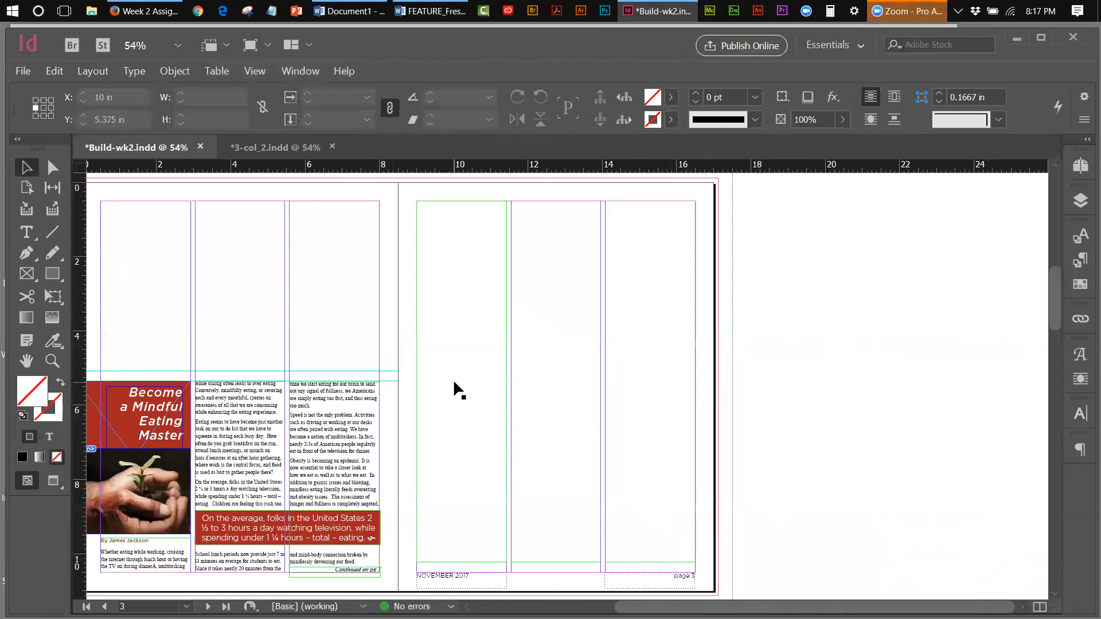
{"action": "left_click_drag", "start_coordinate": [448, 189], "coordinate": [643, 237]}
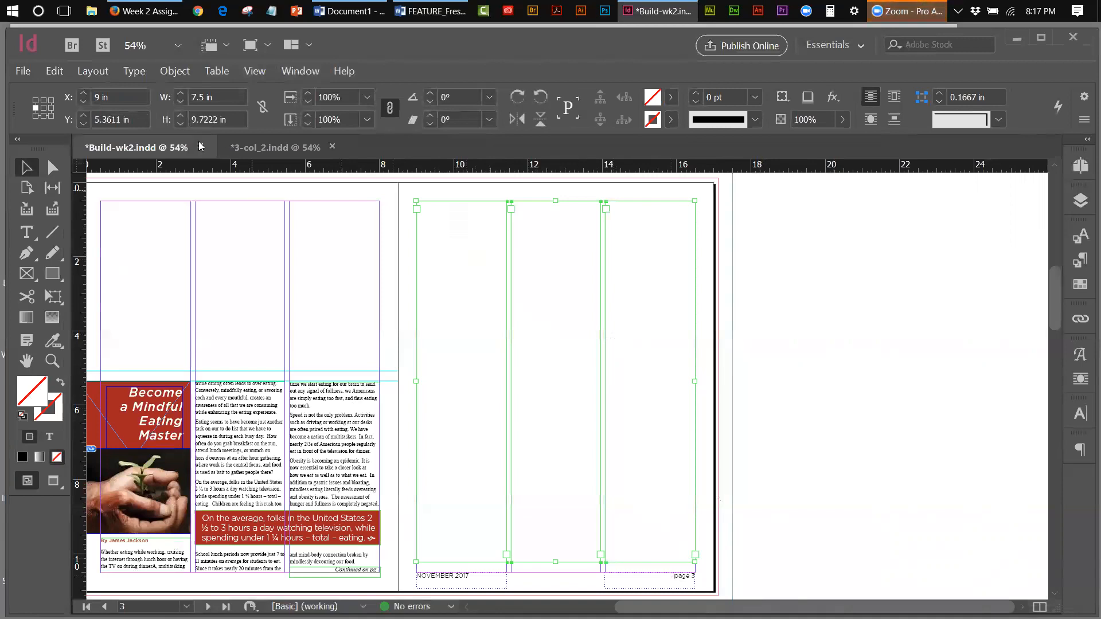
{"action": "left_click", "coordinate": [62, 75]}
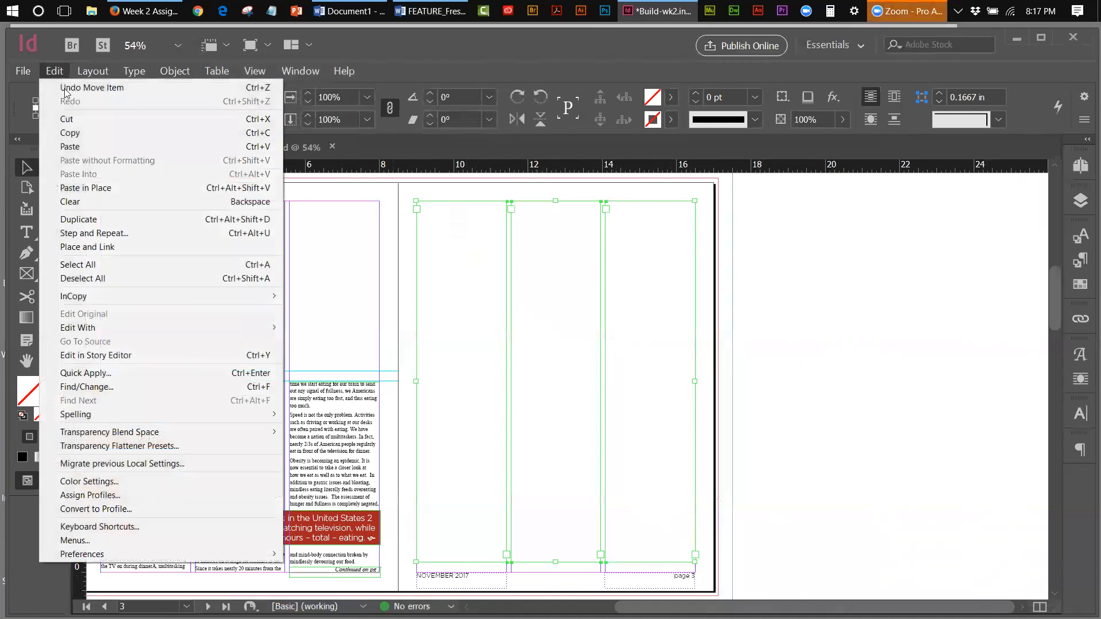
{"action": "left_click", "coordinate": [77, 133]}
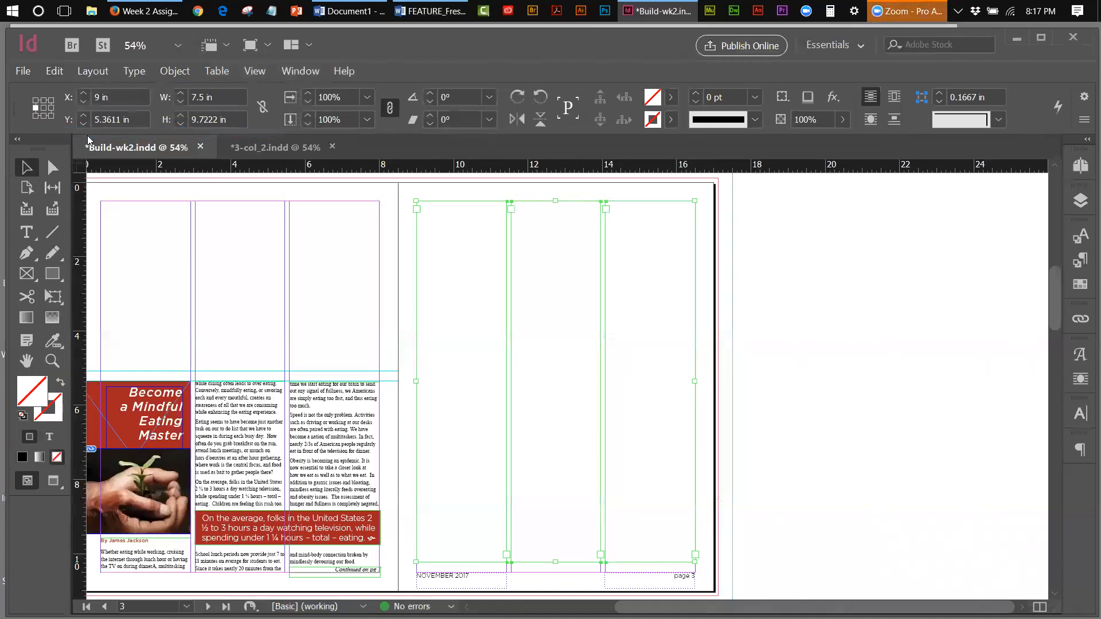
Go to spread 4-5 and paste the three text frames in place on page 5.
{"action": "left_click", "coordinate": [1080, 172]}
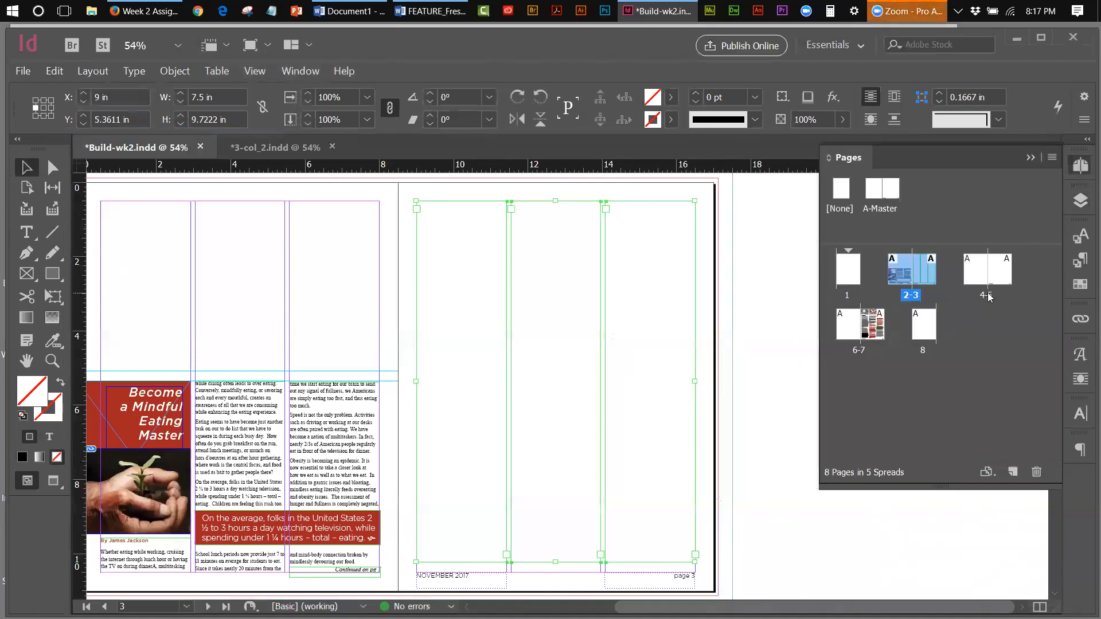
{"action": "double_click", "coordinate": [988, 295]}
{"action": "scroll", "coordinate": [749, 558], "scroll_direction": "right", "scroll_amount": 3}
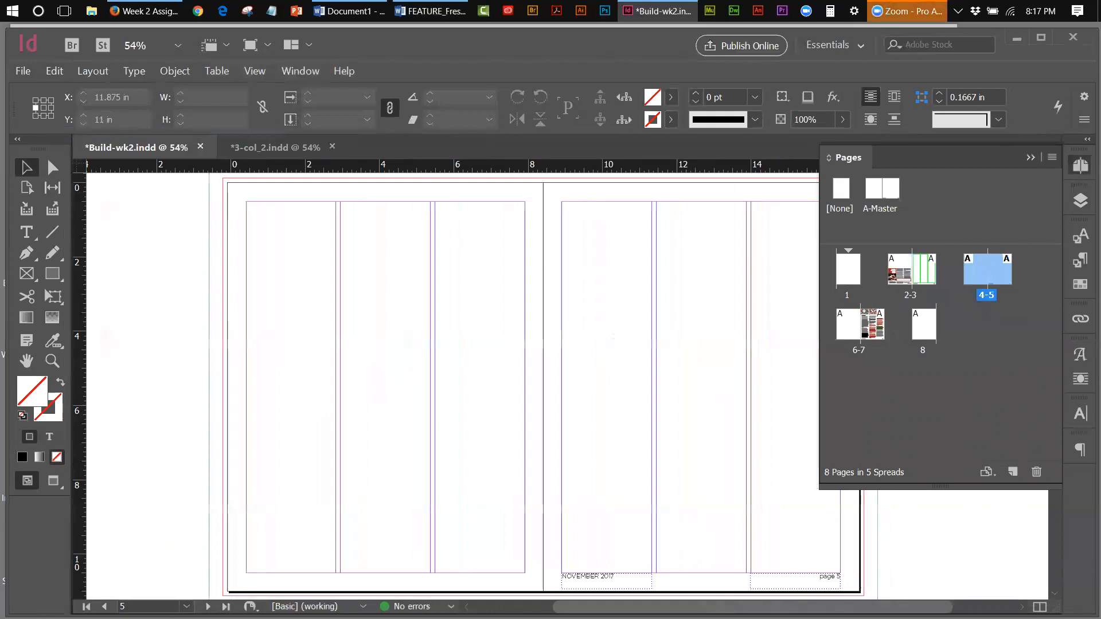
{"action": "left_click", "coordinate": [61, 72]}
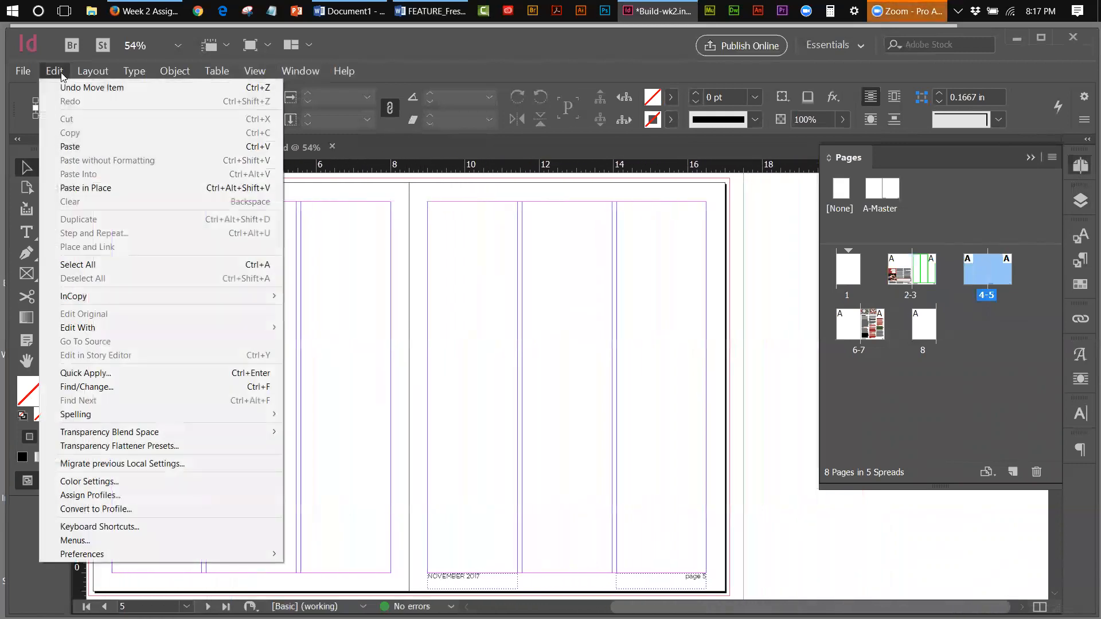
{"action": "left_click", "coordinate": [86, 192]}
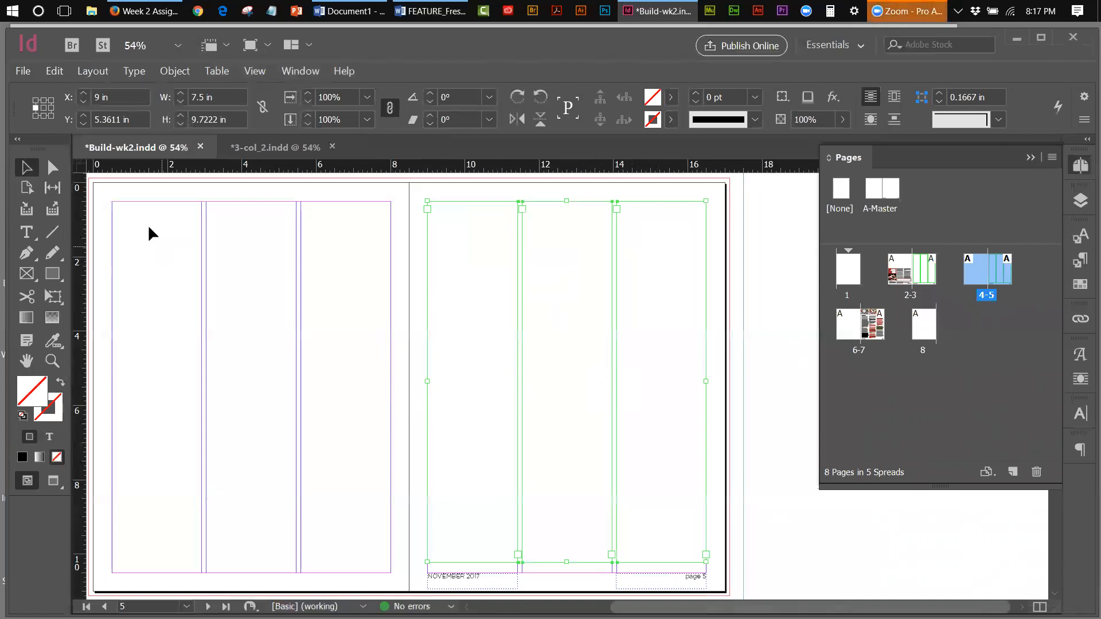
Paste the three text frames in place once more and move this set across to page 4's columns at X 0.5 in.
{"action": "left_click", "coordinate": [52, 73]}
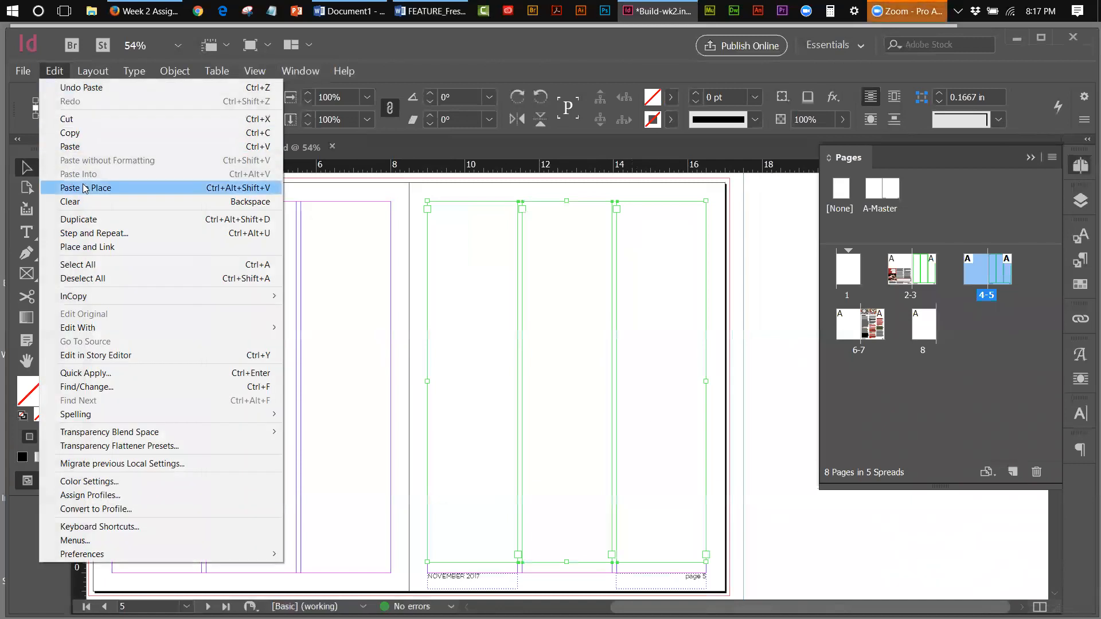
{"action": "left_click", "coordinate": [84, 188]}
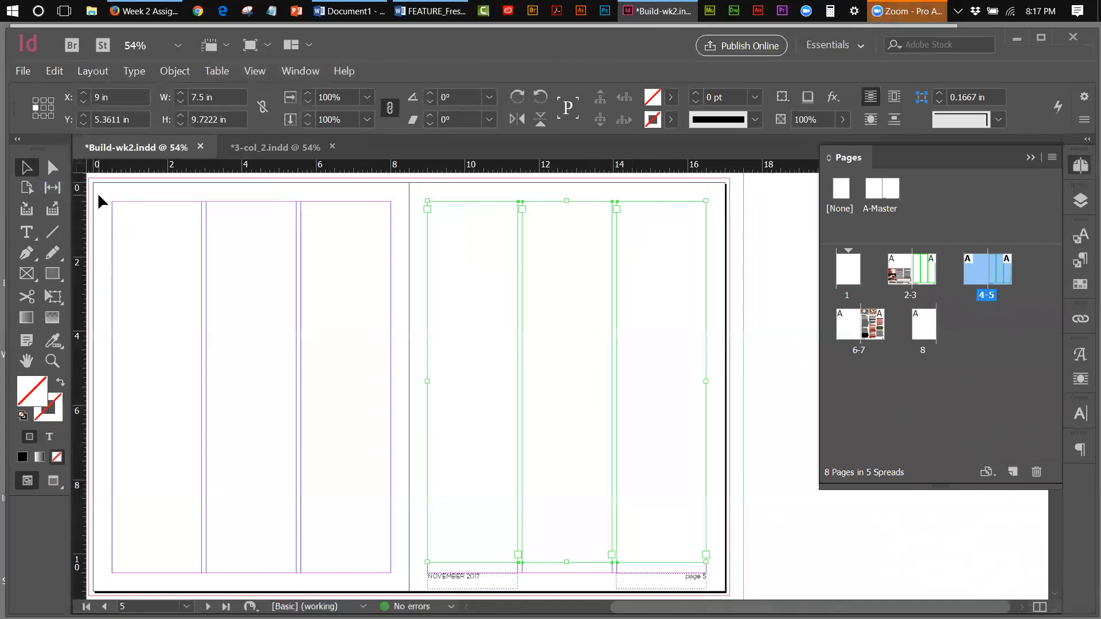
{"action": "key", "text": "shift+Left"}
{"action": "key", "text": "shift+Left"}
{"action": "key", "text": "shift+Left"}
{"action": "key", "text": "shift+Left"}
{"action": "key", "text": "shift+Left"}
{"action": "key", "text": "shift+Left"}
{"action": "key", "text": "shift+Left"}
{"action": "key", "text": "shift+Left"}
{"action": "key", "text": "shift+Left"}
{"action": "key", "text": "shift+Left"}
{"action": "key", "text": "shift+Left"}
{"action": "key", "text": "shift+Left"}
{"action": "key", "text": "shift+Left"}
{"action": "key", "text": "shift+Left"}
{"action": "key", "text": "shift+Left"}
{"action": "key", "text": "shift+Left"}
{"action": "key", "text": "shift+Left"}
{"action": "key", "text": "shift+Left"}
{"action": "key", "text": "shift+Left"}
{"action": "key", "text": "shift+Left"}
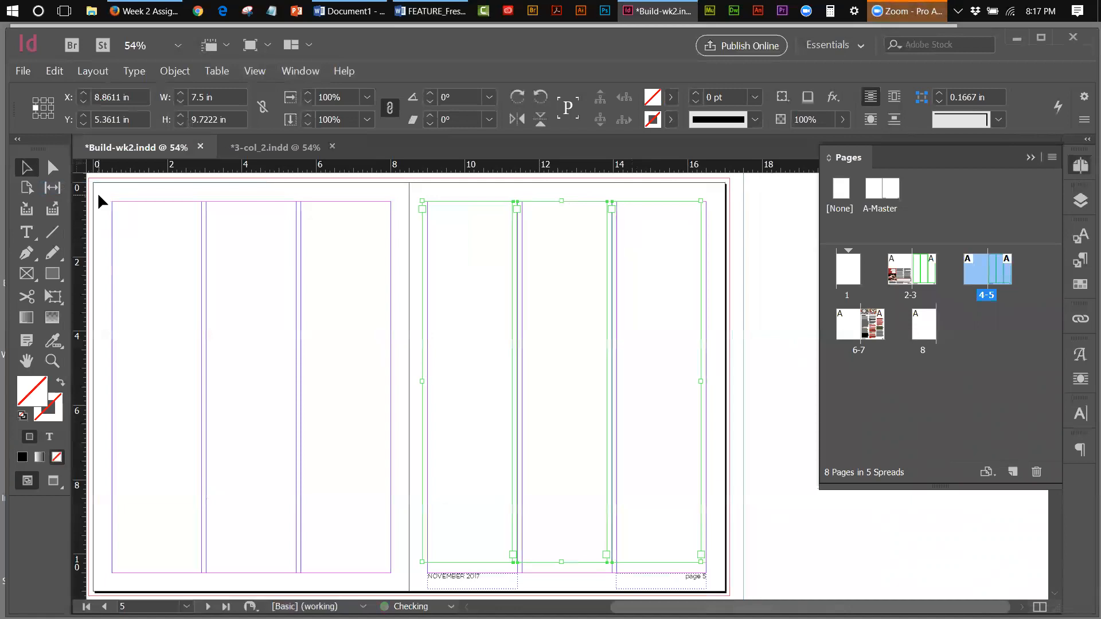
{"action": "key", "text": "shift+Left"}
{"action": "key", "text": "shift+Left"}
{"action": "key", "text": "shift+Left"}
{"action": "key", "text": "shift+Left"}
{"action": "key", "text": "shift+Left"}
{"action": "key", "text": "shift+Left"}
{"action": "key", "text": "shift+Left"}
{"action": "key", "text": "shift+Left"}
{"action": "key", "text": "shift+Left"}
{"action": "key", "text": "shift+Left"}
{"action": "key", "text": "shift+Left"}
{"action": "key", "text": "shift+Left"}
{"action": "key", "text": "shift+Left"}
{"action": "key", "text": "shift+Left"}
{"action": "key", "text": "shift+Left"}
{"action": "key", "text": "shift+Left"}
{"action": "key", "text": "shift+Left"}
{"action": "key", "text": "shift+Left"}
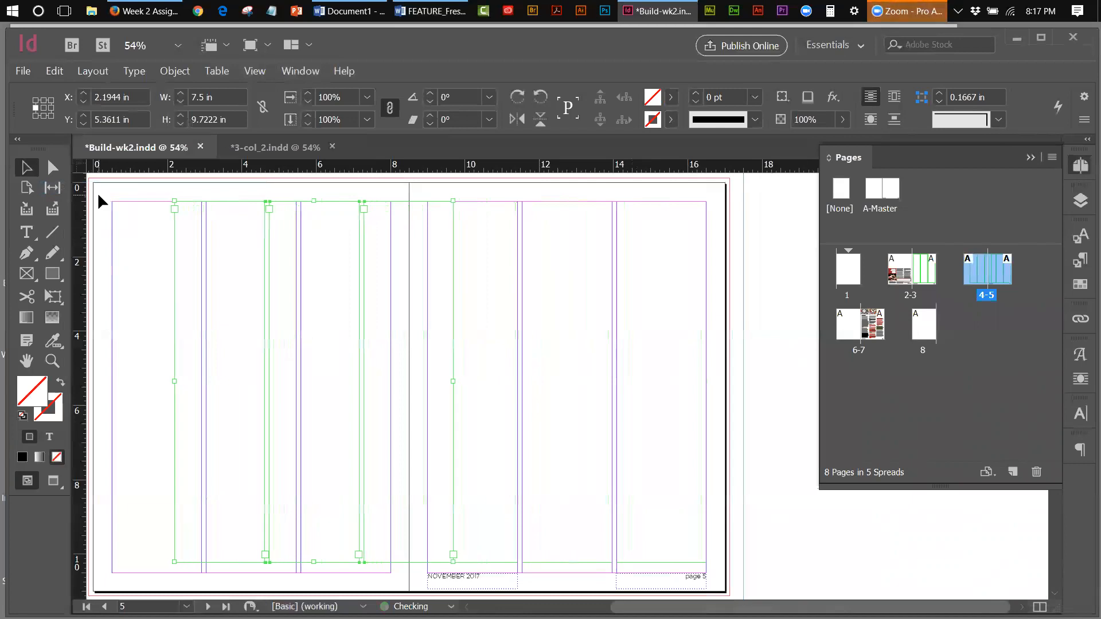
{"action": "key", "text": "shift+Left"}
{"action": "key", "text": "shift+Left"}
{"action": "key", "text": "shift+Left"}
{"action": "key", "text": "shift+Left"}
{"action": "key", "text": "shift+Left"}
{"action": "key", "text": "shift+Left"}
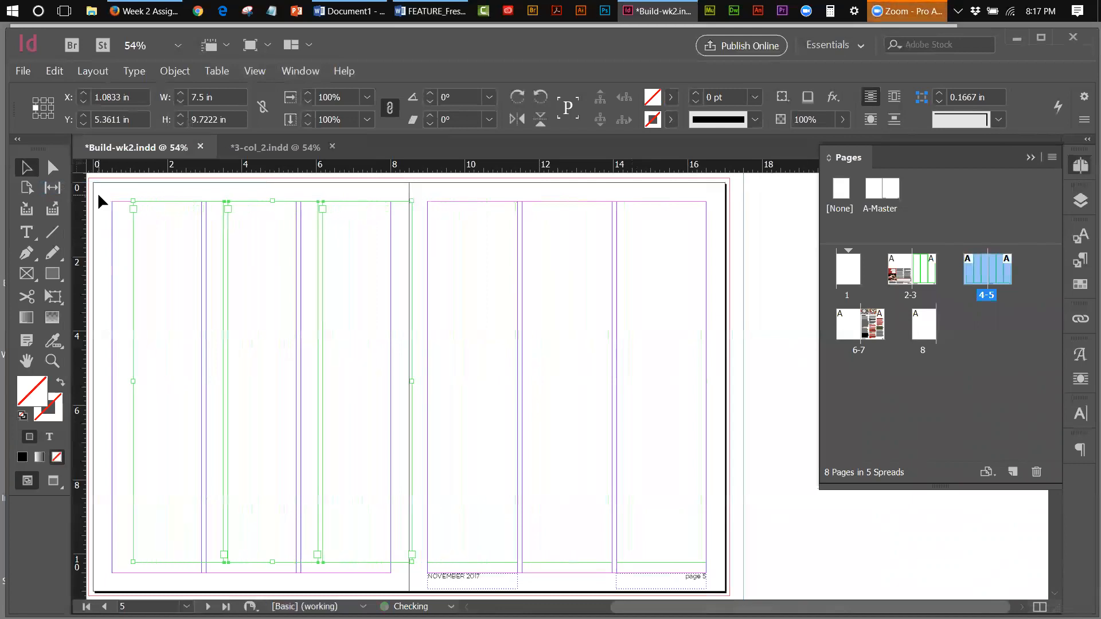
{"action": "key", "text": "Left"}
{"action": "key", "text": "Left"}
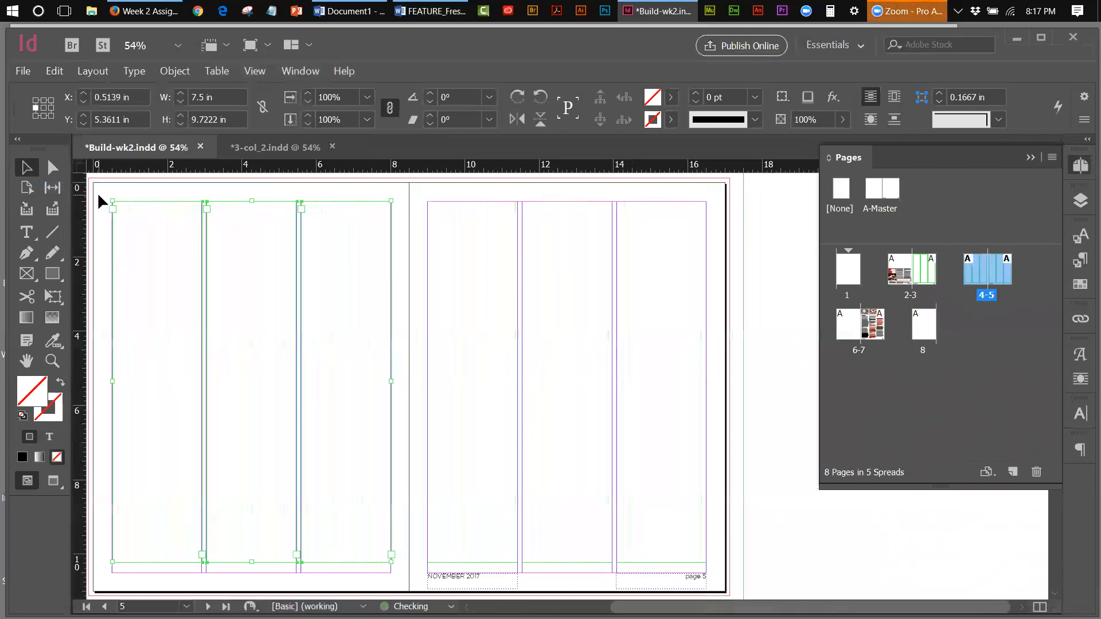
Check the column text frames on pages 4 and 5 by selecting them one after another, and deselect everything.
{"action": "left_click", "coordinate": [491, 255]}
{"action": "left_click", "coordinate": [674, 267]}
{"action": "left_click", "coordinate": [576, 269]}
{"action": "left_click", "coordinate": [493, 260]}
{"action": "left_click", "coordinate": [349, 261]}
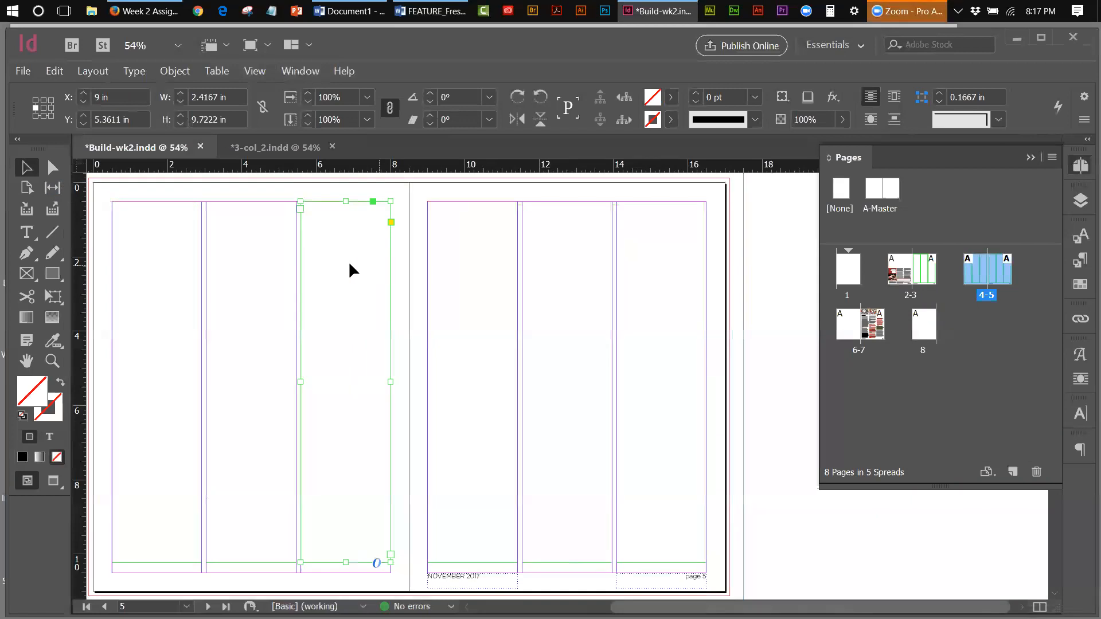
{"action": "left_click", "coordinate": [259, 252]}
{"action": "left_click", "coordinate": [167, 235]}
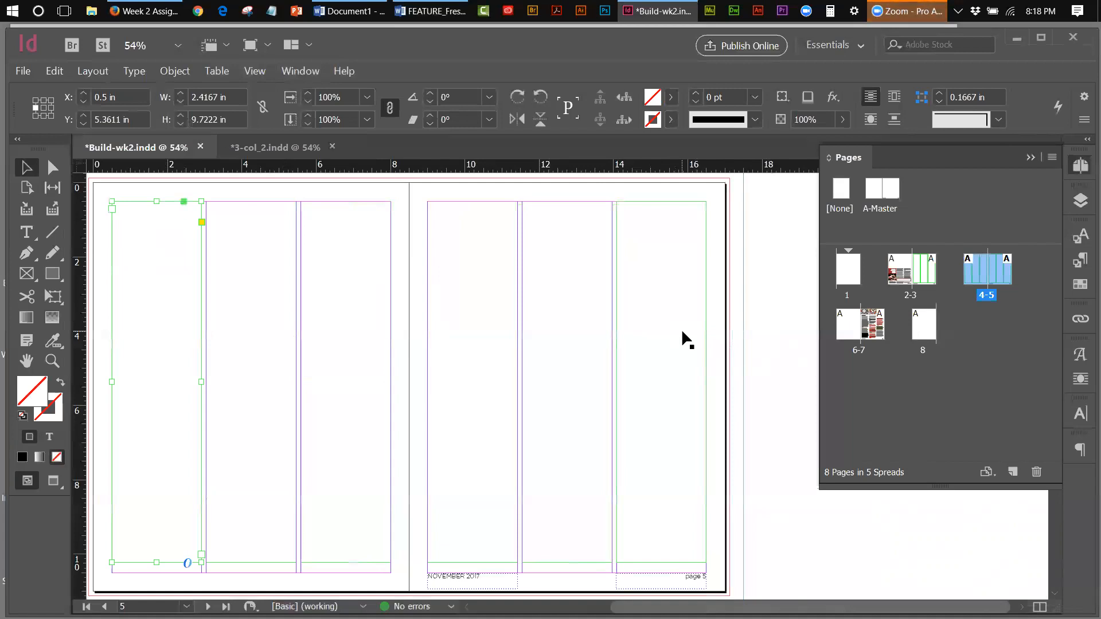
{"action": "left_click", "coordinate": [797, 307]}
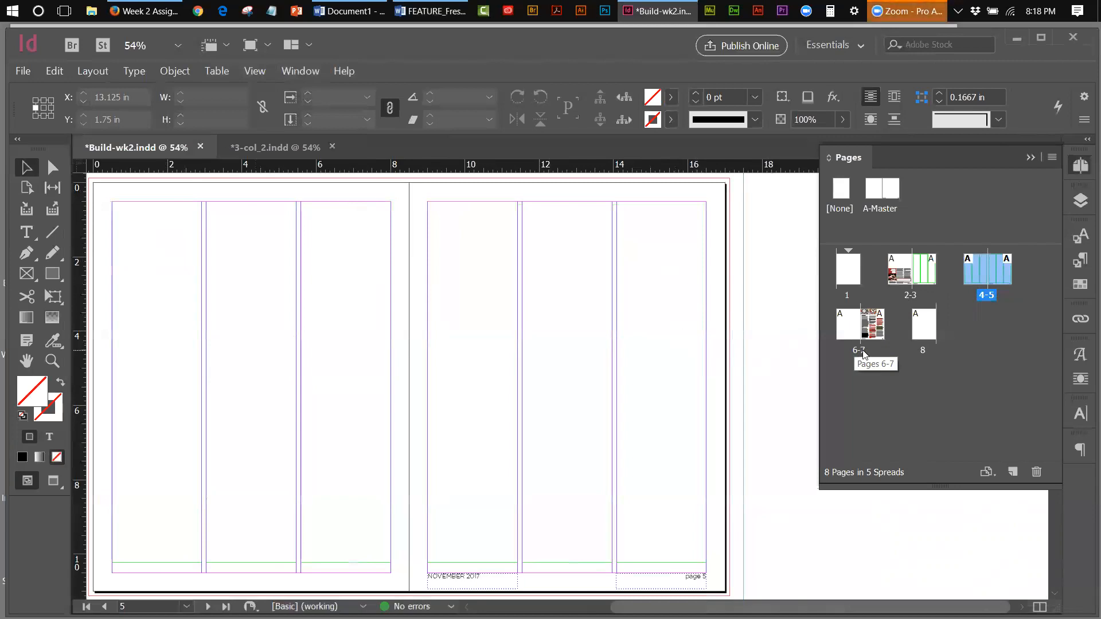
Copy page 4's three text frames and paste them in place on page 6, ending back on spread 2-3.
{"action": "left_click_drag", "start_coordinate": [150, 190], "coordinate": [325, 233]}
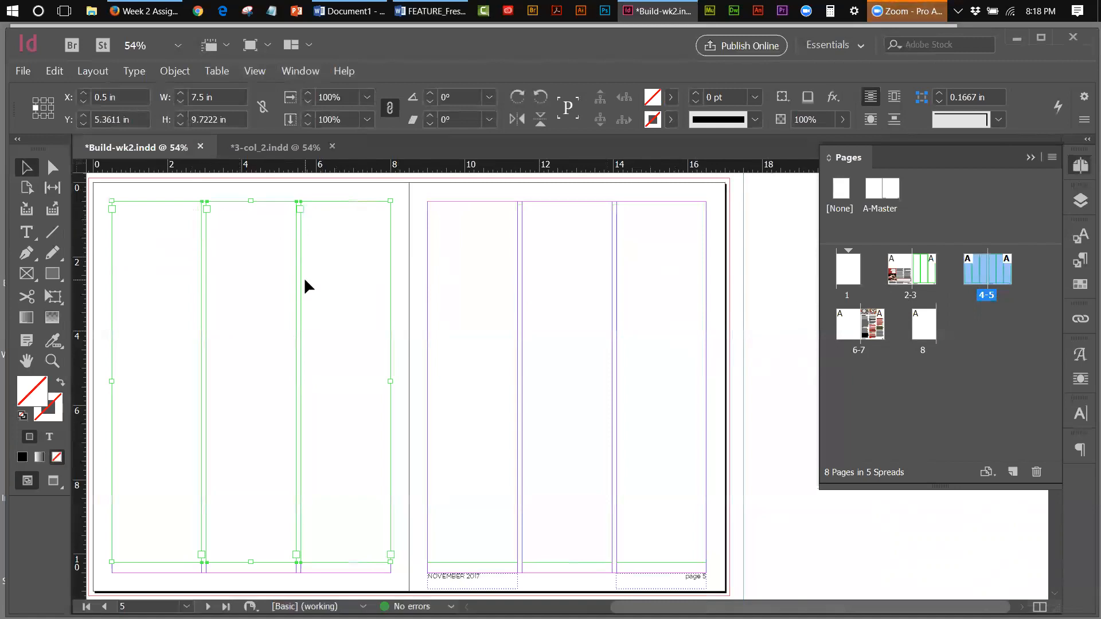
{"action": "left_click", "coordinate": [55, 70]}
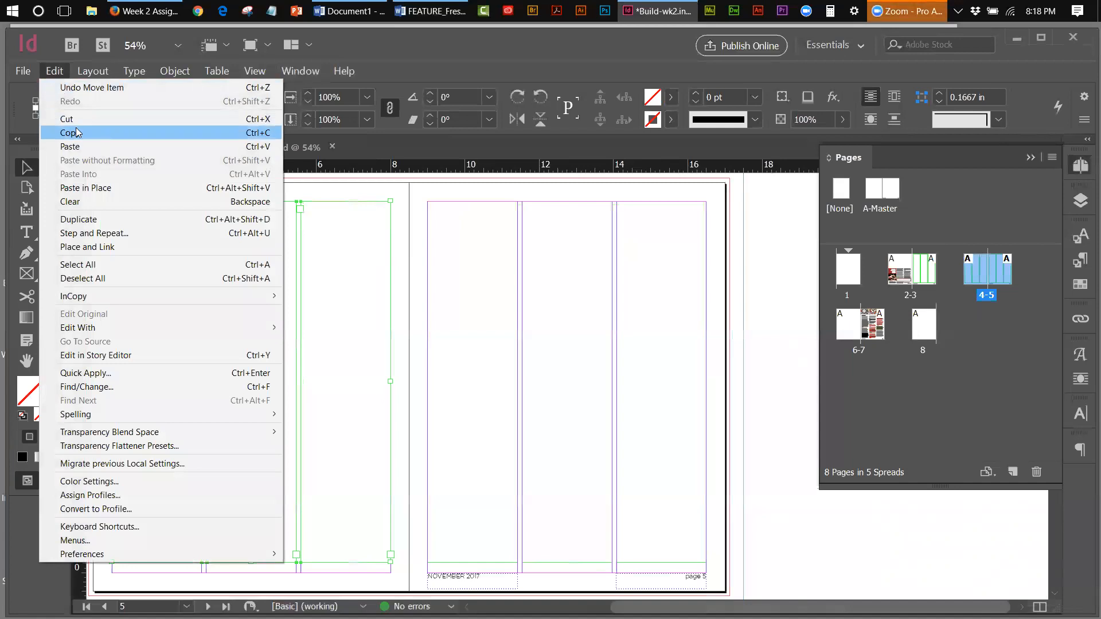
{"action": "left_click", "coordinate": [76, 133]}
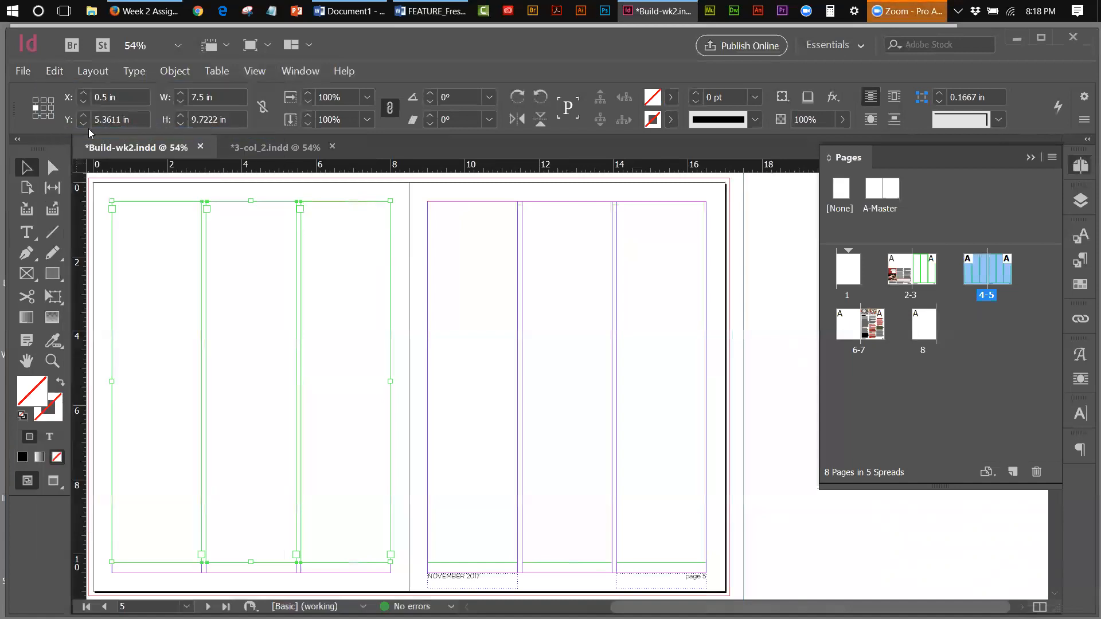
{"action": "double_click", "coordinate": [859, 349]}
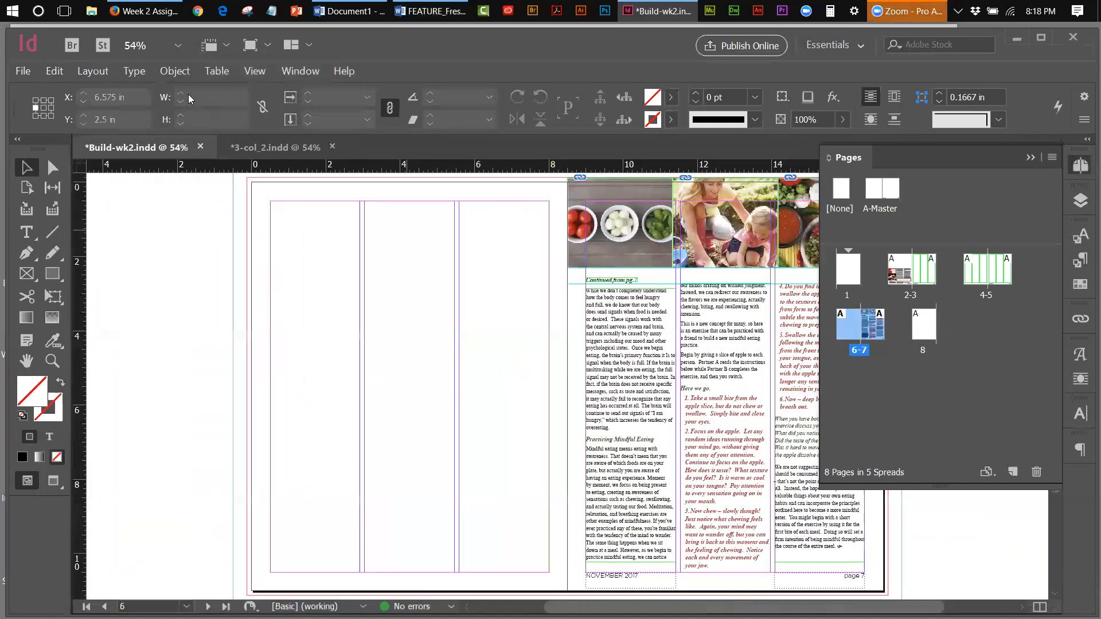
{"action": "left_click", "coordinate": [55, 71]}
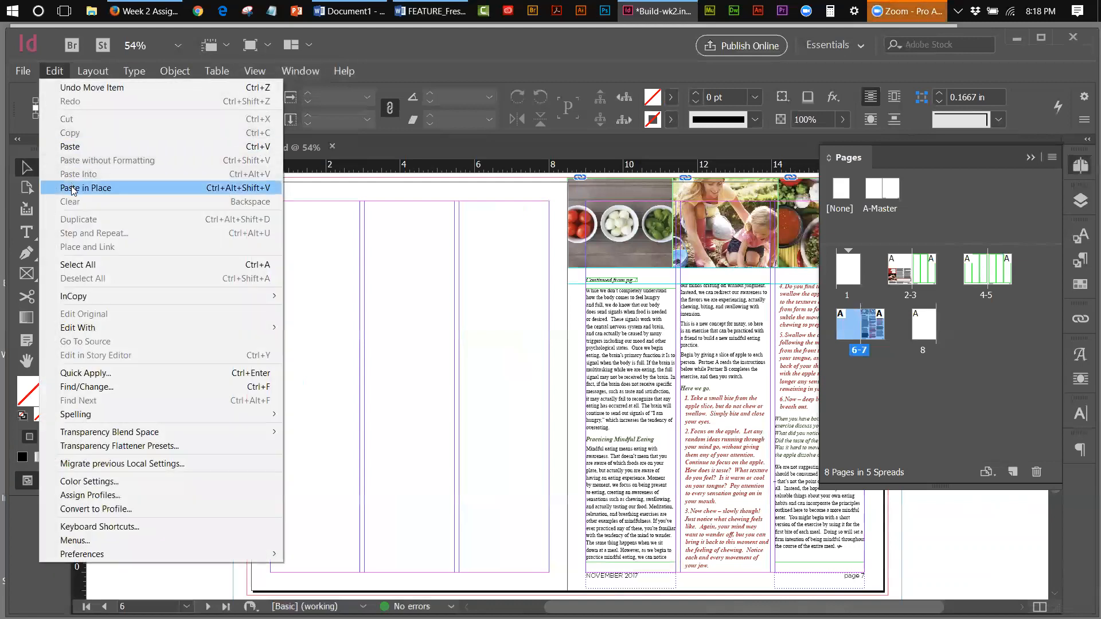
{"action": "left_click", "coordinate": [72, 191]}
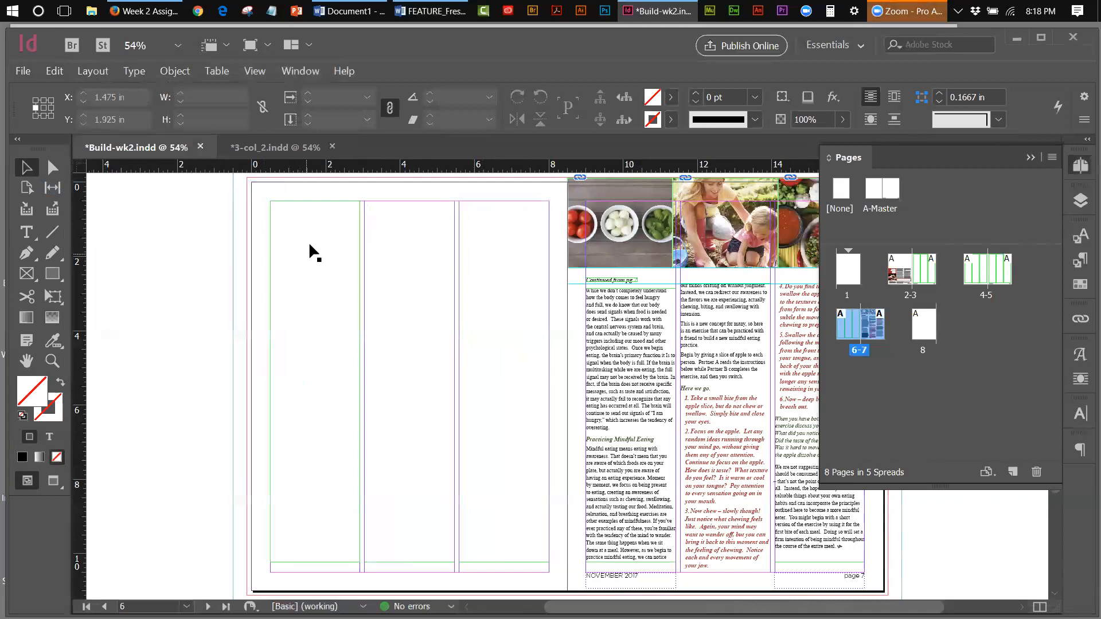
{"action": "double_click", "coordinate": [912, 296]}
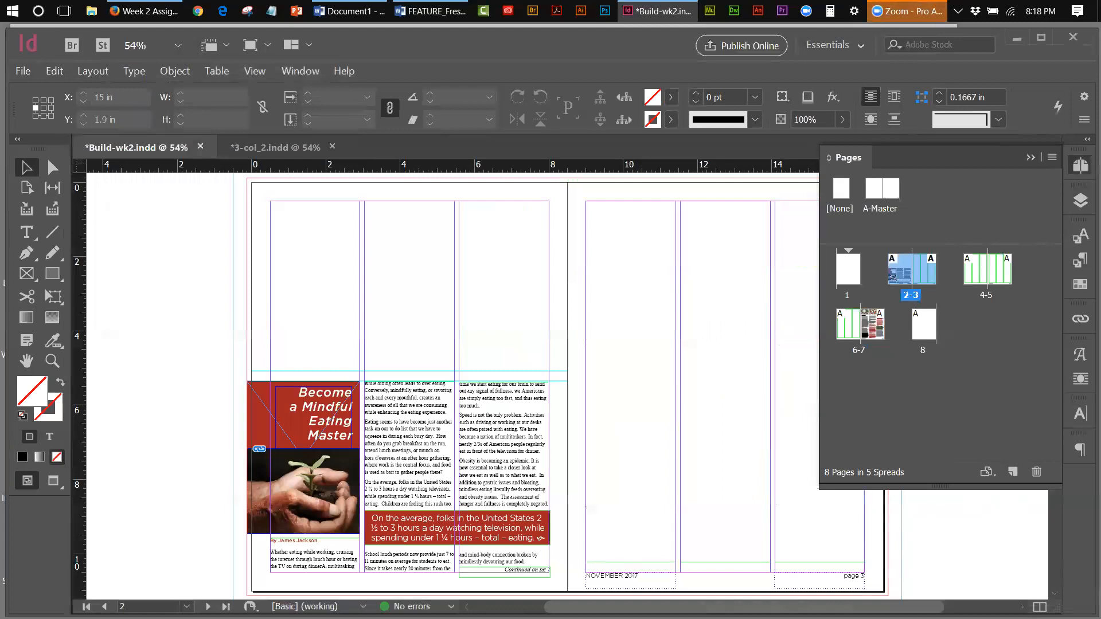
Thread the empty first-column text frame on page 3 into the second-column frame beside it.
{"action": "scroll", "coordinate": [516, 384], "scroll_direction": "right", "scroll_amount": 5}
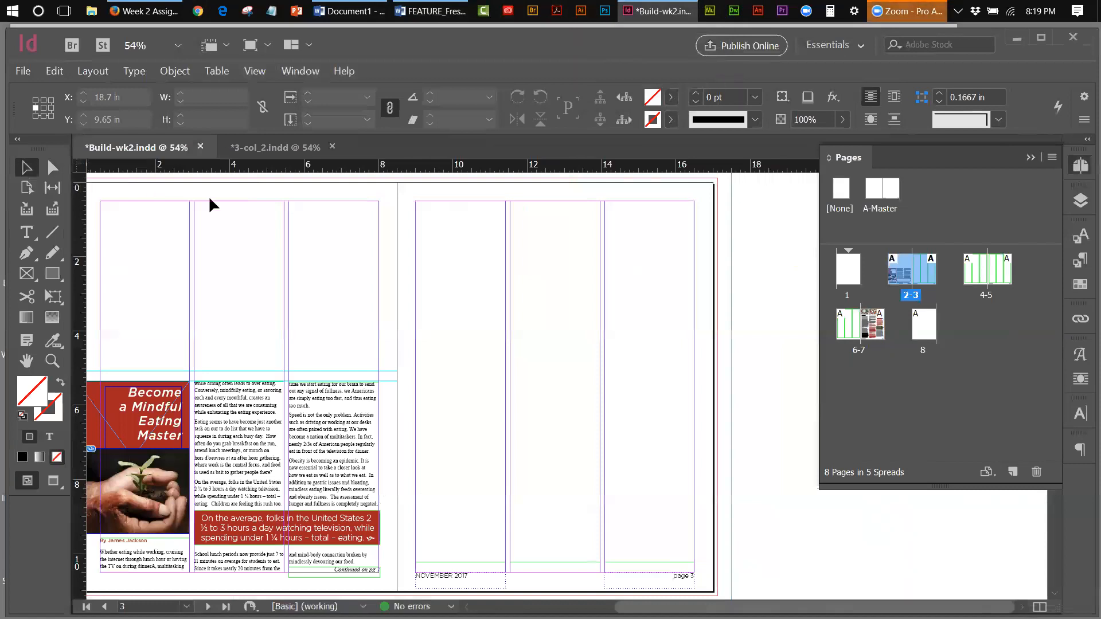
{"action": "left_click", "coordinate": [455, 419]}
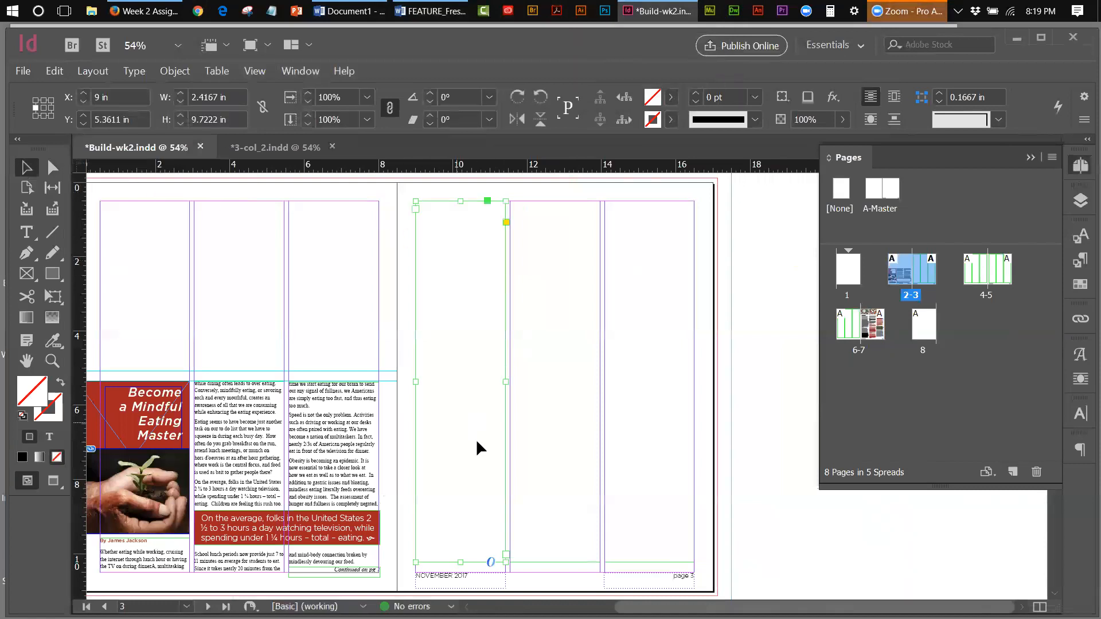
{"action": "left_click", "coordinate": [505, 554]}
{"action": "left_click", "coordinate": [520, 436]}
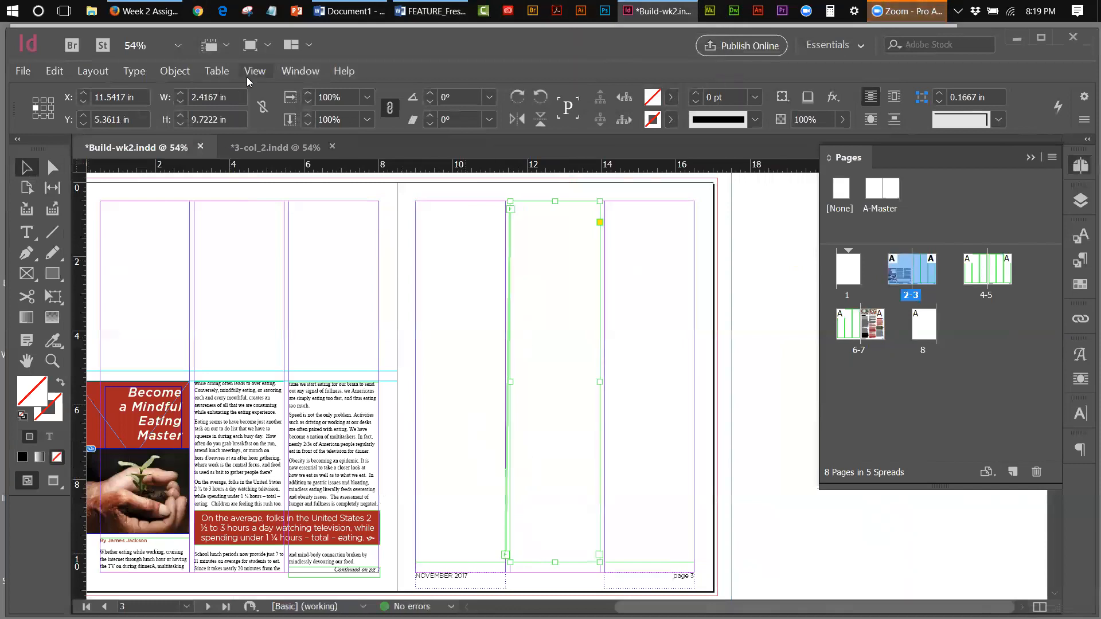
{"action": "left_click", "coordinate": [135, 71]}
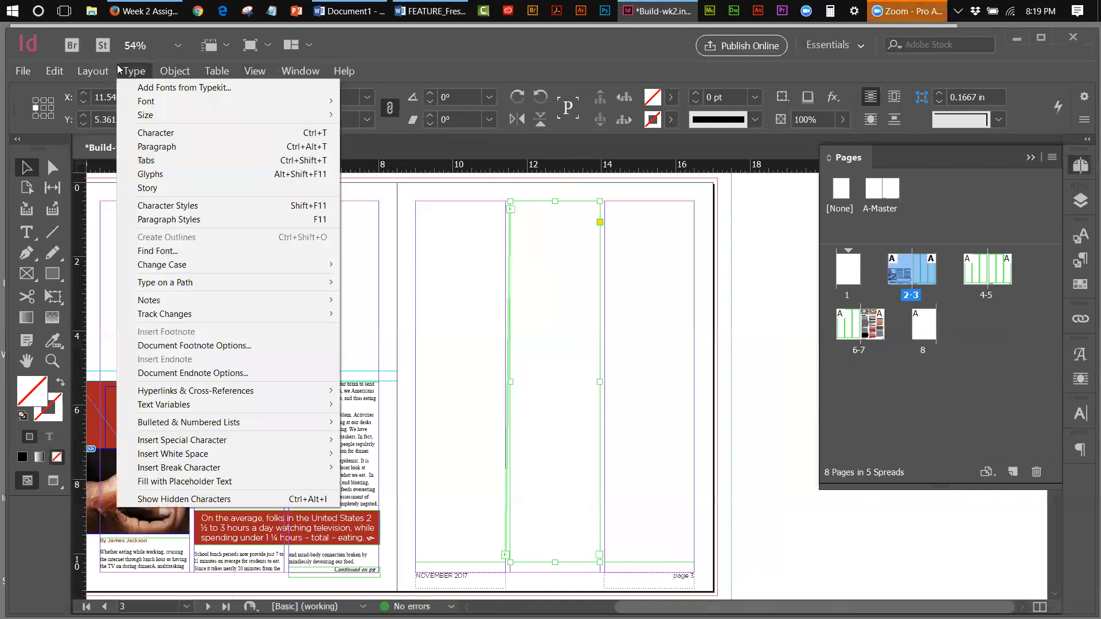
{"action": "mouse_move", "coordinate": [251, 71]}
{"action": "mouse_move", "coordinate": [179, 74]}
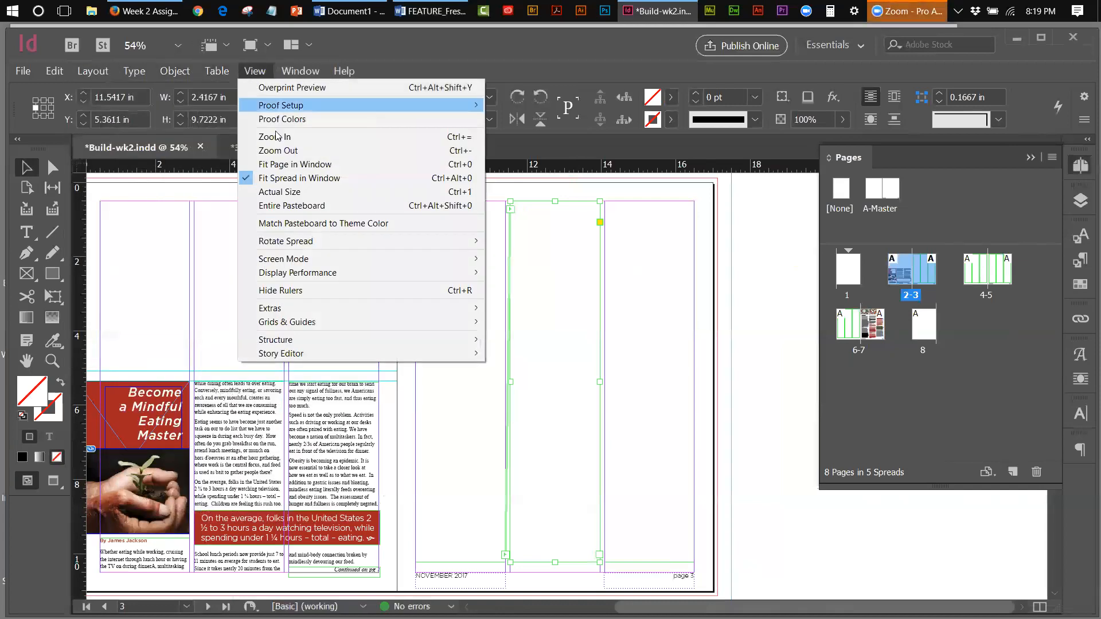
{"action": "mouse_move", "coordinate": [320, 339]}
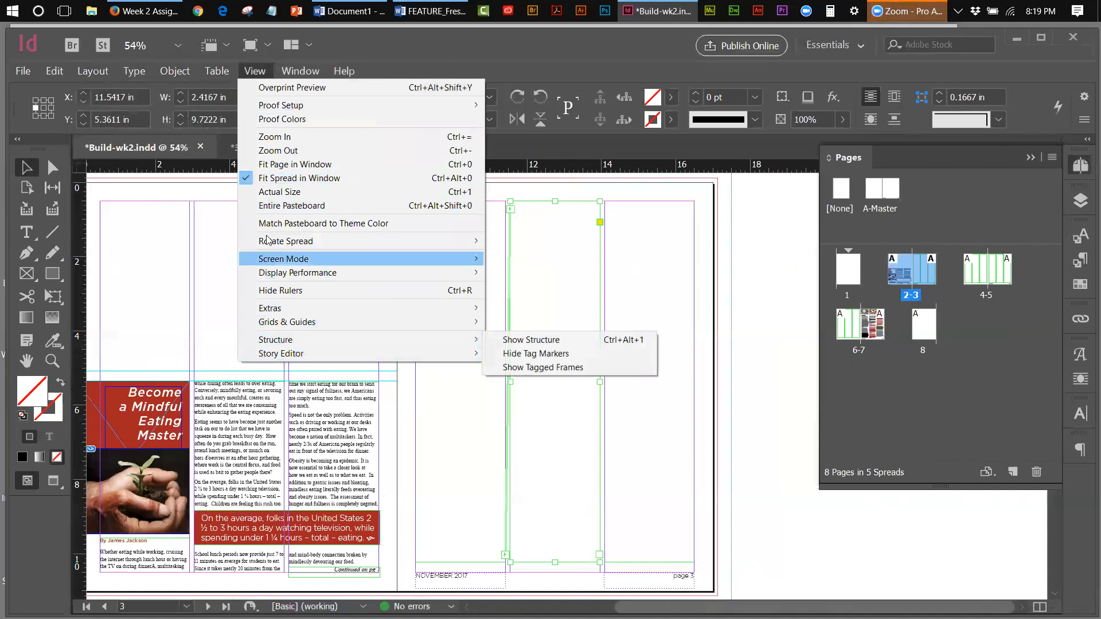
{"action": "mouse_move", "coordinate": [134, 70]}
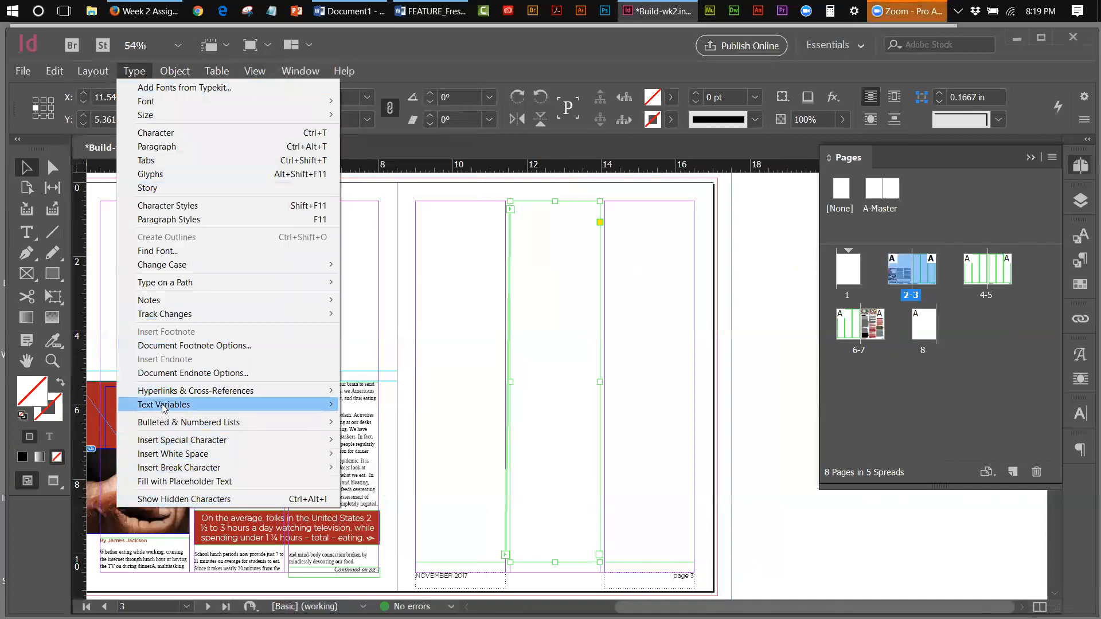
{"action": "mouse_move", "coordinate": [164, 407]}
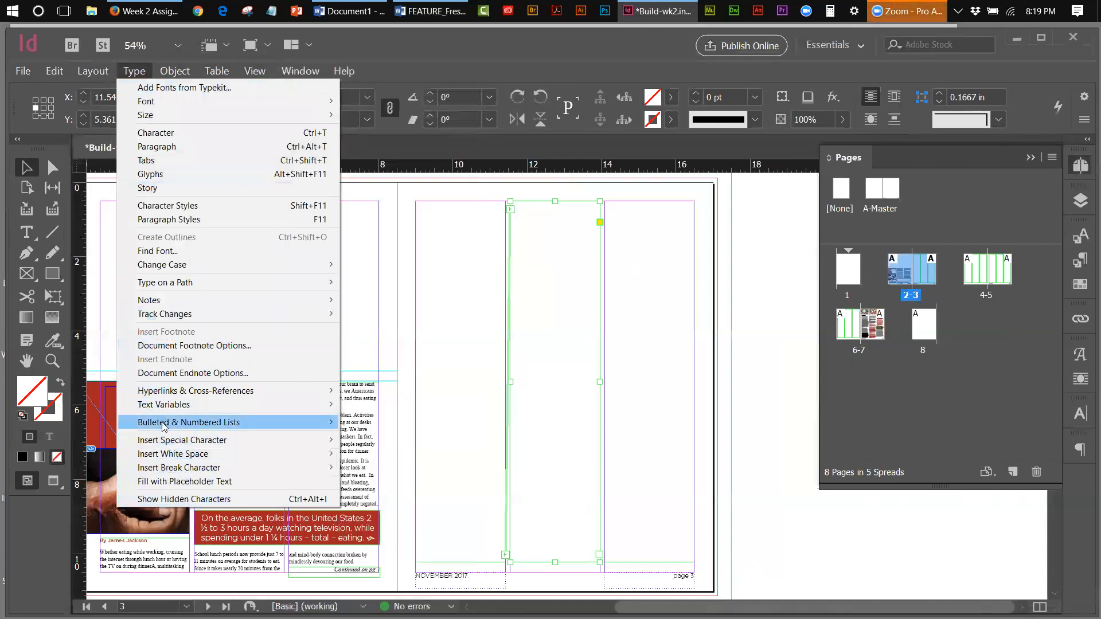
{"action": "mouse_move", "coordinate": [161, 444]}
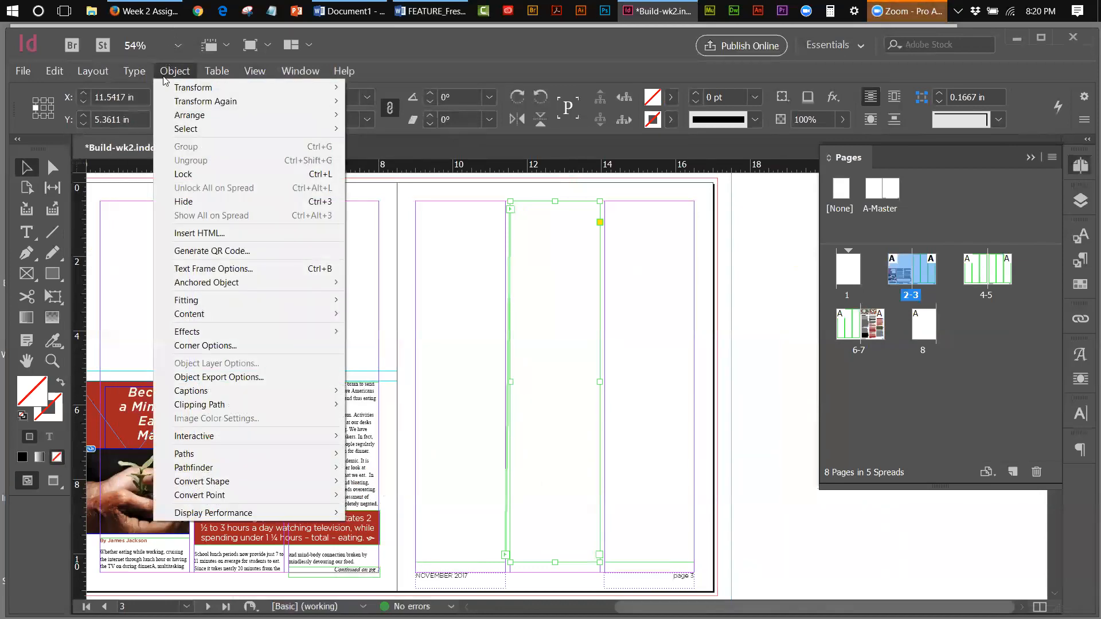
{"action": "mouse_move", "coordinate": [88, 74]}
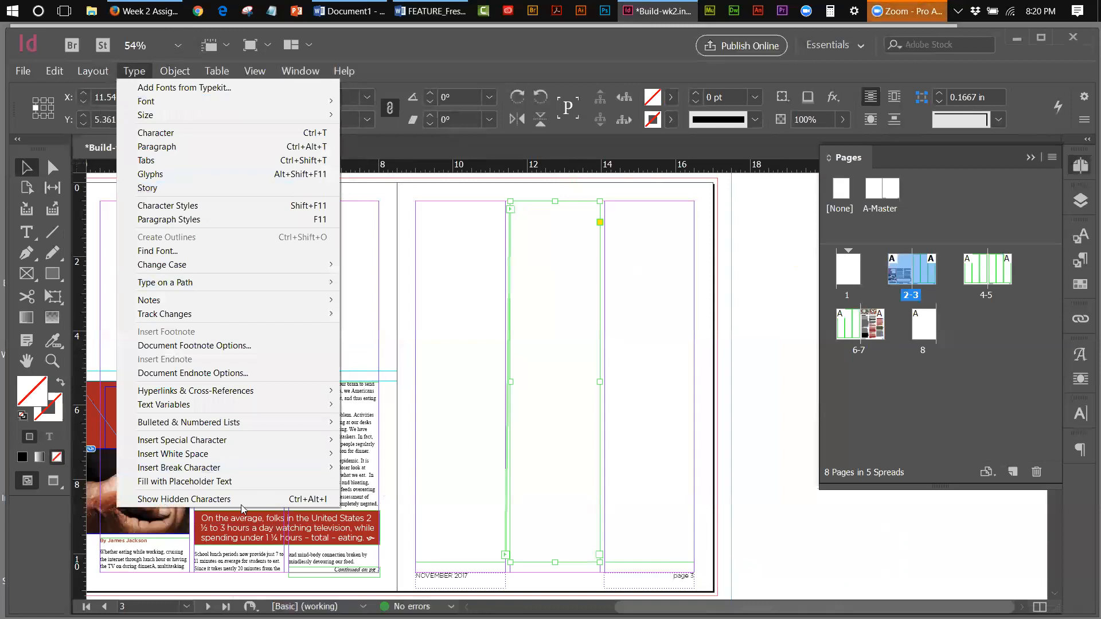
{"action": "left_click", "coordinate": [134, 71]}
{"action": "left_click", "coordinate": [217, 71]}
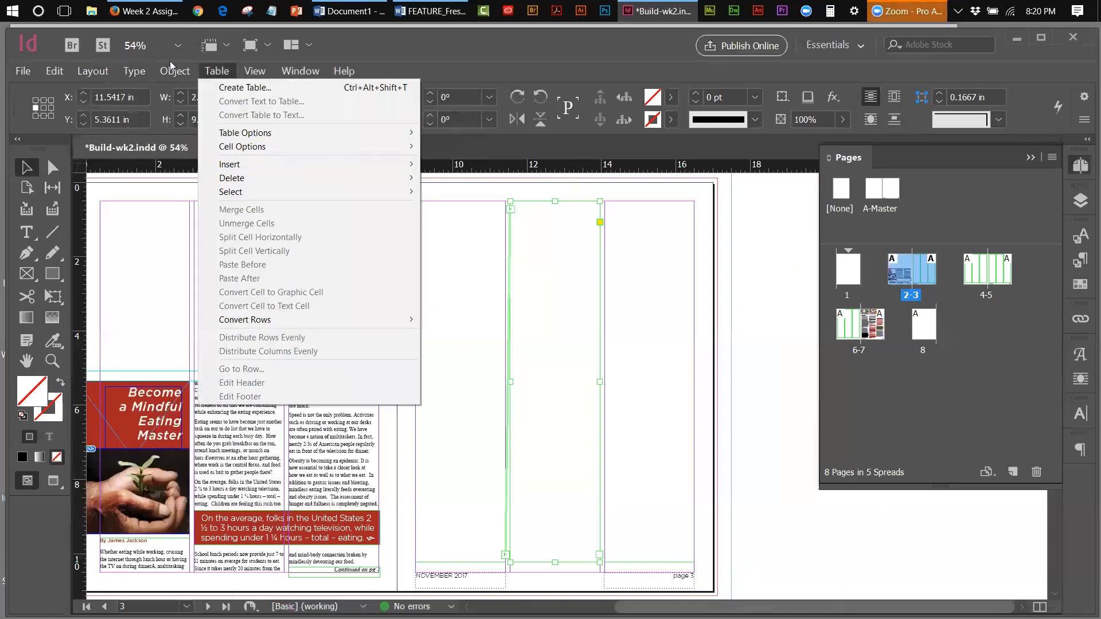
{"action": "mouse_move", "coordinate": [251, 75]}
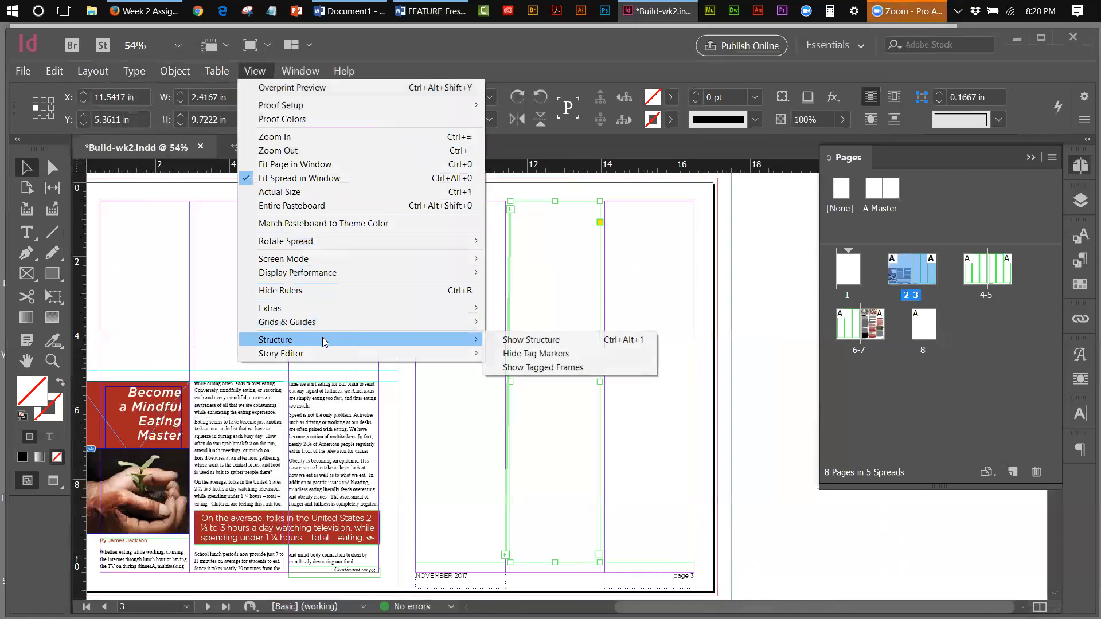
{"action": "mouse_move", "coordinate": [308, 323]}
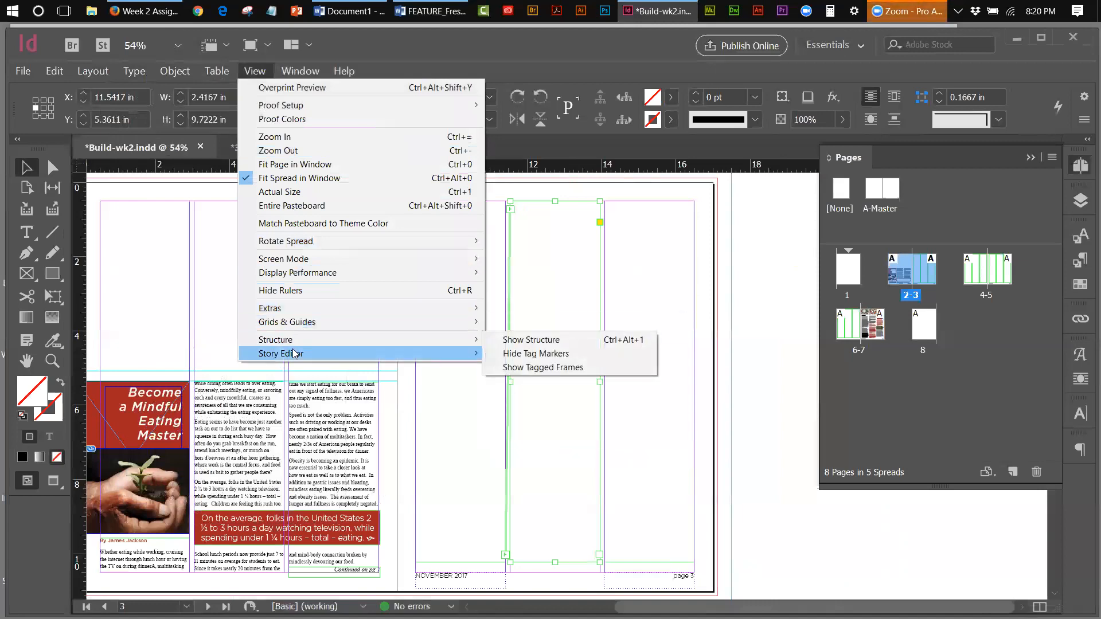
{"action": "mouse_move", "coordinate": [186, 71]}
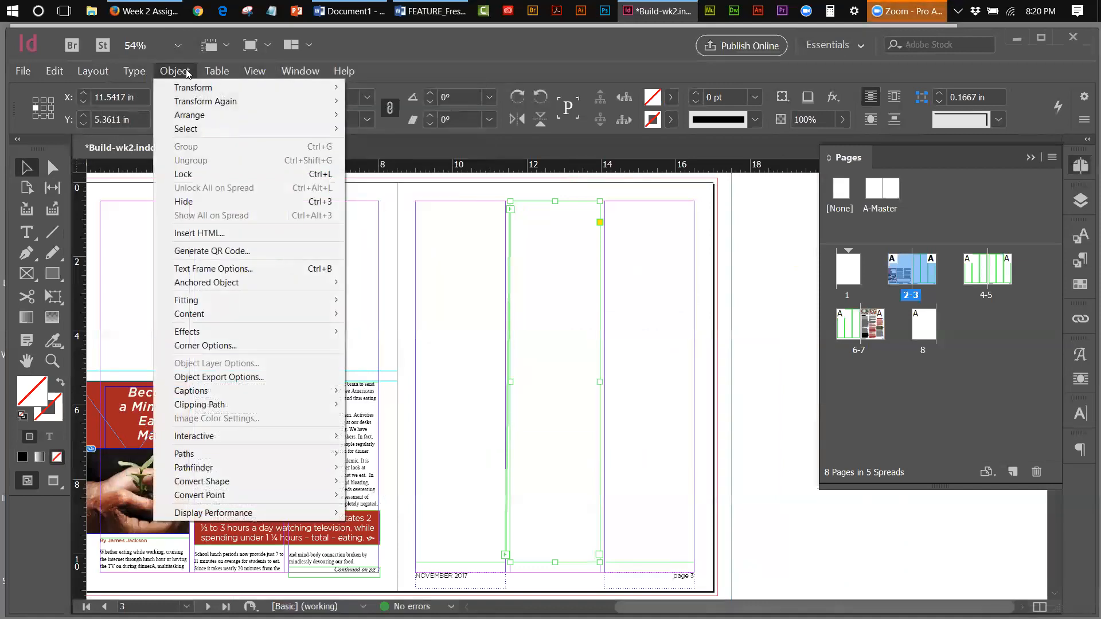
{"action": "mouse_move", "coordinate": [136, 73]}
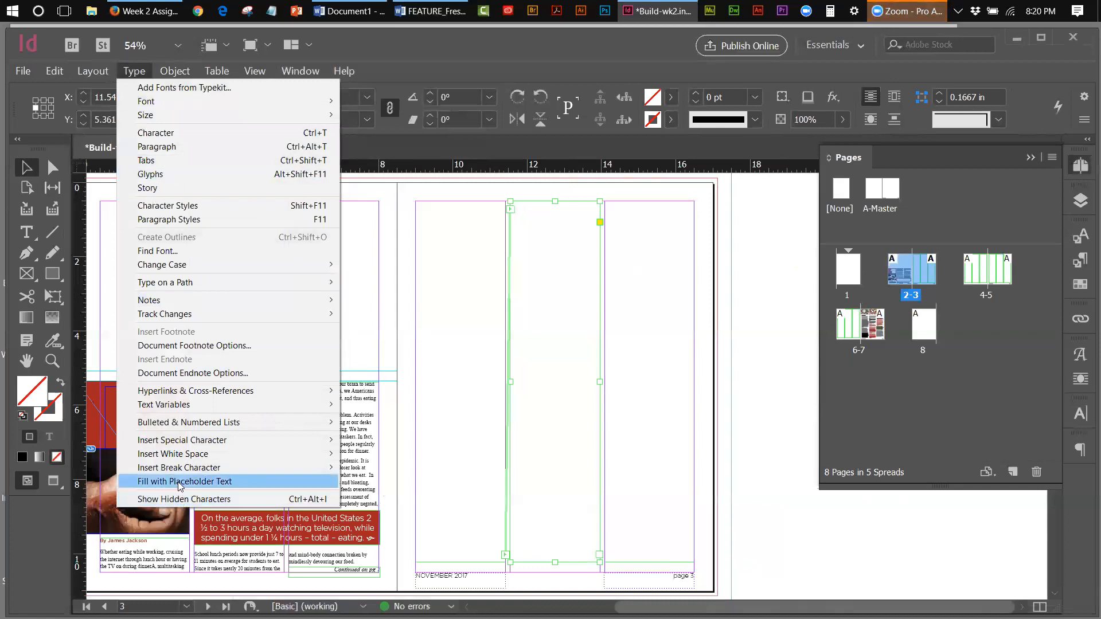
{"action": "left_click", "coordinate": [608, 147]}
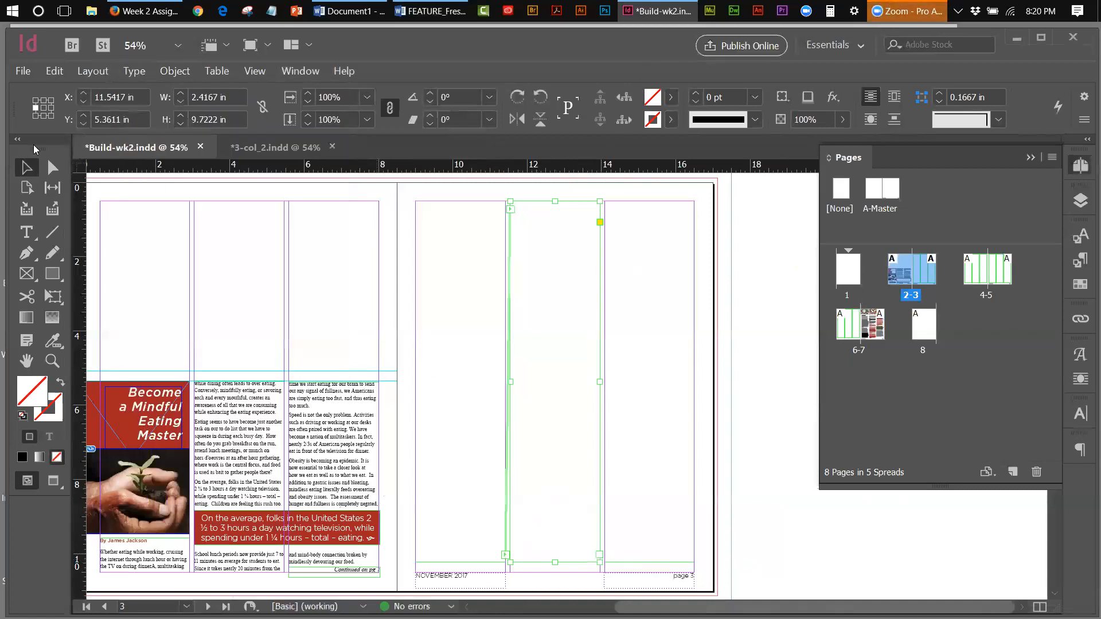
Thread page 3's middle-column text frame to its third-column frame, continuing the thread to the first-column frame on page 4.
{"action": "left_click", "coordinate": [599, 554]}
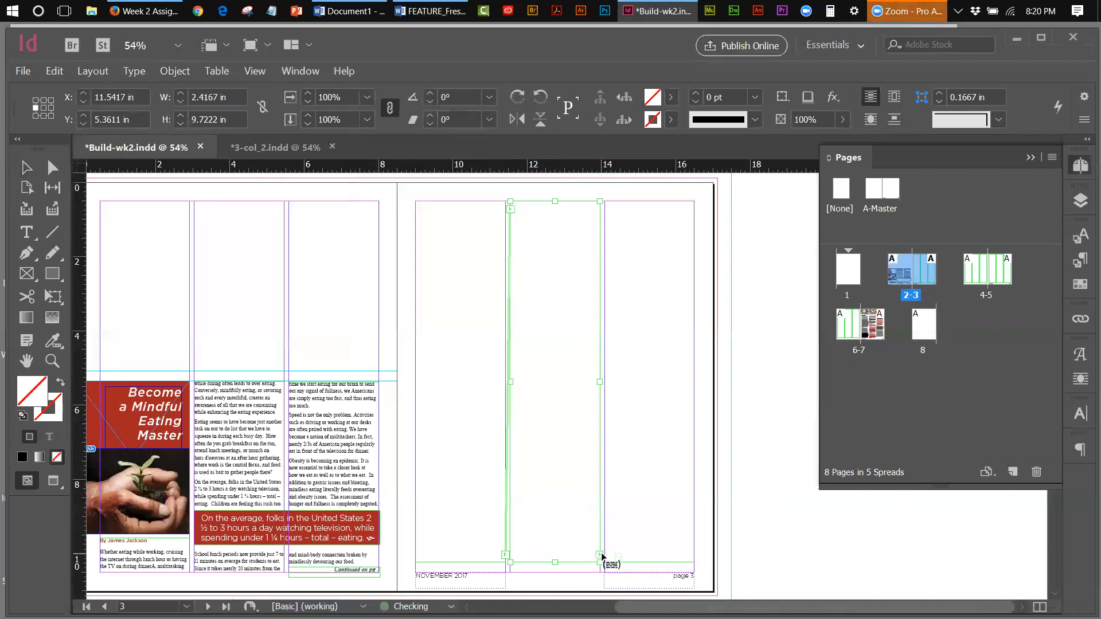
{"action": "left_click", "coordinate": [637, 400]}
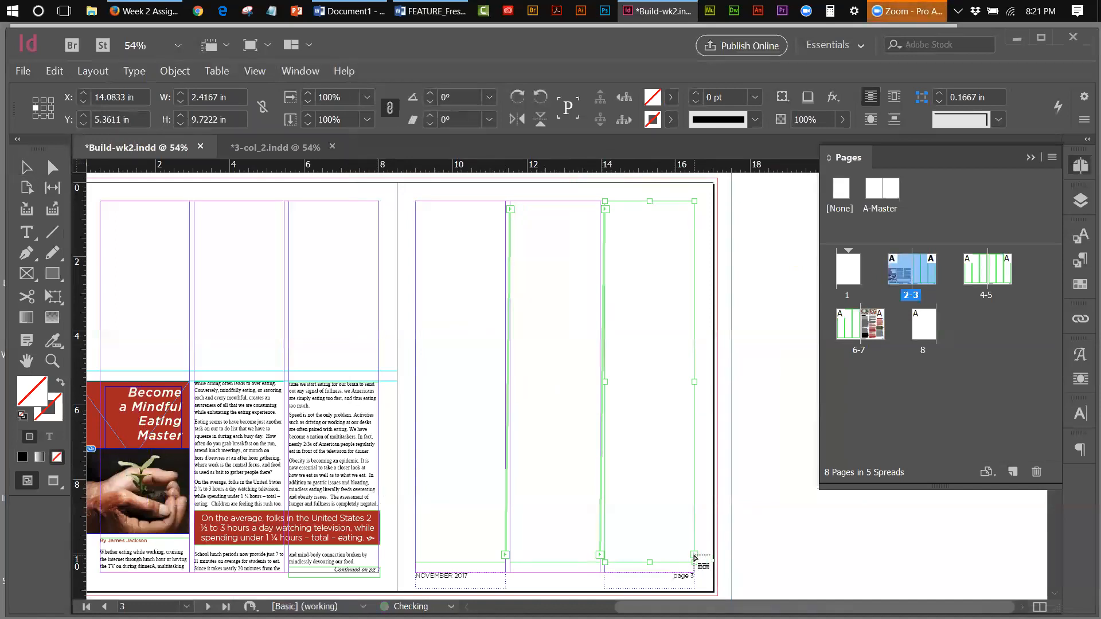
{"action": "left_click", "coordinate": [983, 297]}
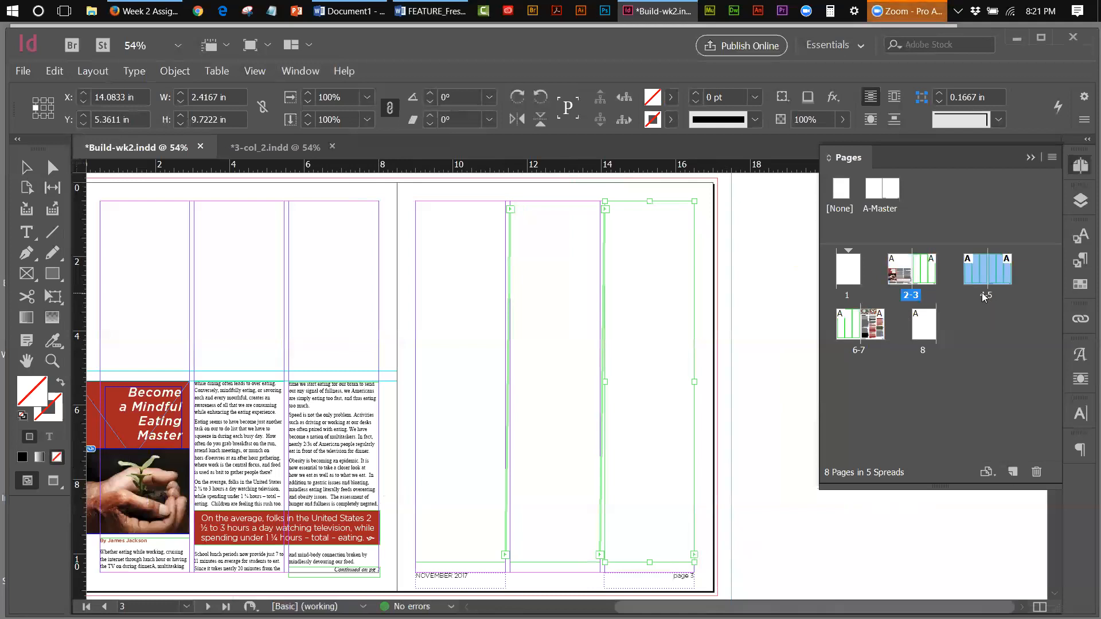
{"action": "double_click", "coordinate": [984, 296]}
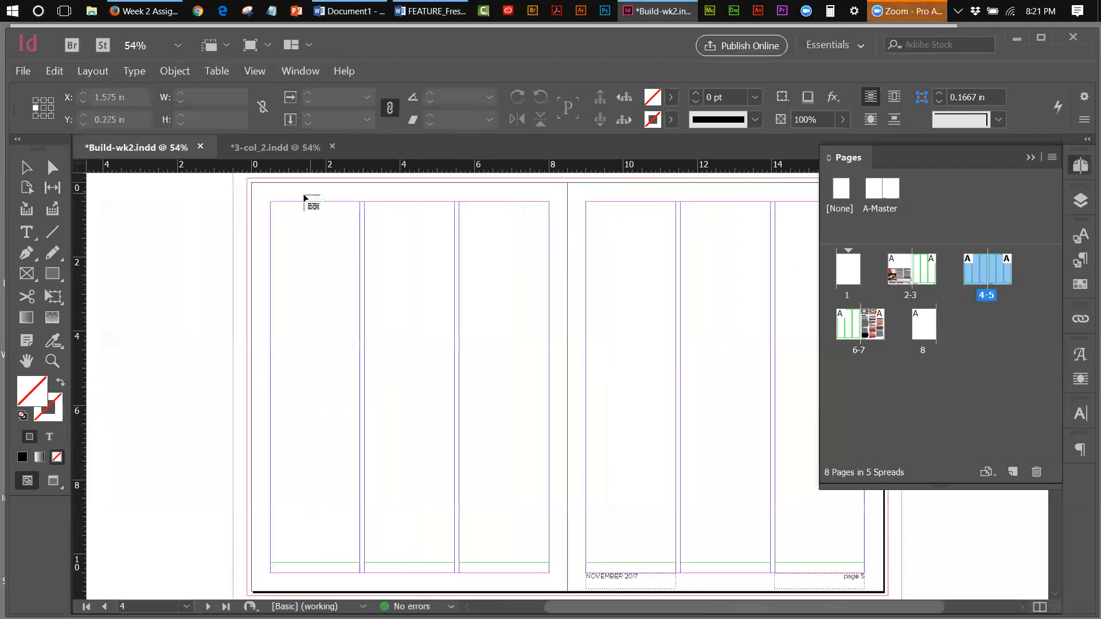
{"action": "left_click", "coordinate": [275, 209]}
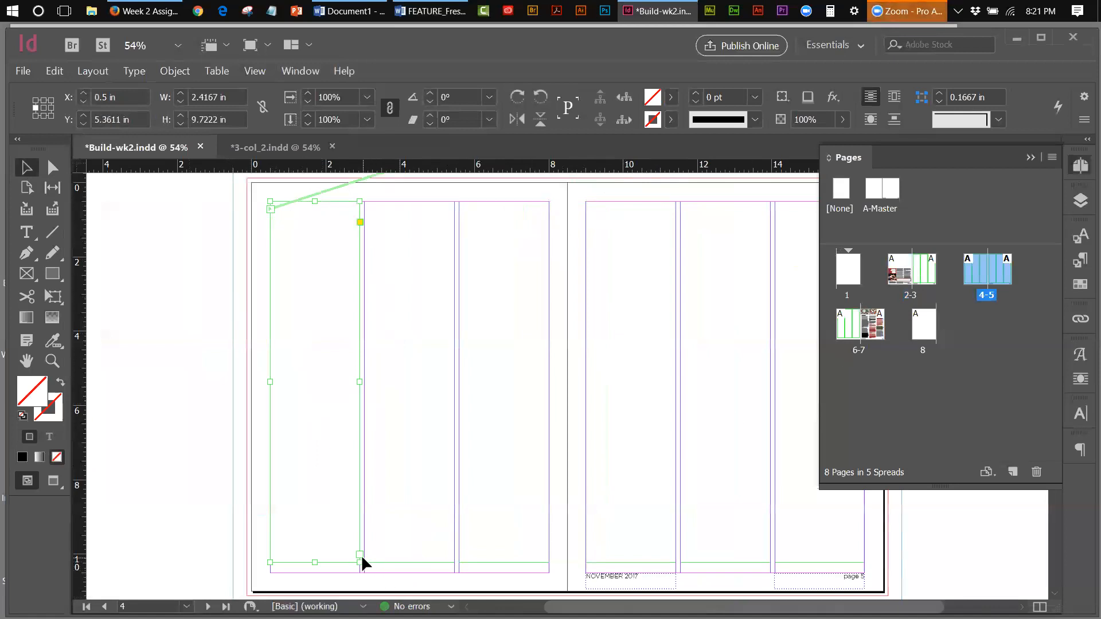
Continue the text thread from page 4's first column through its second- and third-column frames.
{"action": "key", "text": "m"}
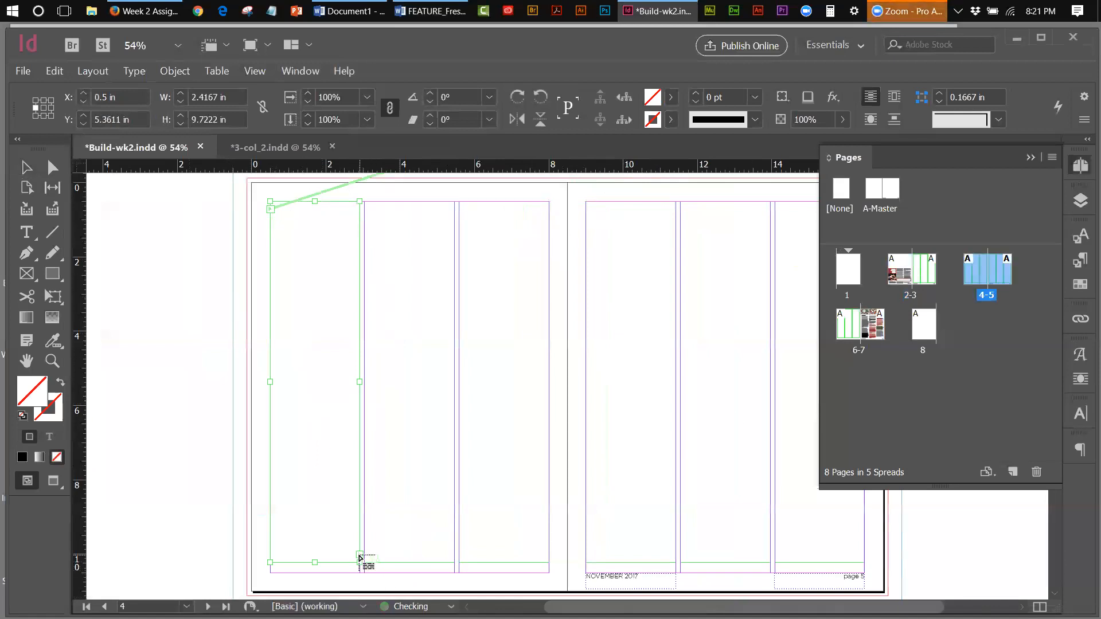
{"action": "left_click", "coordinate": [379, 216]}
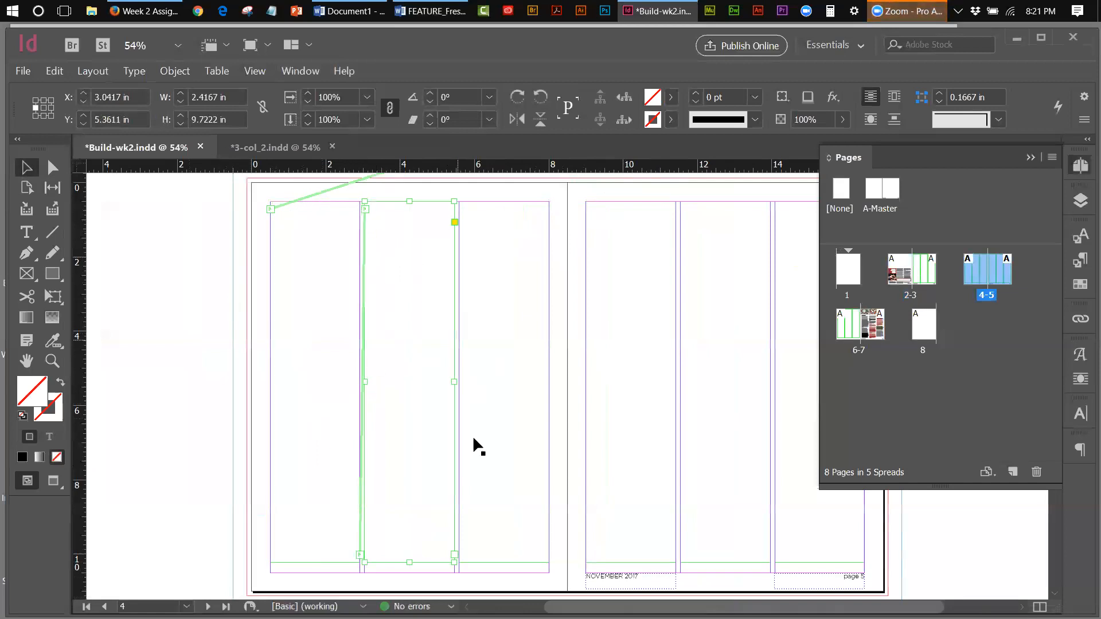
{"action": "left_click", "coordinate": [455, 554]}
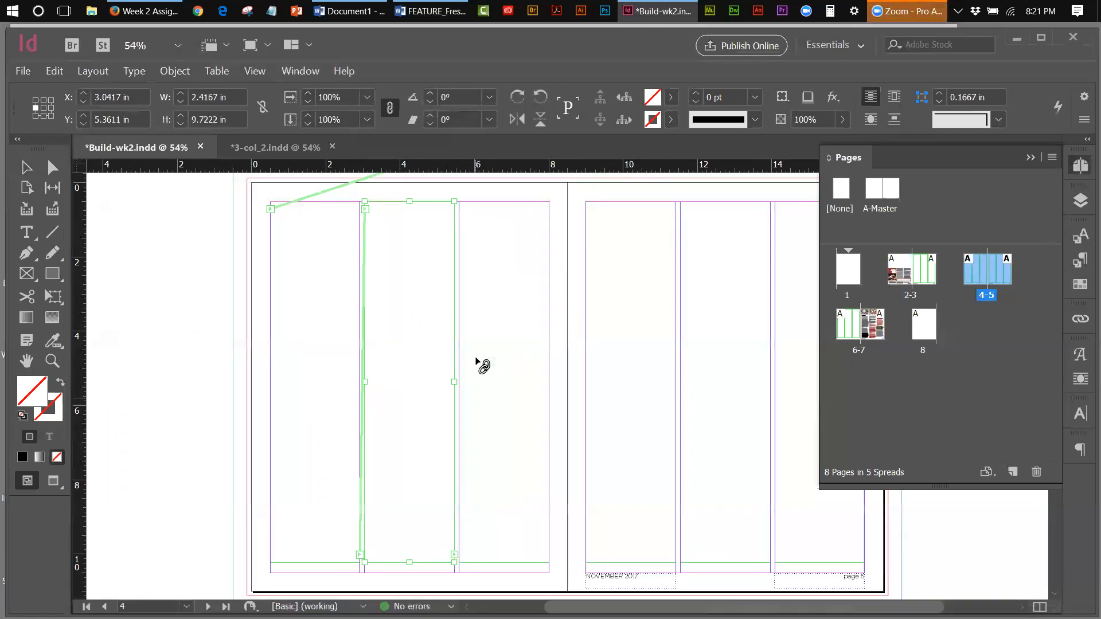
{"action": "left_click", "coordinate": [476, 308]}
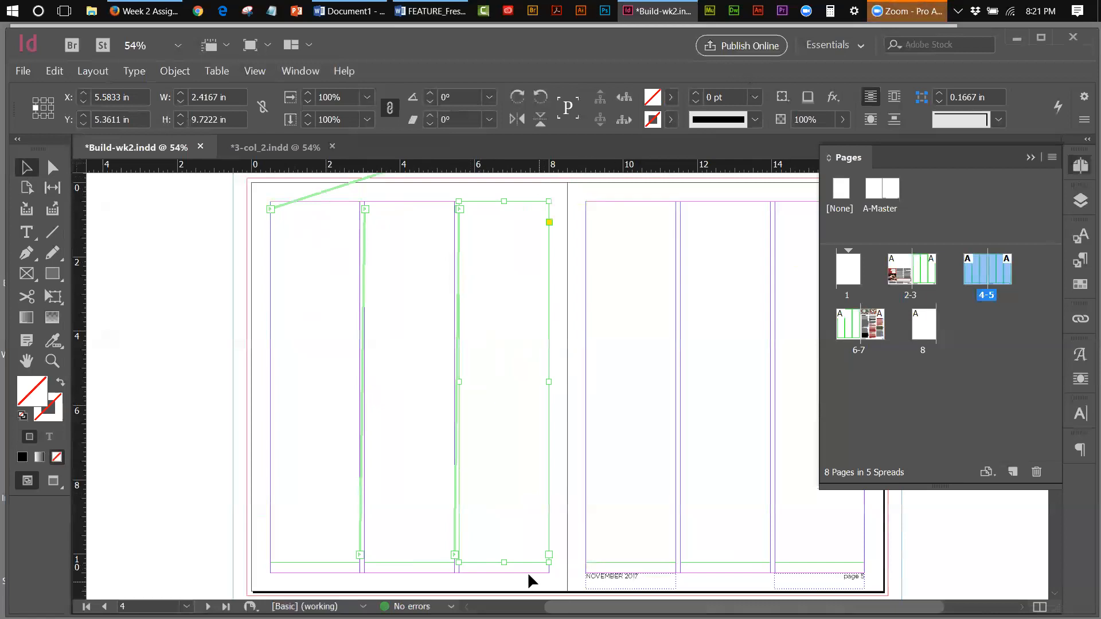
Link page 4's third-column frame to page 5 and thread all three column frames there in order.
{"action": "left_click", "coordinate": [549, 555]}
{"action": "left_click", "coordinate": [589, 206]}
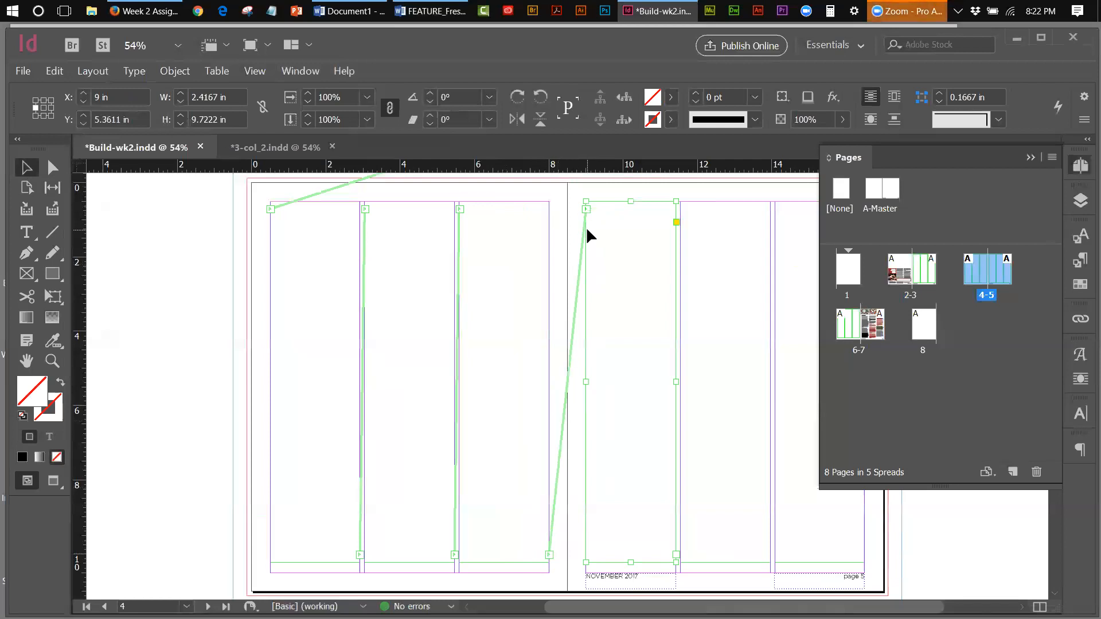
{"action": "left_click", "coordinate": [676, 555]}
{"action": "left_click", "coordinate": [688, 216]}
{"action": "left_click", "coordinate": [770, 555]}
{"action": "left_click", "coordinate": [791, 224]}
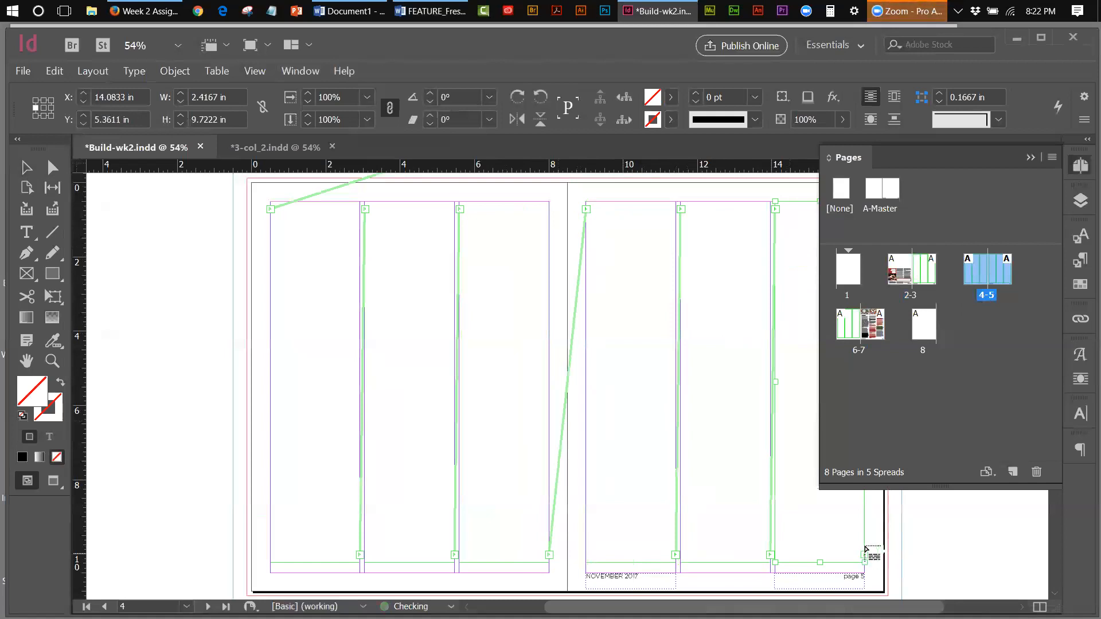
Extend the text thread from page 5's last column through the three column frames on page 6, finishing with nothing selected.
{"action": "double_click", "coordinate": [857, 351]}
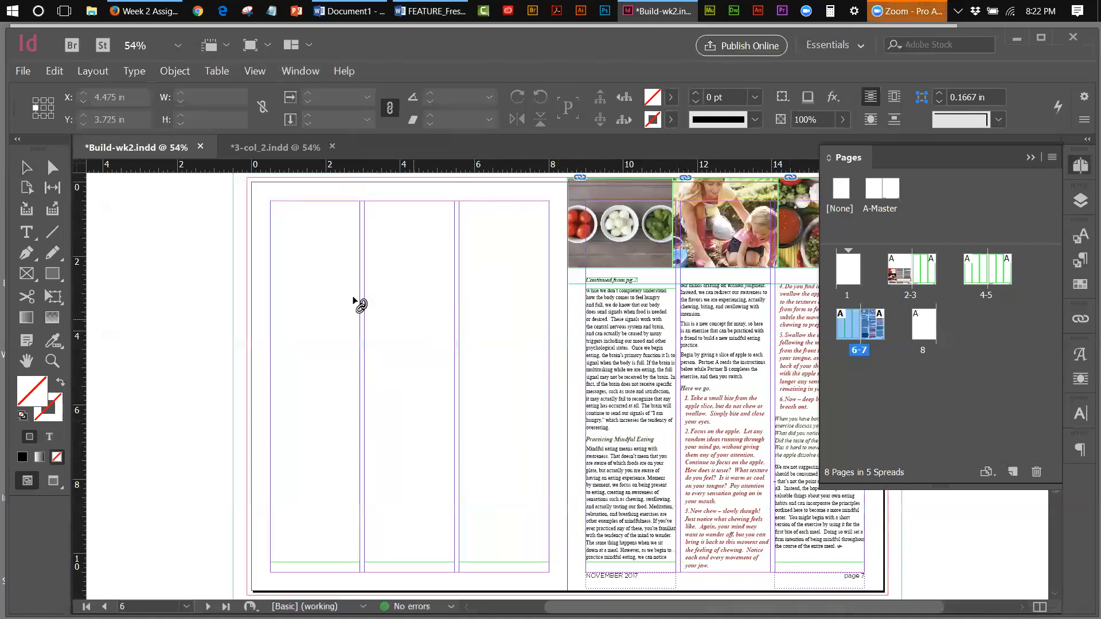
{"action": "left_click", "coordinate": [274, 203]}
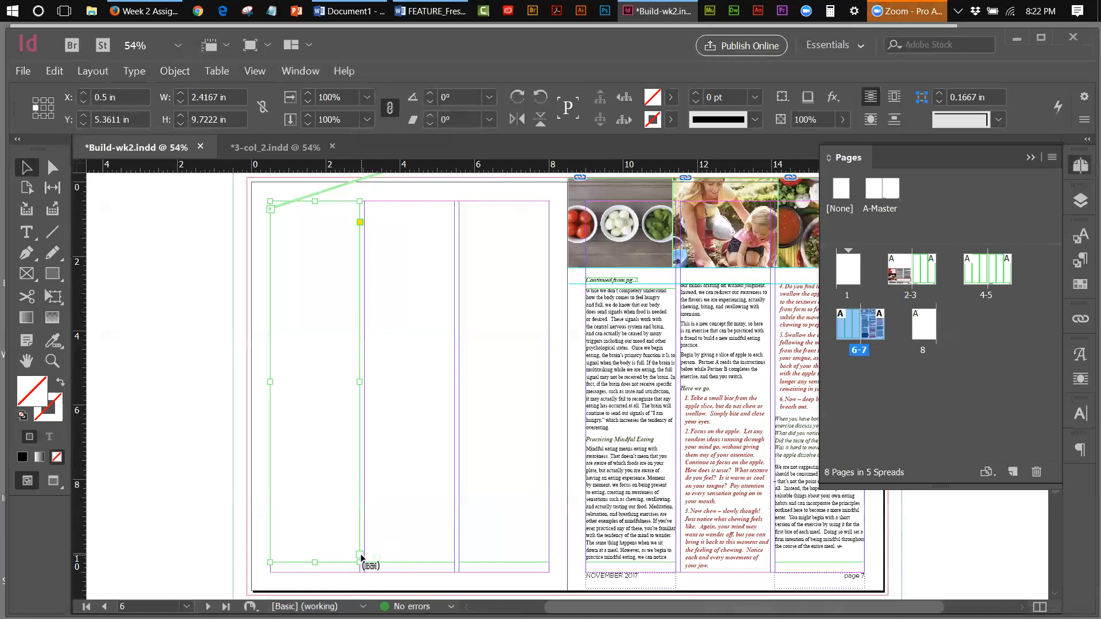
{"action": "left_click", "coordinate": [378, 244]}
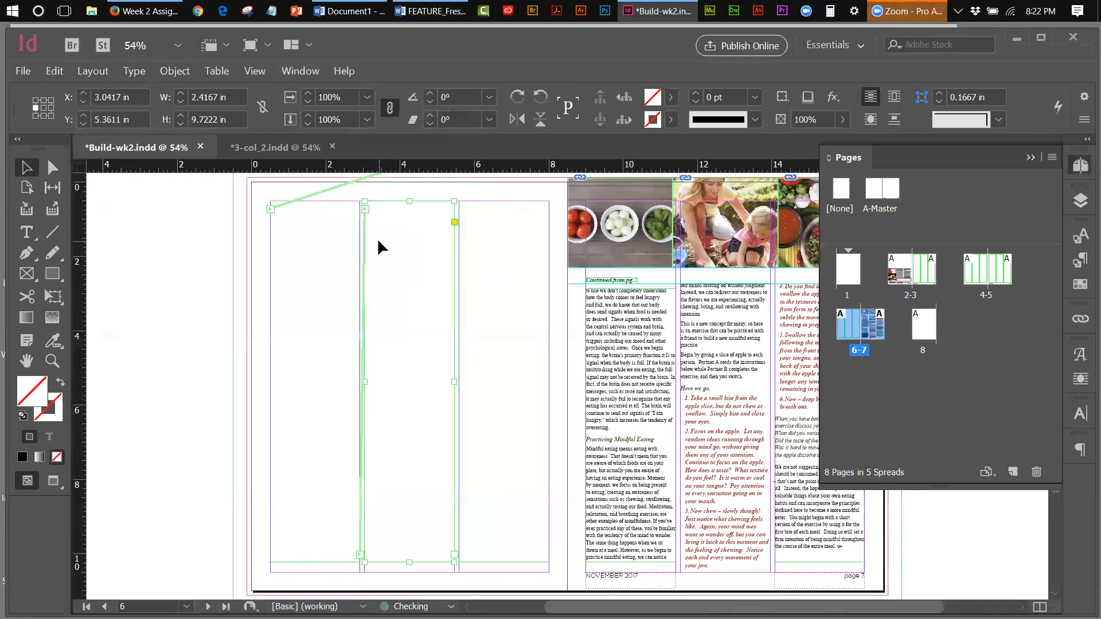
{"action": "left_click", "coordinate": [455, 555]}
{"action": "left_click", "coordinate": [479, 217]}
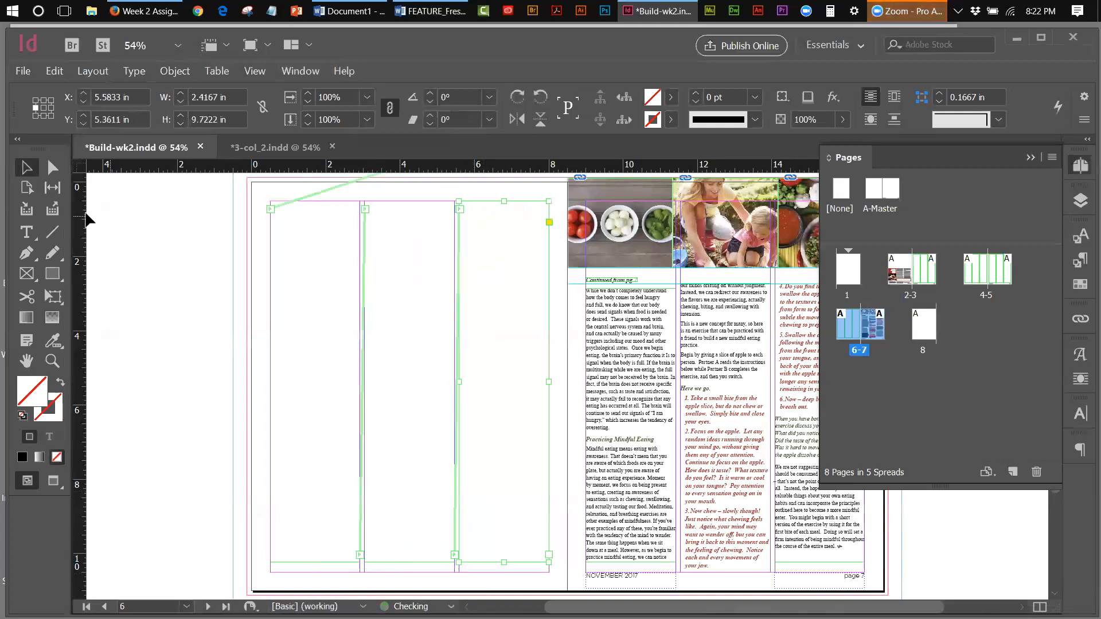
{"action": "left_click", "coordinate": [135, 227]}
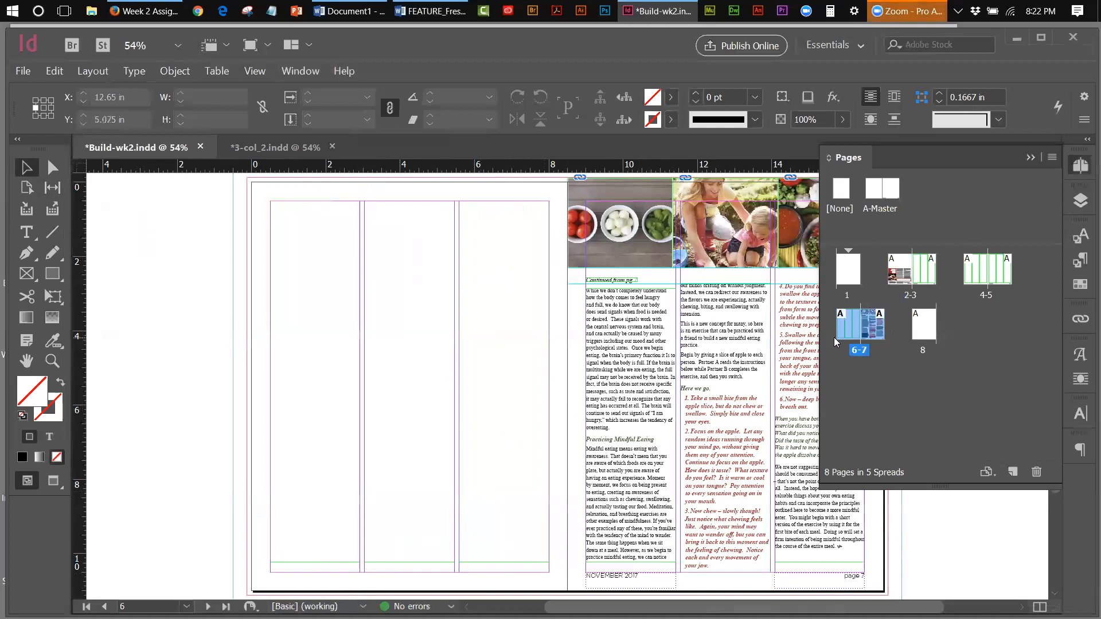
Return to spread 2-3, and close the Document1 document in Word.
{"action": "double_click", "coordinate": [913, 299]}
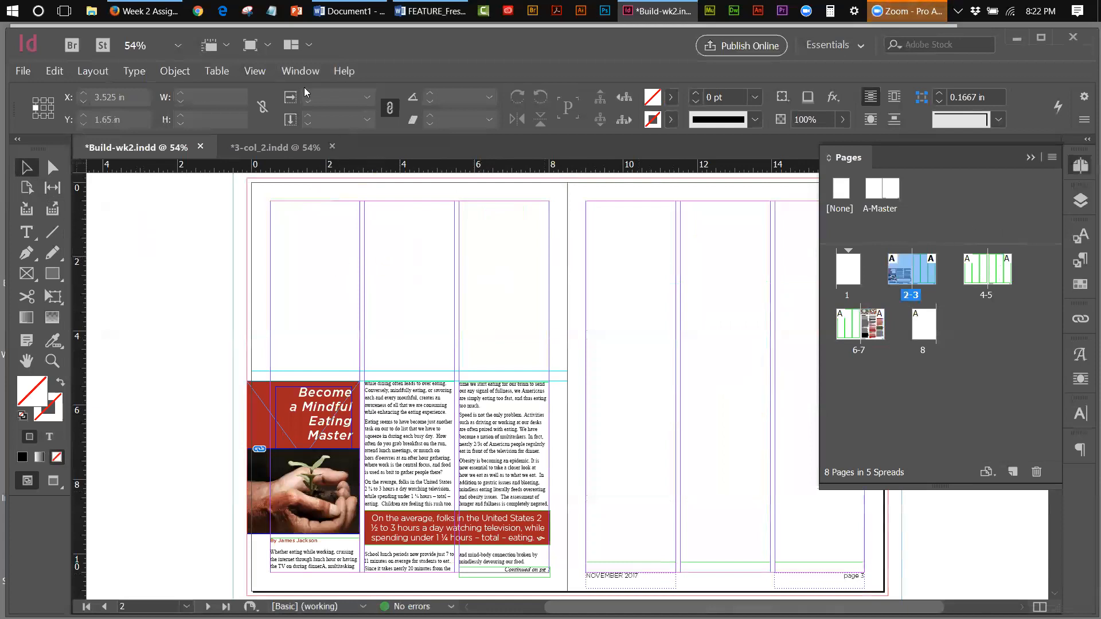
{"action": "left_click", "coordinate": [350, 13]}
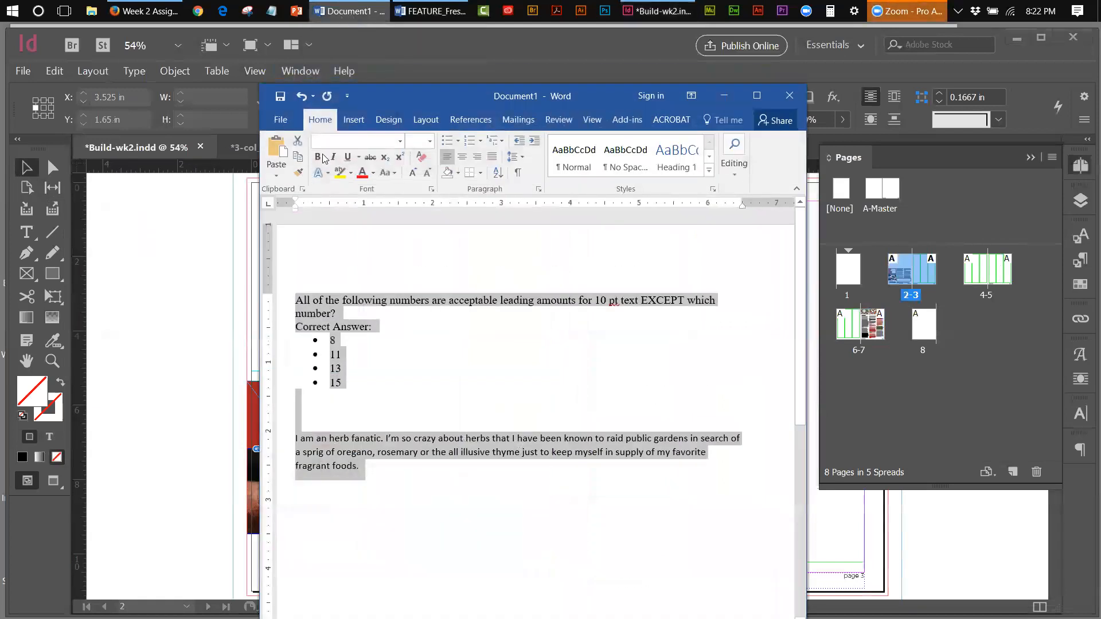
{"action": "left_click", "coordinate": [789, 95]}
{"action": "left_click", "coordinate": [550, 356]}
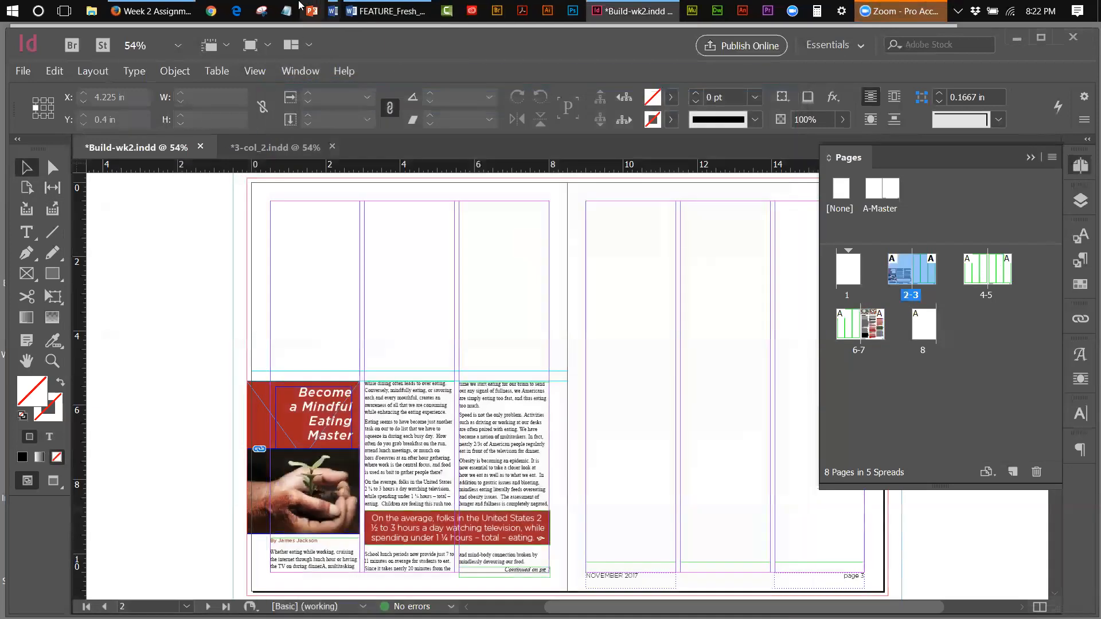
Switch to the FEATURE_Fresh_Herbs document in Word and examine its subhead, byline and body text through to the end.
{"action": "left_click", "coordinate": [360, 13]}
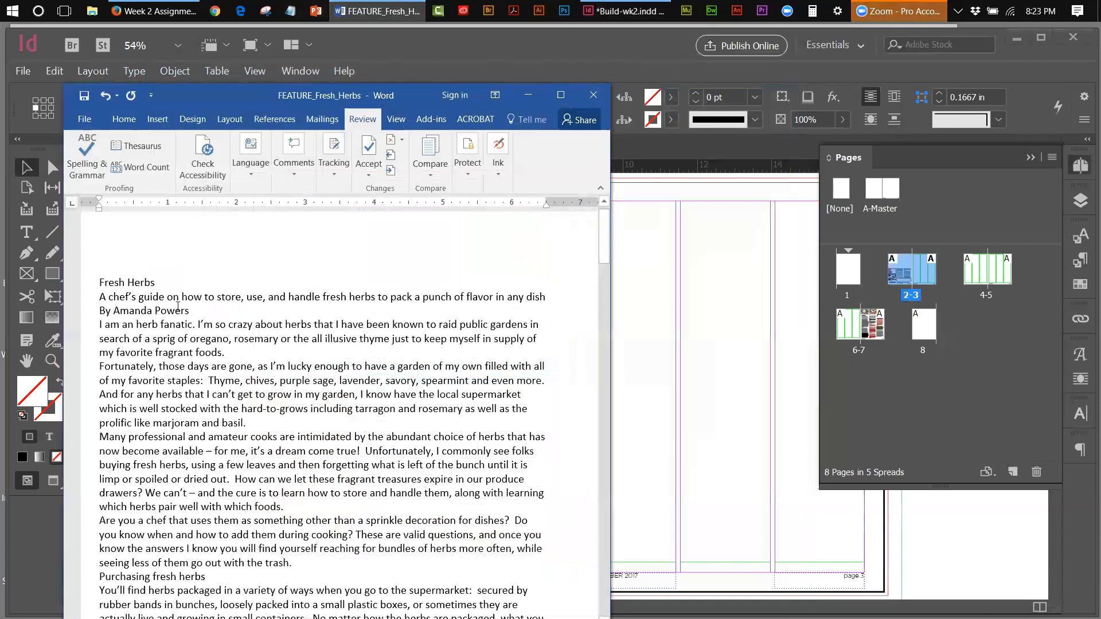
{"action": "left_click_drag", "start_coordinate": [172, 281], "coordinate": [550, 298]}
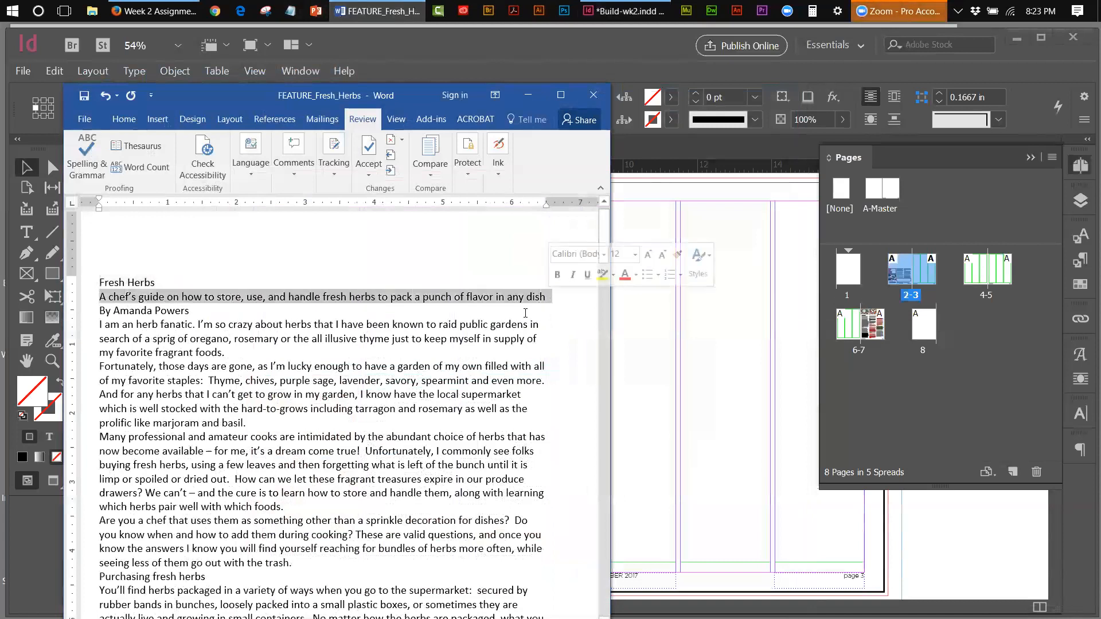
{"action": "left_click_drag", "start_coordinate": [194, 310], "coordinate": [97, 311]}
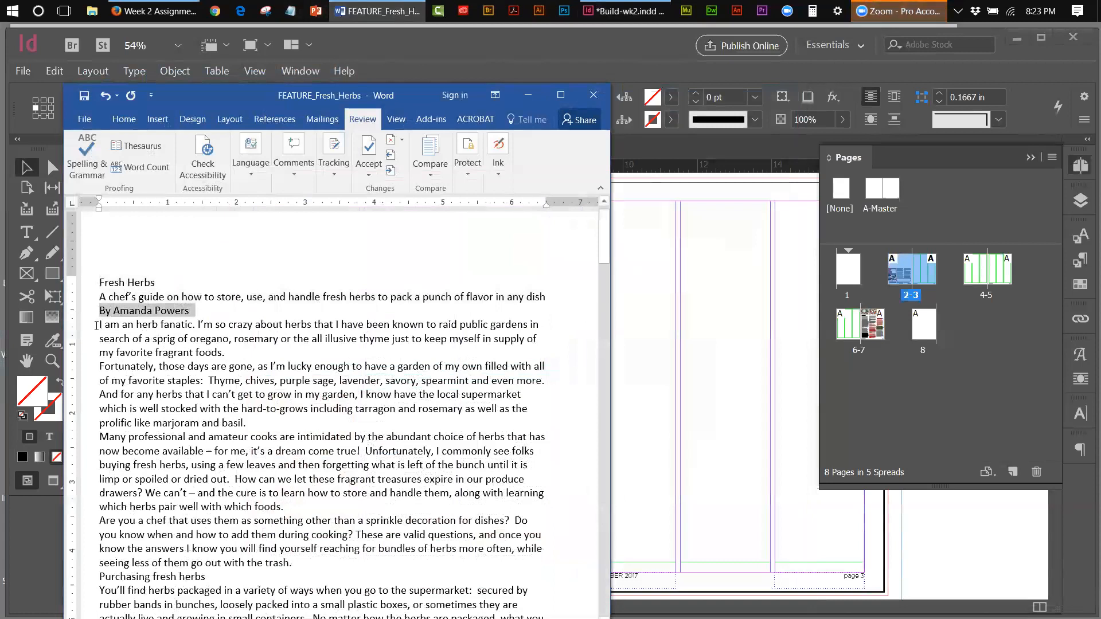
{"action": "left_click_drag", "start_coordinate": [101, 325], "coordinate": [544, 617]}
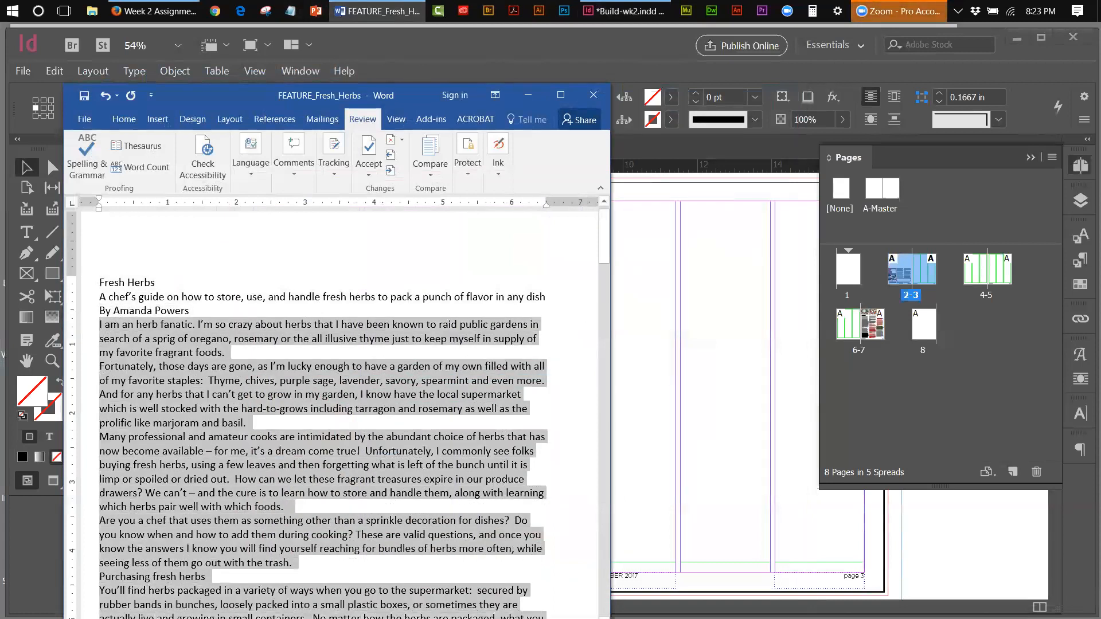
{"action": "left_click_drag", "start_coordinate": [603, 240], "coordinate": [610, 462]}
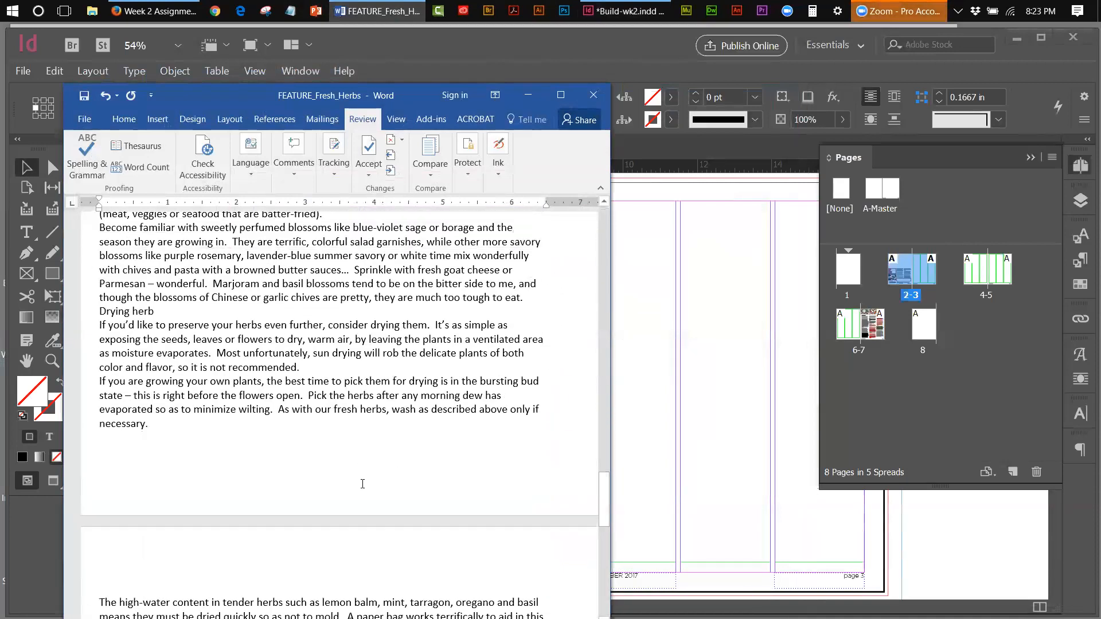
{"action": "left_click_drag", "start_coordinate": [604, 502], "coordinate": [605, 542]}
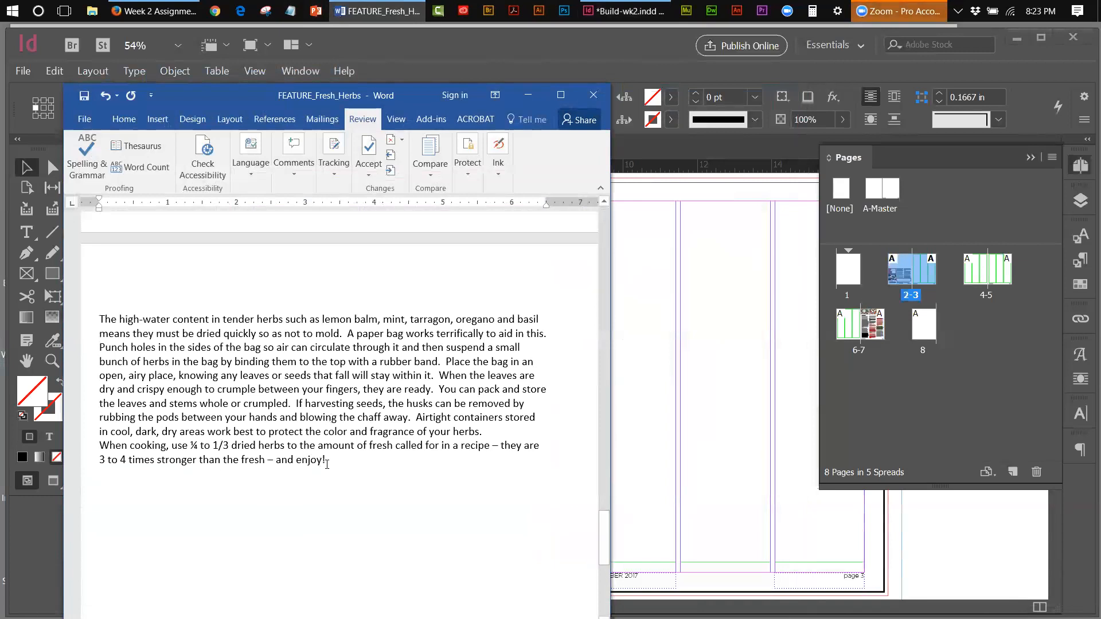
Copy the article body from "I am an herb fanatic" through the end in Word, and paste it into page 3's first column frame in InDesign.
{"action": "left_click_drag", "start_coordinate": [327, 461], "coordinate": [98, 347]}
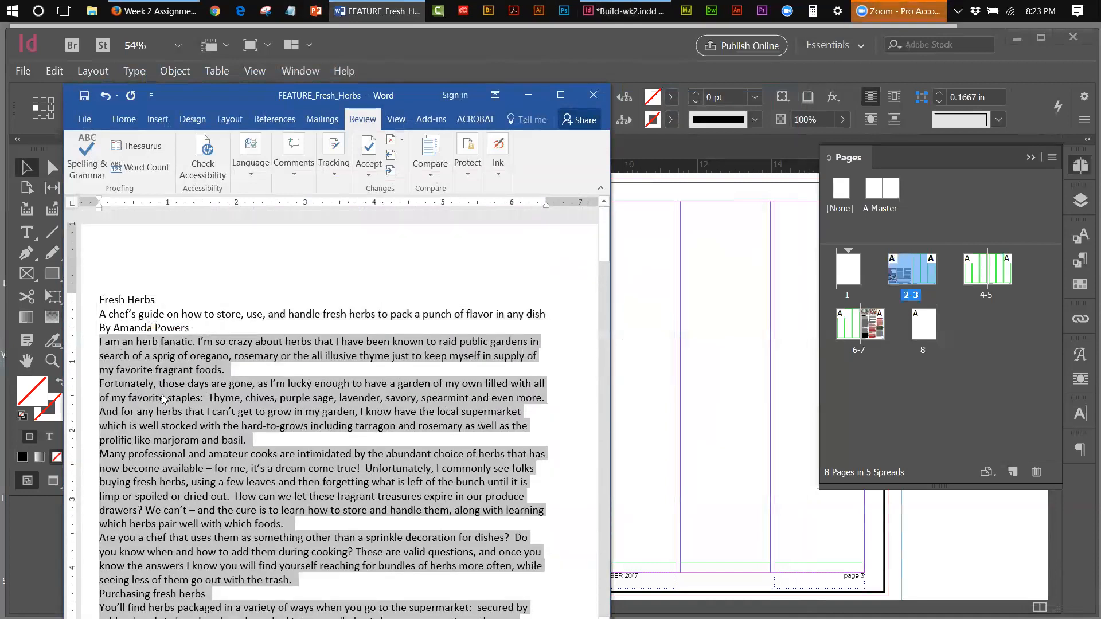
{"action": "right_click", "coordinate": [162, 342]}
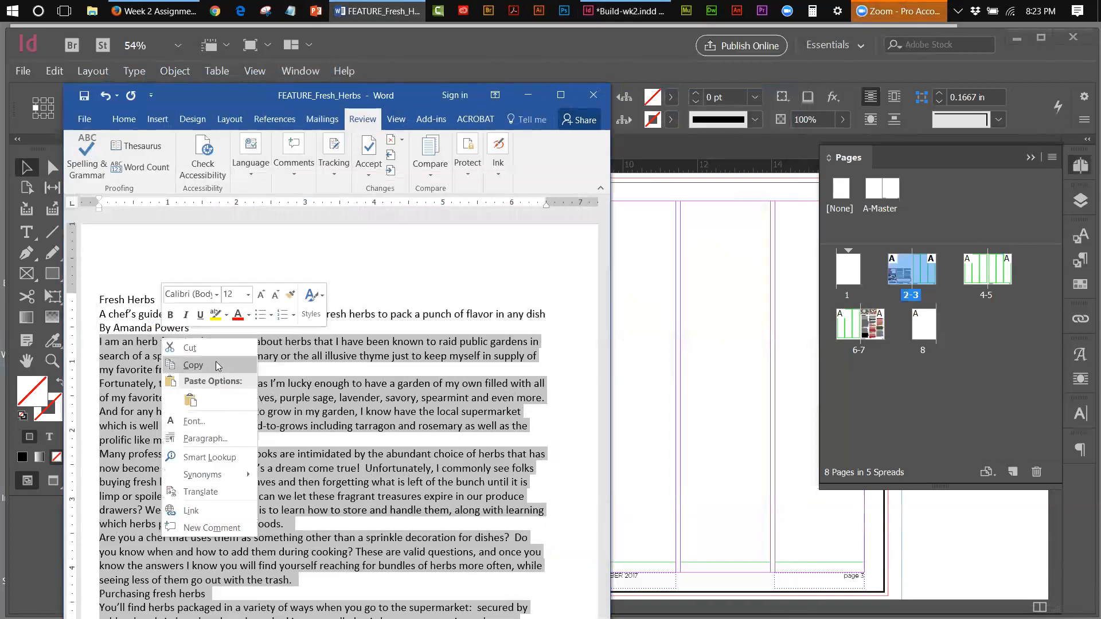
{"action": "left_click", "coordinate": [235, 364]}
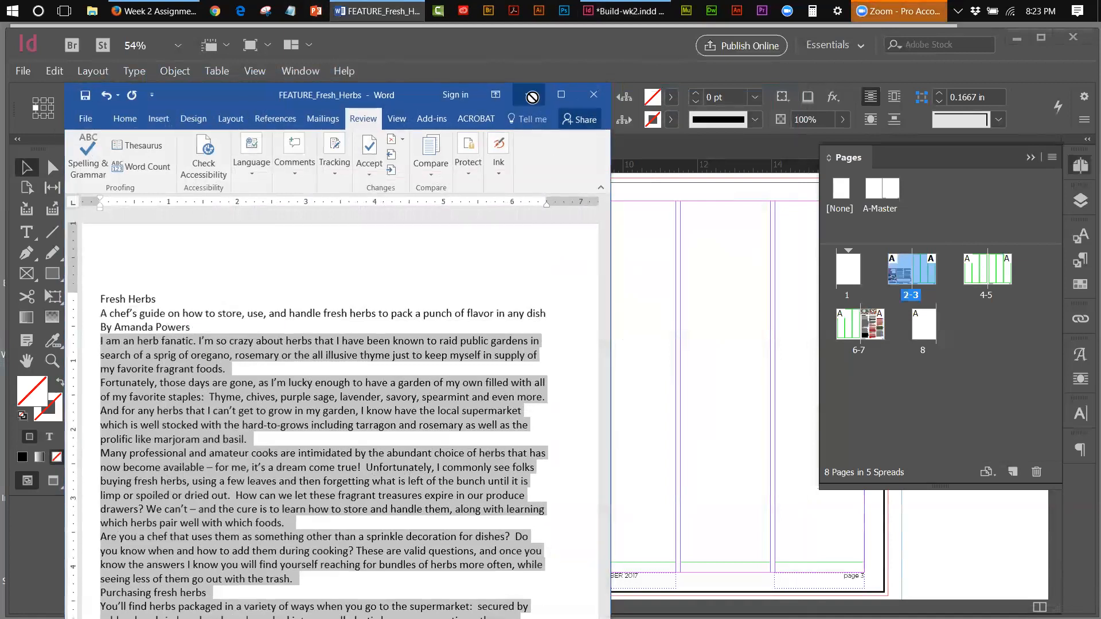
{"action": "left_click", "coordinate": [528, 94]}
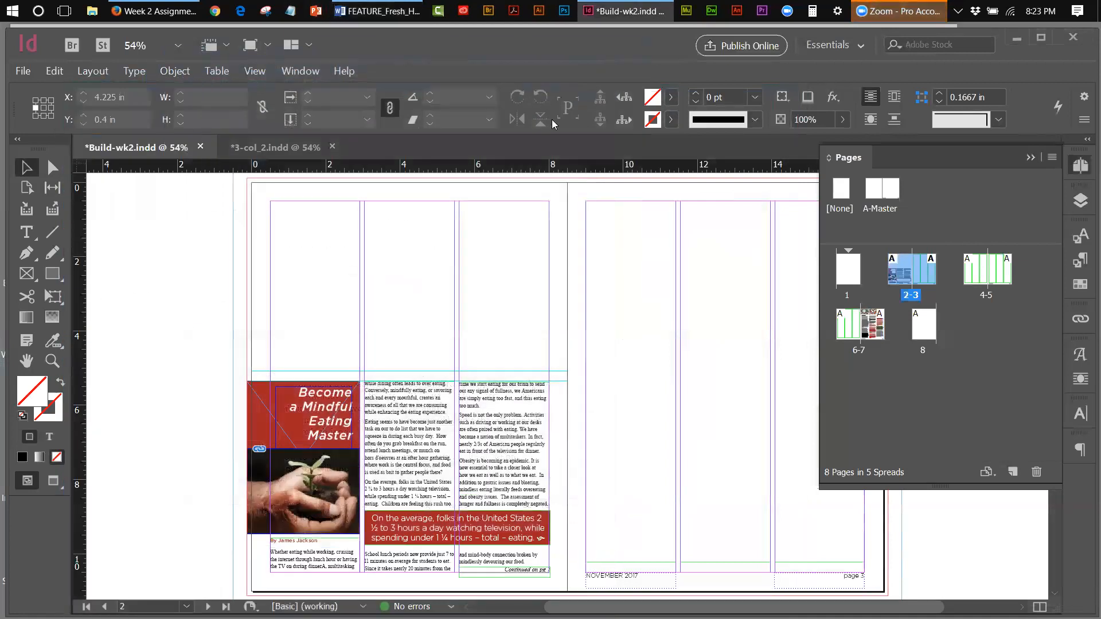
{"action": "left_click", "coordinate": [27, 232]}
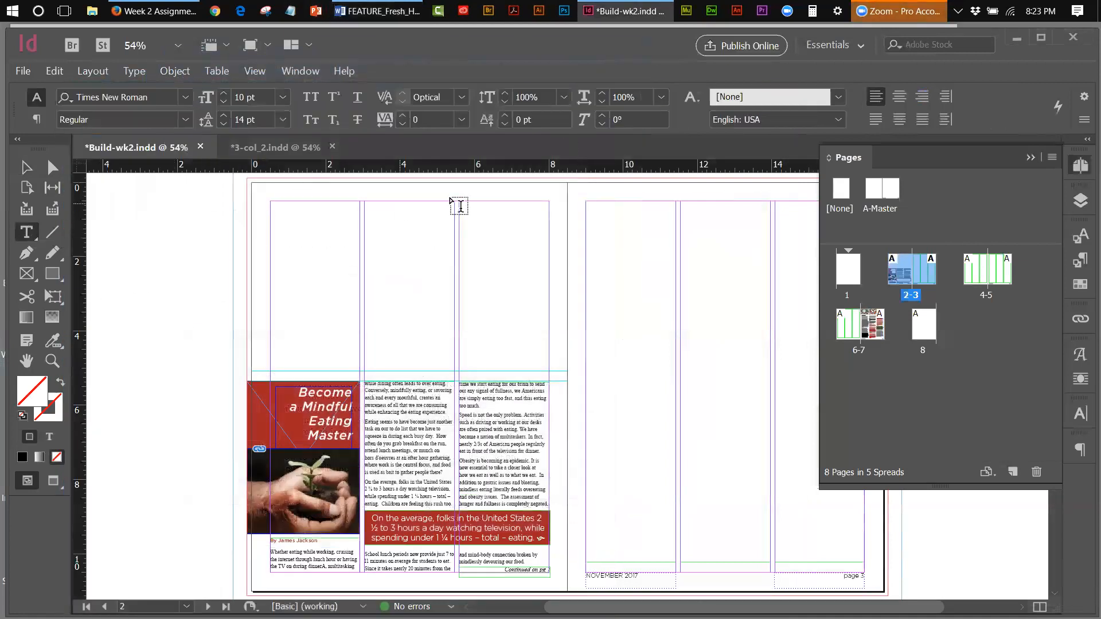
{"action": "left_click", "coordinate": [589, 208]}
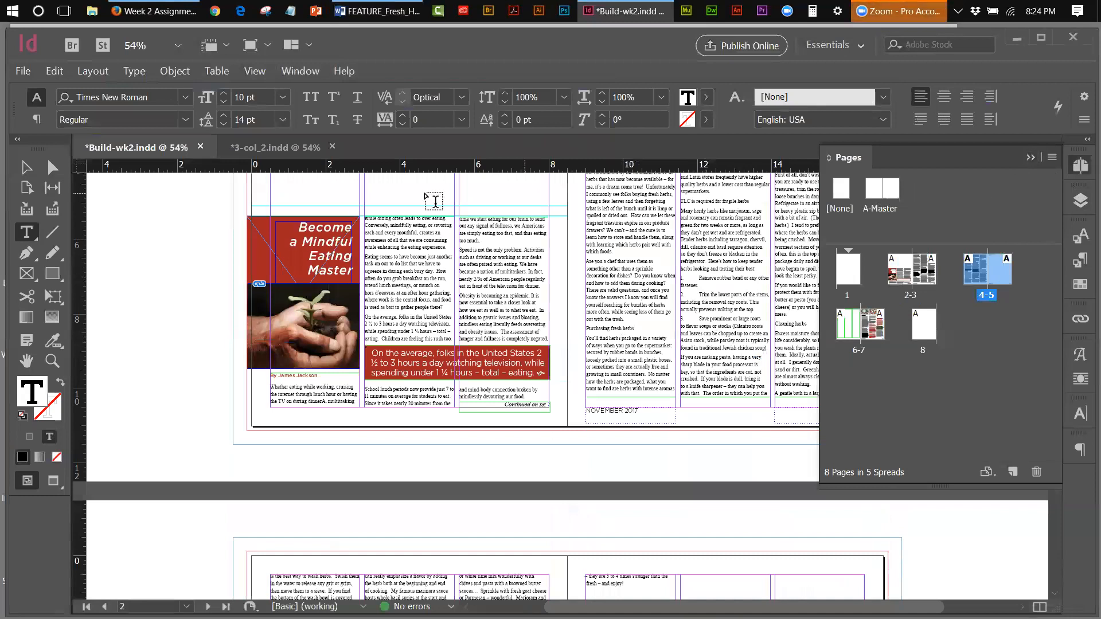
Fit the spread in the window and examine how the pasted Fresh Herbs story flows through the threaded frames on pages 3 to 6.
{"action": "left_click", "coordinate": [247, 71]}
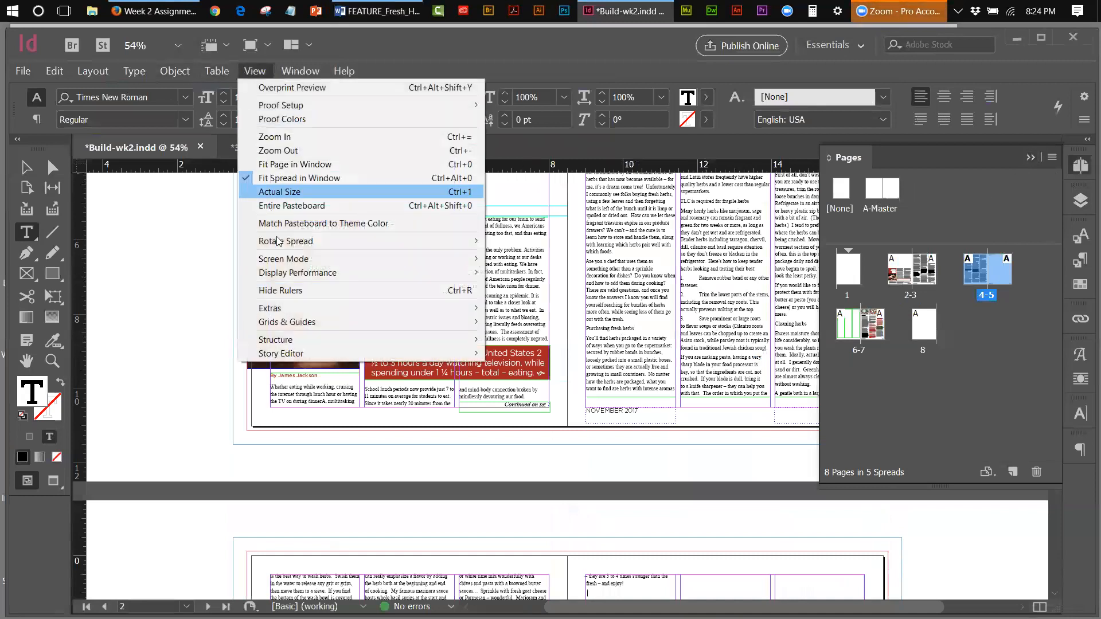
{"action": "left_click", "coordinate": [298, 178]}
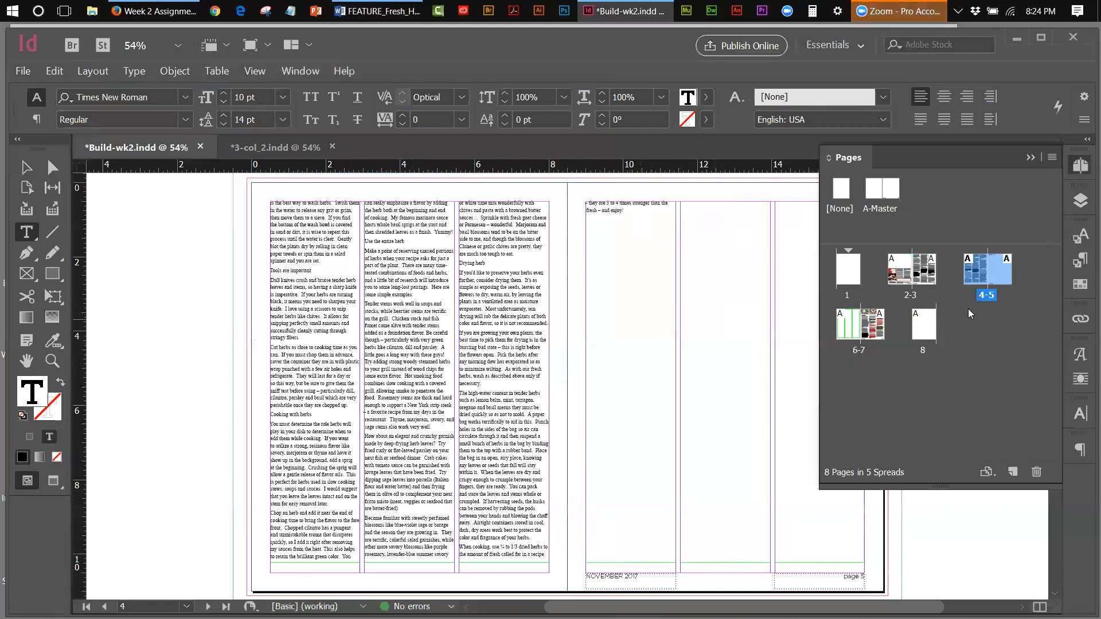
{"action": "left_click", "coordinate": [857, 347]}
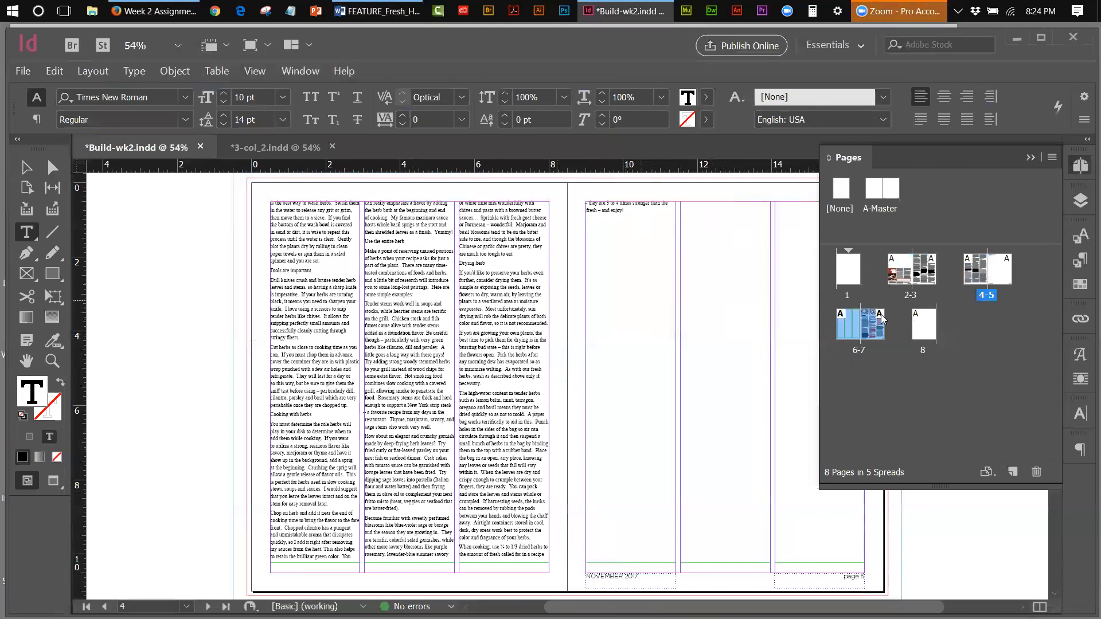
{"action": "double_click", "coordinate": [850, 335]}
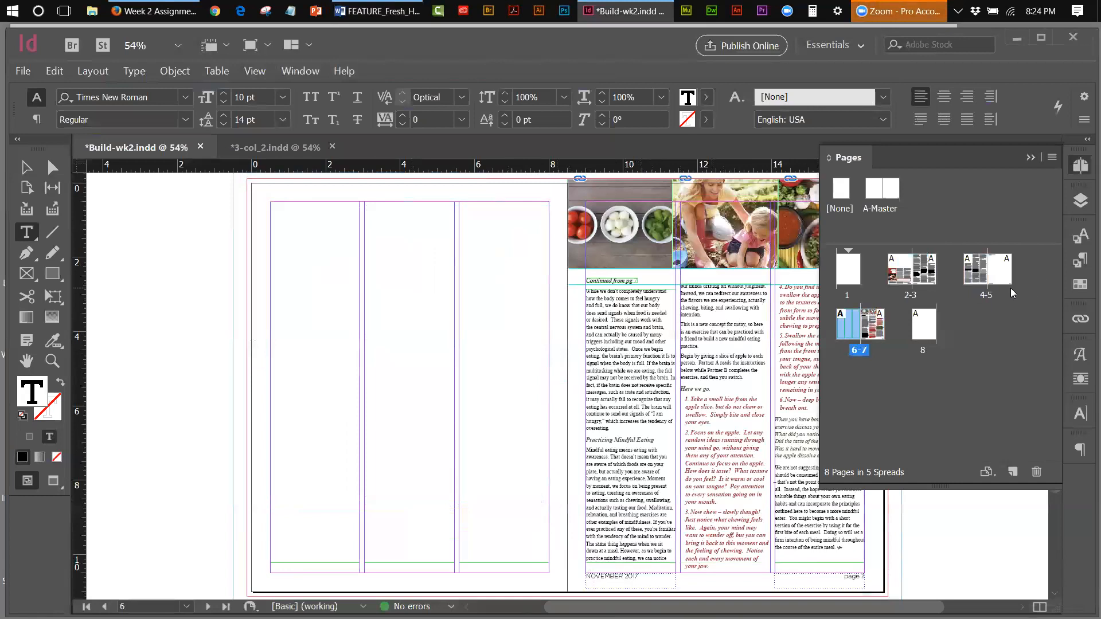
{"action": "double_click", "coordinate": [996, 281]}
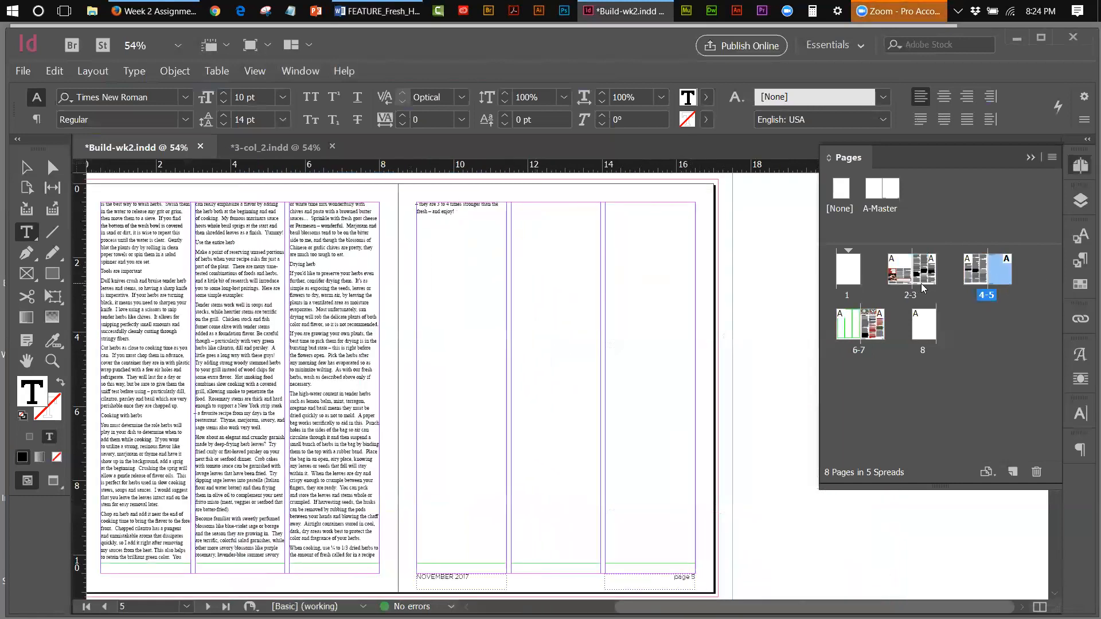
{"action": "double_click", "coordinate": [921, 280]}
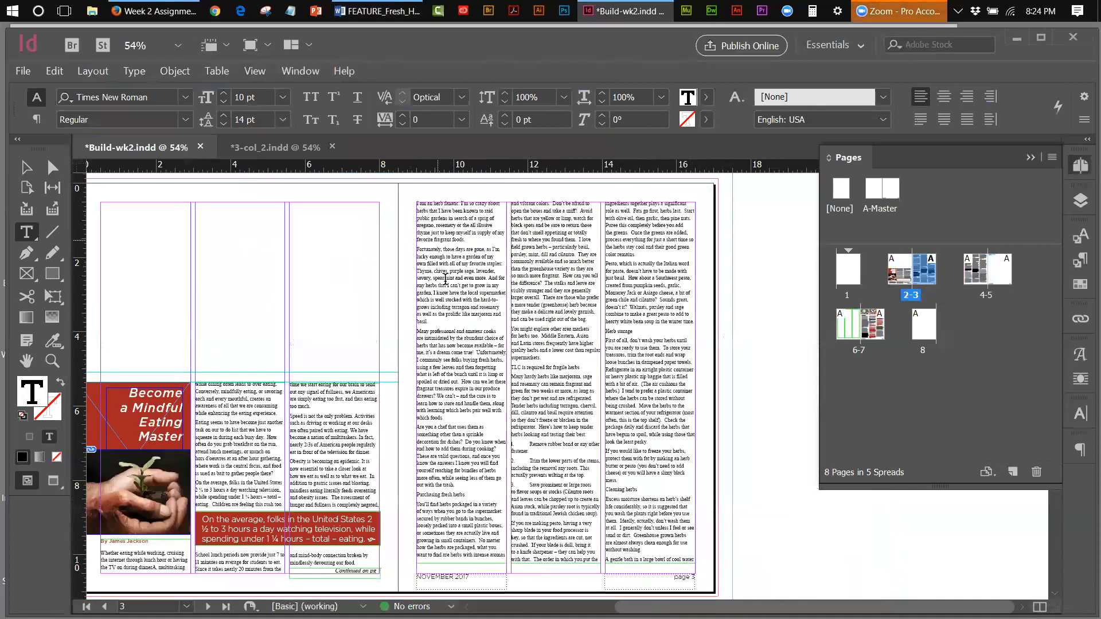
{"action": "left_click", "coordinate": [980, 274]}
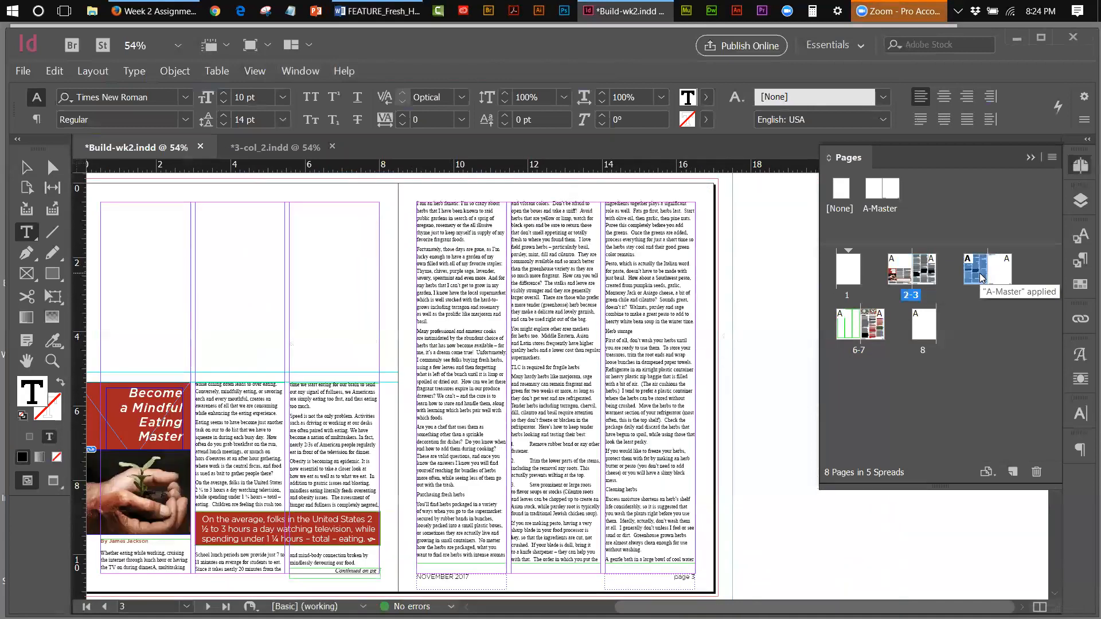
{"action": "double_click", "coordinate": [923, 280]}
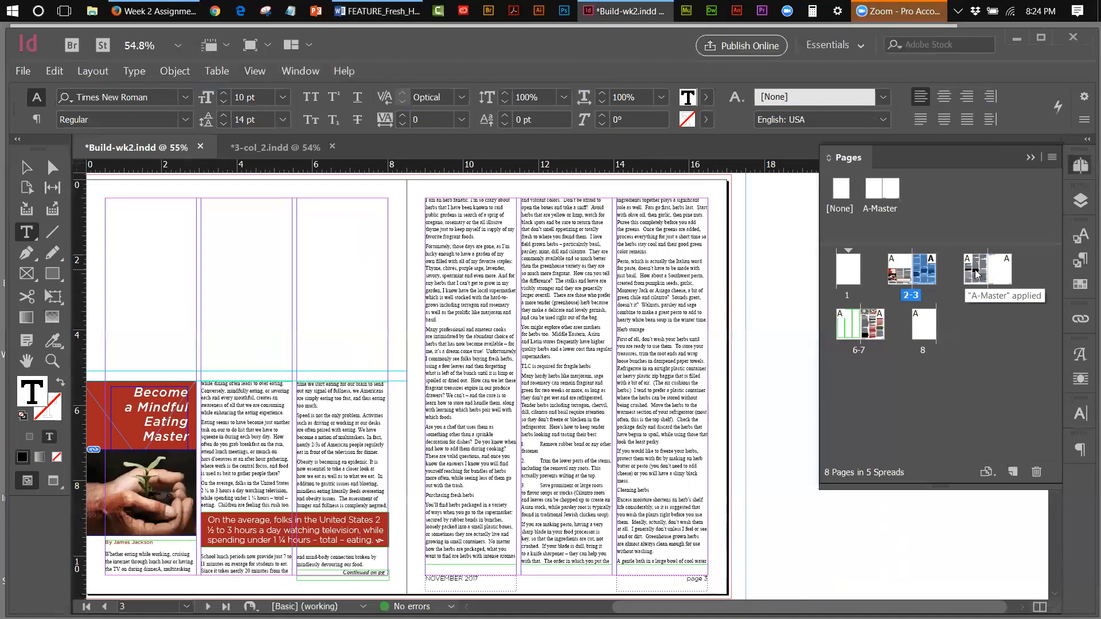
{"action": "double_click", "coordinate": [977, 271]}
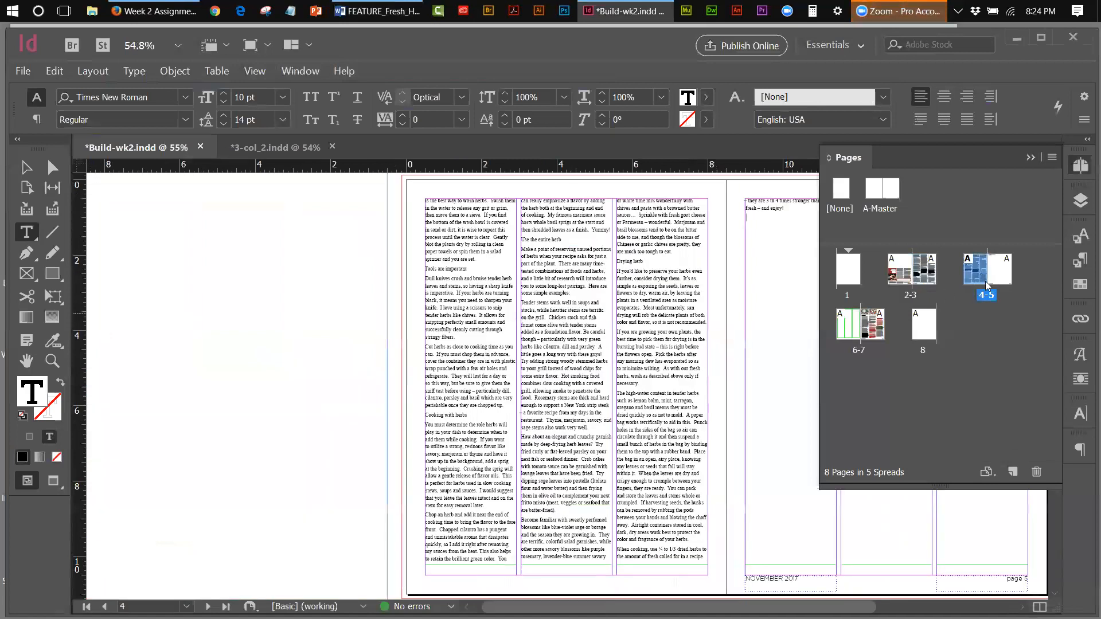
{"action": "double_click", "coordinate": [1004, 273]}
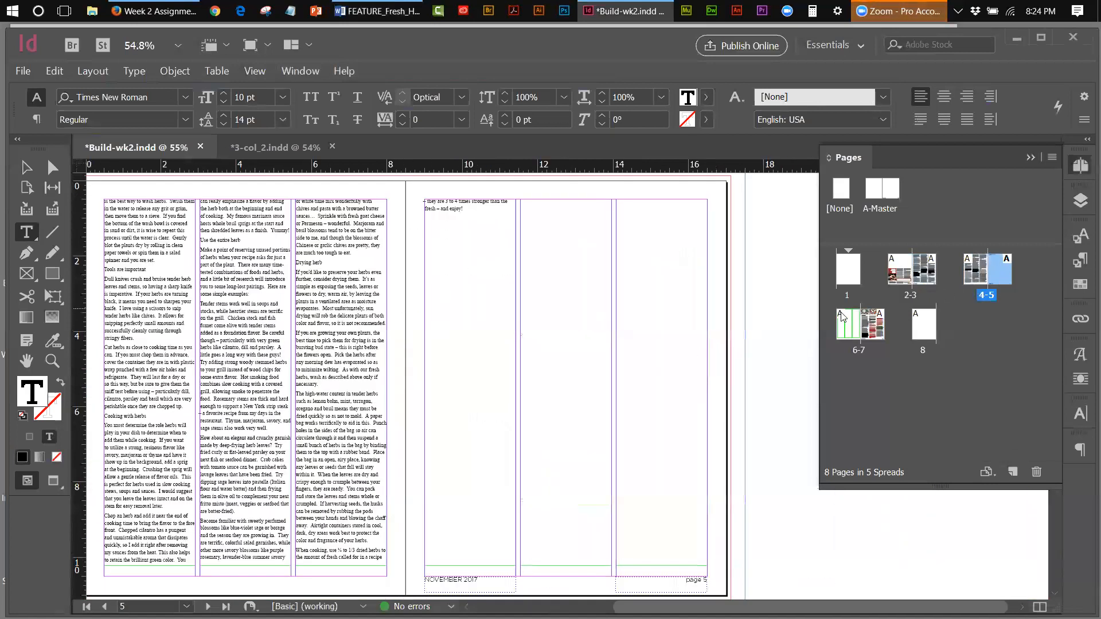
{"action": "left_click", "coordinate": [841, 318]}
{"action": "double_click", "coordinate": [840, 317]}
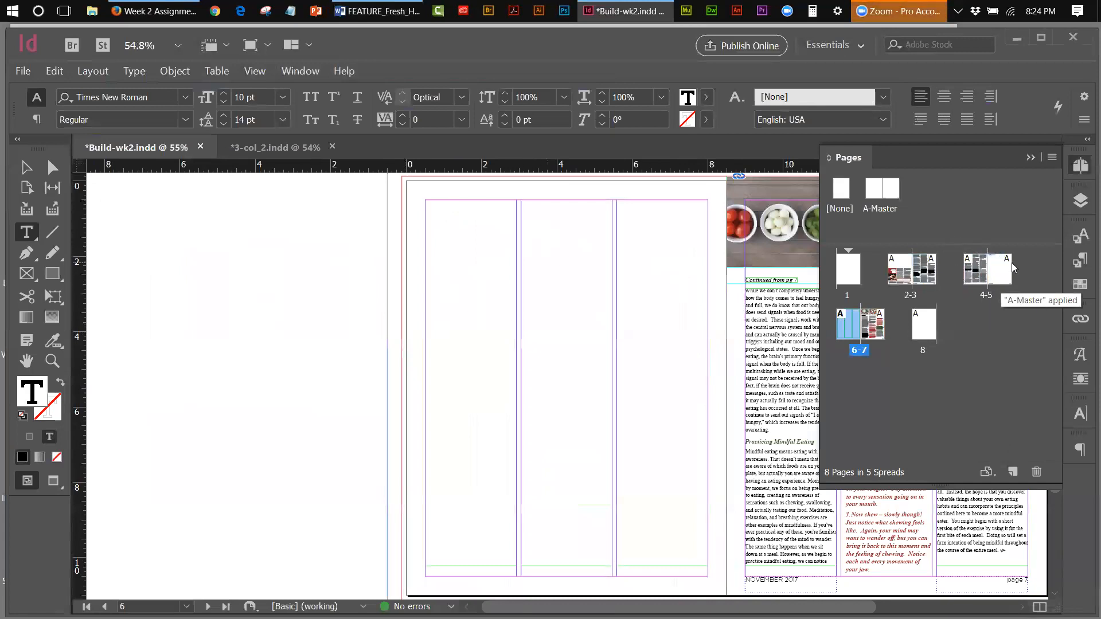
{"action": "left_click", "coordinate": [1031, 158]}
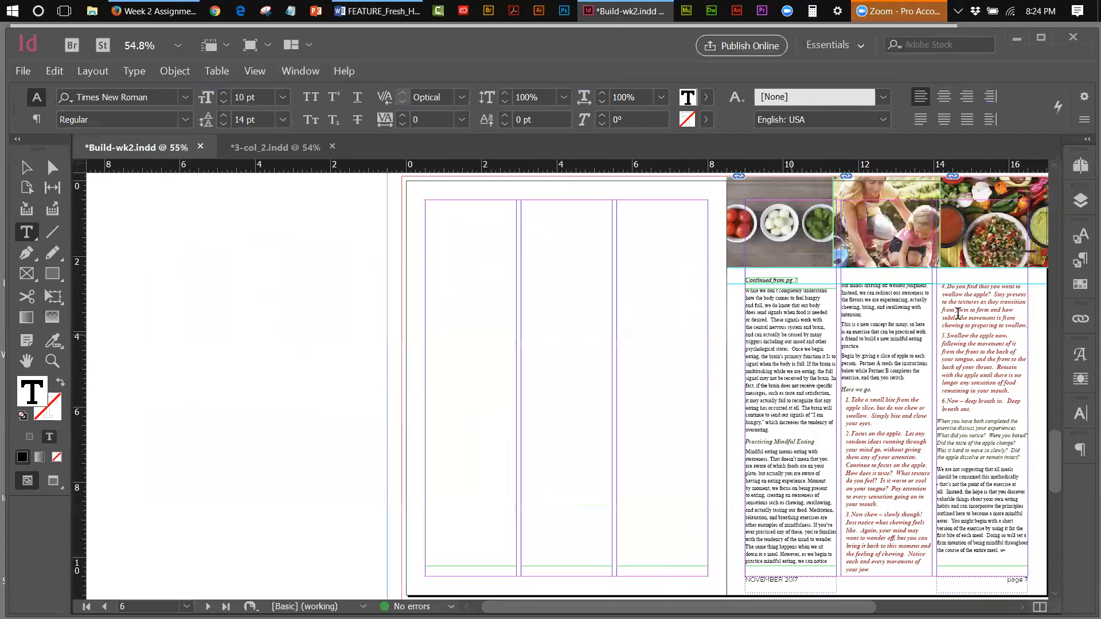
{"action": "left_click", "coordinate": [1082, 165]}
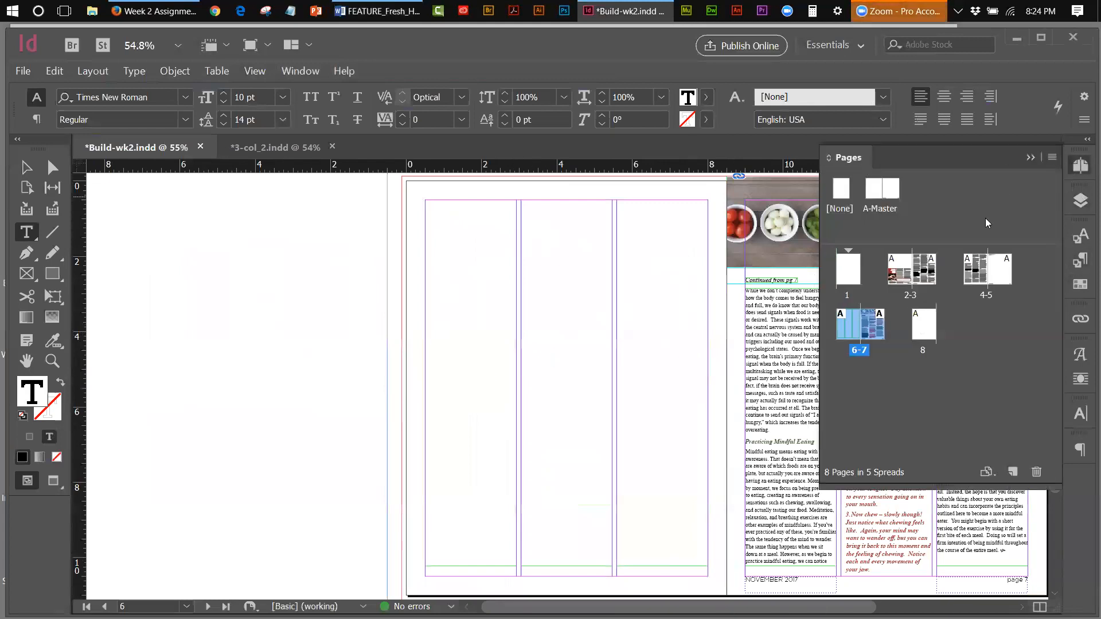
Select the entire Fresh Herbs story from page 3, check its paragraph style, and finish with nothing selected.
{"action": "double_click", "coordinate": [925, 277]}
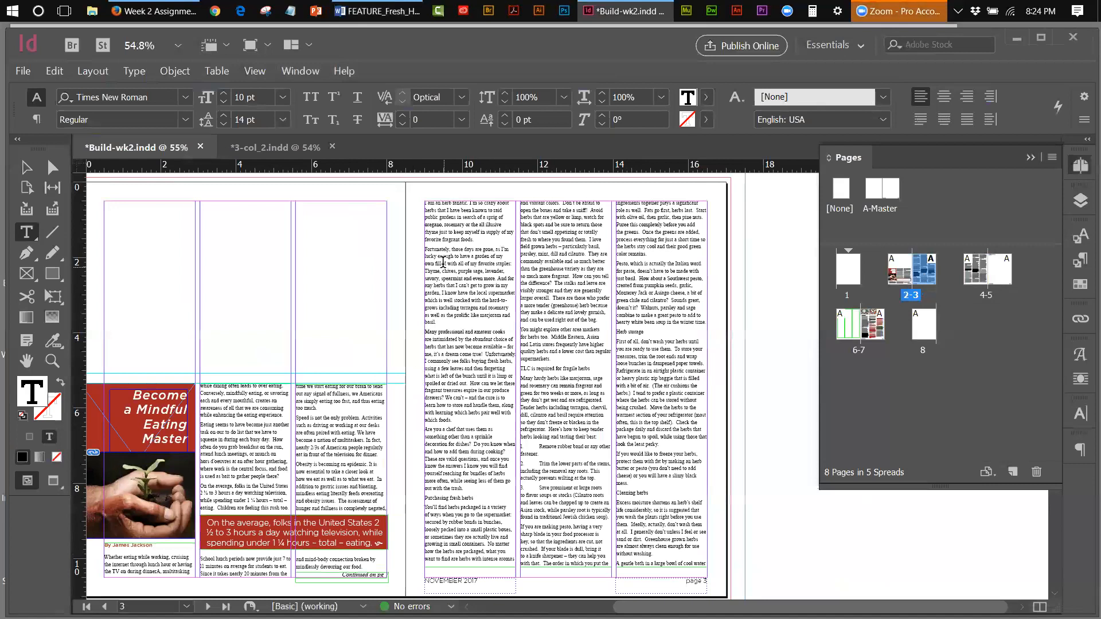
{"action": "left_click", "coordinate": [501, 275]}
{"action": "key", "text": "ctrl+a"}
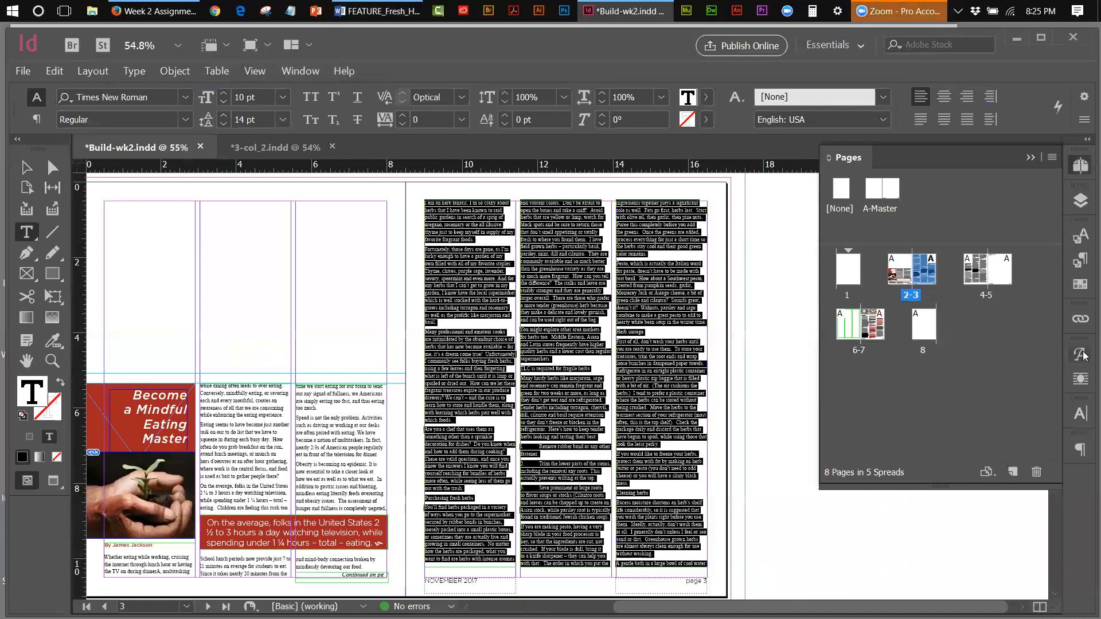
{"action": "left_click", "coordinate": [1082, 262]}
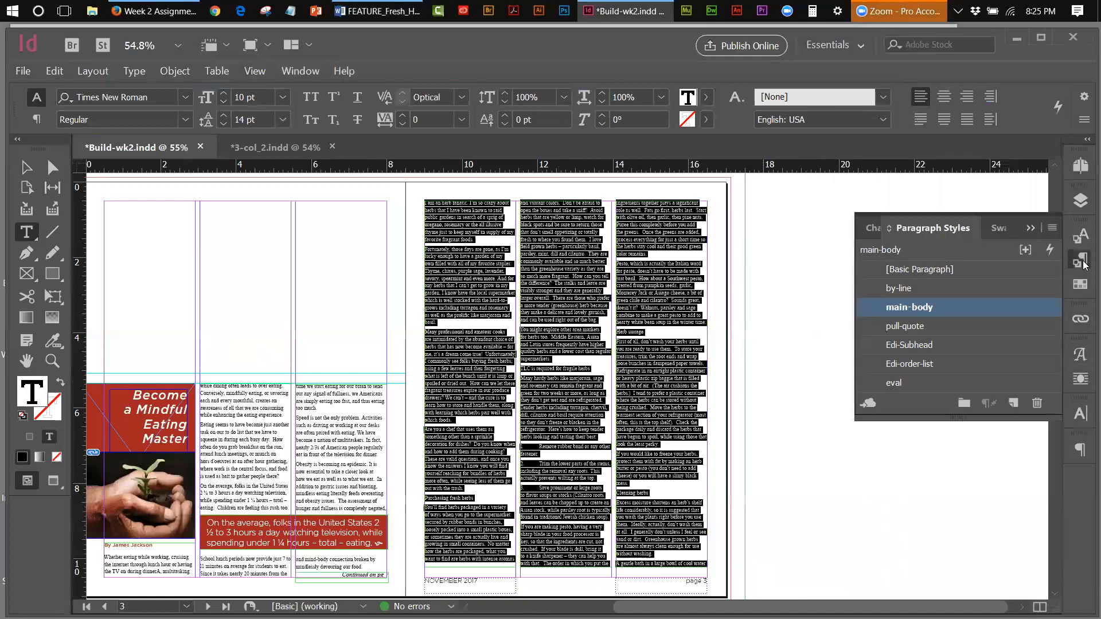
{"action": "left_click", "coordinate": [921, 309]}
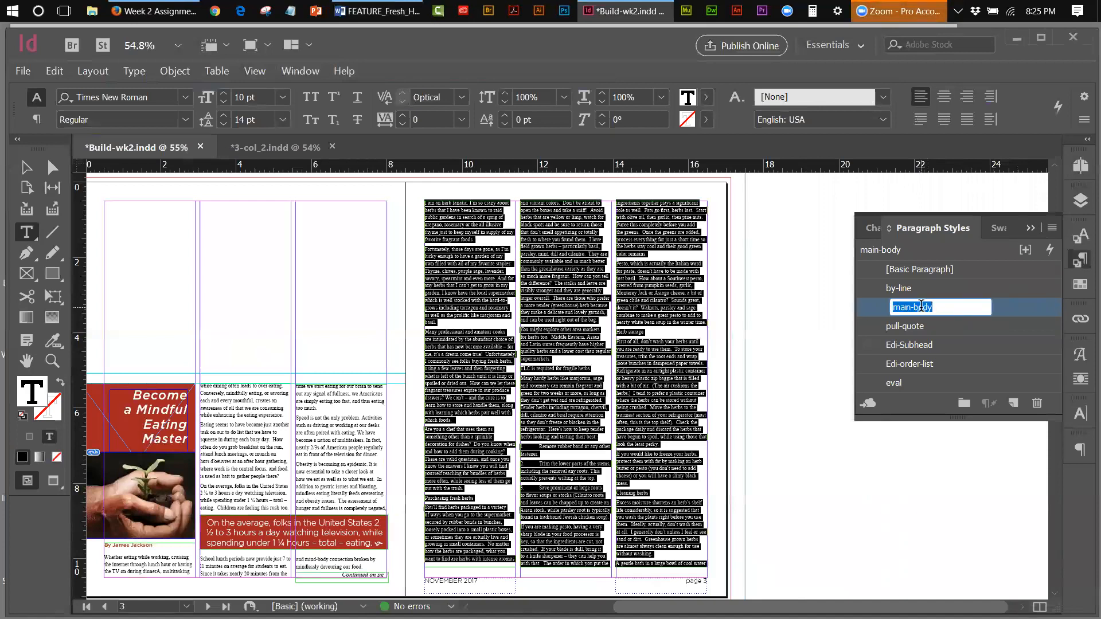
{"action": "left_click", "coordinate": [26, 166]}
{"action": "left_click", "coordinate": [752, 264]}
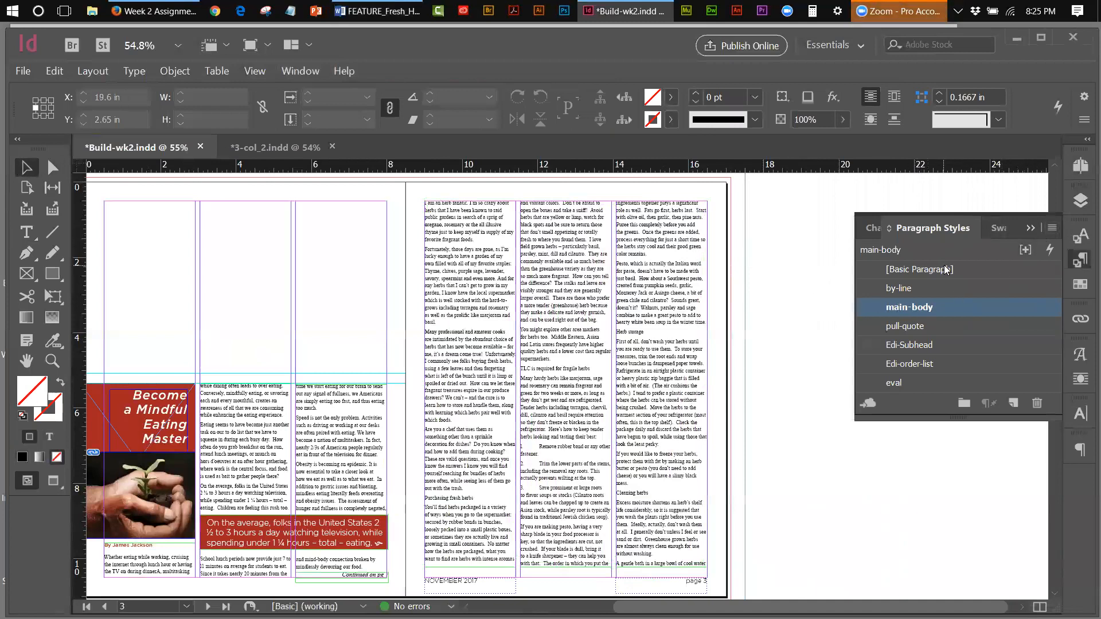
{"action": "left_click", "coordinate": [1031, 229]}
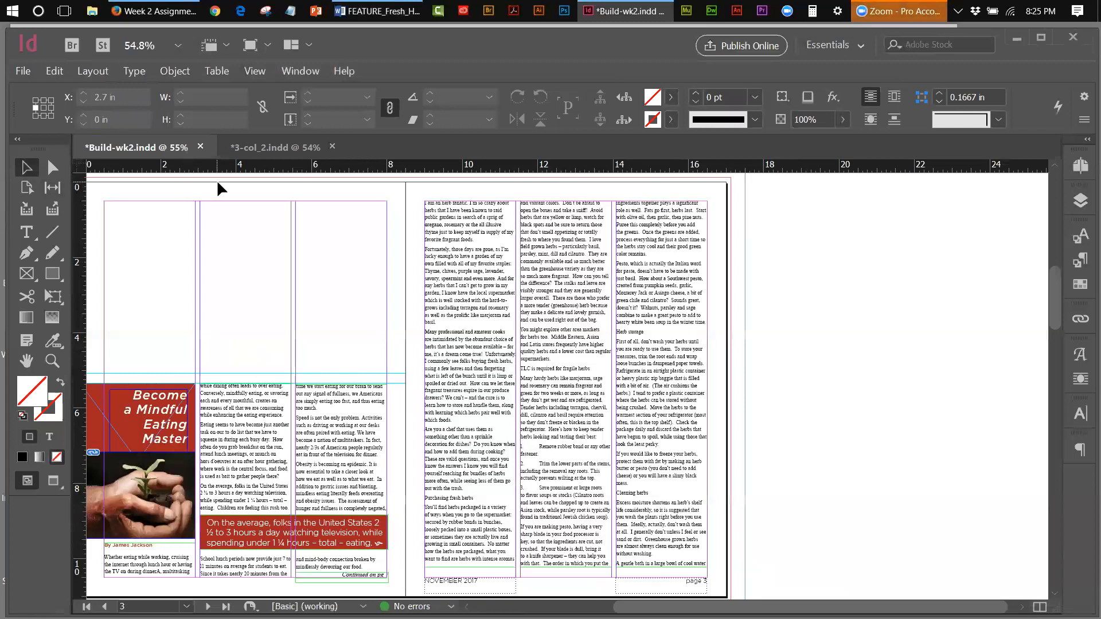
Switch to the 3-col_2.indd document and start a new paragraph style from the Fresh Herbs subhead text on page 3.
{"action": "left_click", "coordinate": [255, 151]}
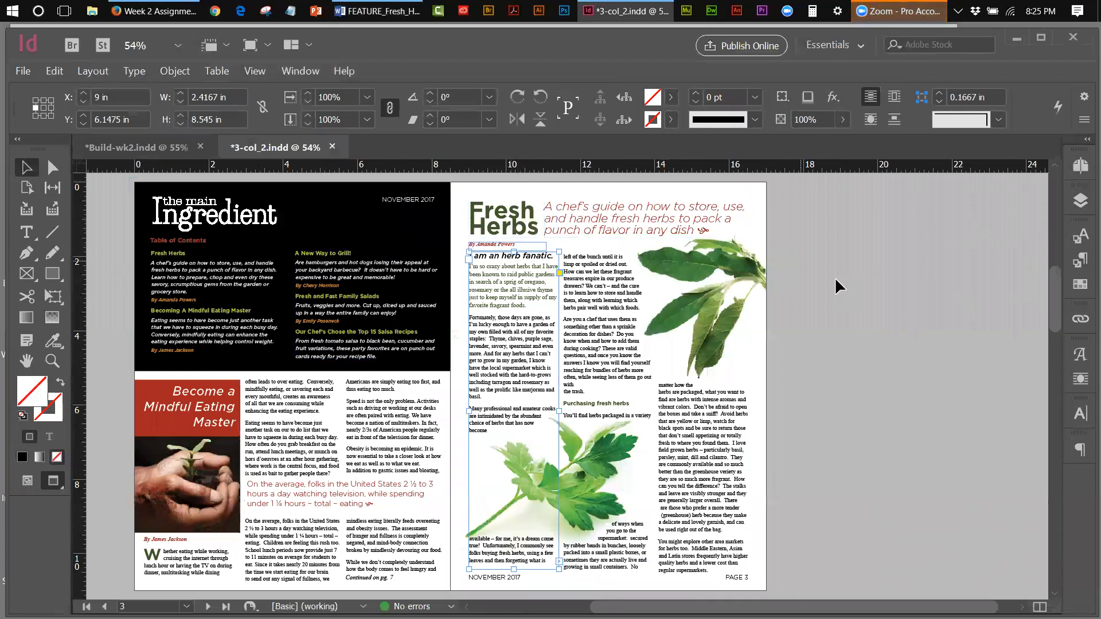
{"action": "left_click", "coordinate": [1081, 265]}
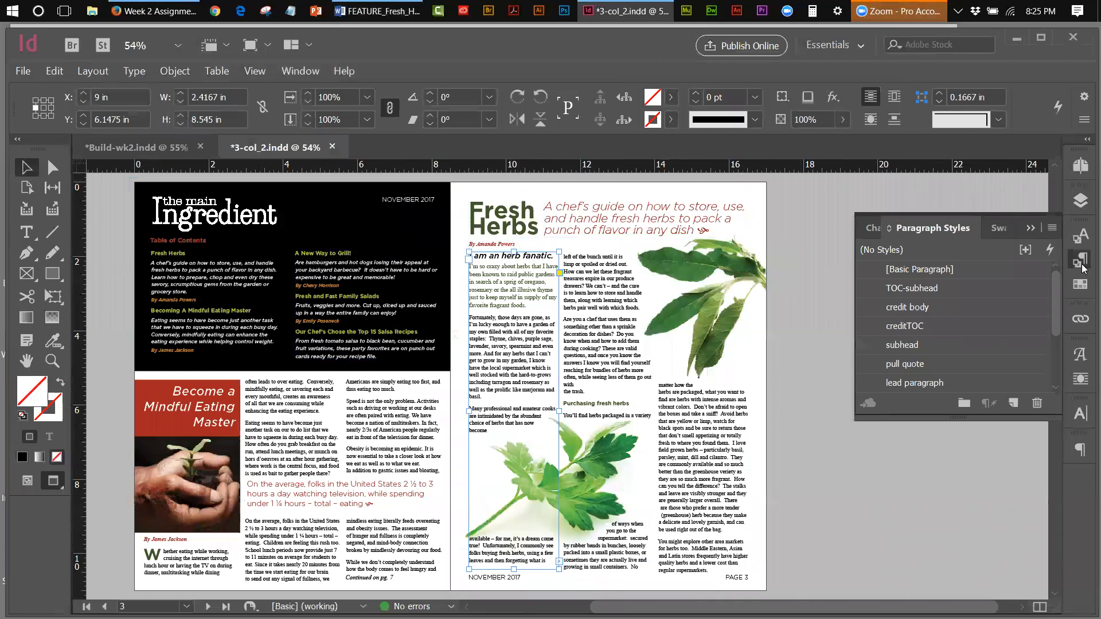
{"action": "double_click", "coordinate": [591, 229]}
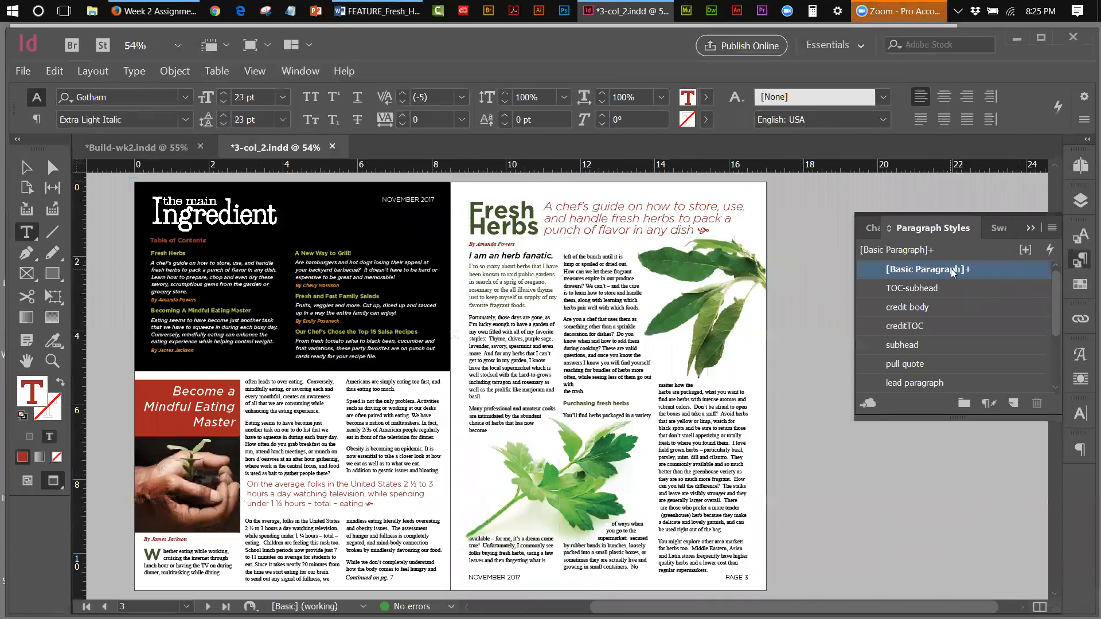
{"action": "left_click", "coordinate": [668, 225]}
{"action": "left_click", "coordinate": [1052, 227]}
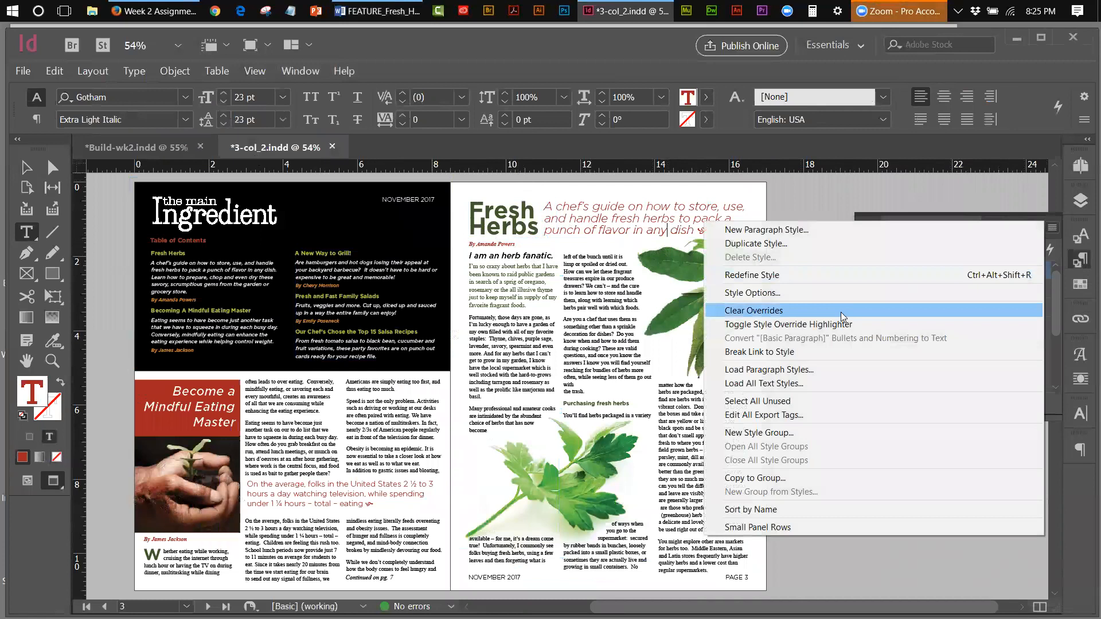
{"action": "left_click", "coordinate": [768, 231]}
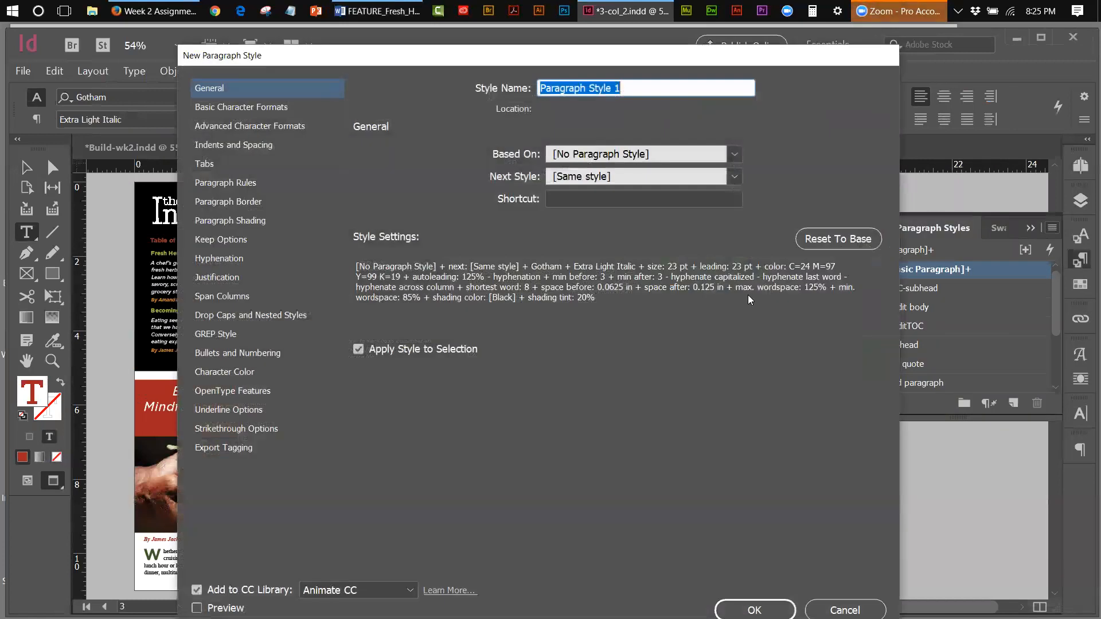
Try to save the new paragraph style under the name subhead.
{"action": "type", "text": "sub"}
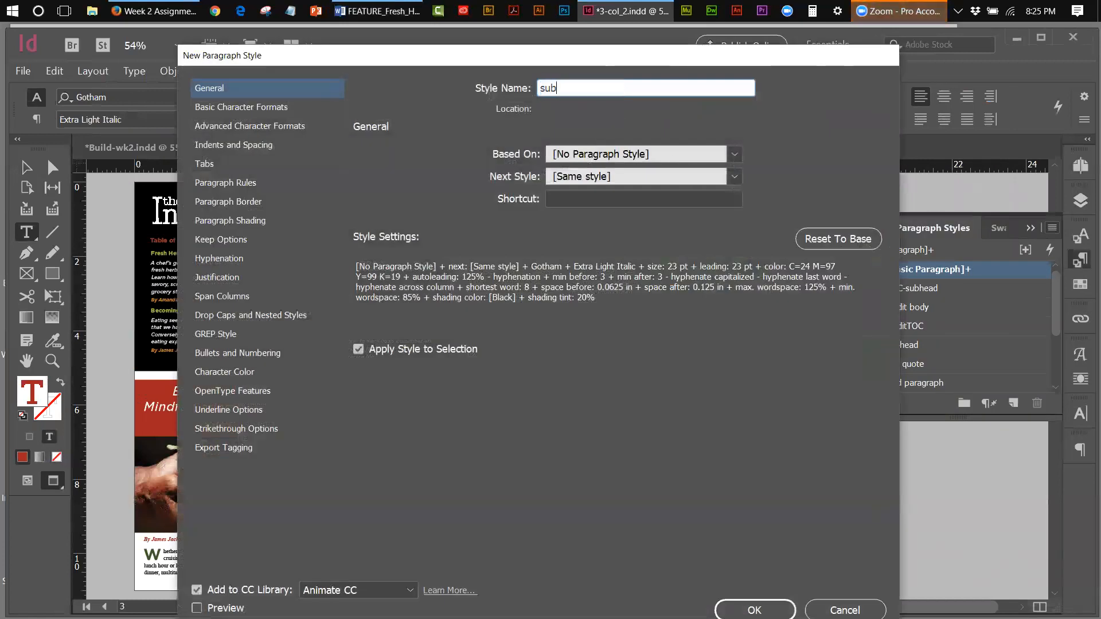
{"action": "type", "text": "head"}
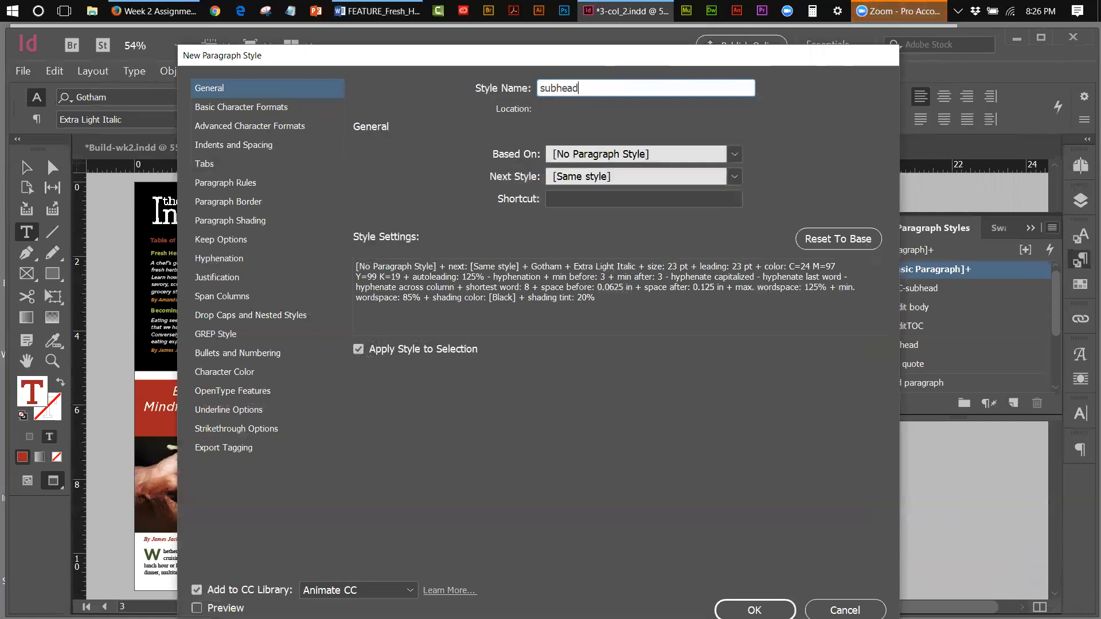
{"action": "left_click", "coordinate": [755, 609]}
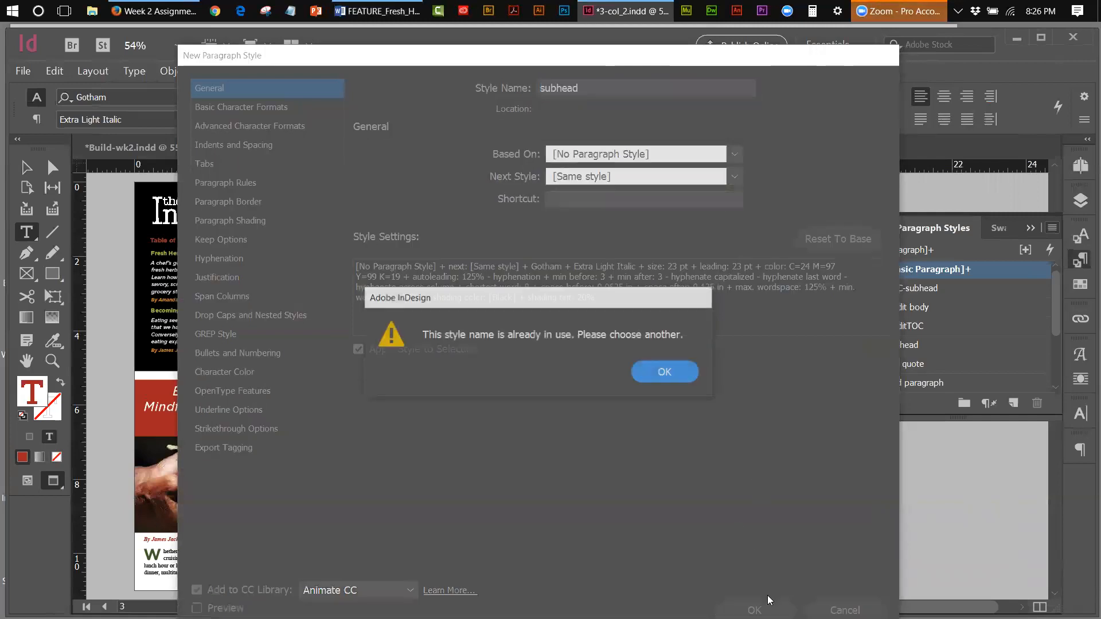
{"action": "left_click", "coordinate": [645, 372]}
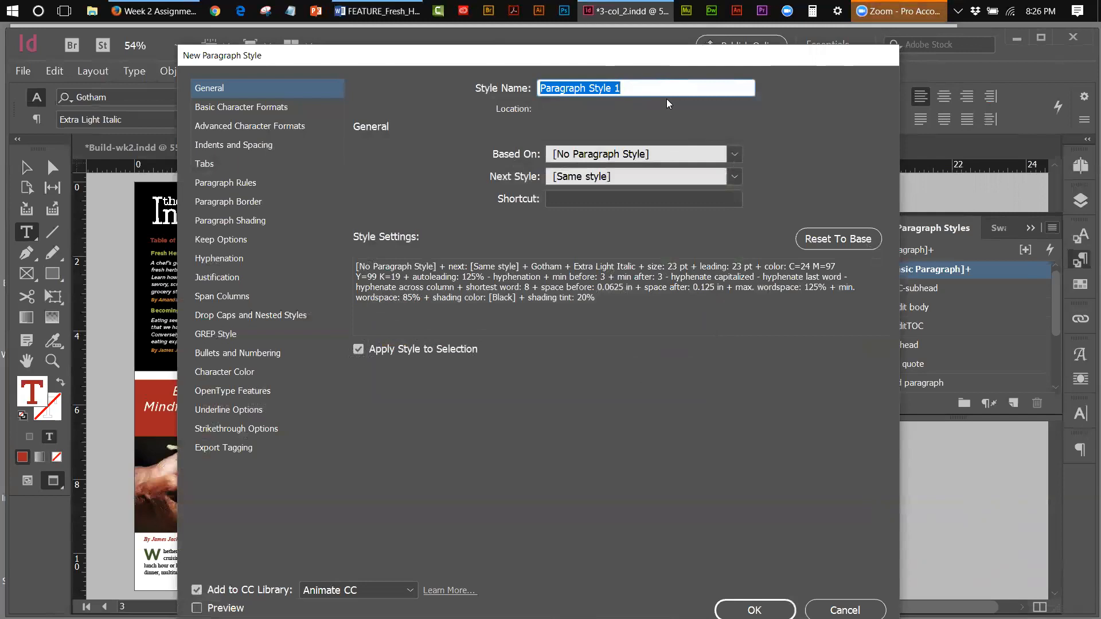
Save the new paragraph style under the name Feat_subhead and review its options in the Paragraph Styles list without changing them.
{"action": "type", "text": "Feat_subhead"}
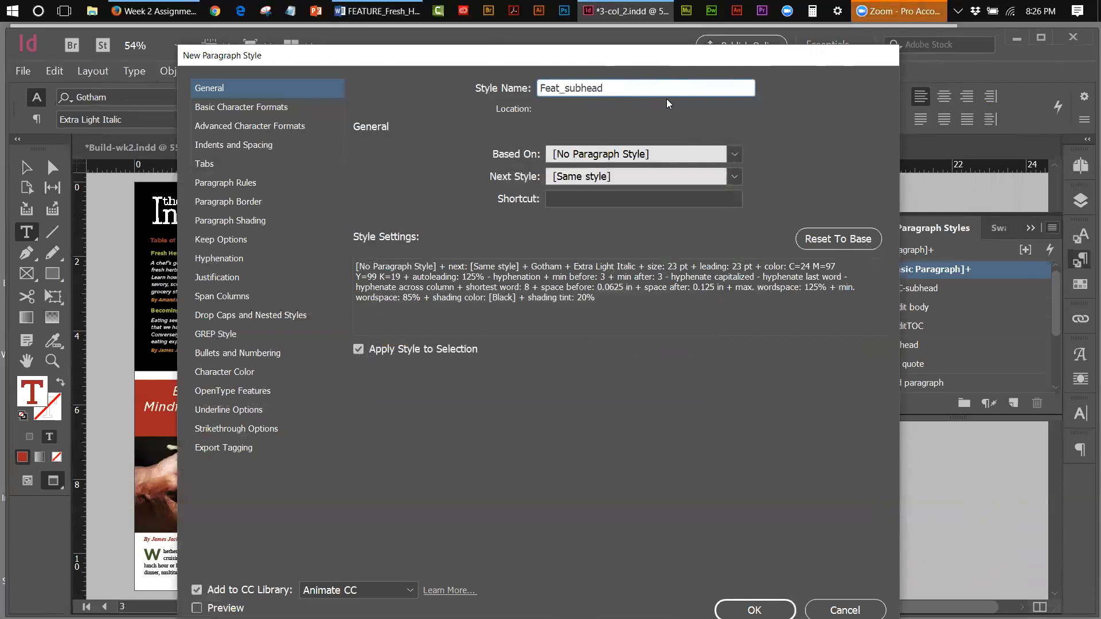
{"action": "left_click", "coordinate": [754, 610]}
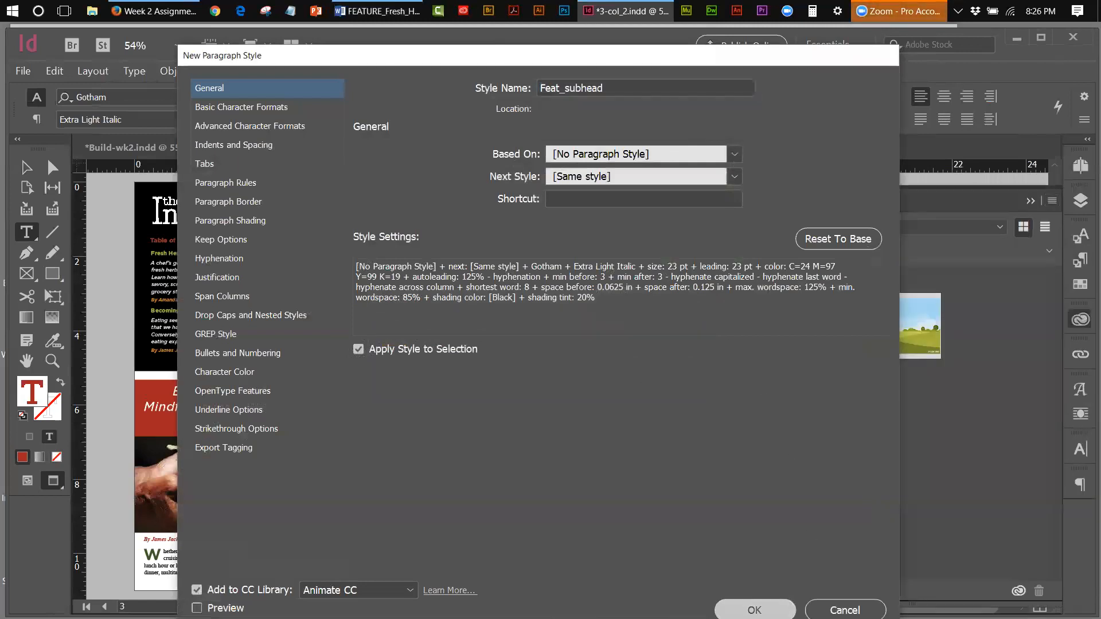
{"action": "left_click", "coordinate": [1030, 200]}
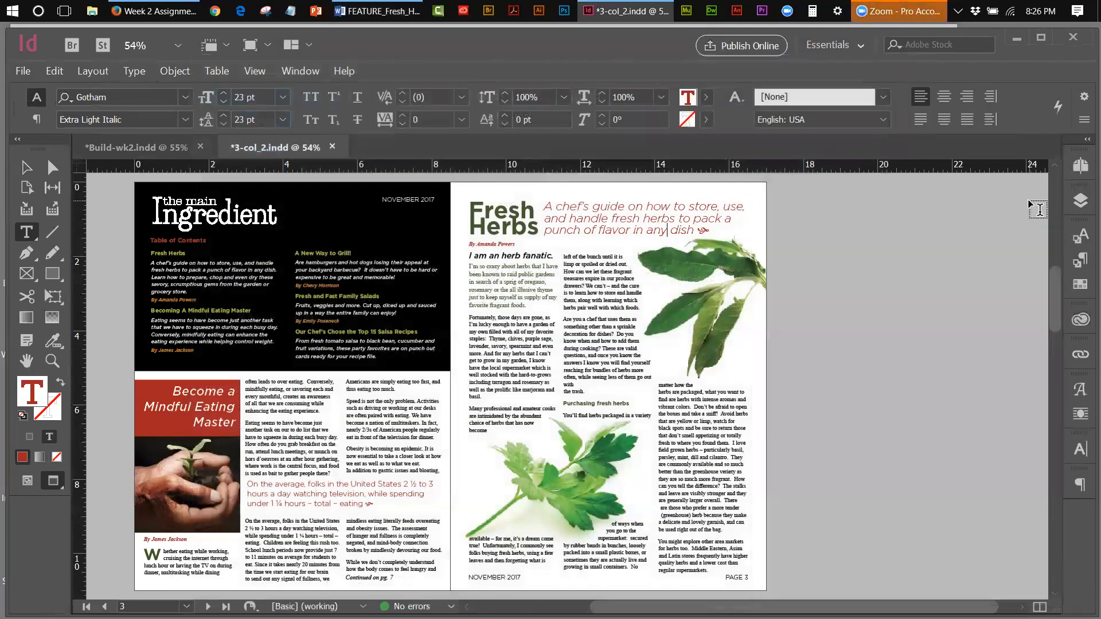
{"action": "left_click", "coordinate": [1082, 261]}
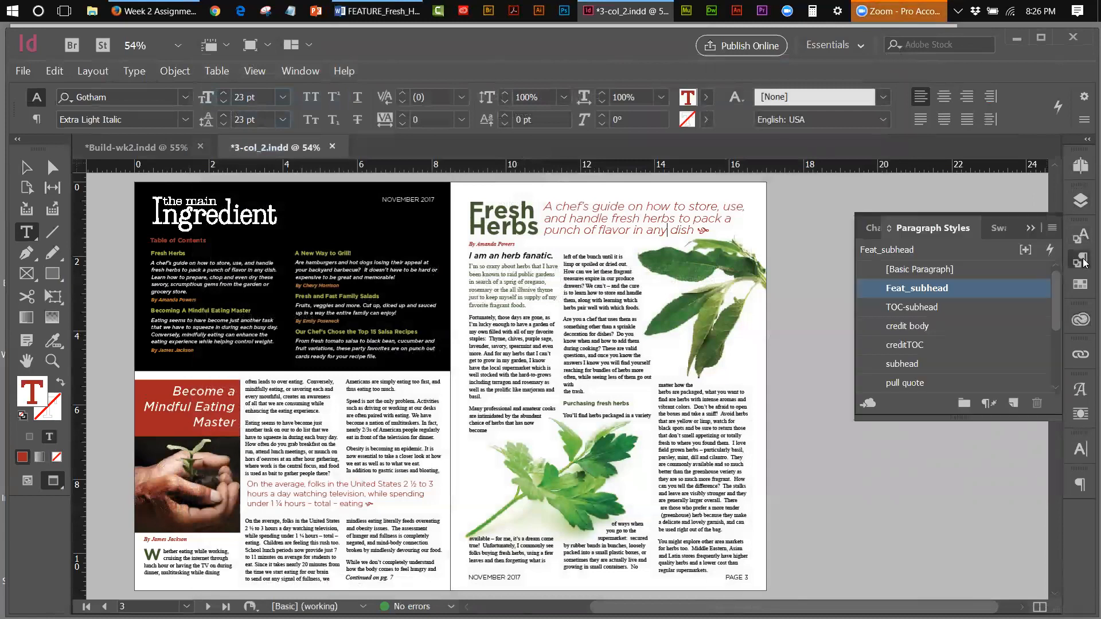
{"action": "double_click", "coordinate": [962, 288]}
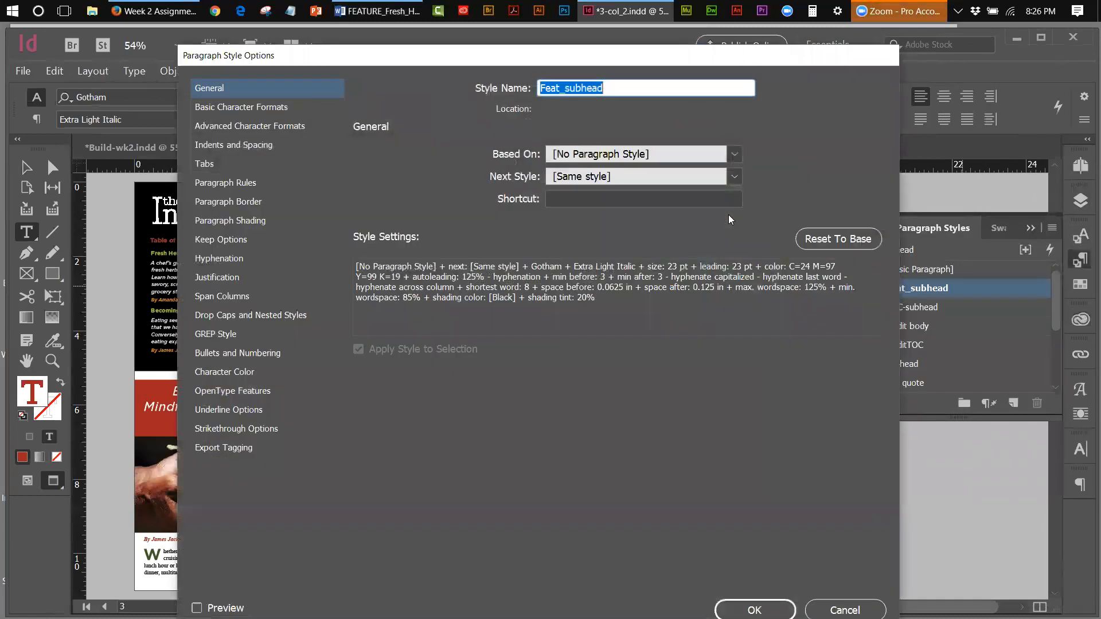
{"action": "left_click", "coordinate": [845, 610]}
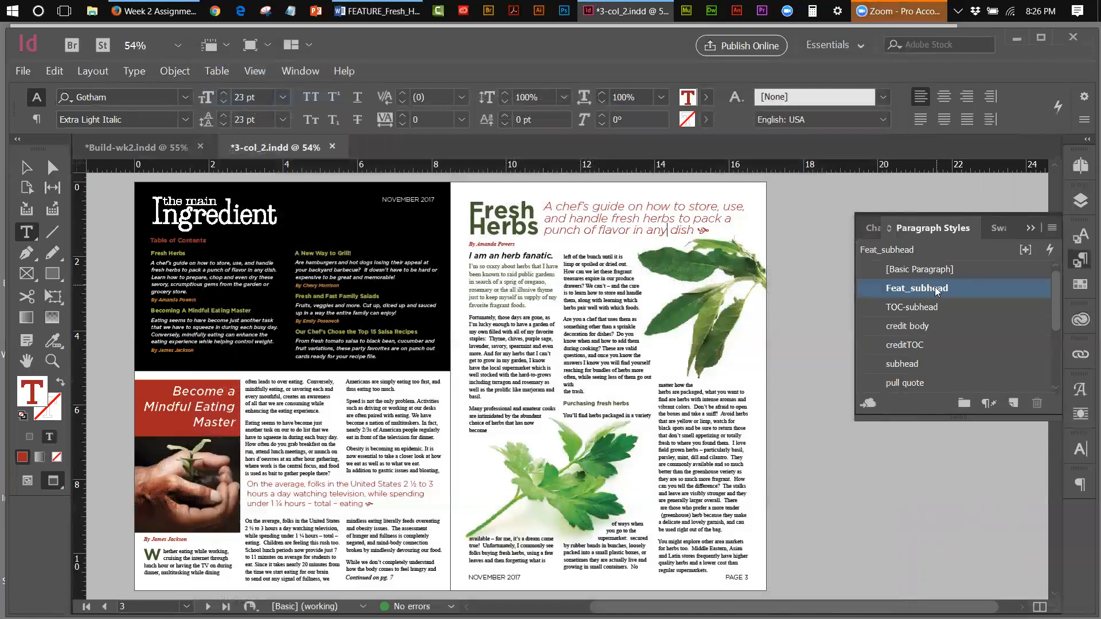
Place a horizontal guide at about 1.955 in, where the Fresh Herbs body text starts on page 3, and select it to read its position.
{"action": "left_click", "coordinate": [535, 224]}
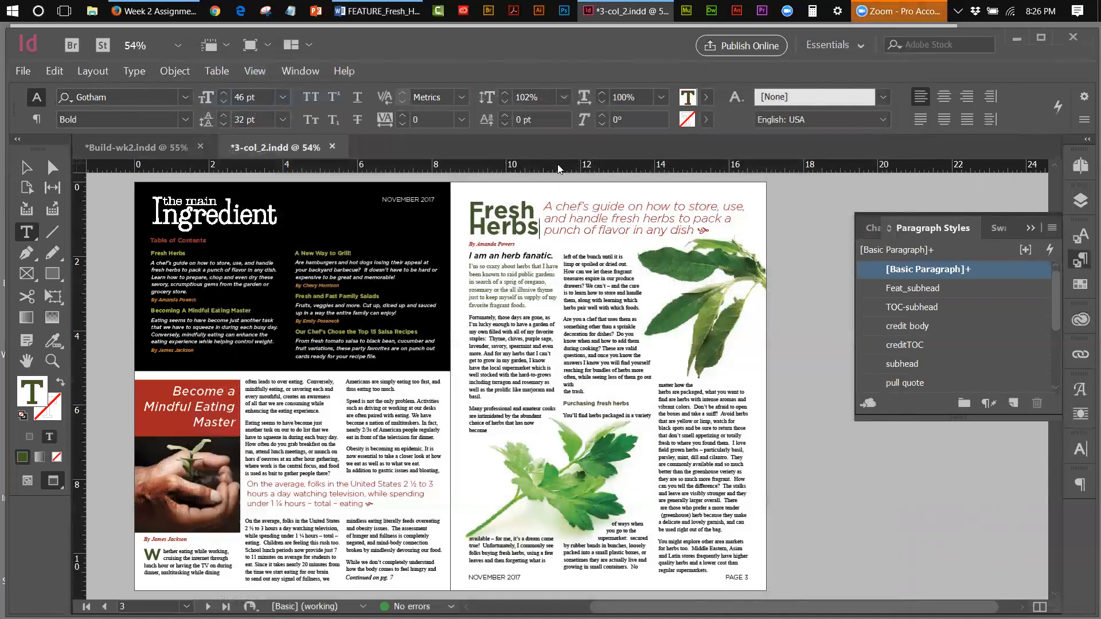
{"action": "left_click_drag", "start_coordinate": [557, 165], "coordinate": [564, 256]}
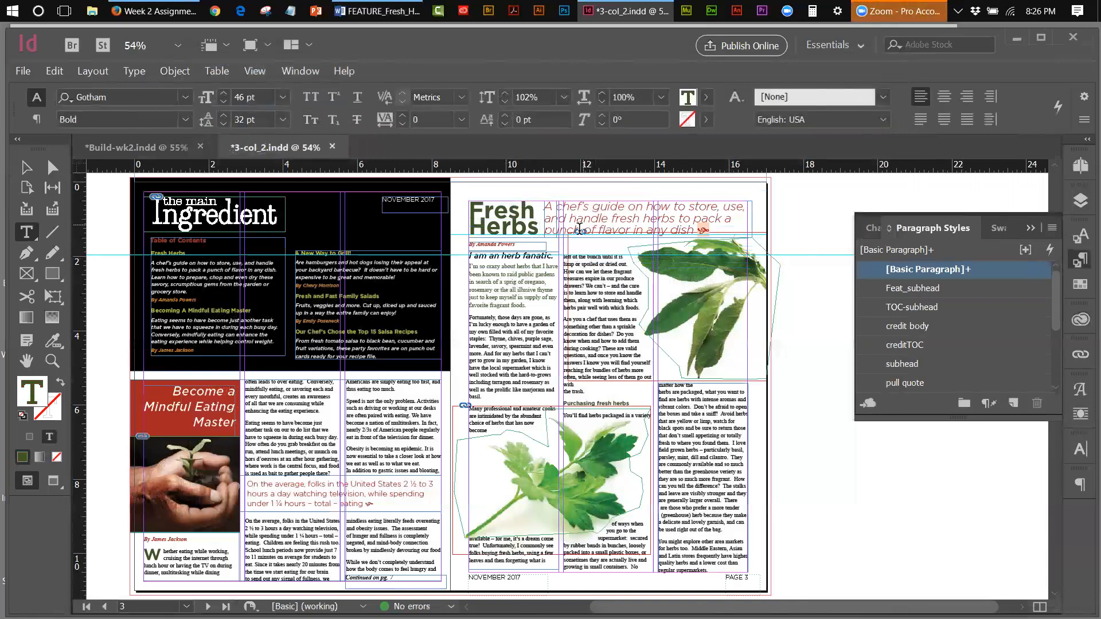
{"action": "left_click", "coordinate": [26, 167]}
{"action": "key", "text": "j"}
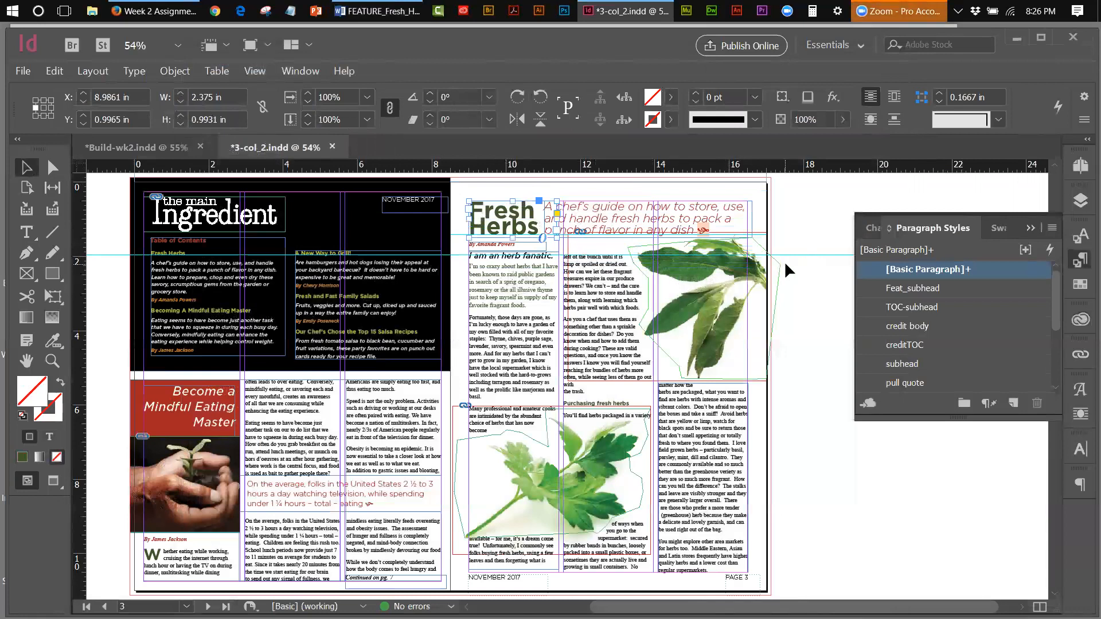
{"action": "left_click", "coordinate": [789, 254]}
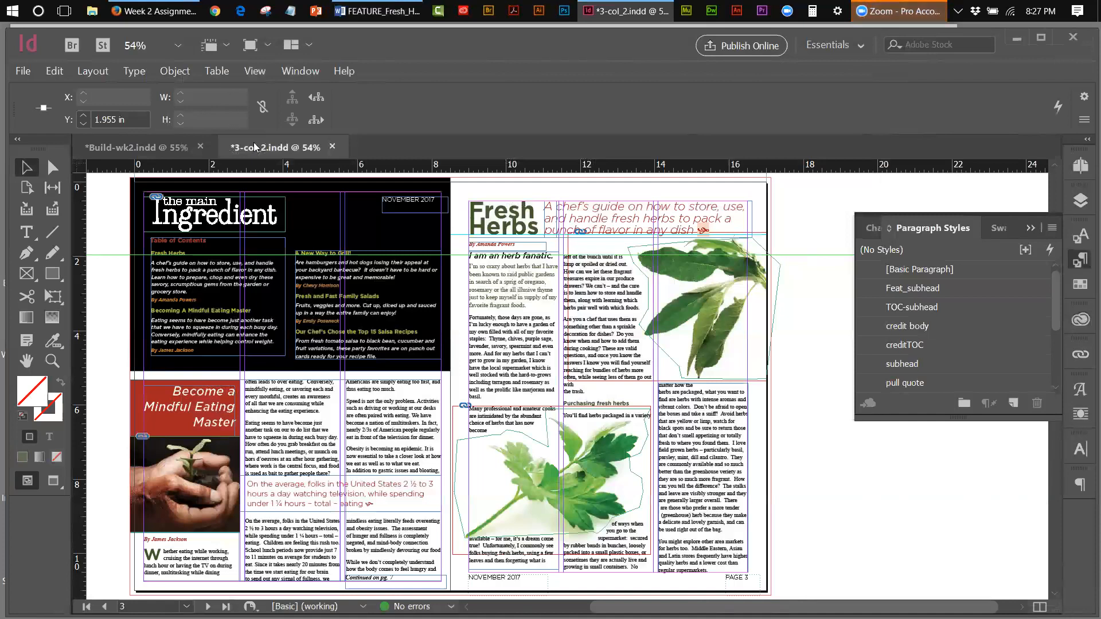
Switch to Build-wk2.indd and add a horizontal guide on page 3 at Y 1.956 in.
{"action": "left_click", "coordinate": [182, 148]}
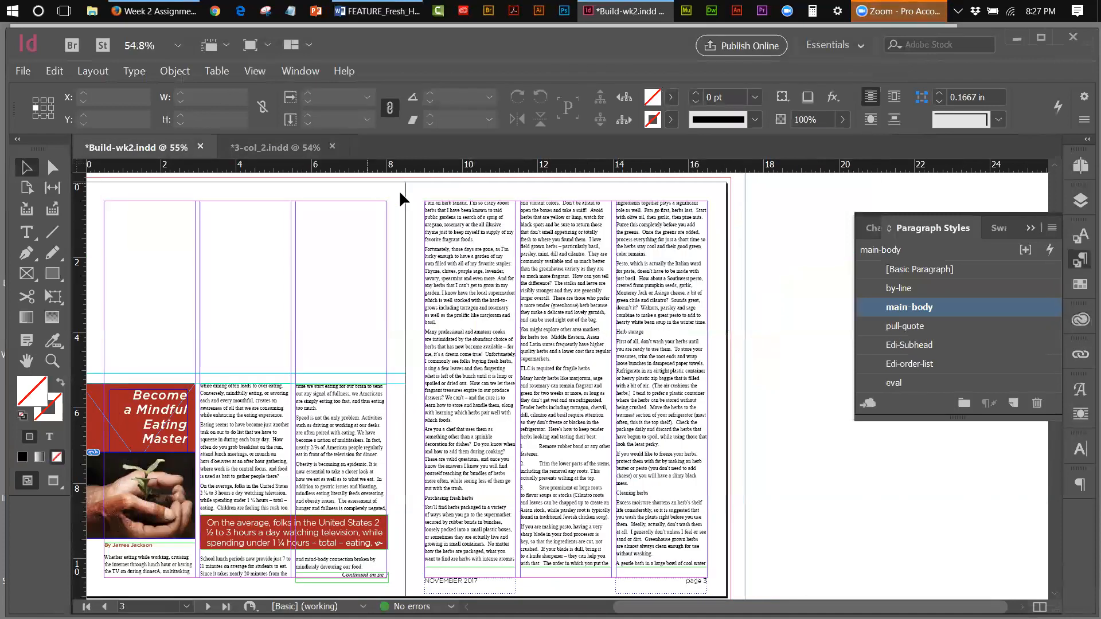
{"action": "left_click_drag", "start_coordinate": [425, 168], "coordinate": [427, 193]}
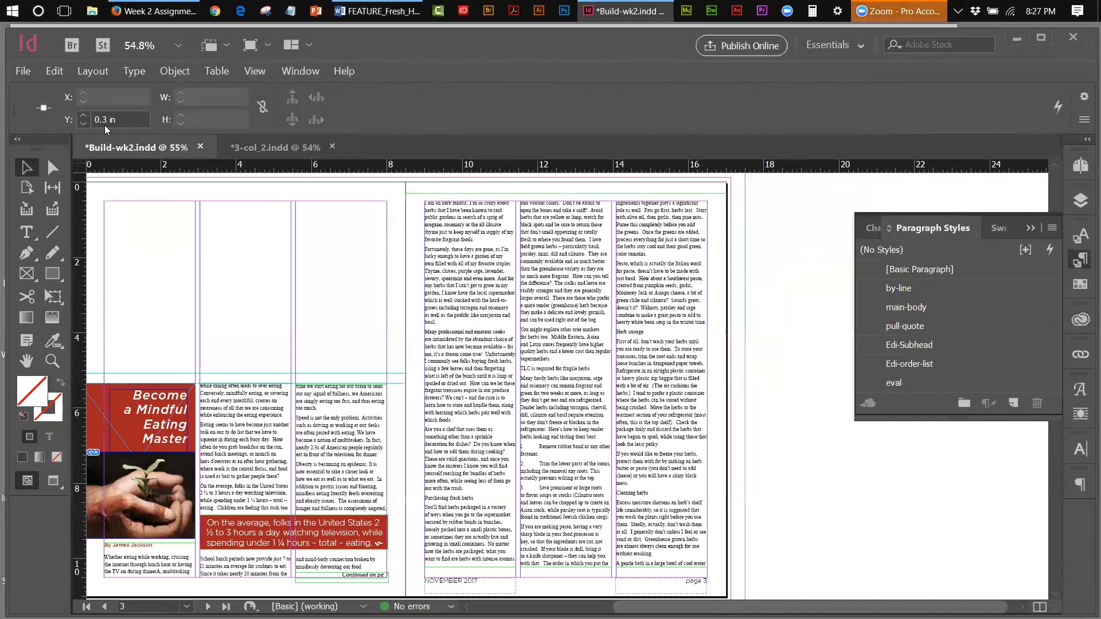
{"action": "left_click_drag", "start_coordinate": [109, 119], "coordinate": [92, 120]}
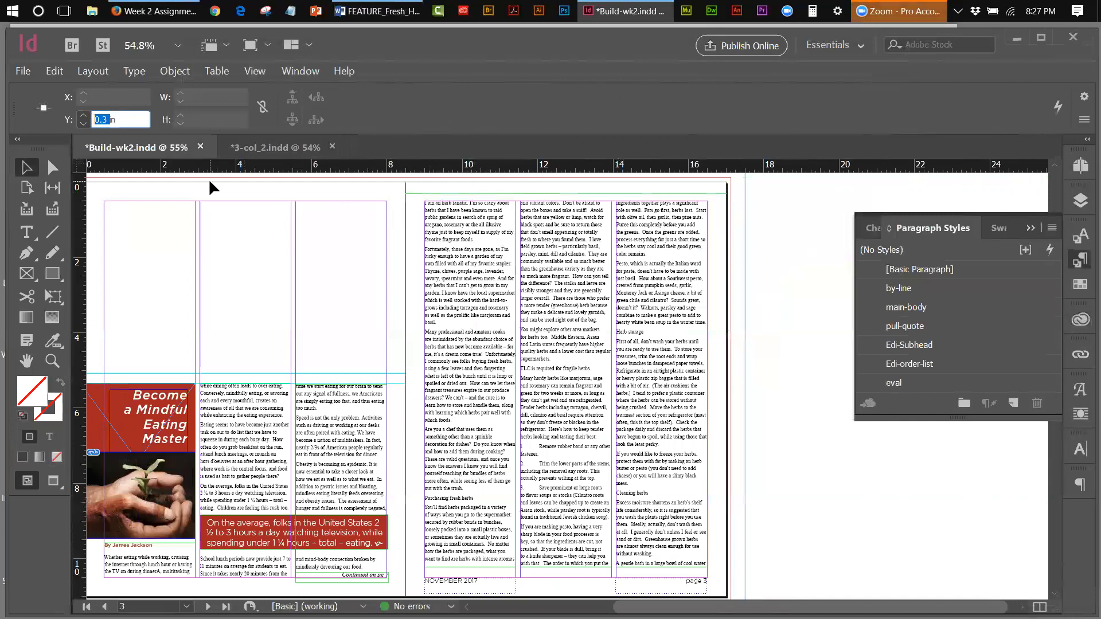
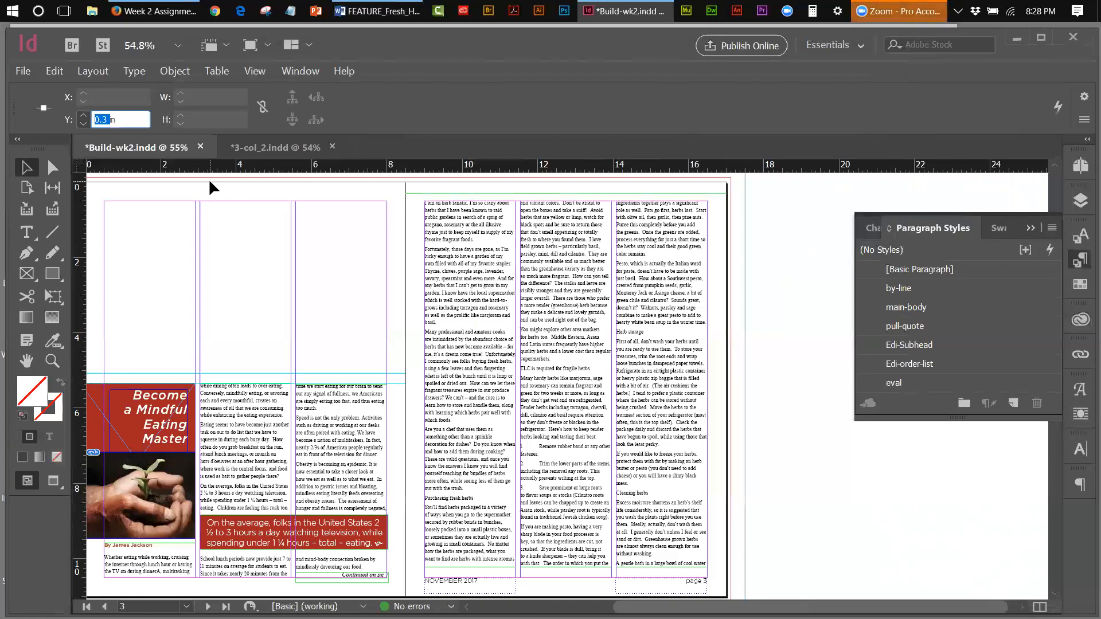
{"action": "type", "text": "1.956"}
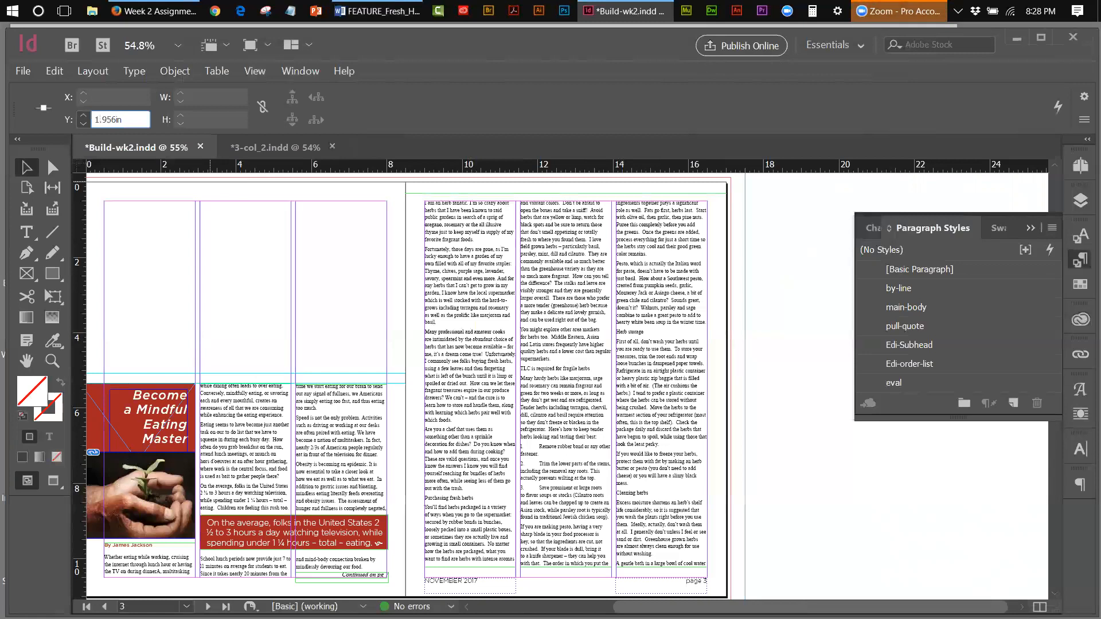
{"action": "key", "text": "Return"}
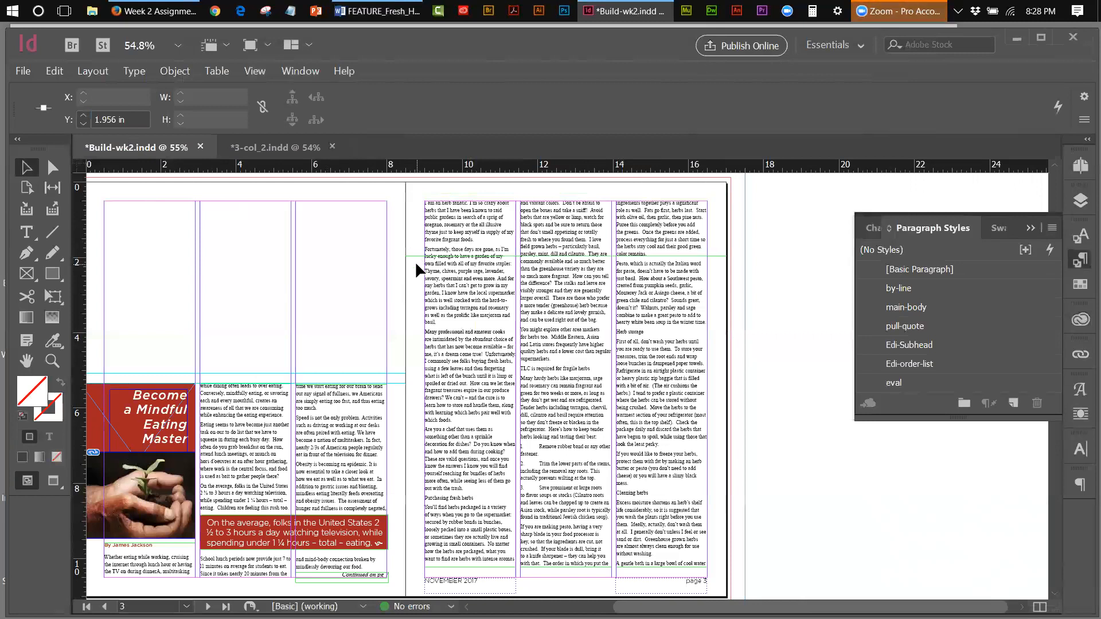
Lower the top edges of the three threaded text frames on page 3 to the 1.956 in guide.
{"action": "left_click", "coordinate": [463, 199]}
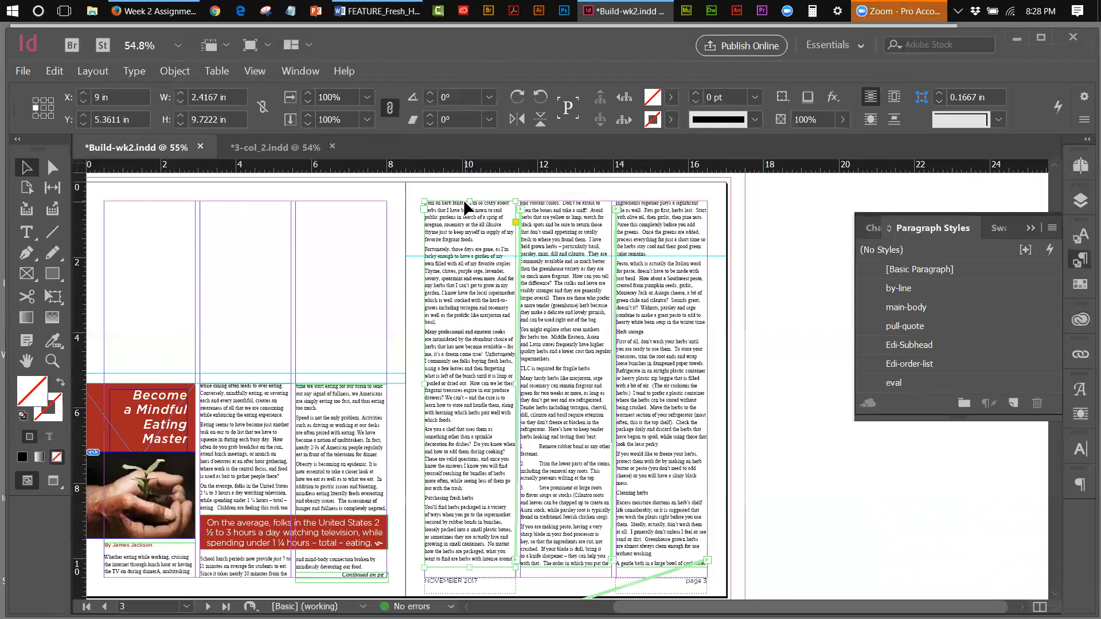
{"action": "left_click_drag", "start_coordinate": [467, 201], "coordinate": [465, 257]}
{"action": "left_click", "coordinate": [565, 214]}
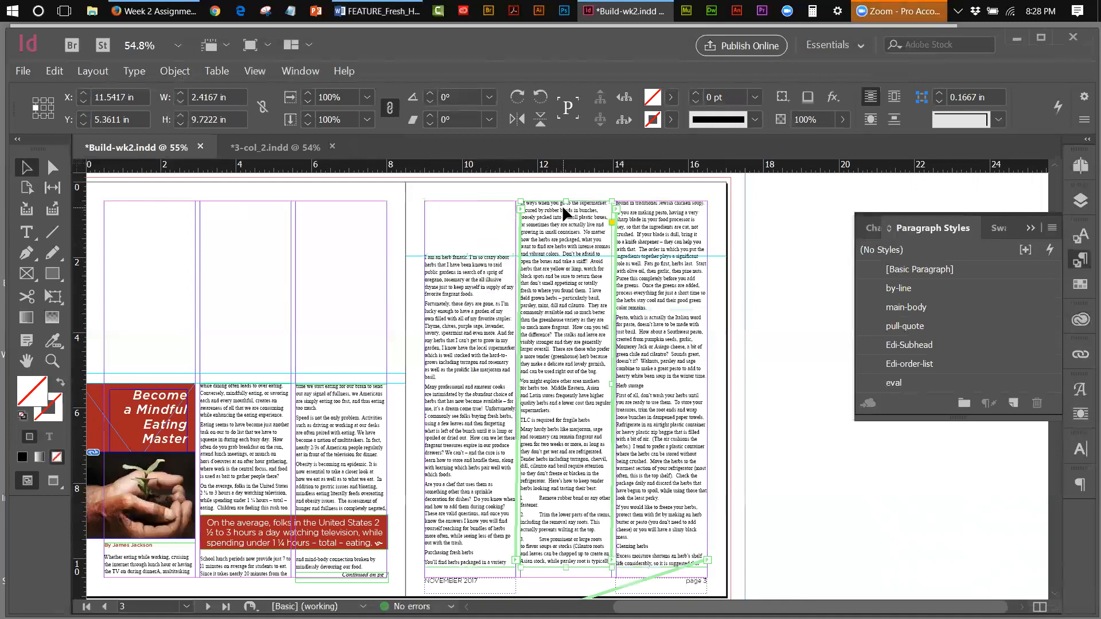
{"action": "left_click_drag", "start_coordinate": [565, 201], "coordinate": [566, 257]}
{"action": "left_click", "coordinate": [624, 250]}
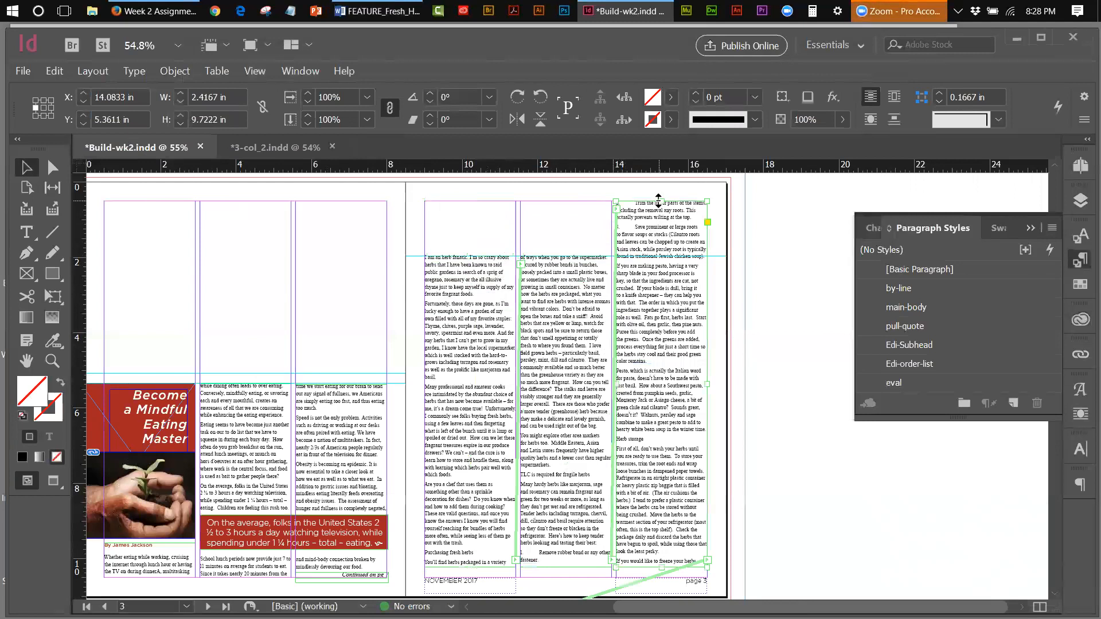
{"action": "left_click_drag", "start_coordinate": [659, 199], "coordinate": [660, 254]}
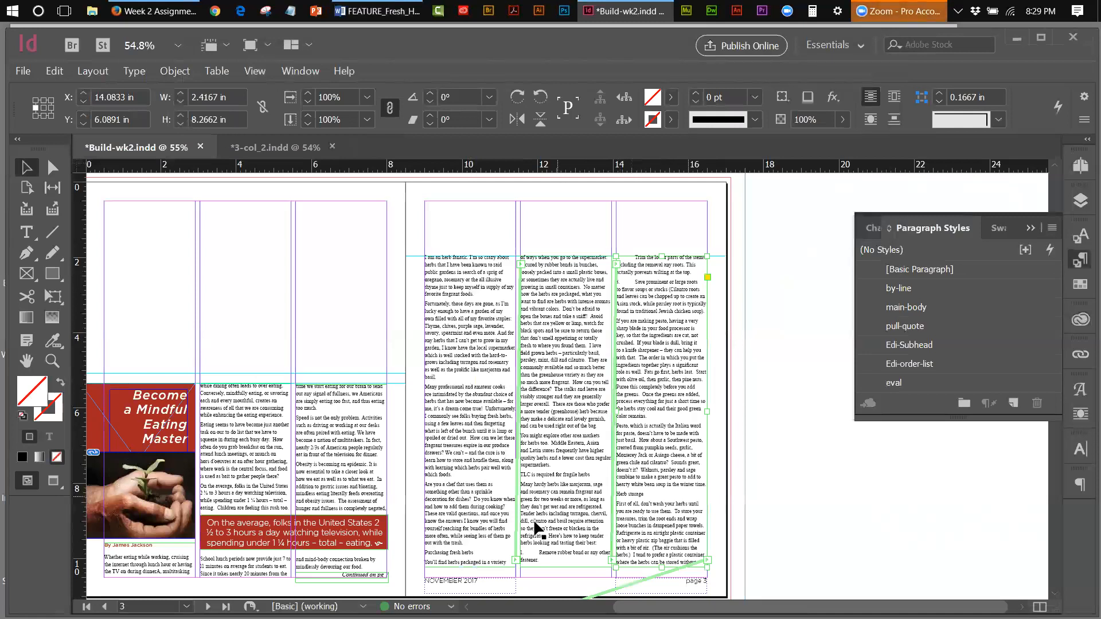
Shorten page 3's first text frame to about 7.79 in so Purchasing fresh herbs starts the second frame, ending that one at about 8.27 in high.
{"action": "left_click", "coordinate": [549, 555]}
{"action": "left_click_drag", "start_coordinate": [565, 566], "coordinate": [565, 546]}
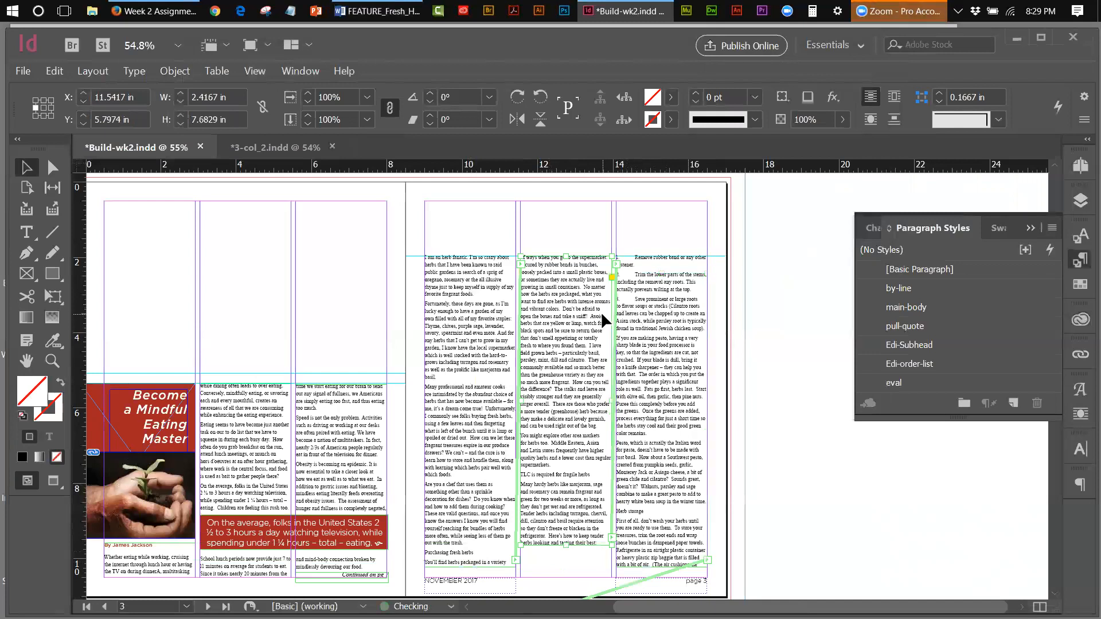
{"action": "left_click", "coordinate": [462, 563]}
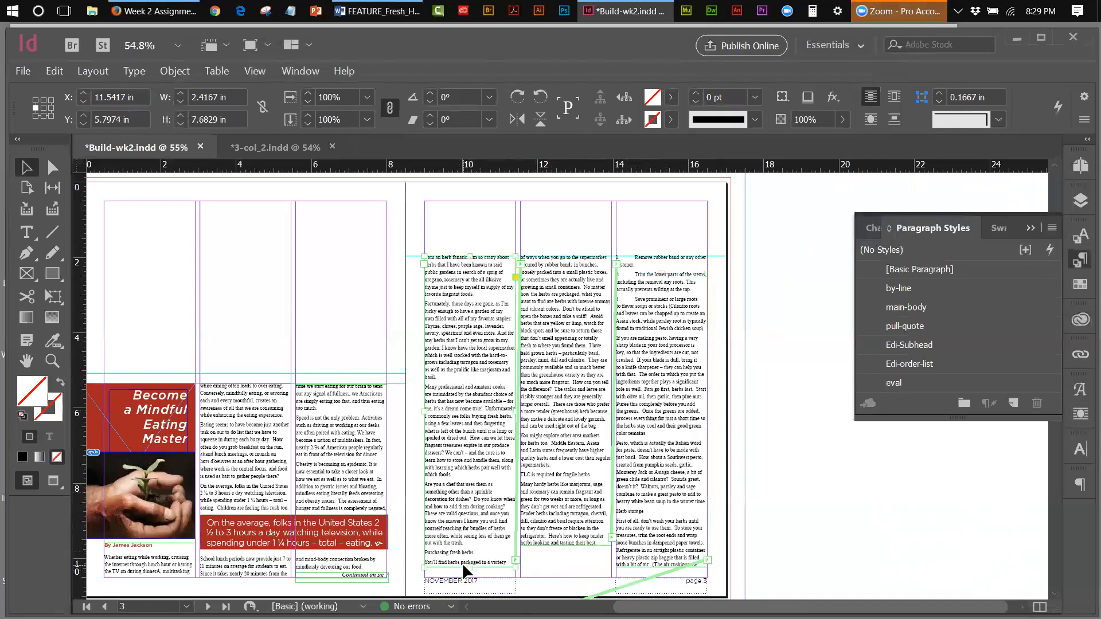
{"action": "left_click_drag", "start_coordinate": [470, 565], "coordinate": [470, 550]}
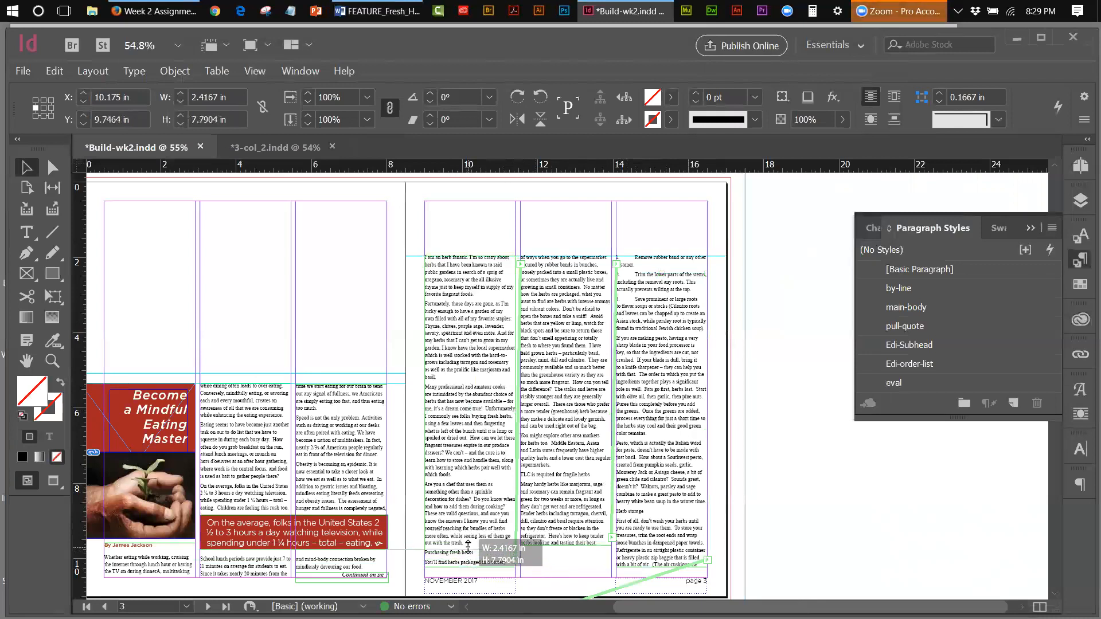
{"action": "left_click", "coordinate": [573, 542]}
{"action": "left_click_drag", "start_coordinate": [566, 546], "coordinate": [570, 552]}
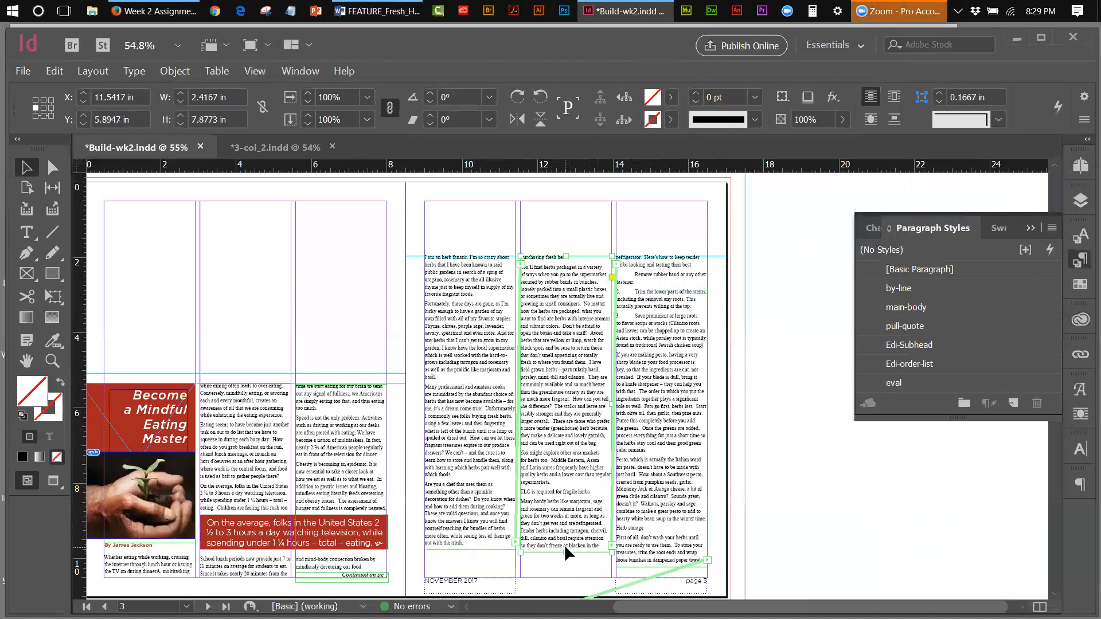
{"action": "left_click_drag", "start_coordinate": [566, 550], "coordinate": [571, 567]}
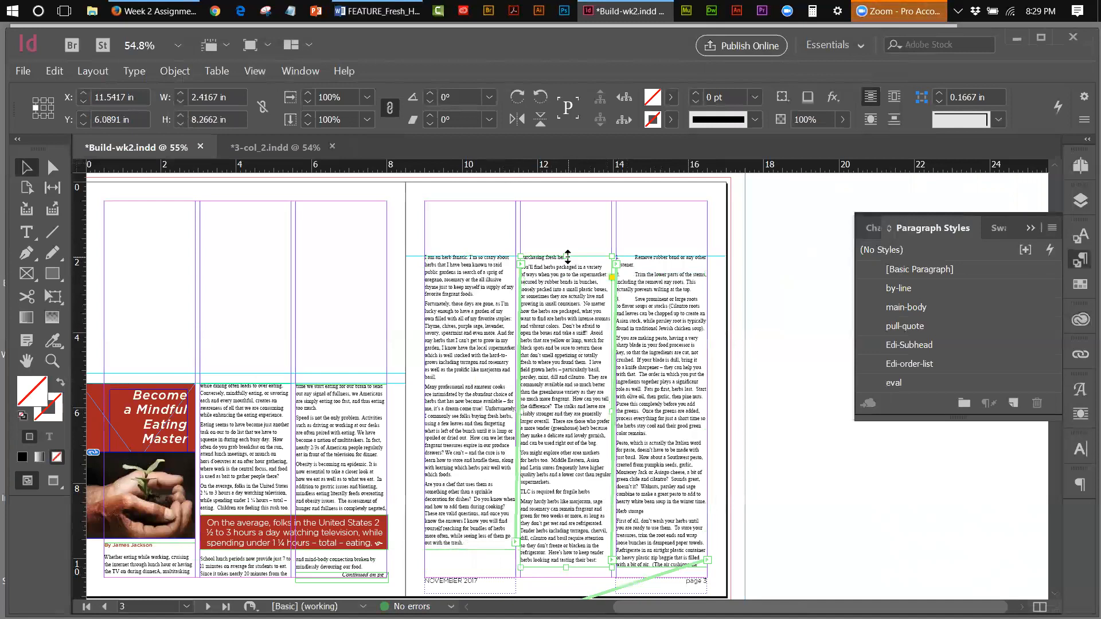
Try lengthening page 3's first two text frames to about 8.07 in and 8.41 in, and return them to about 7.79 in and 8.27 in.
{"action": "left_click", "coordinate": [460, 545]}
{"action": "left_click_drag", "start_coordinate": [469, 549], "coordinate": [470, 561]}
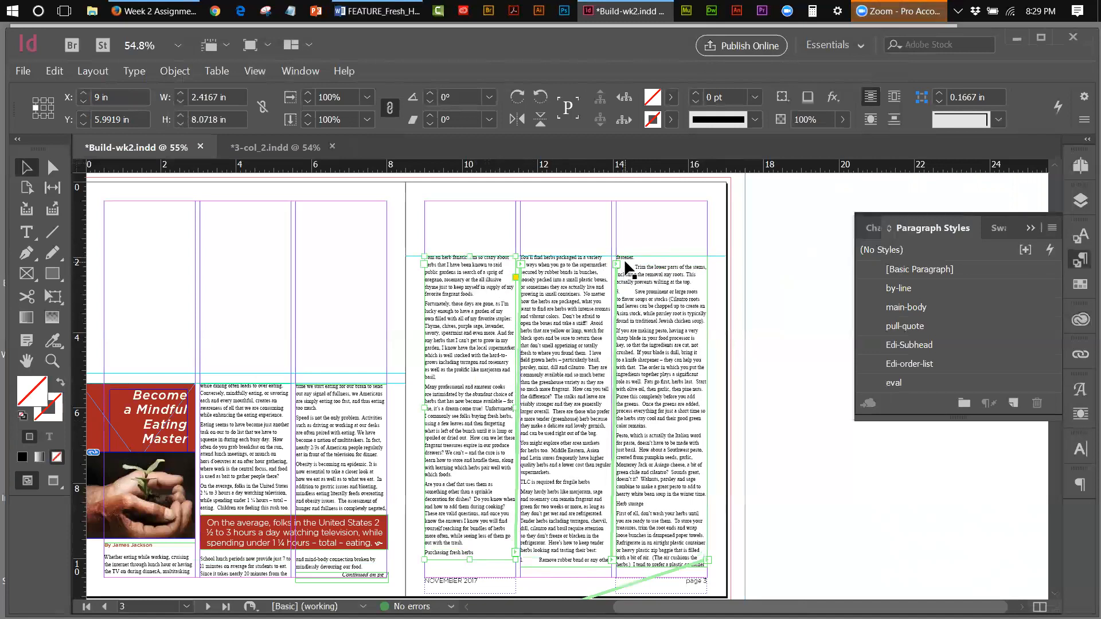
{"action": "left_click", "coordinate": [565, 563]}
{"action": "left_click_drag", "start_coordinate": [568, 568], "coordinate": [564, 574]}
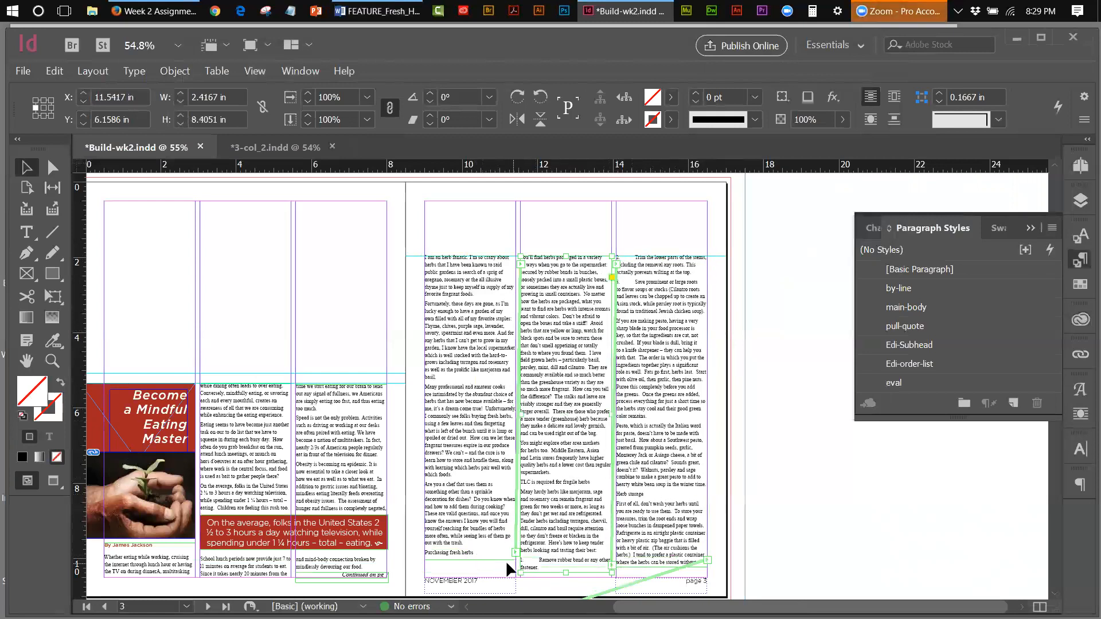
{"action": "left_click", "coordinate": [460, 550]}
{"action": "left_click_drag", "start_coordinate": [471, 557], "coordinate": [476, 548]}
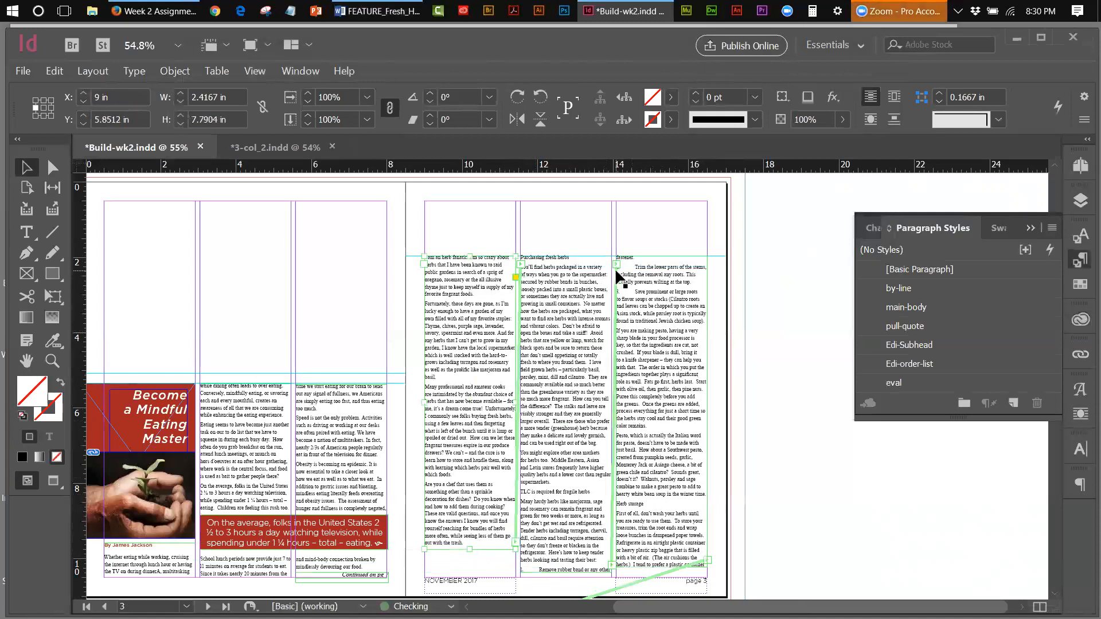
{"action": "left_click", "coordinate": [563, 573]}
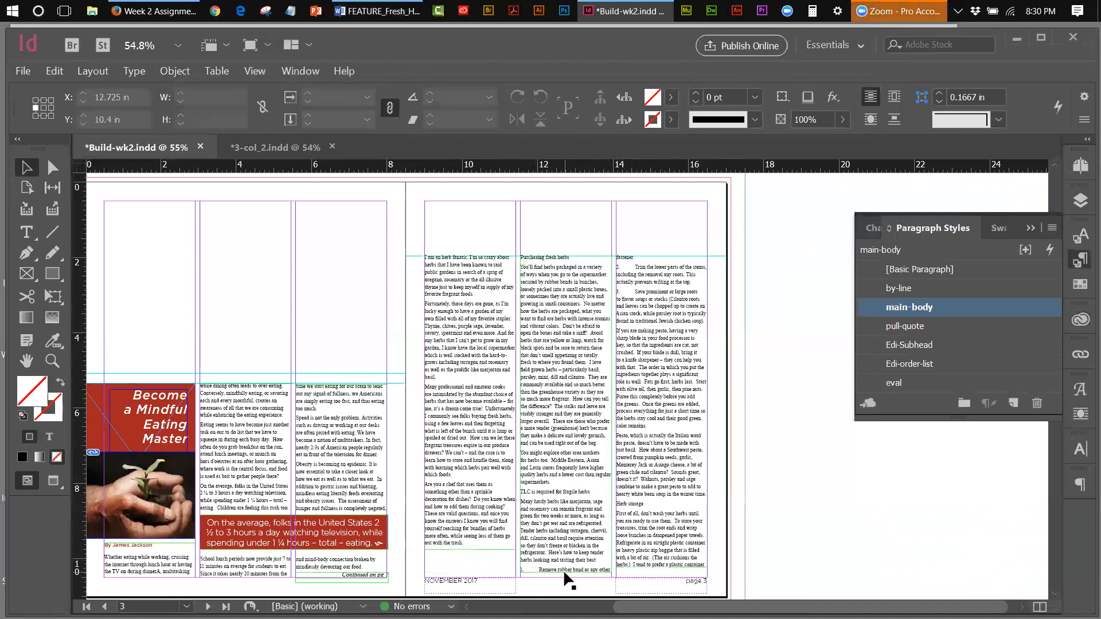
{"action": "left_click", "coordinate": [563, 570]}
{"action": "left_click_drag", "start_coordinate": [566, 573], "coordinate": [568, 565]}
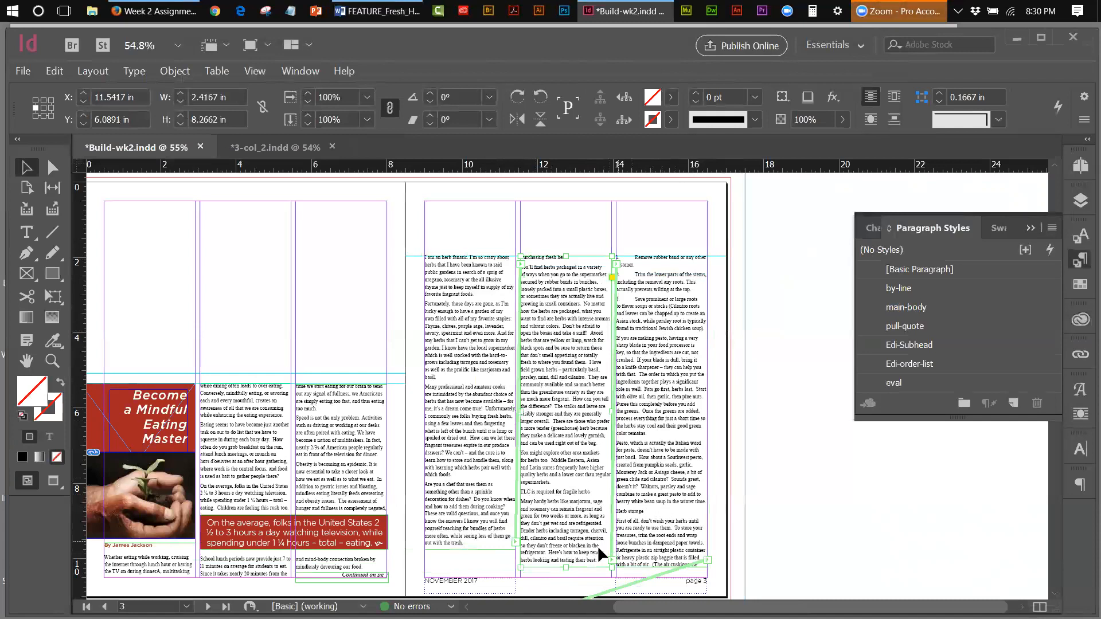
Shorten the third text frame on page 3 from its lower edge to about 8.08 in high and deselect it.
{"action": "left_click", "coordinate": [655, 563]}
{"action": "left_click_drag", "start_coordinate": [660, 567], "coordinate": [661, 560]}
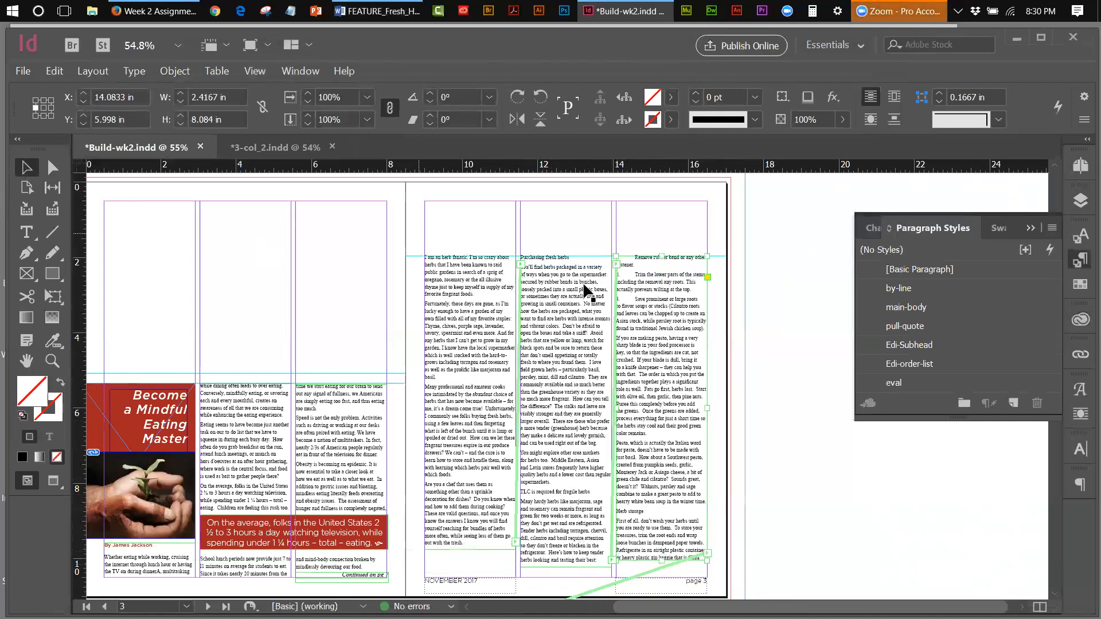
{"action": "left_click", "coordinate": [735, 368]}
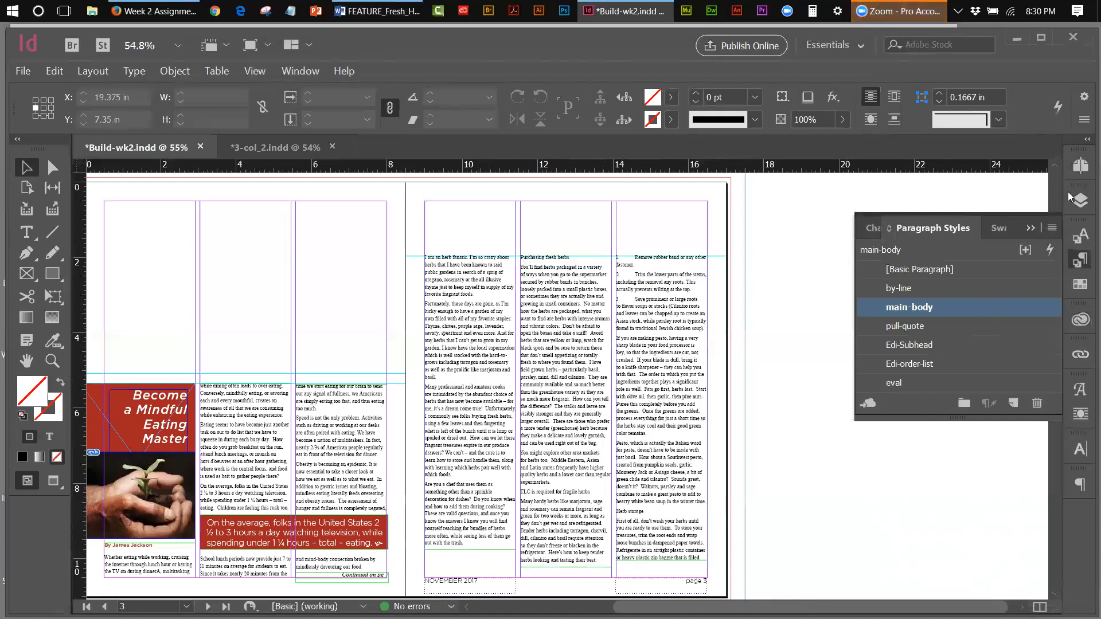
Go to the spread of pages 4-5 in Build-wk2.indd.
{"action": "left_click", "coordinate": [1083, 169]}
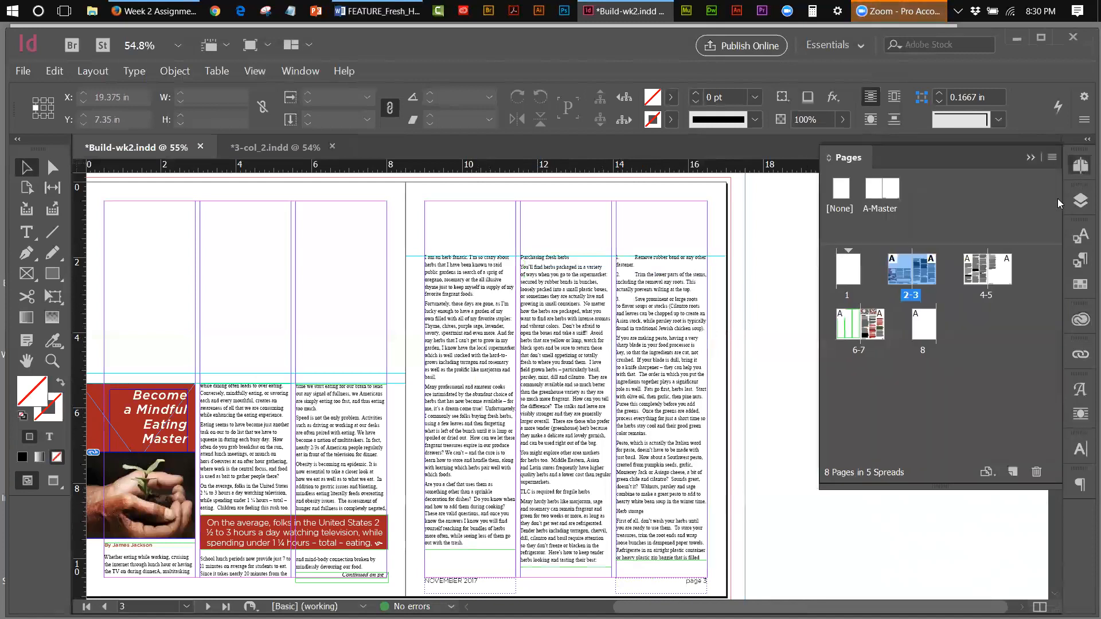
{"action": "double_click", "coordinate": [992, 295]}
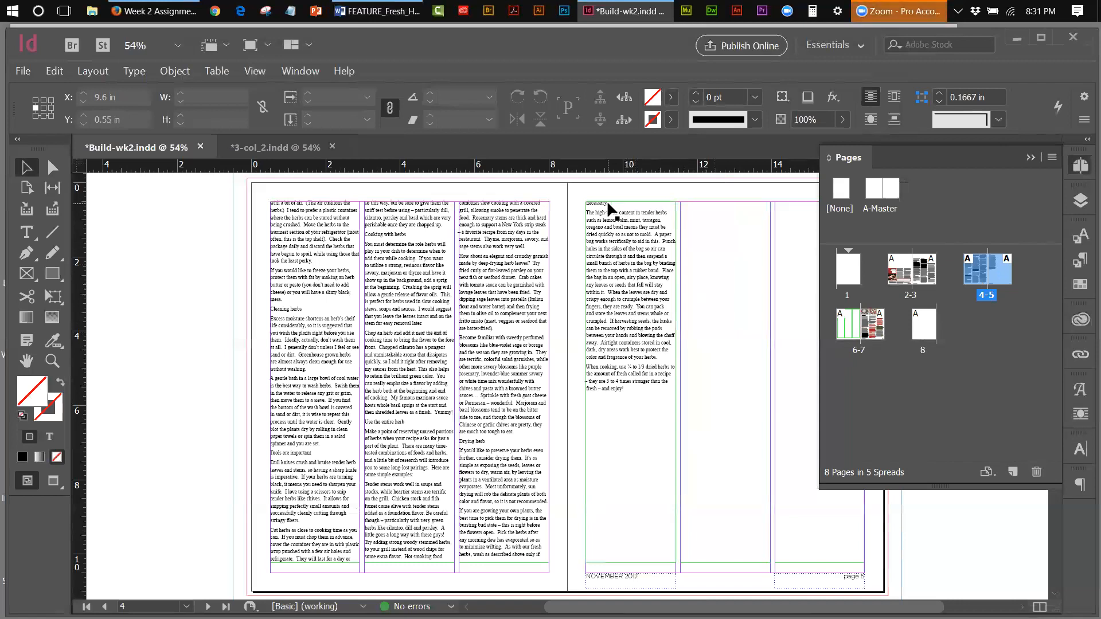
Try lengthening page 4's third text frame to about 9.92 in high, and return it to about 9.72 in.
{"action": "left_click", "coordinate": [504, 522]}
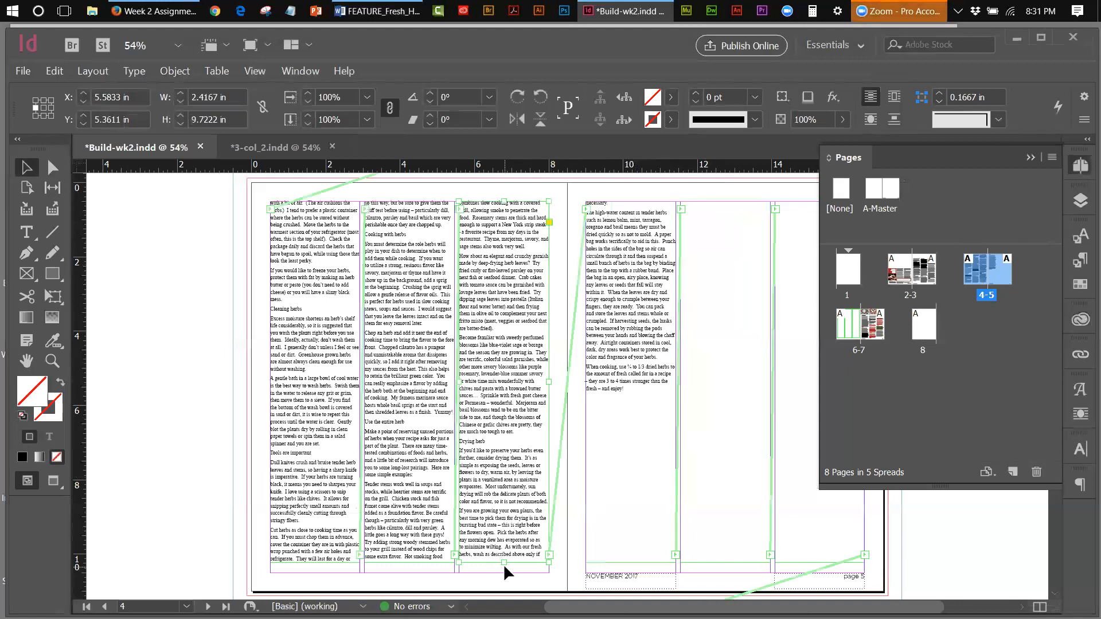
{"action": "left_click_drag", "start_coordinate": [505, 564], "coordinate": [504, 571]}
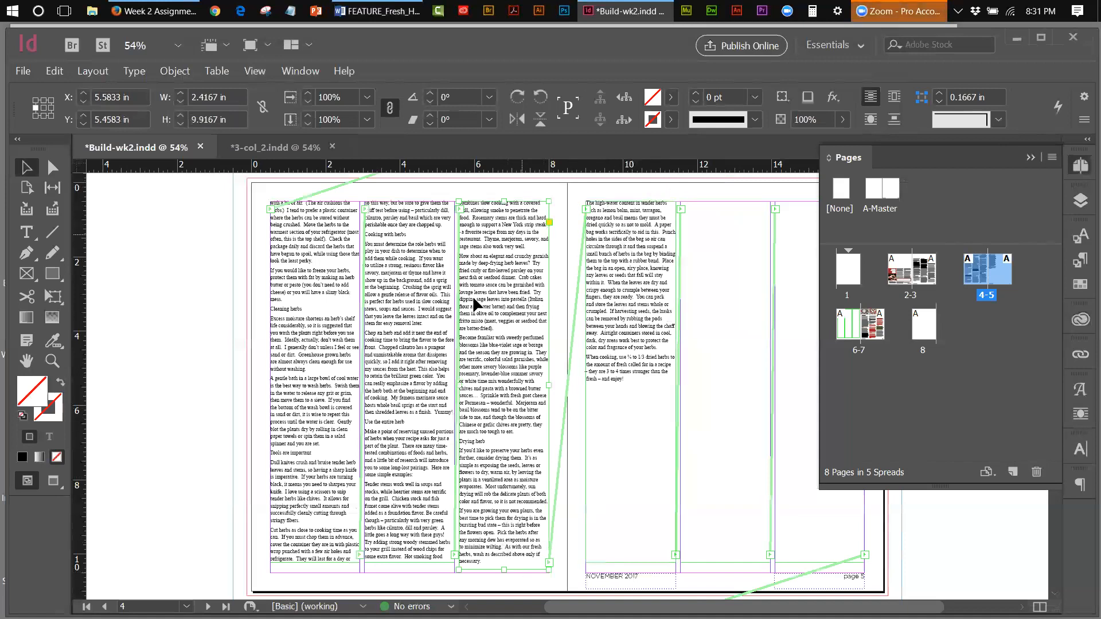
{"action": "left_click_drag", "start_coordinate": [508, 570], "coordinate": [508, 563]}
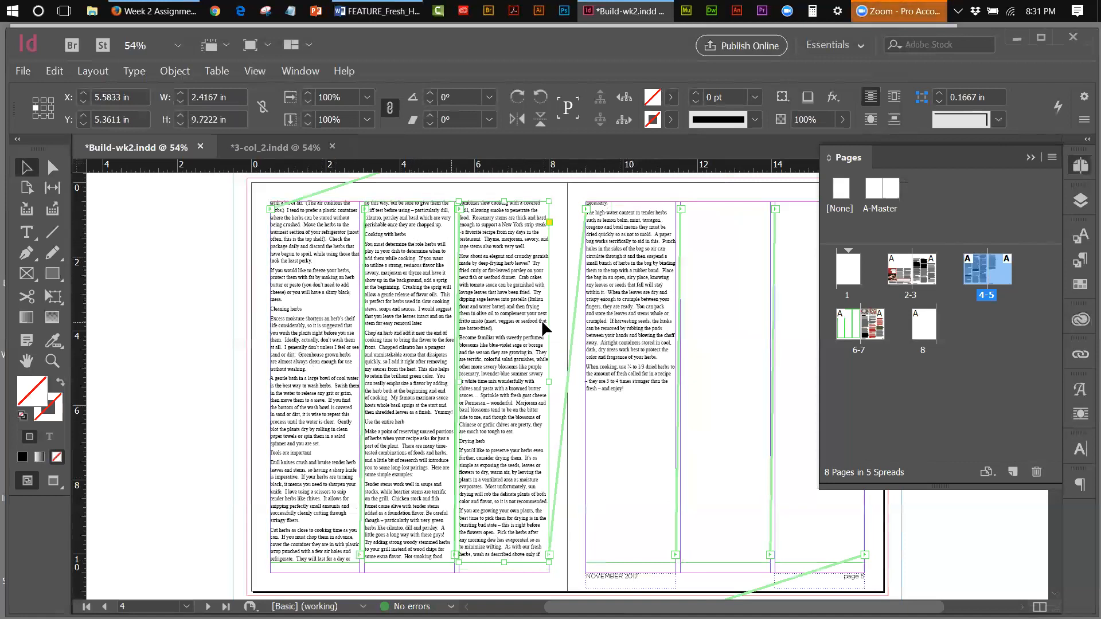
Switch to 3-col_2.indd, go to spread 4-5, and look up the paragraph style used by page 5's Cooking with herbs subhead.
{"action": "left_click", "coordinate": [1031, 157]}
{"action": "left_click", "coordinate": [1077, 266]}
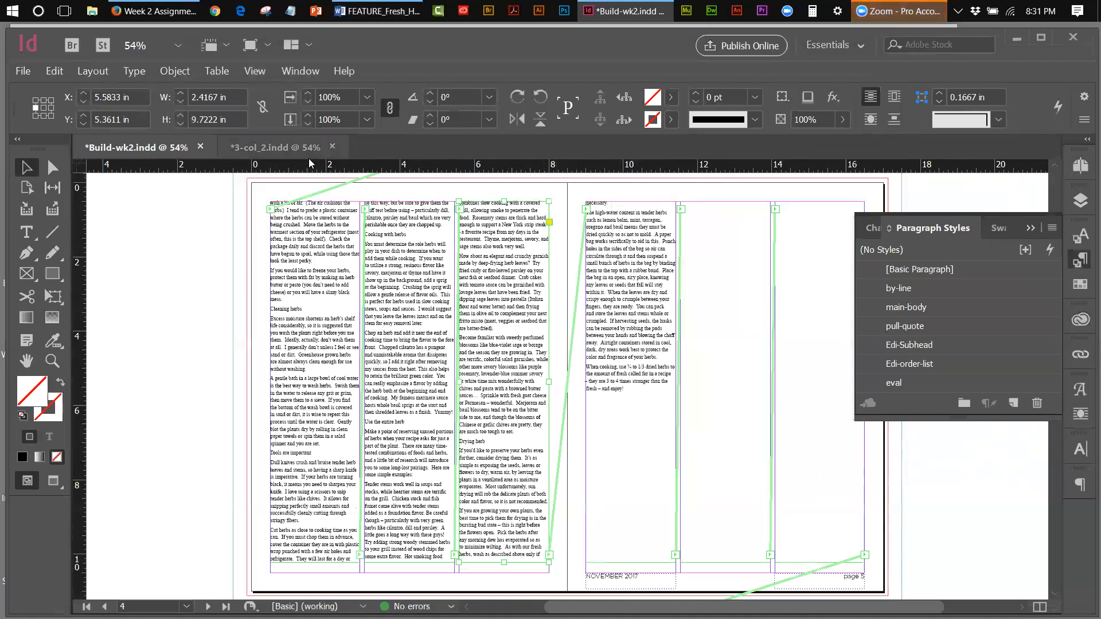
{"action": "left_click", "coordinate": [286, 151]}
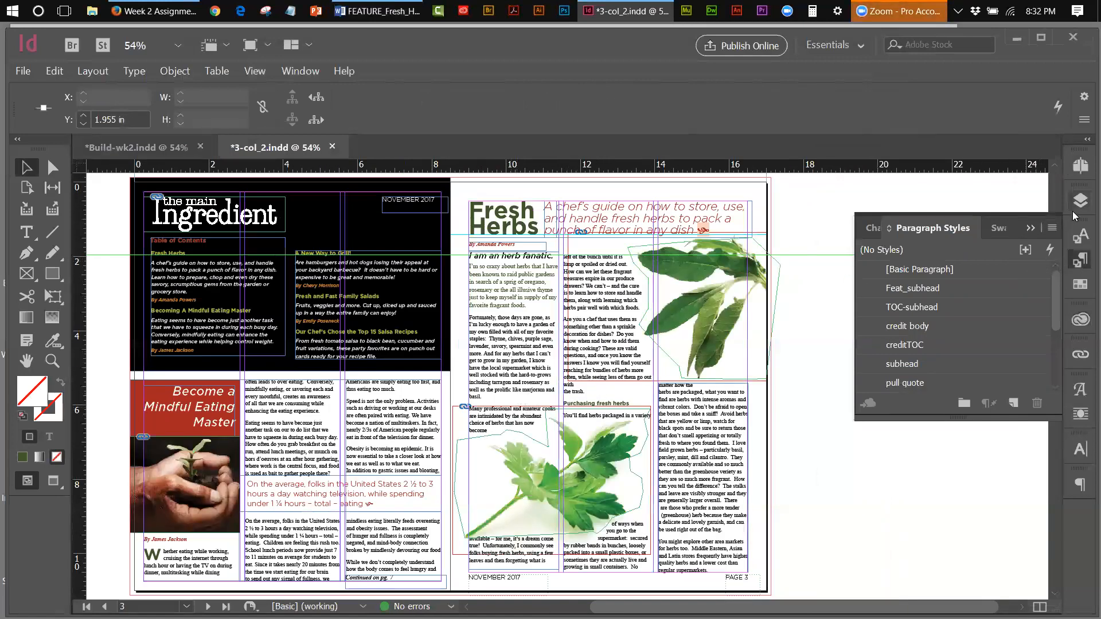
{"action": "left_click", "coordinate": [1080, 166]}
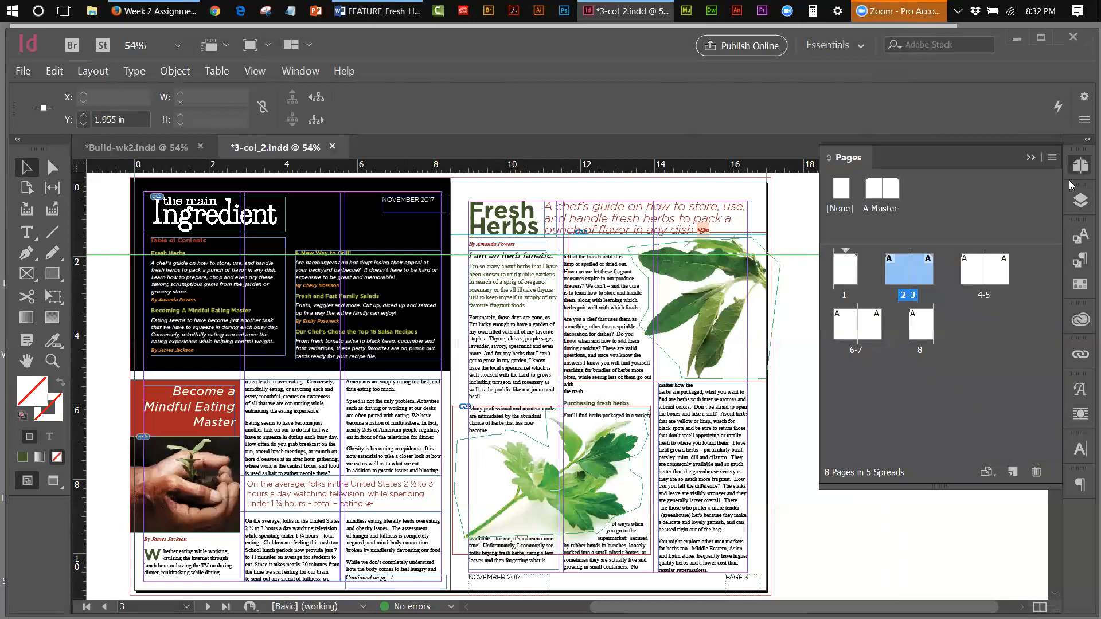
{"action": "double_click", "coordinate": [985, 293]}
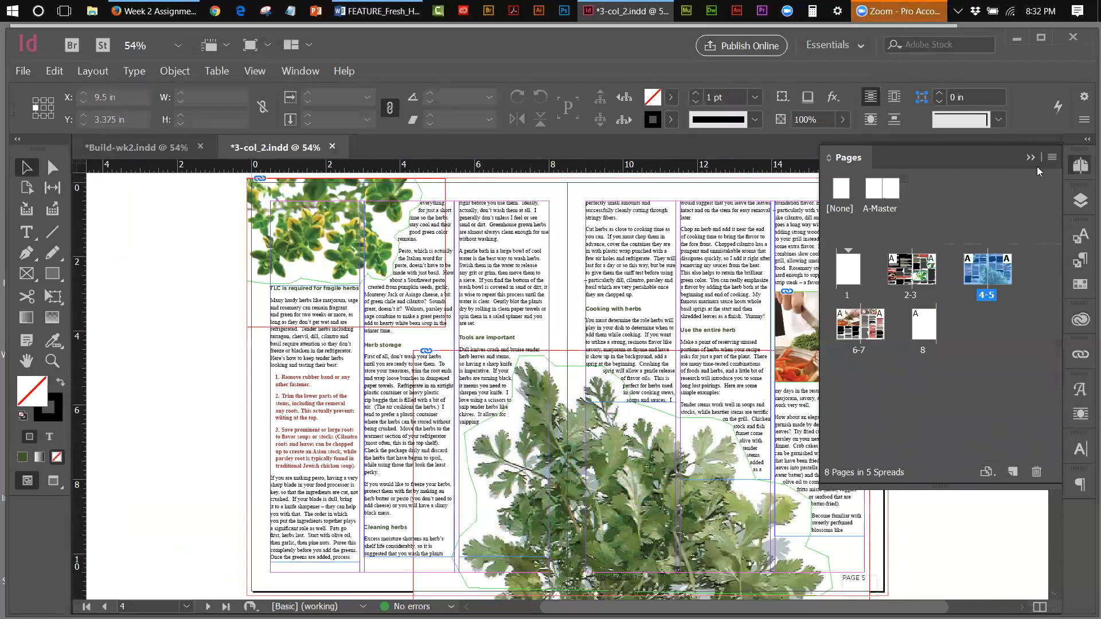
{"action": "left_click", "coordinate": [1080, 166]}
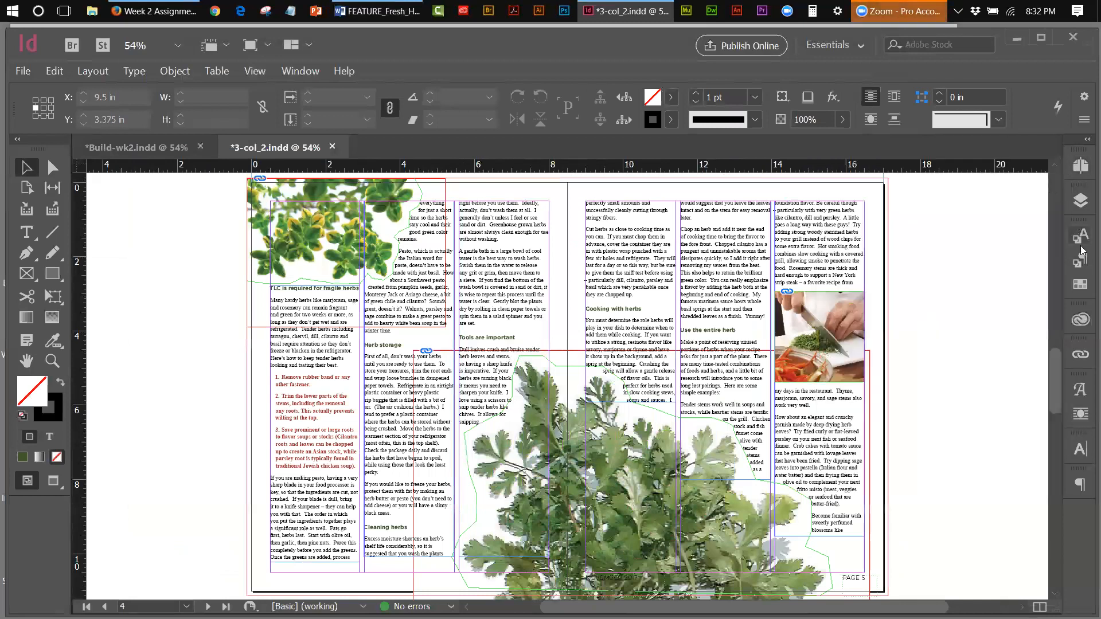
{"action": "double_click", "coordinate": [608, 311]}
{"action": "left_click_drag", "start_coordinate": [653, 311], "coordinate": [585, 310]}
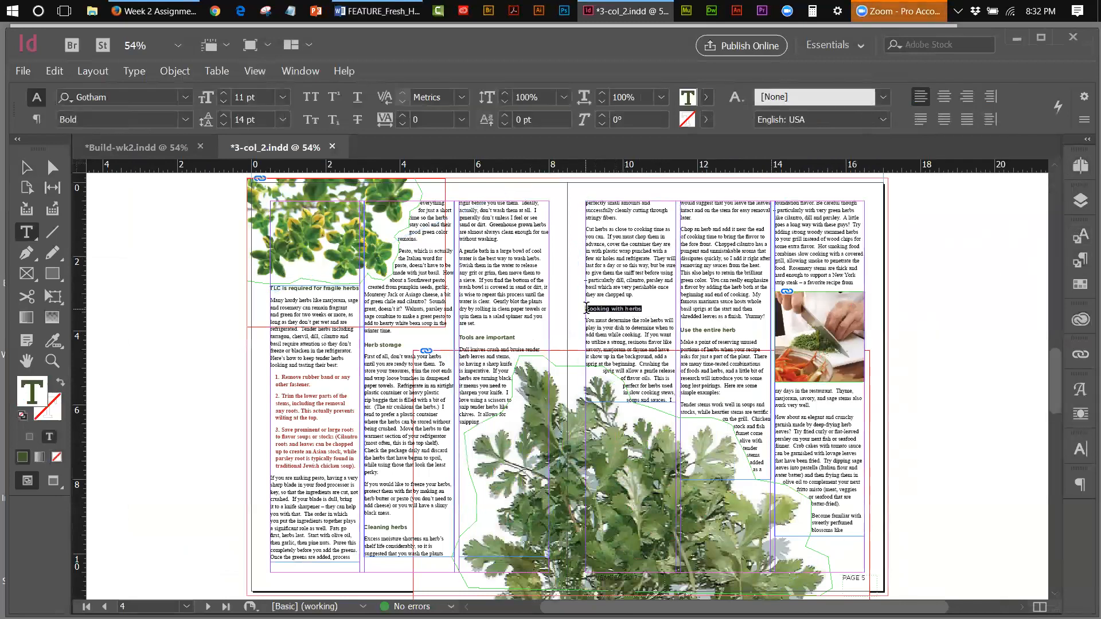
{"action": "left_click", "coordinate": [1082, 261]}
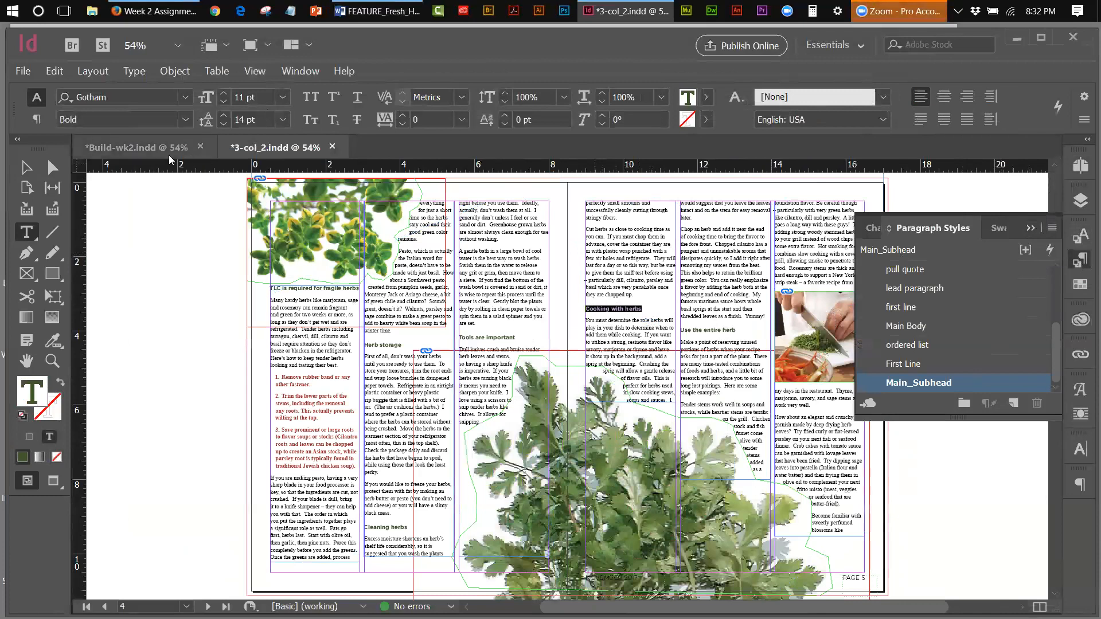
Examine the Main_Subhead style's basic character formats and its indents and spacing, try Optical kerning, and discard the change.
{"action": "double_click", "coordinate": [932, 380]}
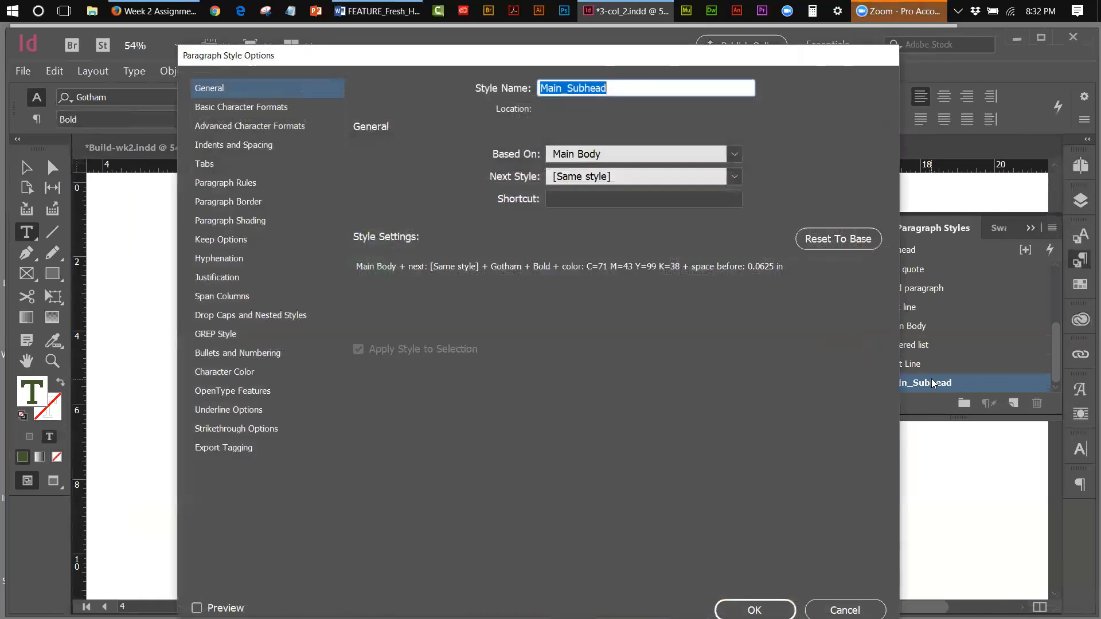
{"action": "left_click", "coordinate": [211, 109]}
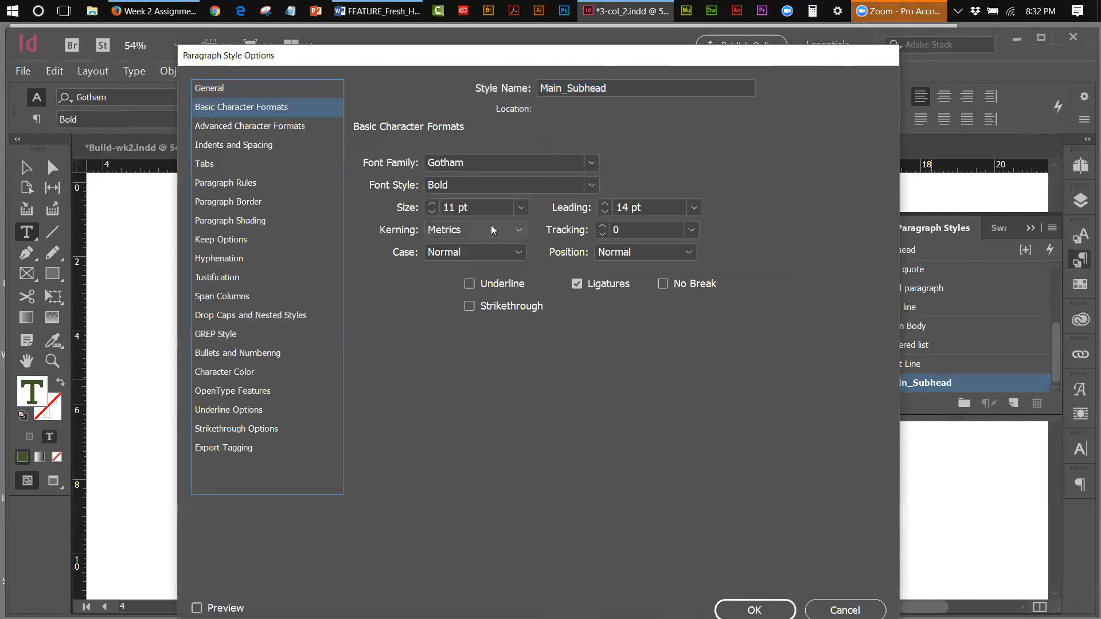
{"action": "left_click", "coordinate": [520, 234]}
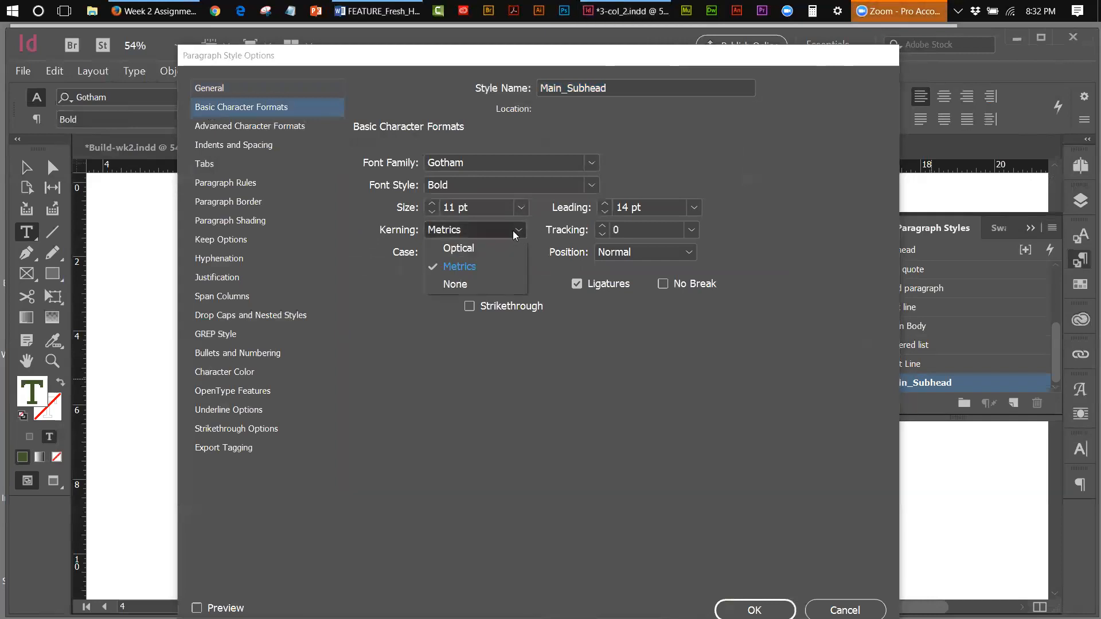
{"action": "left_click", "coordinate": [475, 247]}
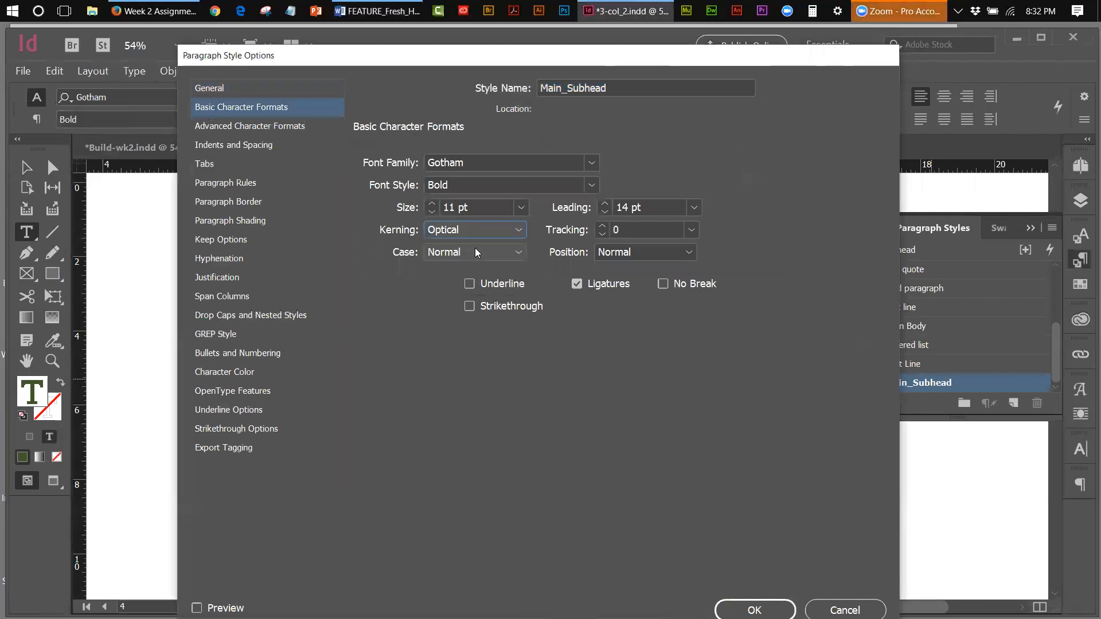
{"action": "left_click", "coordinate": [237, 146]}
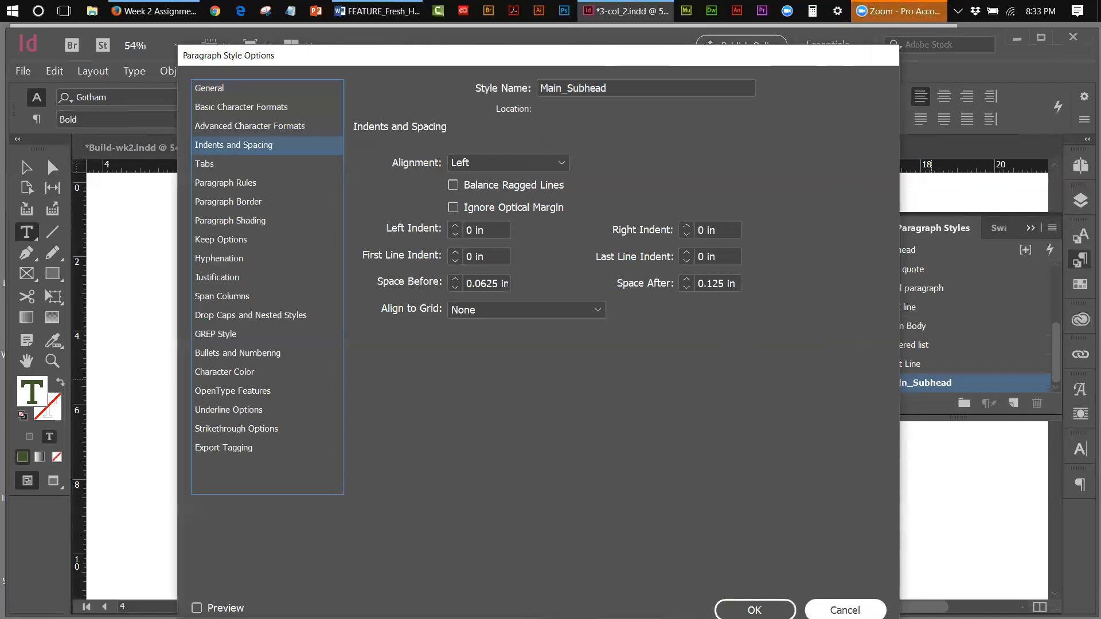
{"action": "left_click", "coordinate": [846, 610]}
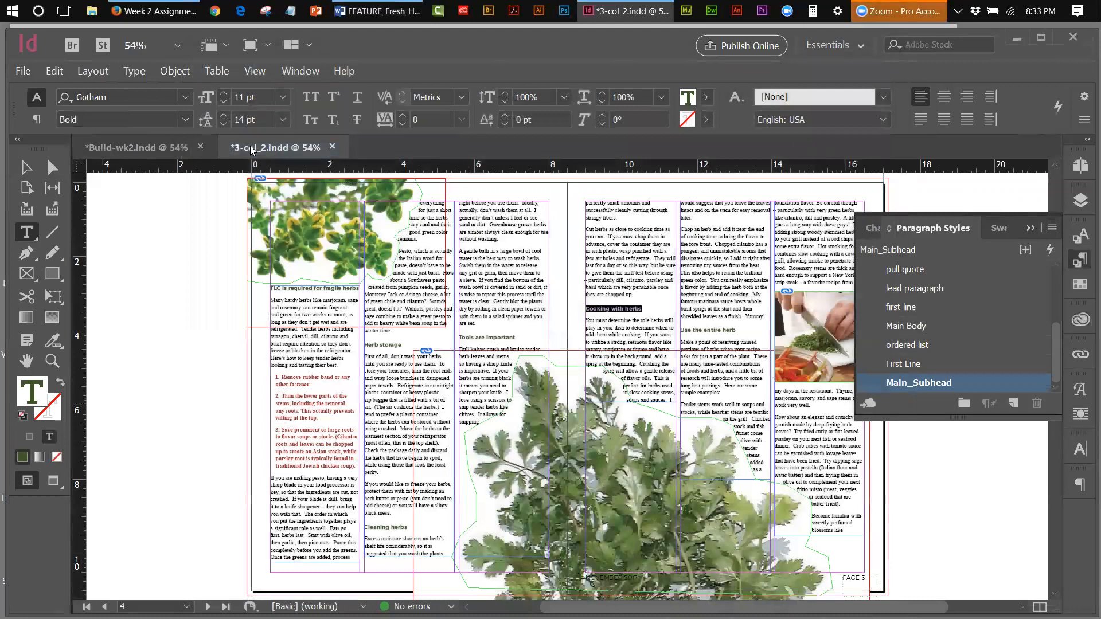
Back in Build-wk2.indd, try Edi-Subhead on page 4's Drying herb subhead, and apply [Basic Paragraph] to it instead.
{"action": "left_click", "coordinate": [169, 154]}
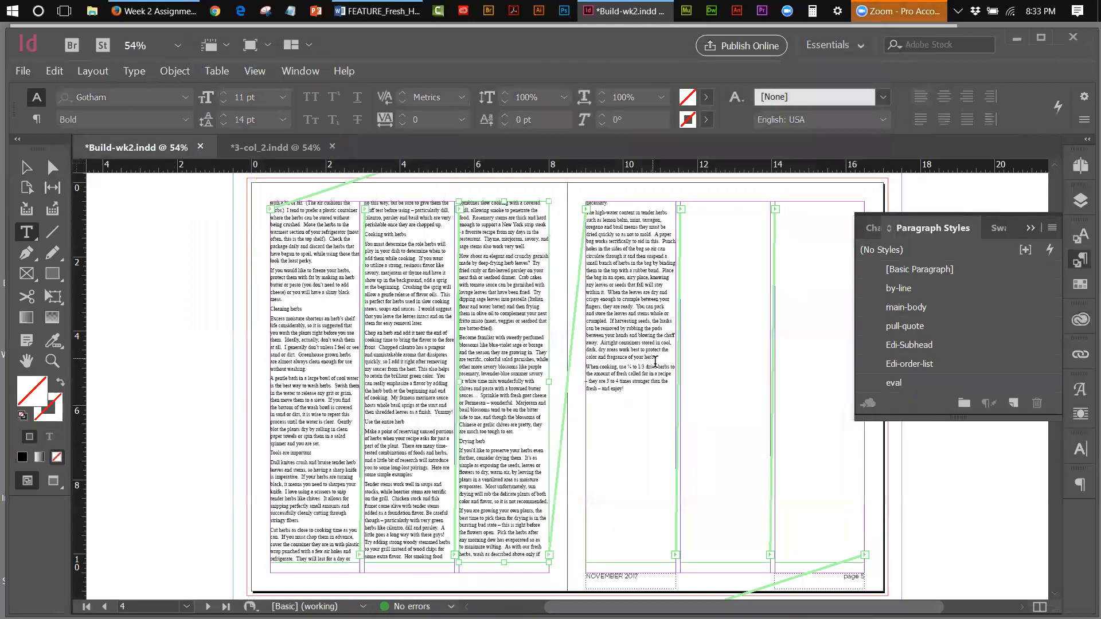
{"action": "triple_click", "coordinate": [490, 441]}
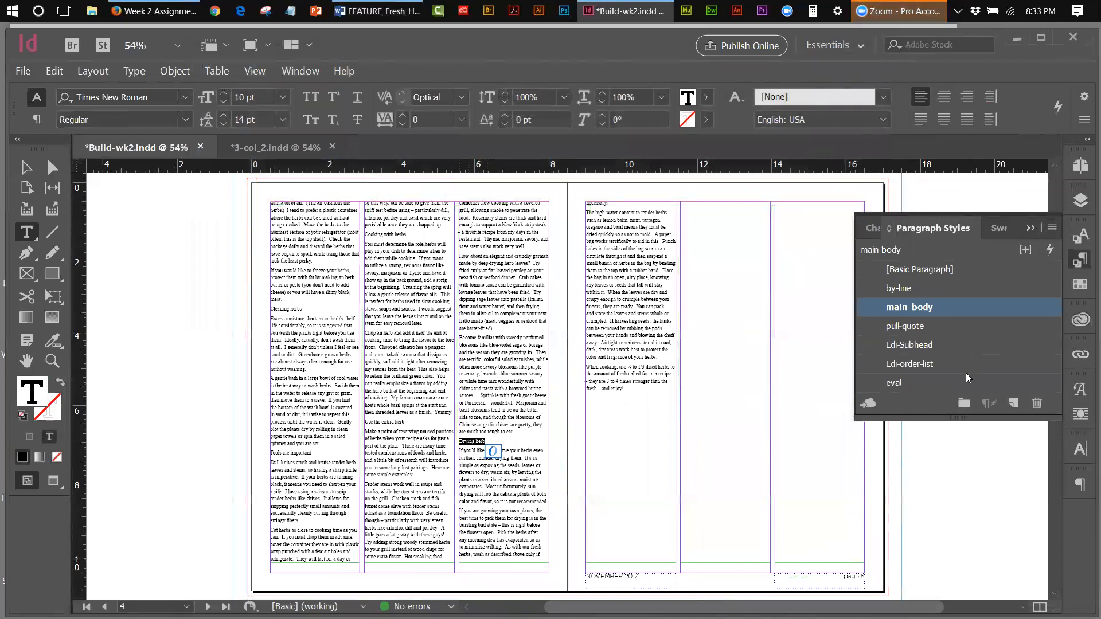
{"action": "left_click", "coordinate": [917, 346]}
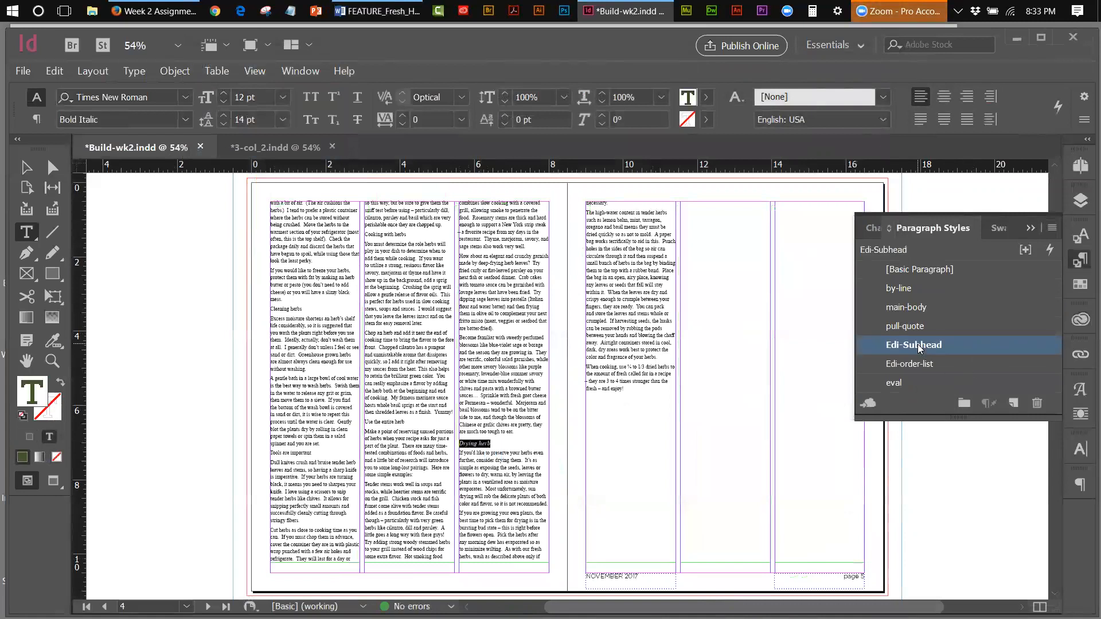
{"action": "left_click", "coordinate": [918, 344]}
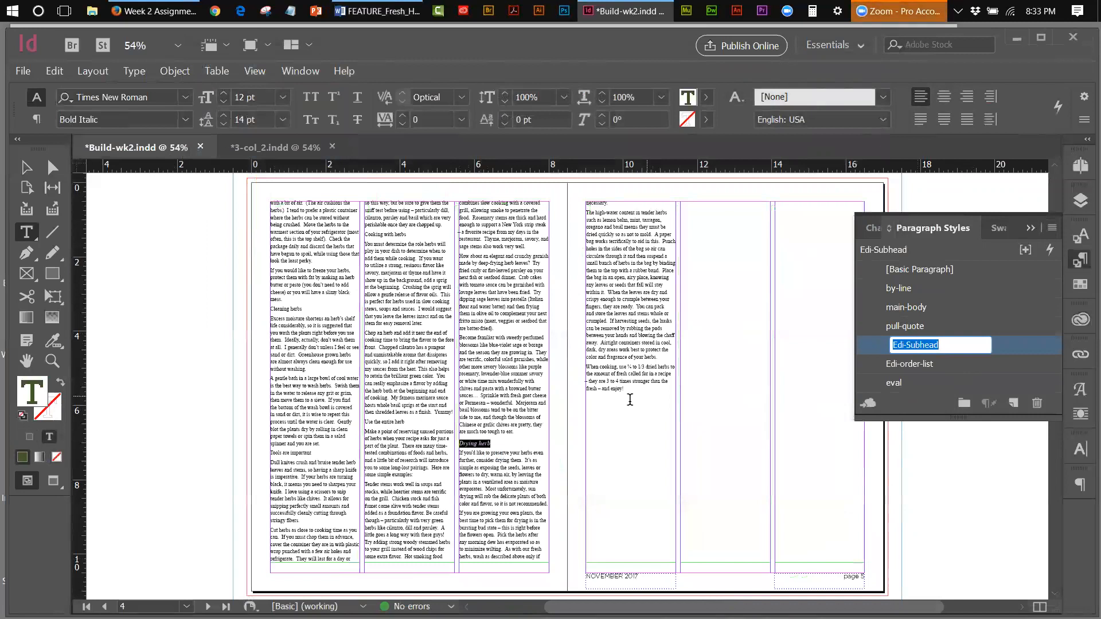
{"action": "key", "text": "Return"}
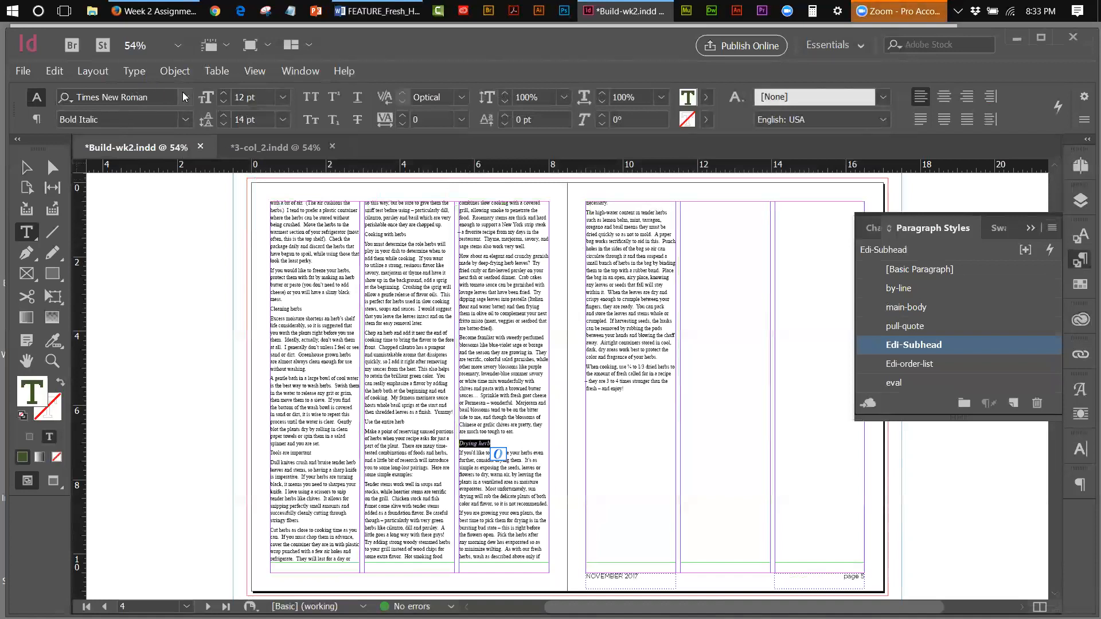
{"action": "left_click", "coordinate": [904, 272]}
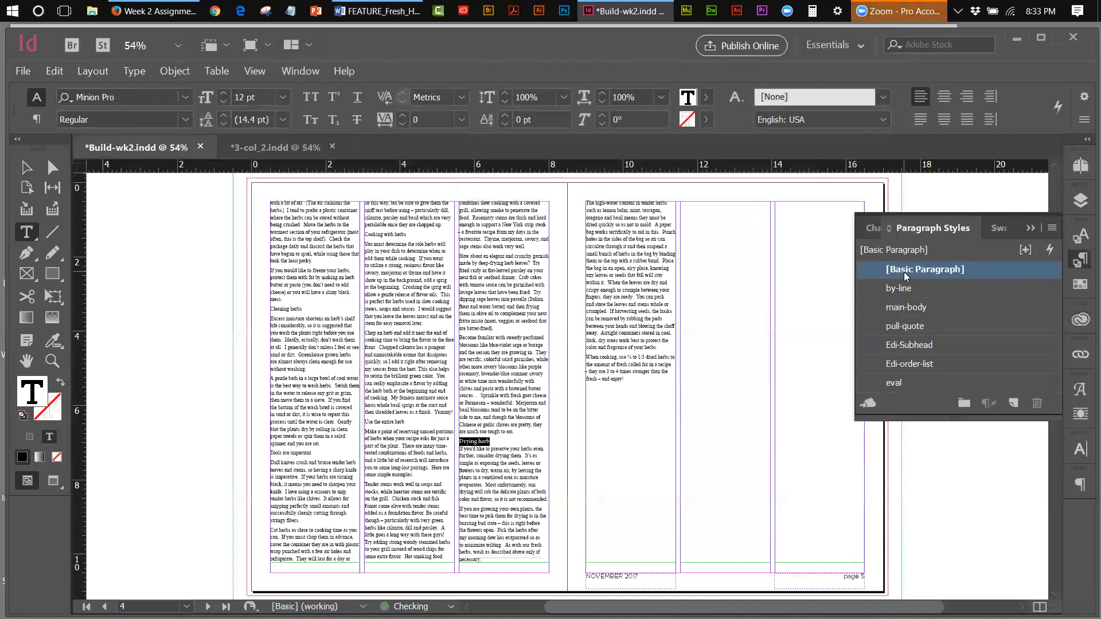
Format the selected Drying herb subhead in Gotham Extra Light at 11 pt with 14 pt leading.
{"action": "left_click", "coordinate": [185, 96]}
{"action": "left_click", "coordinate": [115, 167]}
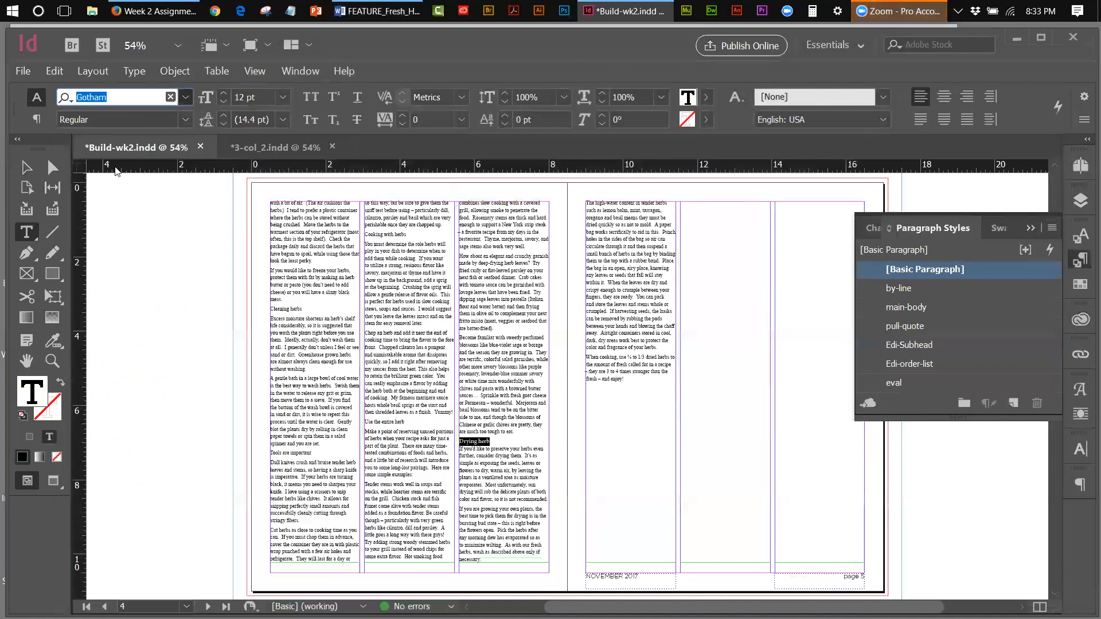
{"action": "key", "text": "Return"}
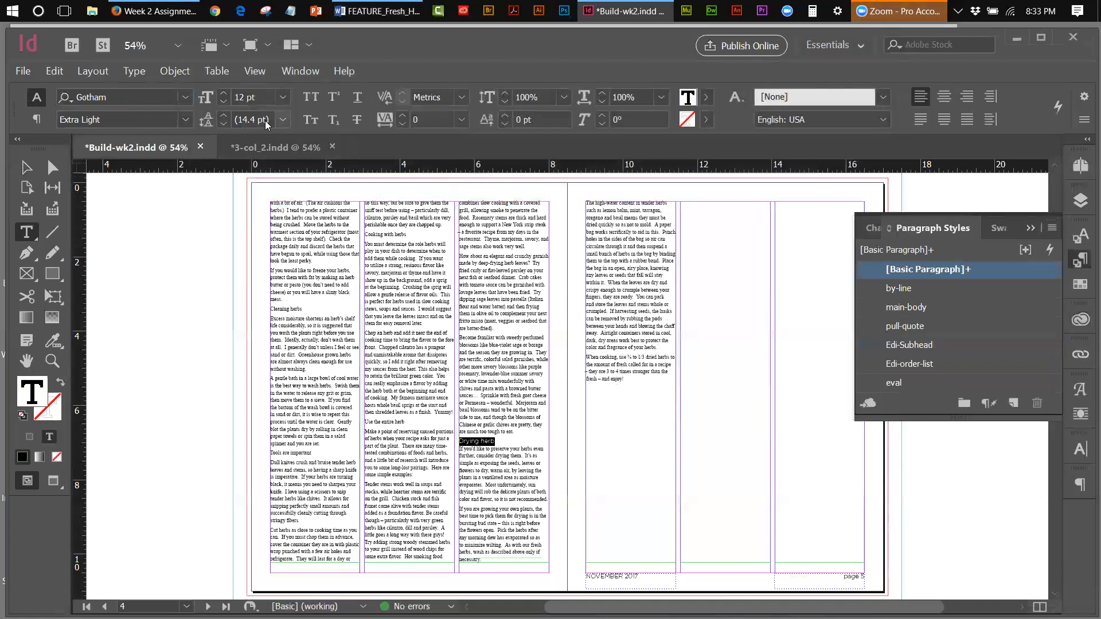
{"action": "left_click", "coordinate": [224, 94]}
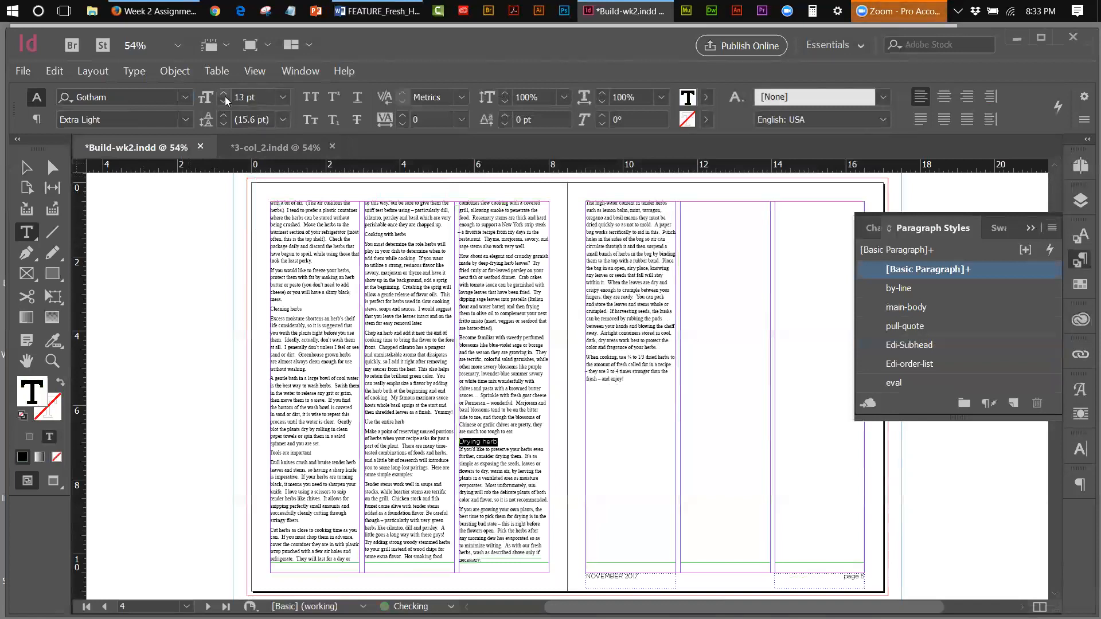
{"action": "double_click", "coordinate": [222, 103]}
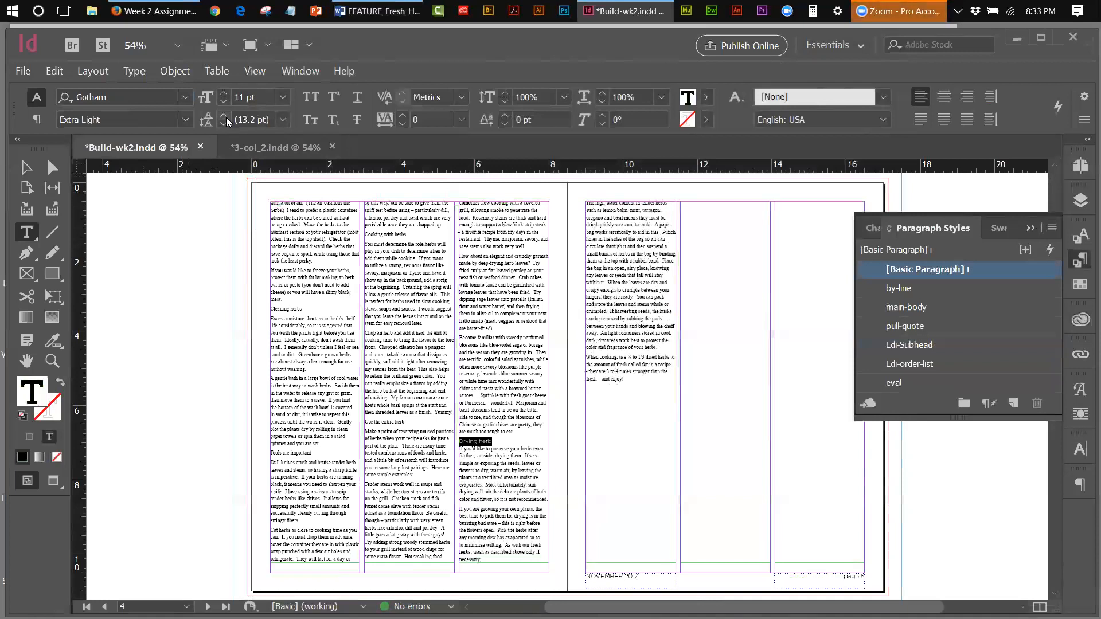
{"action": "left_click", "coordinate": [224, 115]}
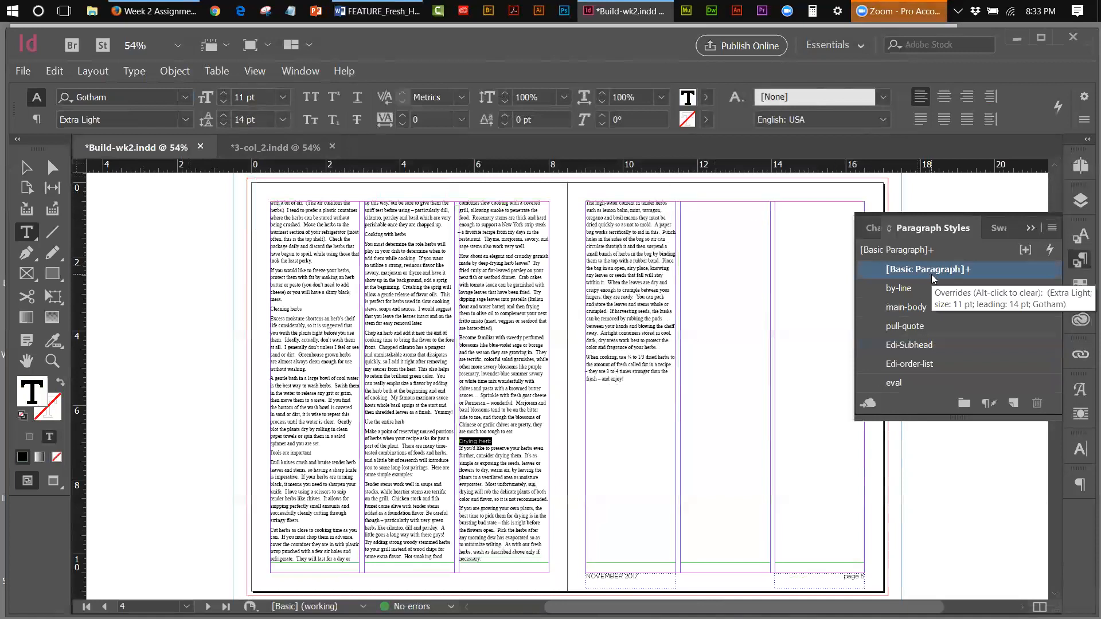
Create a new paragraph style named feature-sub2 from the formatted Drying herb subhead.
{"action": "left_click", "coordinate": [1052, 232]}
{"action": "left_click", "coordinate": [763, 229]}
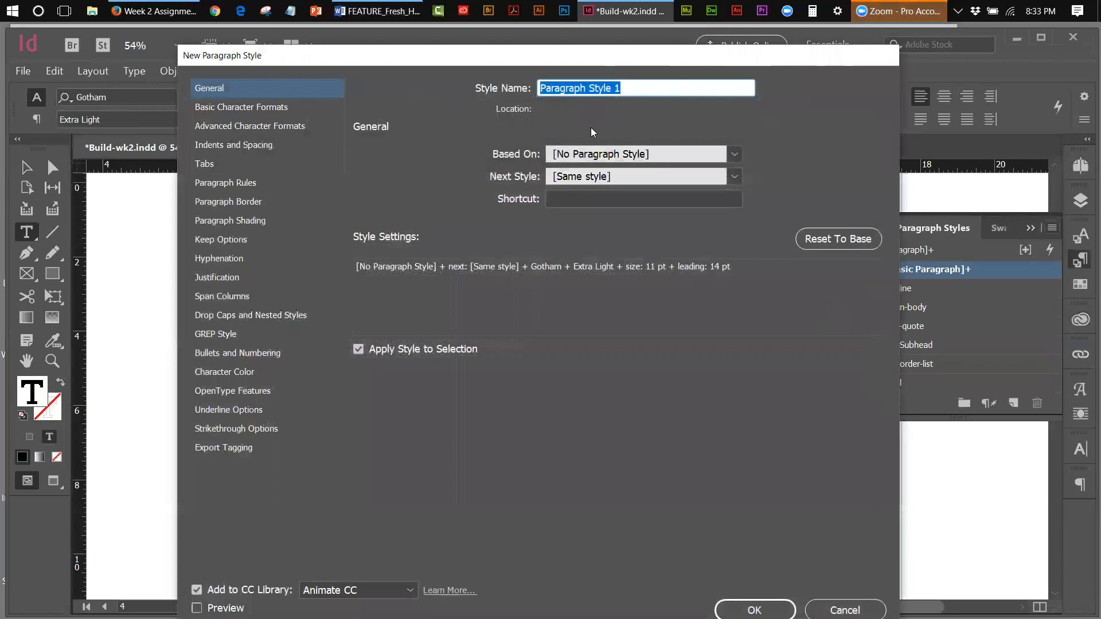
{"action": "type", "text": "fra"}
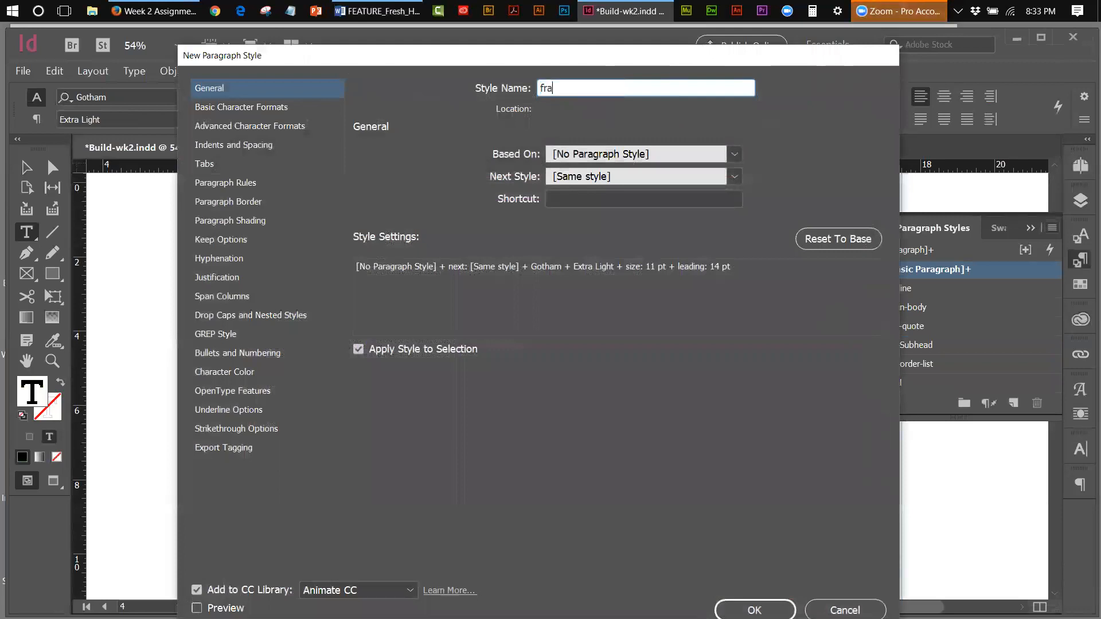
{"action": "type", "text": "ture"}
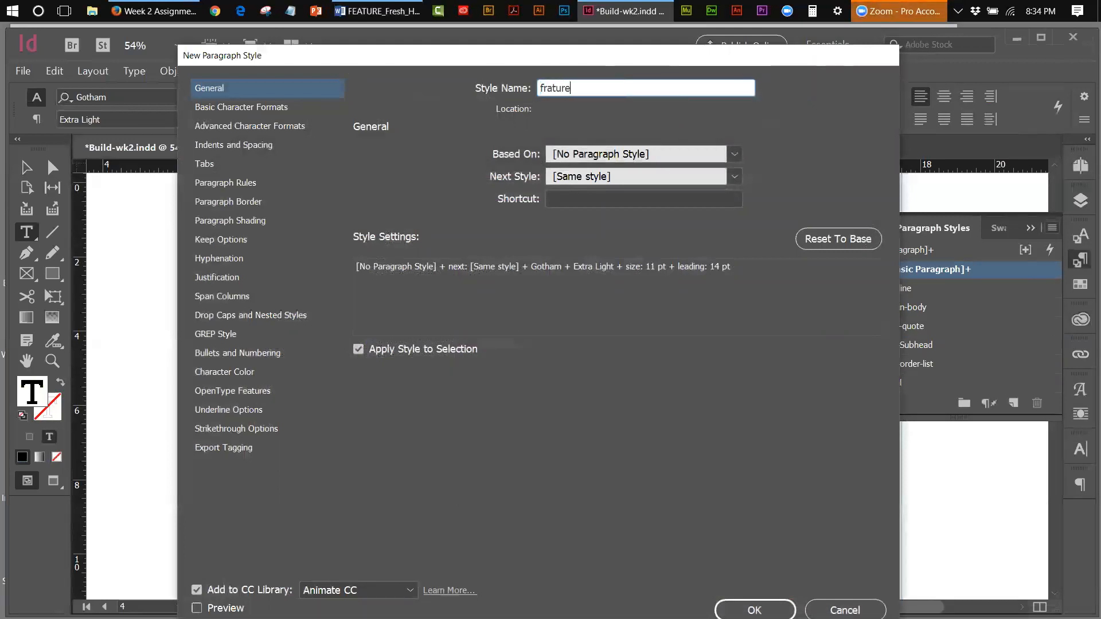
{"action": "type", "text": "-dub"}
{"action": "left_click", "coordinate": [546, 88]}
{"action": "key", "text": "BackSpace"}
{"action": "type", "text": "e"}
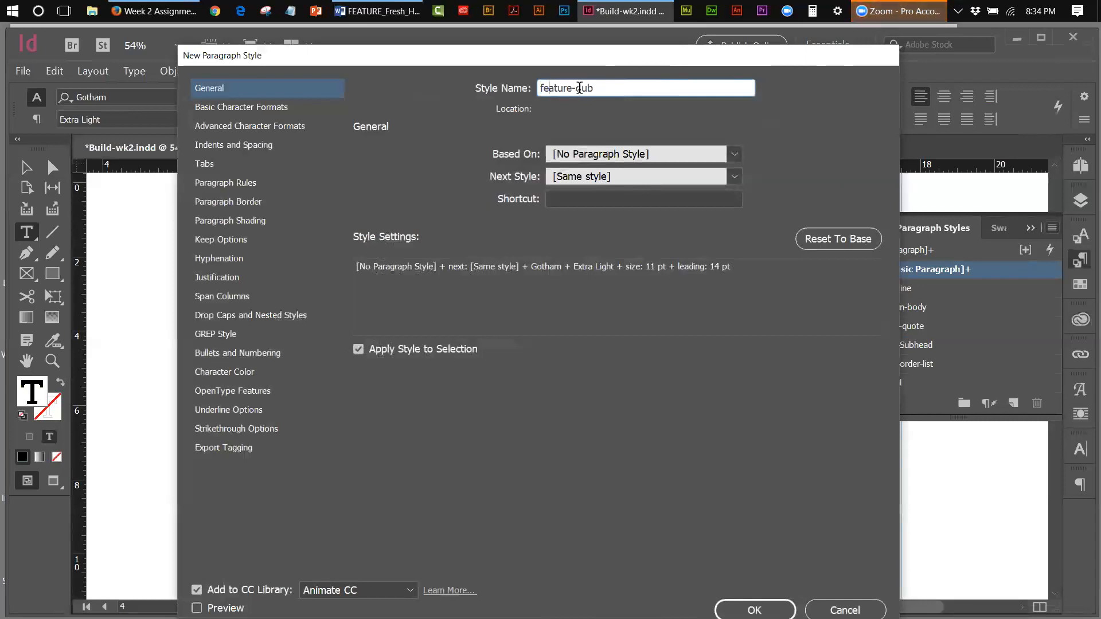
{"action": "left_click_drag", "start_coordinate": [581, 87], "coordinate": [576, 87]}
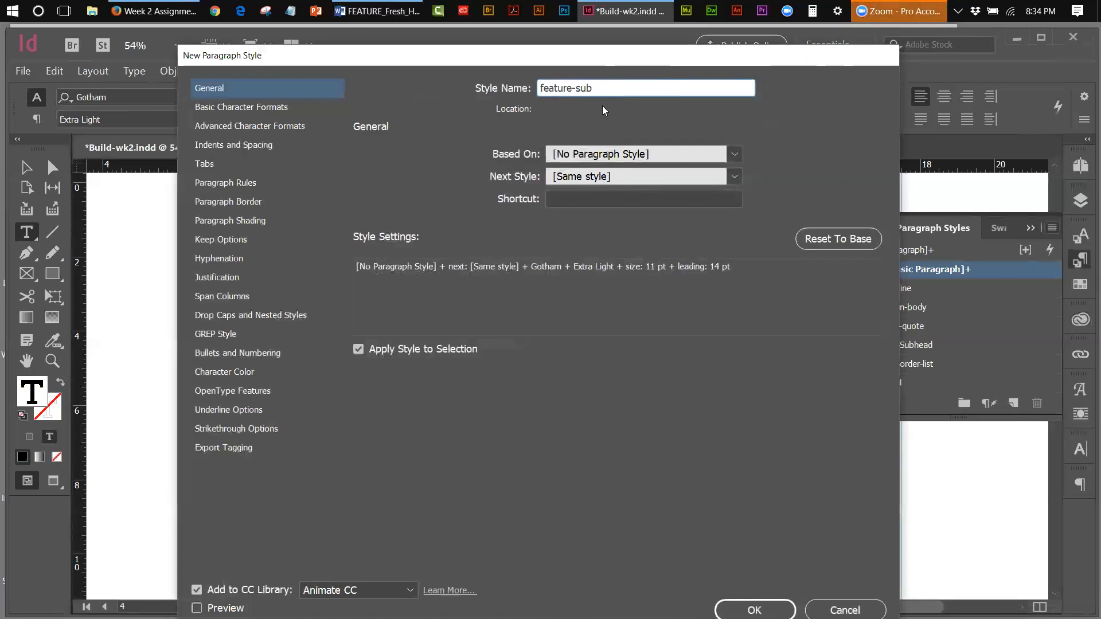
{"action": "type", "text": "2"}
{"action": "left_click", "coordinate": [782, 607]}
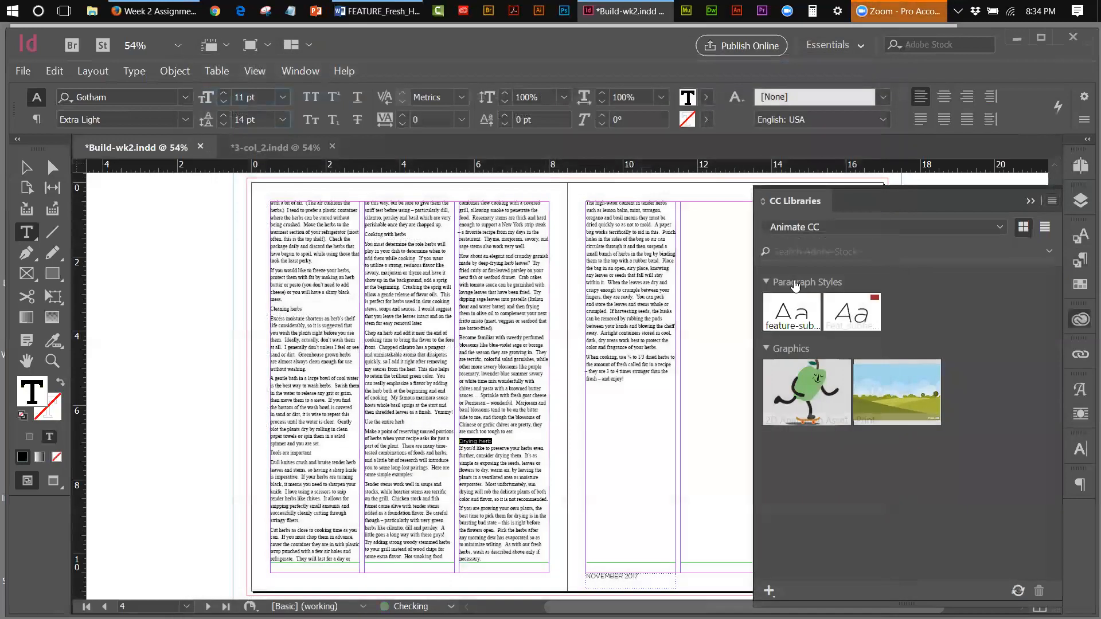
Edit the feature-sub2 paragraph style and set its font style to Bold.
{"action": "left_click", "coordinate": [1027, 201]}
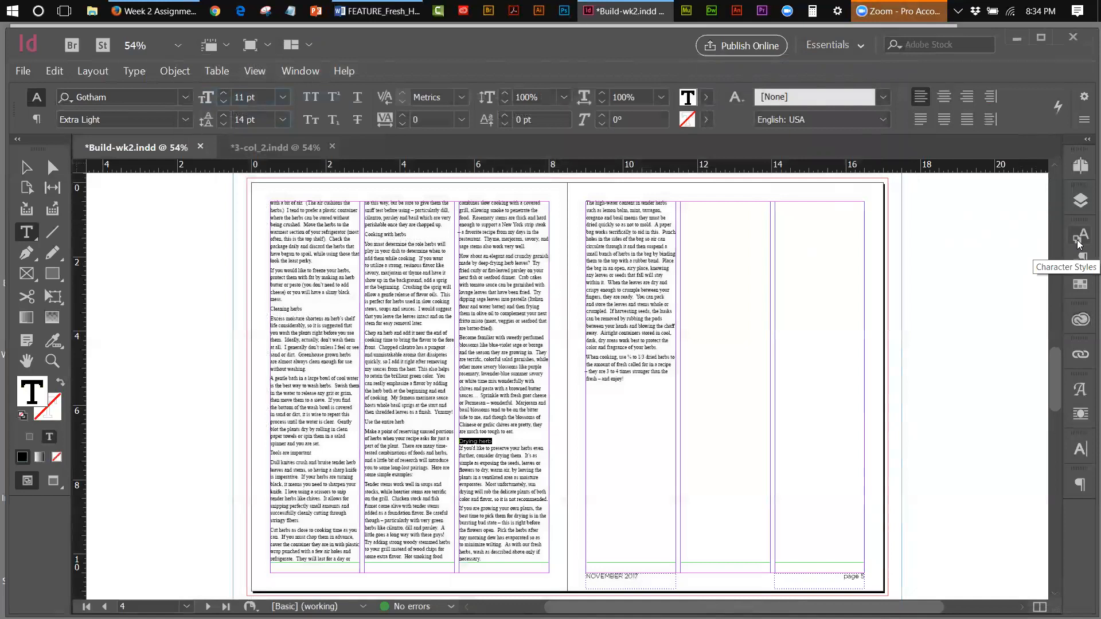
{"action": "left_click", "coordinate": [1081, 259]}
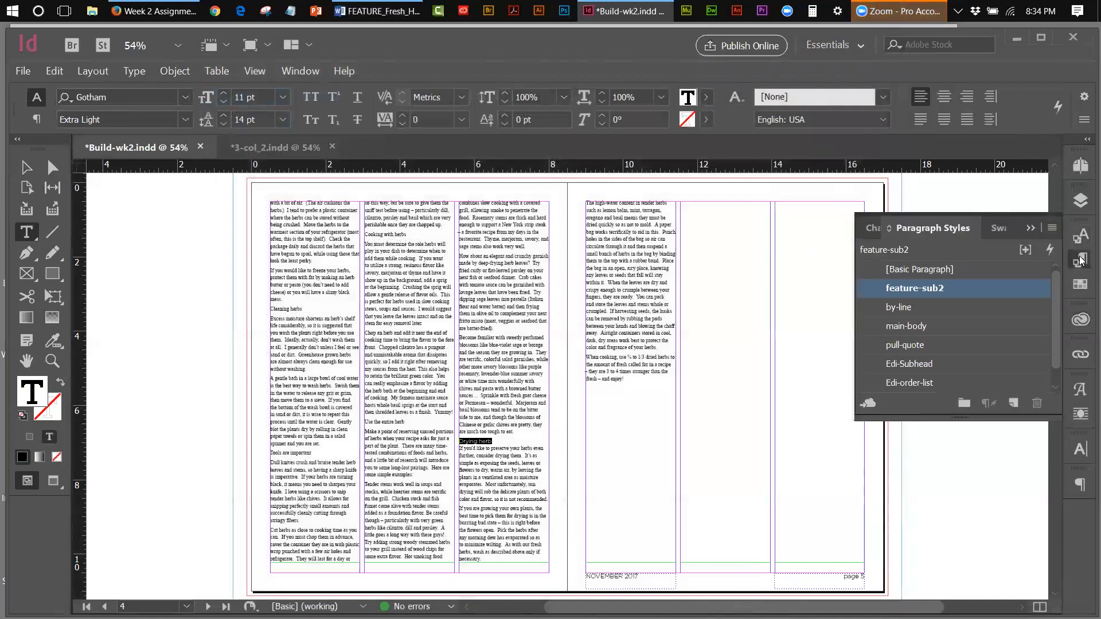
{"action": "double_click", "coordinate": [941, 289]}
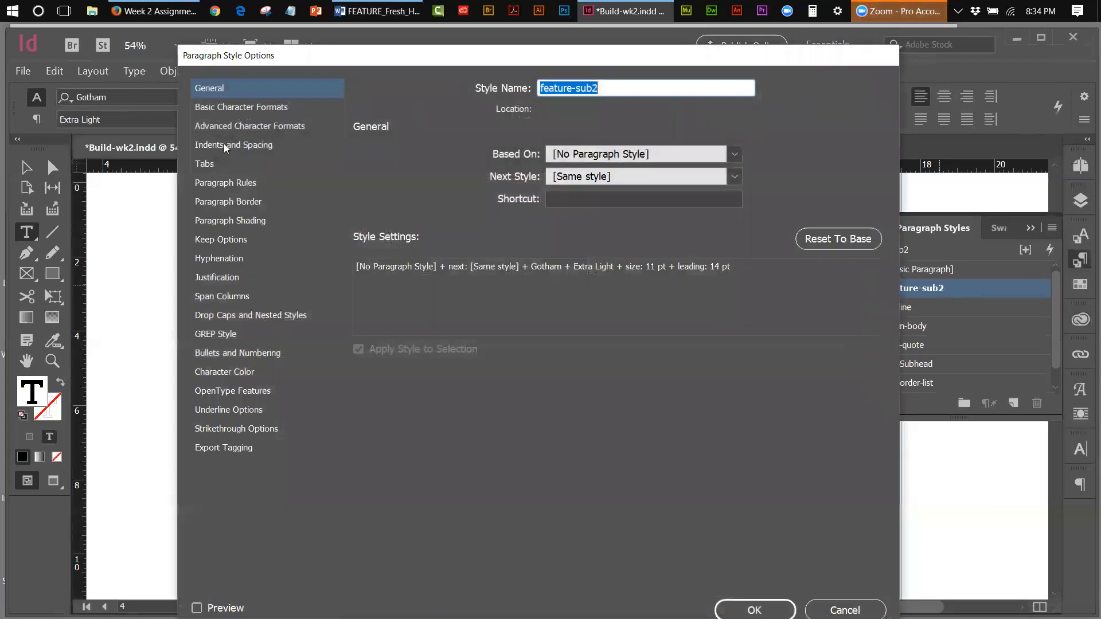
{"action": "left_click", "coordinate": [218, 108]}
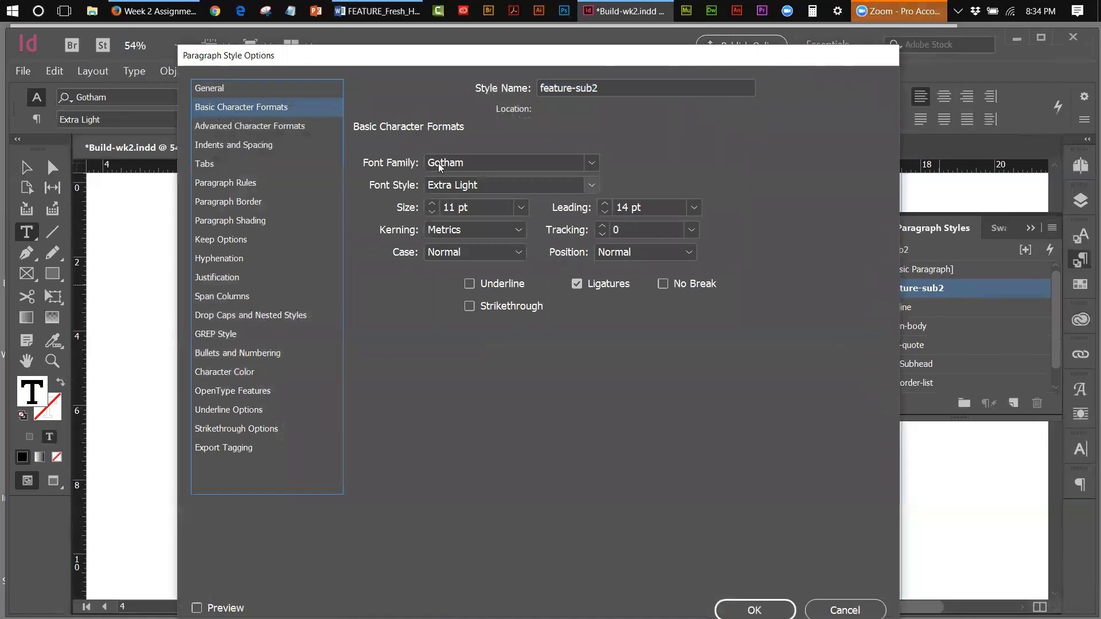
{"action": "left_click", "coordinate": [590, 185]}
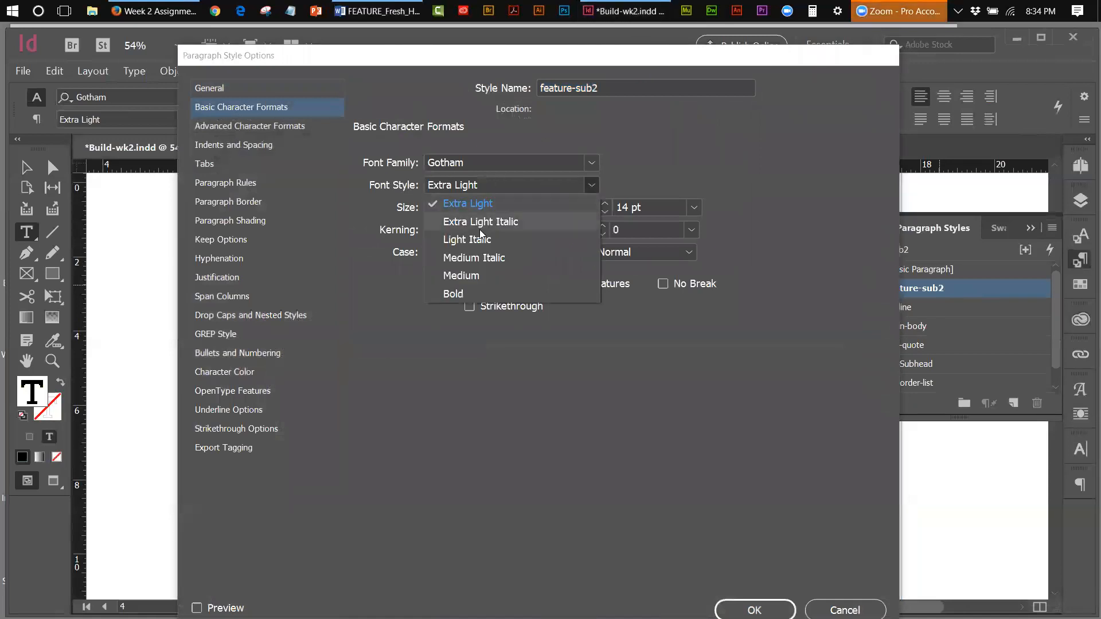
{"action": "left_click", "coordinate": [458, 291]}
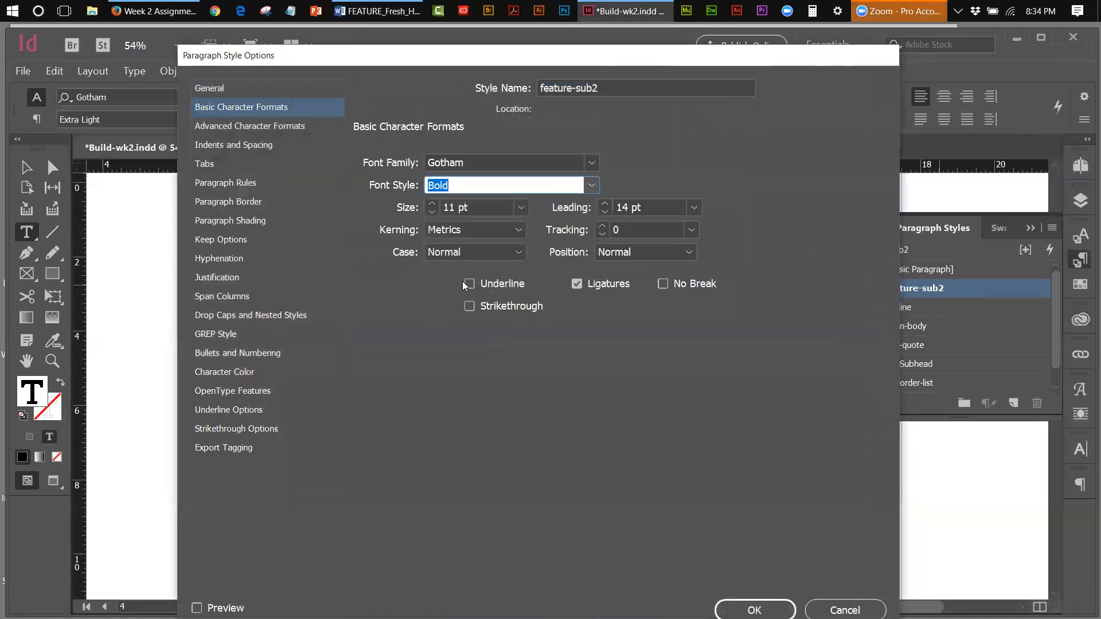
Set the feature-sub2 style's space before to 0.0625 in and space after to 0.125 in.
{"action": "left_click", "coordinate": [241, 144]}
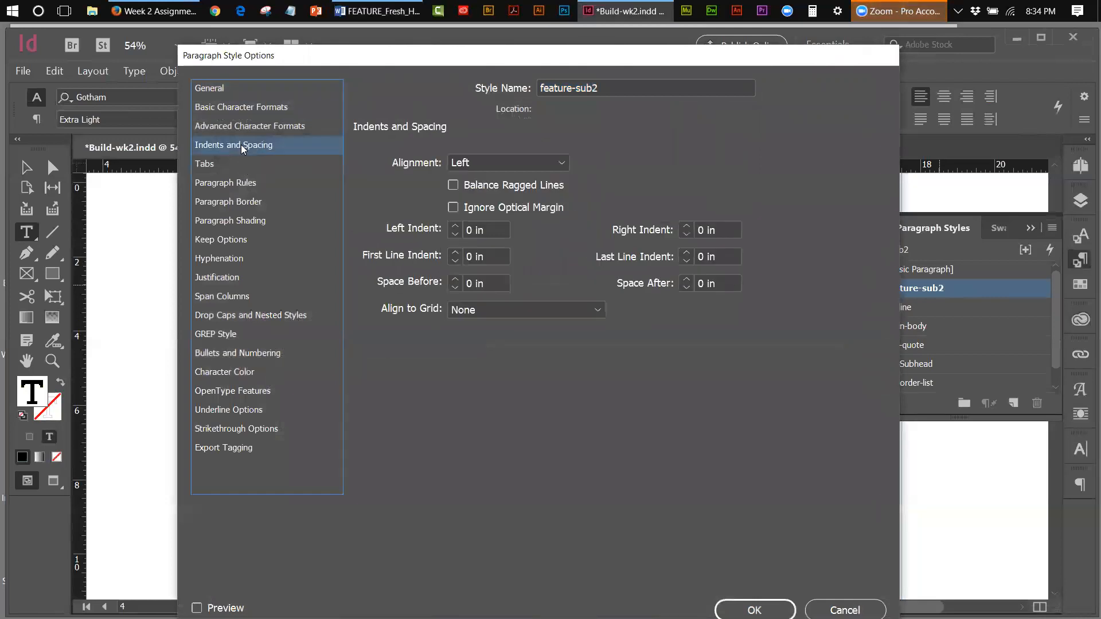
{"action": "left_click", "coordinate": [456, 280]}
{"action": "left_click", "coordinate": [687, 280]}
{"action": "left_click", "coordinate": [688, 280]}
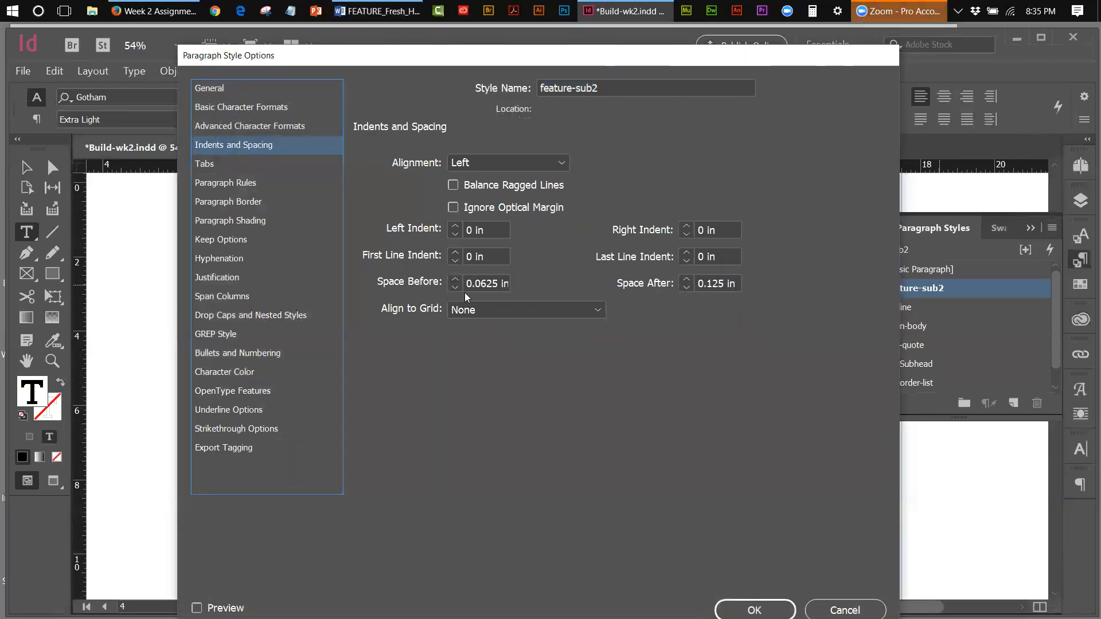
Set the feature-sub2 style's character color to the dark green C=71 M=43 Y=99 K=38, save the style, and deselect everything.
{"action": "left_click", "coordinate": [248, 374]}
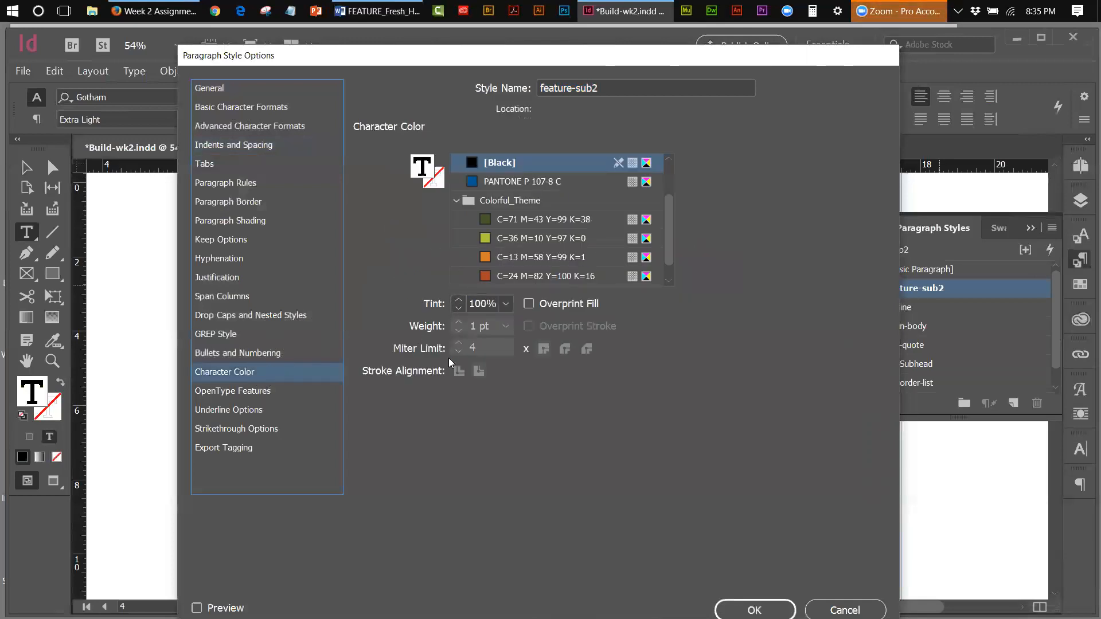
{"action": "left_click", "coordinate": [227, 147]}
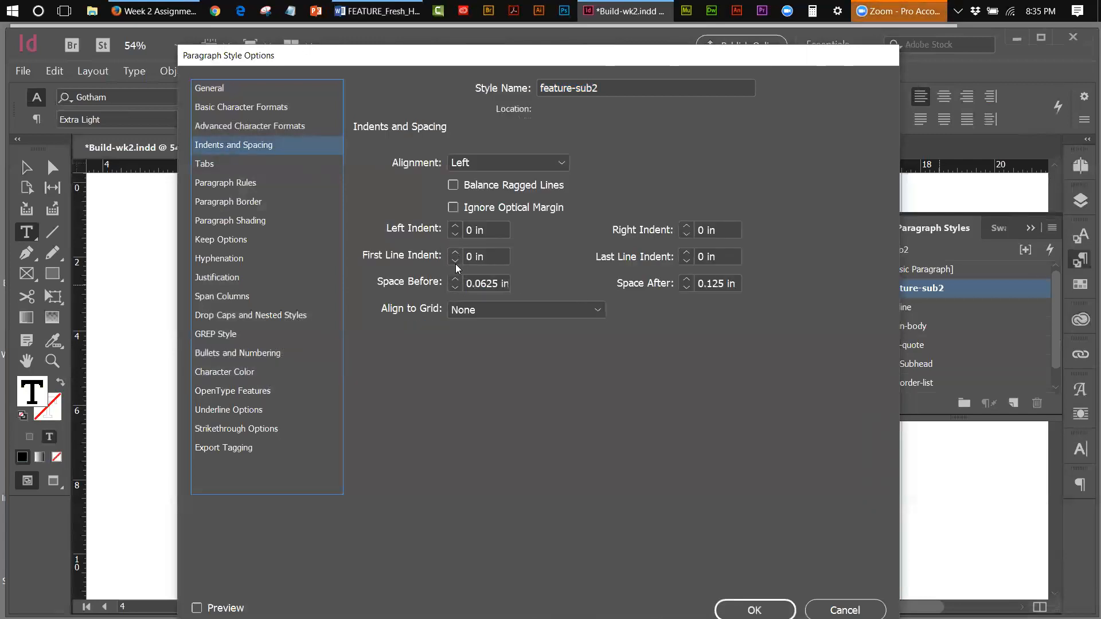
{"action": "left_click", "coordinate": [226, 371]}
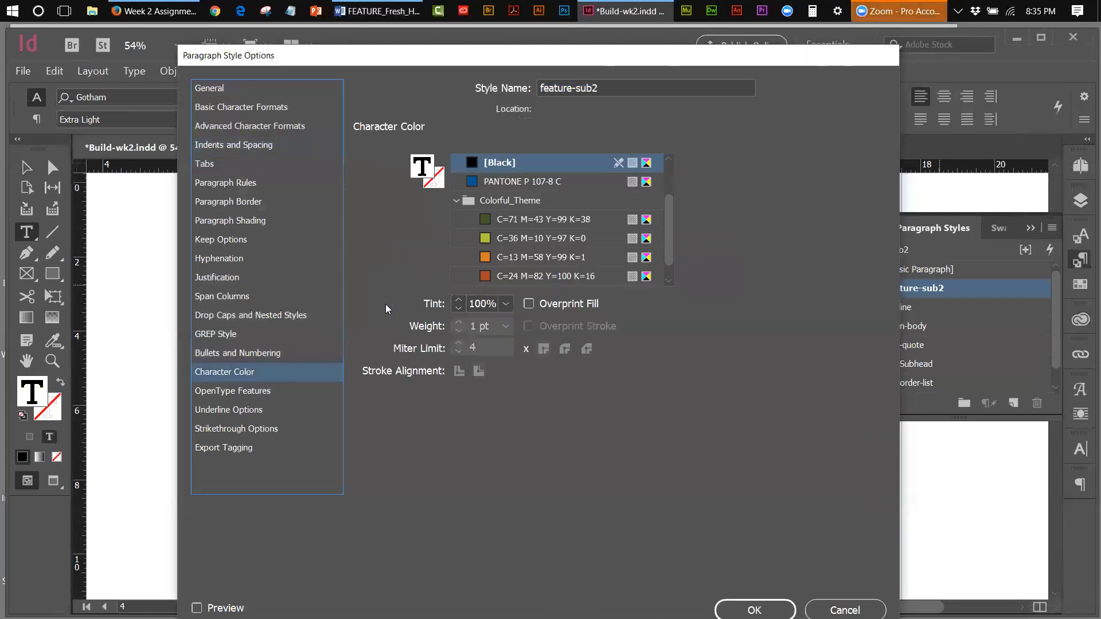
{"action": "left_click", "coordinate": [487, 219]}
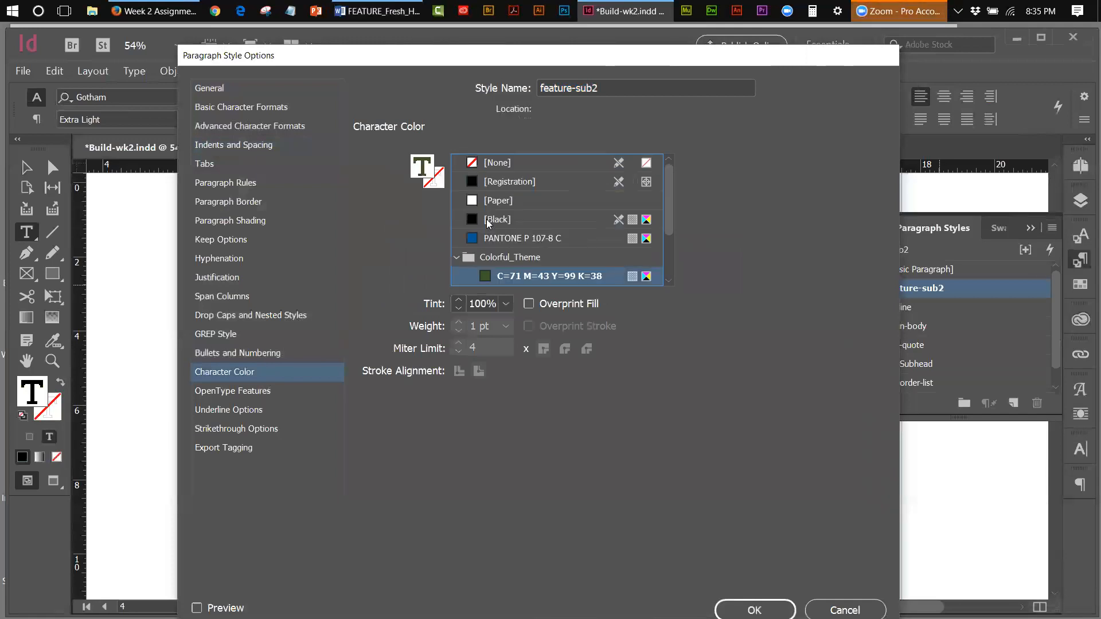
{"action": "left_click", "coordinate": [754, 610]}
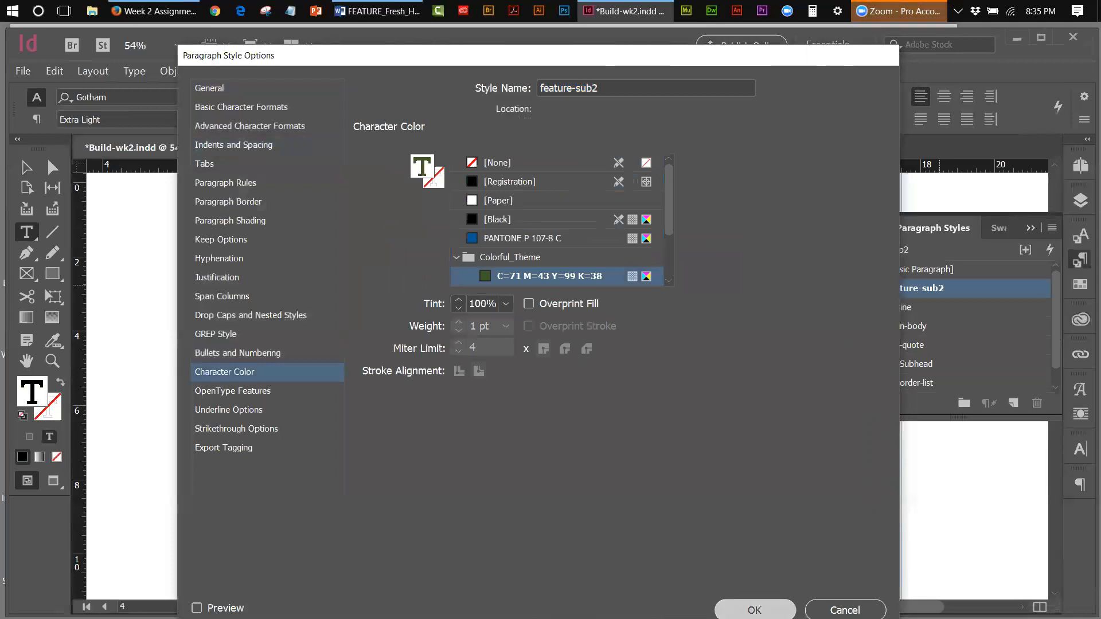
{"action": "left_click", "coordinate": [26, 167]}
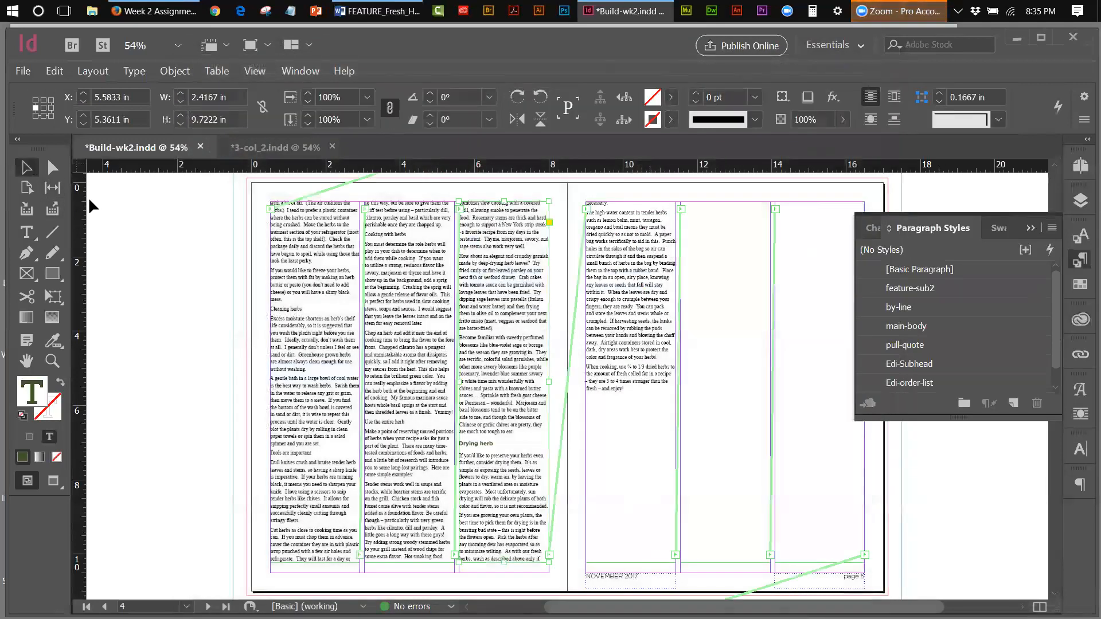
{"action": "left_click", "coordinate": [90, 209]}
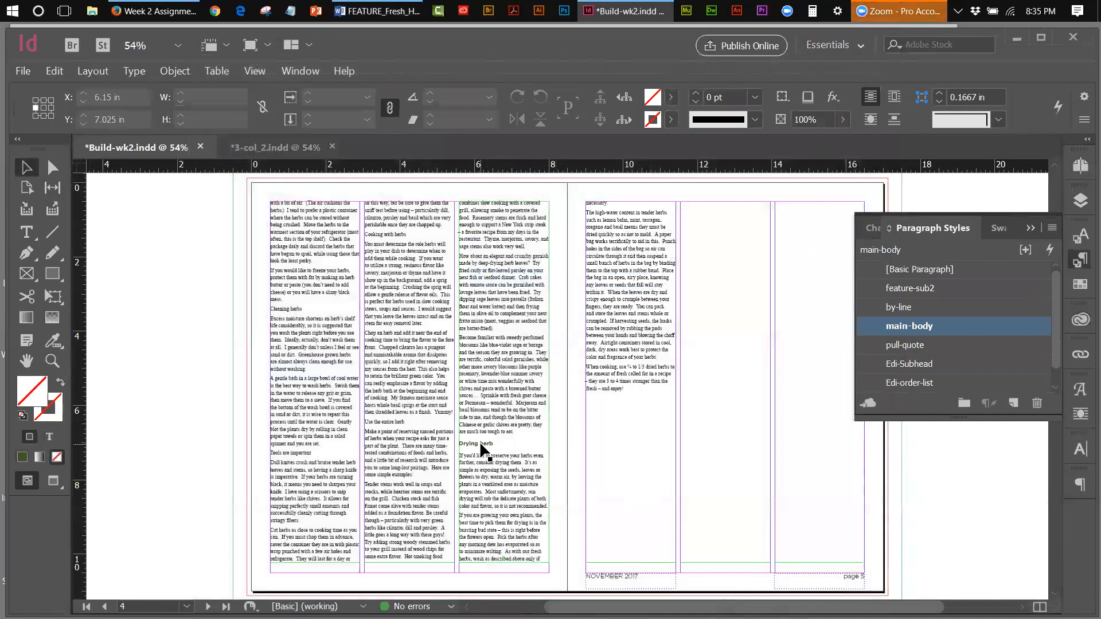
Apply the feature-sub2 style to the "Use the entire herb" and "Cleaning herbs" subheads on page 4.
{"action": "double_click", "coordinate": [408, 422]}
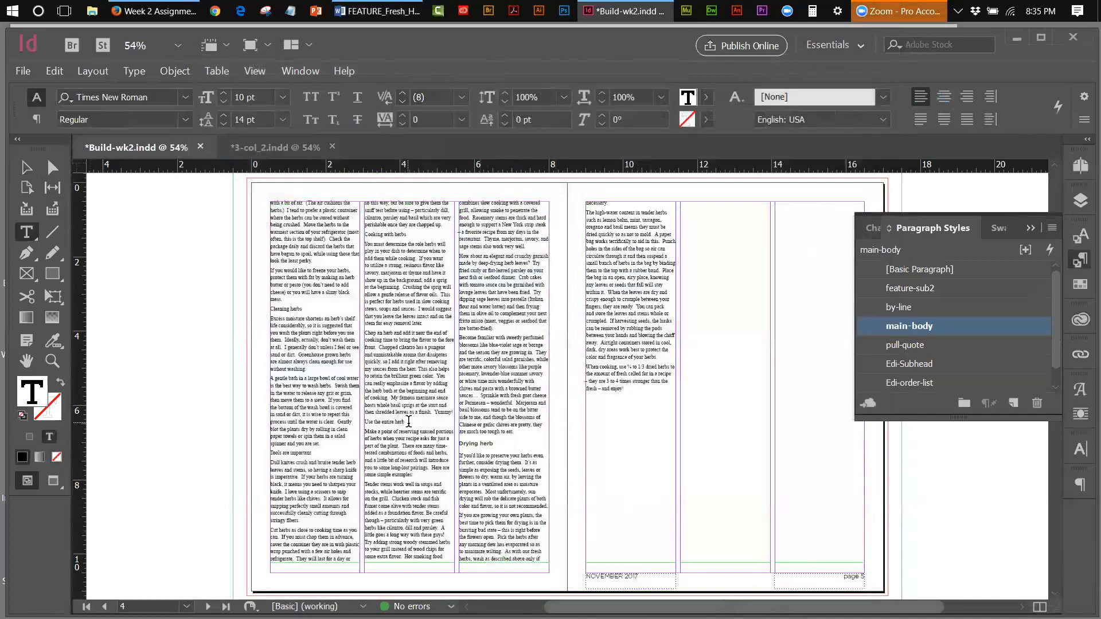
{"action": "left_click_drag", "start_coordinate": [409, 421], "coordinate": [363, 417]}
{"action": "left_click", "coordinate": [900, 290]}
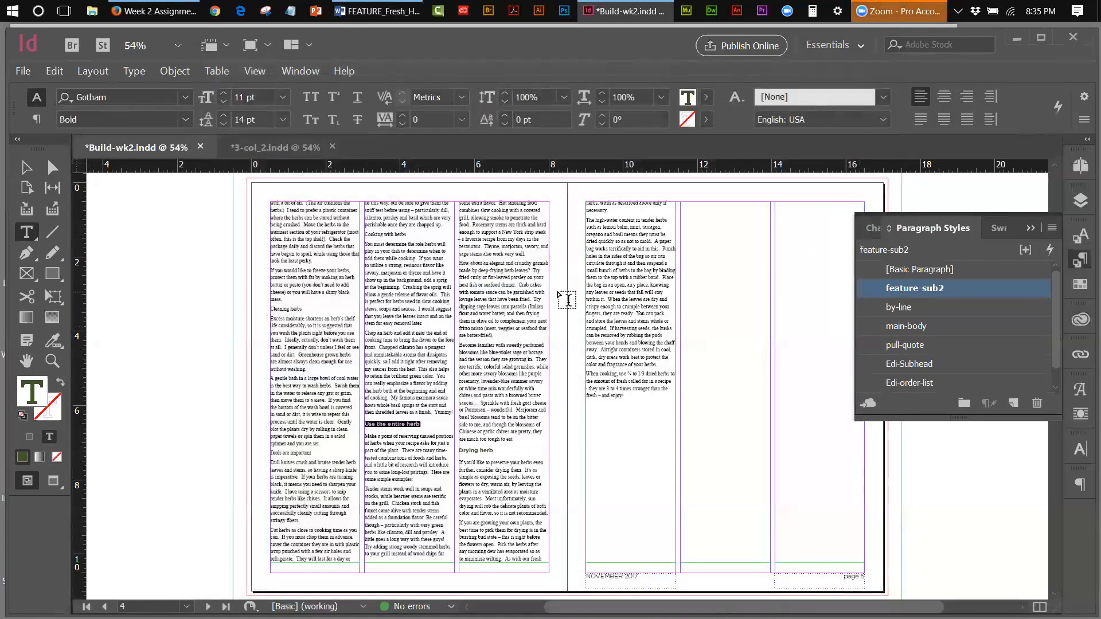
{"action": "left_click", "coordinate": [298, 309]}
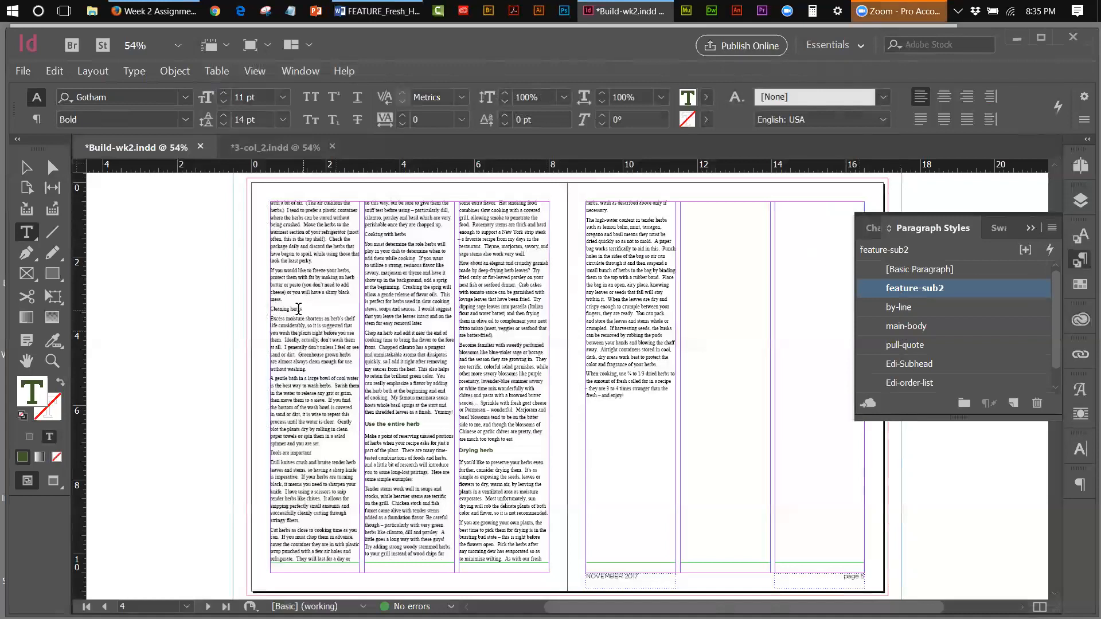
{"action": "left_click_drag", "start_coordinate": [270, 310], "coordinate": [302, 309]}
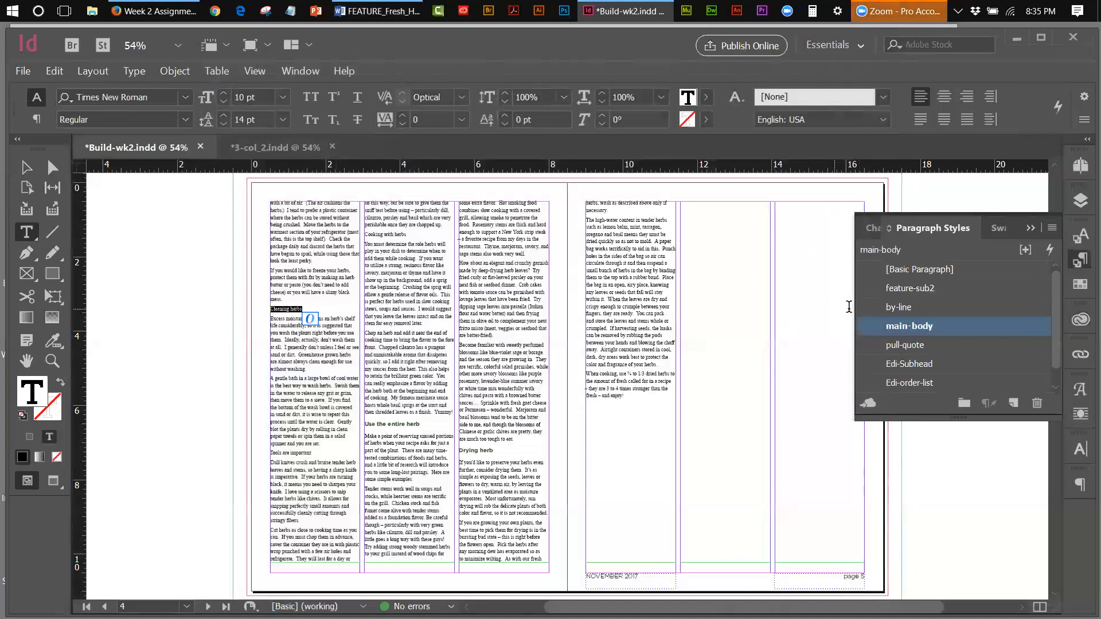
{"action": "left_click", "coordinate": [904, 290]}
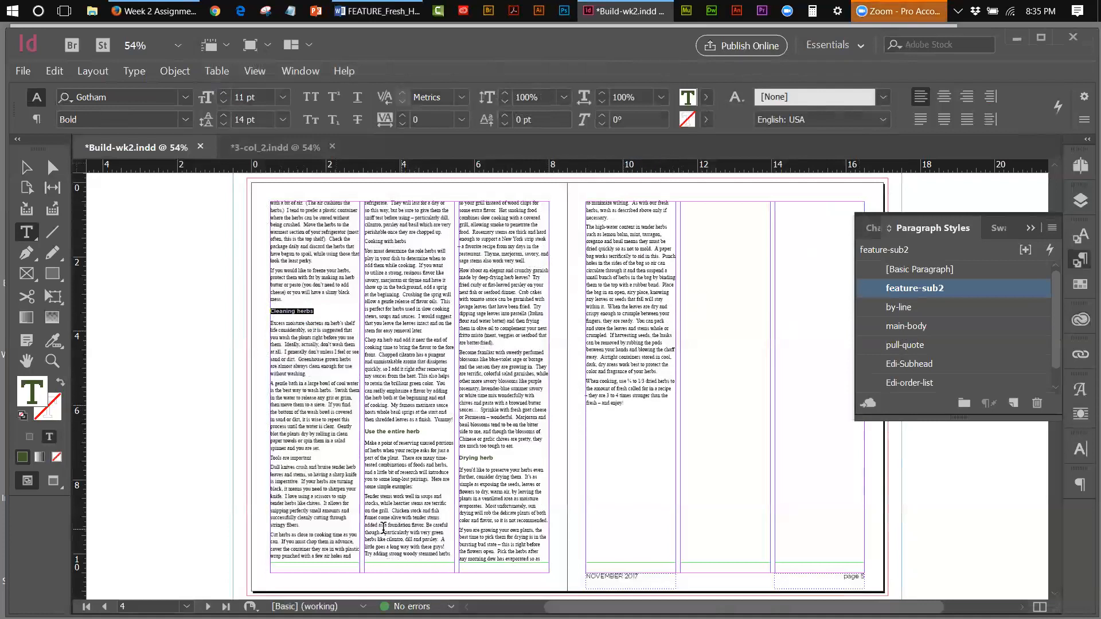
Apply the feature-sub2 style to the "Tools are important" and "Cooking with herbs" subheads on page 4.
{"action": "left_click_drag", "start_coordinate": [318, 457], "coordinate": [273, 455]}
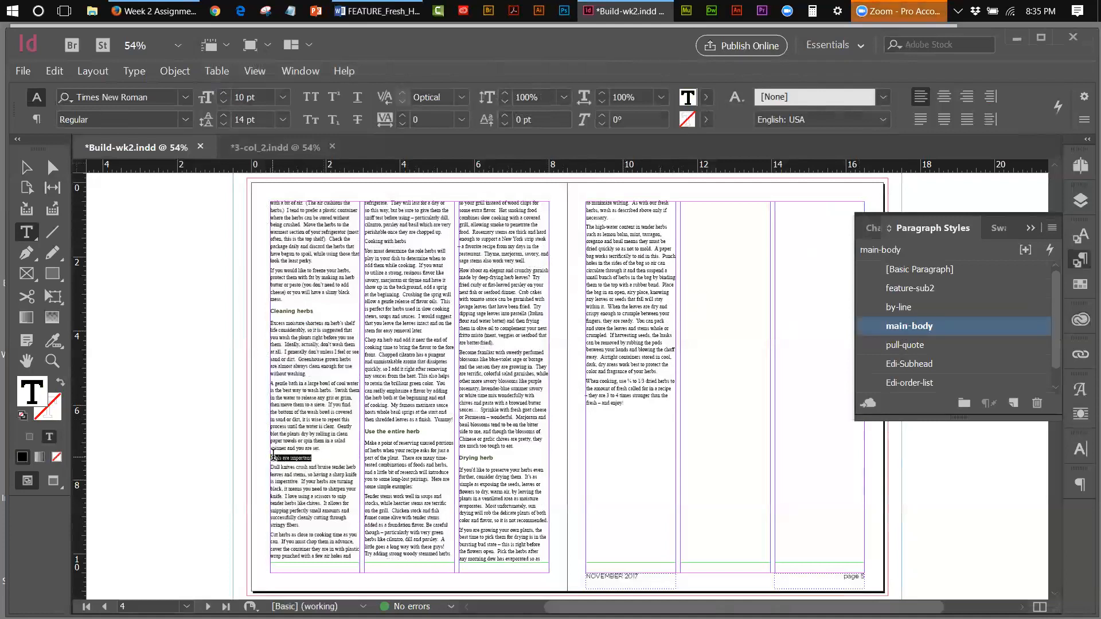
{"action": "left_click", "coordinate": [906, 292]}
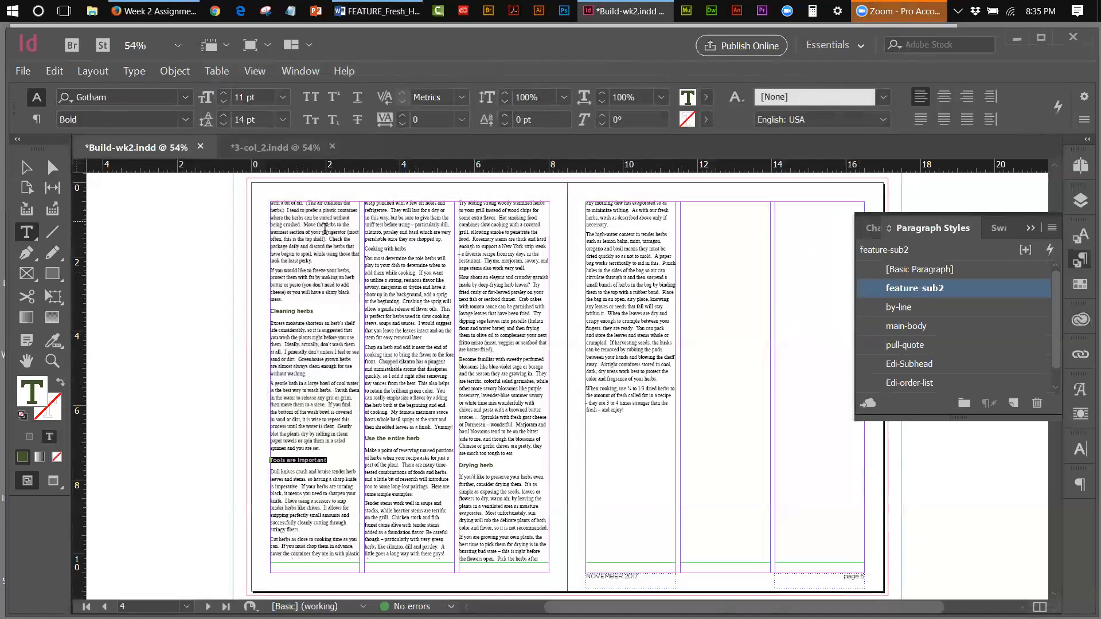
{"action": "left_click", "coordinate": [411, 248]}
{"action": "left_click_drag", "start_coordinate": [412, 247], "coordinate": [365, 248]}
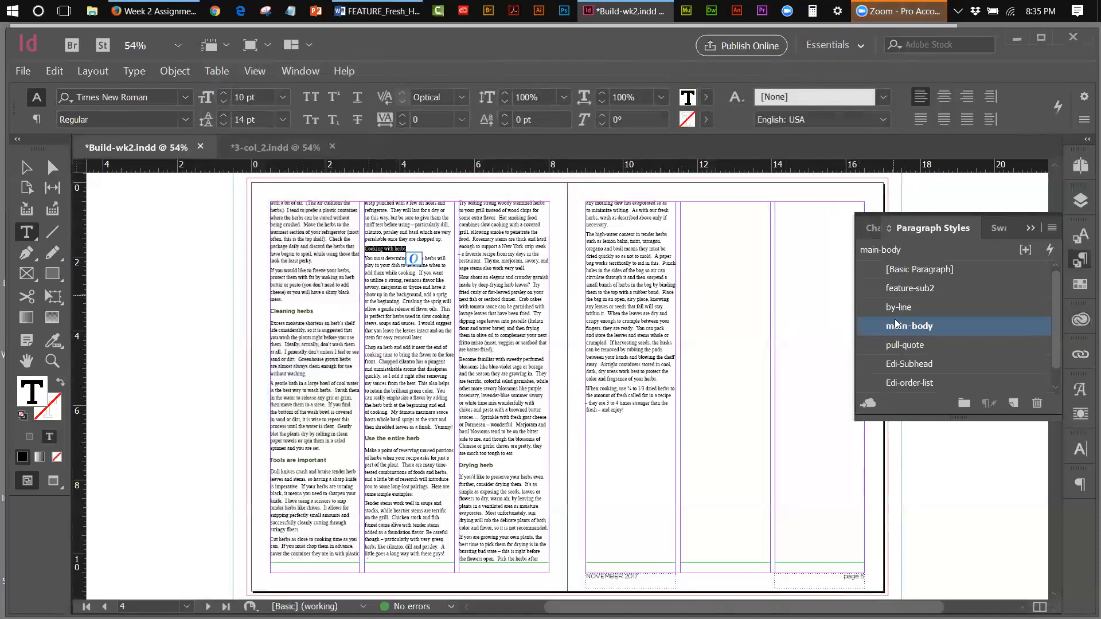
{"action": "left_click", "coordinate": [897, 289]}
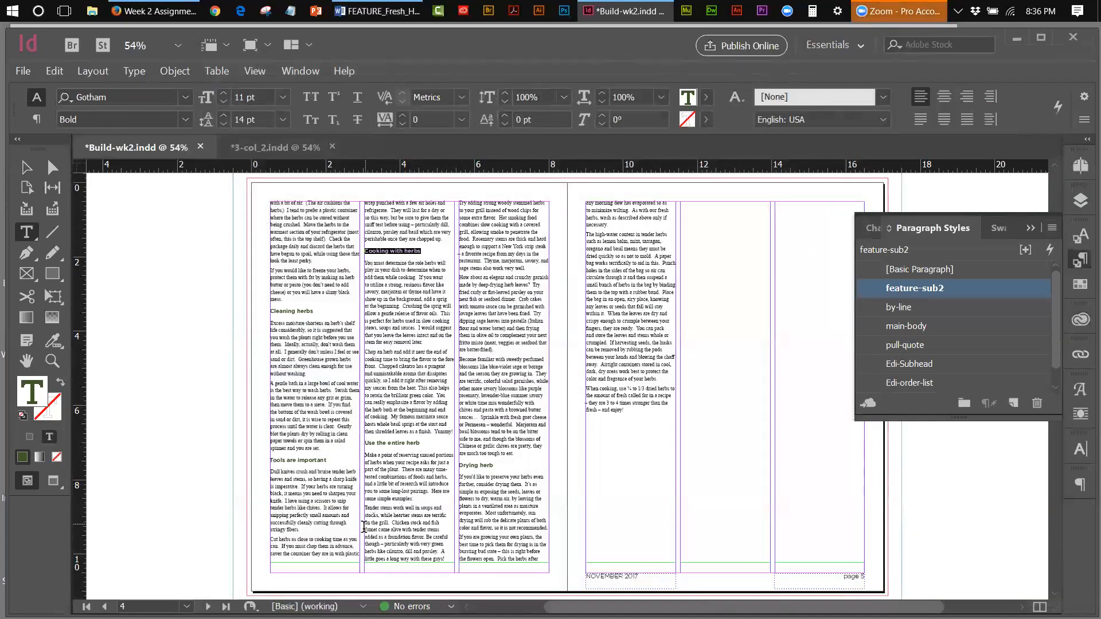
Go to the page 2-3 spread and apply feature-sub2 to page 3's "TLC is required for fragile herbs" subhead.
{"action": "left_click", "coordinate": [1031, 231]}
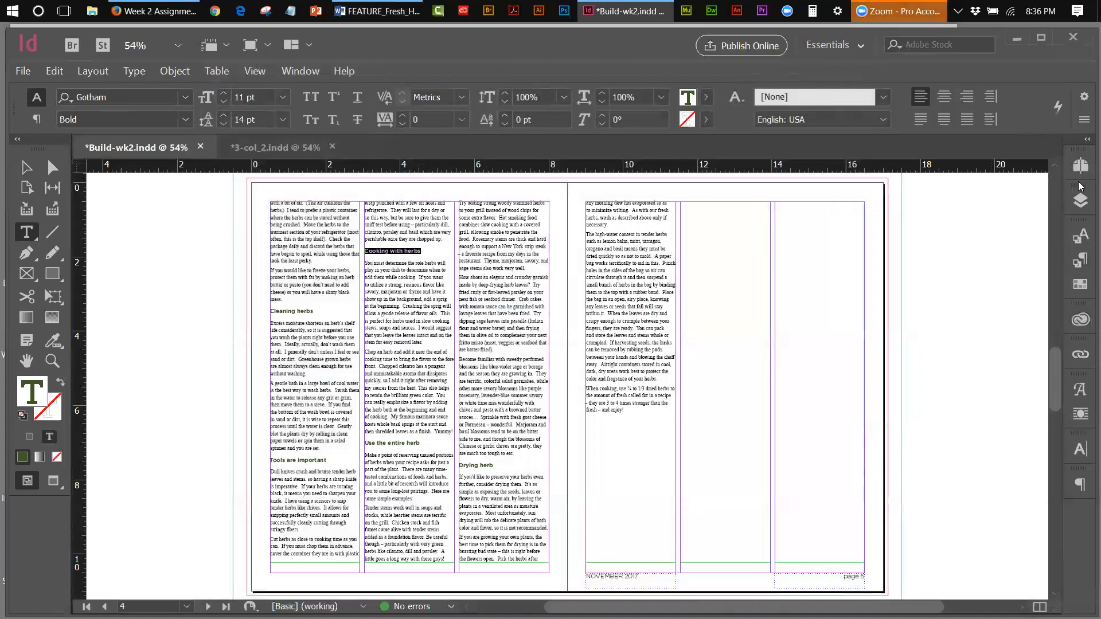
{"action": "left_click", "coordinate": [1080, 166]}
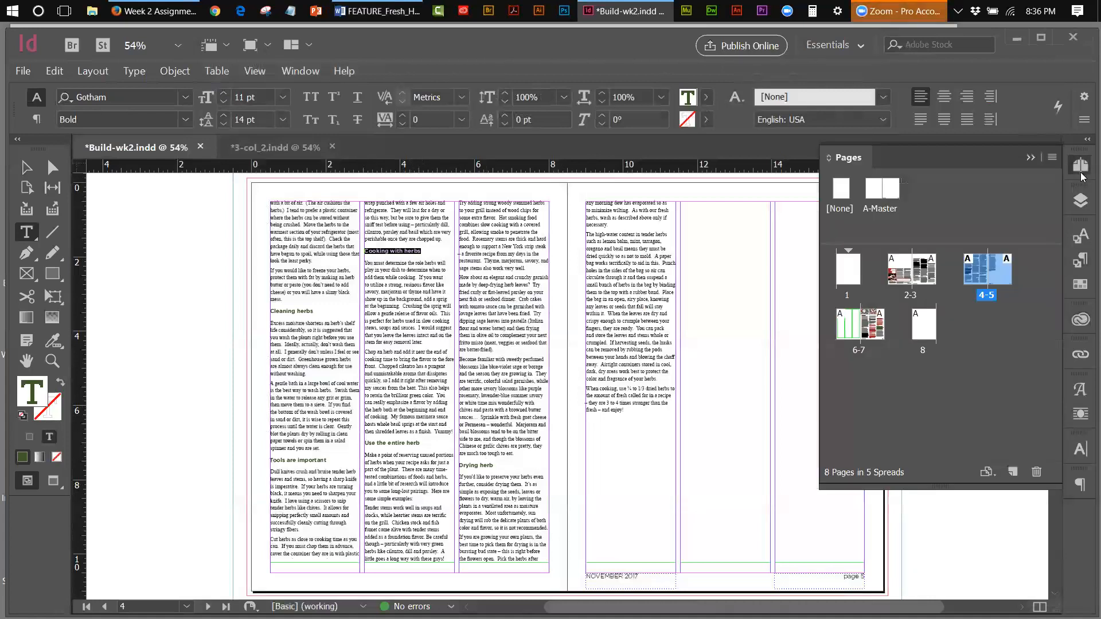
{"action": "double_click", "coordinate": [913, 297]}
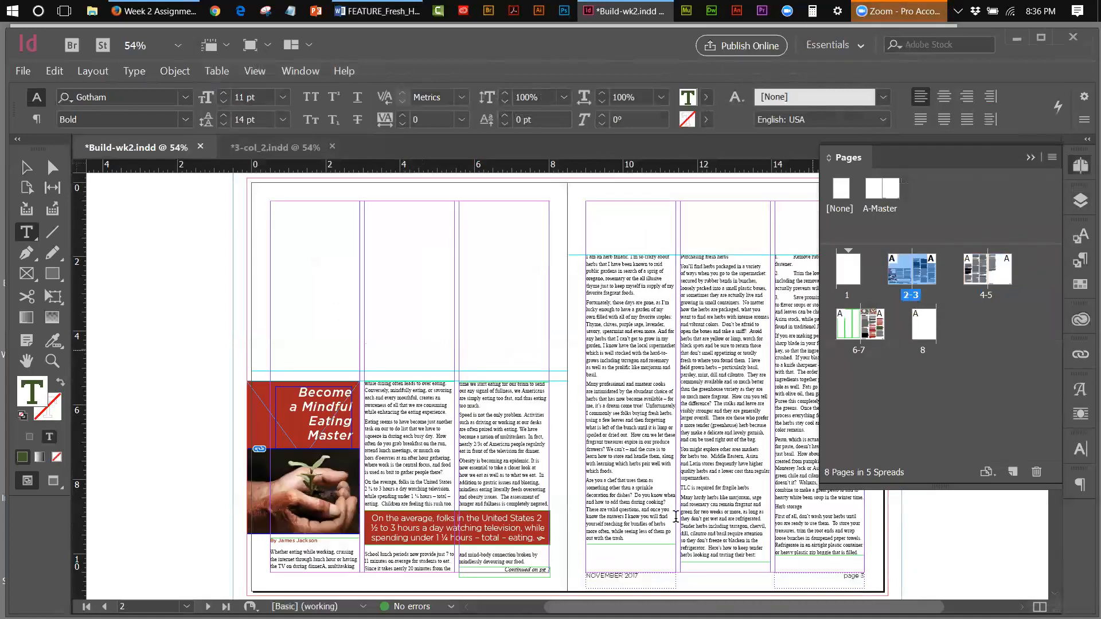
{"action": "scroll", "coordinate": [643, 372], "scroll_direction": "right", "scroll_amount": 3}
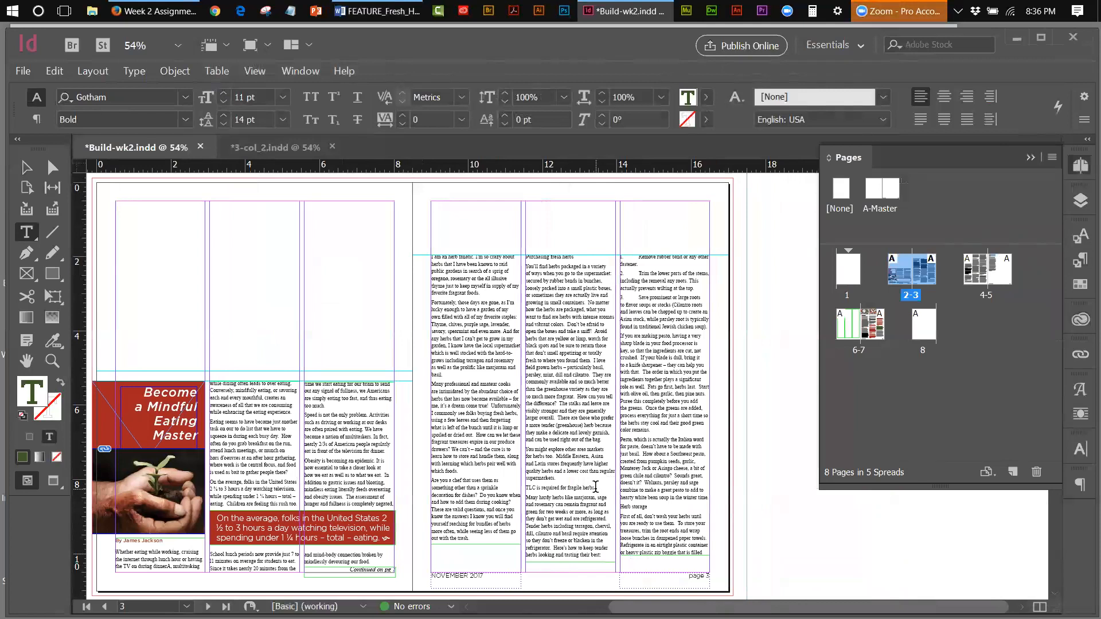
{"action": "left_click_drag", "start_coordinate": [595, 487], "coordinate": [526, 488]}
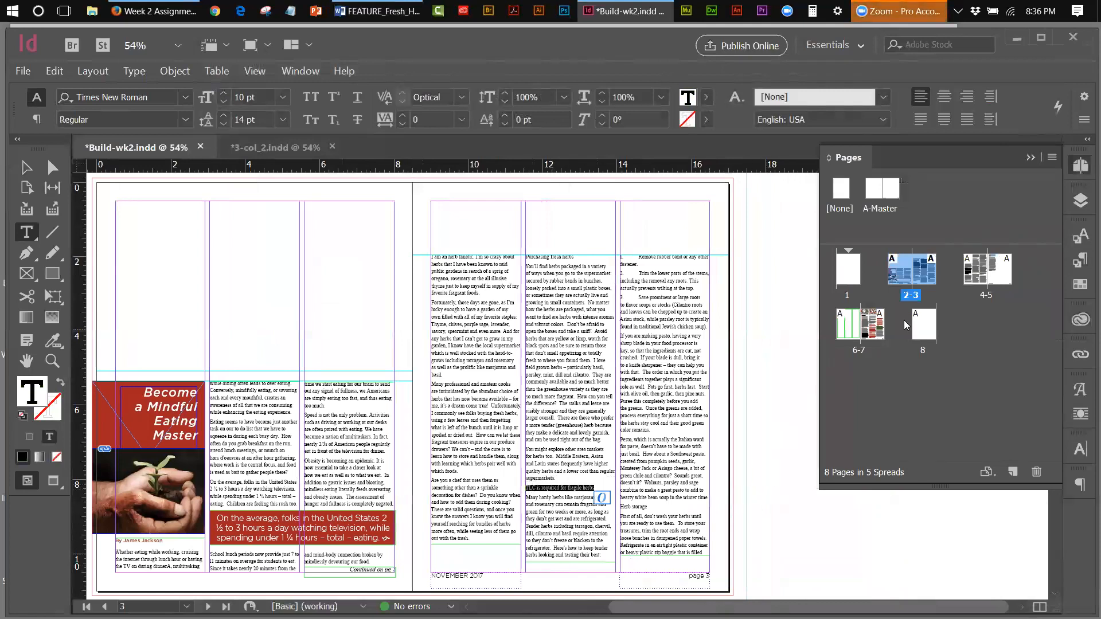
{"action": "left_click", "coordinate": [1081, 260]}
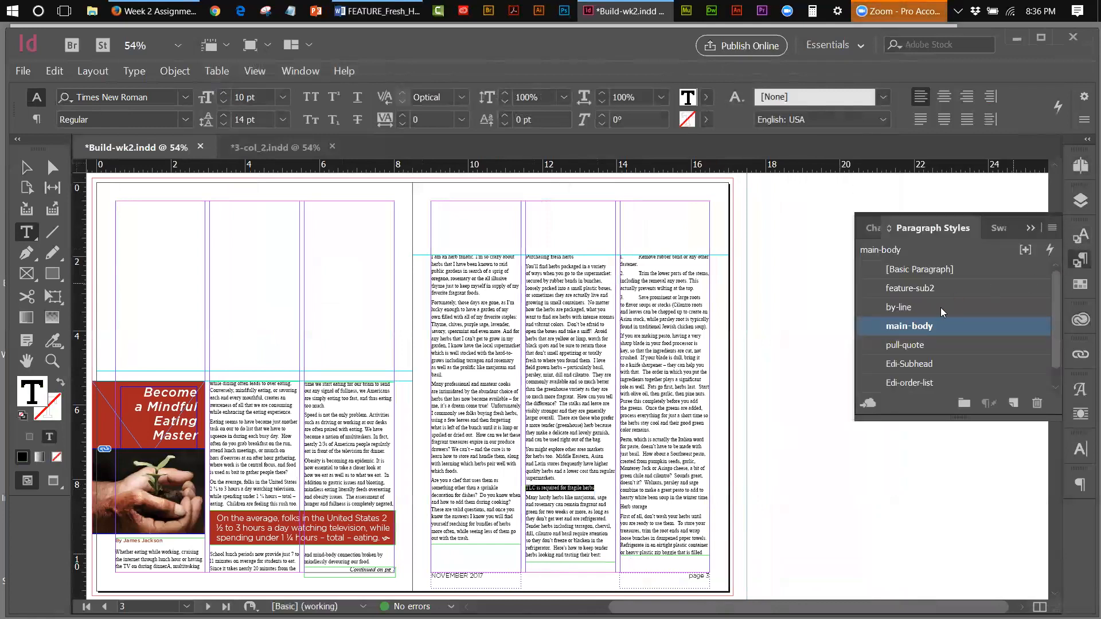
{"action": "left_click", "coordinate": [920, 289]}
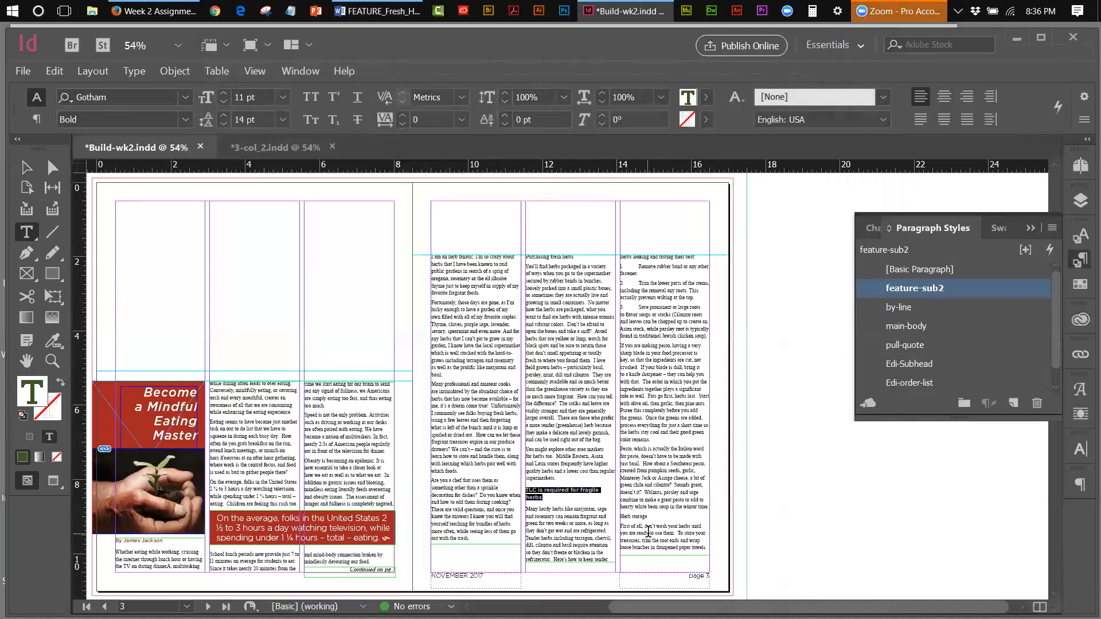
Apply the feature-sub2 style to page 3's "Herb storage" subhead, then deselect the text frame.
{"action": "left_click_drag", "start_coordinate": [649, 517], "coordinate": [620, 516]}
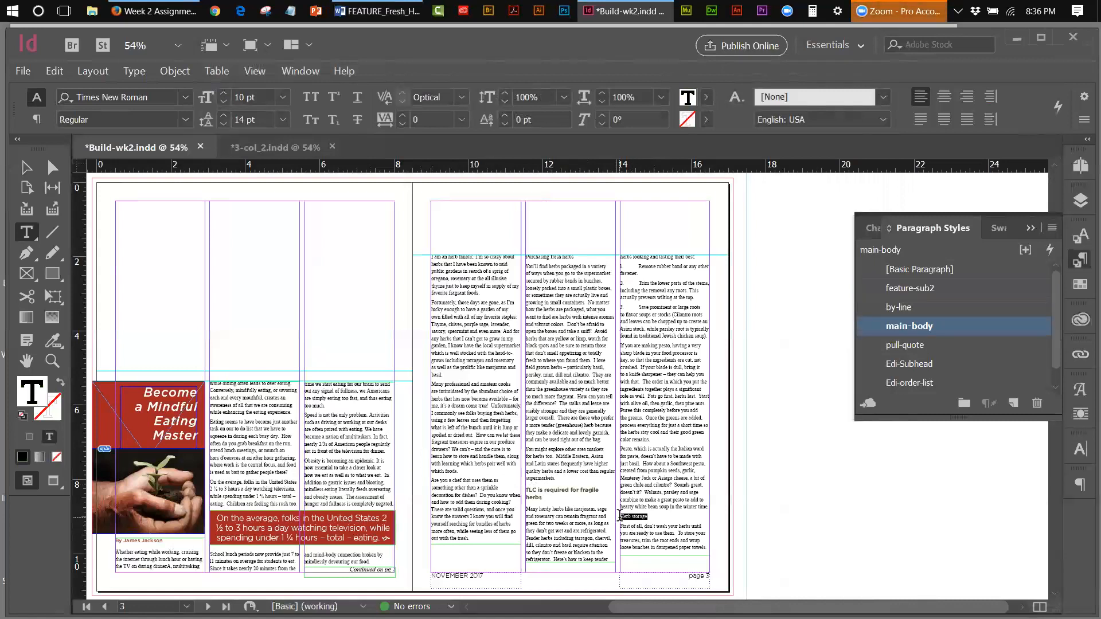
{"action": "left_click", "coordinate": [898, 288]}
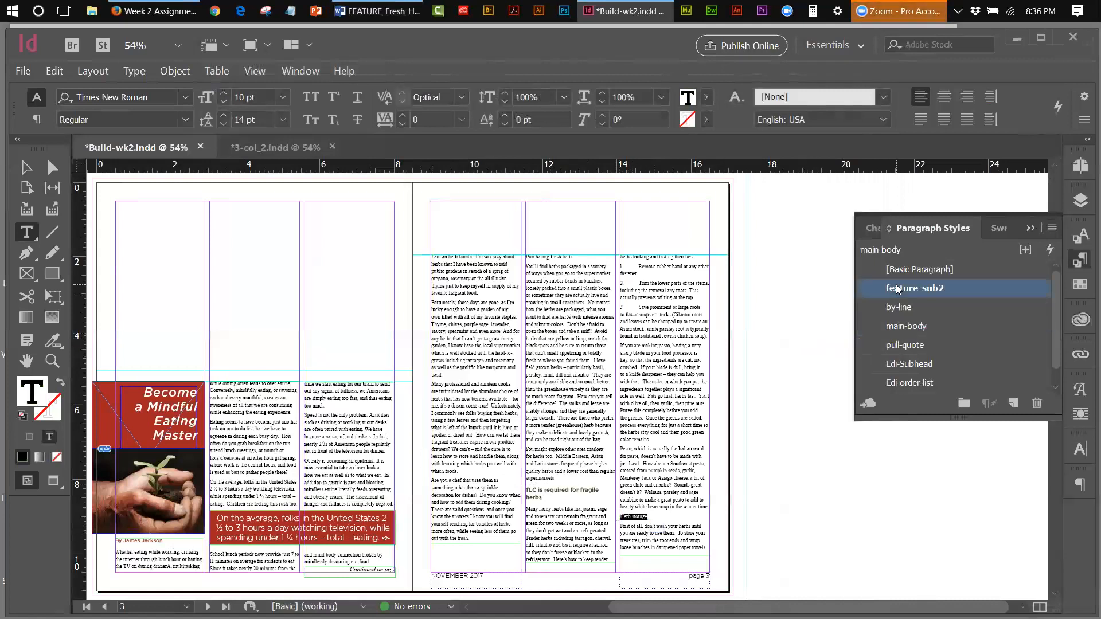
{"action": "left_click", "coordinate": [28, 167]}
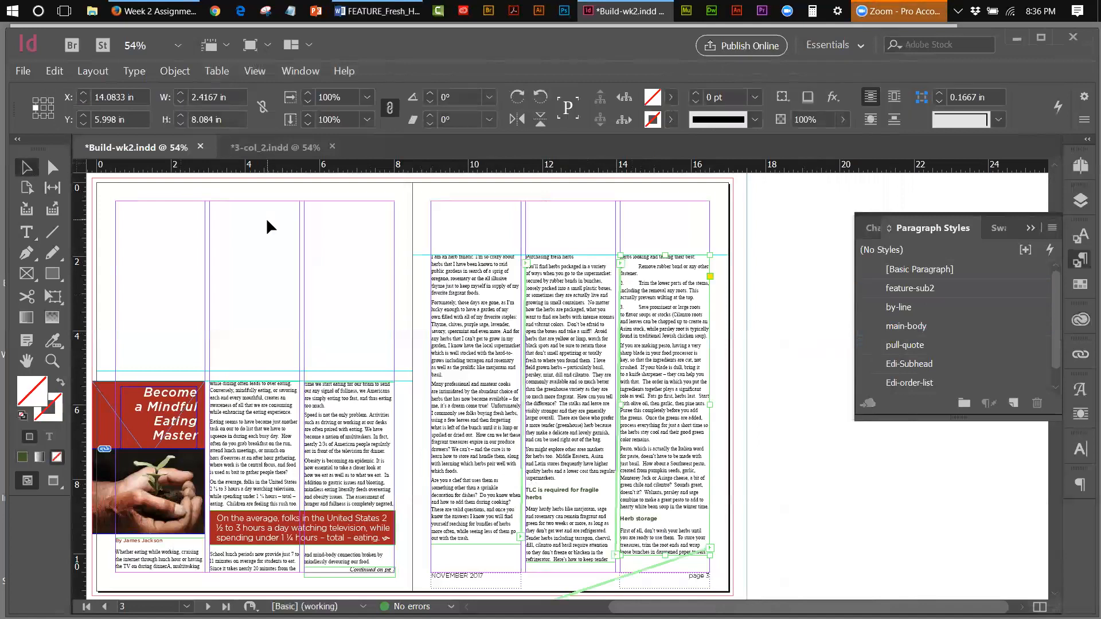
{"action": "left_click", "coordinate": [269, 227]}
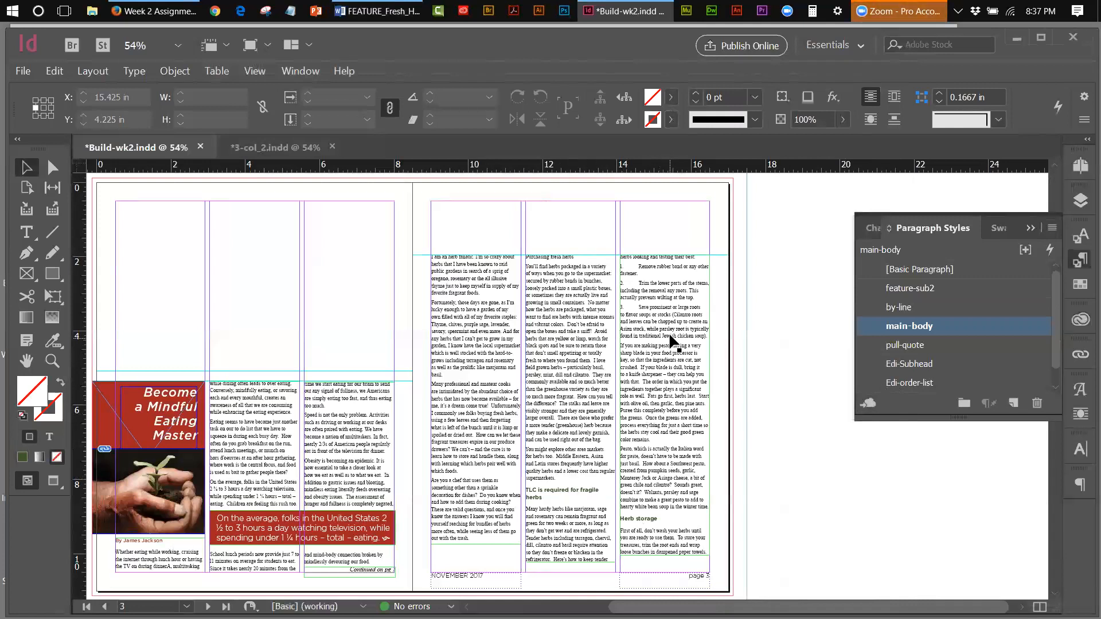
Apply the Edi-order-list paragraph style to the three numbered paragraphs in page 3's third column, then deselect the text.
{"action": "left_click", "coordinate": [684, 340]}
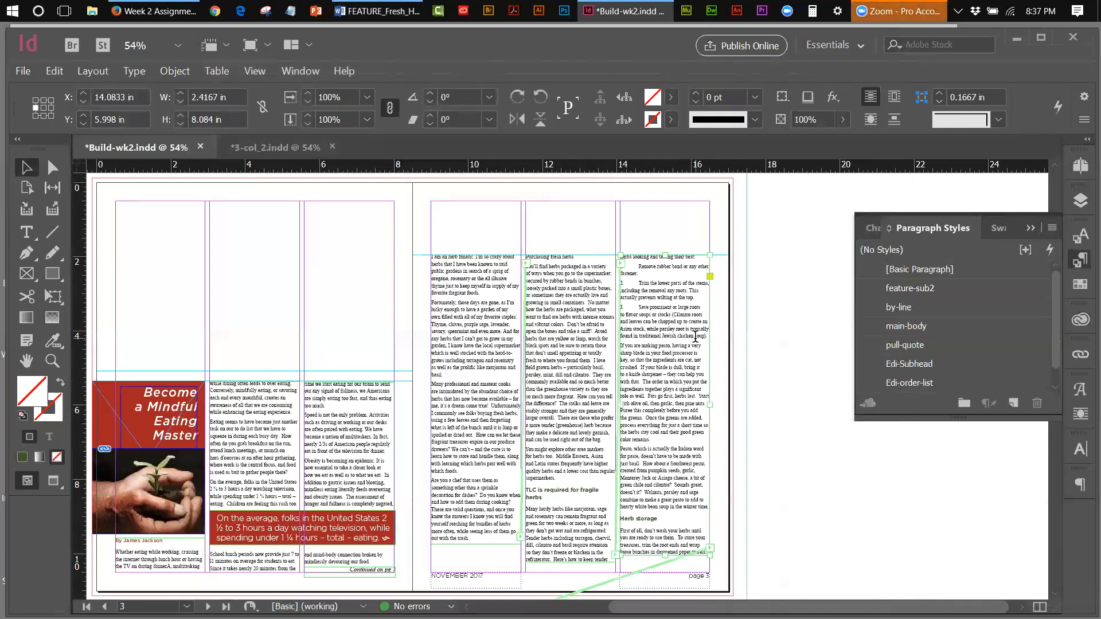
{"action": "double_click", "coordinate": [696, 337]}
{"action": "left_click_drag", "start_coordinate": [704, 337], "coordinate": [622, 265]}
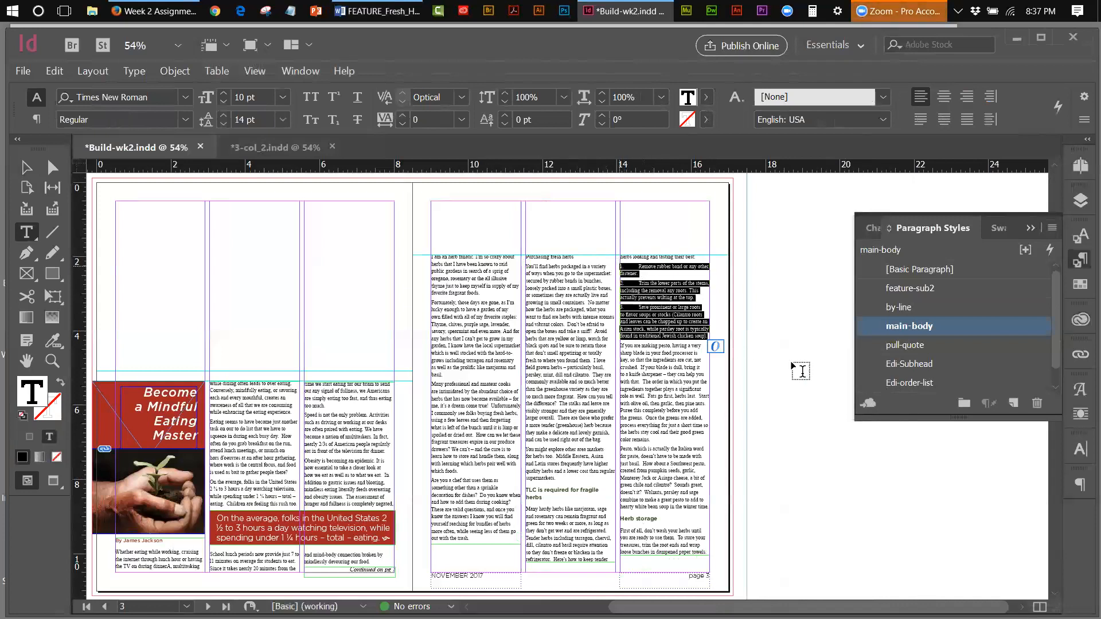
{"action": "left_click", "coordinate": [920, 382]}
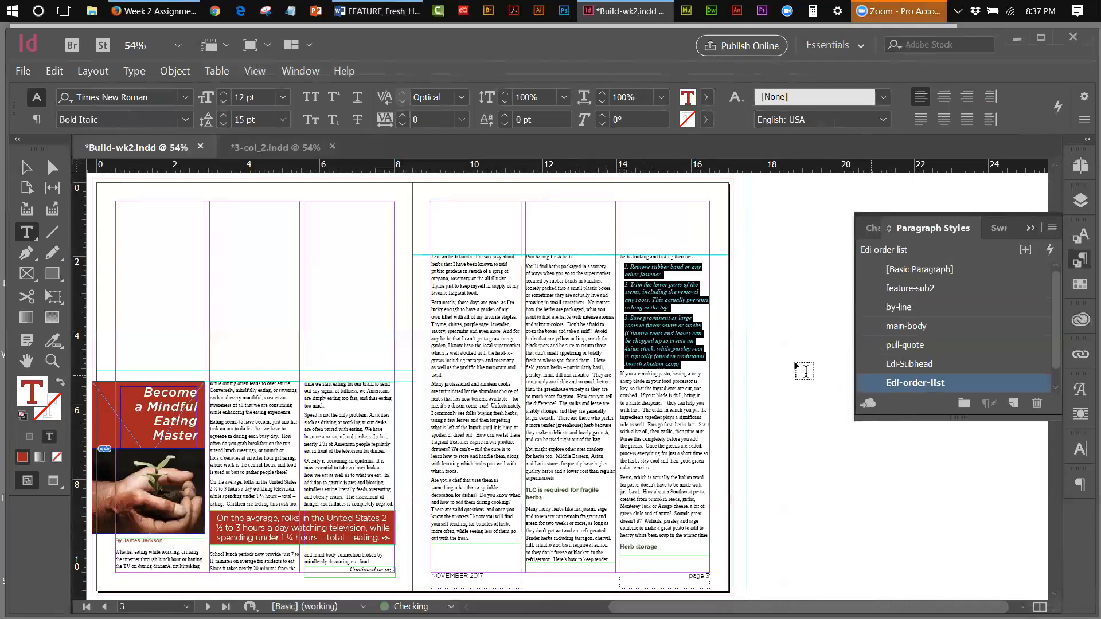
{"action": "left_click", "coordinate": [26, 167]}
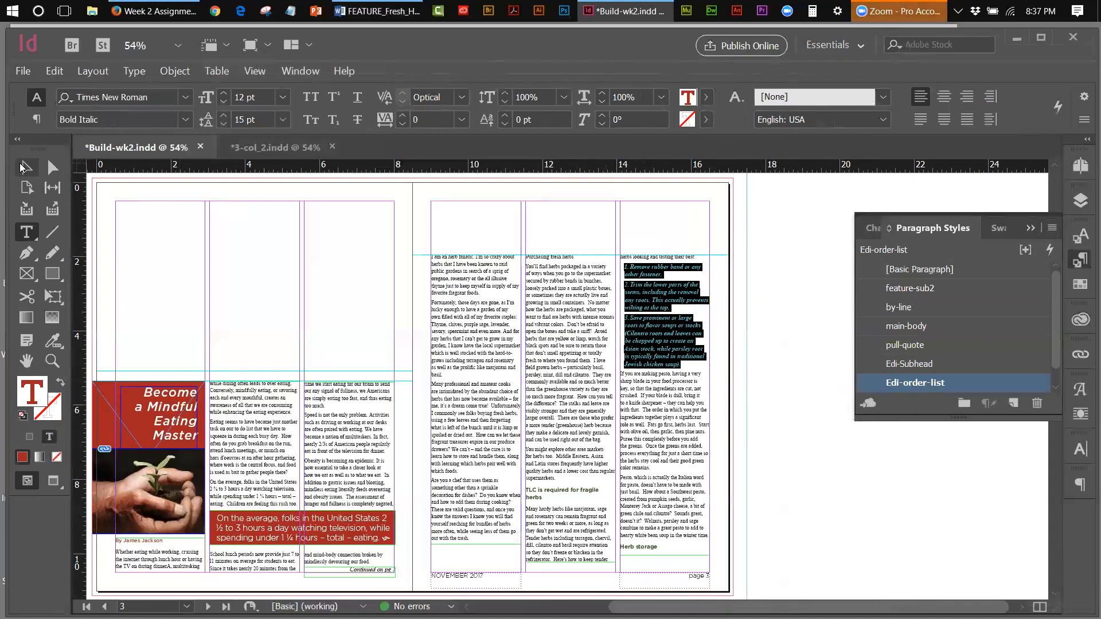
{"action": "left_click", "coordinate": [748, 308]}
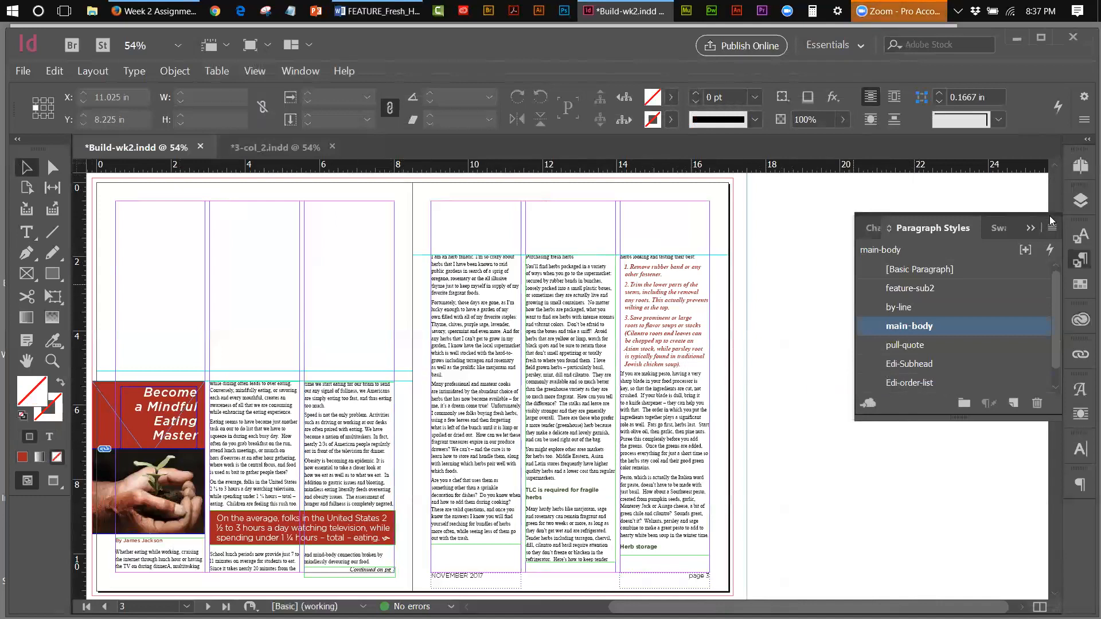
Examine the ordered list formatting on the page 6-7 spread, then return to the page 2-3 spread.
{"action": "left_click", "coordinate": [1080, 166]}
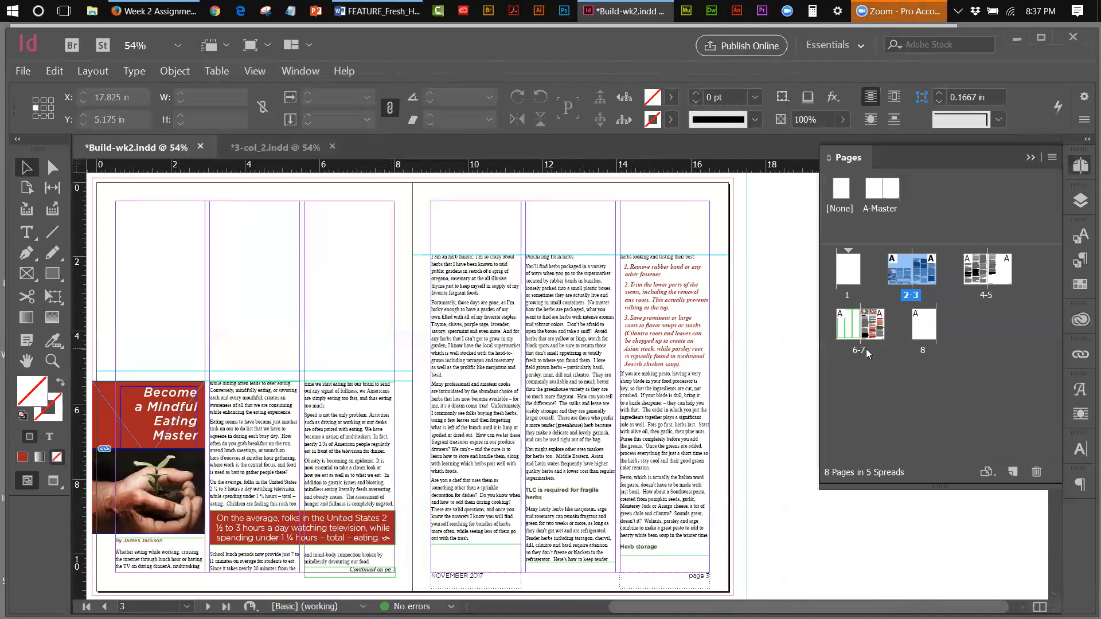
{"action": "double_click", "coordinate": [866, 351]}
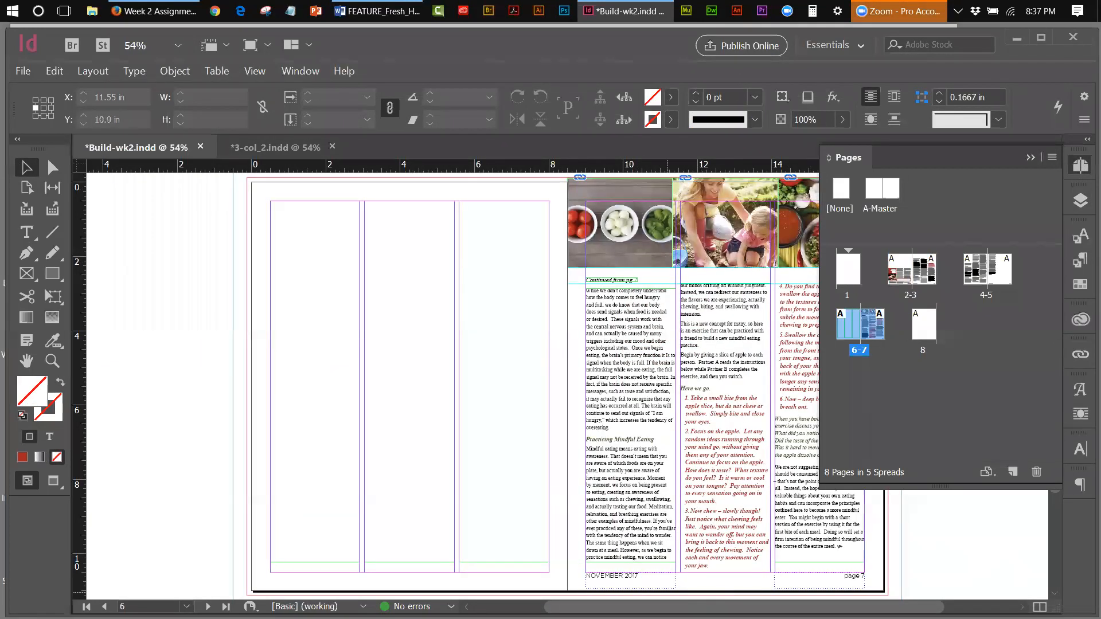
{"action": "scroll", "coordinate": [596, 435], "scroll_direction": "right", "scroll_amount": 5}
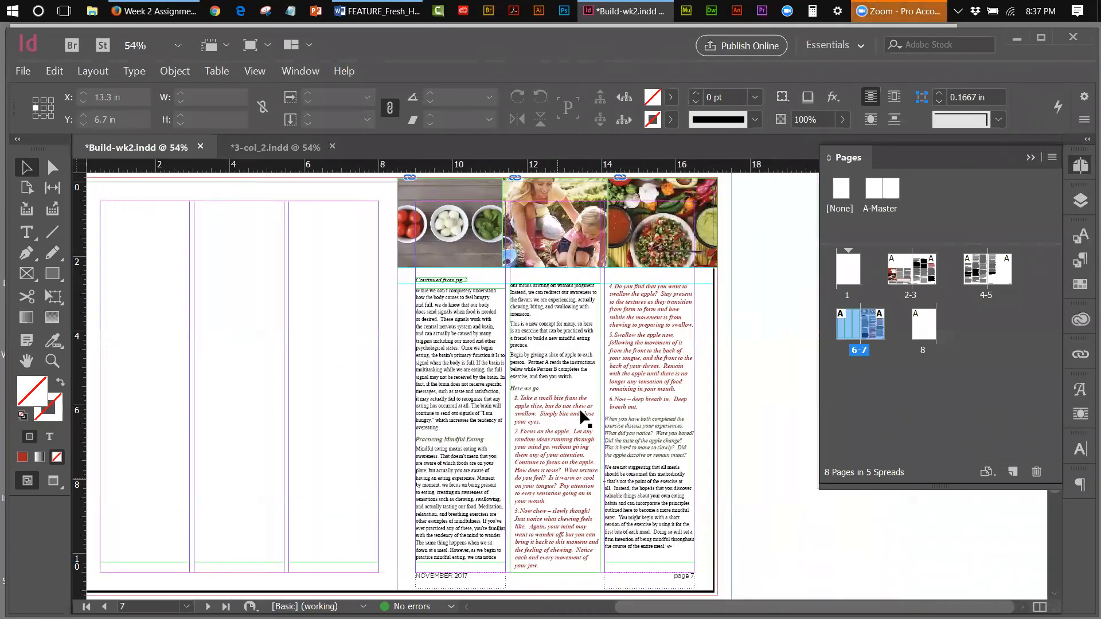
{"action": "double_click", "coordinate": [913, 276]}
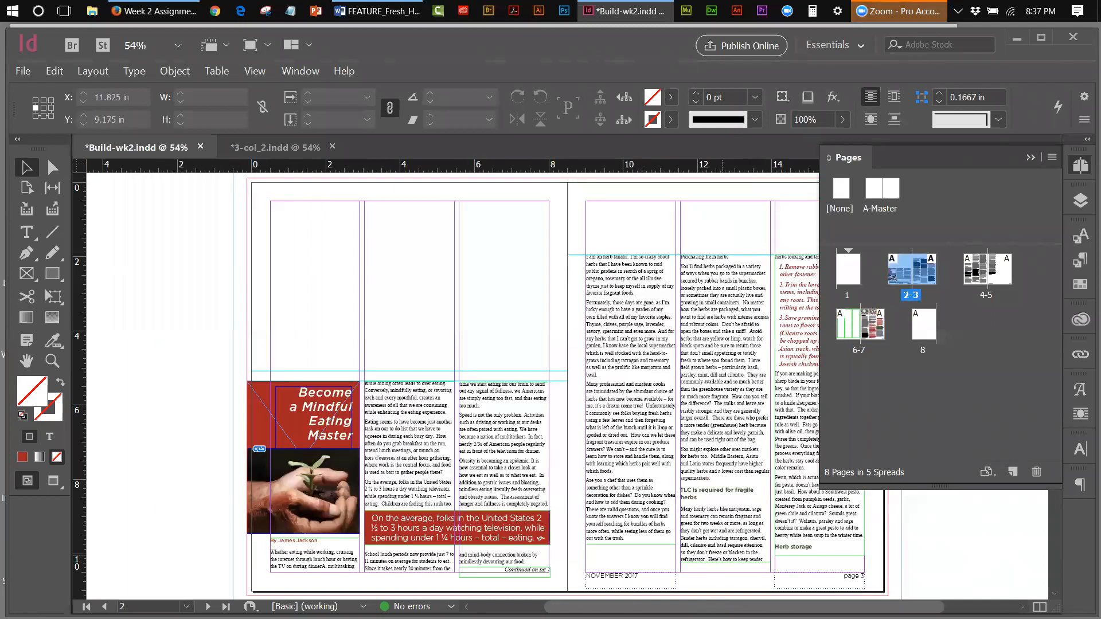
{"action": "scroll", "coordinate": [659, 402], "scroll_direction": "right", "scroll_amount": 4}
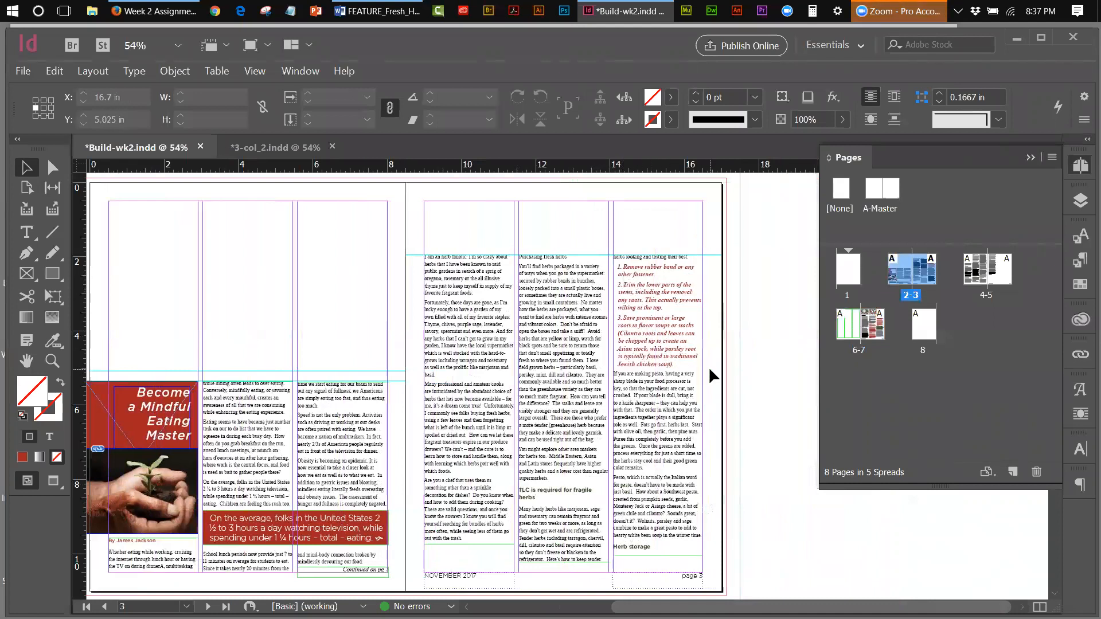
{"action": "left_click", "coordinate": [1031, 158]}
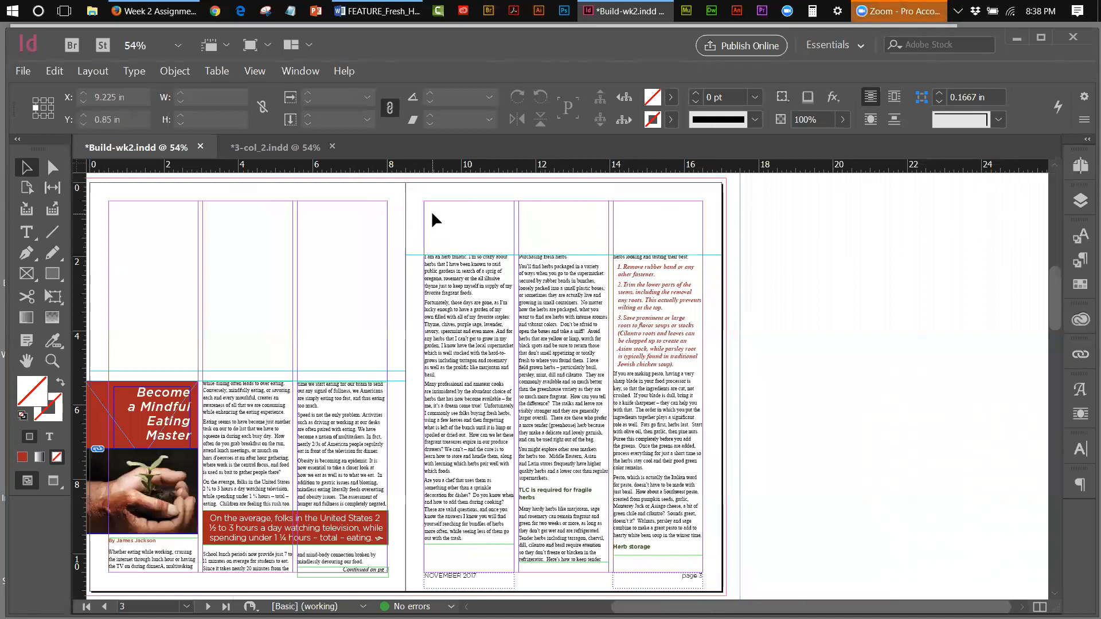
Draw a text frame about 2.42 × 1.17 in above page 3's first column and paste in "Fresh Herbs" from the FEATURE_Fresh_Herbs Word document.
{"action": "left_click", "coordinate": [25, 232]}
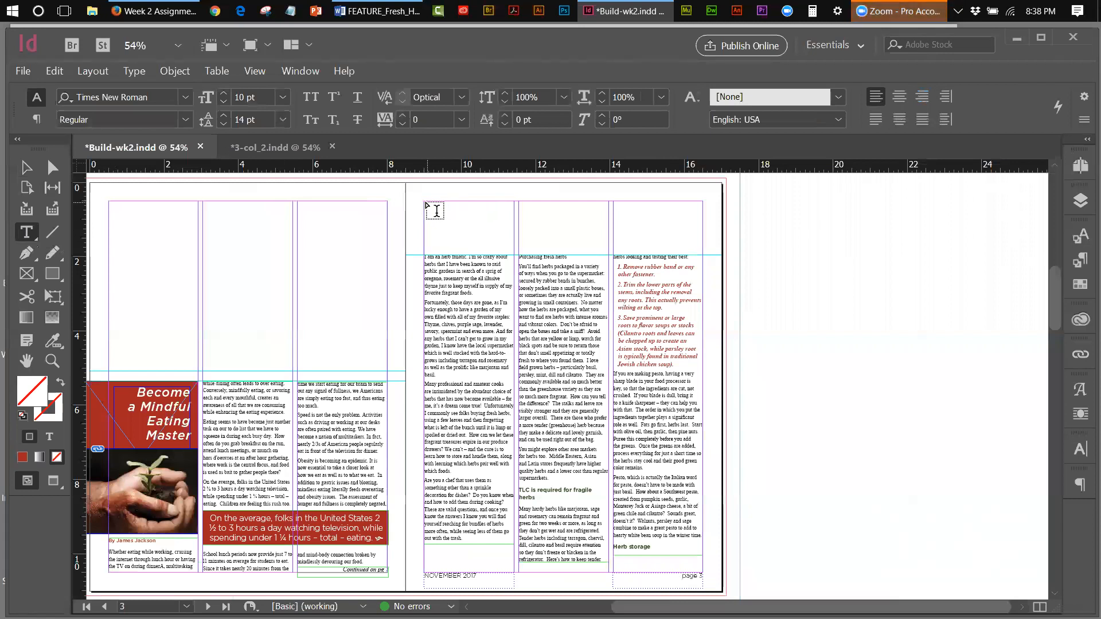
{"action": "left_click_drag", "start_coordinate": [425, 202], "coordinate": [516, 238]}
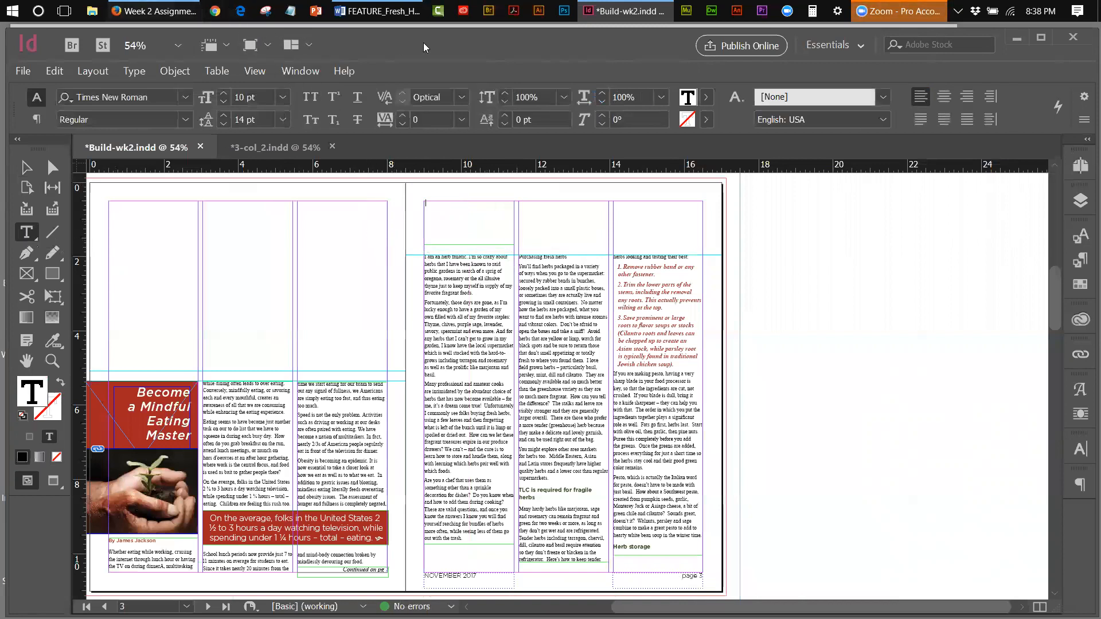
{"action": "key", "text": "alt+Tab"}
{"action": "left_click_drag", "start_coordinate": [164, 297], "coordinate": [99, 300]}
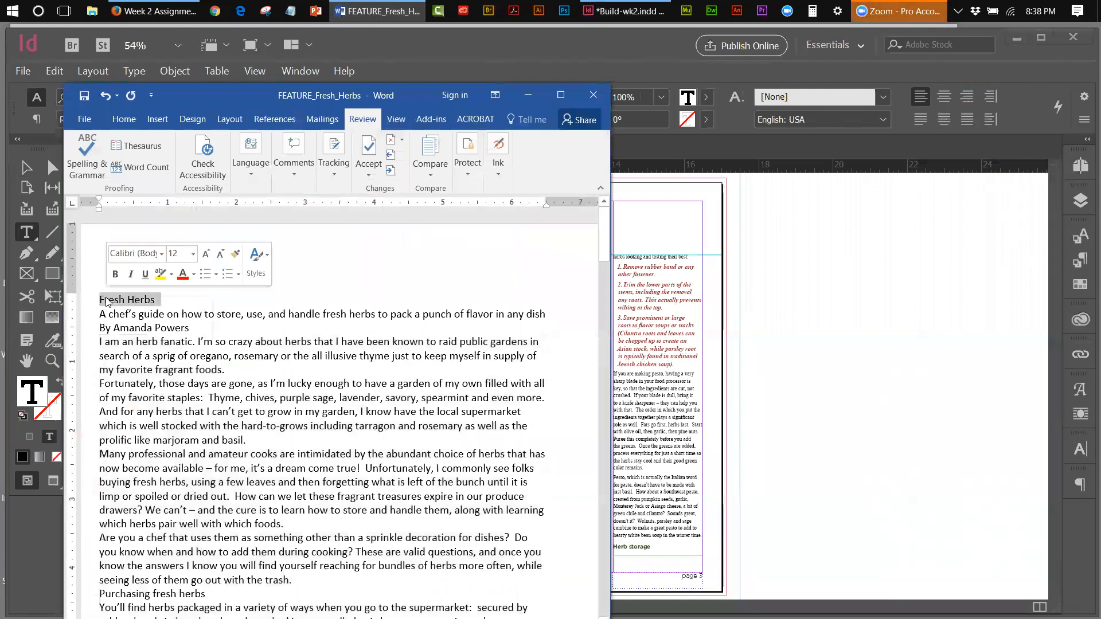
{"action": "right_click", "coordinate": [106, 303]}
{"action": "left_click", "coordinate": [135, 323]}
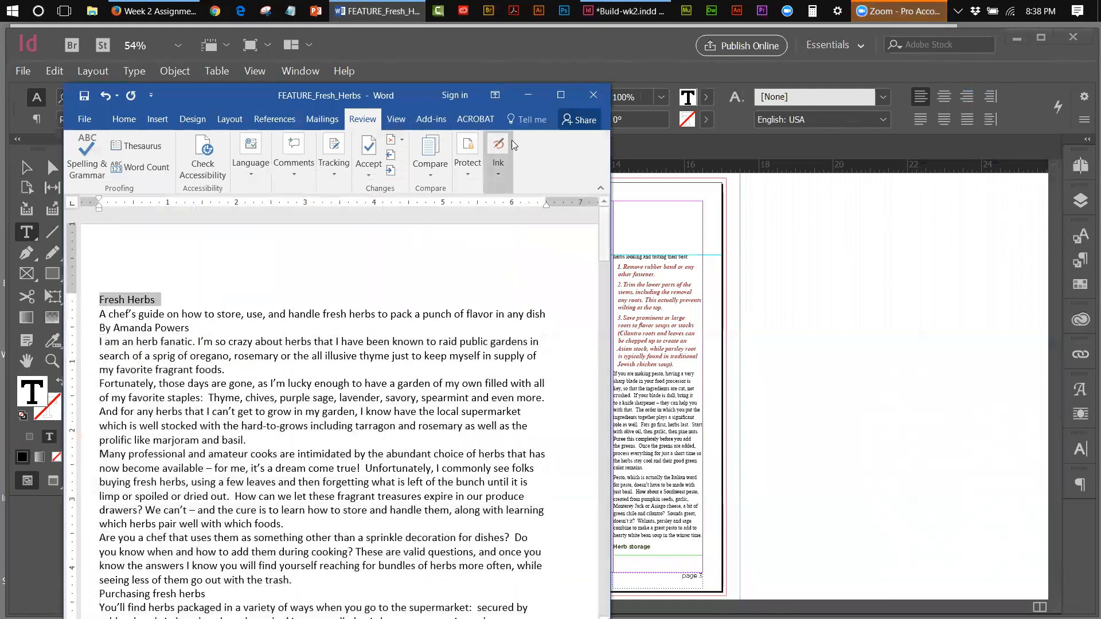
{"action": "left_click", "coordinate": [529, 95]}
{"action": "key", "text": "ctrl+v"}
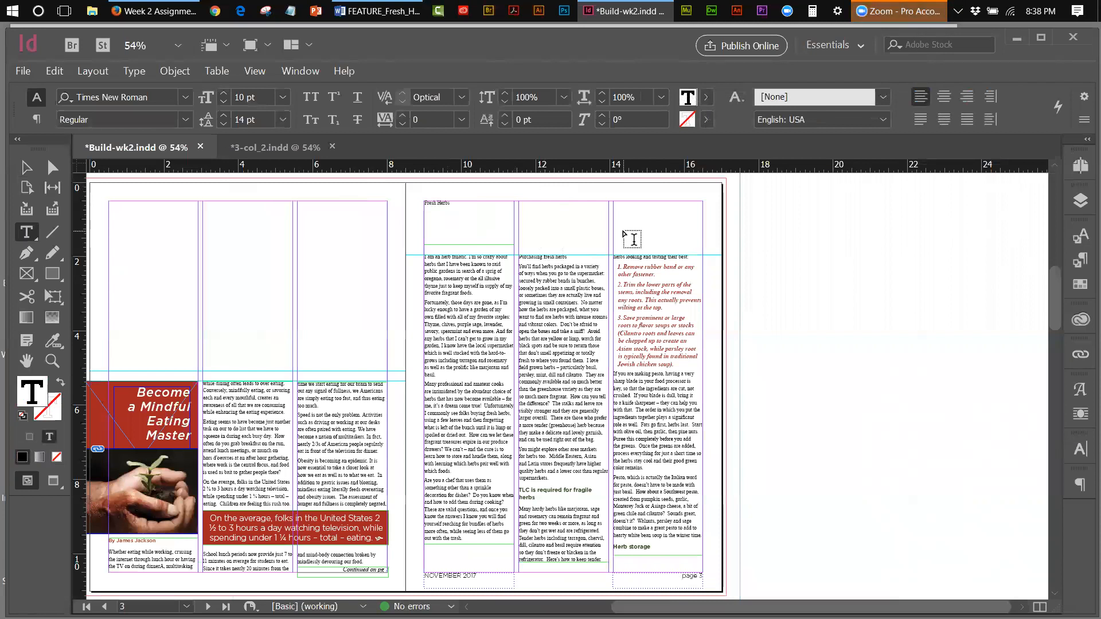
Break the "Fresh Herbs" title on page 3 onto two lines, with "Herbs" below "Fresh".
{"action": "left_click", "coordinate": [52, 361]}
{"action": "left_click", "coordinate": [445, 222]}
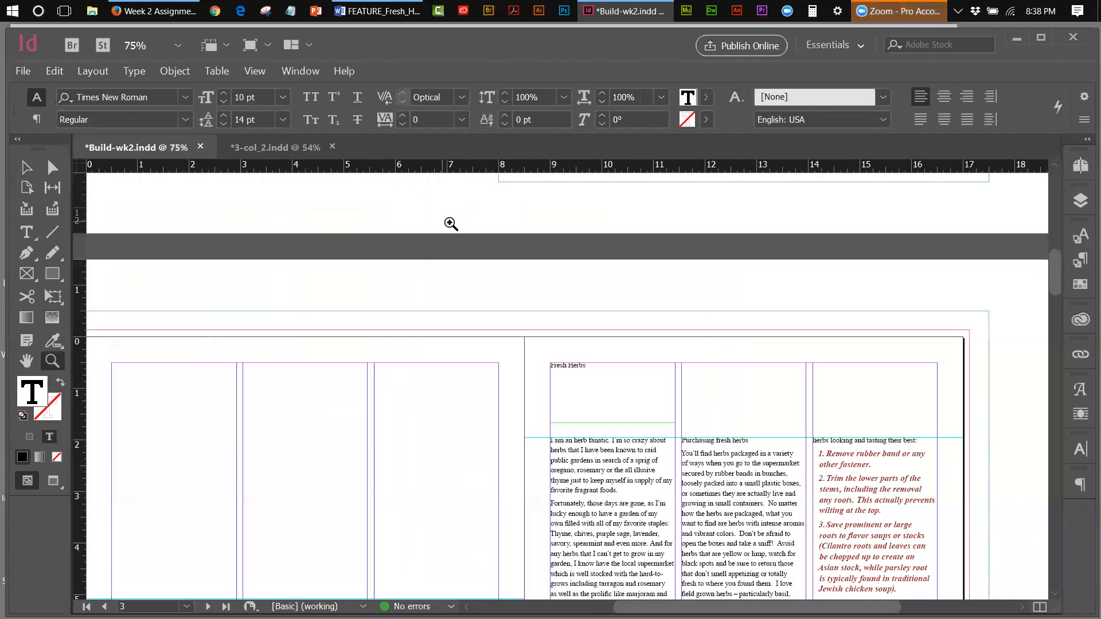
{"action": "left_click", "coordinate": [608, 390]}
{"action": "left_click", "coordinate": [606, 391]}
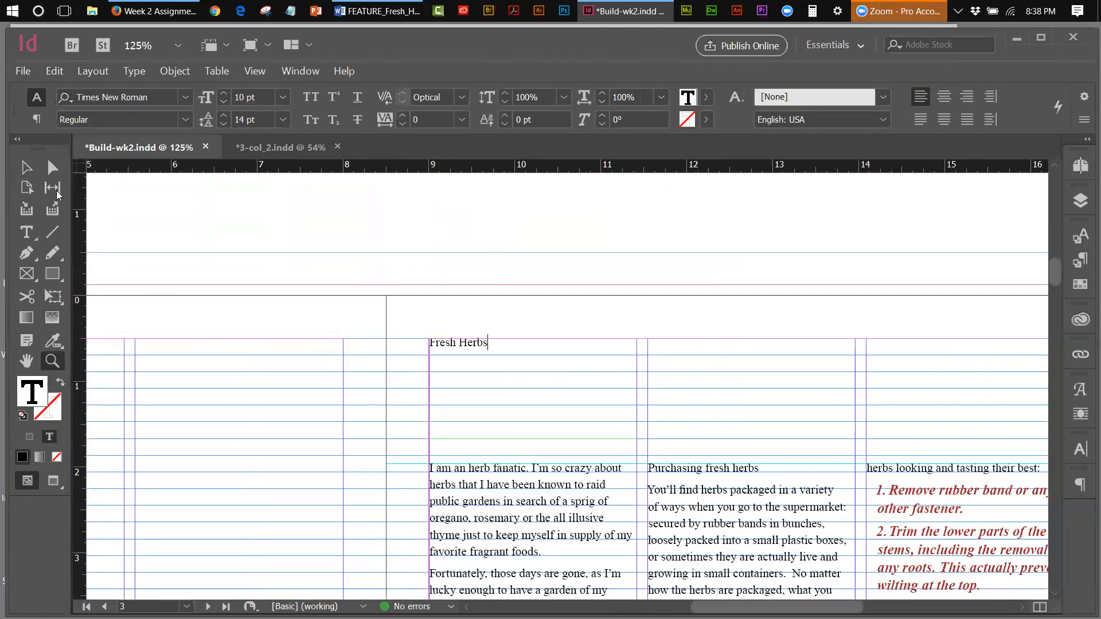
{"action": "left_click", "coordinate": [22, 170]}
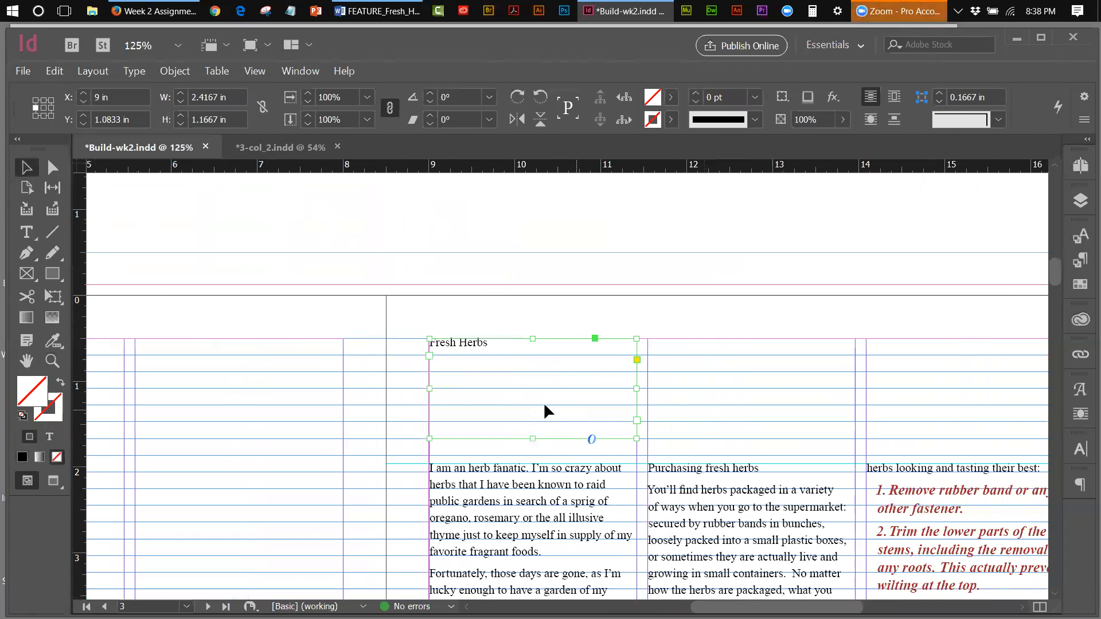
{"action": "double_click", "coordinate": [460, 342]}
{"action": "key", "text": "Return"}
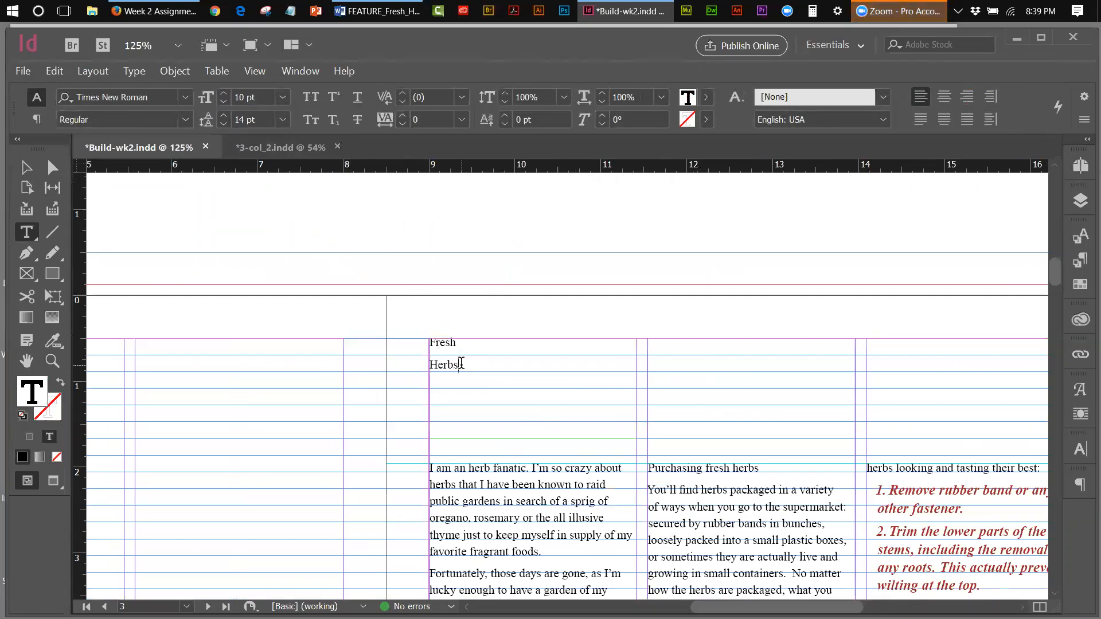
Set both lines of the "Fresh Herbs" title to the Gotham font in Bold.
{"action": "left_click_drag", "start_coordinate": [461, 364], "coordinate": [430, 342]}
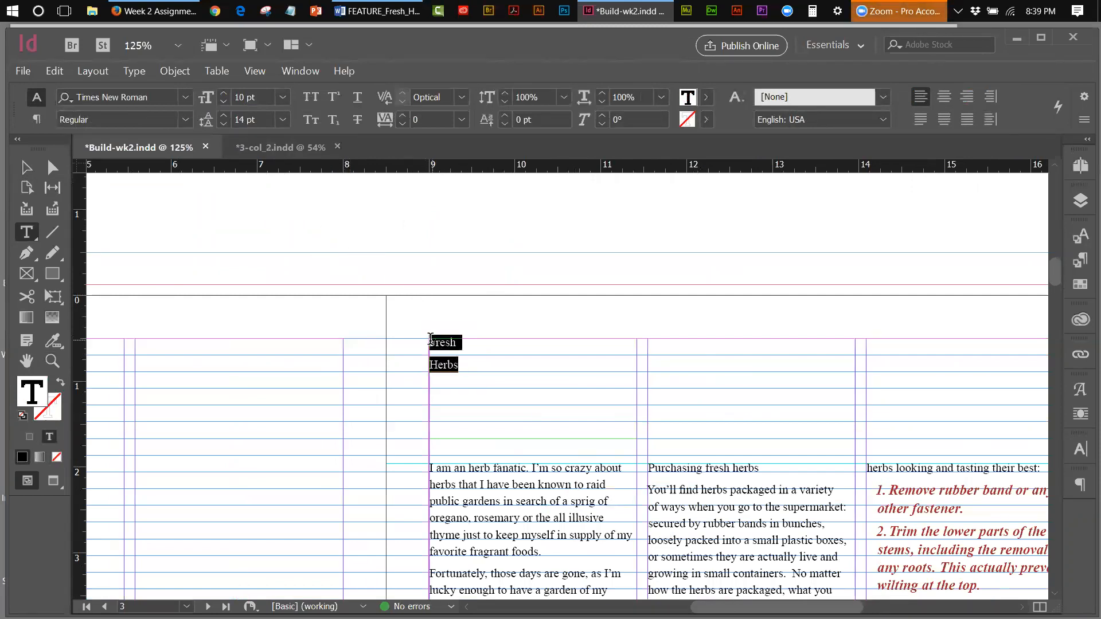
{"action": "left_click", "coordinate": [186, 98]}
{"action": "left_click", "coordinate": [137, 147]}
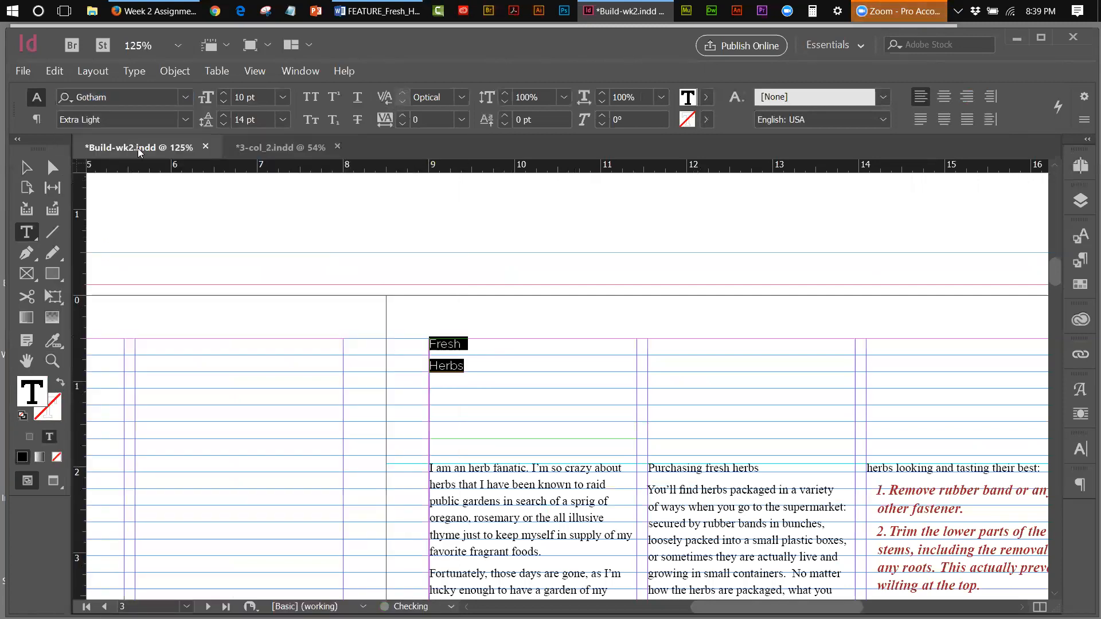
{"action": "left_click", "coordinate": [184, 120]}
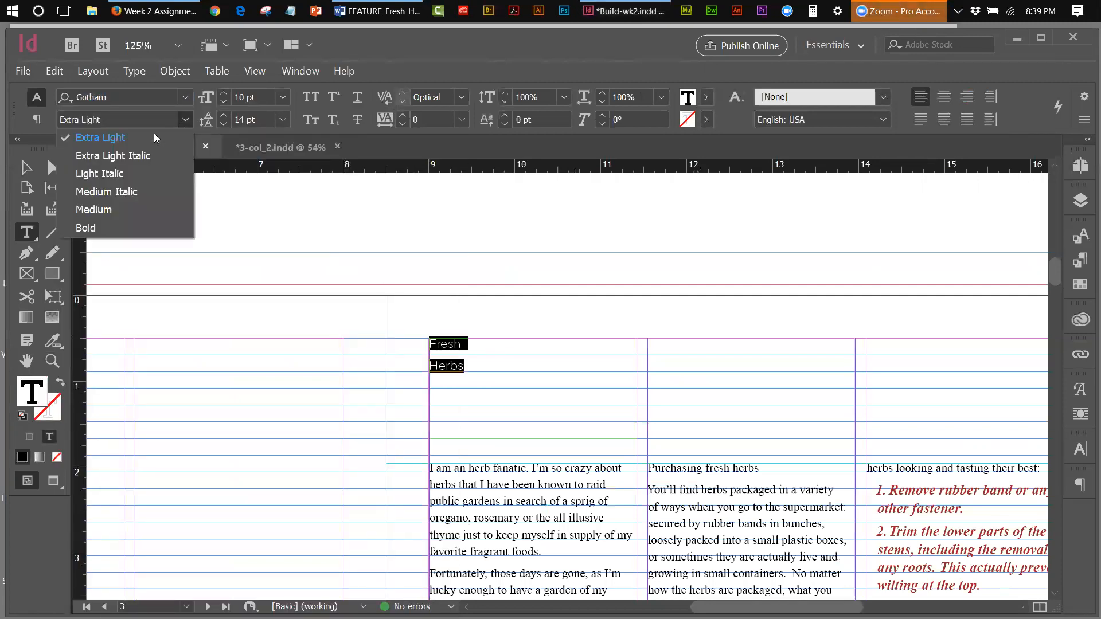
{"action": "left_click", "coordinate": [109, 225]}
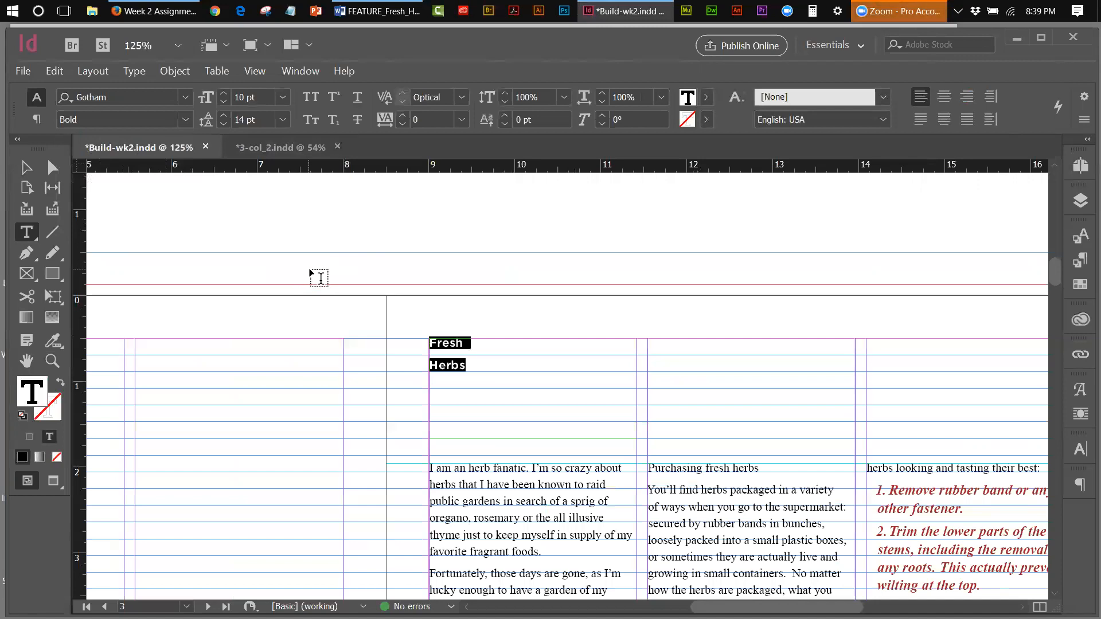
Check the "Fresh Herbs" headline's type settings on page 3 of 3-col_2.indd, then return to Build-wk2.indd.
{"action": "left_click", "coordinate": [304, 148]}
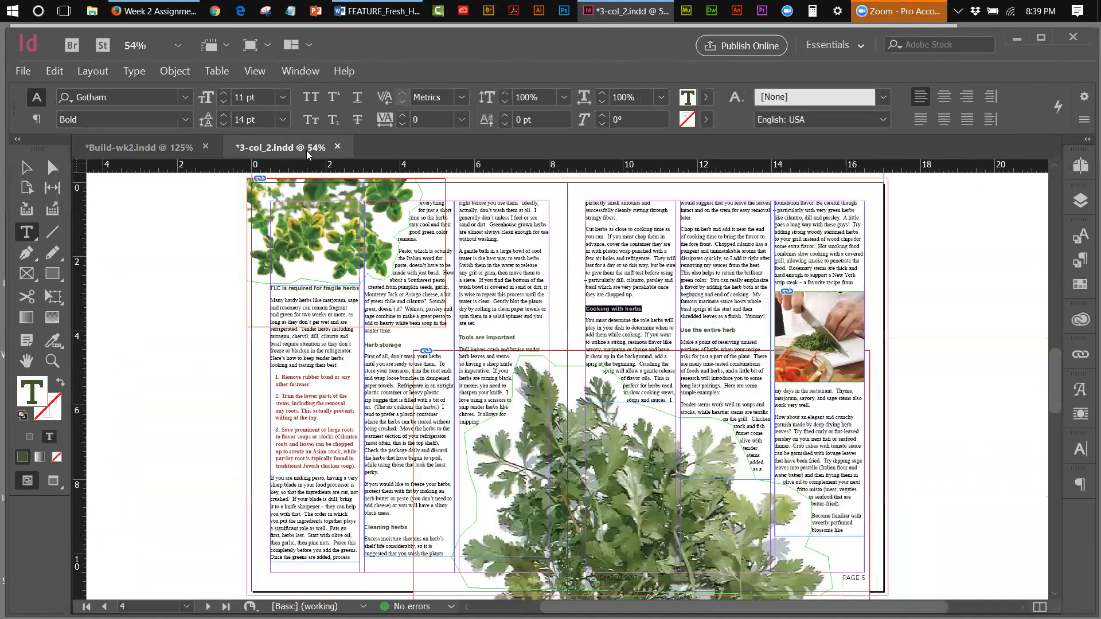
{"action": "left_click", "coordinate": [1082, 168]}
{"action": "double_click", "coordinate": [917, 274]}
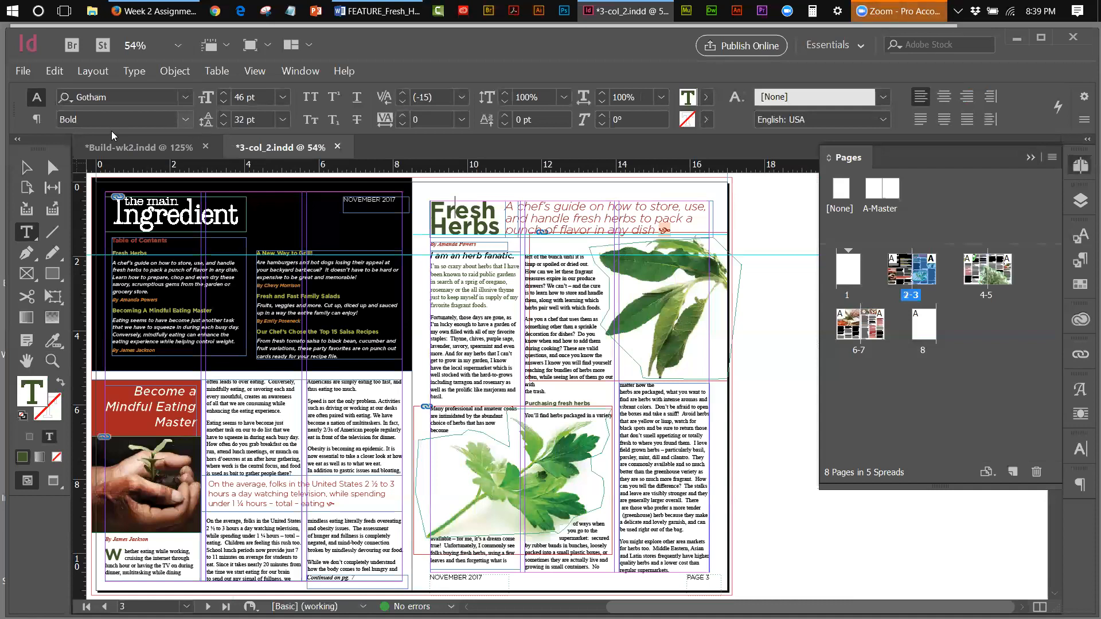
{"action": "left_click", "coordinate": [118, 149]}
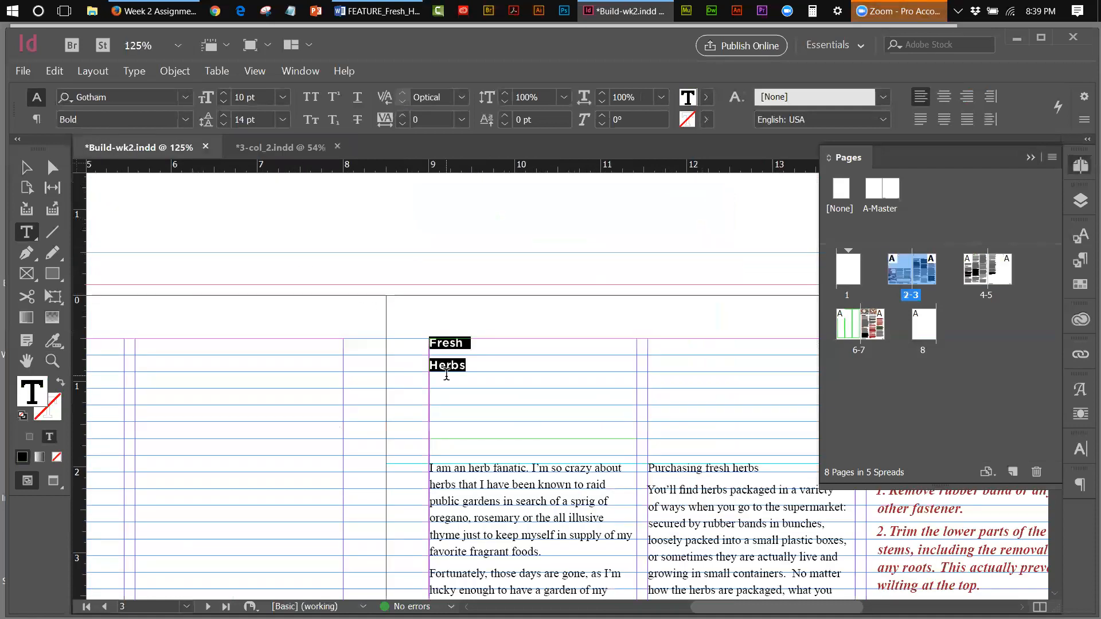
Set the font size of the selected "Fresh Herbs" title to 46 pt.
{"action": "left_click", "coordinate": [283, 97]}
{"action": "left_click", "coordinate": [277, 337]}
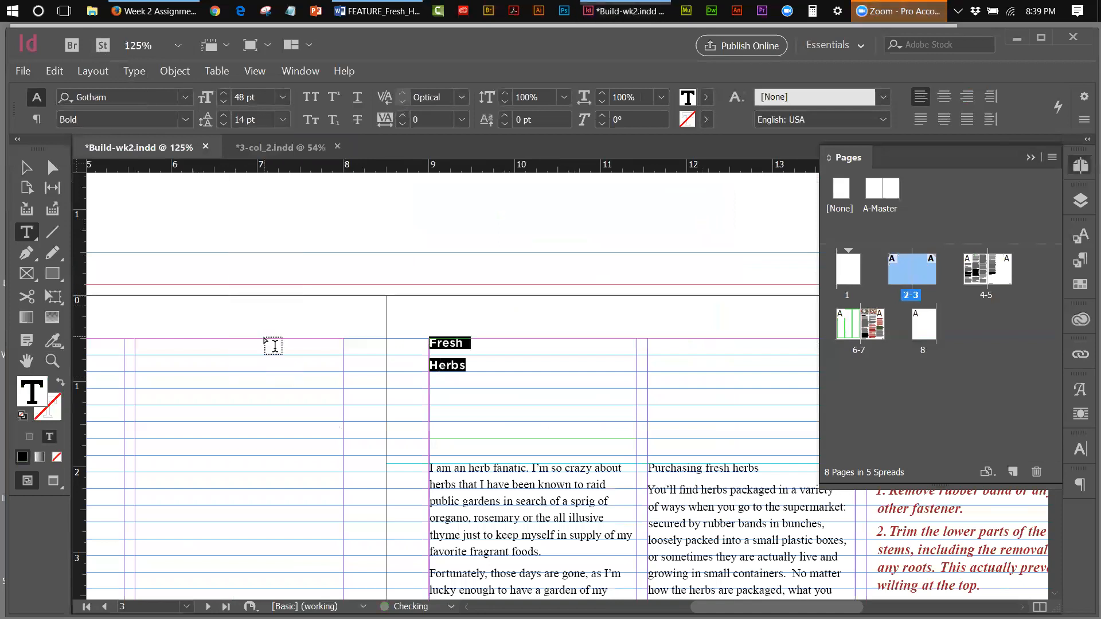
{"action": "left_click", "coordinate": [224, 105]}
{"action": "left_click", "coordinate": [224, 103]}
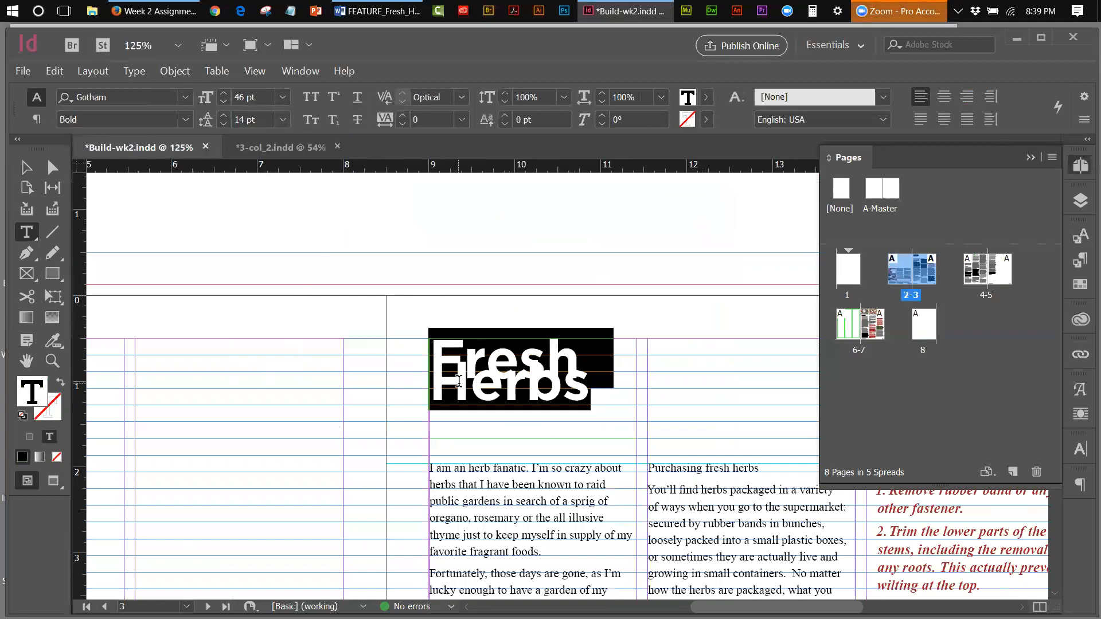
Set the title's leading to 48 pt and extend its text frame downward to about 2.09 in high.
{"action": "left_click", "coordinate": [283, 123]}
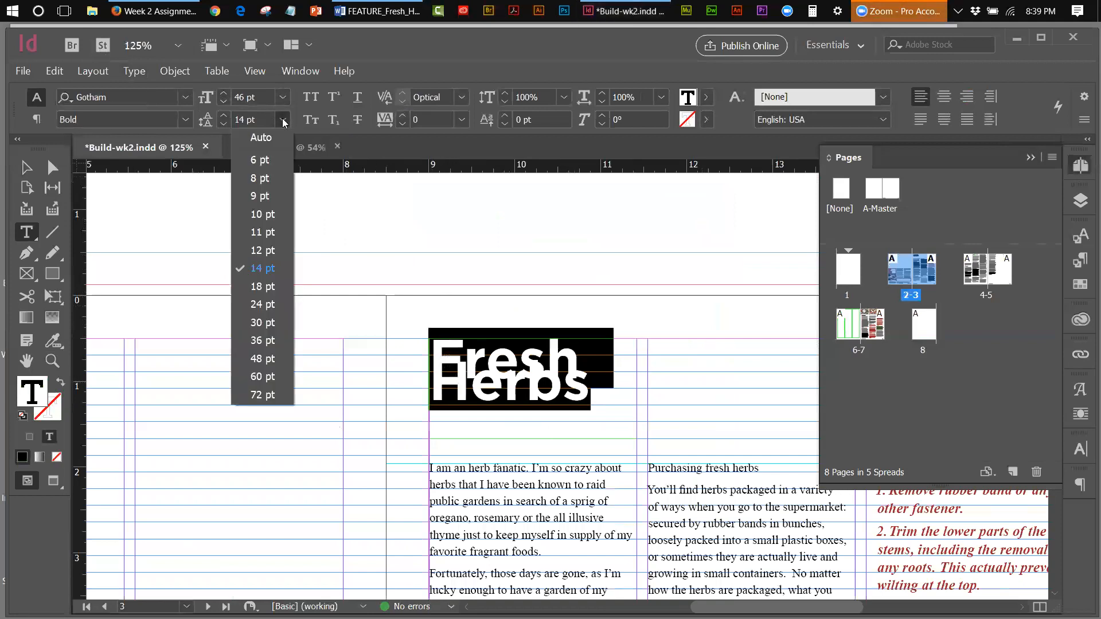
{"action": "left_click", "coordinate": [270, 361]}
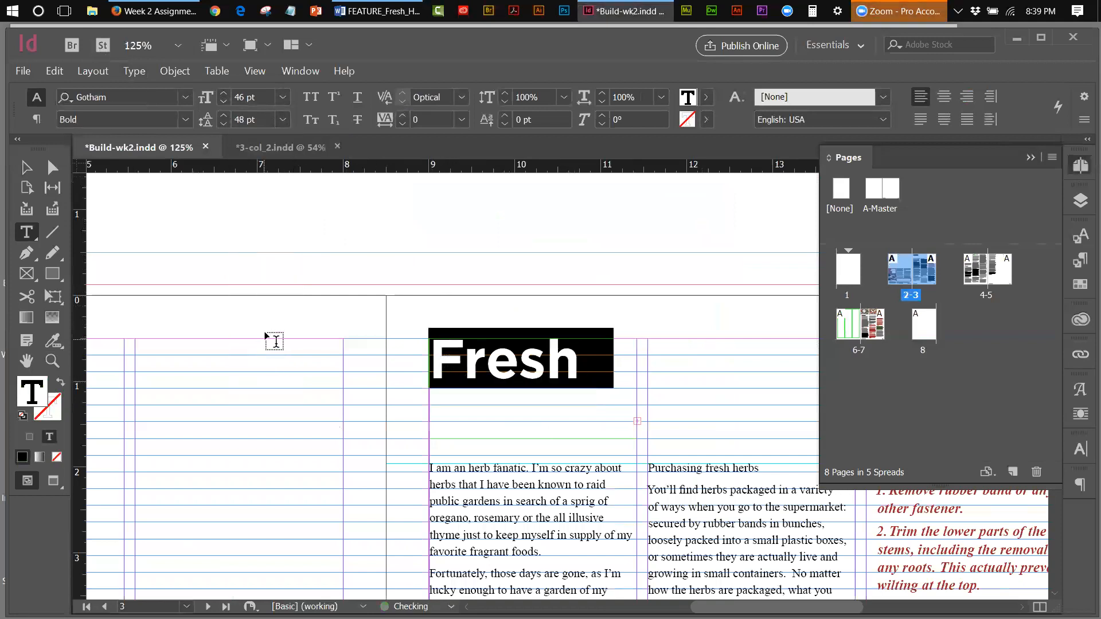
{"action": "key", "text": "Escape"}
{"action": "left_click_drag", "start_coordinate": [533, 439], "coordinate": [539, 518]}
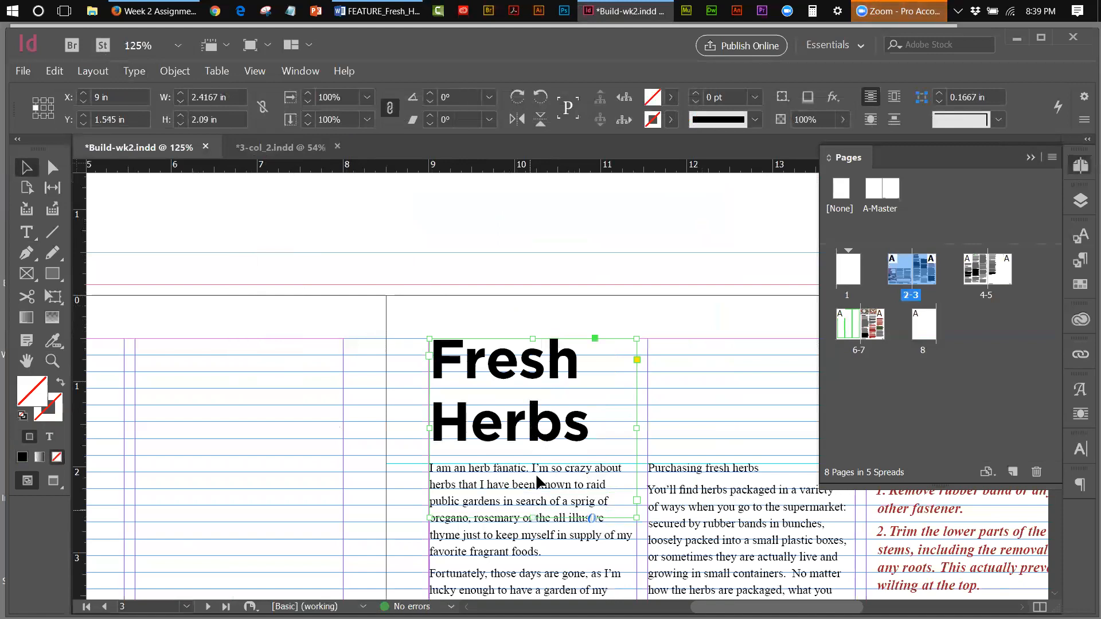
Select both lines of the "Fresh Herbs" title and reduce their leading to 28 pt.
{"action": "double_click", "coordinate": [561, 442]}
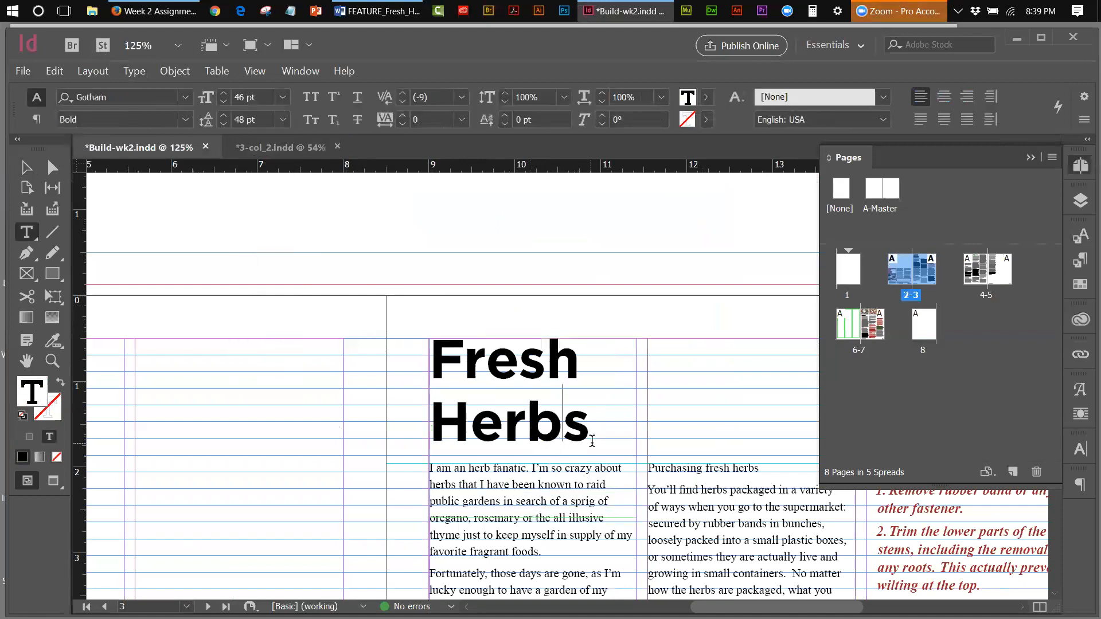
{"action": "left_click_drag", "start_coordinate": [593, 442], "coordinate": [430, 363]}
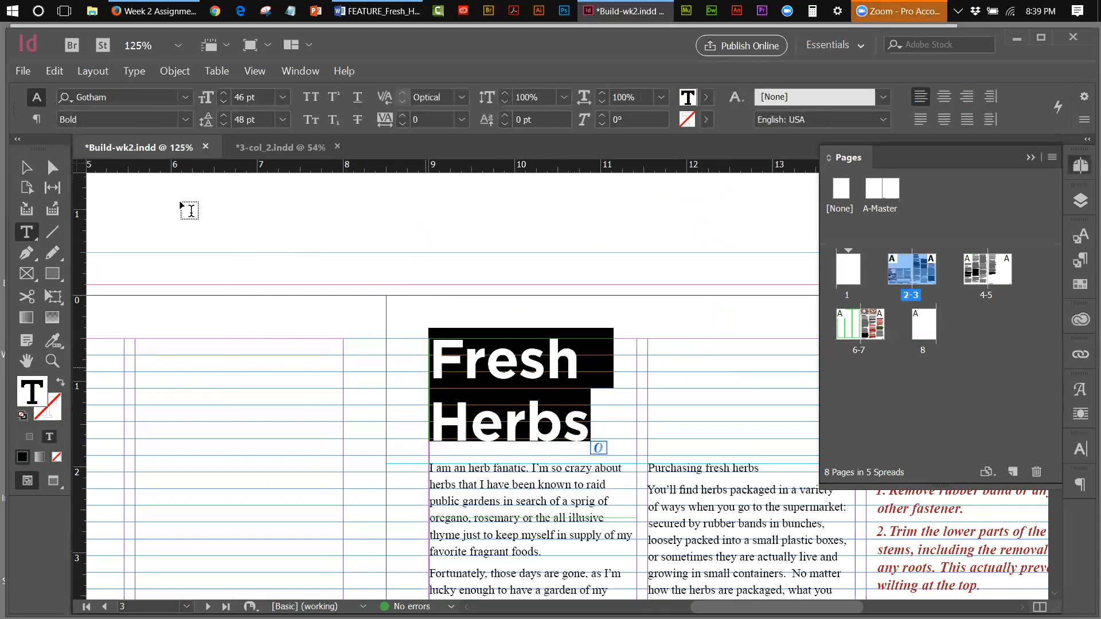
{"action": "left_click", "coordinate": [226, 123]}
{"action": "left_click", "coordinate": [226, 123]}
{"action": "left_click", "coordinate": [226, 123]}
{"action": "left_click", "coordinate": [226, 122]}
{"action": "left_click", "coordinate": [226, 123]}
{"action": "left_click", "coordinate": [226, 123]}
{"action": "left_click", "coordinate": [226, 123]}
{"action": "left_click", "coordinate": [226, 123]}
{"action": "left_click", "coordinate": [226, 123]}
{"action": "left_click", "coordinate": [226, 123]}
{"action": "left_click", "coordinate": [226, 122]}
{"action": "left_click", "coordinate": [226, 123]}
{"action": "left_click", "coordinate": [226, 123]}
{"action": "left_click", "coordinate": [226, 123]}
{"action": "left_click", "coordinate": [226, 122]}
{"action": "left_click", "coordinate": [226, 123]}
{"action": "left_click", "coordinate": [226, 122]}
{"action": "left_click", "coordinate": [226, 122]}
{"action": "left_click", "coordinate": [226, 122]}
{"action": "left_click", "coordinate": [226, 123]}
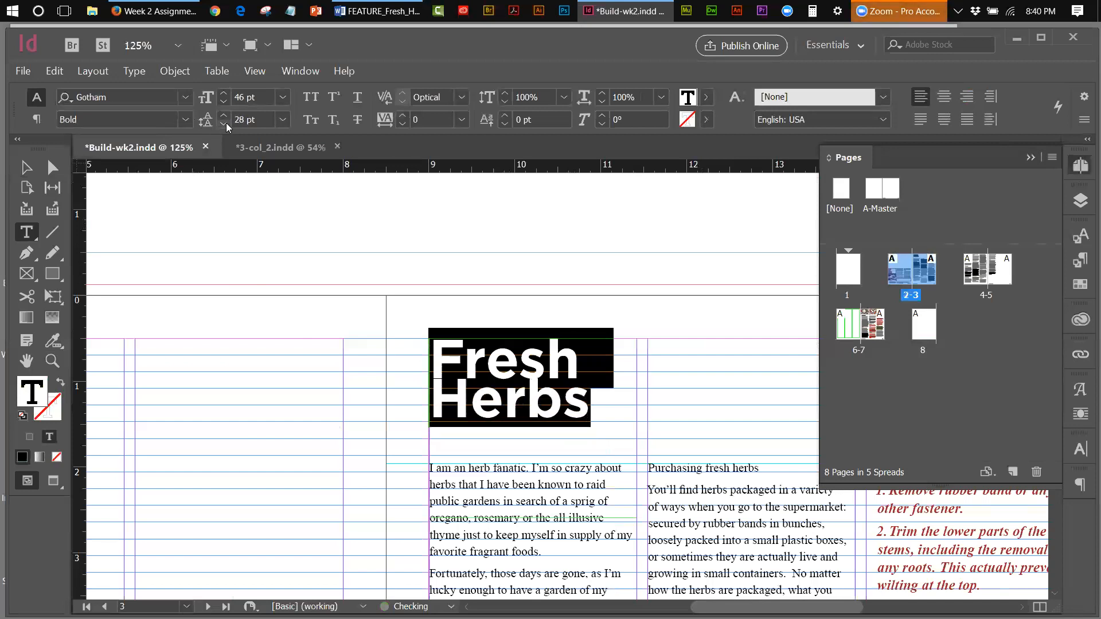
Select both lines of the "Fresh Herbs" title and color them with the dark green C=71 M=43 Y=99 K=38 swatch.
{"action": "left_click", "coordinate": [26, 167]}
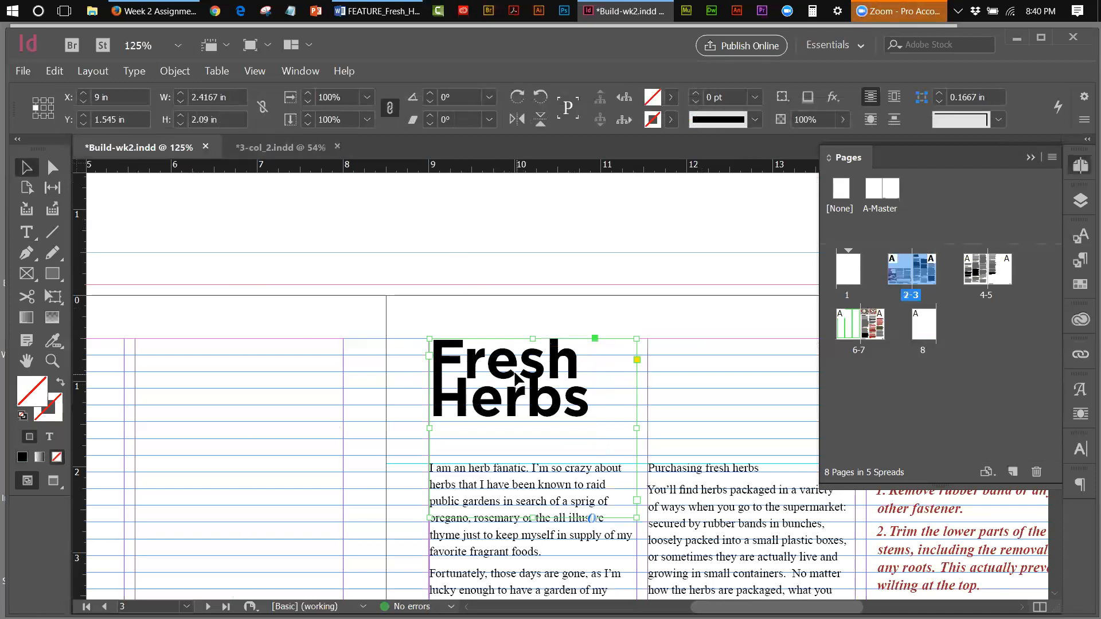
{"action": "key", "text": "t"}
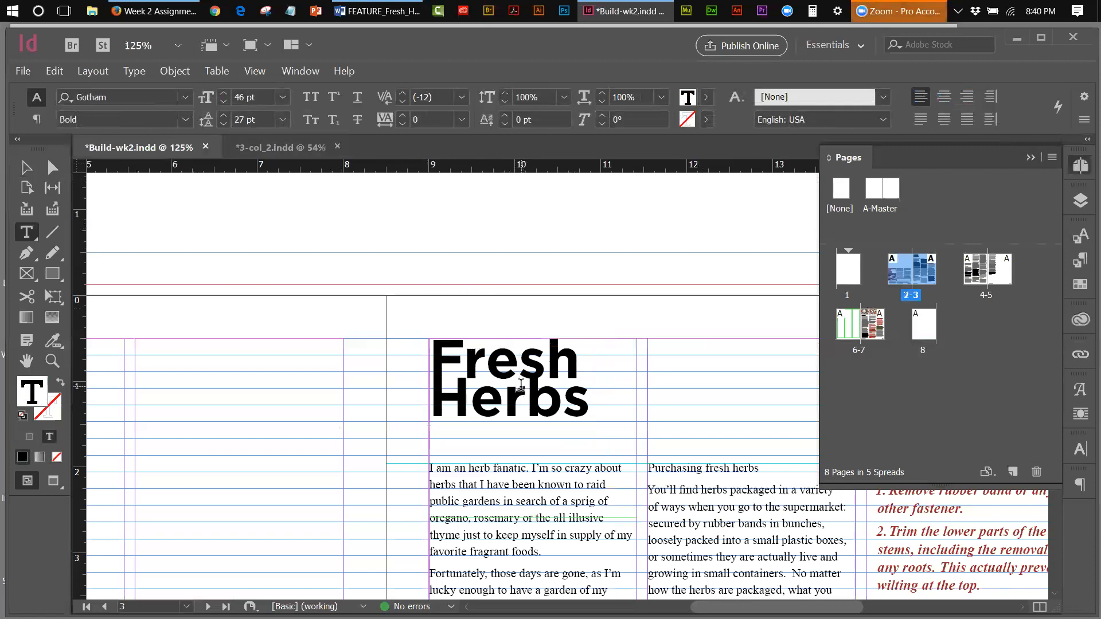
{"action": "left_click", "coordinate": [590, 410]}
{"action": "left_click_drag", "start_coordinate": [591, 411], "coordinate": [440, 370]}
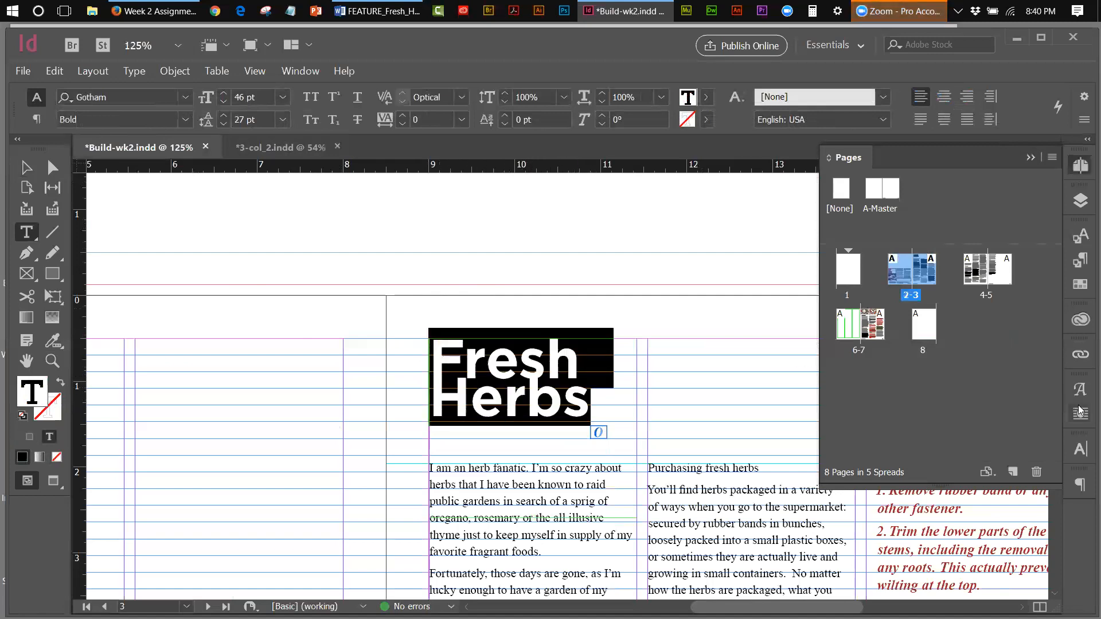
{"action": "left_click", "coordinate": [1081, 284]}
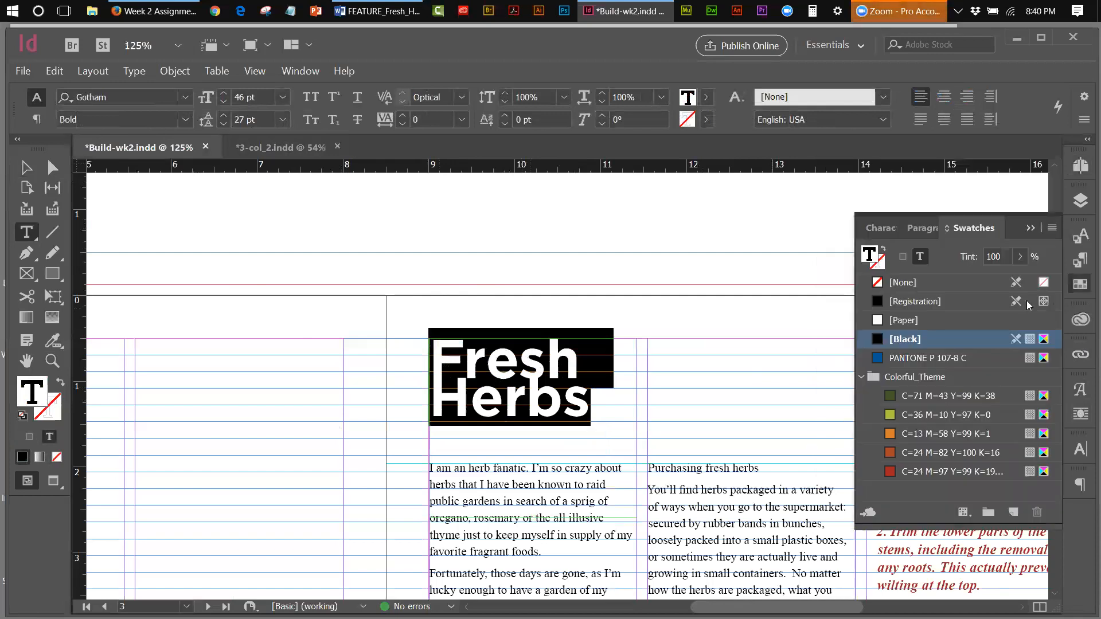
{"action": "left_click", "coordinate": [890, 397]}
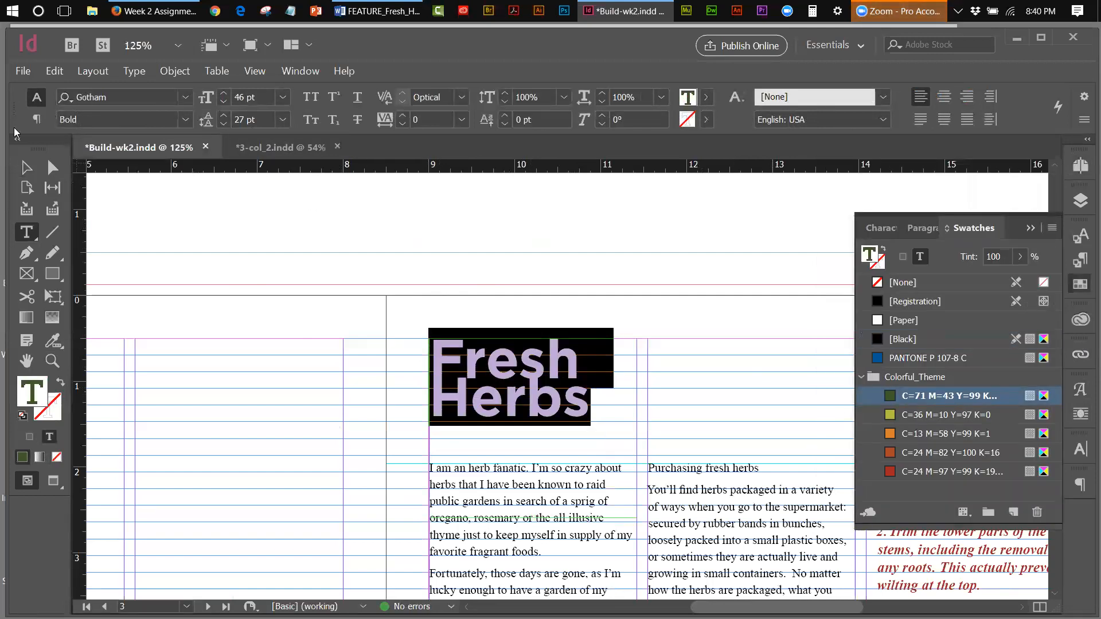
Fit the "Fresh Herbs" title's text frame to its content and deselect it.
{"action": "left_click", "coordinate": [24, 167]}
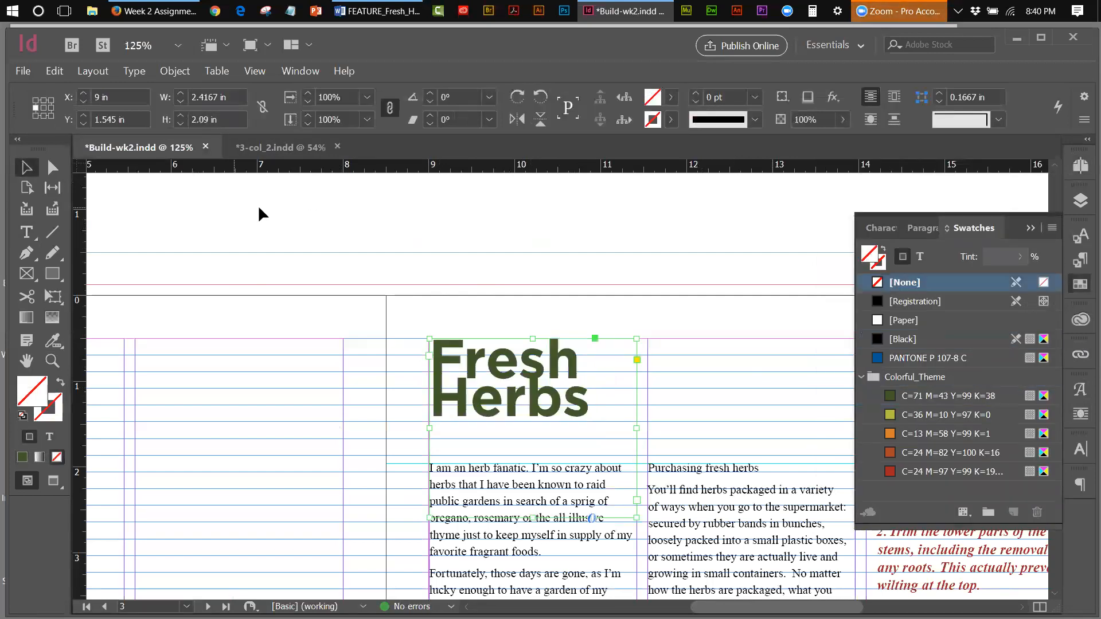
{"action": "left_click", "coordinate": [501, 373]}
{"action": "left_click", "coordinate": [174, 72]}
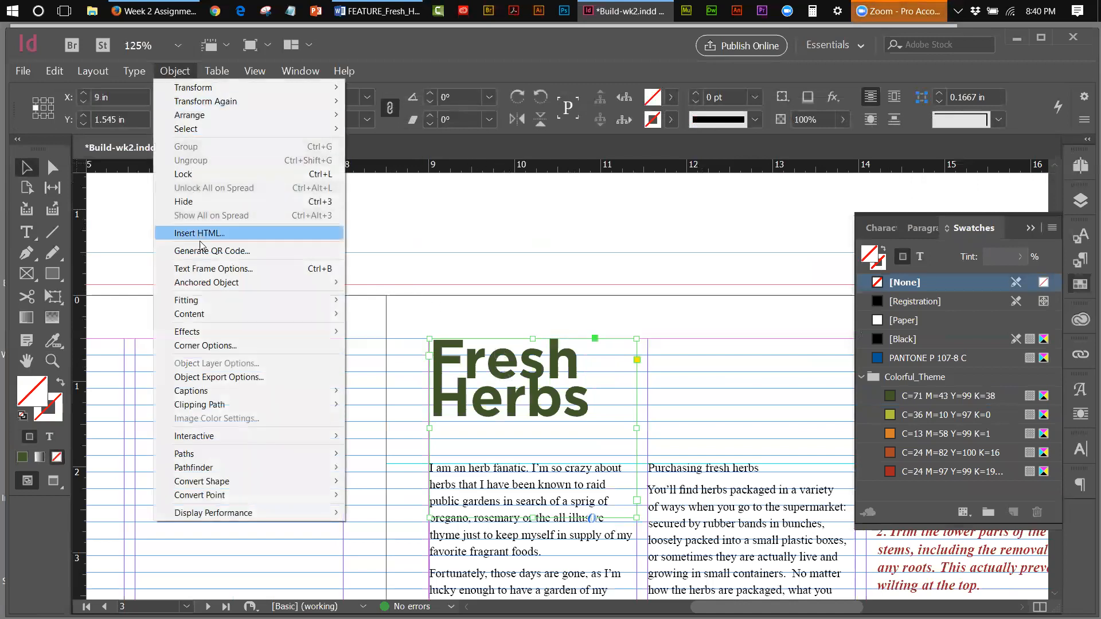
{"action": "mouse_move", "coordinate": [210, 303]}
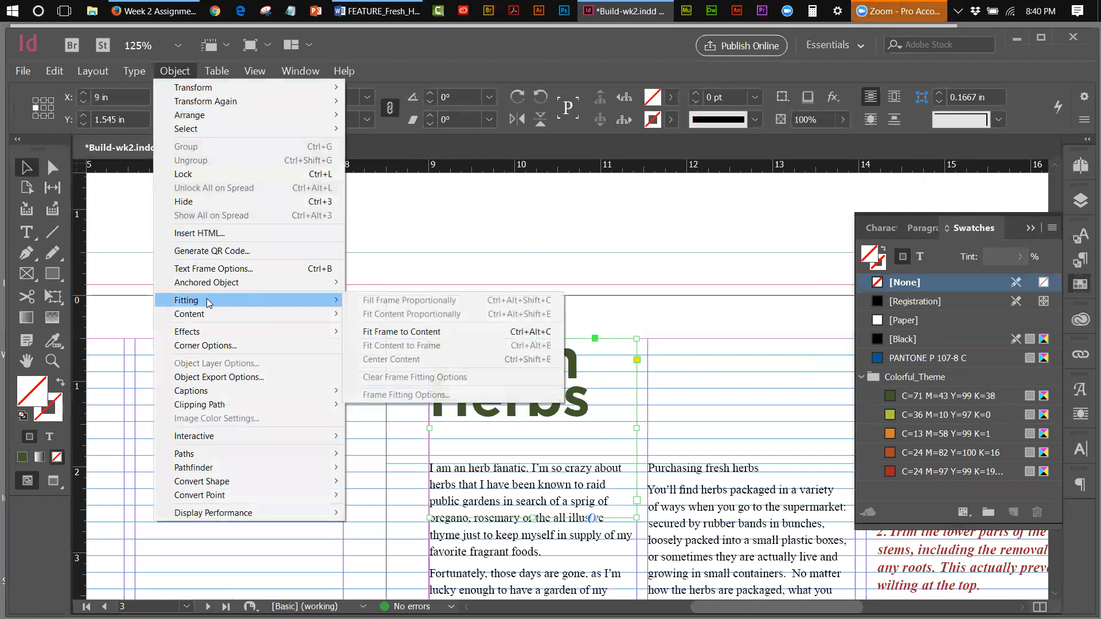
{"action": "left_click", "coordinate": [396, 332]}
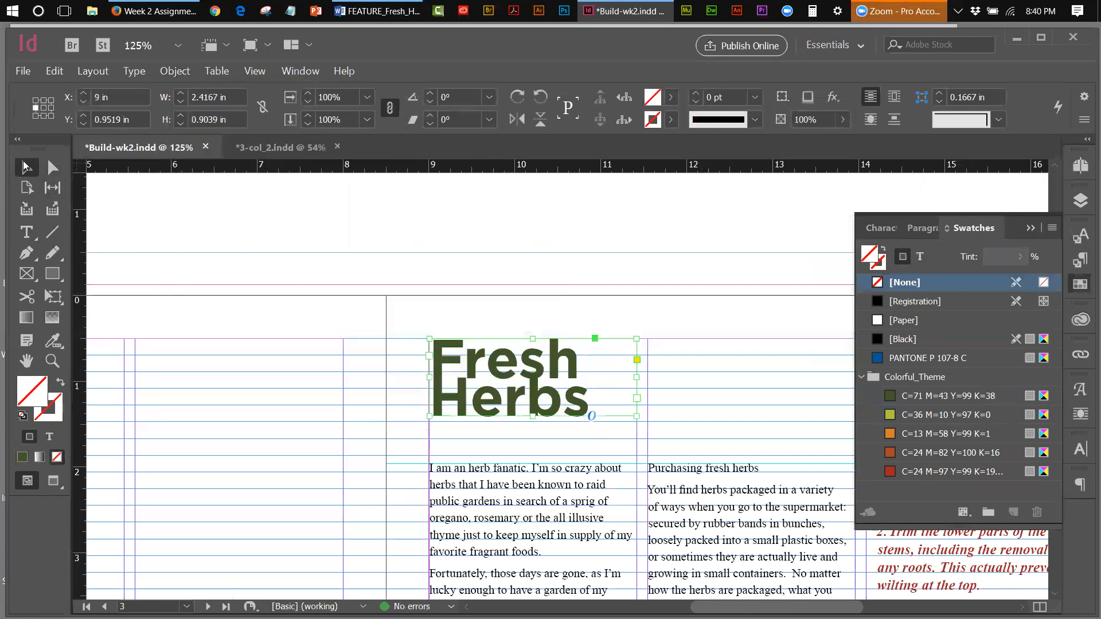
{"action": "left_click", "coordinate": [265, 206]}
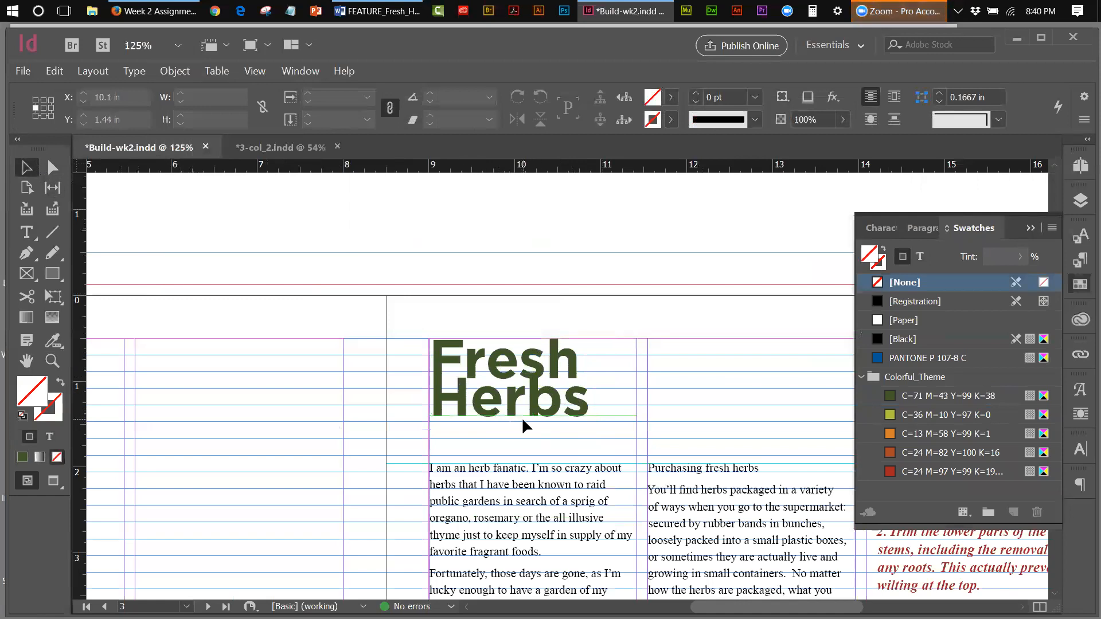
Split "I am an herb fanatic." off the first body paragraph as its own paragraph and select that line.
{"action": "left_click", "coordinate": [535, 467]}
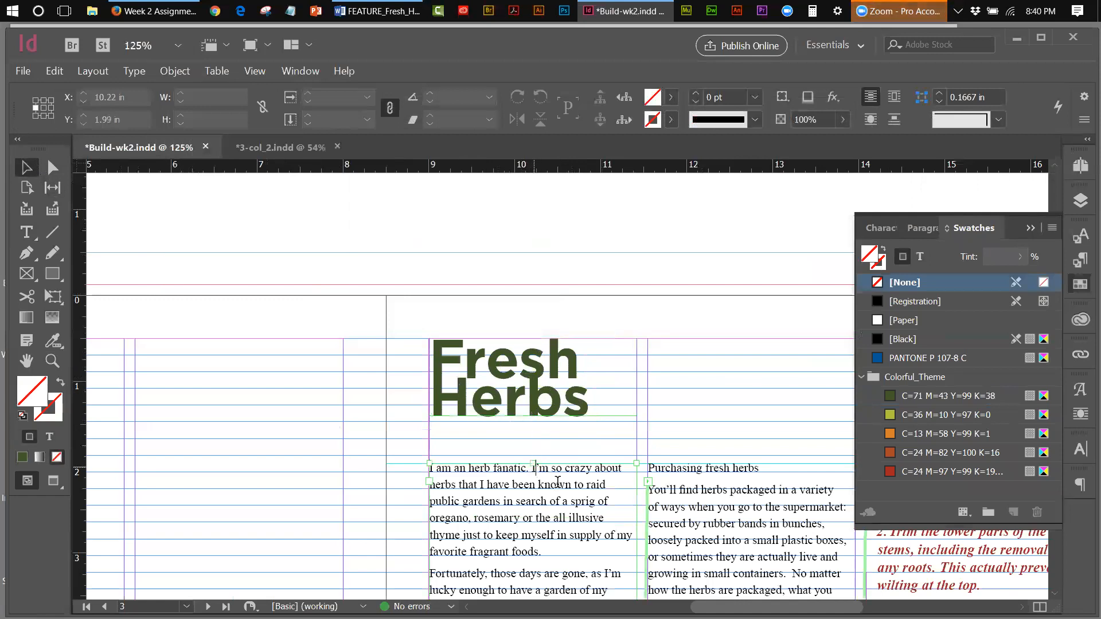
{"action": "double_click", "coordinate": [539, 467]}
{"action": "left_click", "coordinate": [532, 468]}
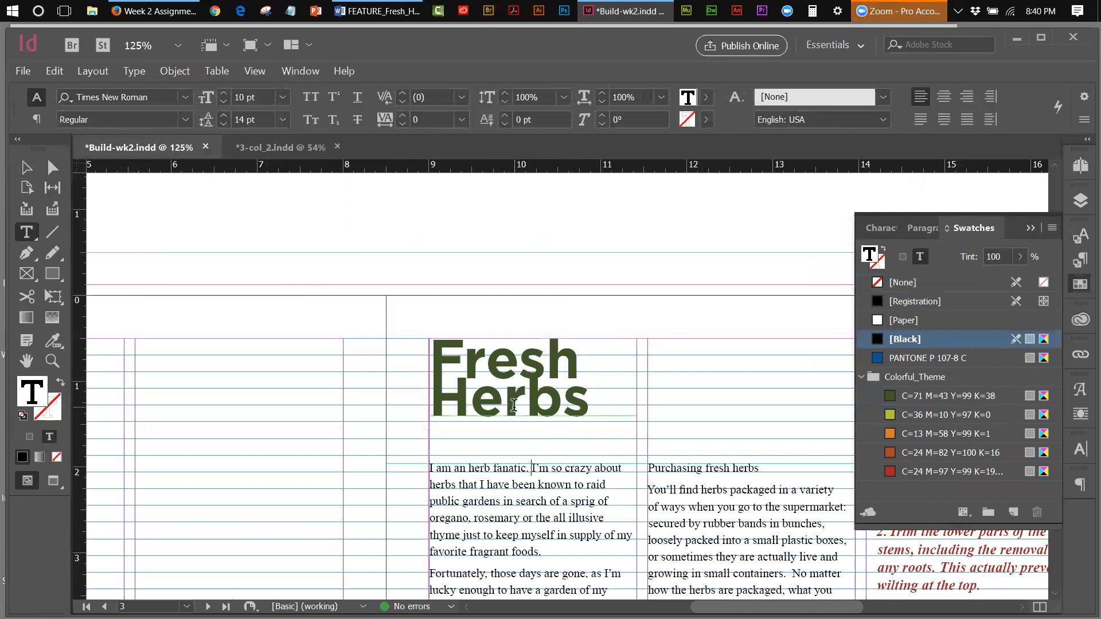
{"action": "key", "text": "Return"}
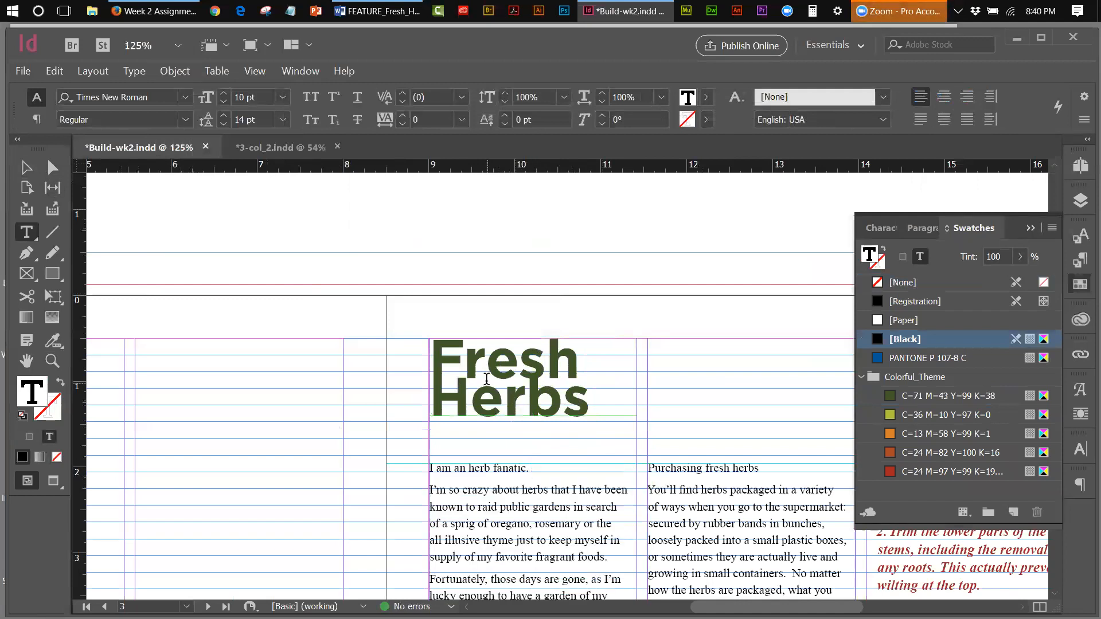
{"action": "left_click_drag", "start_coordinate": [536, 471], "coordinate": [429, 469]}
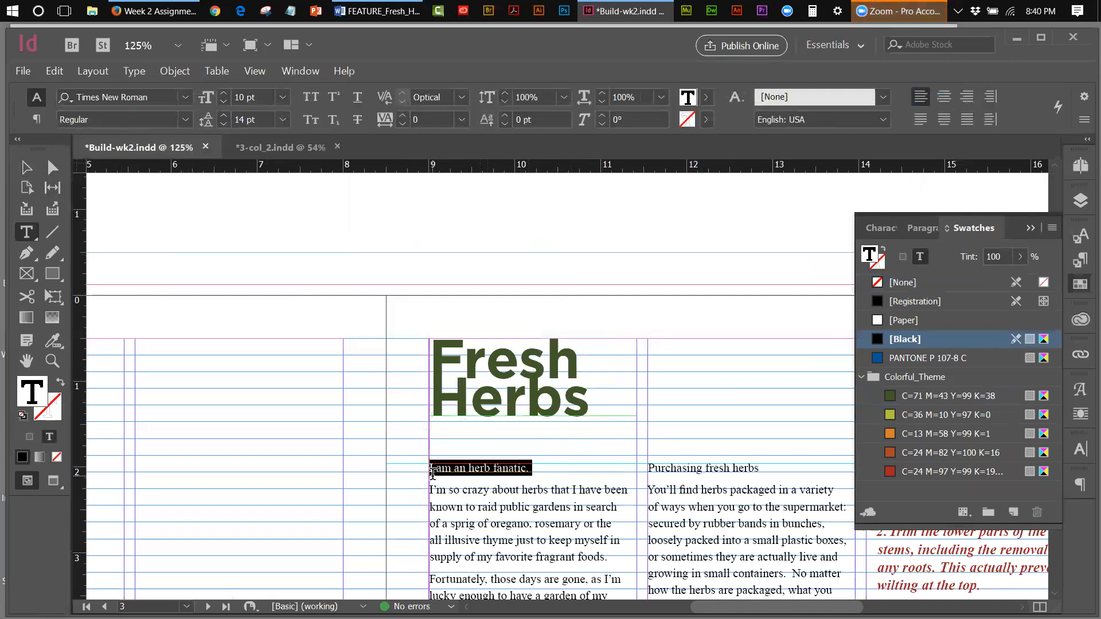
Check the font and size of the "I am an herb fanatic." line in 3-col_2.indd, then return to Build-wk2.indd.
{"action": "left_click", "coordinate": [185, 119]}
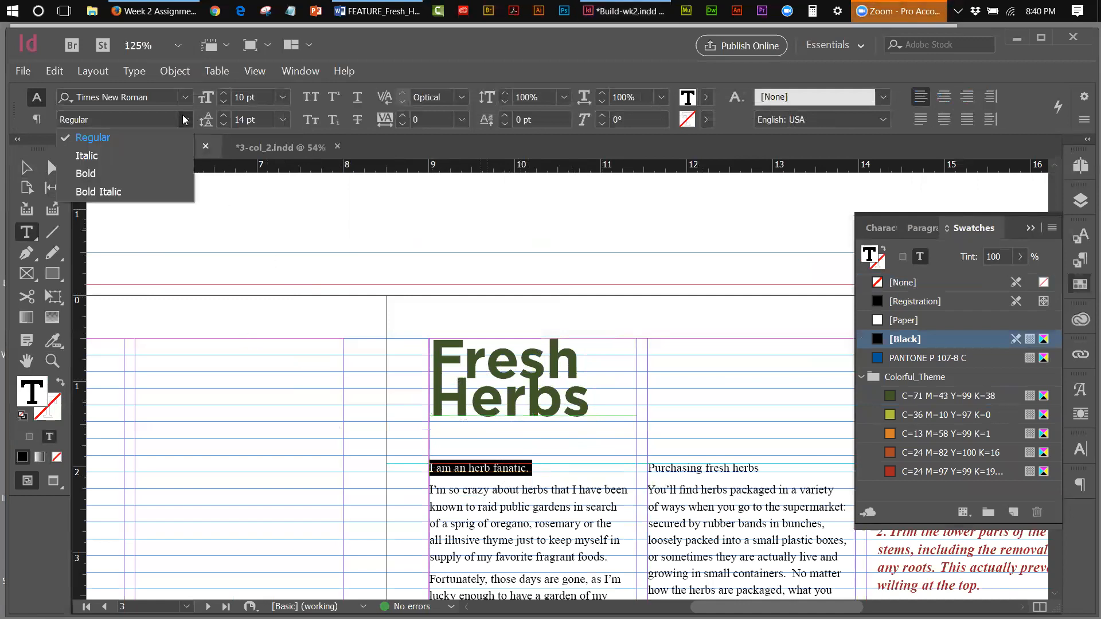
{"action": "left_click", "coordinate": [272, 145]}
{"action": "left_click_drag", "start_coordinate": [272, 144], "coordinate": [176, 141]}
{"action": "left_click_drag", "start_coordinate": [416, 145], "coordinate": [283, 151]}
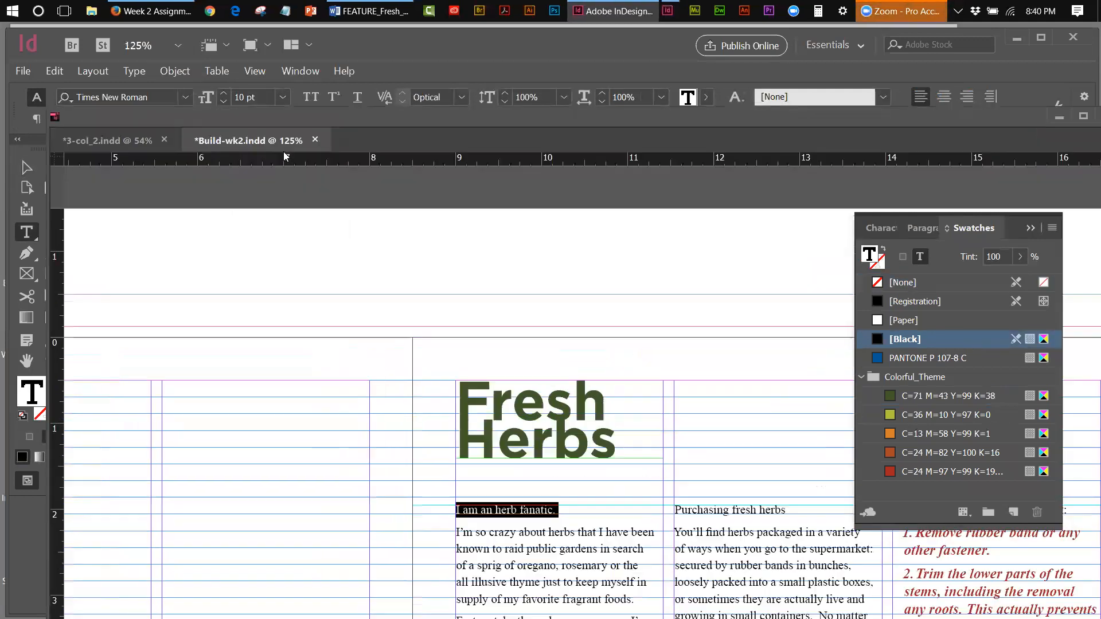
{"action": "left_click", "coordinate": [144, 141]}
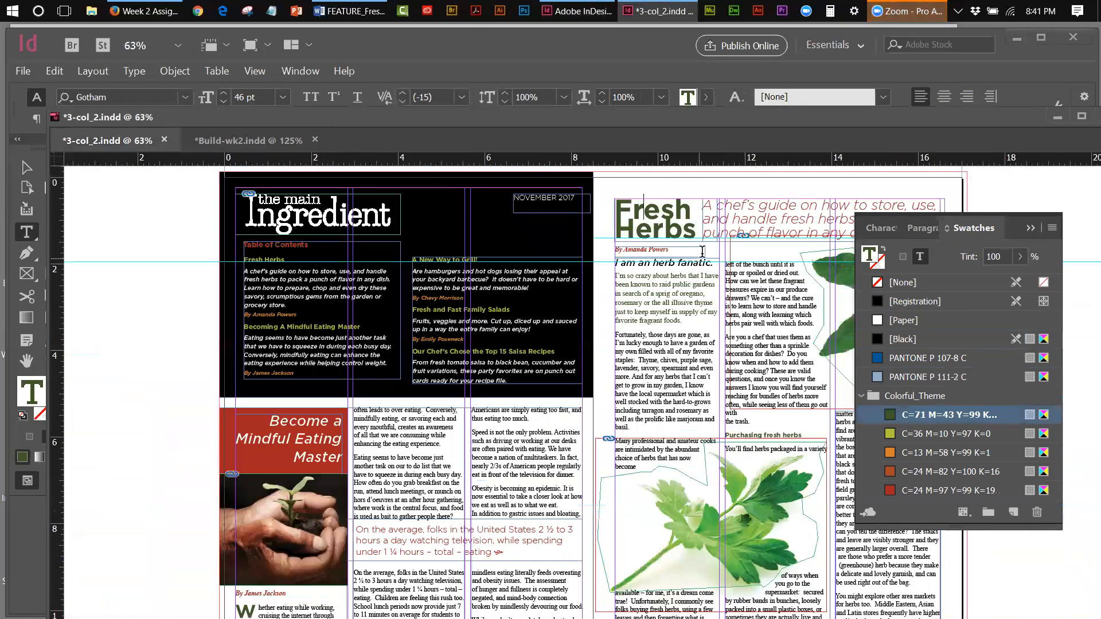
{"action": "left_click", "coordinate": [675, 271]}
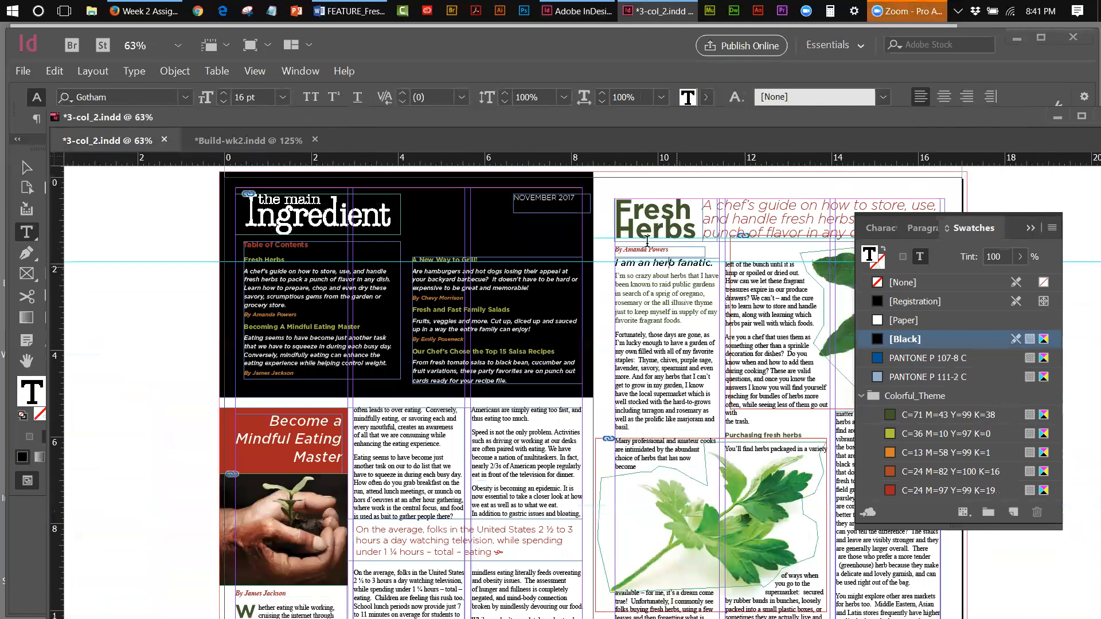
{"action": "left_click", "coordinate": [248, 140]}
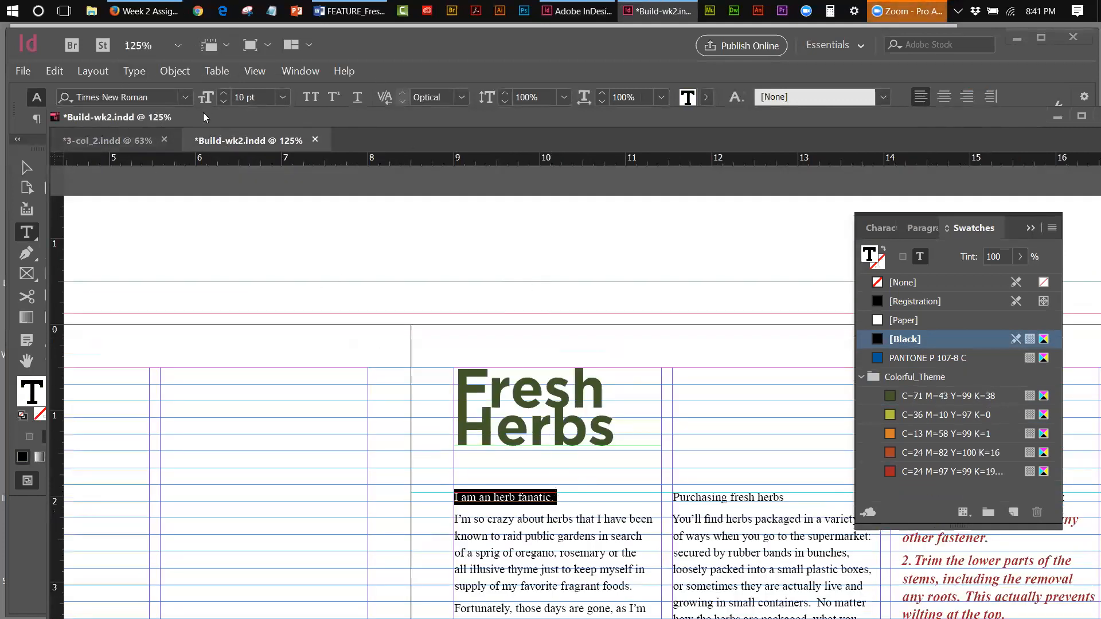
Set the selected "I am an herb fanatic." line to Gotham at 16 pt and re-dock the document window.
{"action": "left_click", "coordinate": [186, 97]}
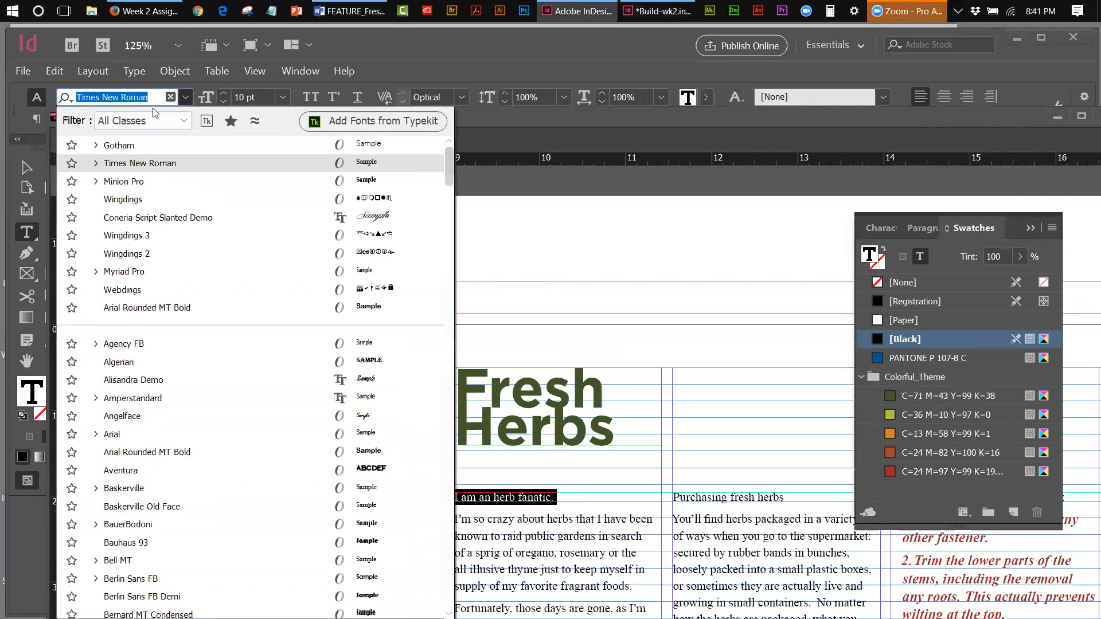
{"action": "left_click", "coordinate": [115, 142]}
{"action": "left_click", "coordinate": [279, 98]}
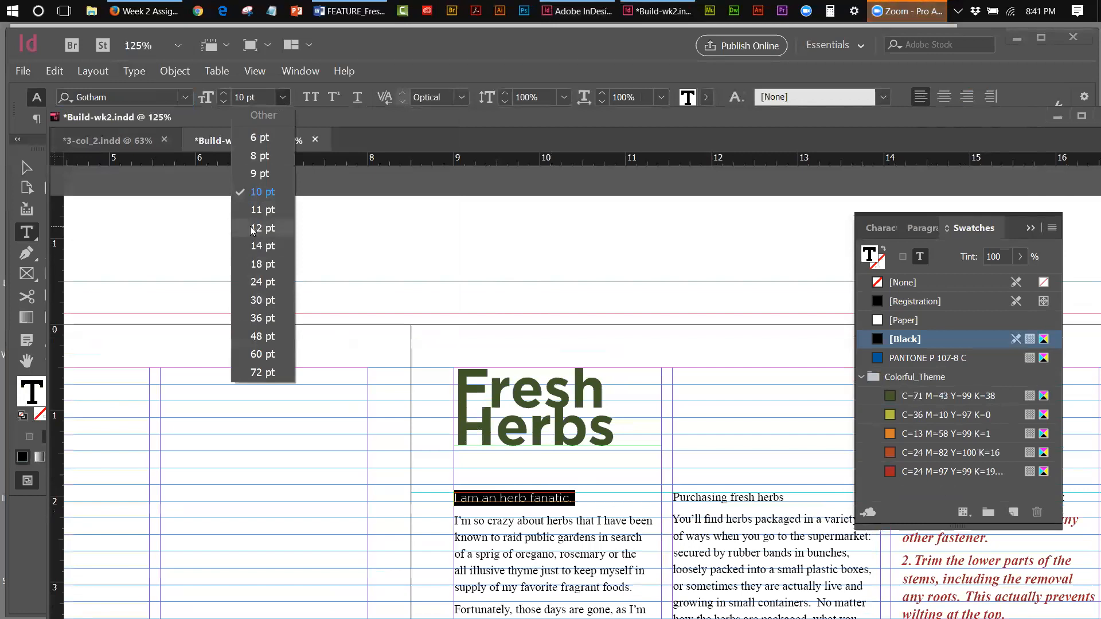
{"action": "left_click", "coordinate": [259, 247]}
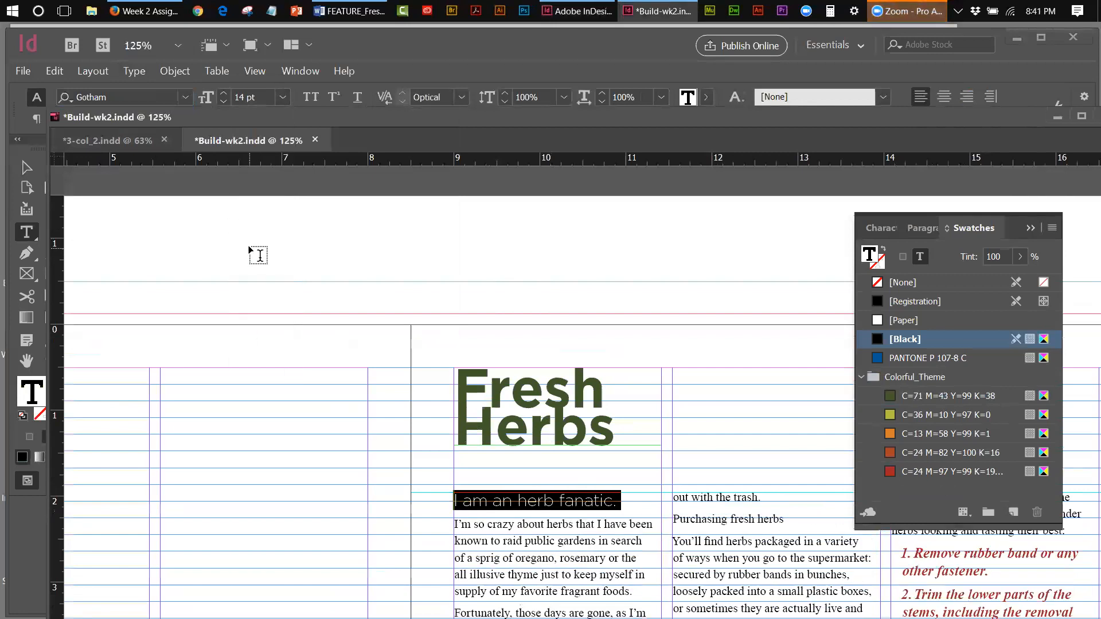
{"action": "left_click", "coordinate": [228, 93]}
{"action": "left_click", "coordinate": [228, 93]}
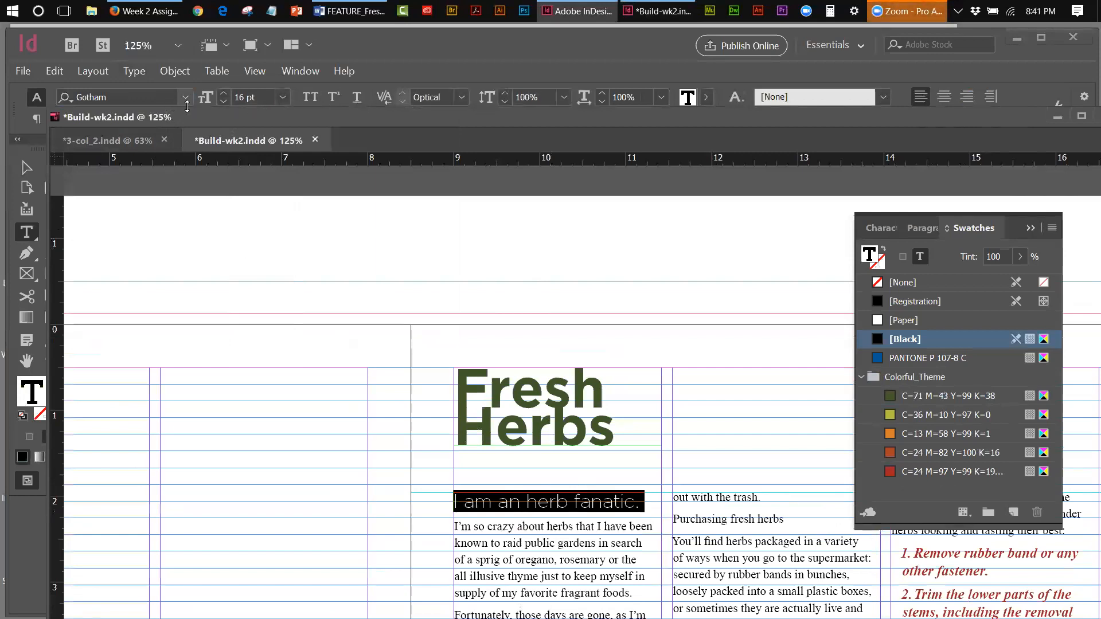
{"action": "left_click_drag", "start_coordinate": [265, 121], "coordinate": [210, 129]}
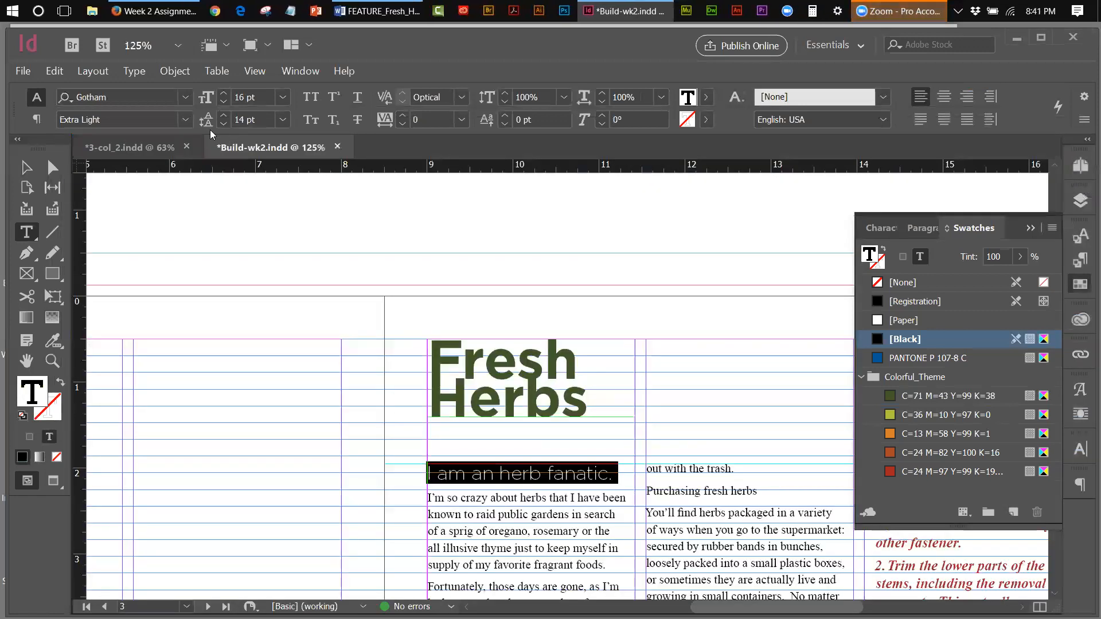
Compare the intro line's font style in 3-col_2.indd and apply Medium Italic to "I am an herb fanatic." in Build-wk2.indd.
{"action": "left_click", "coordinate": [181, 120]}
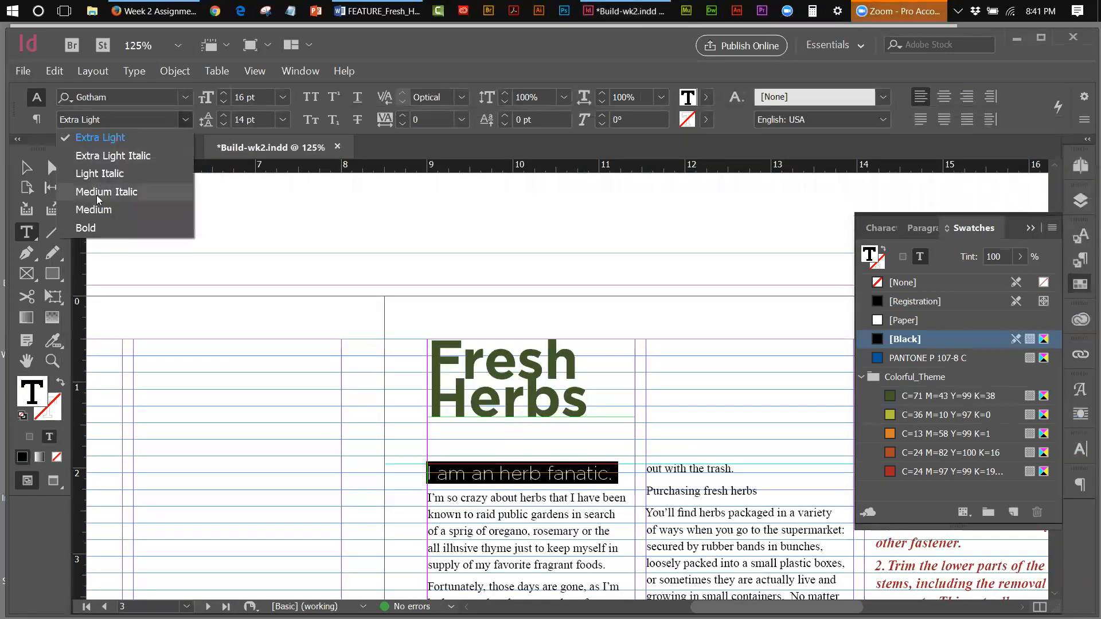
{"action": "left_click", "coordinate": [217, 153]}
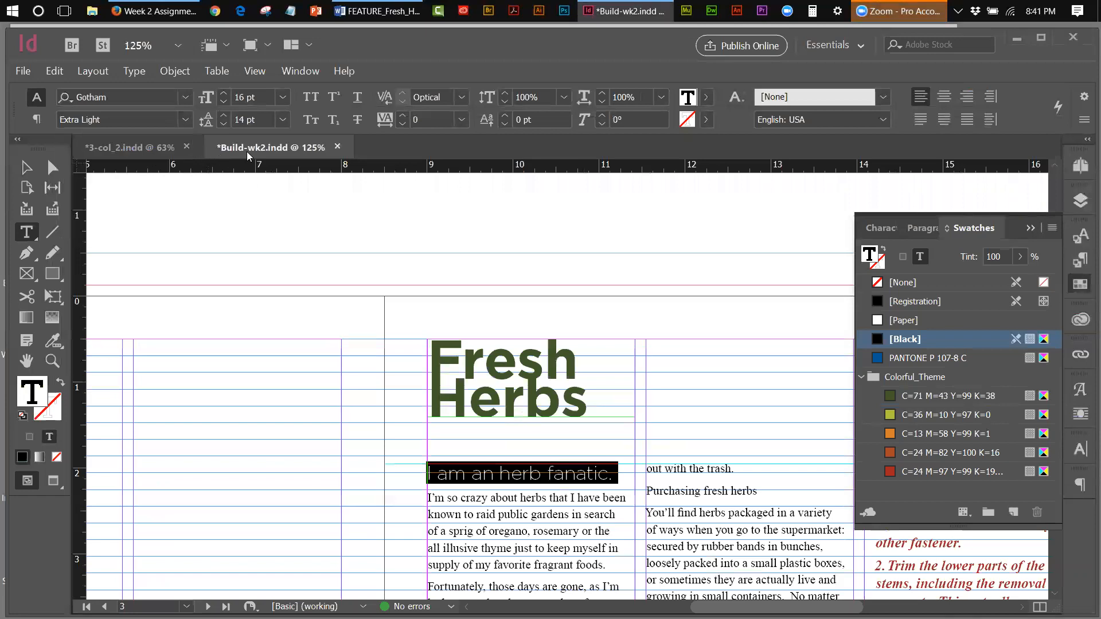
{"action": "left_click", "coordinate": [152, 147]}
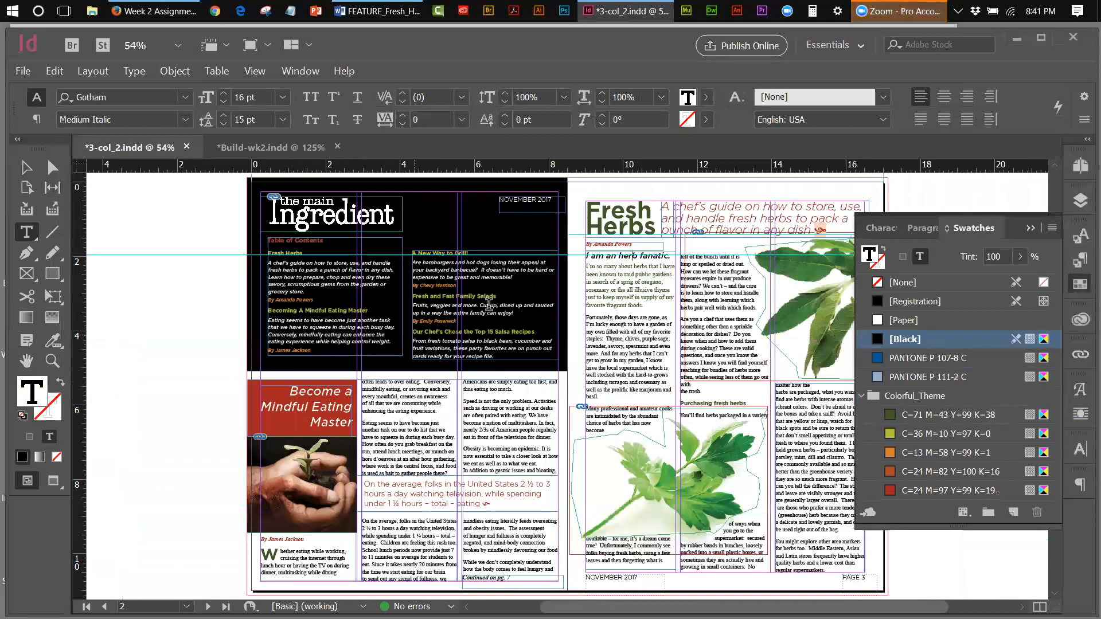
{"action": "left_click", "coordinate": [229, 151]}
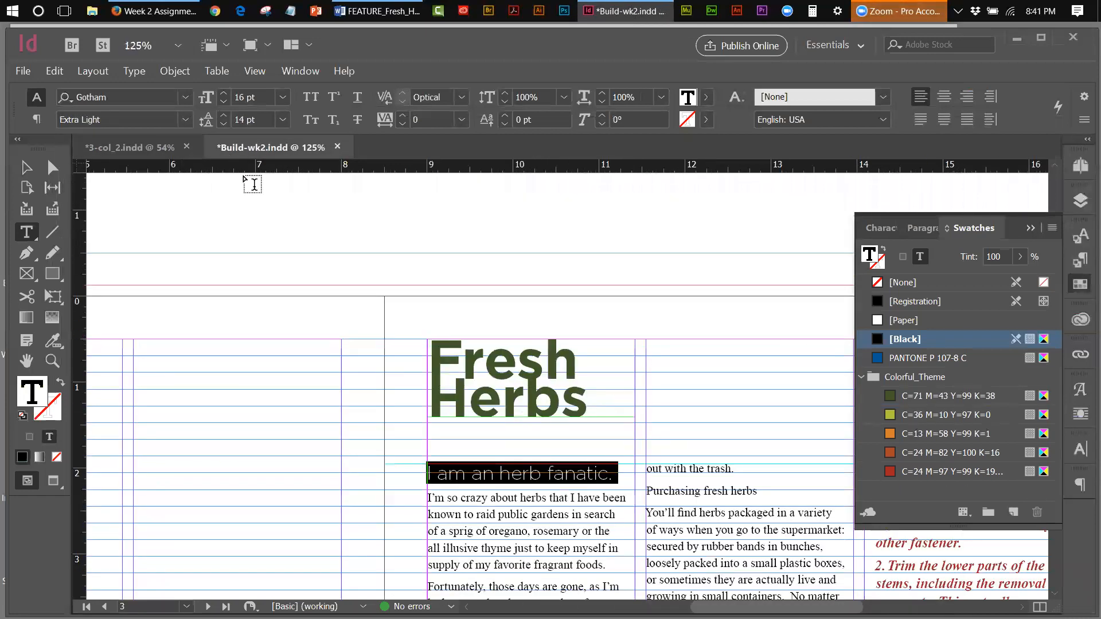
{"action": "left_click", "coordinate": [181, 118]}
{"action": "left_click", "coordinate": [103, 191]}
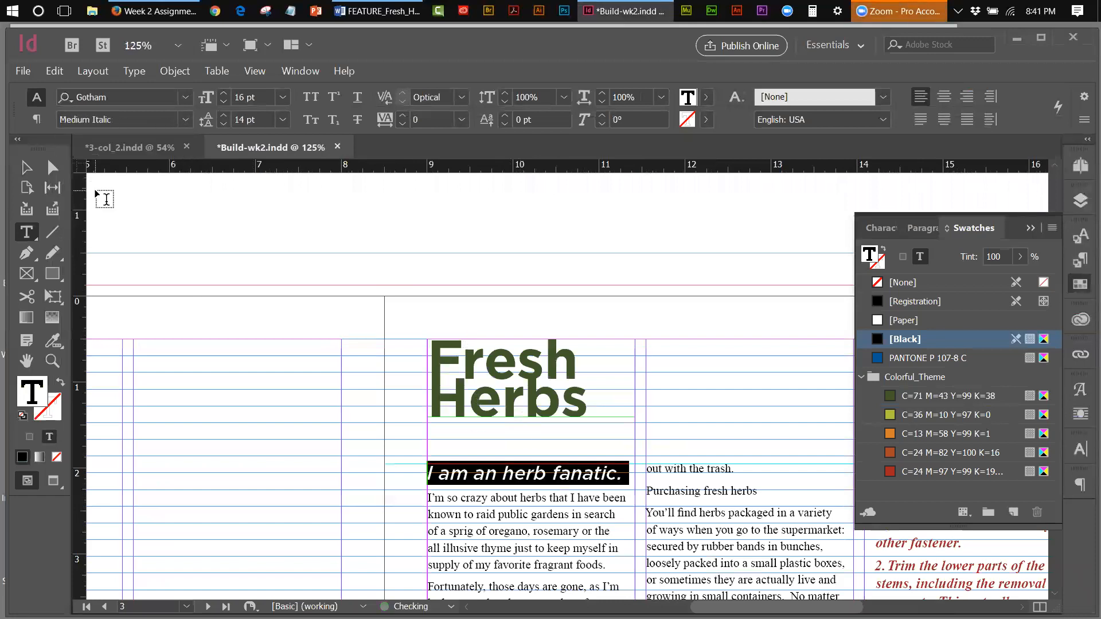
Deselect the body text and draw a shallow, column-wide text frame between the "Fresh Herbs" title and the intro line.
{"action": "key", "text": "Escape"}
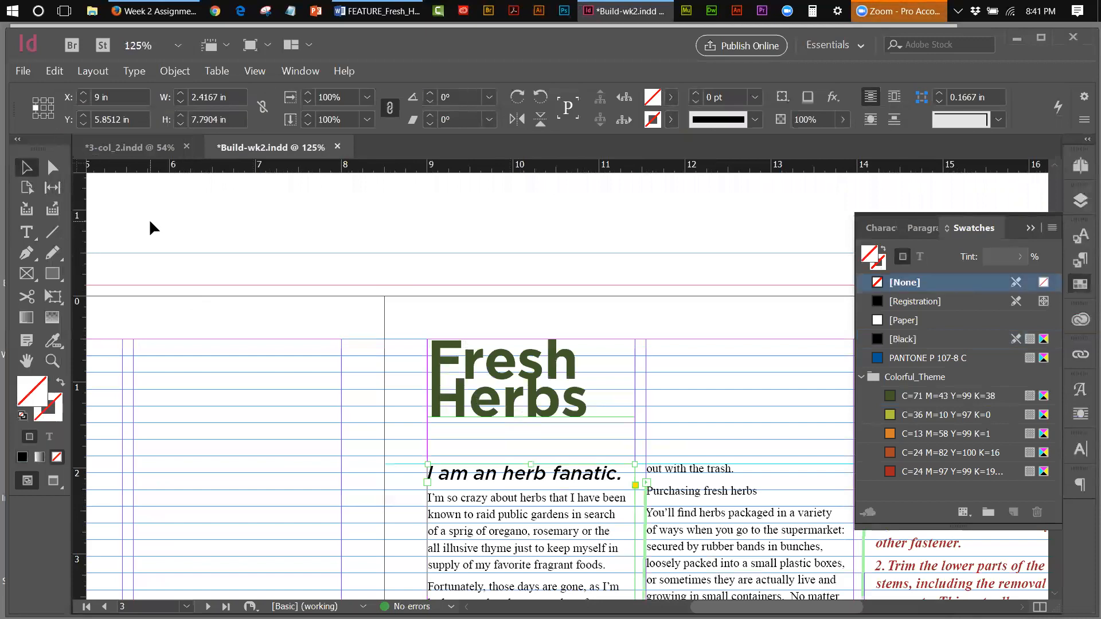
{"action": "left_click", "coordinate": [150, 223]}
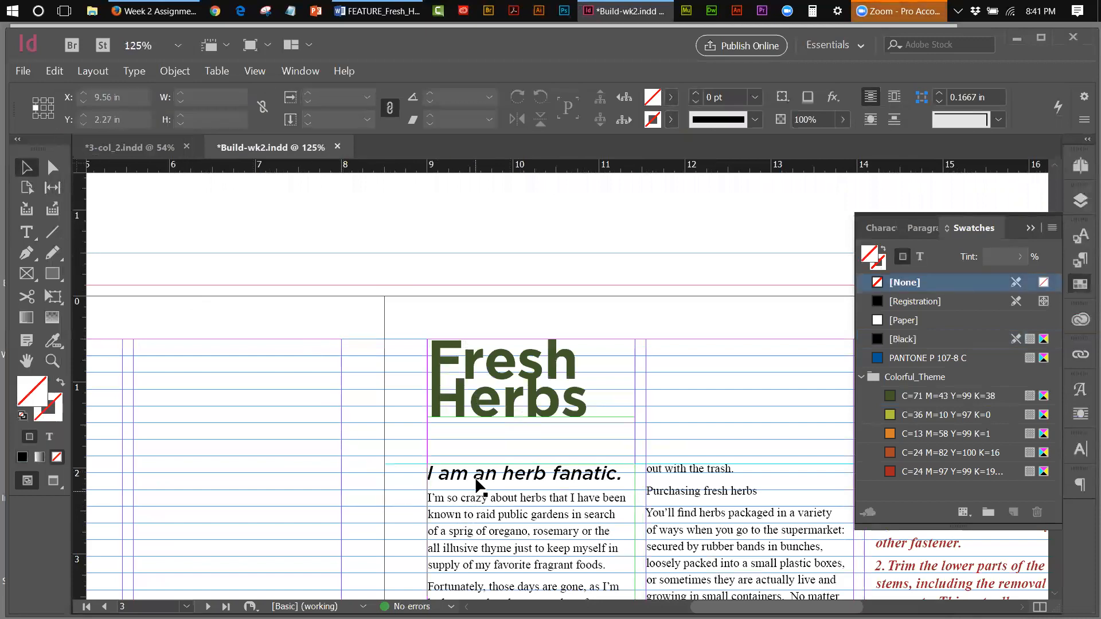
{"action": "left_click", "coordinate": [32, 231]}
{"action": "left_click_drag", "start_coordinate": [428, 428], "coordinate": [628, 452]}
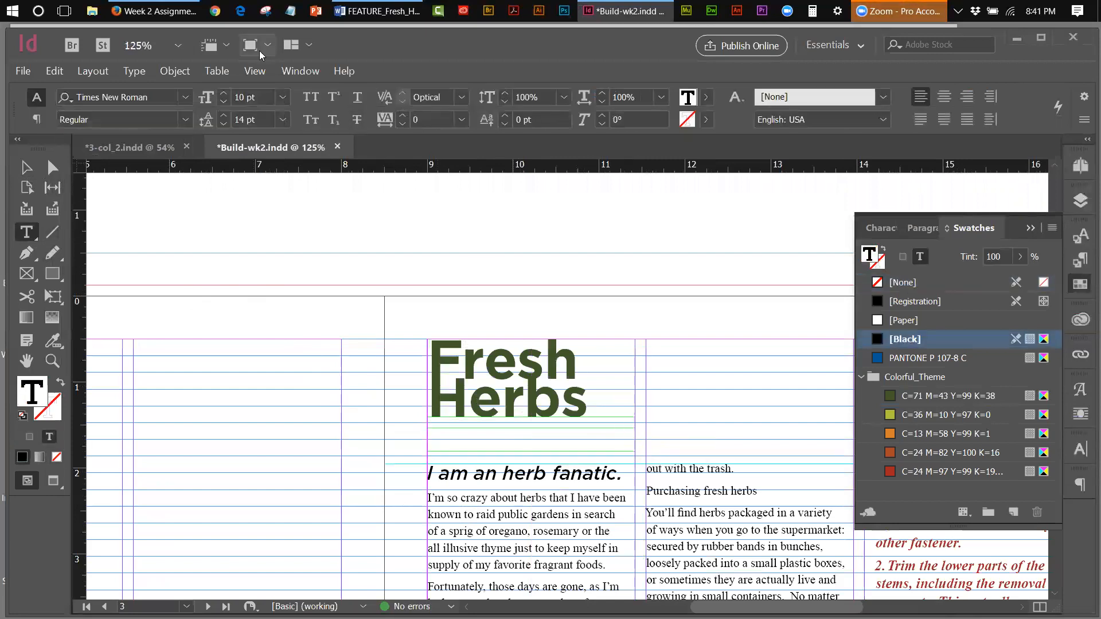
Switch to the FEATURE_Fresh_Herbs document in Word, copy the author byline, and return to the Build-wk2.indd layout.
{"action": "left_click", "coordinate": [379, 12]}
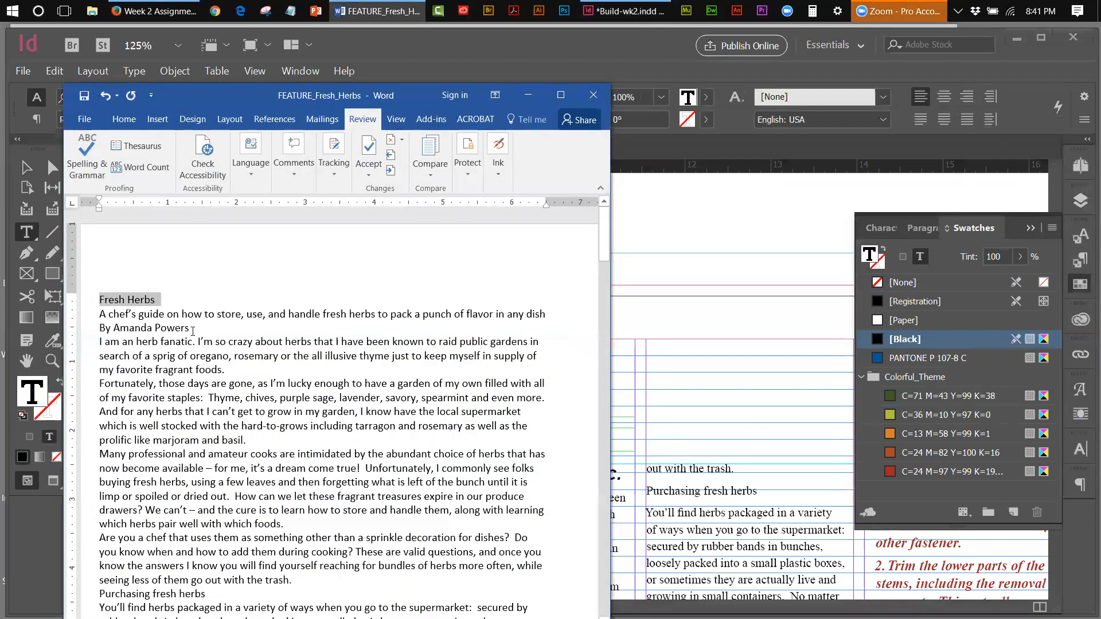
{"action": "left_click_drag", "start_coordinate": [180, 328], "coordinate": [101, 331]}
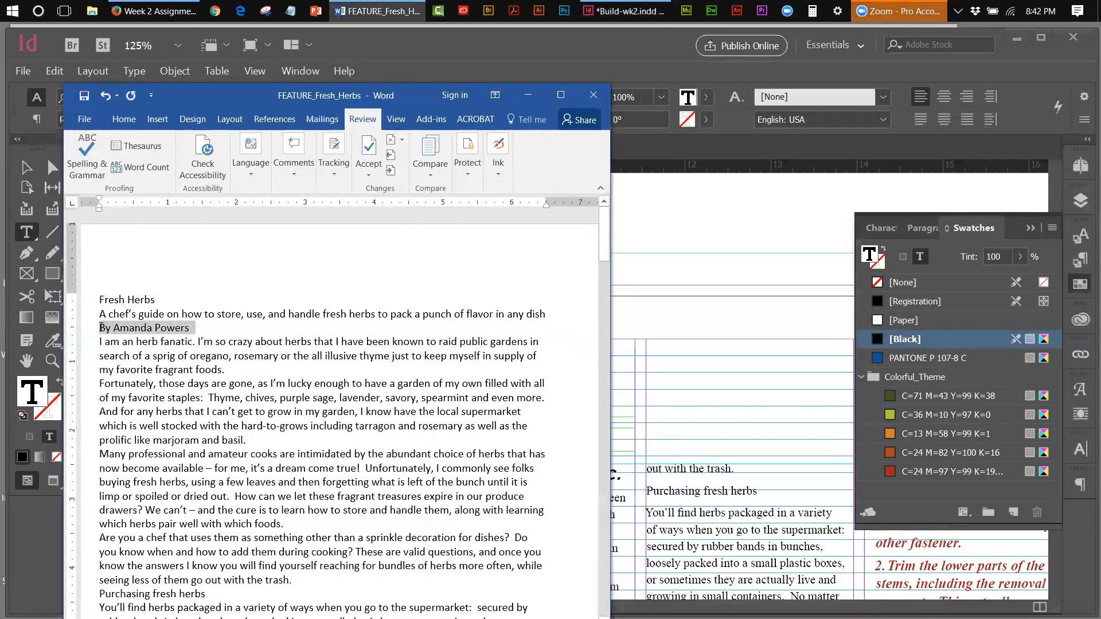
{"action": "right_click", "coordinate": [101, 331]}
{"action": "left_click", "coordinate": [133, 353]}
{"action": "left_click", "coordinate": [527, 95]}
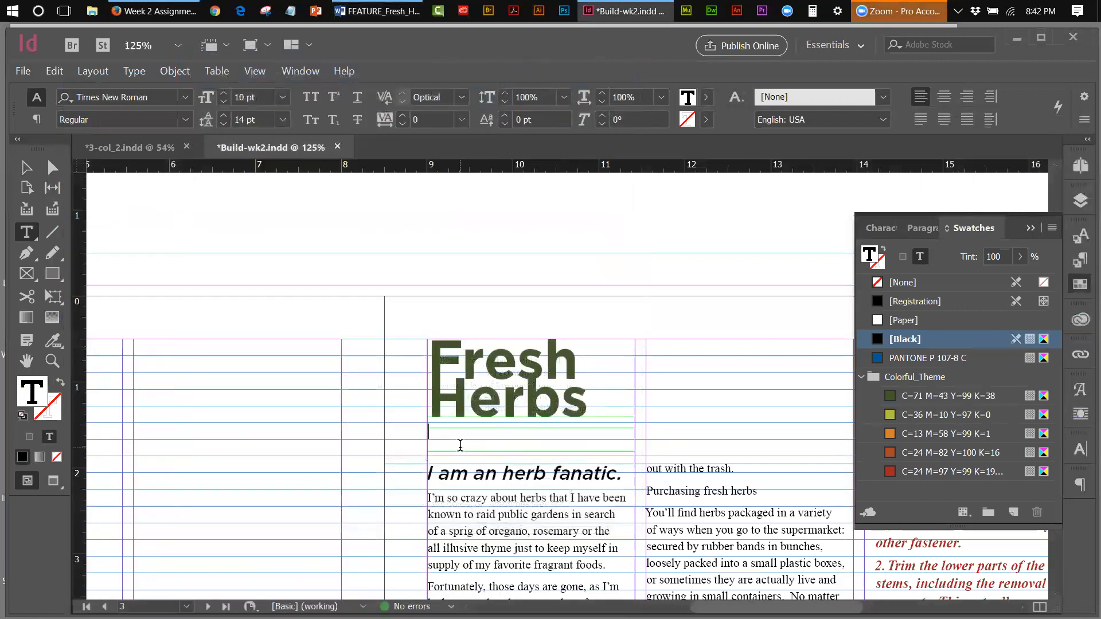
Paste the author byline into the new frame below the "Fresh Herbs" title and set it in Italic.
{"action": "left_click", "coordinate": [462, 425]}
{"action": "key", "text": "ctrl+v"}
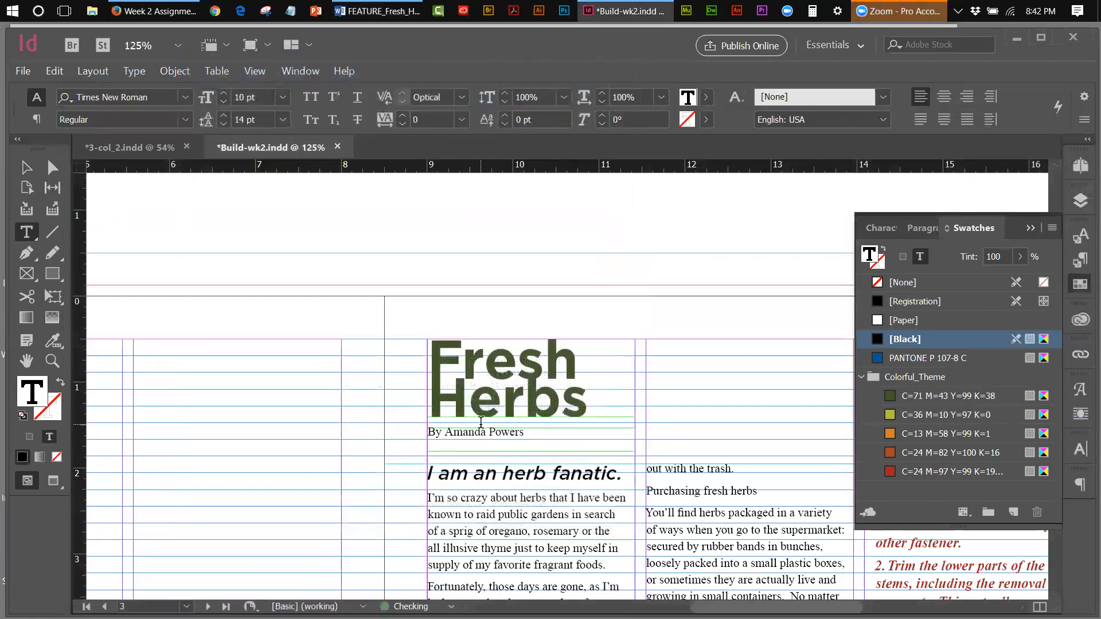
{"action": "left_click_drag", "start_coordinate": [532, 436], "coordinate": [425, 435]}
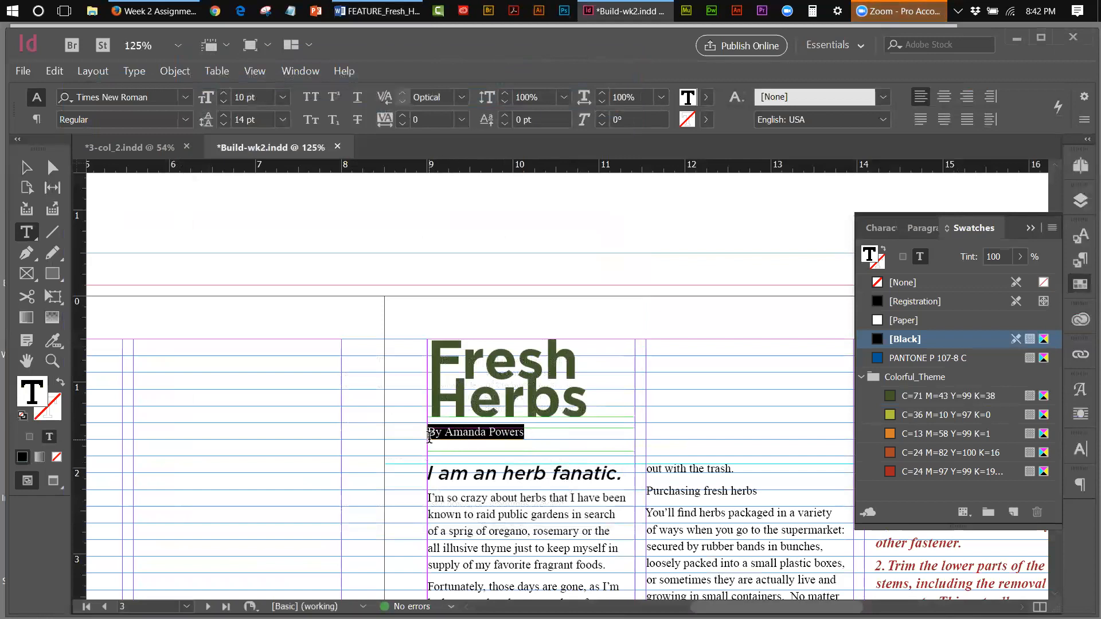
{"action": "left_click", "coordinate": [181, 119]}
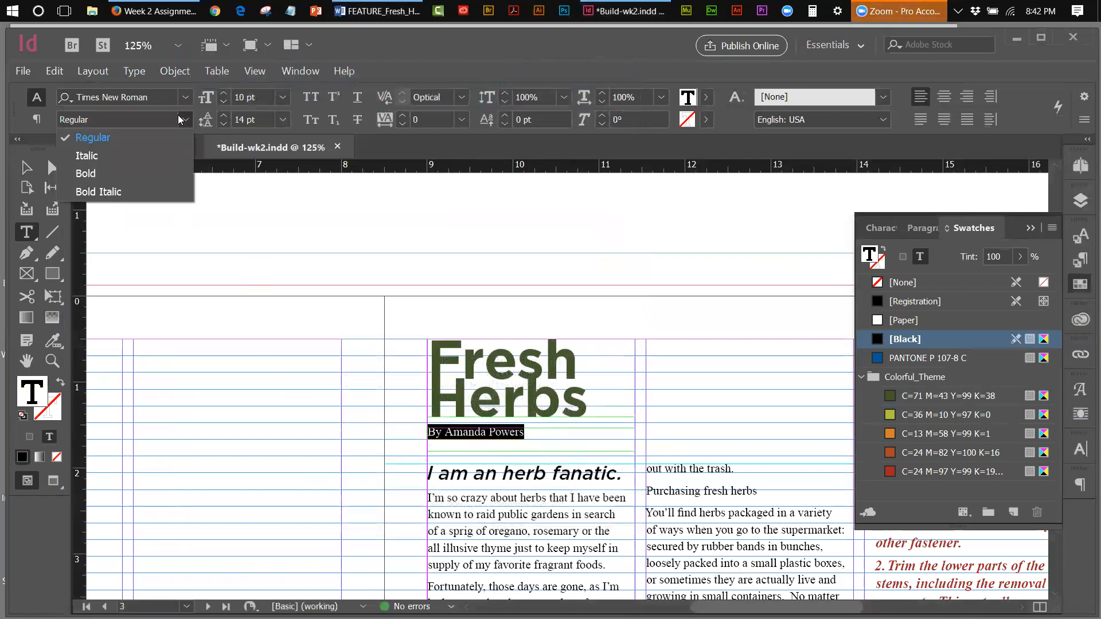
{"action": "left_click", "coordinate": [109, 154]}
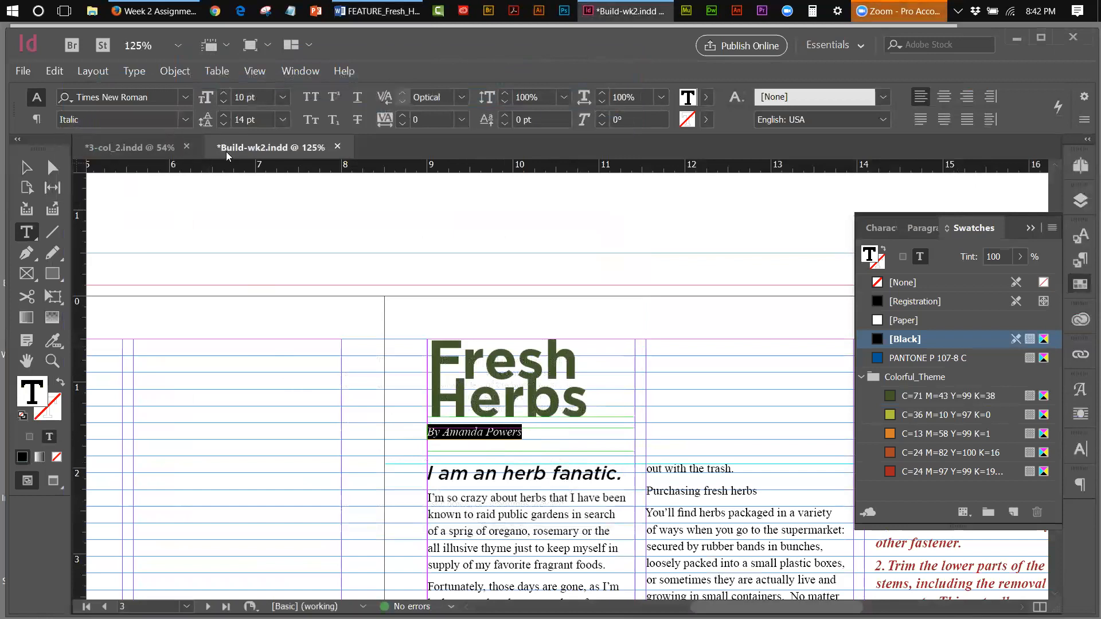
Compare the byline's style in 3-col_2.indd and set the byline in Build-wk2.indd to Bold Italic.
{"action": "left_click", "coordinate": [161, 154]}
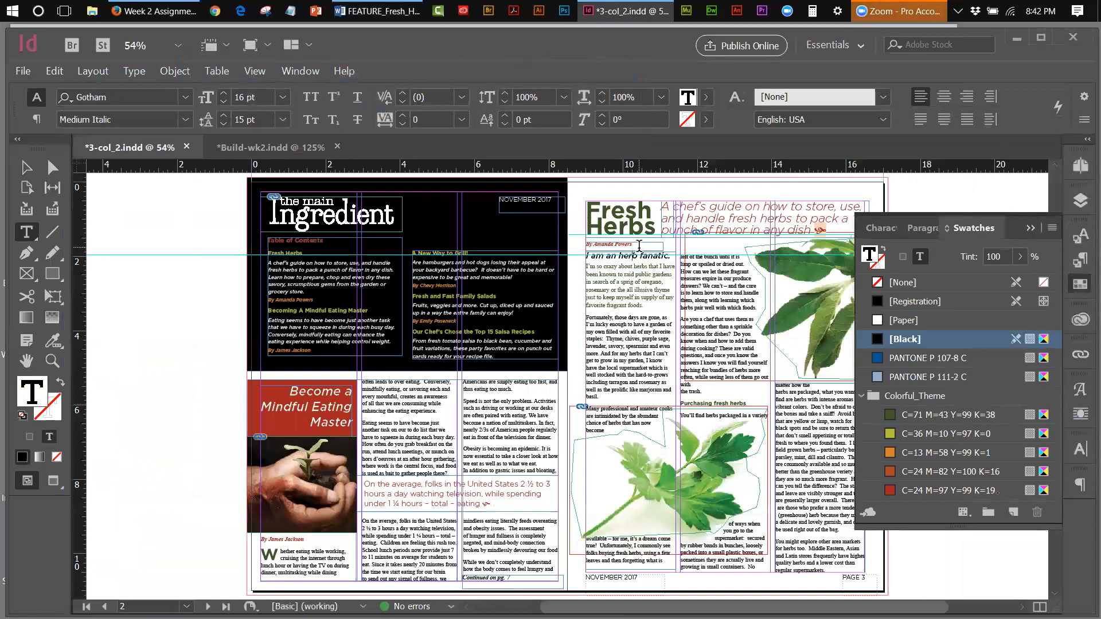
{"action": "left_click", "coordinate": [270, 147]}
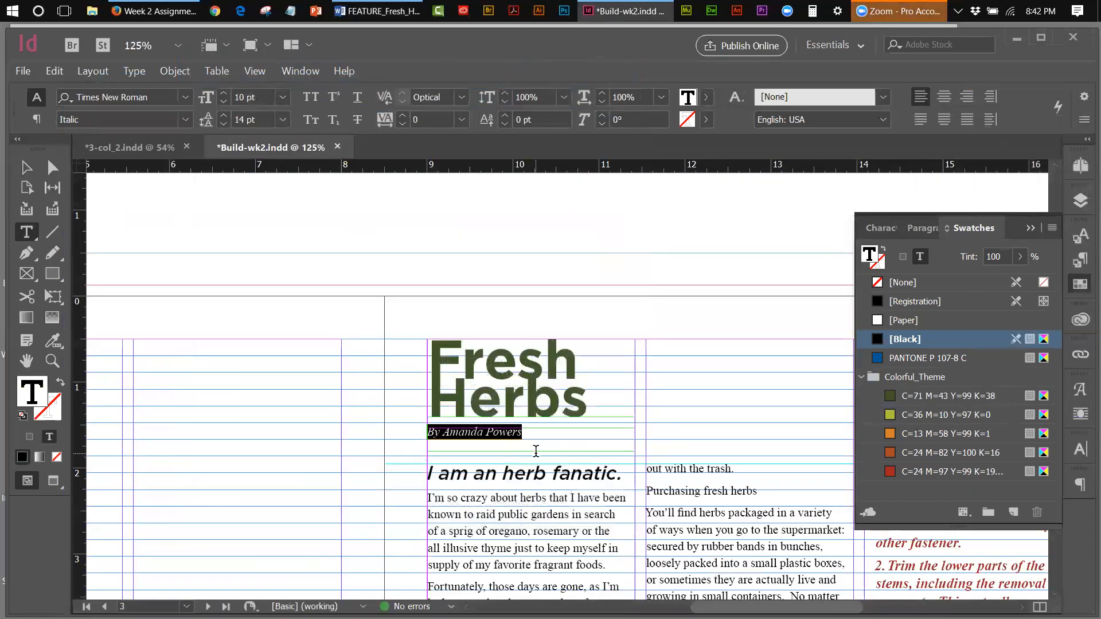
{"action": "left_click", "coordinate": [180, 117]}
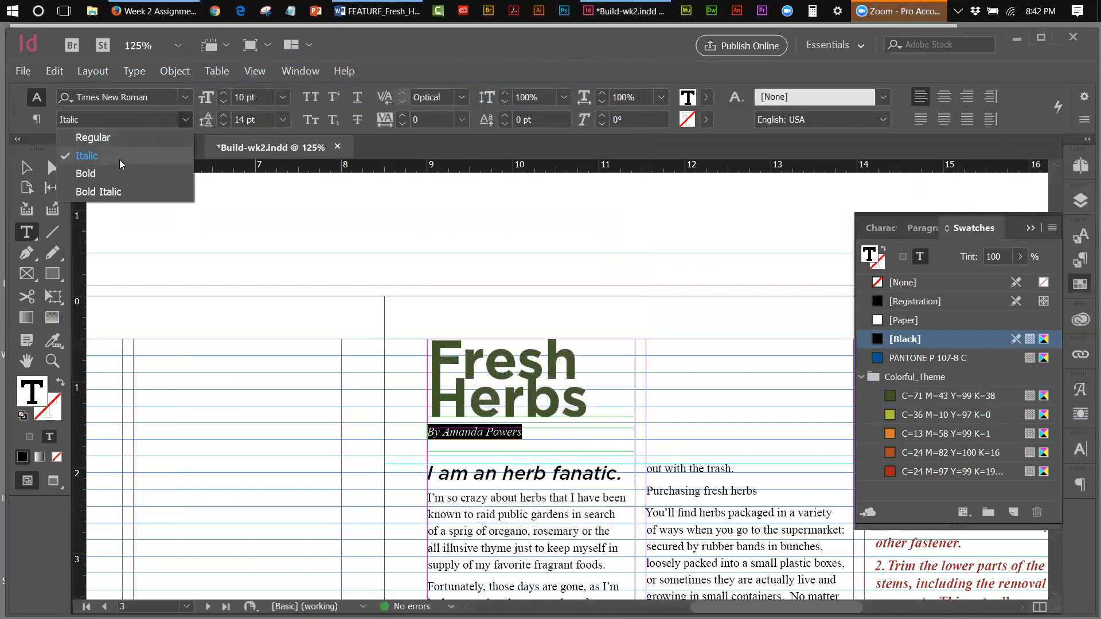
{"action": "left_click", "coordinate": [164, 192]}
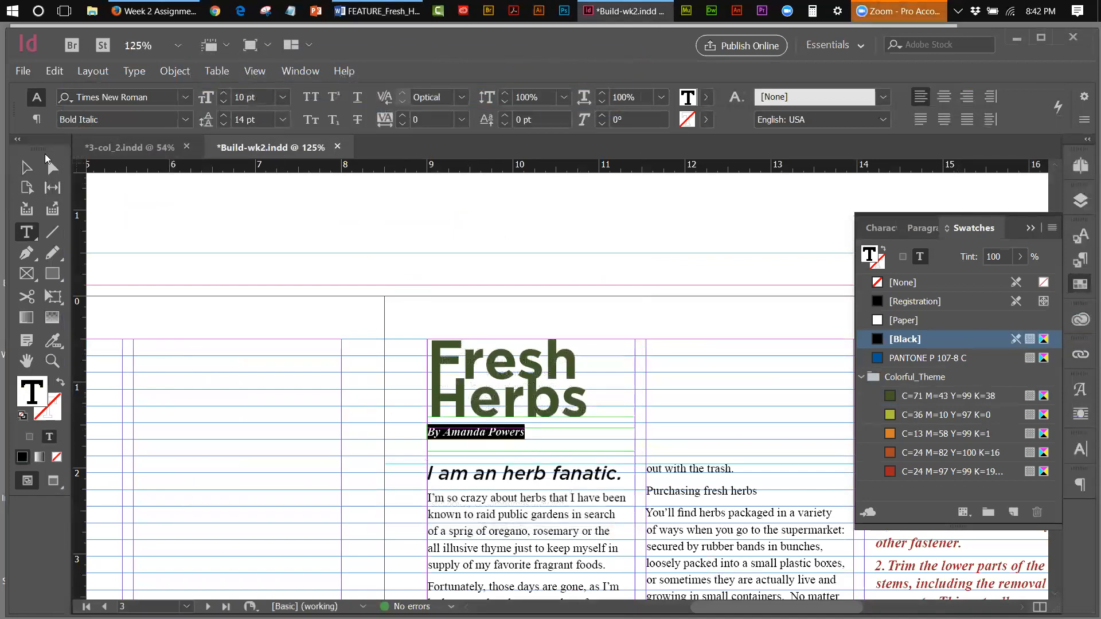
Nudge the byline frame slightly down and right to X 9.0417 in, Y 1.6967 in, and deselect it.
{"action": "left_click", "coordinate": [31, 167]}
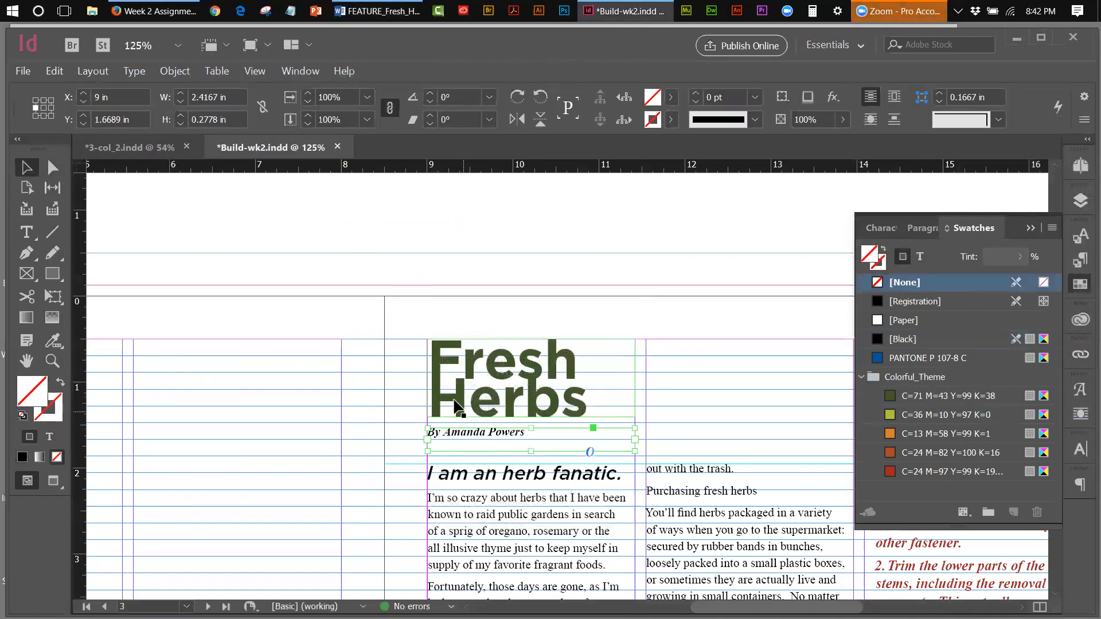
{"action": "key", "text": "Down"}
{"action": "key", "text": "Down"}
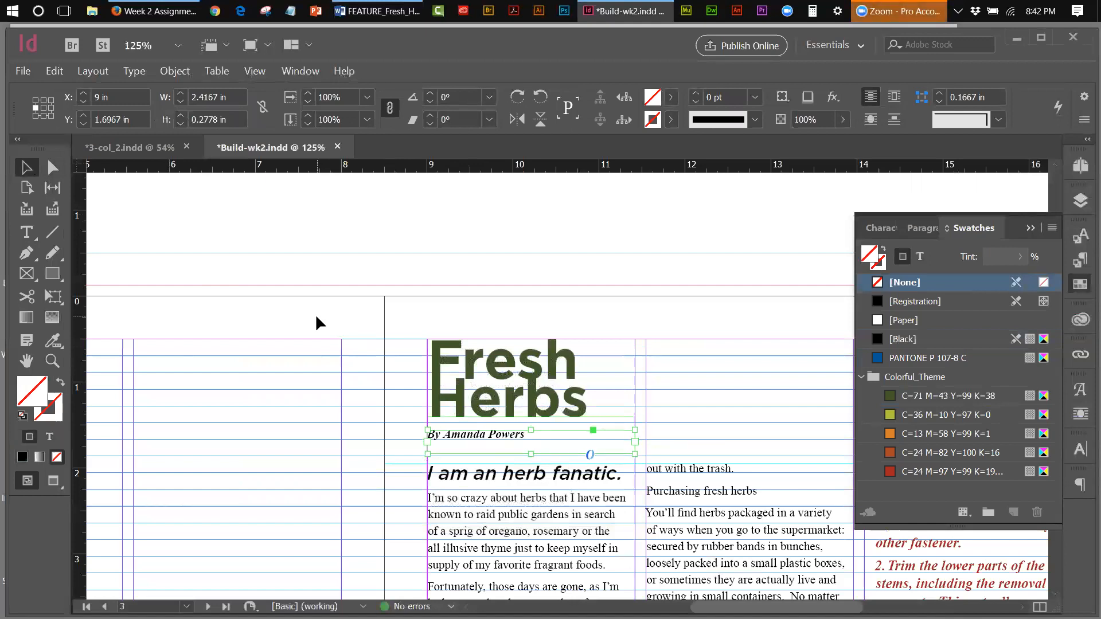
{"action": "key", "text": "Right"}
{"action": "key", "text": "Right"}
{"action": "key", "text": "Right"}
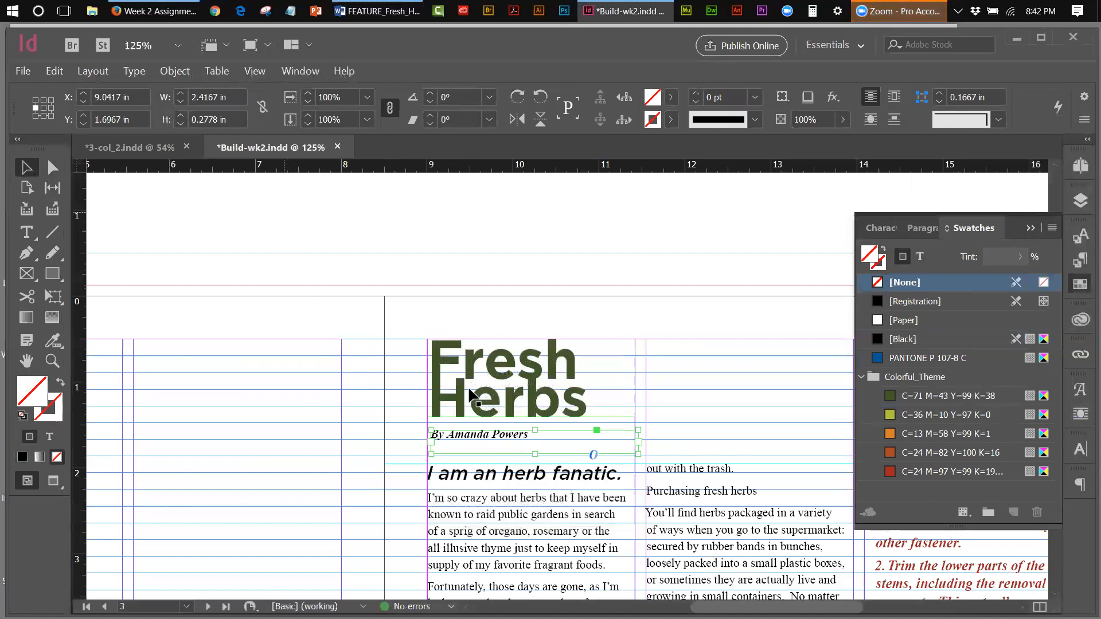
{"action": "left_click", "coordinate": [285, 218]}
Color the byline text with the red C=24 M=97 Y=99 swatch from Colorful_Theme and deselect it.
{"action": "double_click", "coordinate": [514, 432]}
{"action": "left_click_drag", "start_coordinate": [542, 437], "coordinate": [429, 436]}
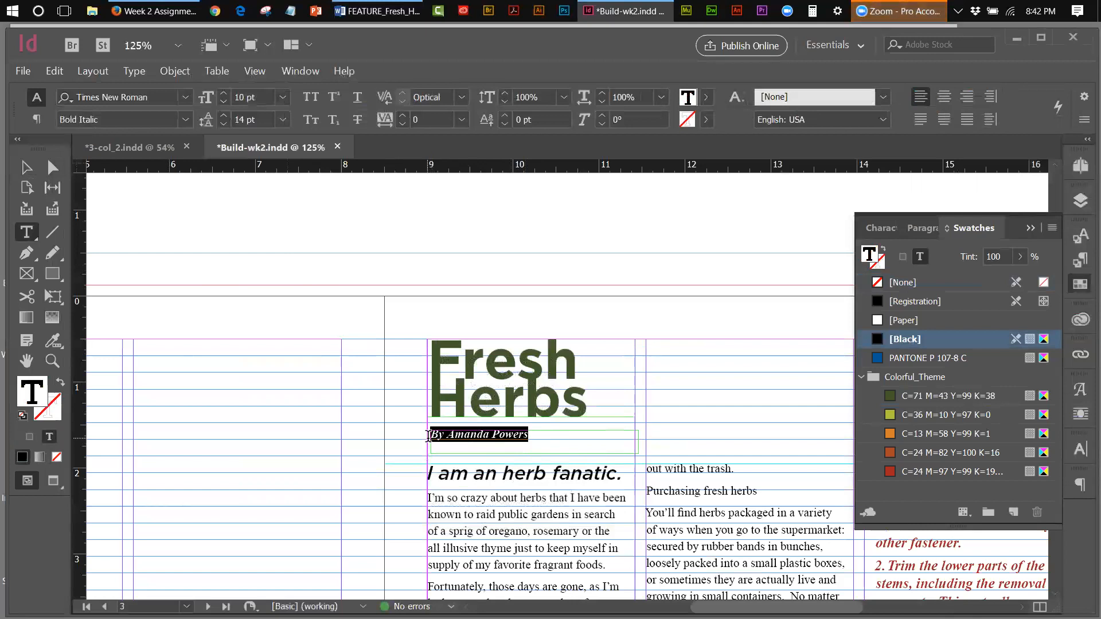
{"action": "left_click", "coordinate": [890, 472]}
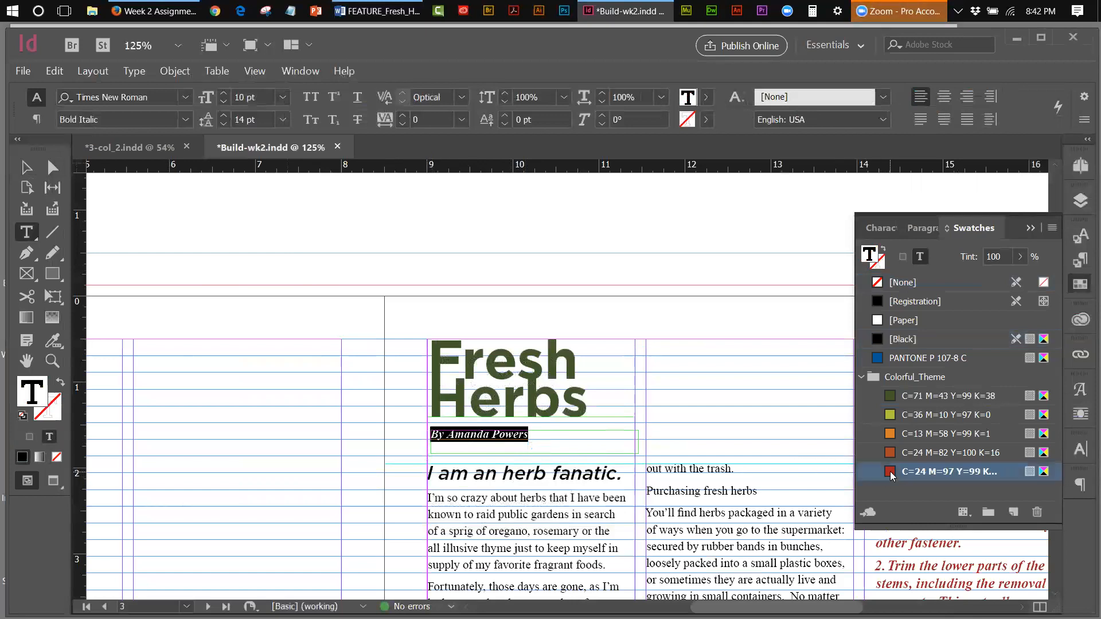
{"action": "left_click", "coordinate": [27, 167]}
{"action": "left_click", "coordinate": [201, 195]}
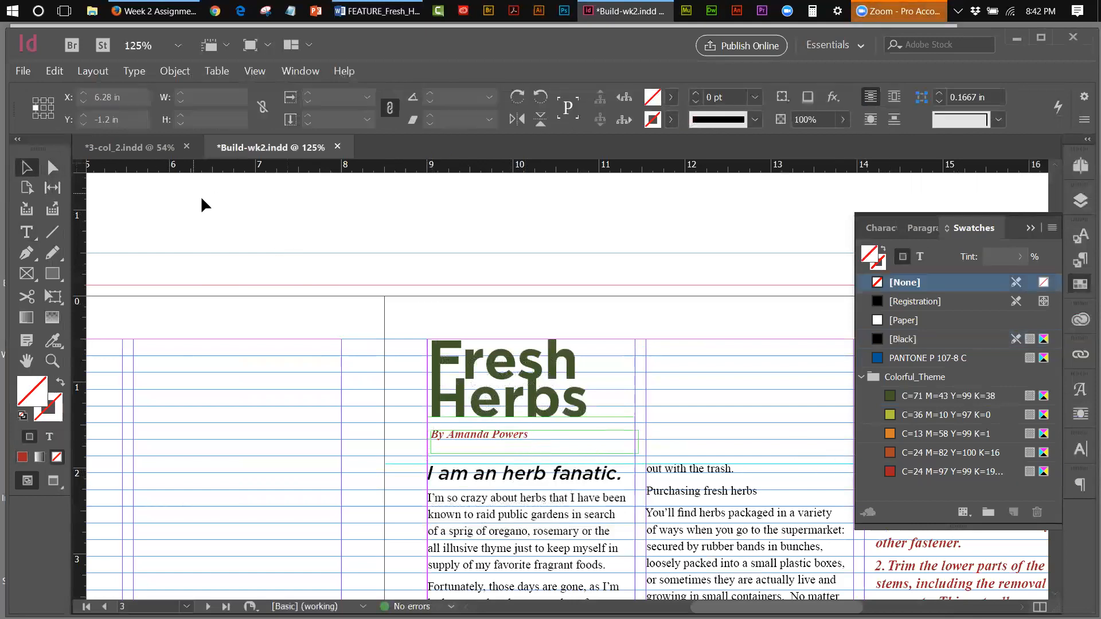
Examine the byline and opening paragraph of the Fresh Herbs article at 100% in 3-col_2.indd, and return to Build-wk2.indd.
{"action": "left_click", "coordinate": [137, 146]}
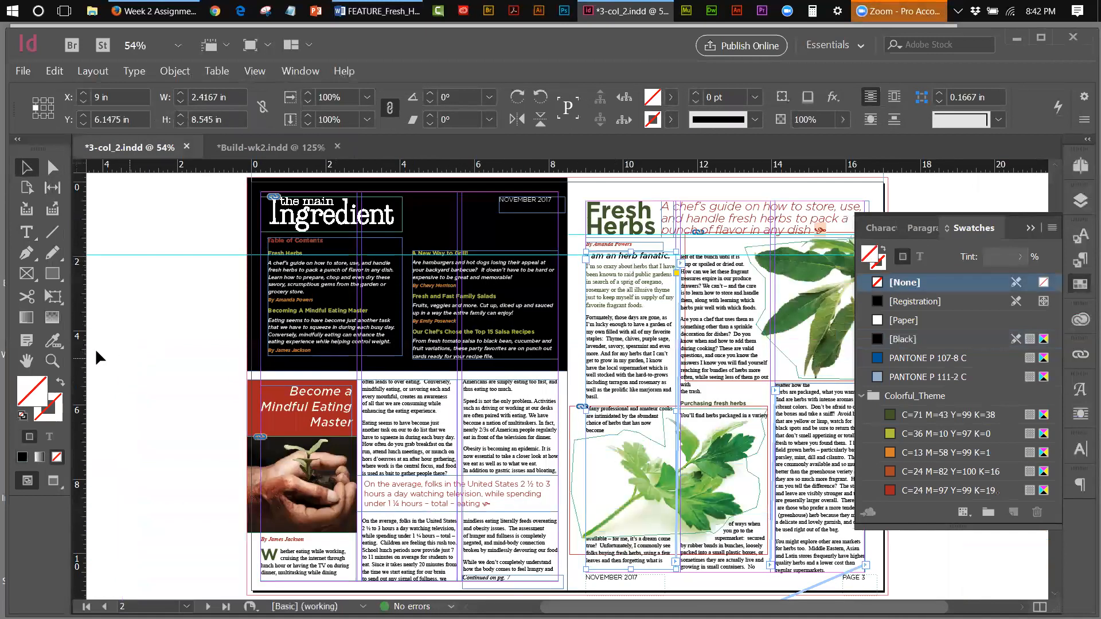
{"action": "left_click", "coordinate": [52, 361]}
{"action": "left_click", "coordinate": [624, 259]}
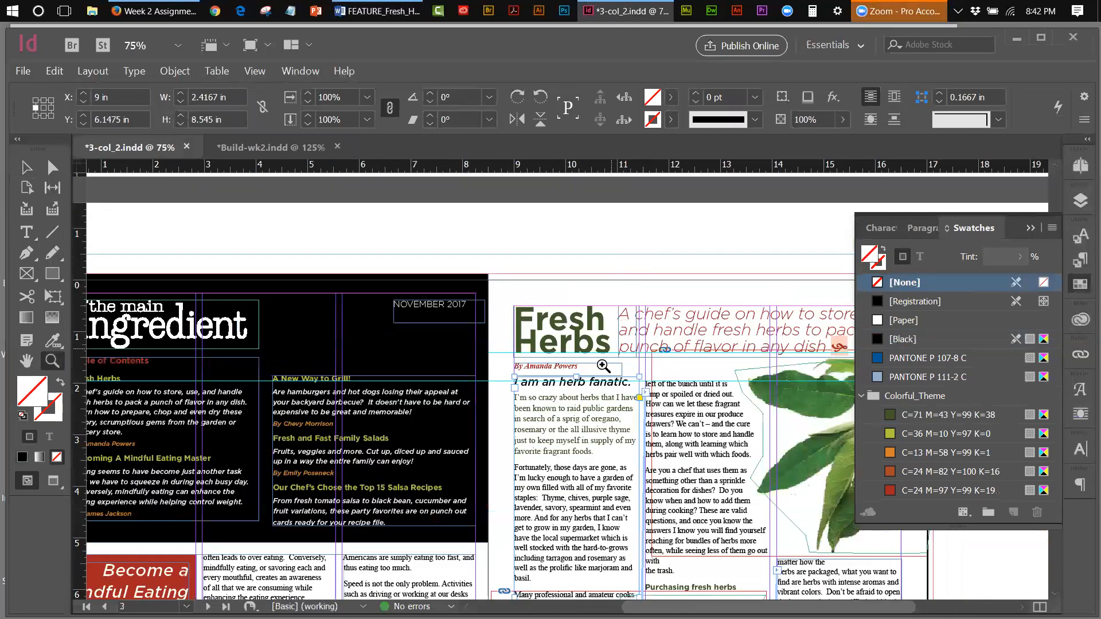
{"action": "left_click", "coordinate": [600, 387]}
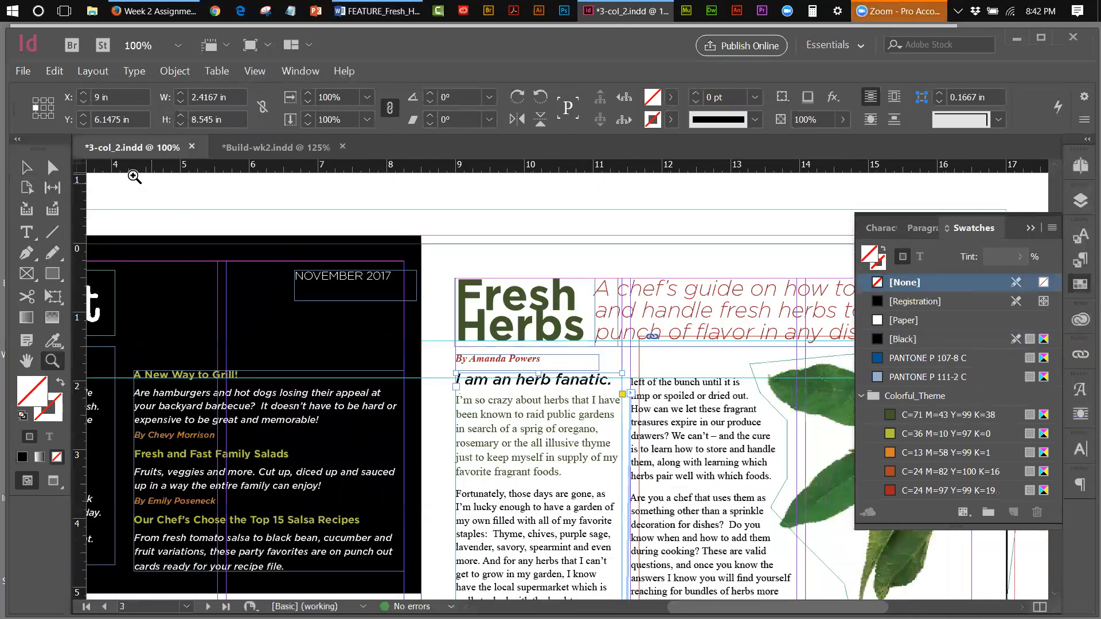
{"action": "left_click", "coordinate": [27, 167]}
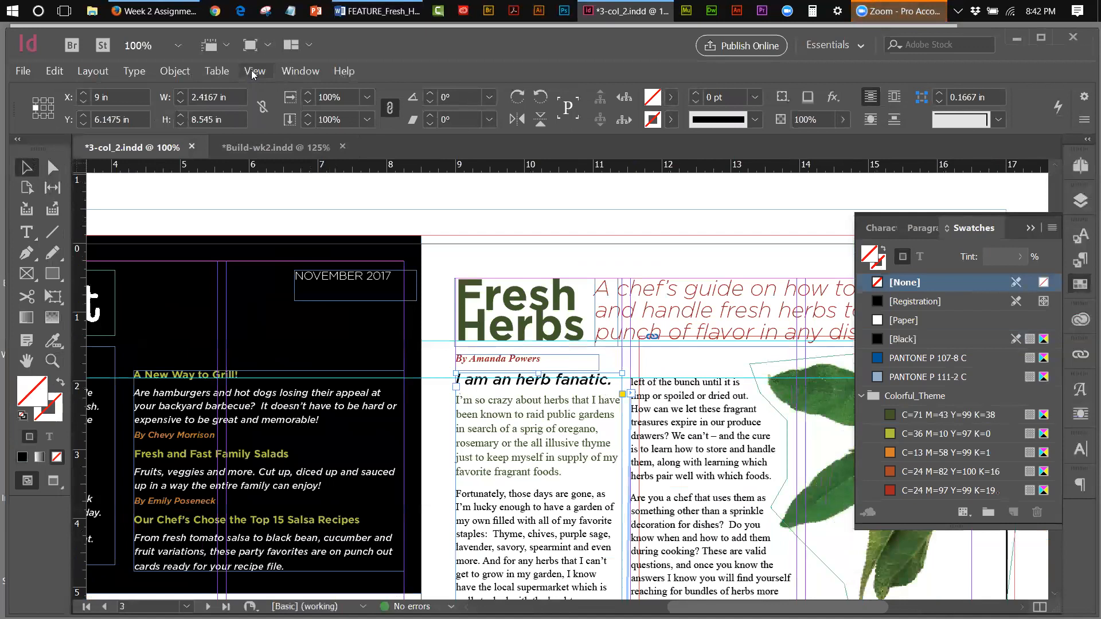
{"action": "left_click", "coordinate": [262, 154]}
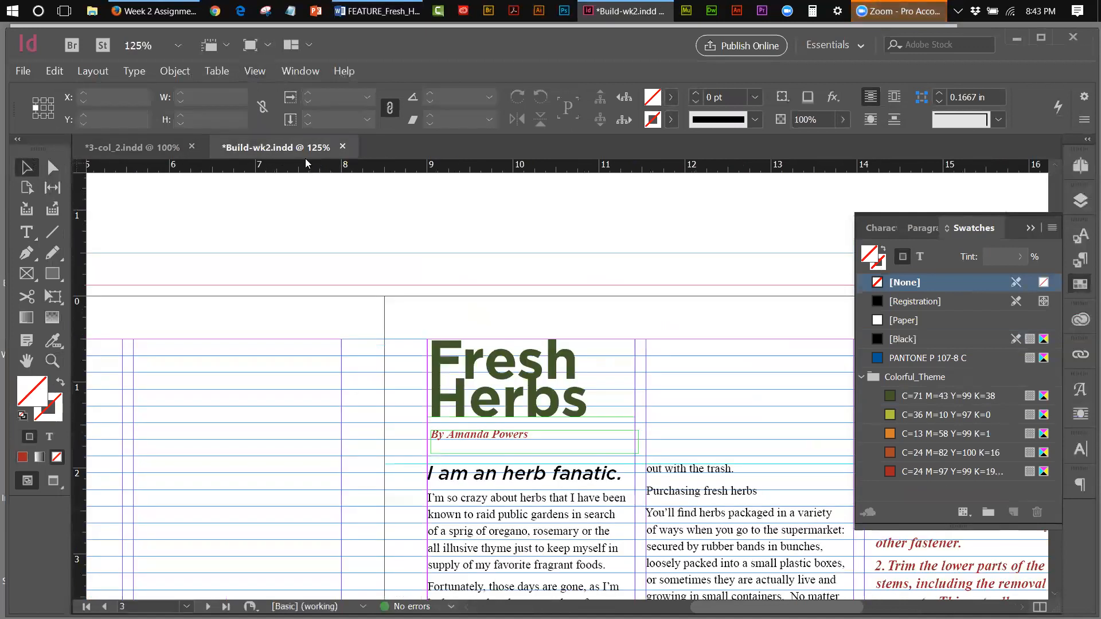
Color the opening paragraph below "I am an herb fanatic." with the dark green C=71 M=43 Y=99 K=38 swatch.
{"action": "left_click", "coordinate": [1029, 228]}
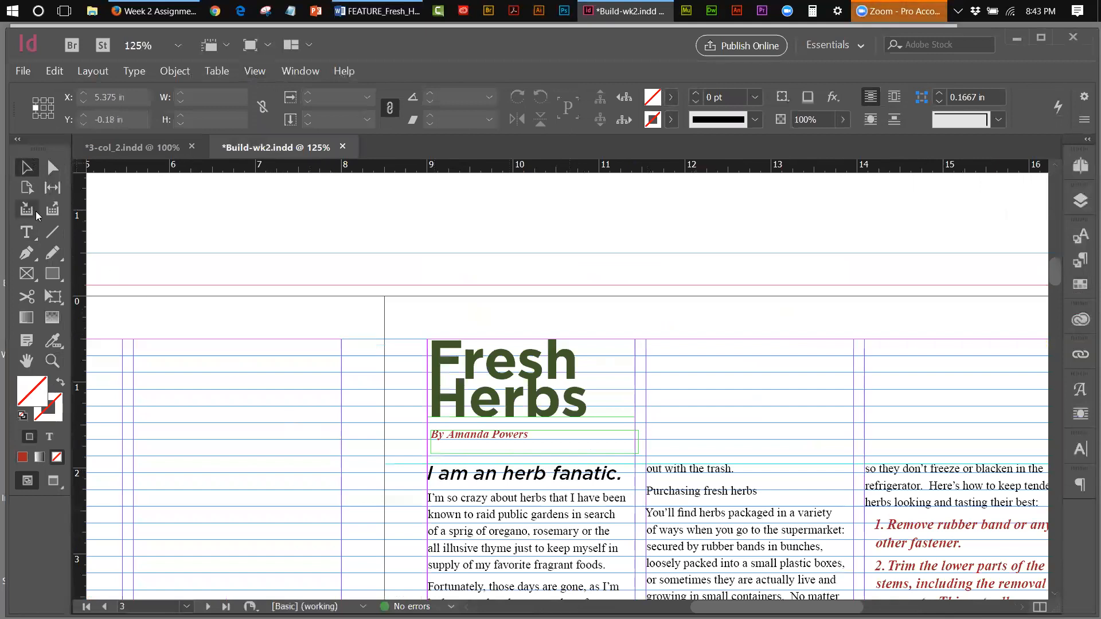
{"action": "left_click_drag", "start_coordinate": [1058, 262], "coordinate": [1057, 278]}
{"action": "double_click", "coordinate": [607, 405]}
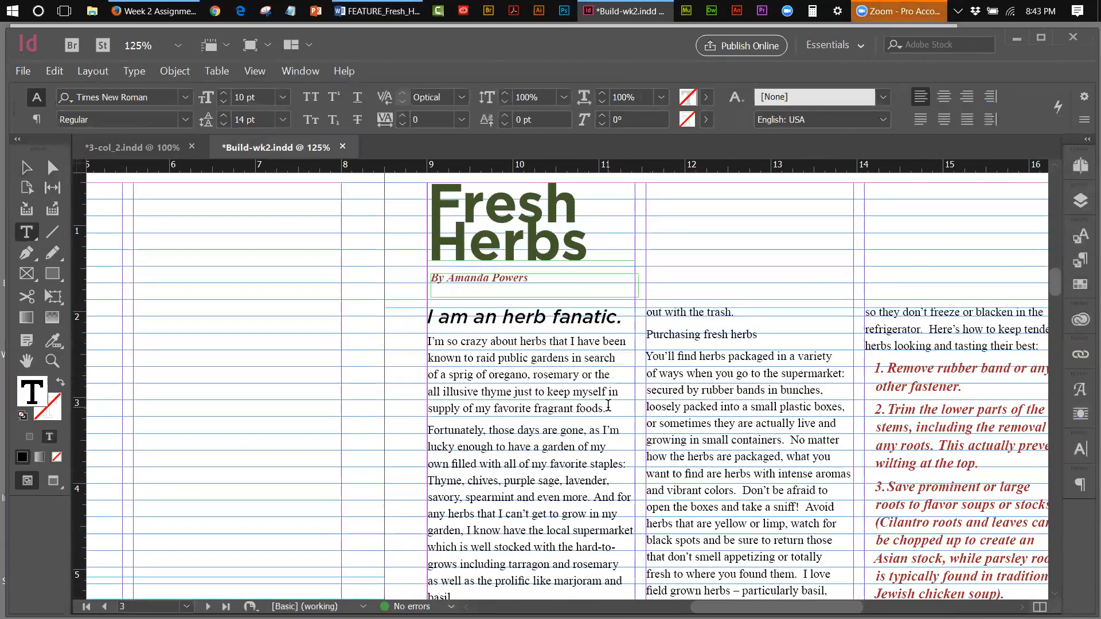
{"action": "left_click_drag", "start_coordinate": [607, 408], "coordinate": [429, 342]}
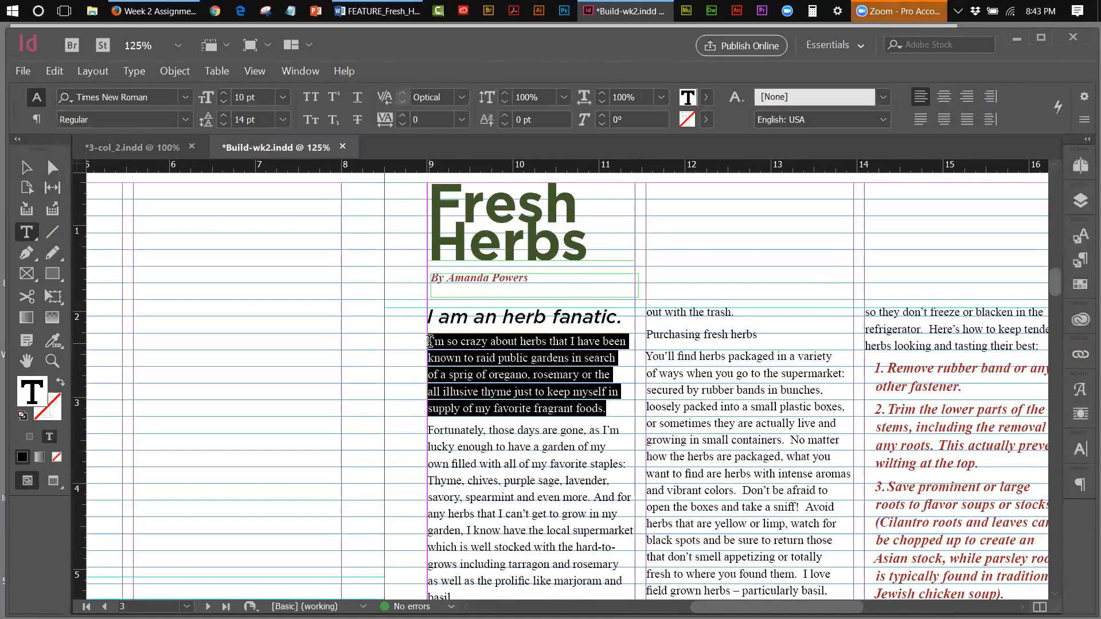
{"action": "left_click", "coordinate": [1080, 286]}
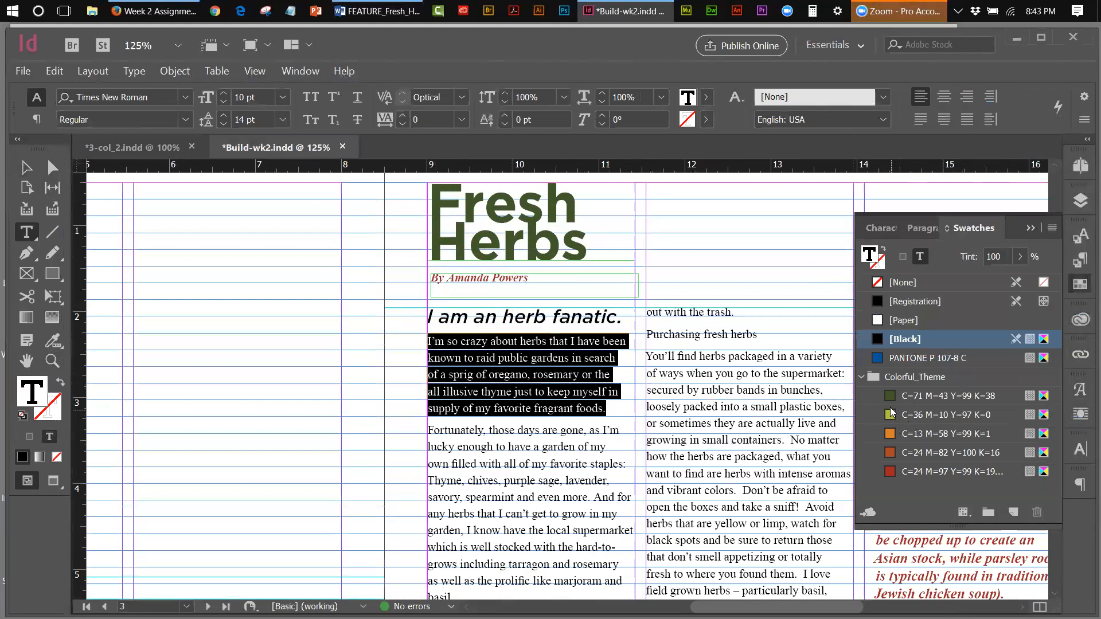
{"action": "left_click", "coordinate": [891, 396]}
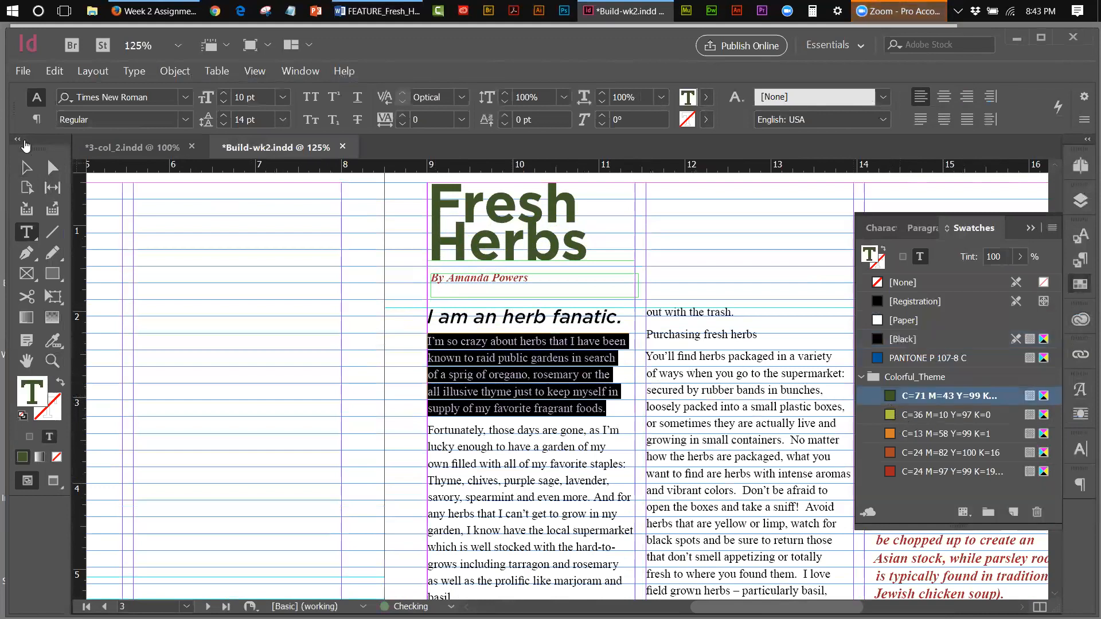
{"action": "left_click", "coordinate": [25, 167]}
{"action": "left_click", "coordinate": [172, 222]}
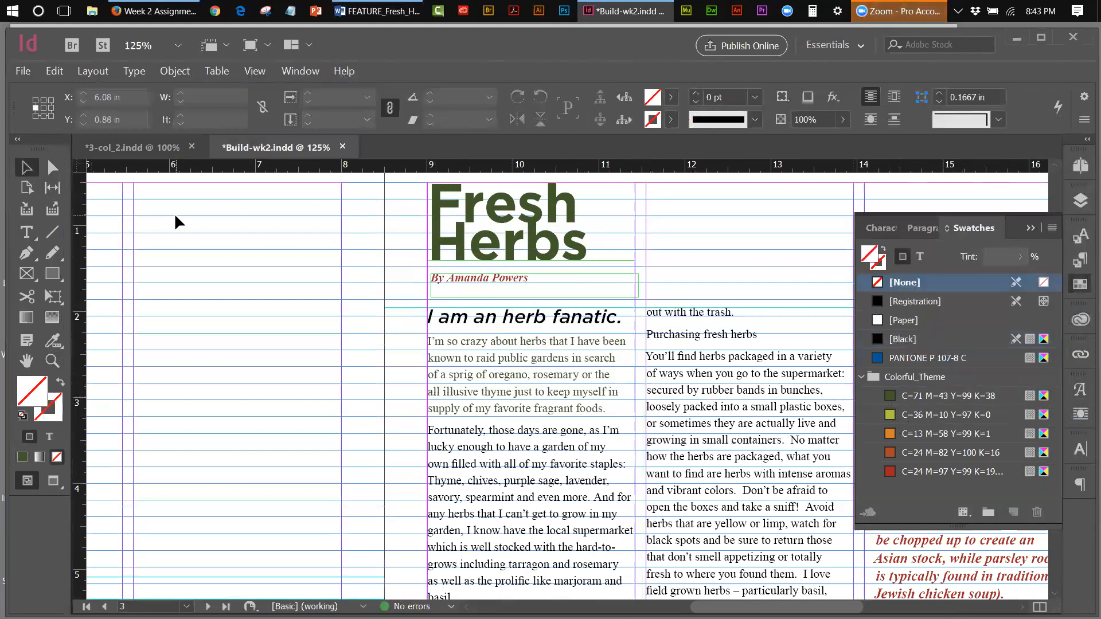
{"action": "left_click", "coordinate": [1030, 229]}
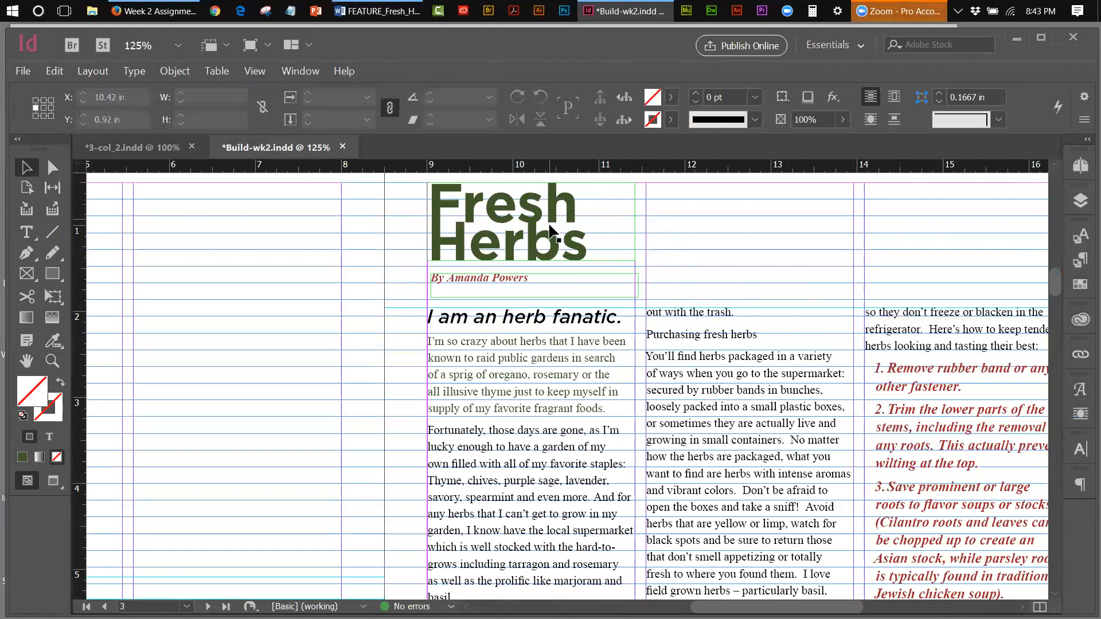
Select the "Fresh Herbs" title and set its tracking to -10.
{"action": "double_click", "coordinate": [594, 249]}
{"action": "left_click_drag", "start_coordinate": [594, 249], "coordinate": [401, 197]}
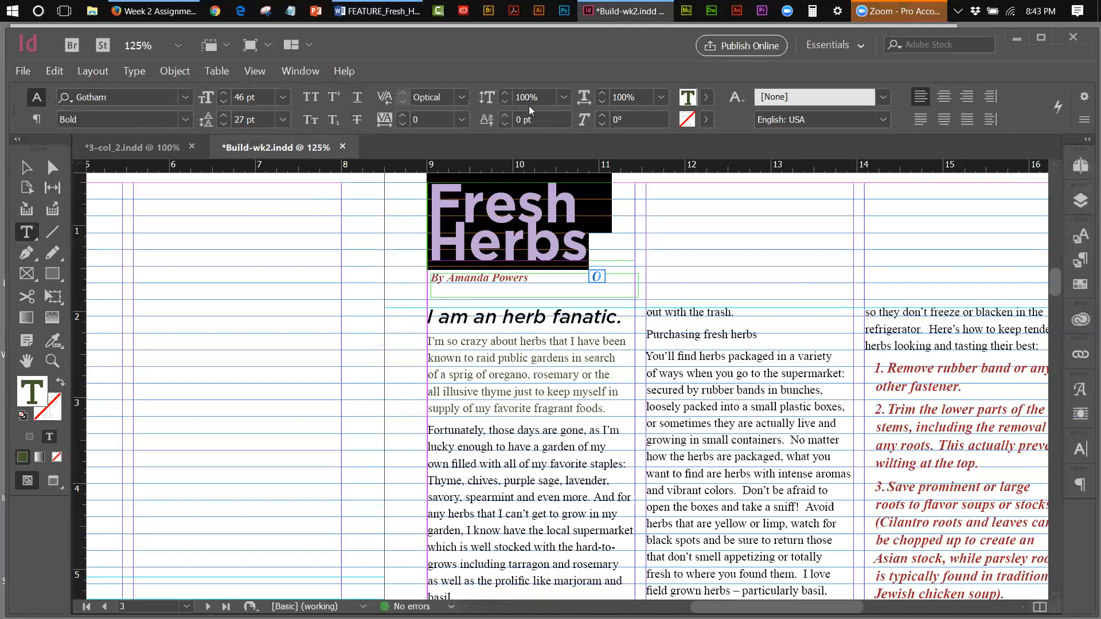
{"action": "left_click", "coordinate": [463, 101]}
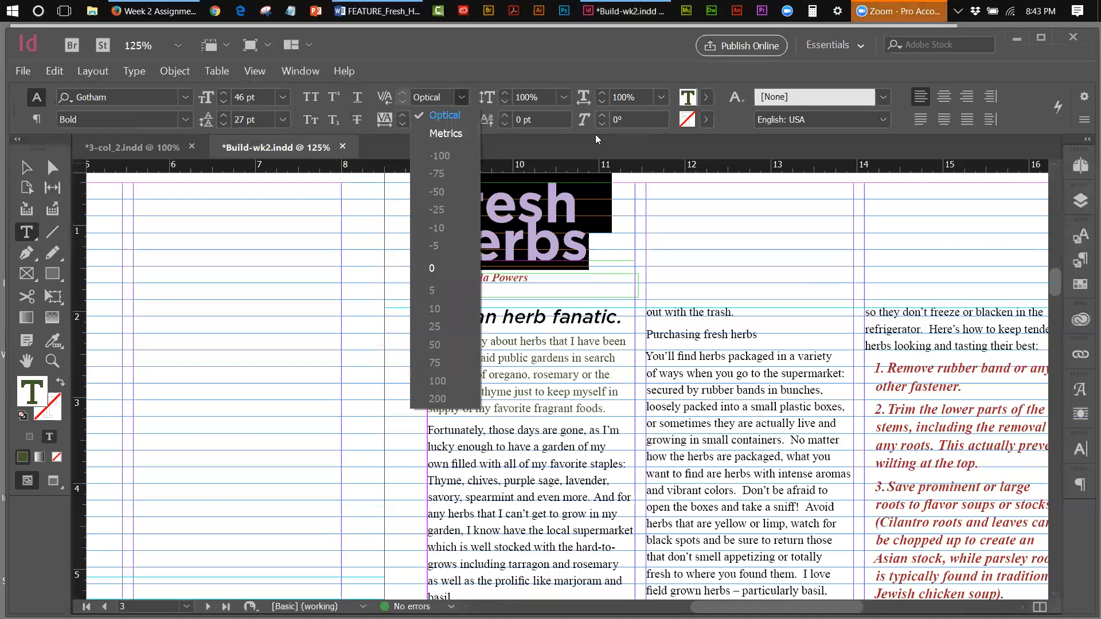
{"action": "left_click", "coordinate": [492, 136]}
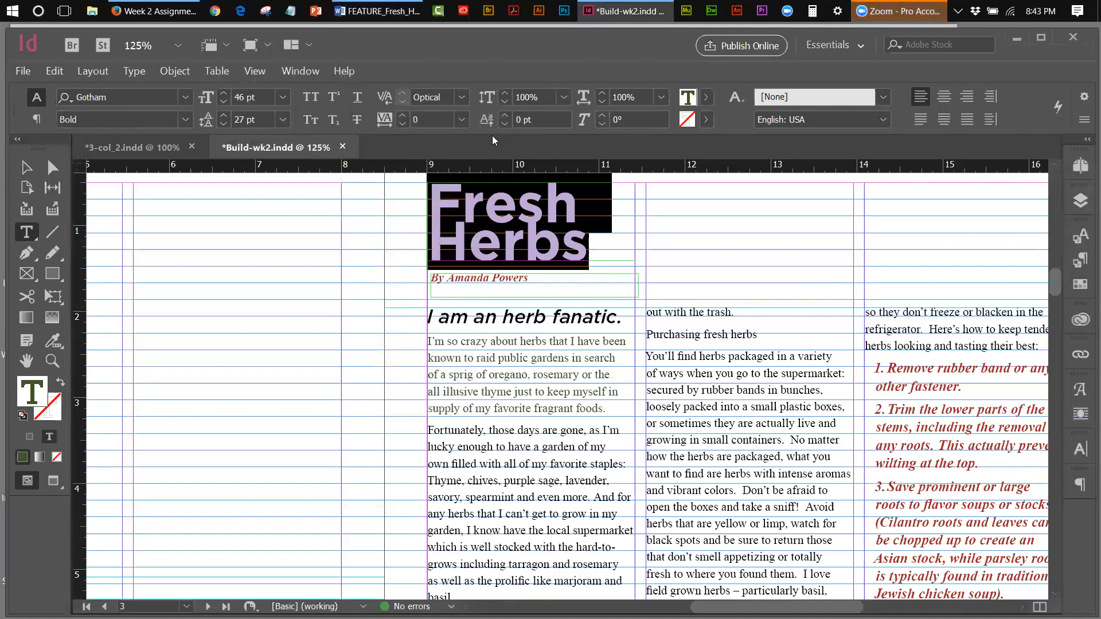
{"action": "left_click", "coordinate": [461, 119]}
{"action": "left_click", "coordinate": [437, 174]}
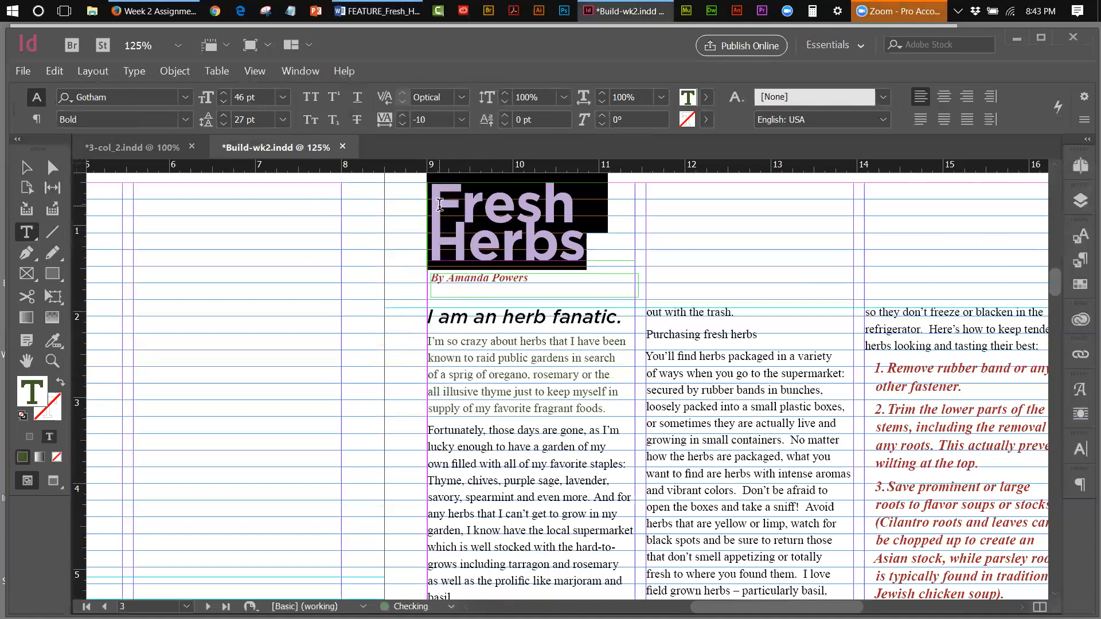
Try the title's tracking in steps down to -30 and return it to 0.
{"action": "left_click", "coordinate": [404, 115]}
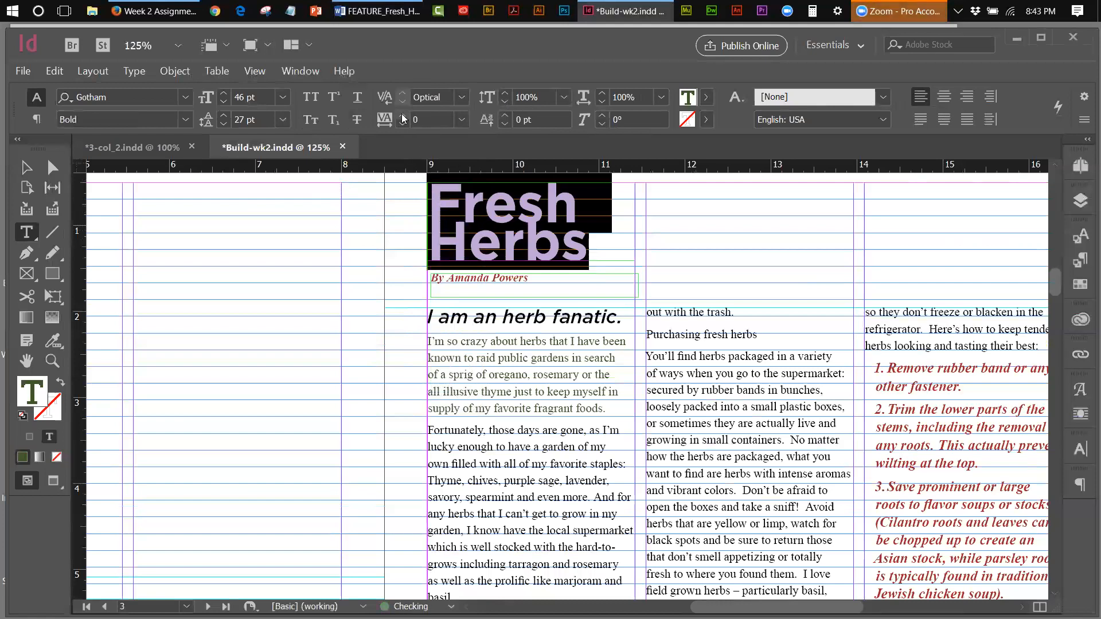
{"action": "left_click", "coordinate": [403, 123]}
{"action": "left_click", "coordinate": [403, 122]}
{"action": "left_click", "coordinate": [403, 122]}
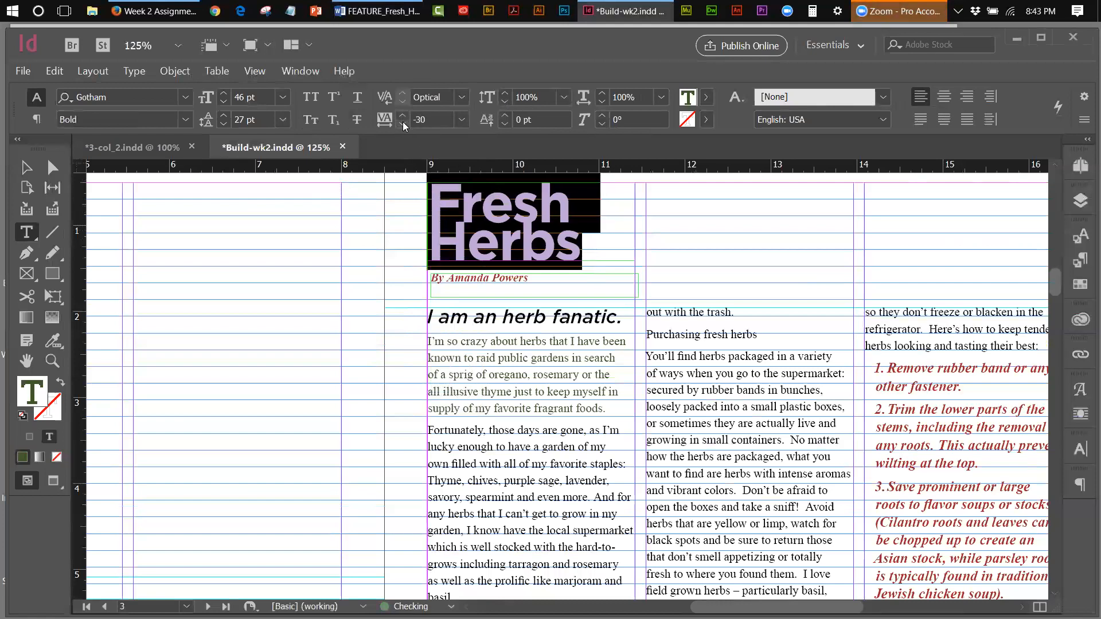
{"action": "left_click", "coordinate": [403, 116]}
{"action": "left_click", "coordinate": [403, 116]}
{"action": "left_click", "coordinate": [403, 117]}
Enter a tracking value of -10 for the selected "Fresh Herbs" title.
{"action": "left_click", "coordinate": [424, 120]}
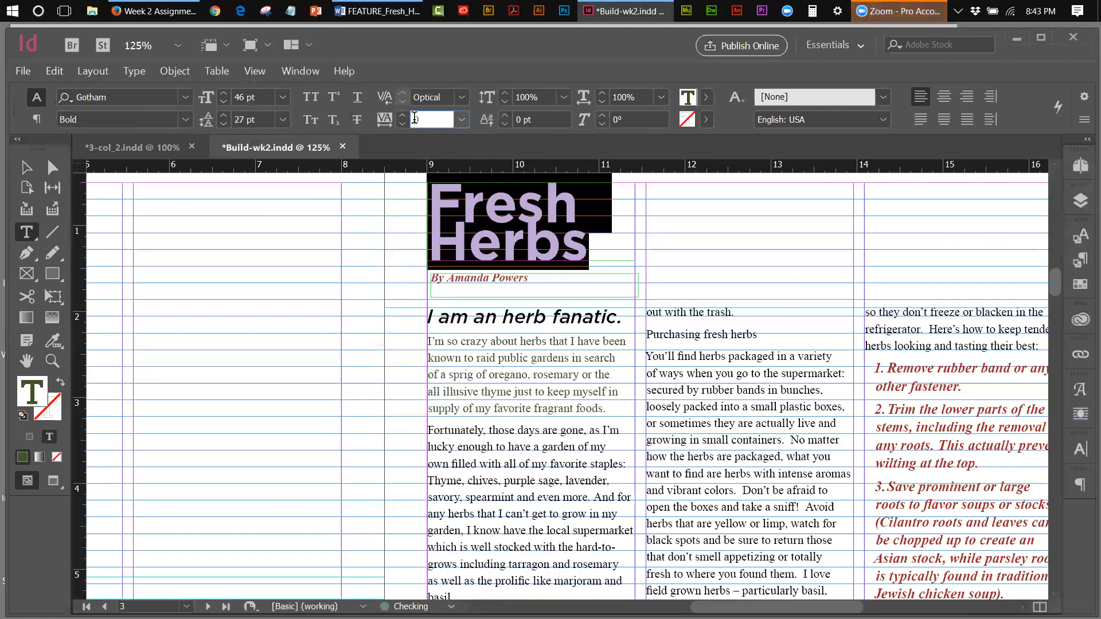
{"action": "type", "text": "-10"}
{"action": "key", "text": "Return"}
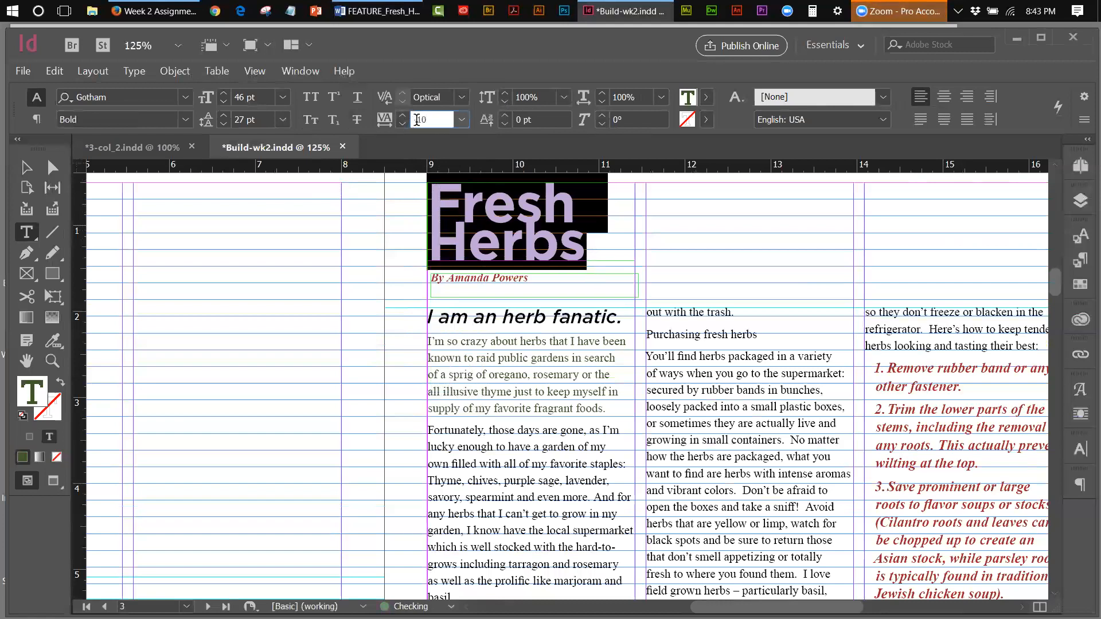
{"action": "double_click", "coordinate": [422, 118]}
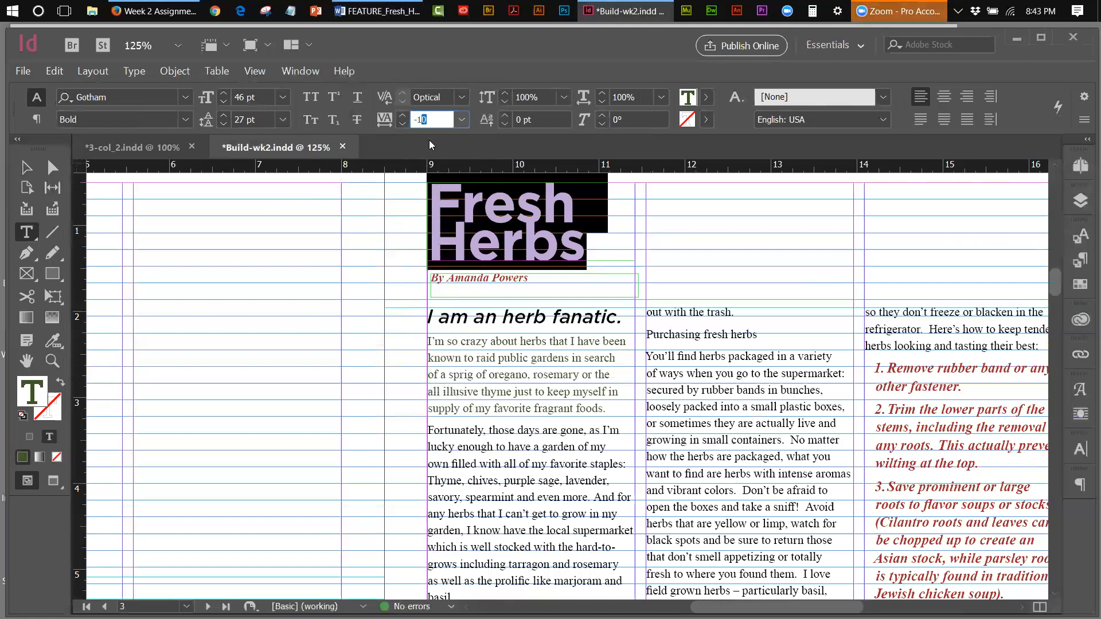
Set the "Fresh Herbs" title's tracking to -15 and narrow its text frame to about 1.96 in wide.
{"action": "type", "text": "5"}
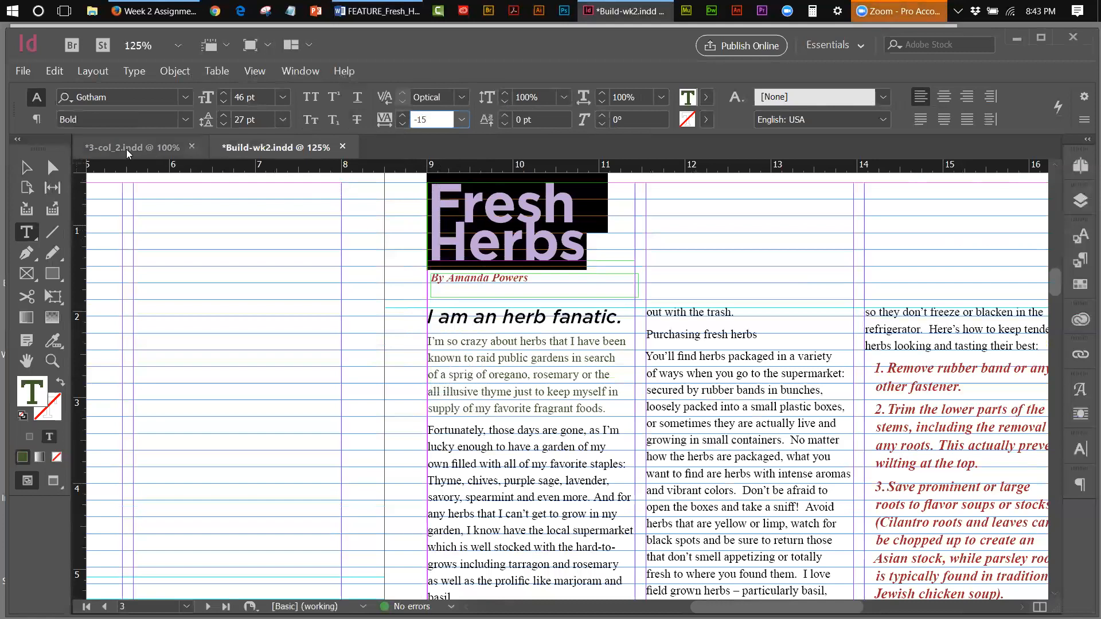
{"action": "left_click", "coordinate": [28, 167]}
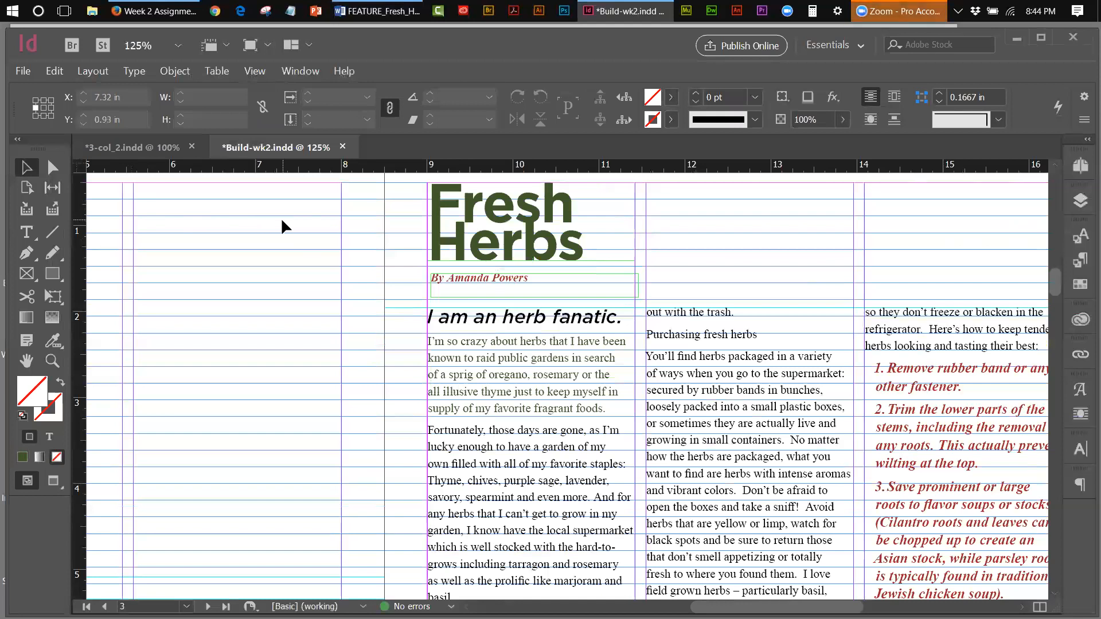
{"action": "left_click", "coordinate": [636, 227]}
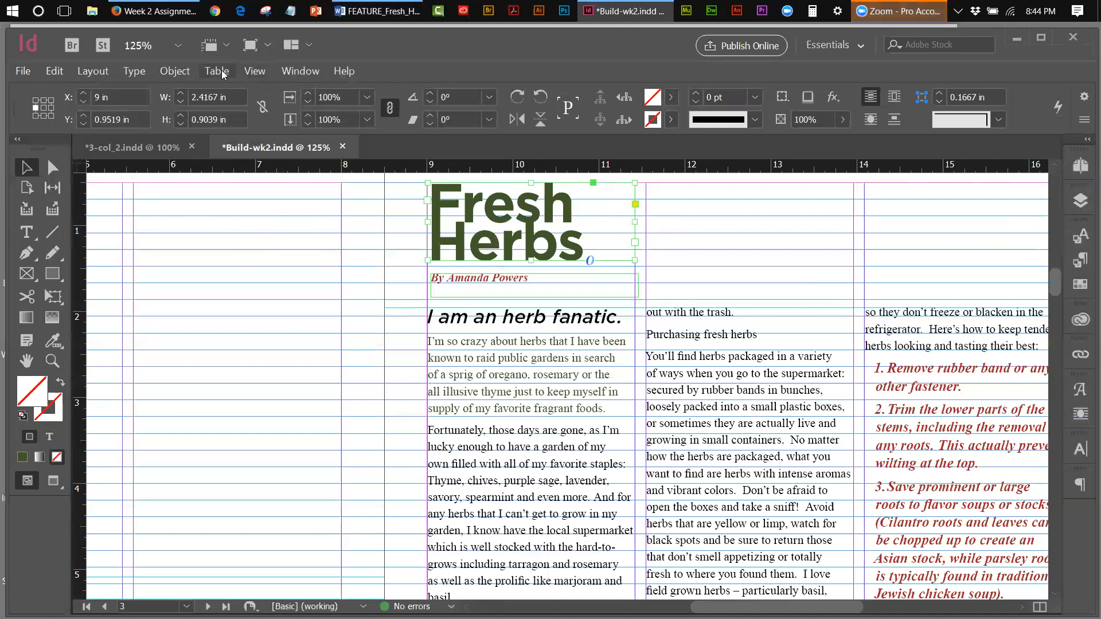
{"action": "left_click", "coordinate": [189, 74]}
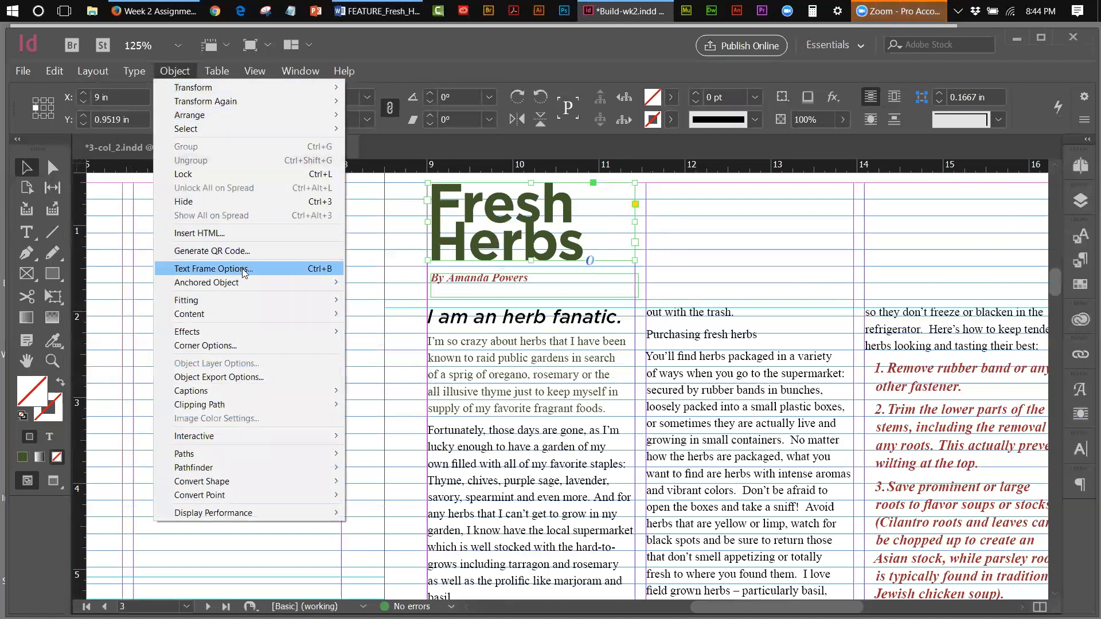
{"action": "mouse_move", "coordinate": [248, 300]}
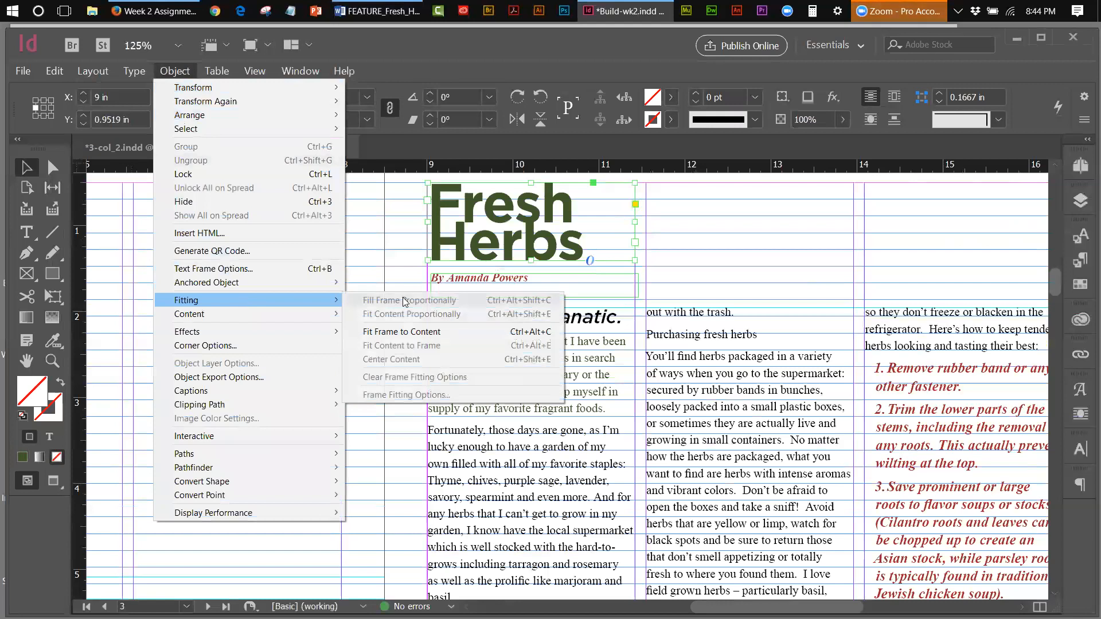
{"action": "left_click", "coordinate": [409, 332]}
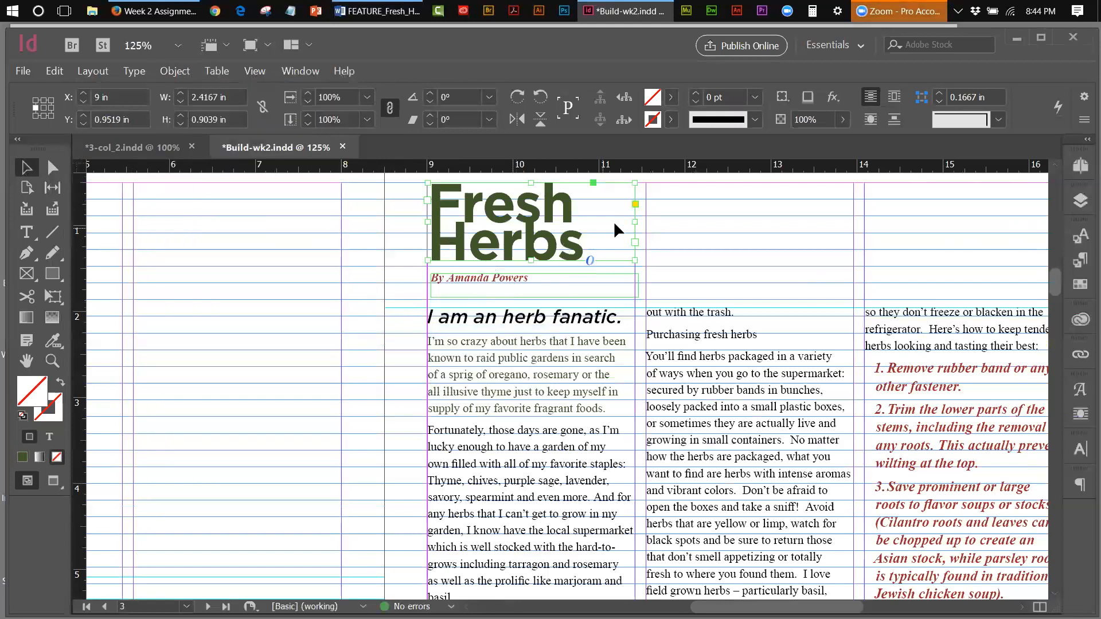
{"action": "left_click_drag", "start_coordinate": [634, 222], "coordinate": [596, 222]}
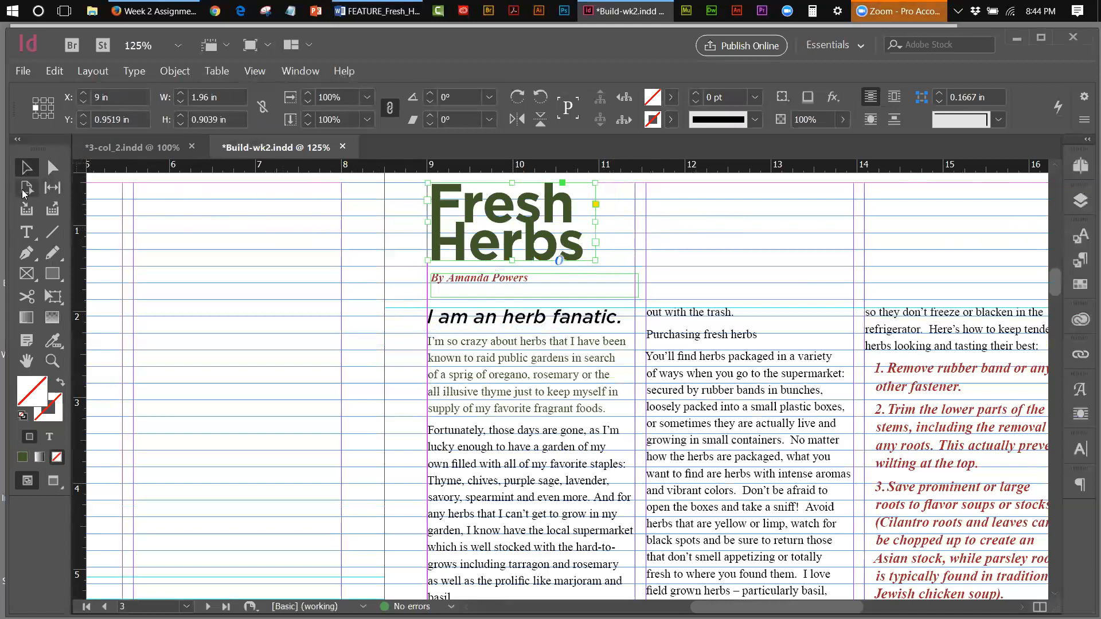
Draw a text frame about 5.375 by 0.88 in beside the title and check the paragraph style of the matching subhead in 3-col_2.indd.
{"action": "left_click", "coordinate": [31, 231]}
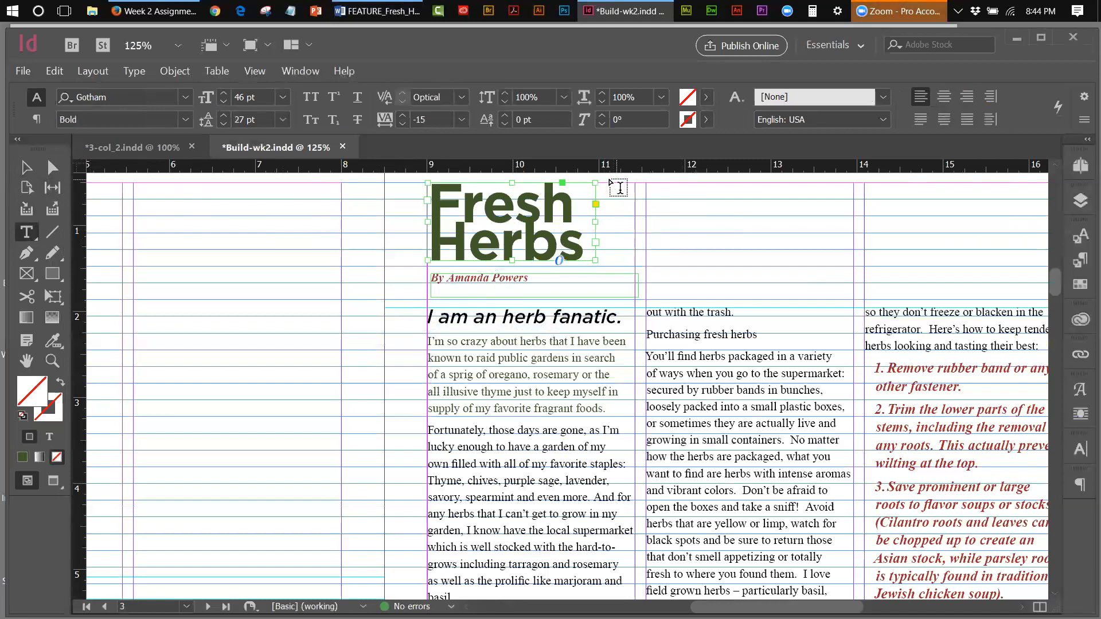
{"action": "left_click_drag", "start_coordinate": [610, 184], "coordinate": [837, 258]}
{"action": "left_click", "coordinate": [144, 148]}
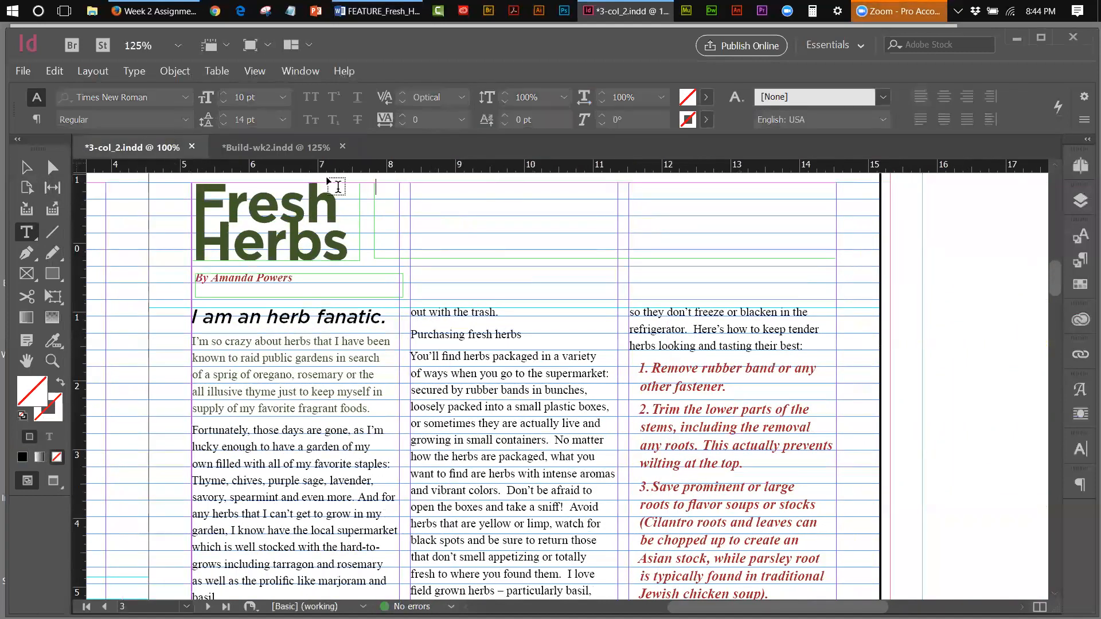
{"action": "left_click_drag", "start_coordinate": [684, 289], "coordinate": [698, 288]}
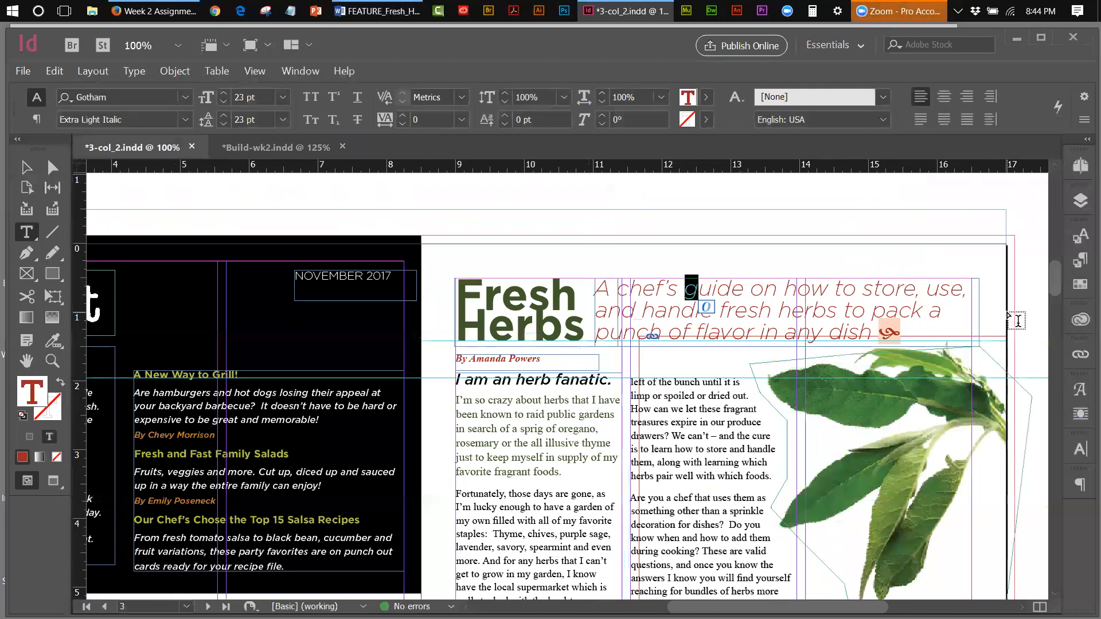
{"action": "left_click", "coordinate": [1077, 265]}
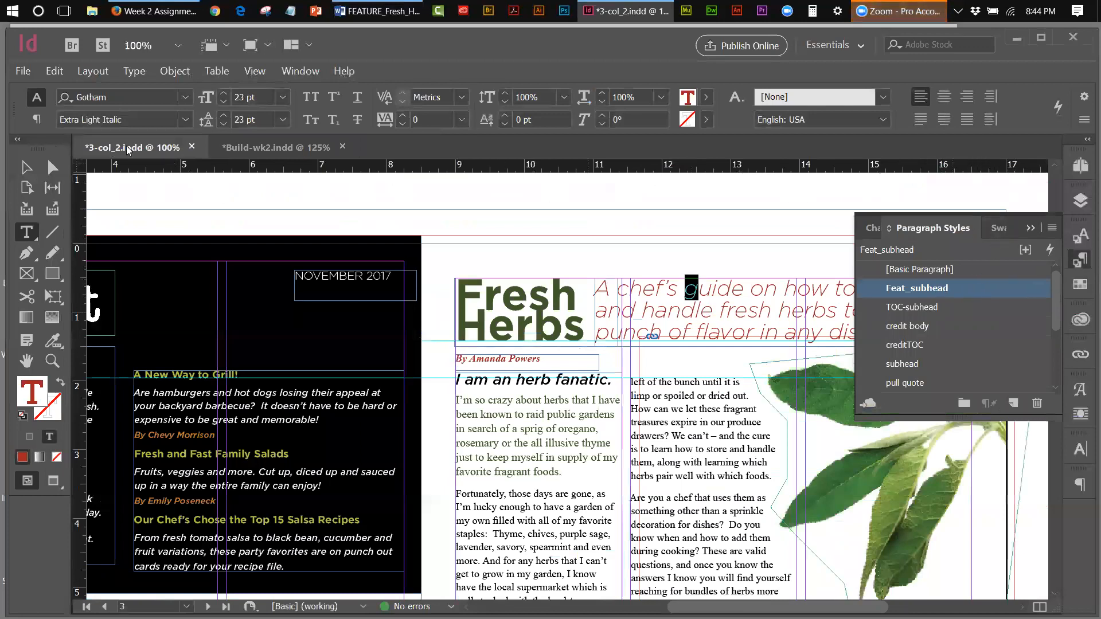
{"action": "left_click", "coordinate": [248, 149]}
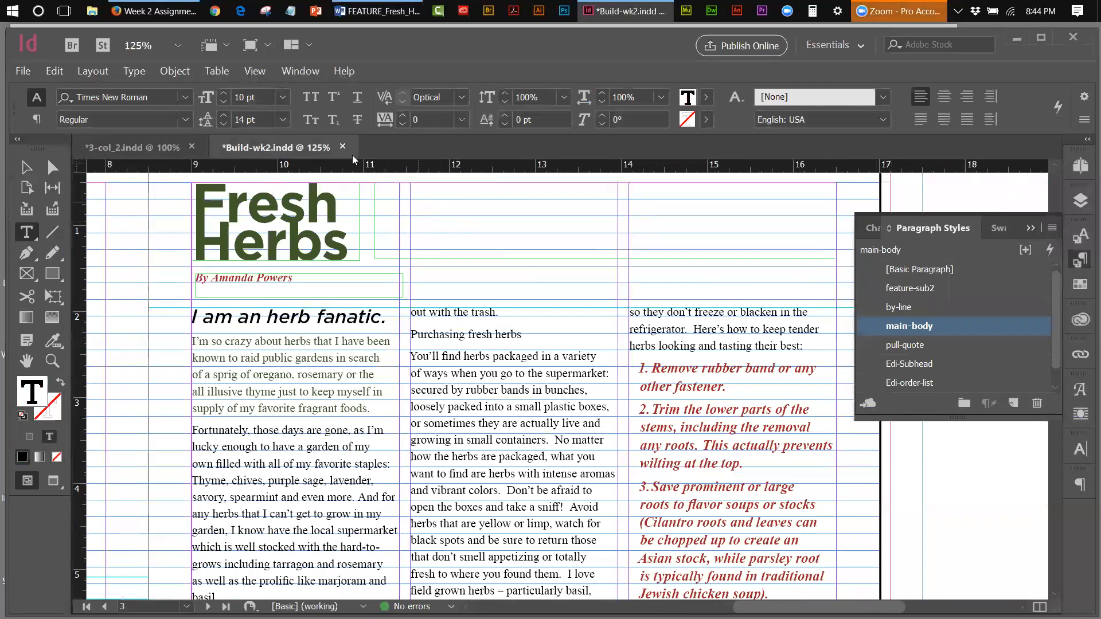
Copy the "A chef's guide on how to store, use" line from the FEATURE_Fresh_Herbs Word document into the empty frame beside the title.
{"action": "left_click", "coordinate": [362, 10]}
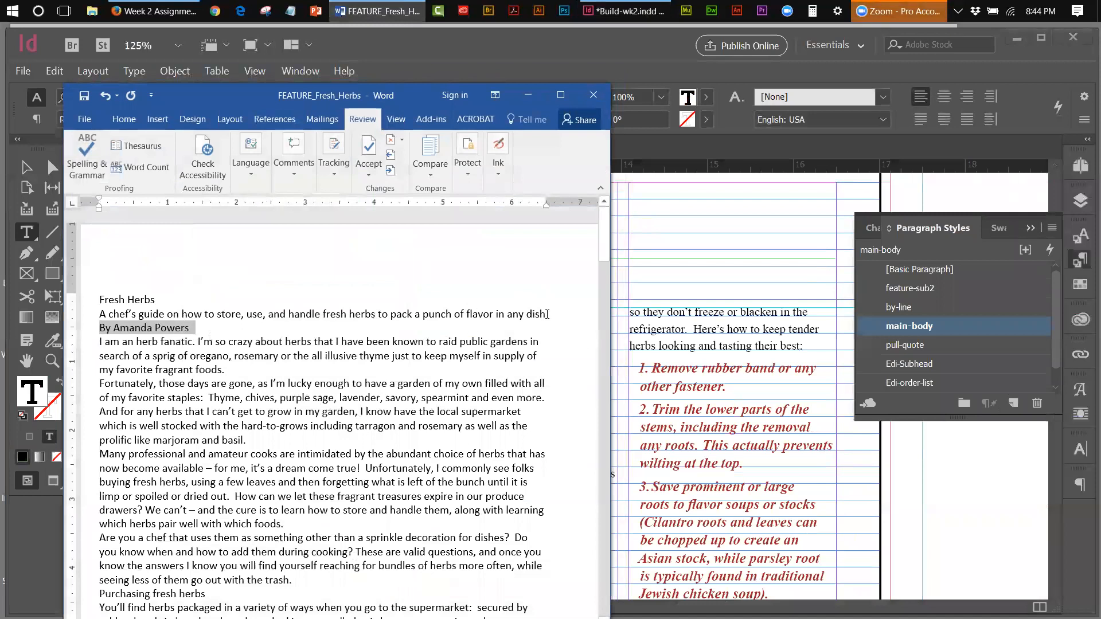
{"action": "left_click_drag", "start_coordinate": [547, 313], "coordinate": [101, 315]}
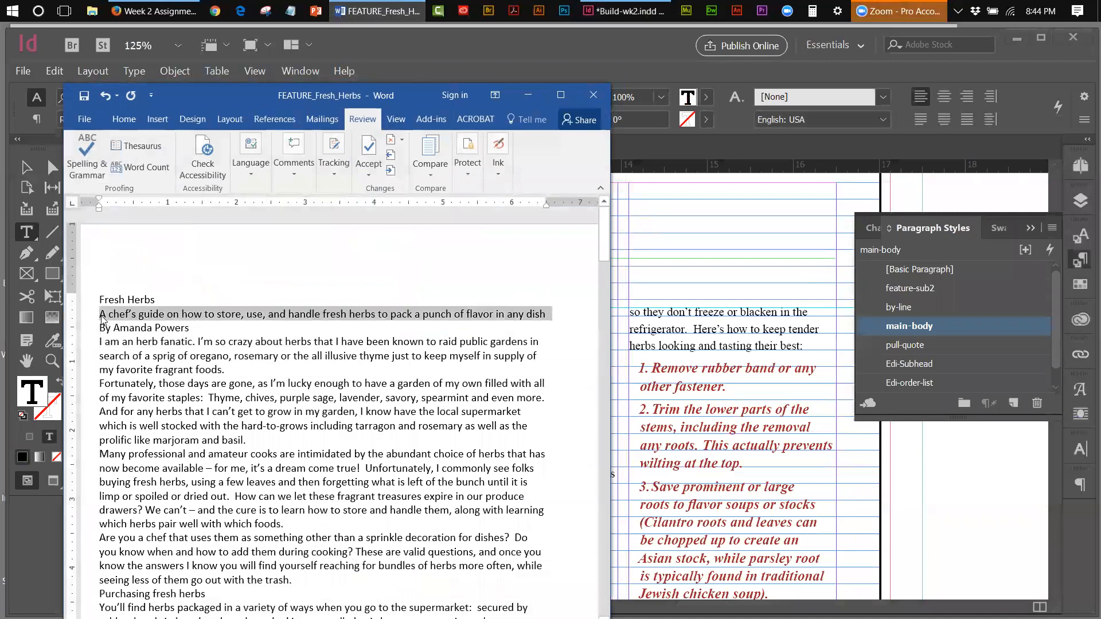
{"action": "right_click", "coordinate": [115, 315]}
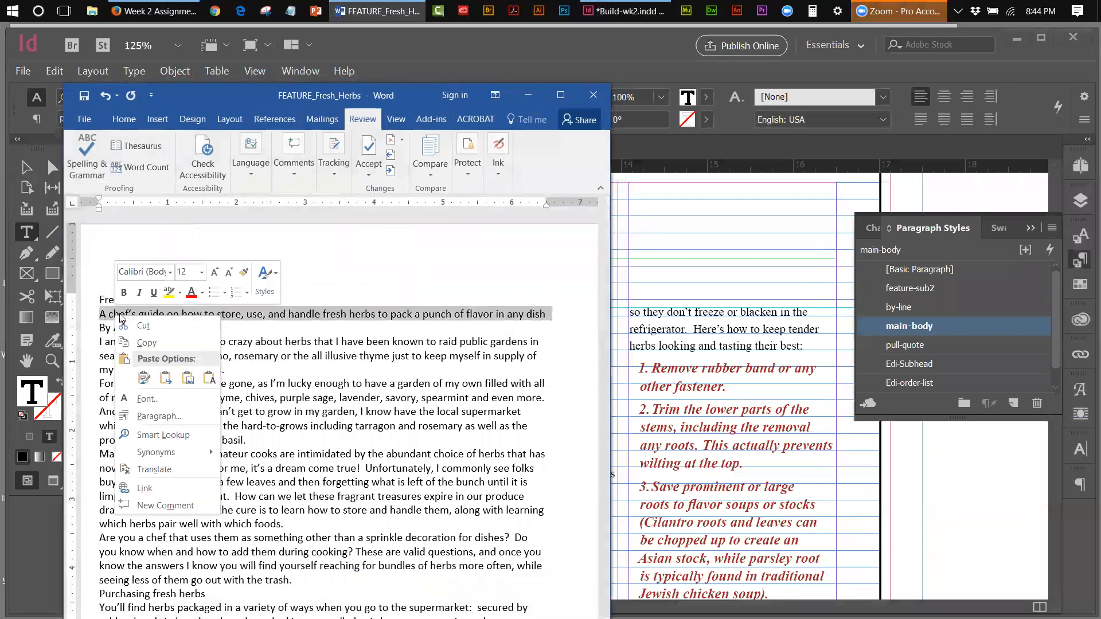
{"action": "left_click", "coordinate": [146, 343]}
{"action": "left_click", "coordinate": [529, 95]}
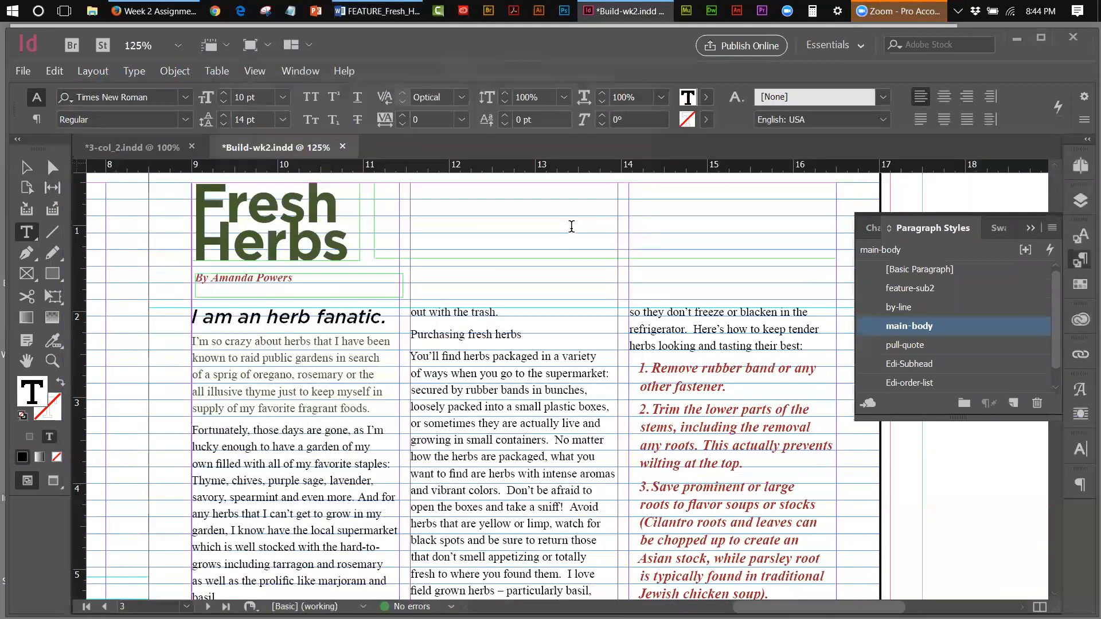
{"action": "left_click", "coordinate": [474, 244]}
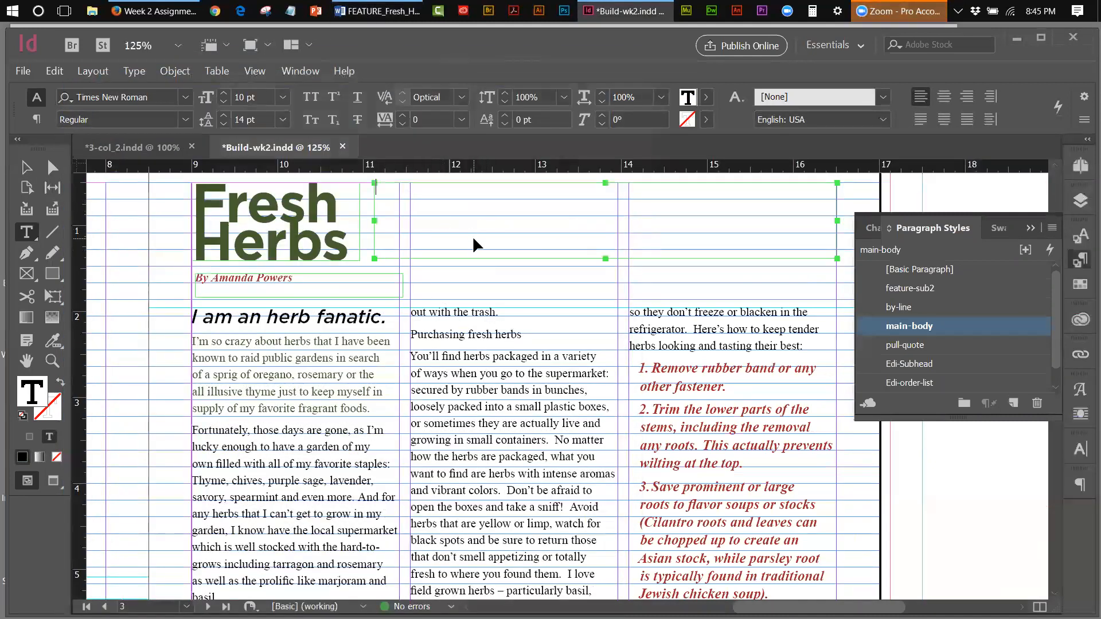
{"action": "key", "text": "ctrl+v"}
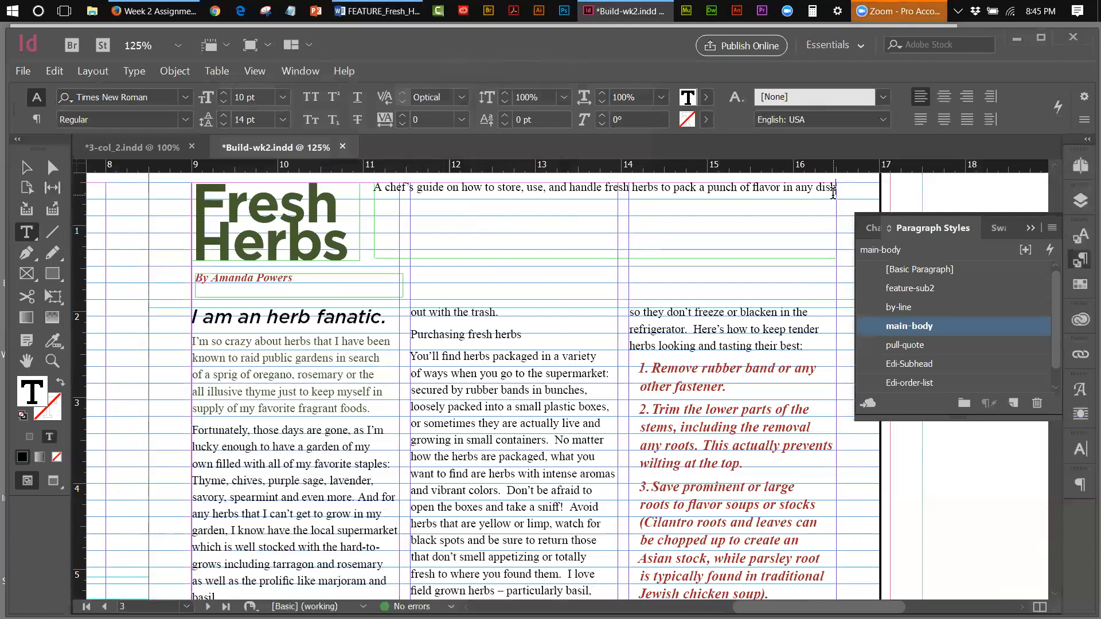
Try the feature-sub2 paragraph style on the pasted chef's guide line, and apply pull-quote instead.
{"action": "triple_click", "coordinate": [833, 191]}
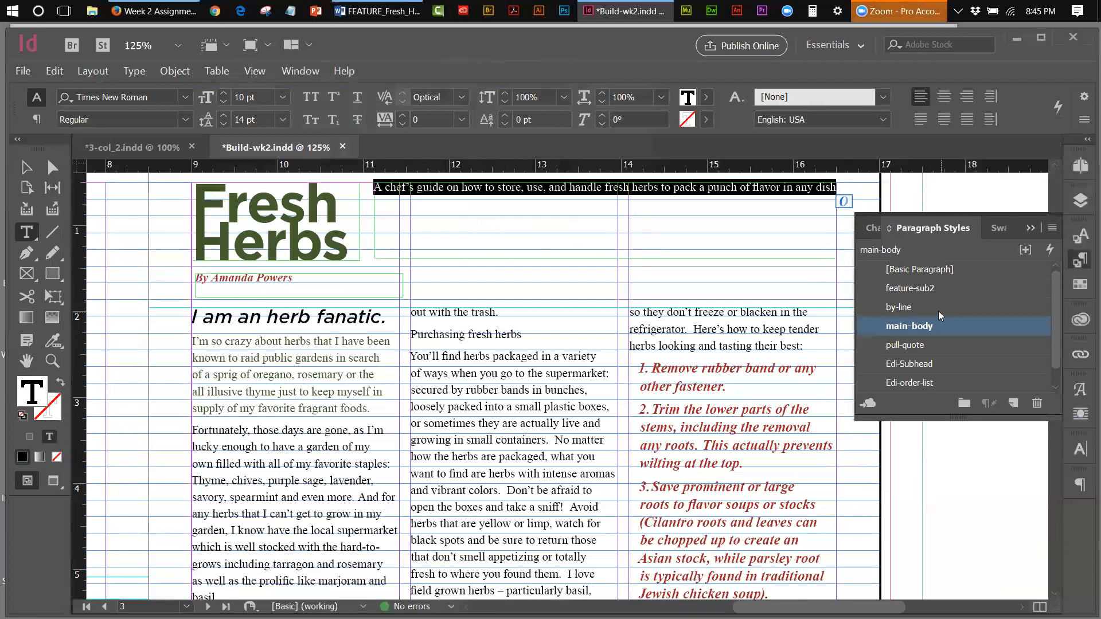
{"action": "left_click", "coordinate": [924, 292]}
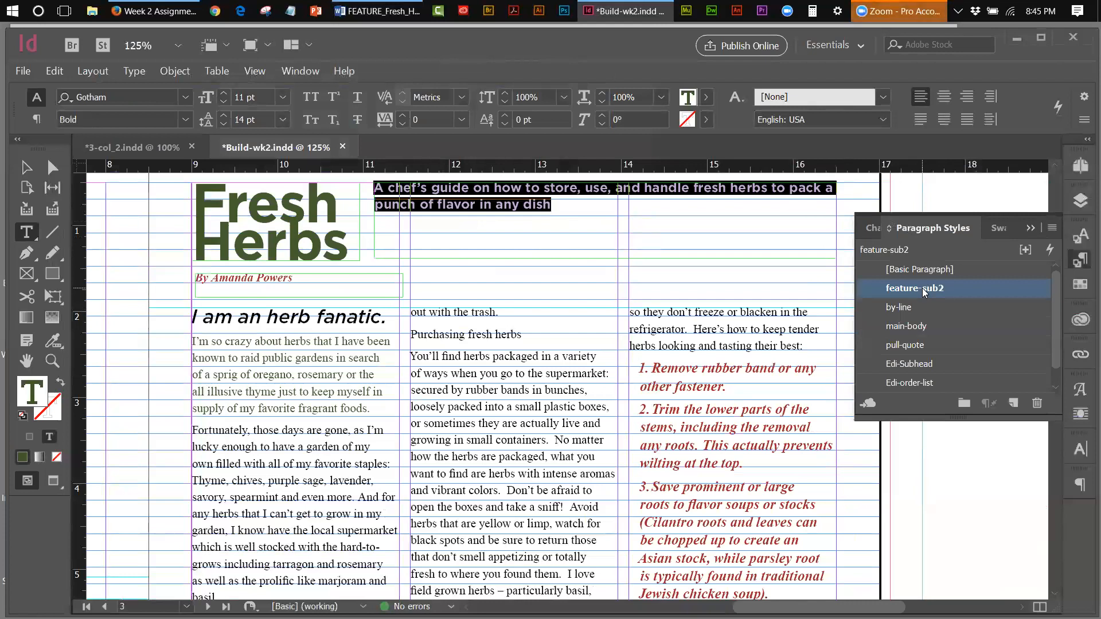
{"action": "left_click", "coordinate": [913, 347]}
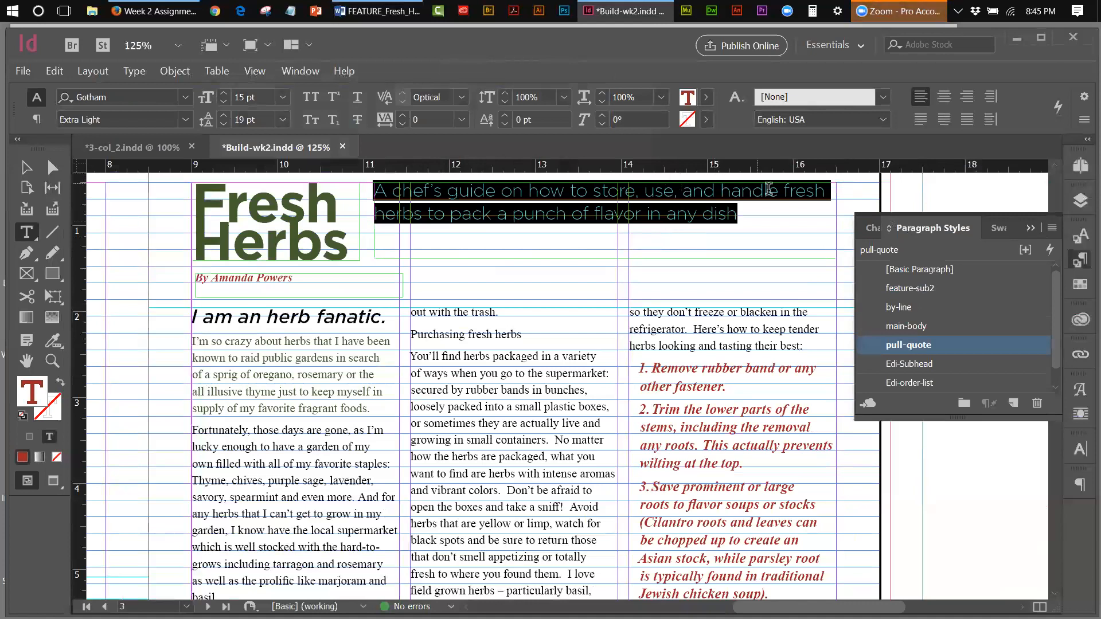
Check the subhead's formatting in 3-col_2.indd and set the chef's guide line in Build-wk2.indd to 23 pt with 23 pt leading.
{"action": "left_click", "coordinate": [132, 148]}
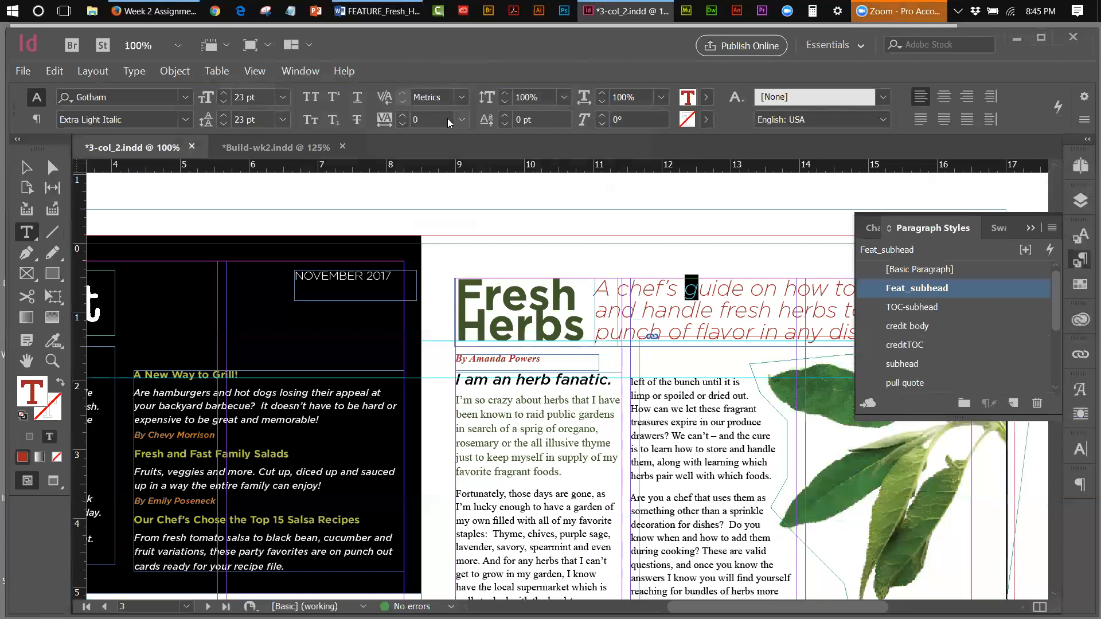
{"action": "left_click", "coordinate": [37, 119]}
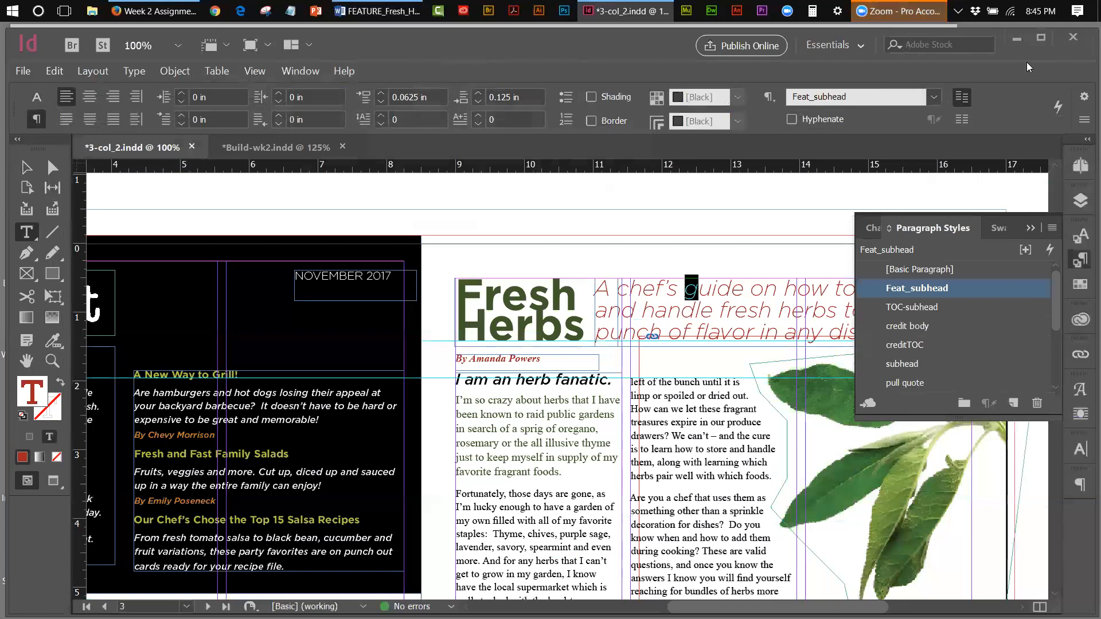
{"action": "left_click", "coordinate": [246, 148]}
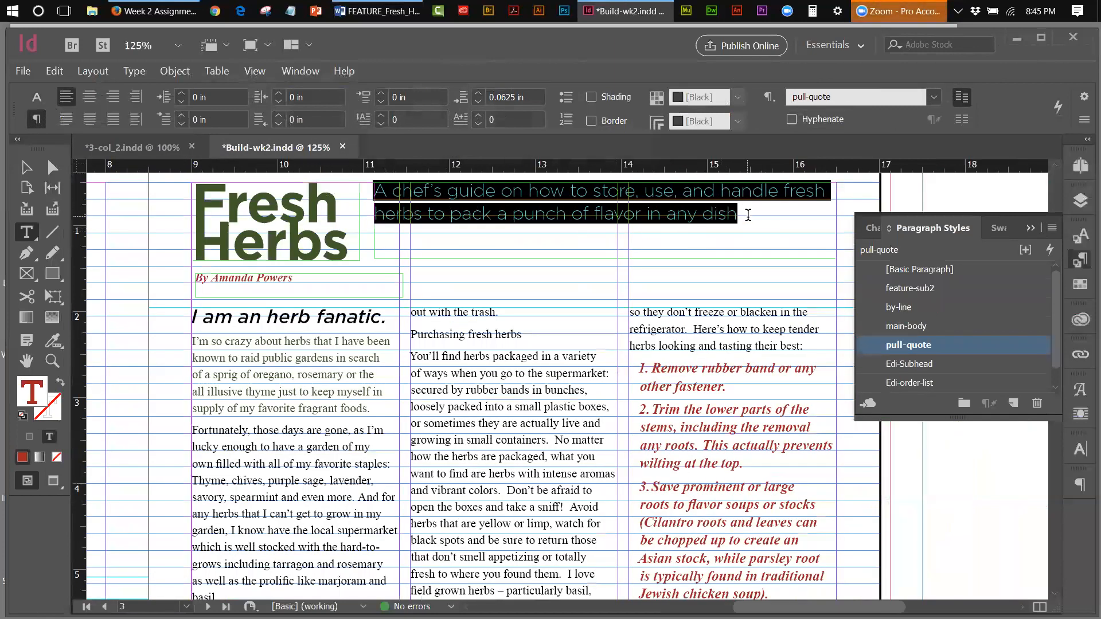
{"action": "left_click", "coordinate": [36, 97]}
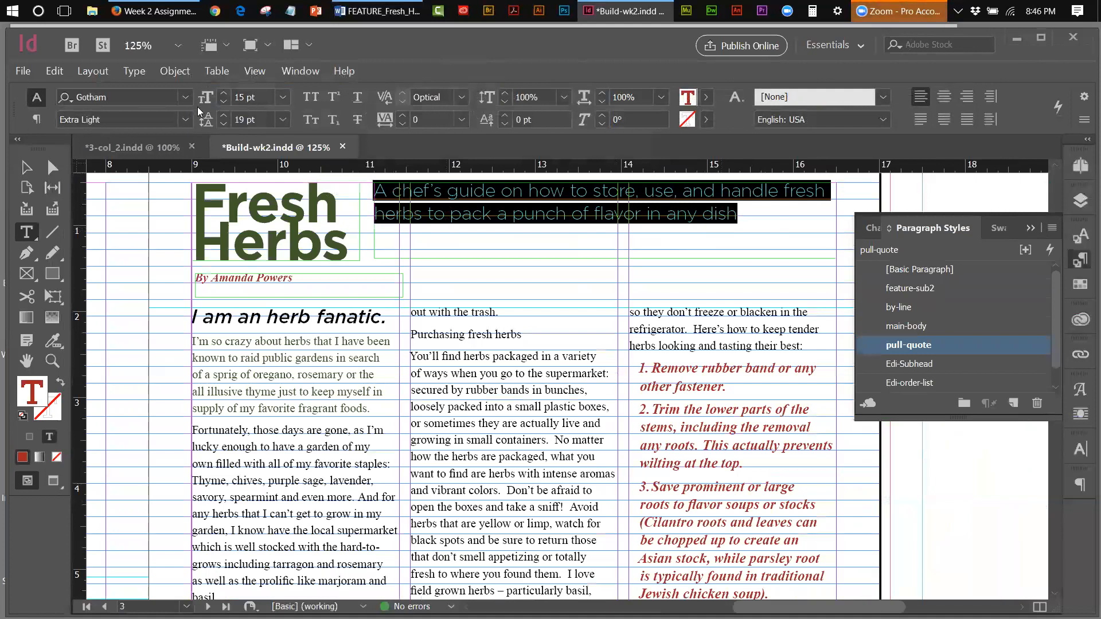
{"action": "left_click", "coordinate": [281, 97]}
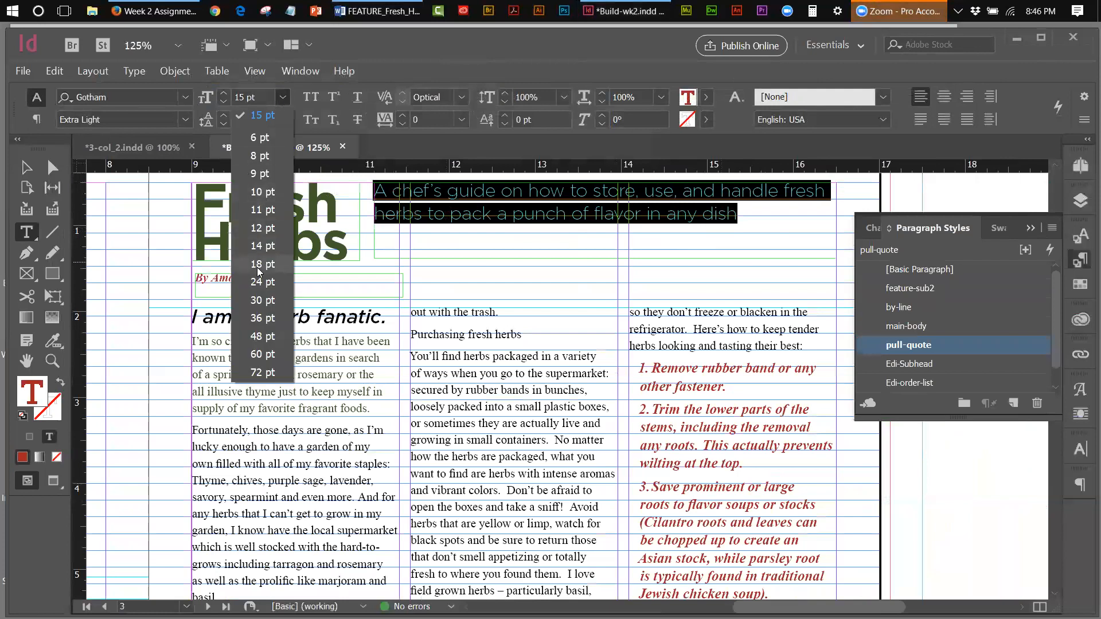
{"action": "left_click", "coordinate": [260, 282]}
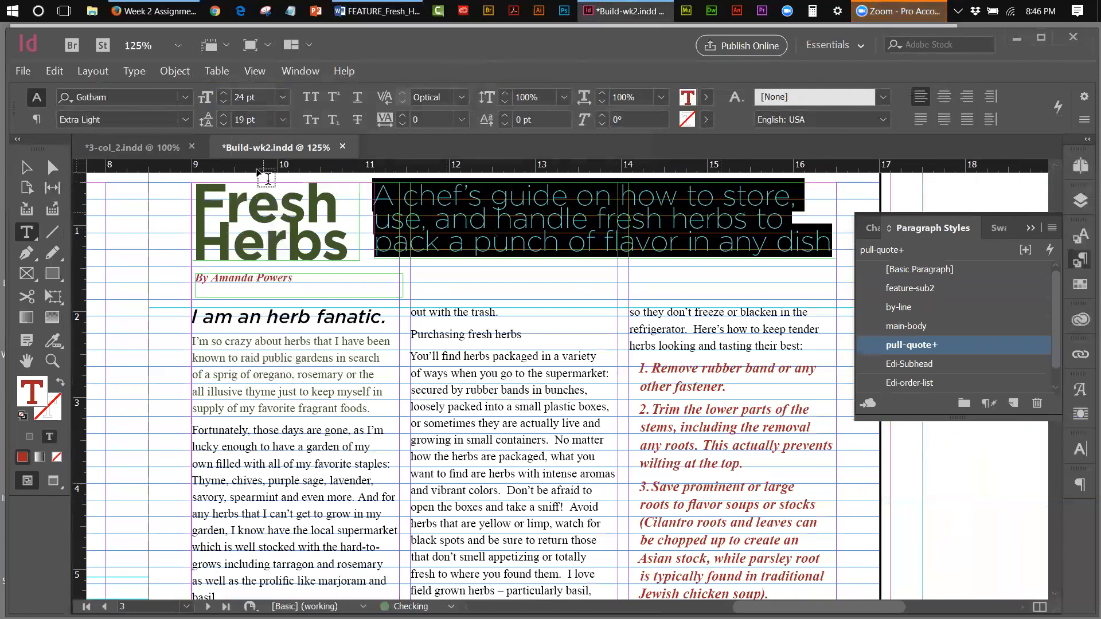
{"action": "left_click", "coordinate": [242, 96]}
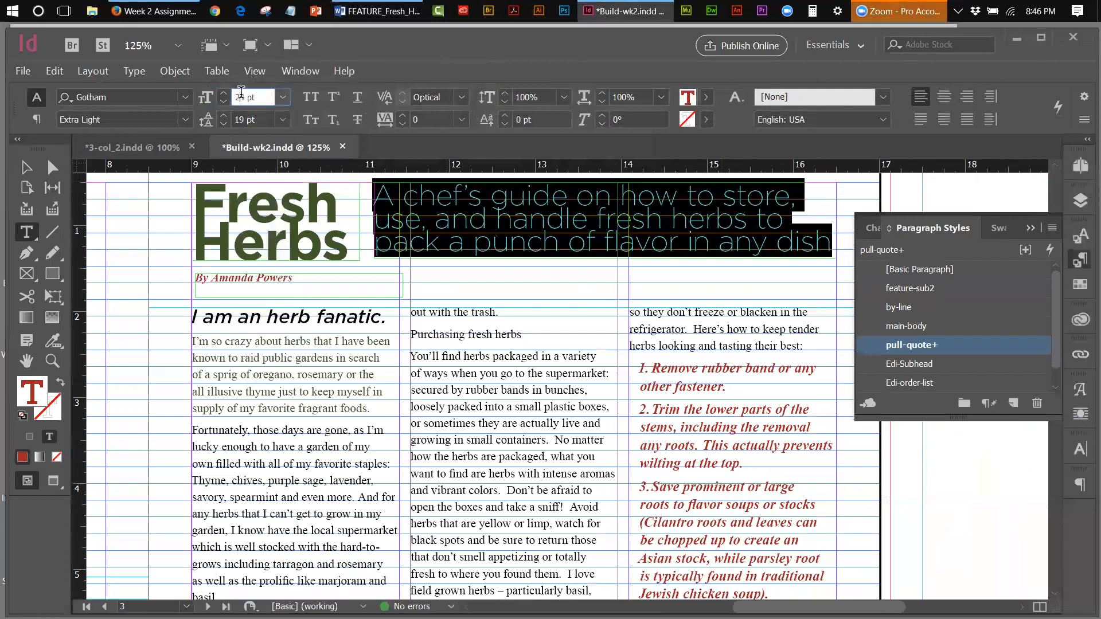
{"action": "key", "text": "BackSpace"}
{"action": "type", "text": "3"}
{"action": "double_click", "coordinate": [237, 119]}
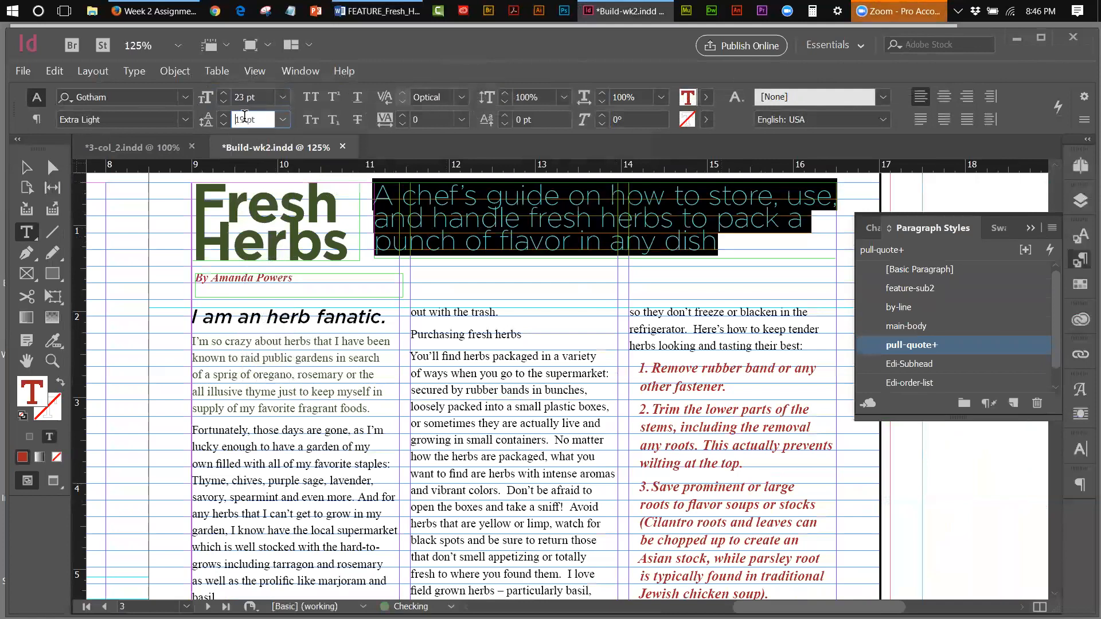
{"action": "type", "text": "23"}
{"action": "key", "text": "Return"}
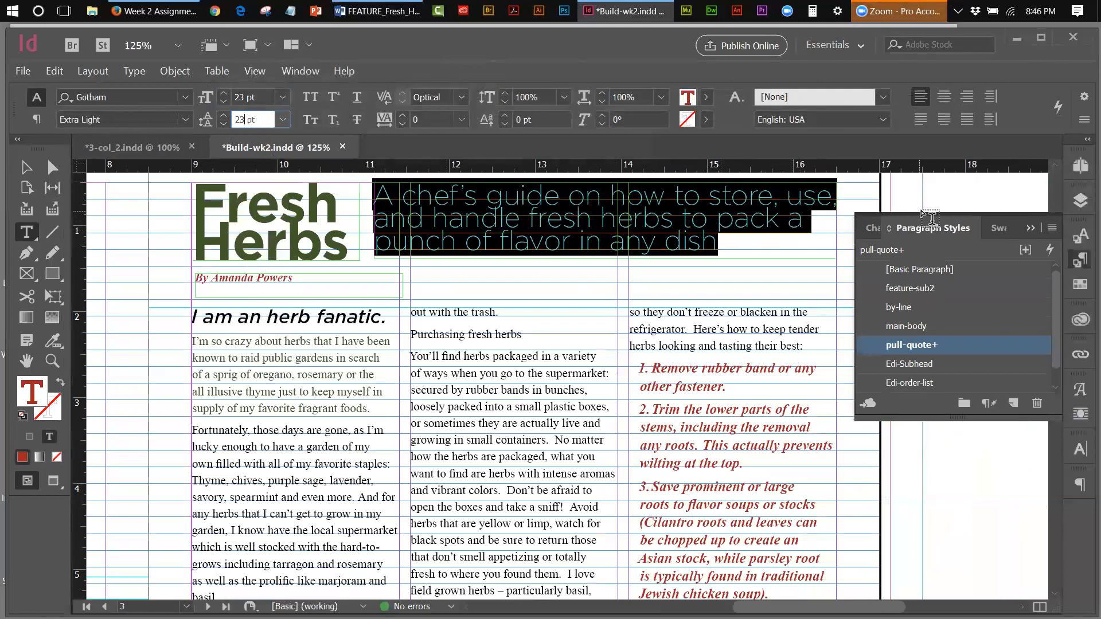
Lengthen the chef's guide text frame to about 1.06 in high and switch the document to Preview screen mode.
{"action": "left_click", "coordinate": [26, 167]}
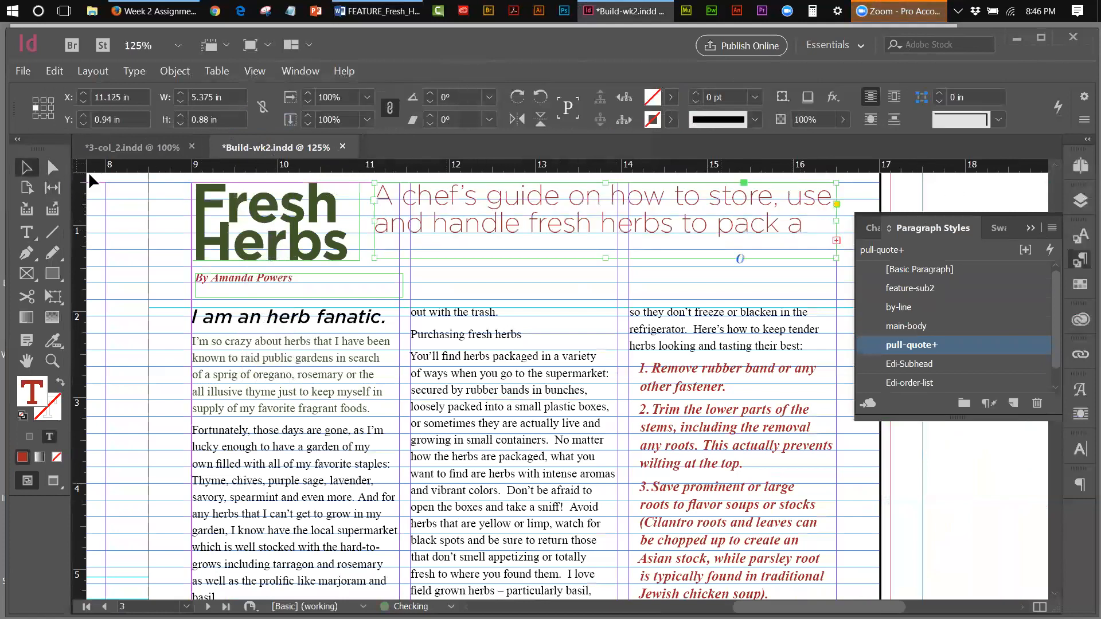
{"action": "left_click_drag", "start_coordinate": [606, 259], "coordinate": [600, 274]}
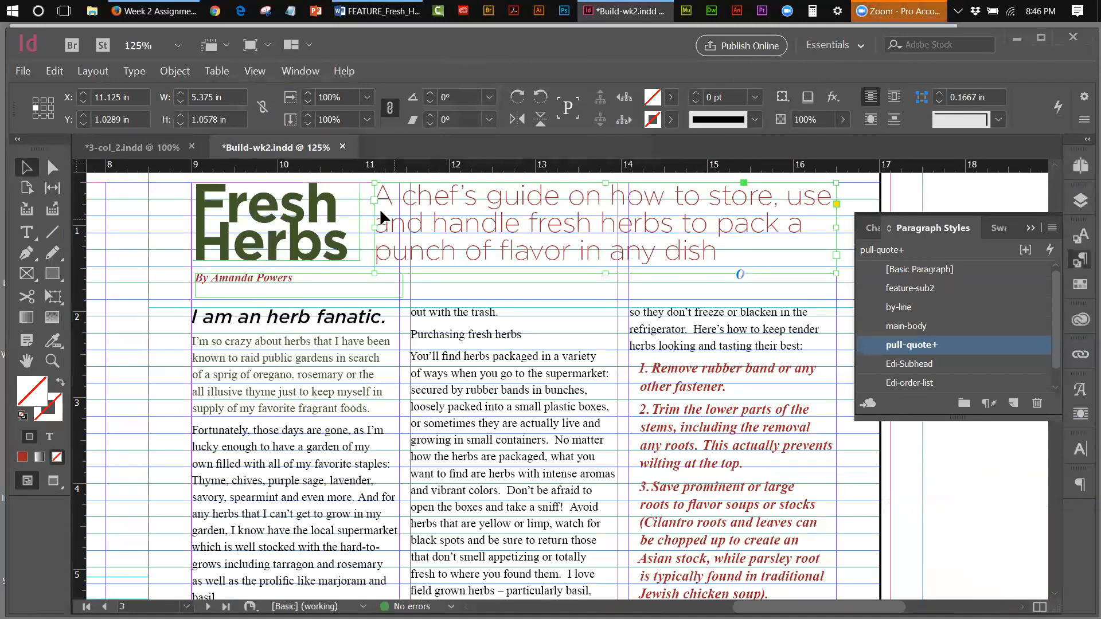
{"action": "left_click", "coordinate": [256, 71]}
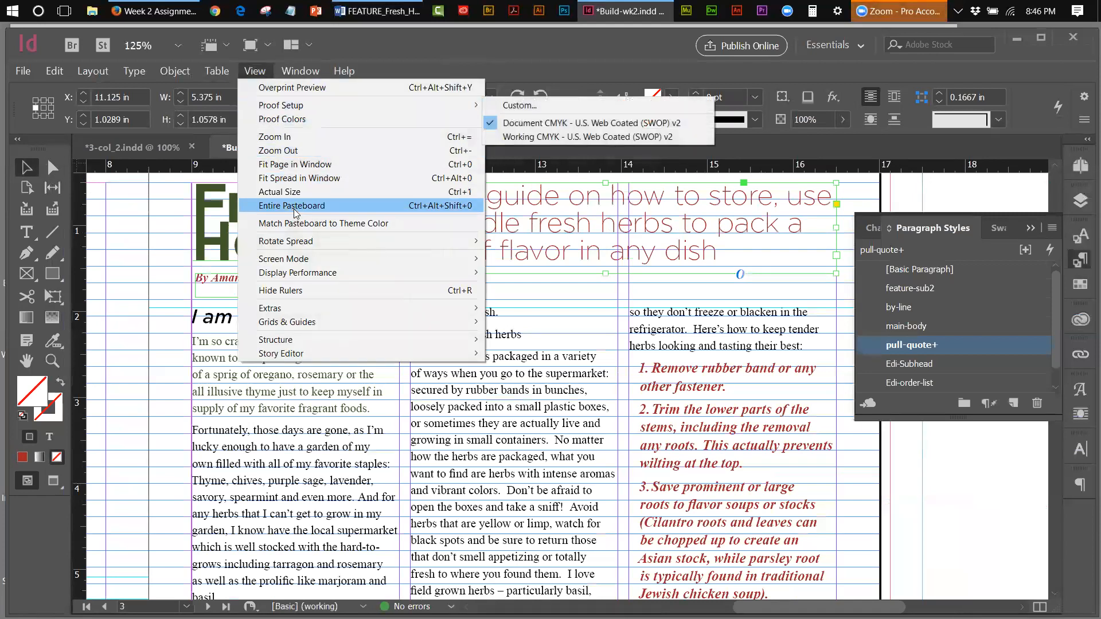
{"action": "mouse_move", "coordinate": [378, 260]}
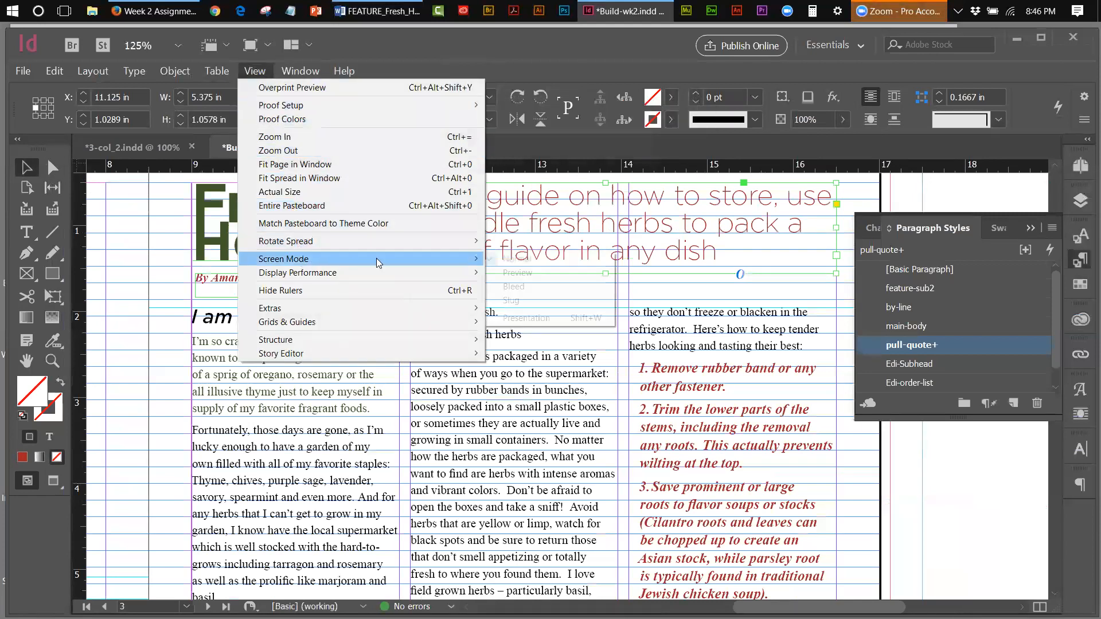
{"action": "left_click", "coordinate": [507, 274]}
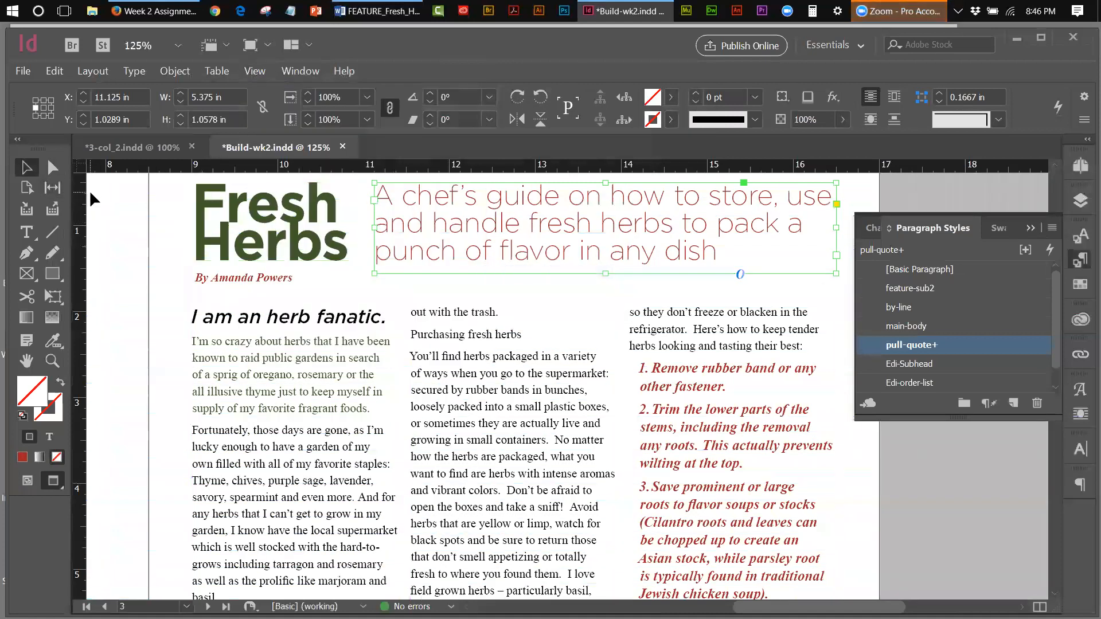
Nudge the chef's guide text frame closer to the Fresh Herbs title, to an X position of 11 in.
{"action": "left_click", "coordinate": [91, 192]}
{"action": "left_click", "coordinate": [439, 226]}
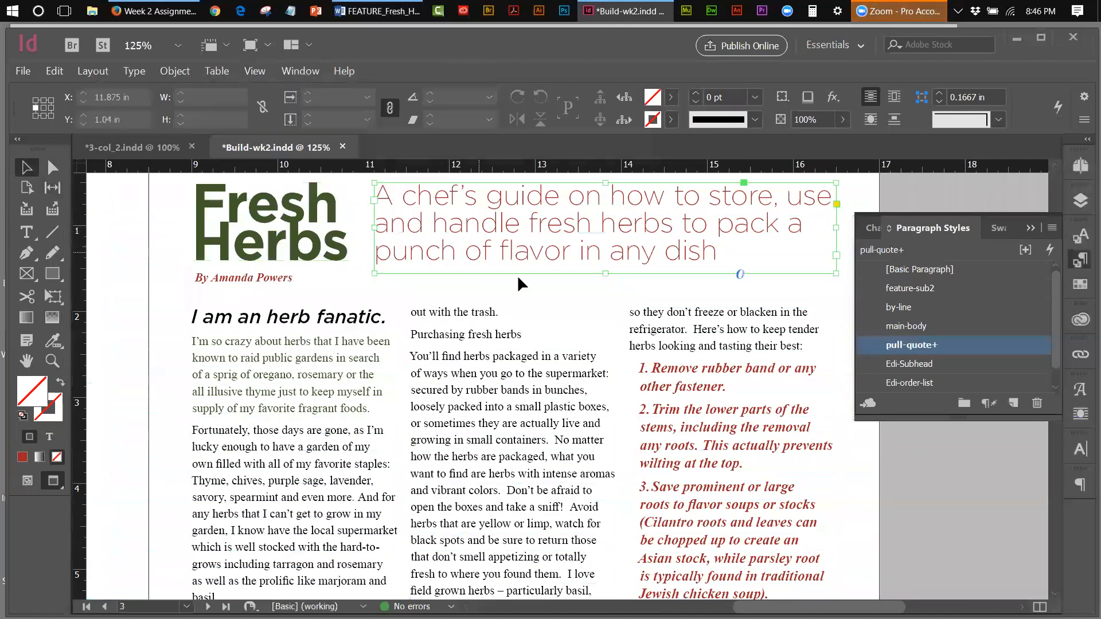
{"action": "key", "text": "Left"}
{"action": "key", "text": "Left"}
{"action": "key", "text": "Left"}
{"action": "key", "text": "Left"}
{"action": "key", "text": "Left"}
{"action": "key", "text": "Left"}
{"action": "key", "text": "Left"}
{"action": "key", "text": "Left"}
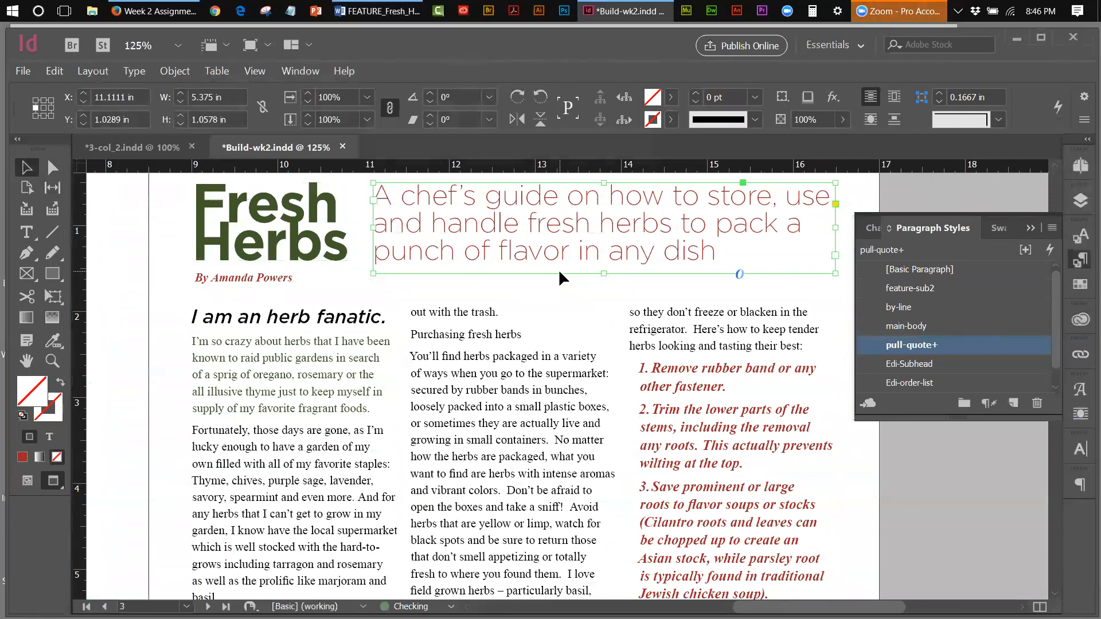
{"action": "key", "text": "Left"}
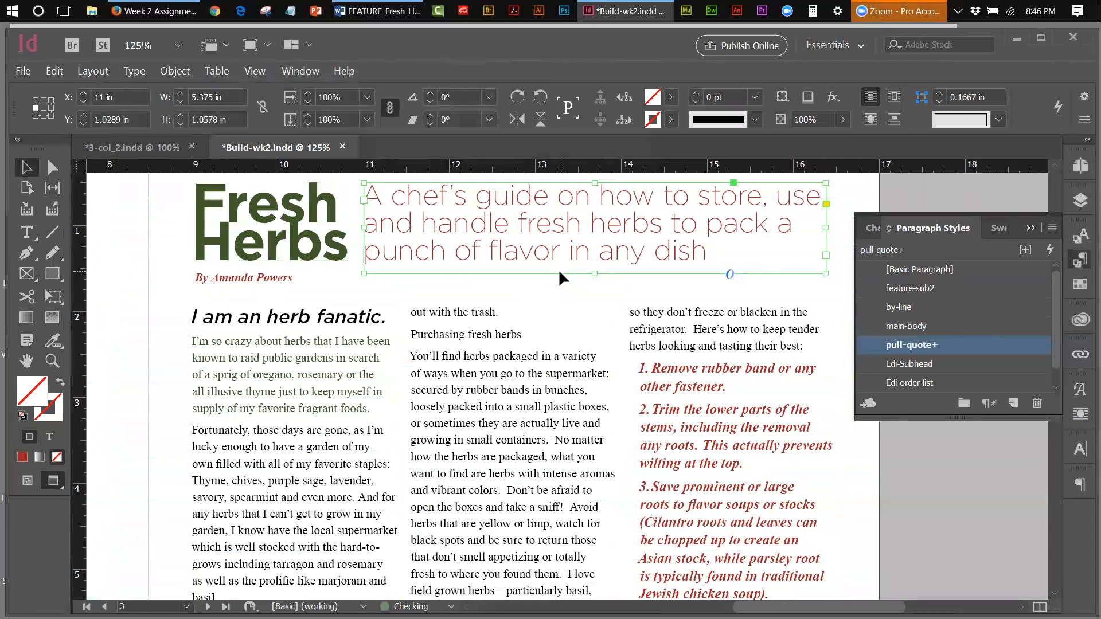
{"action": "left_click", "coordinate": [1030, 229]}
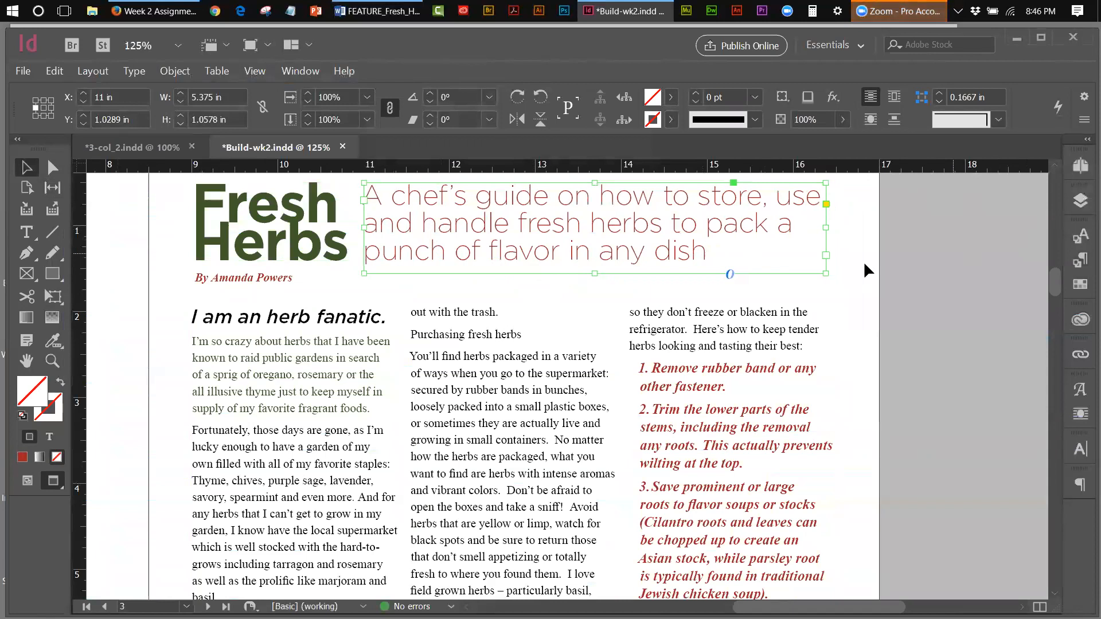
Insert the recently used swirl ornament glyph directly after "dish" at the end of the chef's guide line.
{"action": "double_click", "coordinate": [707, 251]}
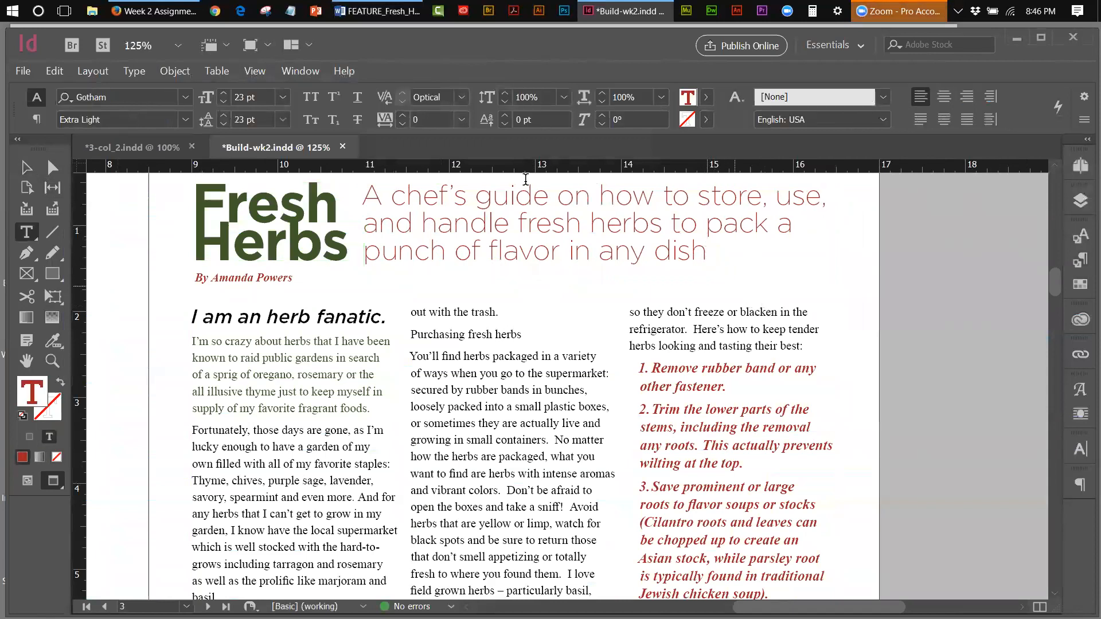
{"action": "left_click", "coordinate": [140, 72]}
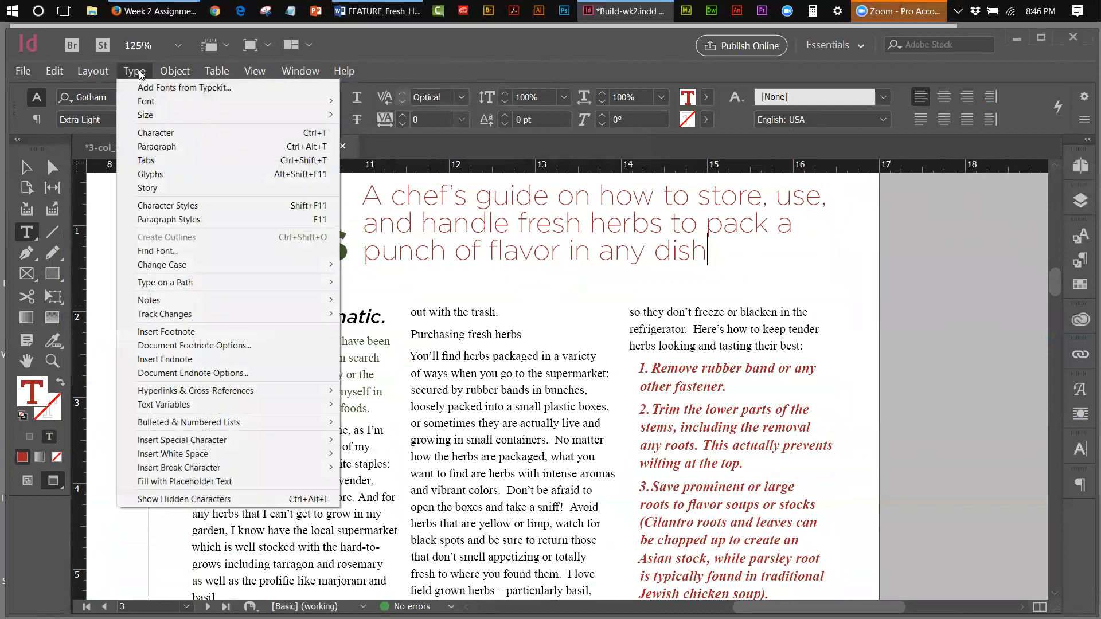
{"action": "left_click", "coordinate": [151, 174]}
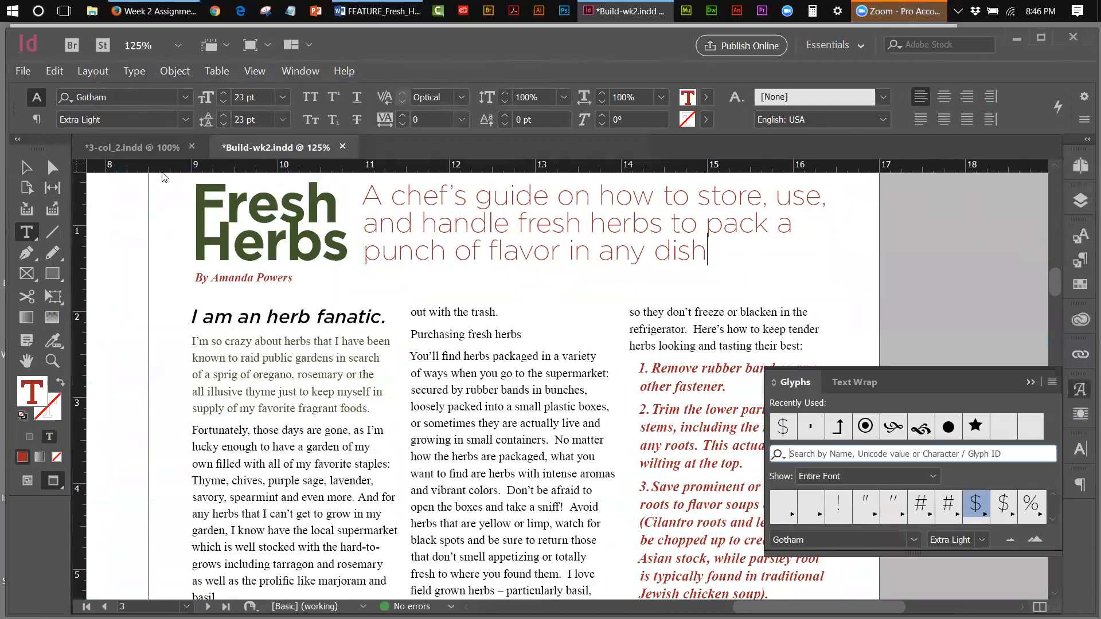
{"action": "left_click_drag", "start_coordinate": [924, 378], "coordinate": [957, 281]}
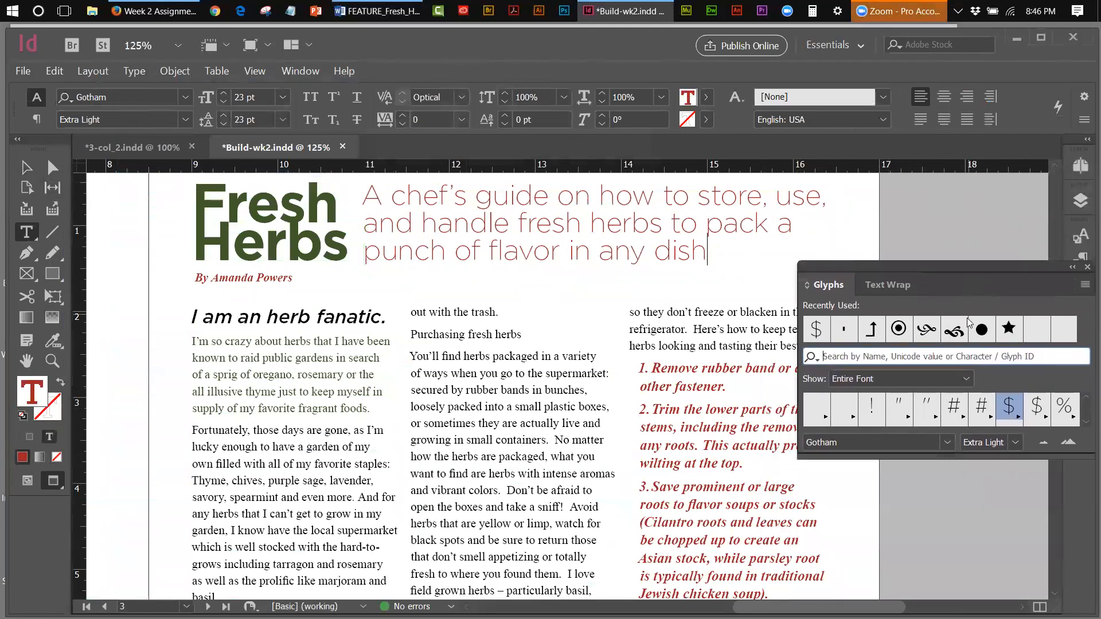
{"action": "double_click", "coordinate": [925, 330]}
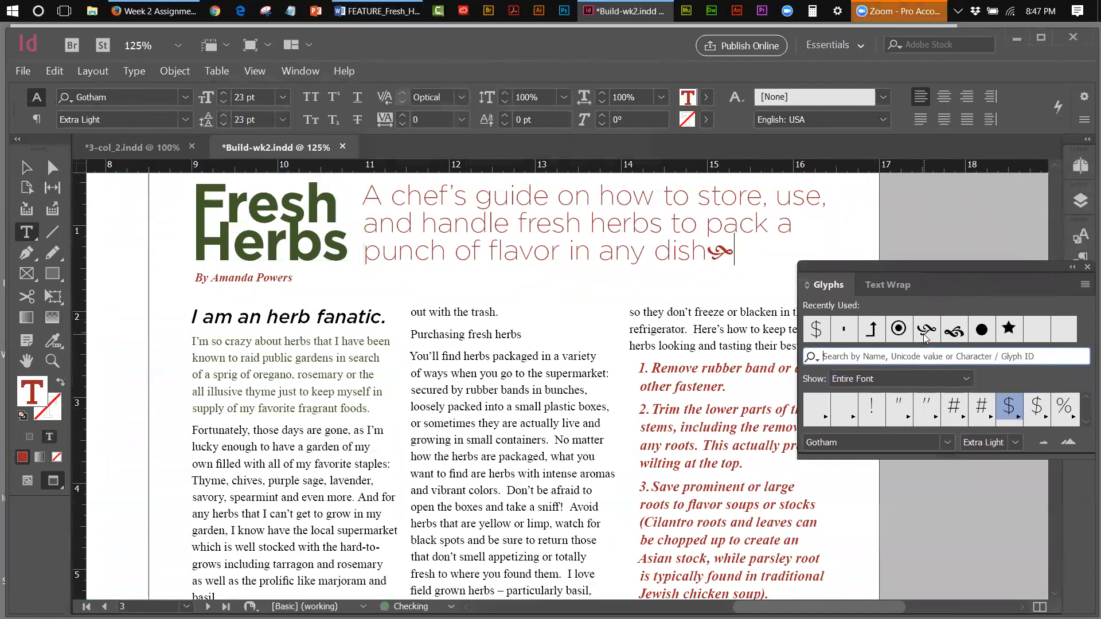
{"action": "left_click", "coordinate": [1072, 267]}
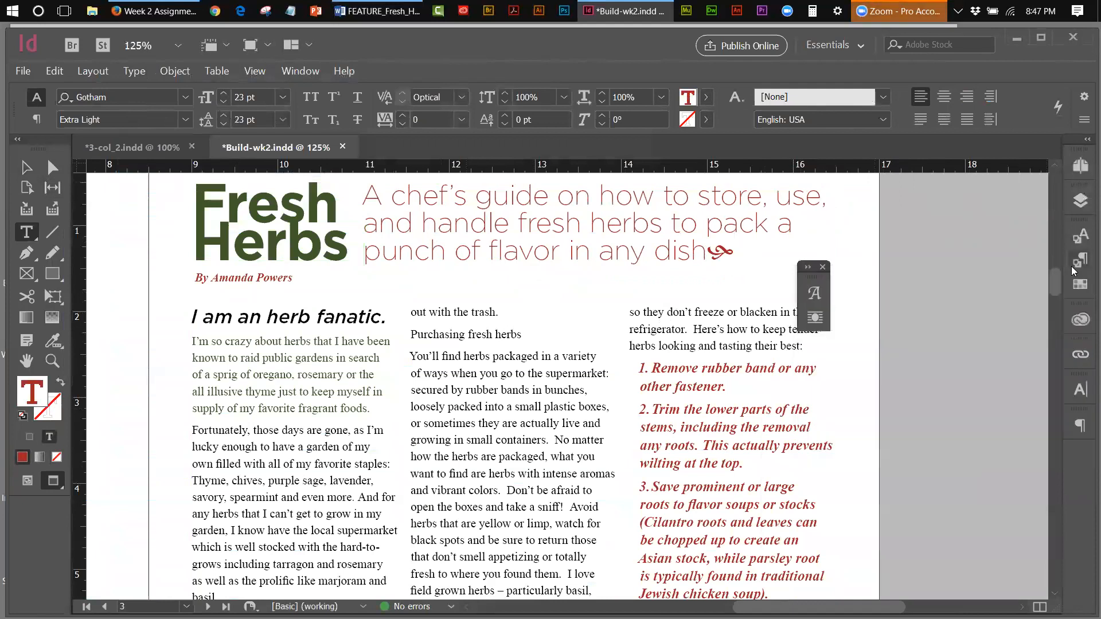
{"action": "left_click_drag", "start_coordinate": [820, 275], "coordinate": [953, 284]}
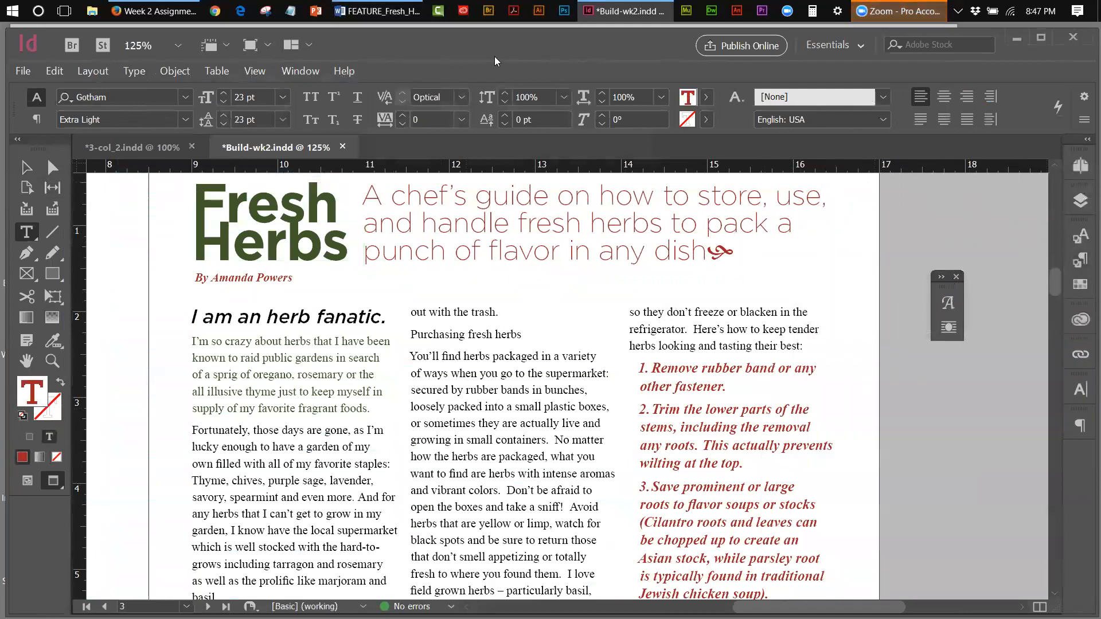
Shorten the first column's text frame on page 3 to about 7.88 in high, moving "Purchasing fresh herbs" into the second column.
{"action": "left_click", "coordinate": [254, 71]}
{"action": "left_click", "coordinate": [280, 179]}
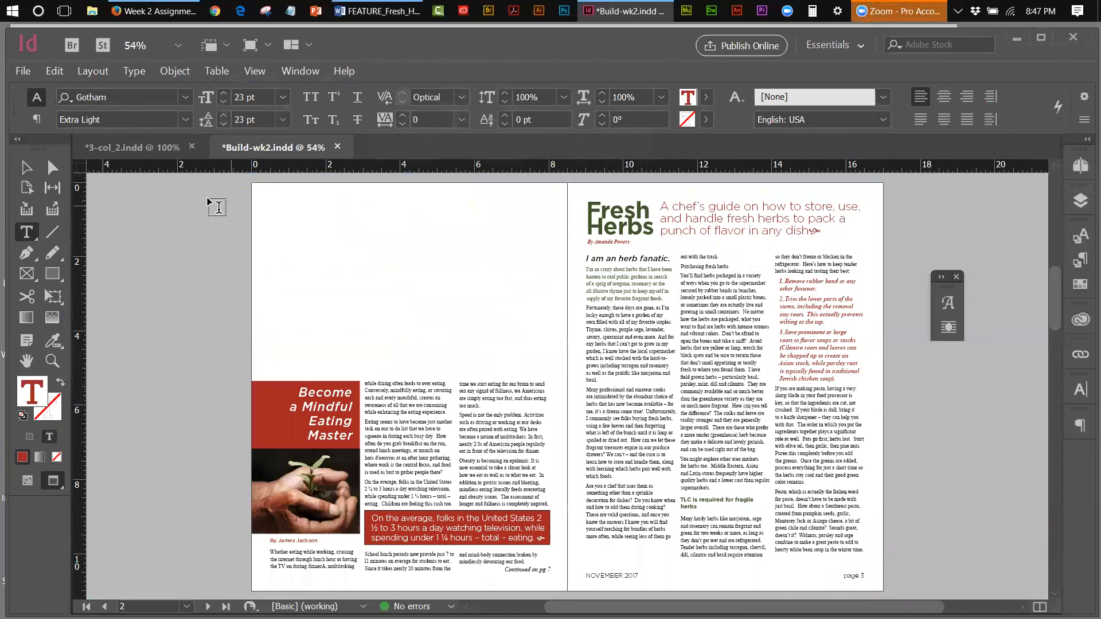
{"action": "left_click", "coordinate": [26, 167]}
{"action": "left_click", "coordinate": [638, 541]}
{"action": "left_click_drag", "start_coordinate": [632, 545], "coordinate": [659, 567]}
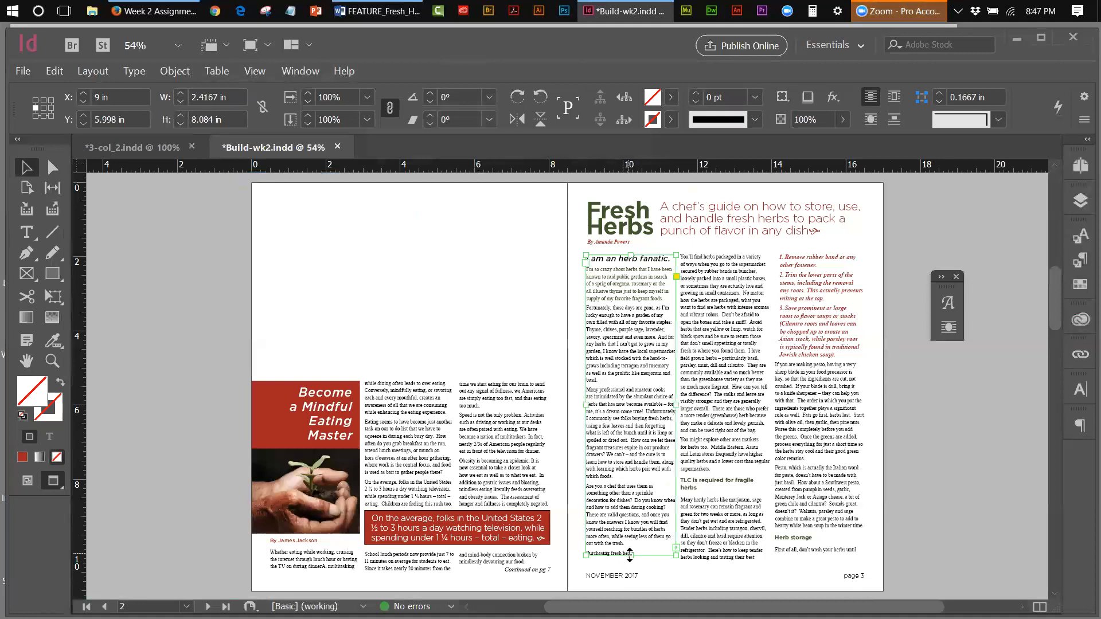
{"action": "left_click_drag", "start_coordinate": [631, 555], "coordinate": [632, 548]}
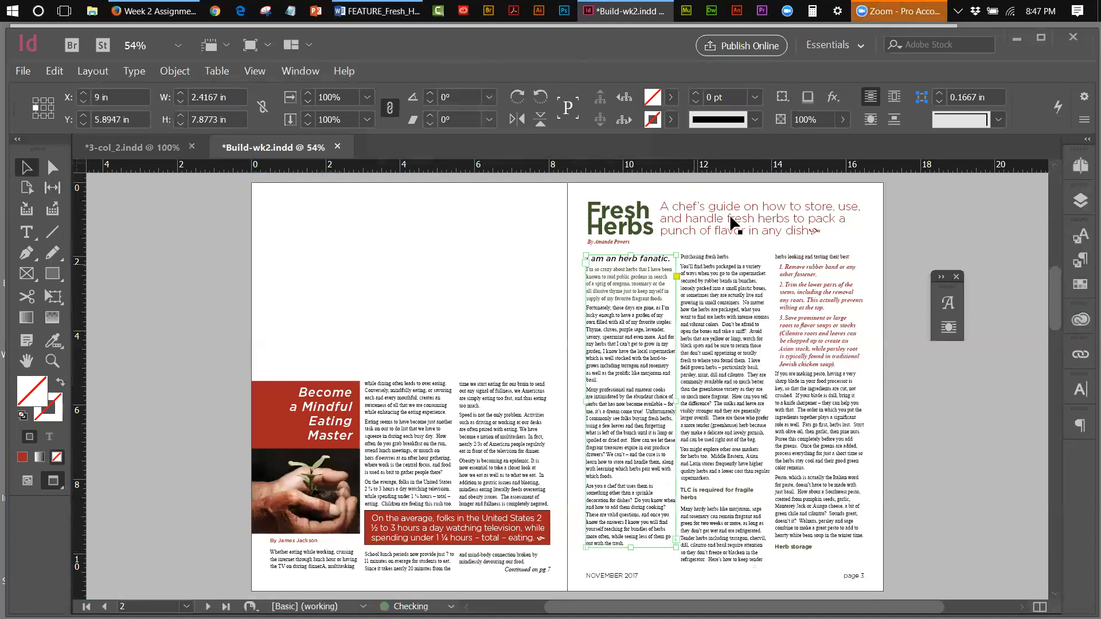
Try the Edi-Subhead paragraph style on the "Purchasing fresh herbs" line, and apply feature-sub2 instead.
{"action": "left_click", "coordinate": [738, 259]}
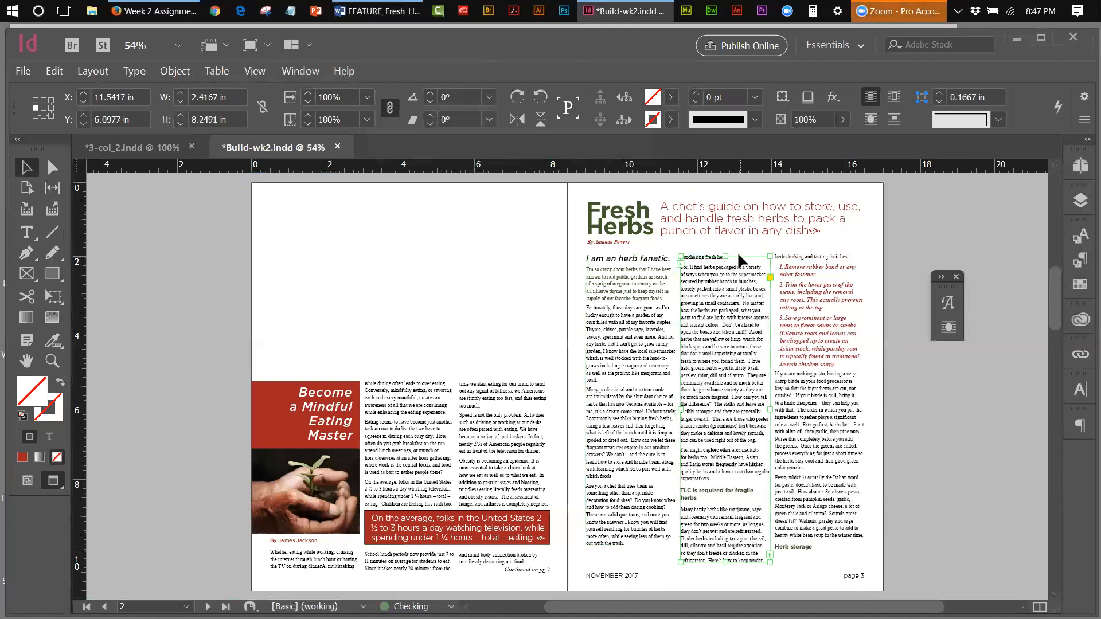
{"action": "double_click", "coordinate": [735, 257]}
{"action": "left_click_drag", "start_coordinate": [739, 257], "coordinate": [678, 256]}
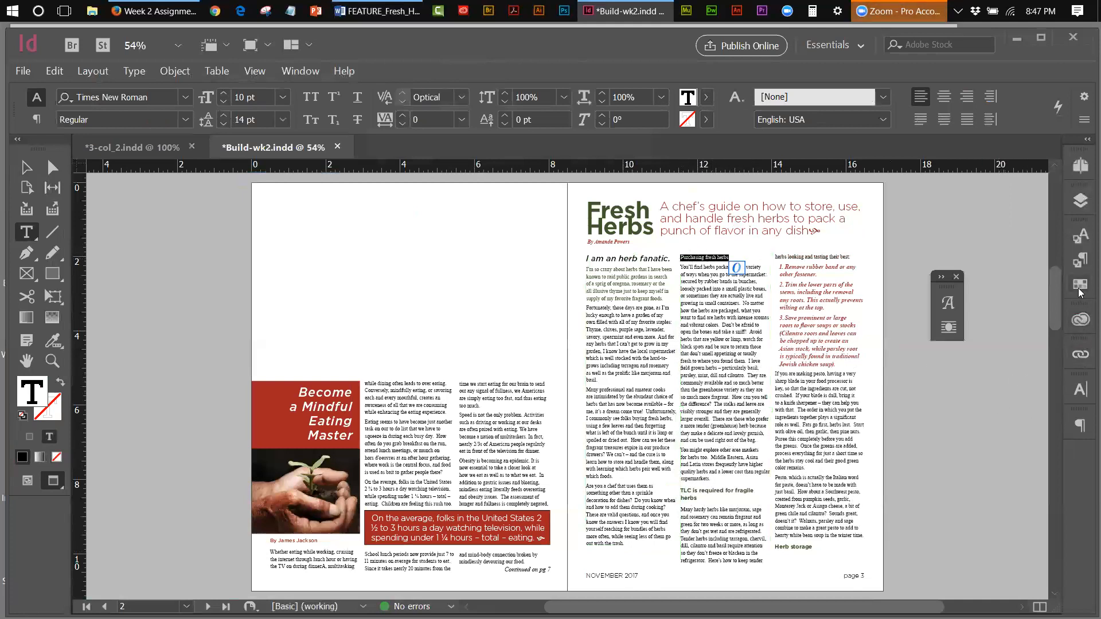
{"action": "left_click", "coordinate": [1081, 260]}
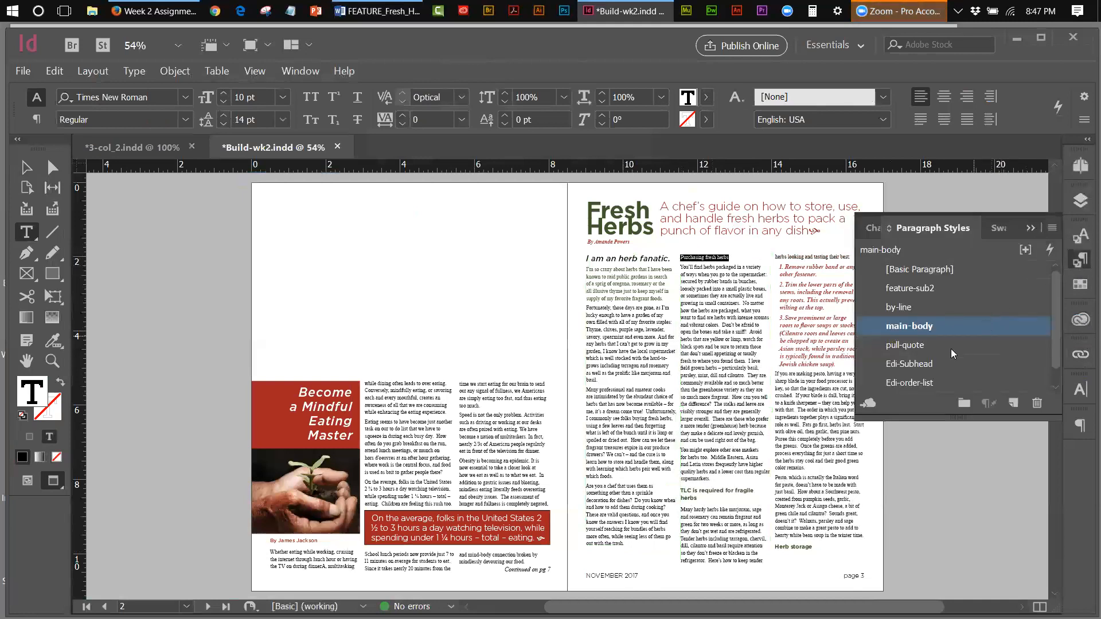
{"action": "left_click", "coordinate": [932, 366]}
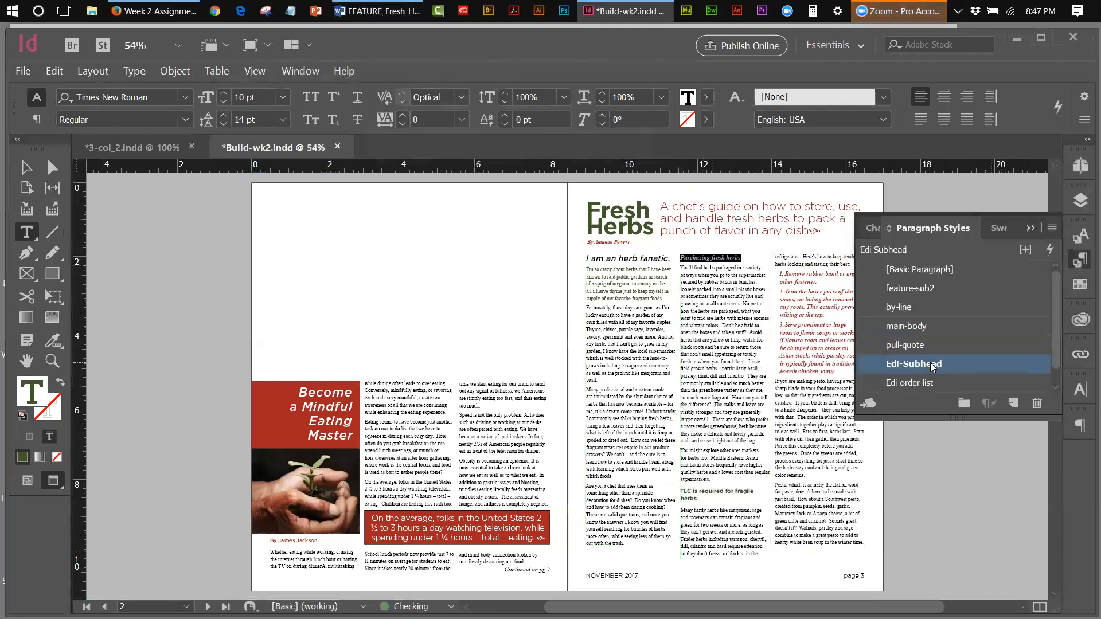
{"action": "left_click", "coordinate": [931, 363]}
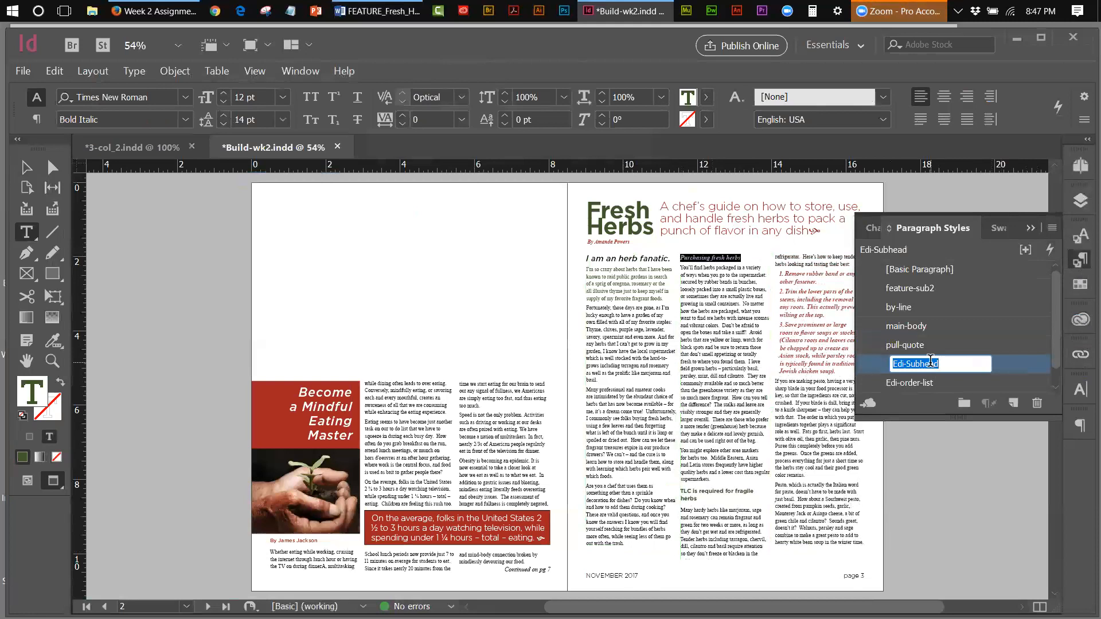
{"action": "left_click", "coordinate": [927, 291]}
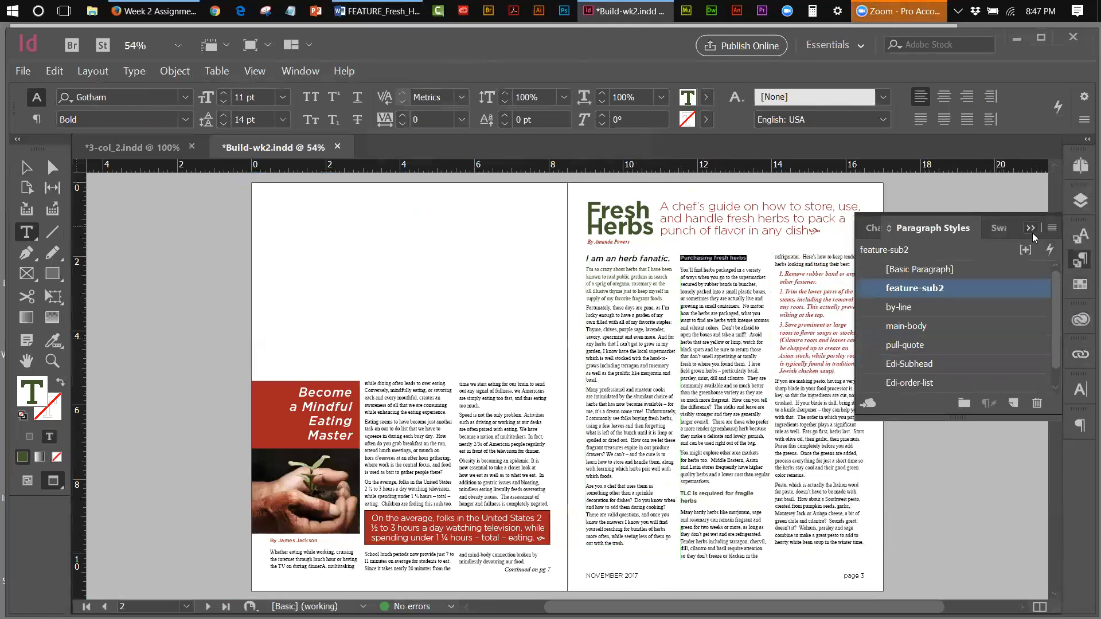
{"action": "left_click", "coordinate": [1031, 228]}
Shorten the middle column's text frame on page 3 to about 7.86 in high, in line with the first column.
{"action": "left_click", "coordinate": [25, 167]}
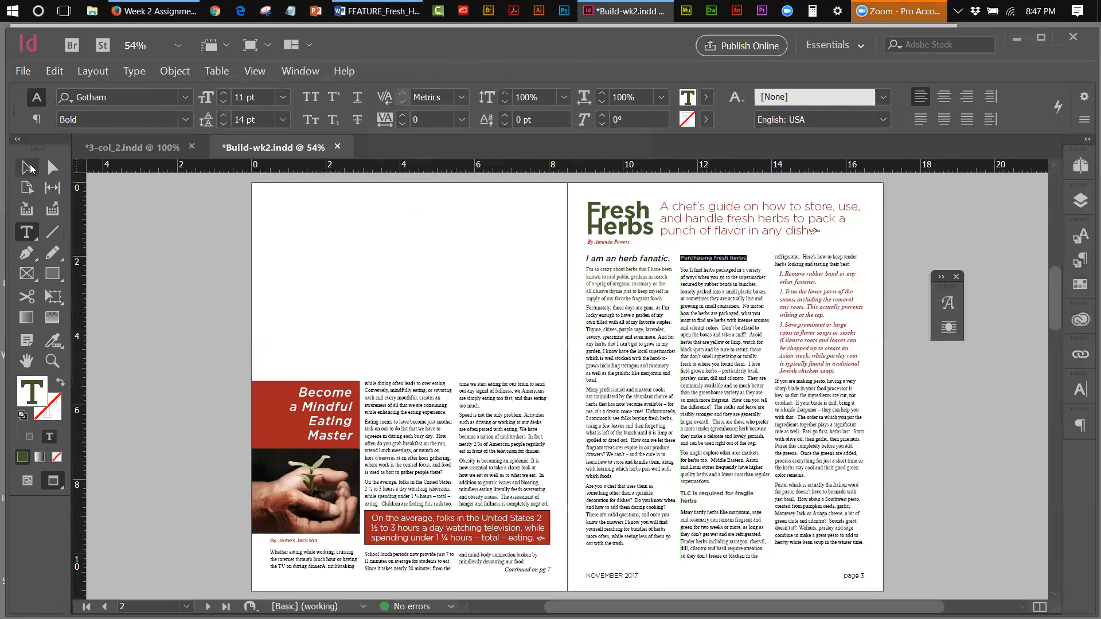
{"action": "left_click", "coordinate": [501, 295]}
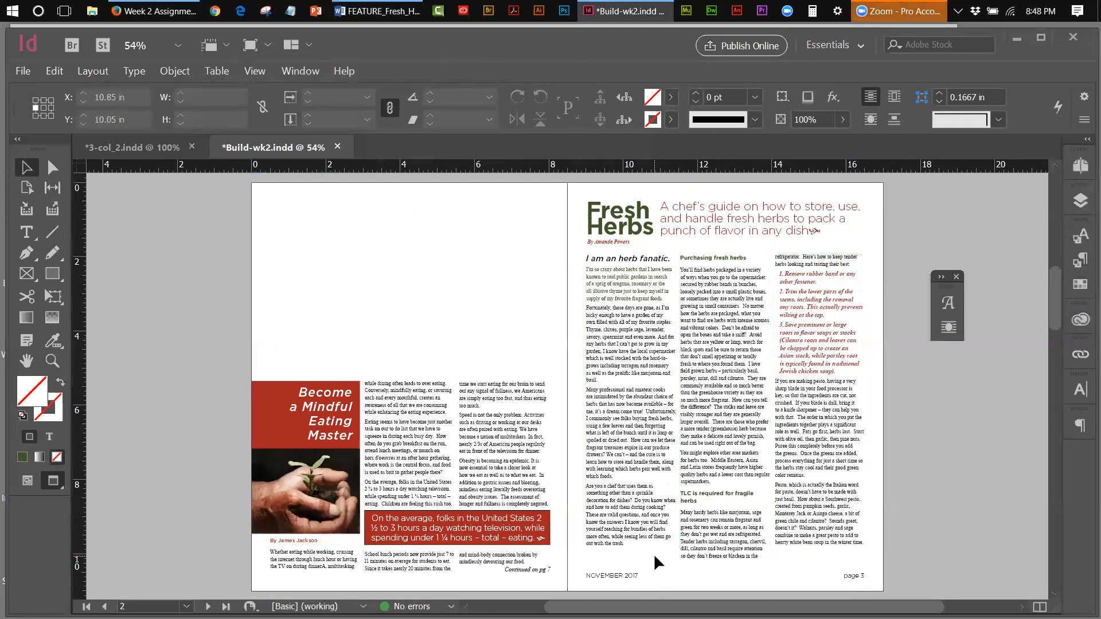
{"action": "left_click", "coordinate": [710, 549]}
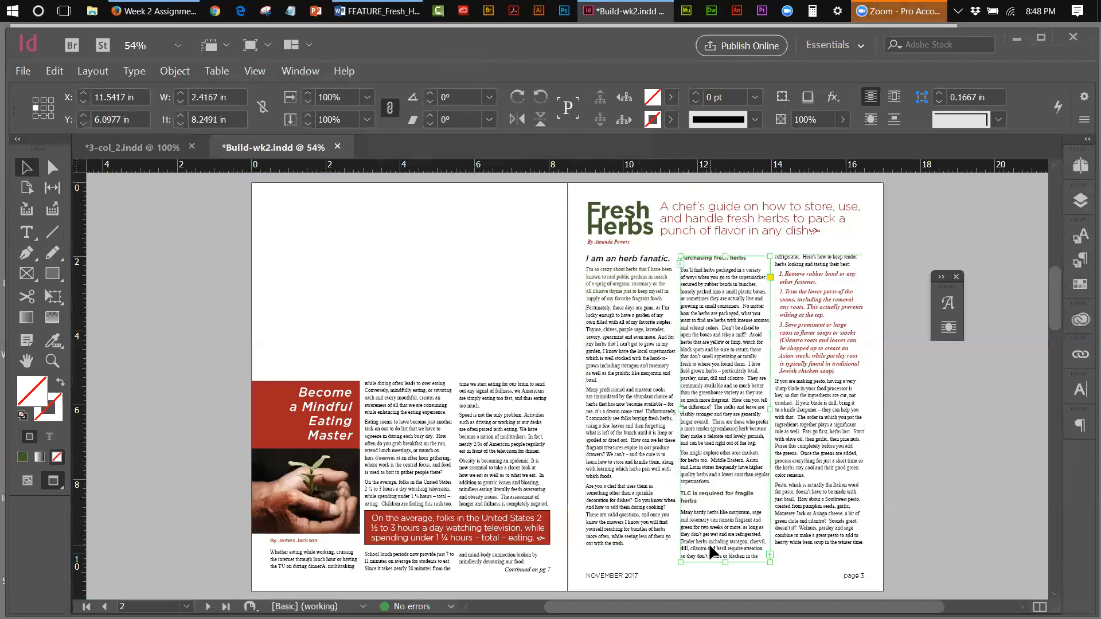
{"action": "left_click_drag", "start_coordinate": [723, 564], "coordinate": [724, 548]}
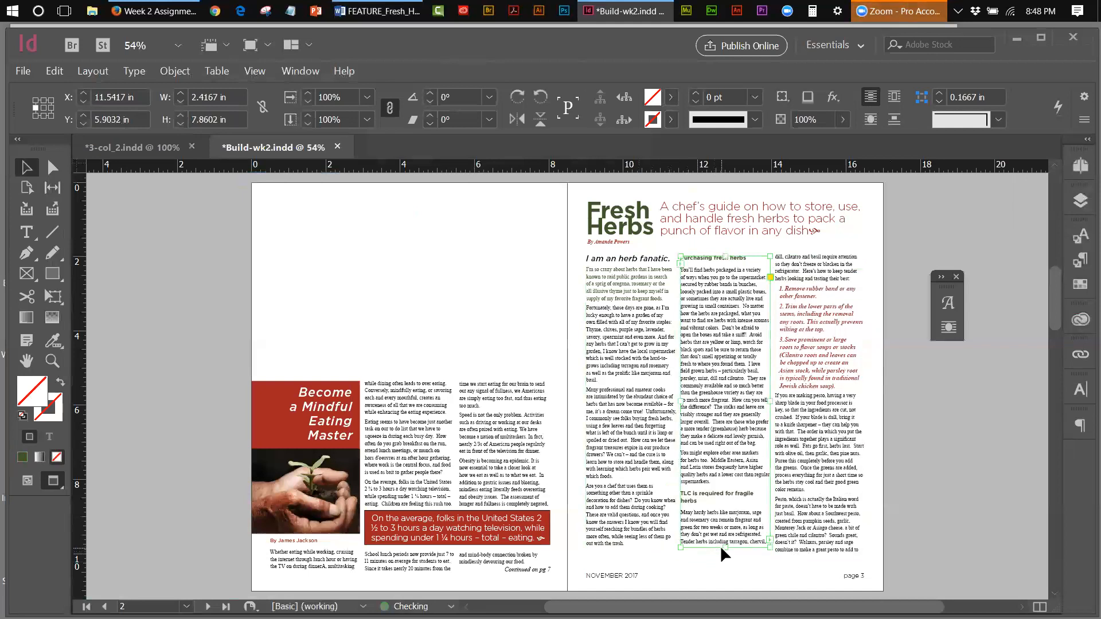
{"action": "left_click", "coordinate": [926, 427]}
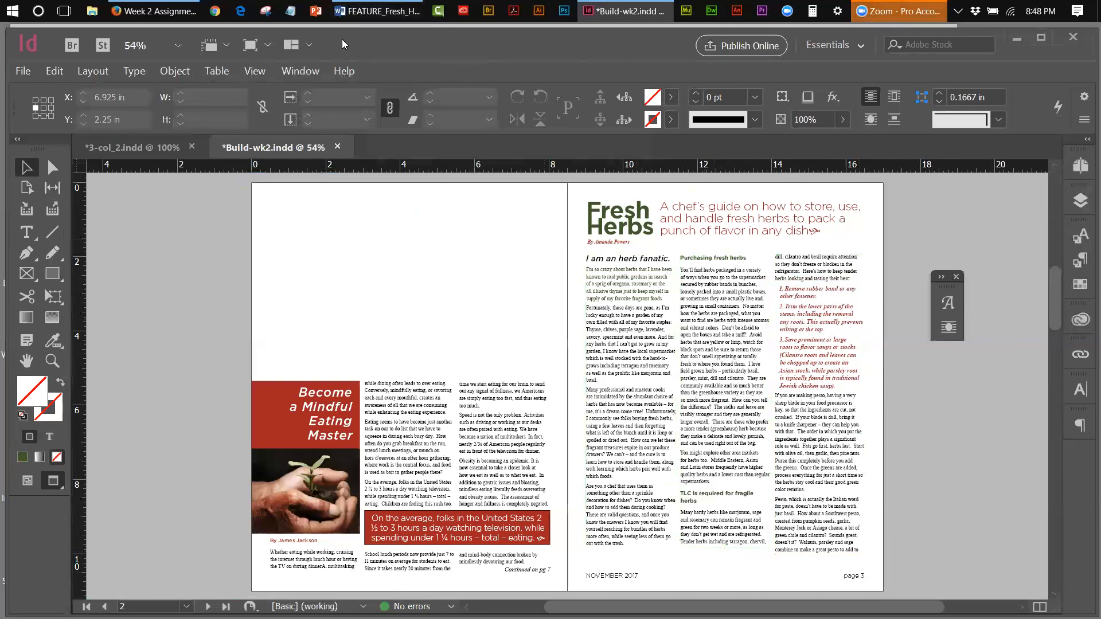
{"action": "left_click_drag", "start_coordinate": [342, 39], "coordinate": [339, 38]}
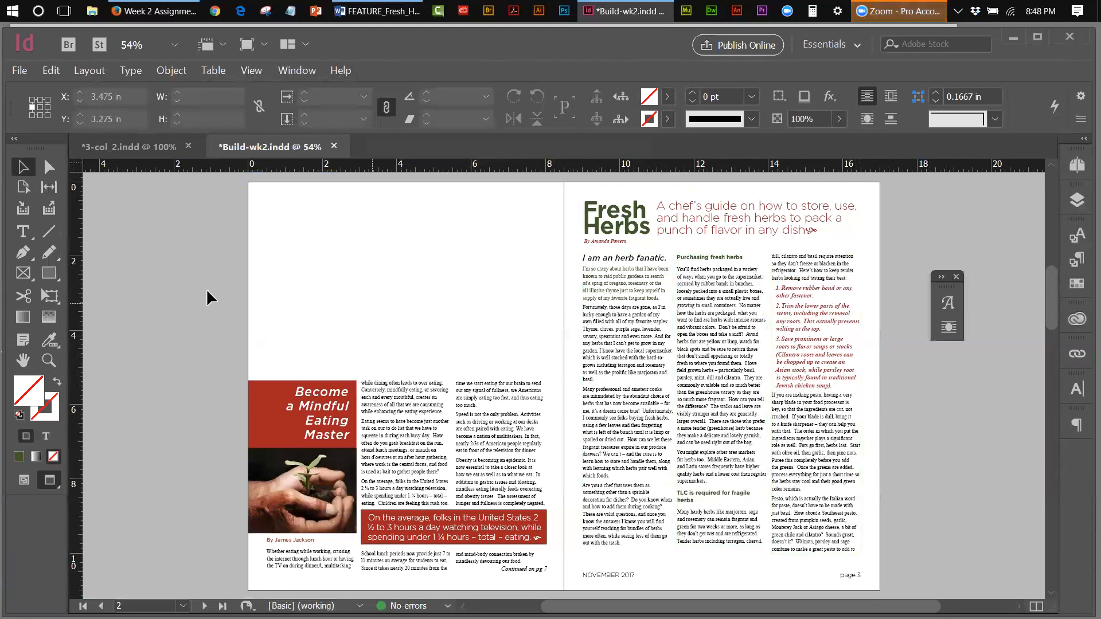
{"action": "left_click", "coordinate": [432, 393]}
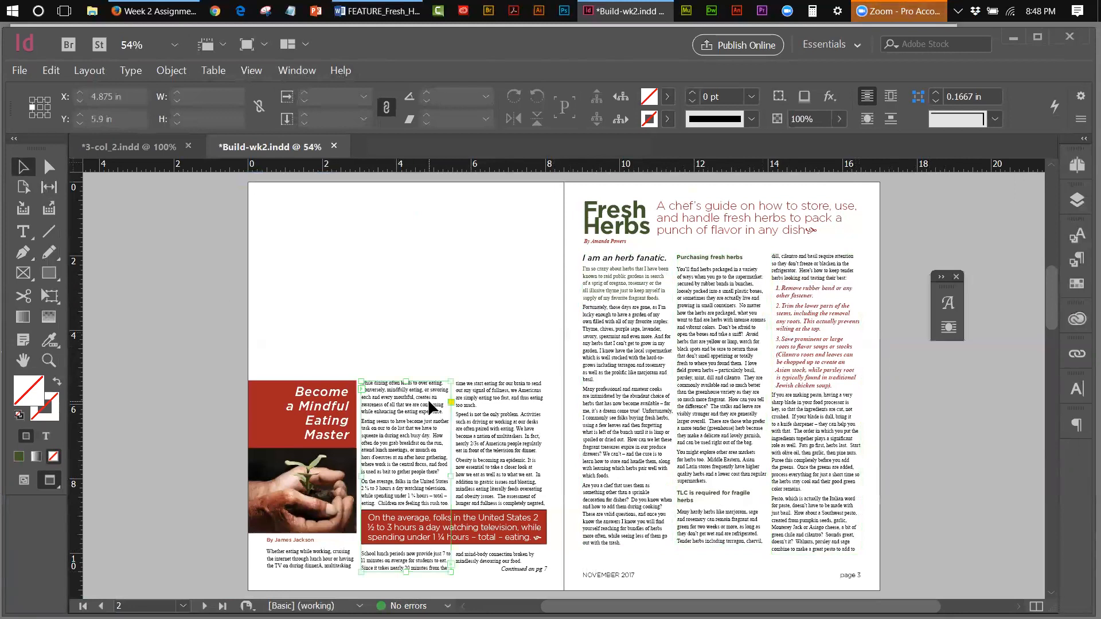
{"action": "left_click", "coordinate": [799, 376]}
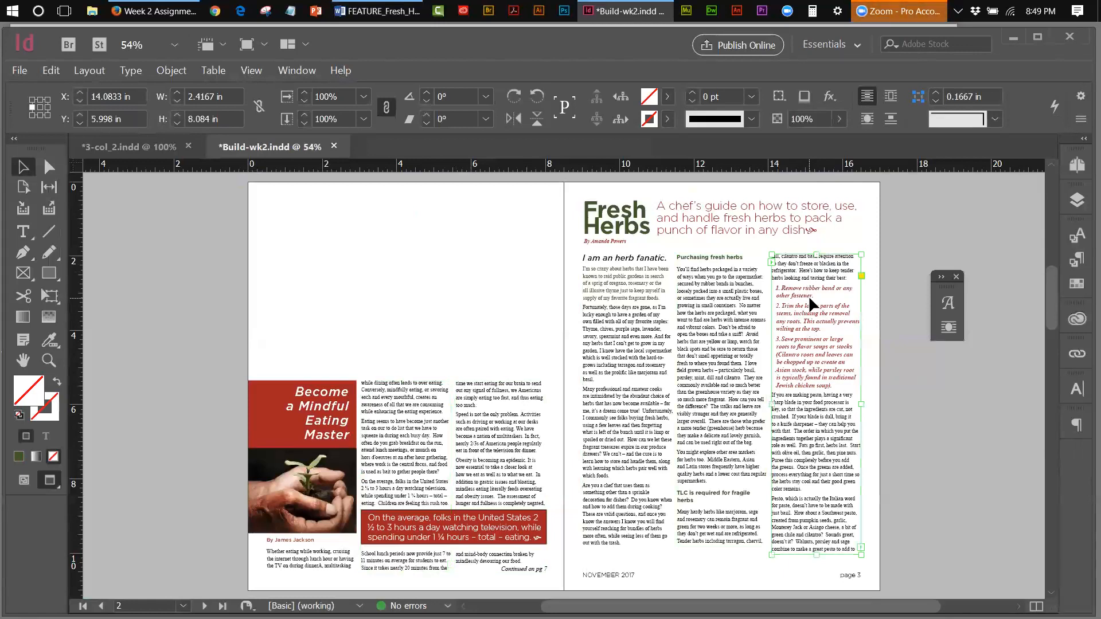
{"action": "left_click", "coordinate": [865, 308]}
{"action": "left_click", "coordinate": [835, 308]}
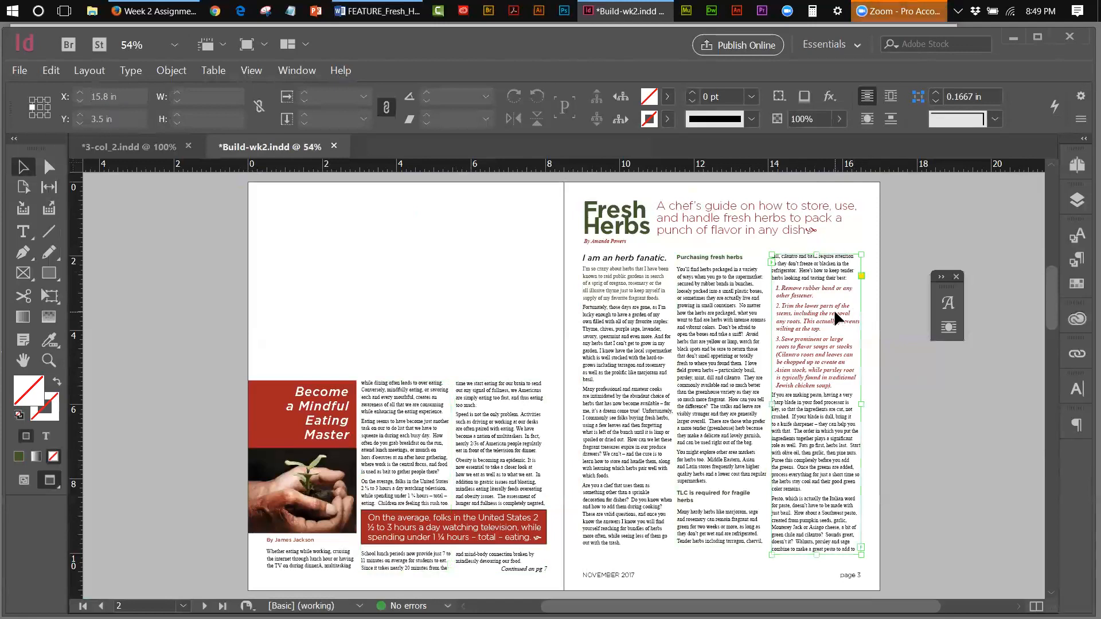
{"action": "left_click", "coordinate": [872, 311]}
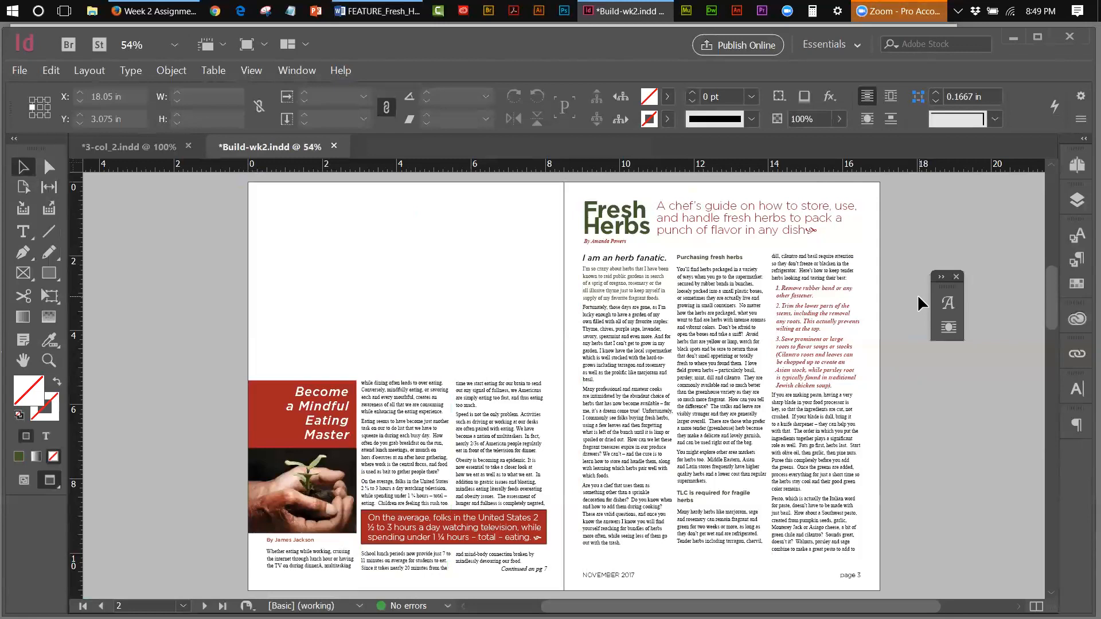
Add a space between "dish" and the swirl ornament at the end of the chef's guide line.
{"action": "left_click", "coordinate": [804, 226]}
{"action": "double_click", "coordinate": [804, 226]}
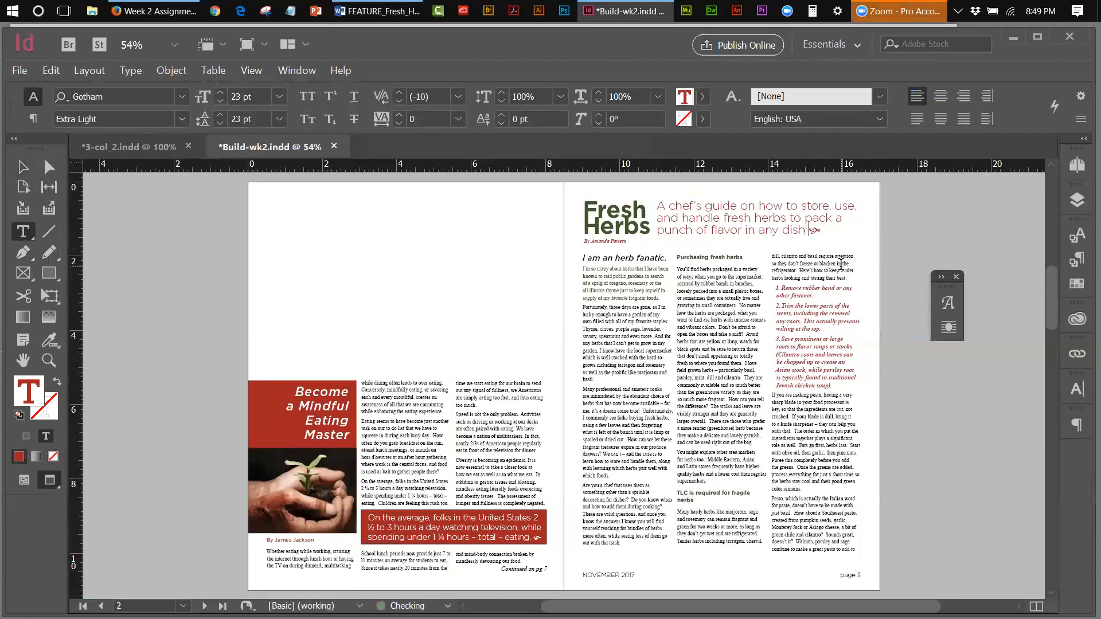
{"action": "left_click", "coordinate": [23, 167]}
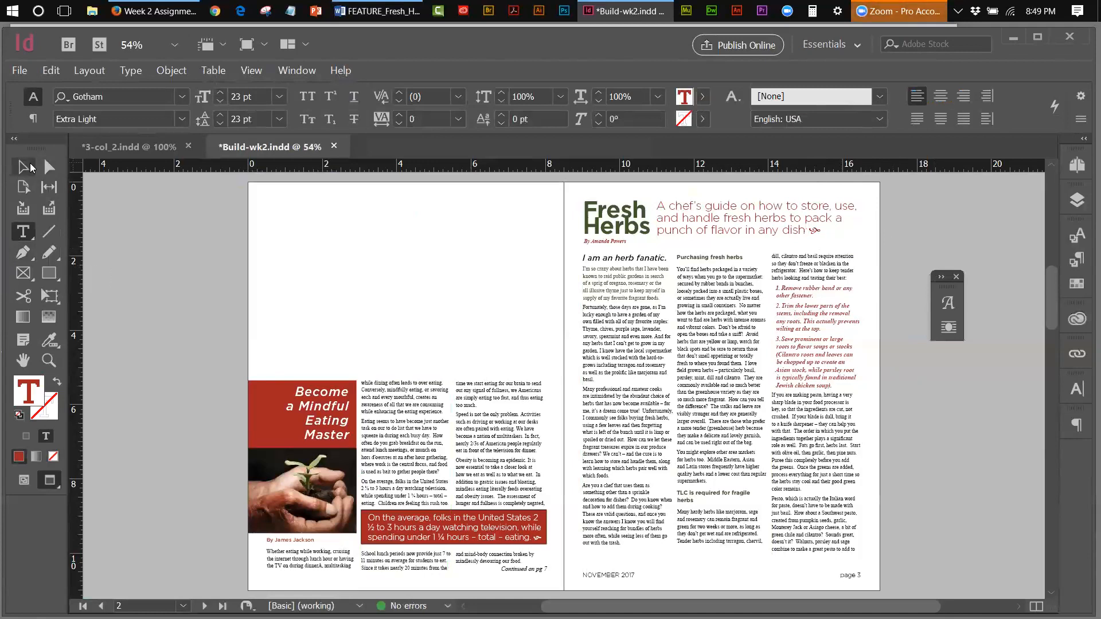